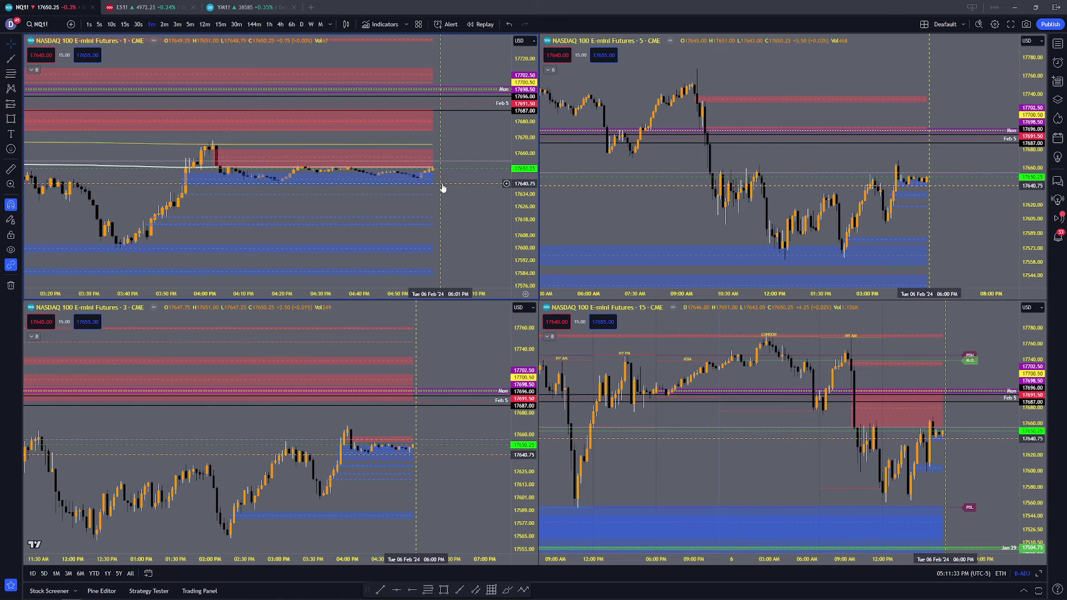
Step: Switch the NASDAQ futures workspace to a single-chart layout, hide the indicator drawing the red and blue zones, and collapse the indicator legend
left_click(924, 24)
left_click(934, 44)
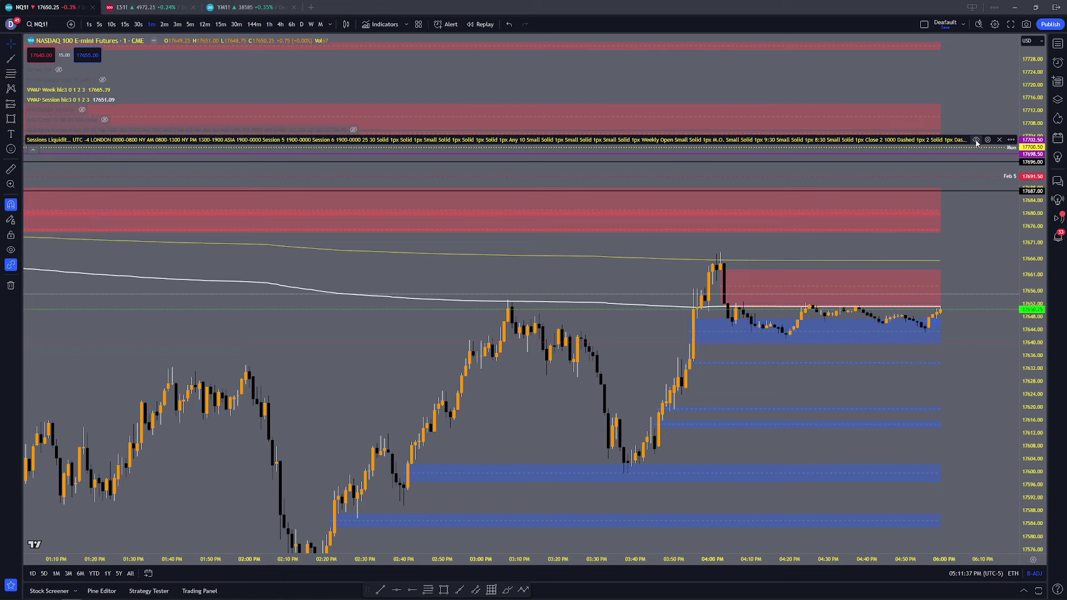
left_click(353, 130)
left_click(33, 150)
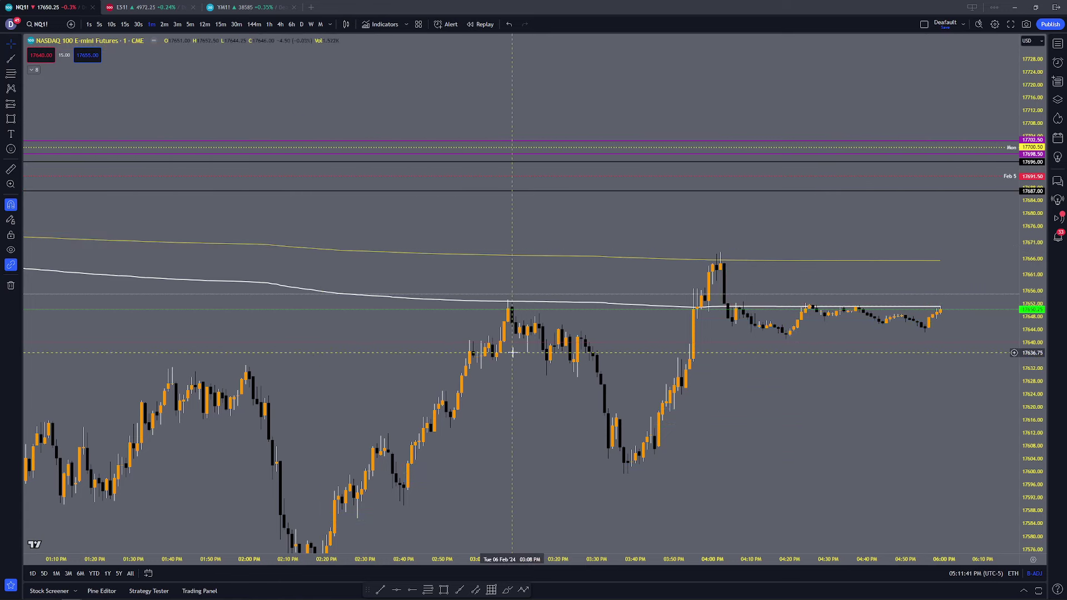
Step: Examine the February 6 price action before and after the 9:30 AM open on the 1-minute NASDAQ chart
scroll(540, 369, "down", 7)
left_click_drag(380, 153, 629, 306)
scroll(532, 157, "up", 2)
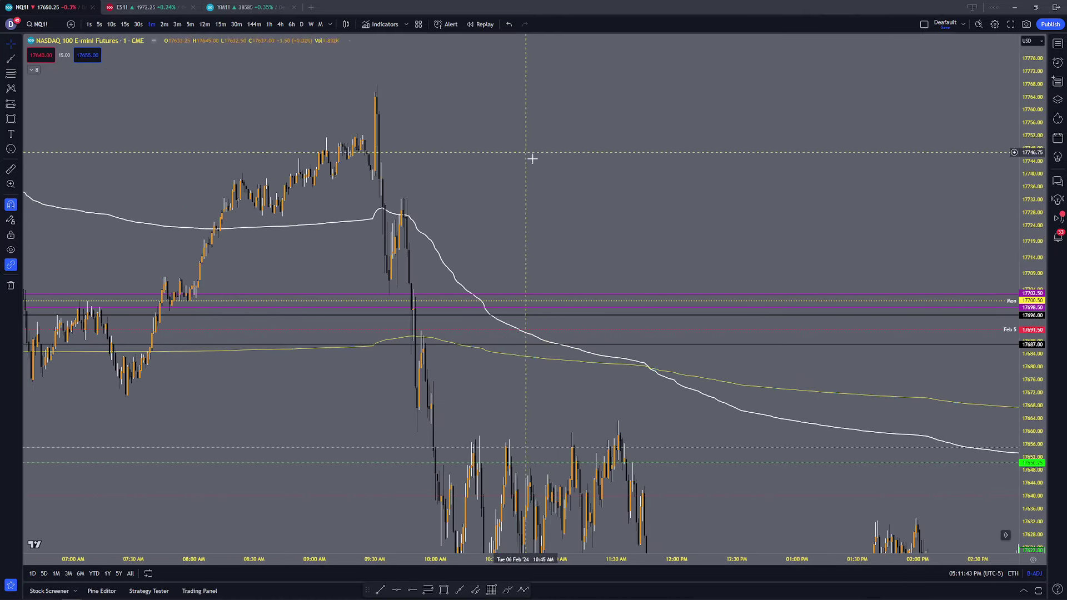
left_click_drag(531, 157, 670, 283)
scroll(666, 281, "up", 3)
left_click_drag(240, 402, 546, 238)
scroll(917, 125, "down", 3)
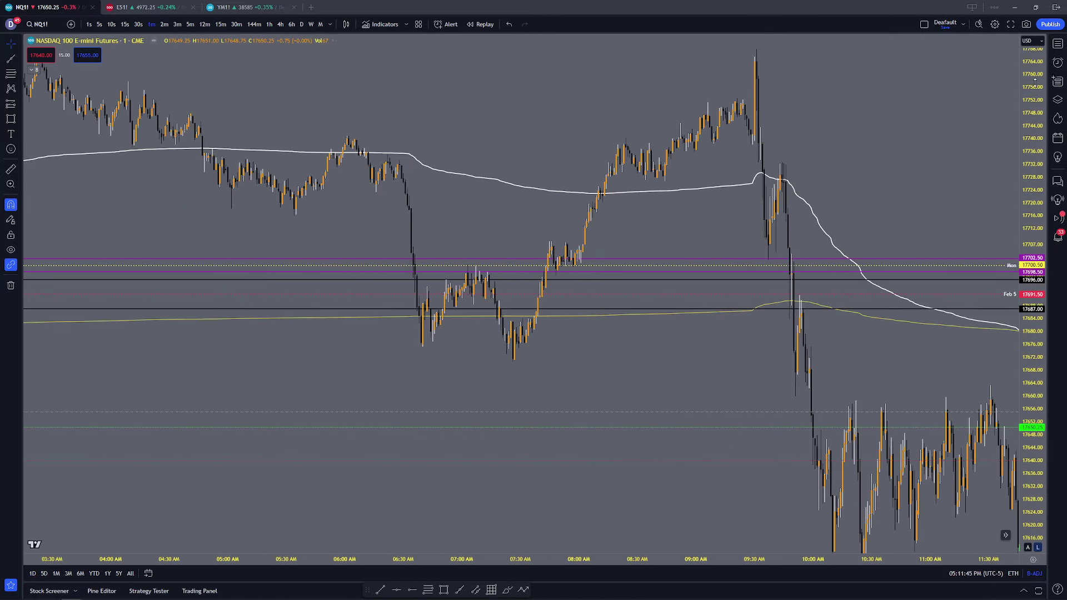
left_click_drag(917, 125, 731, 217)
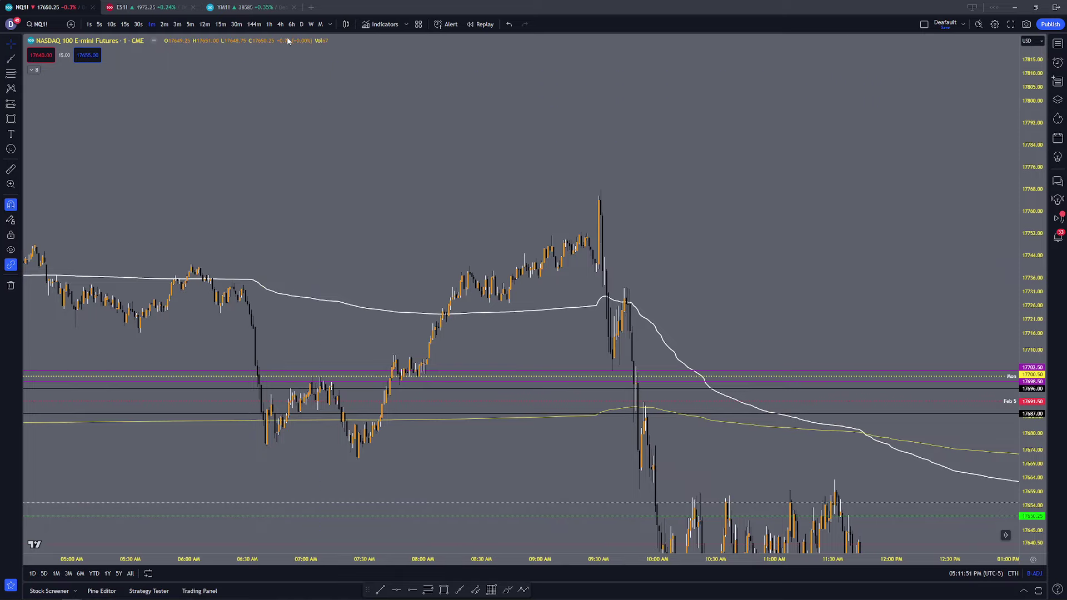
scroll(333, 291, "down", 5)
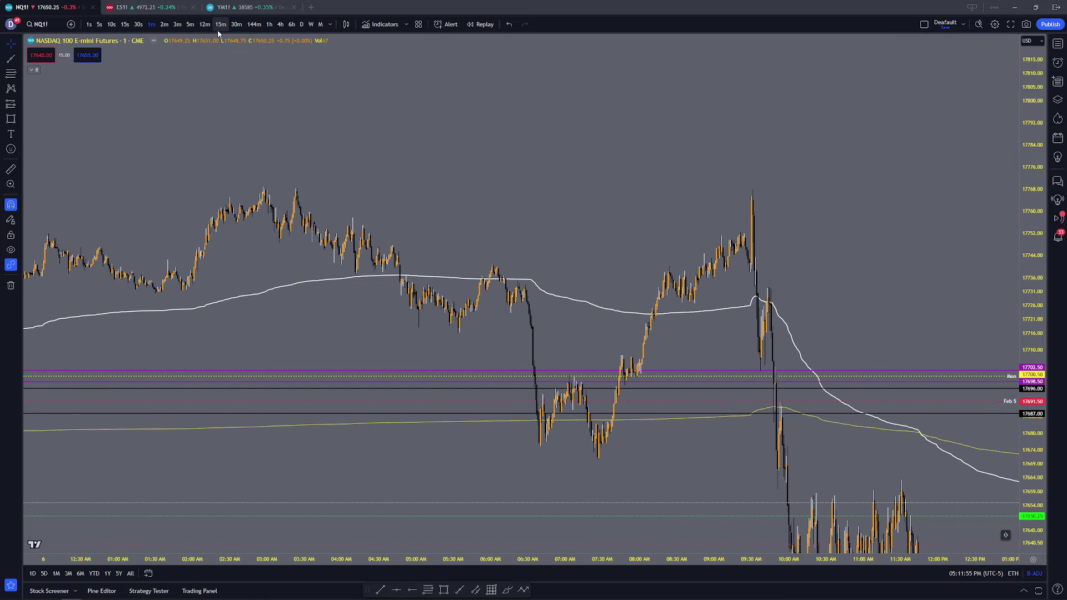
Step: Change the NASDAQ chart to the 5-minute timeframe and bring the February 6 session into view
left_click(190, 24)
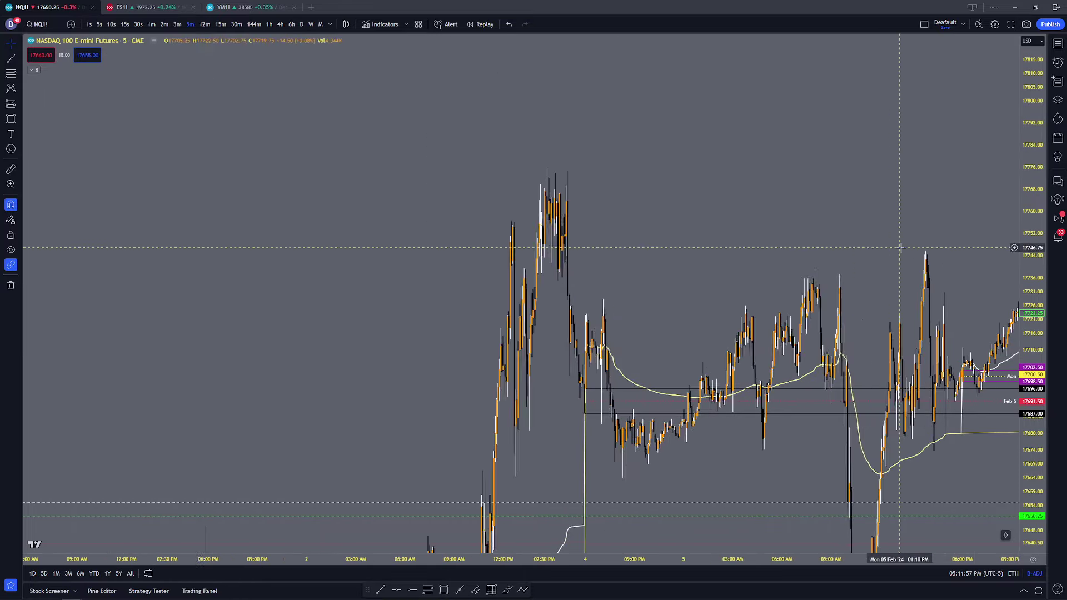
scroll(862, 269, "up", 3)
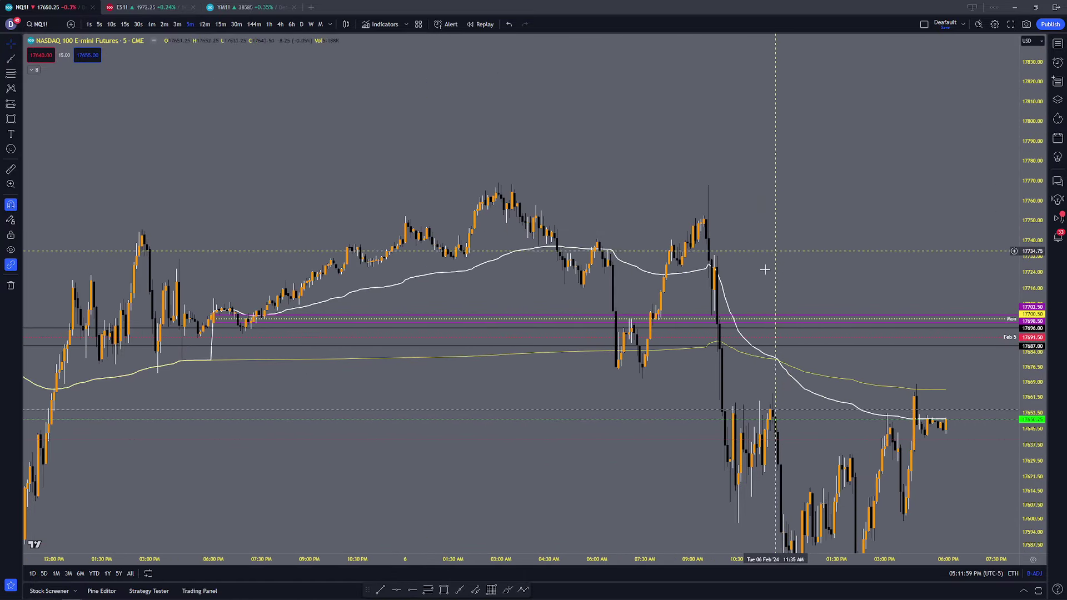
left_click_drag(765, 269, 560, 374)
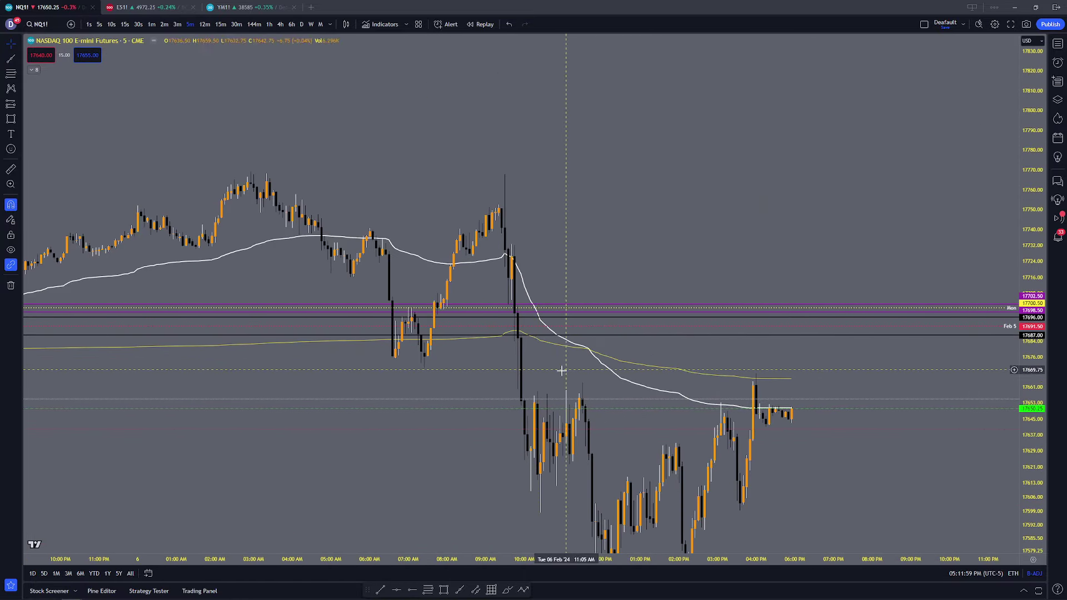
Step: Draw a Fib retracement from the 17670.50 swing low to the 17700.25 swing high around 7 AM on February 6
left_click(428, 590)
left_click(423, 368)
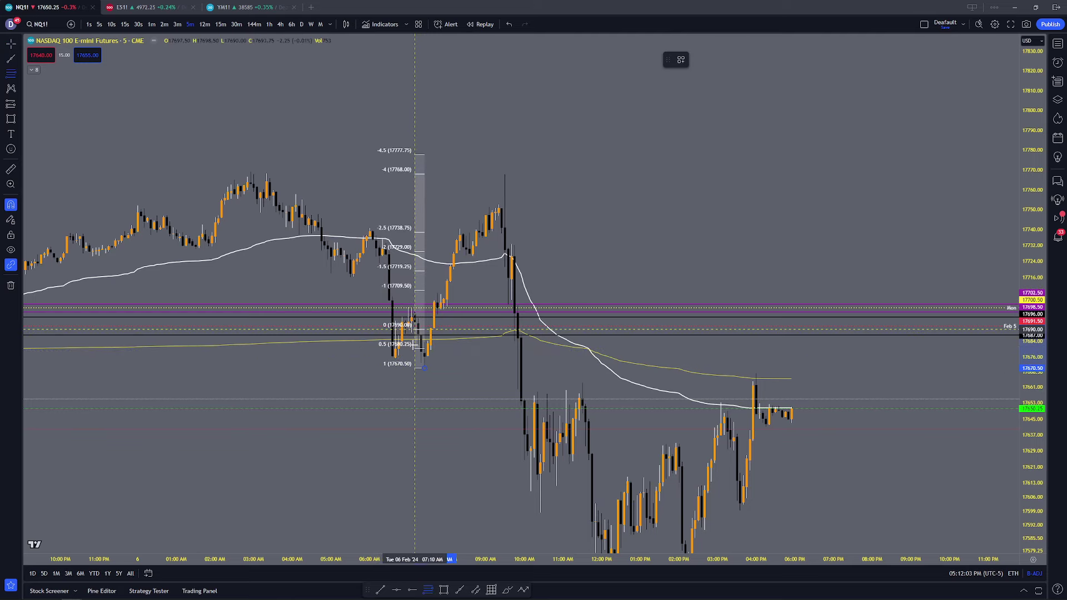
left_click(412, 309)
left_click(412, 308)
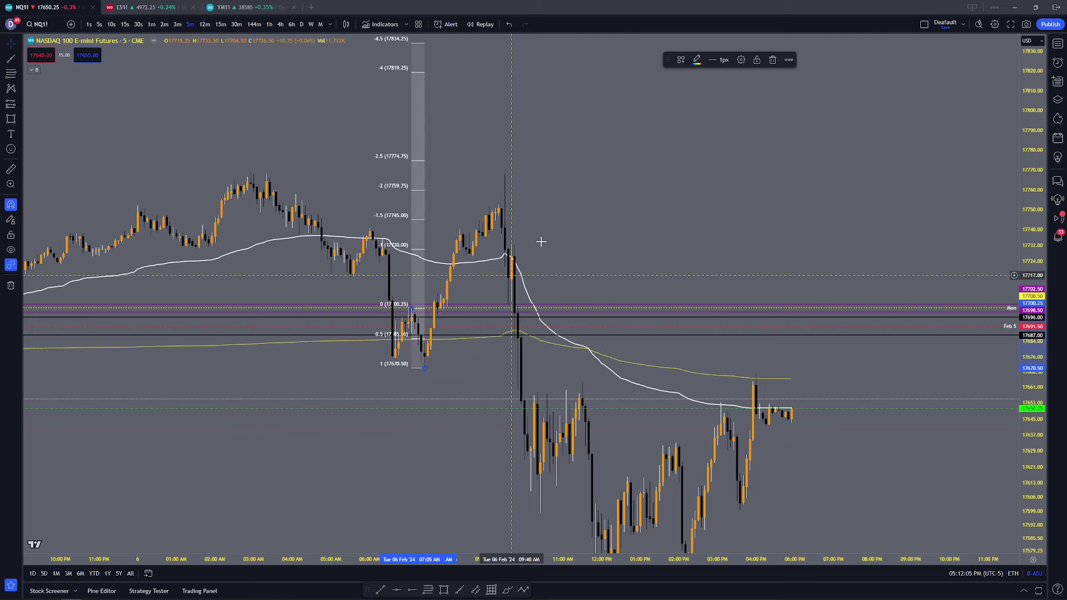
left_click(616, 216)
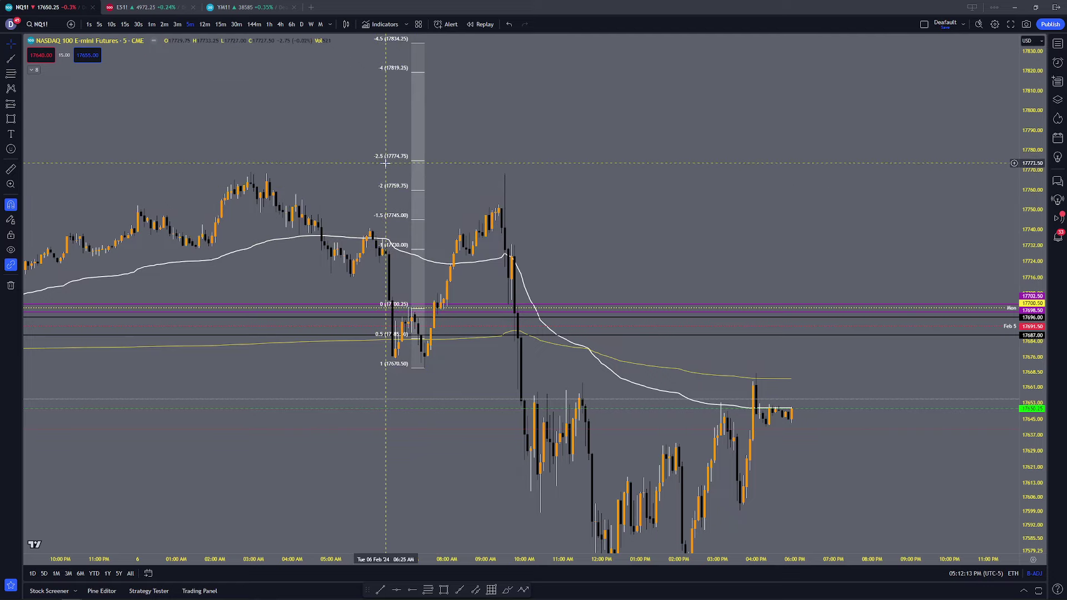
left_click_drag(427, 74, 410, 120)
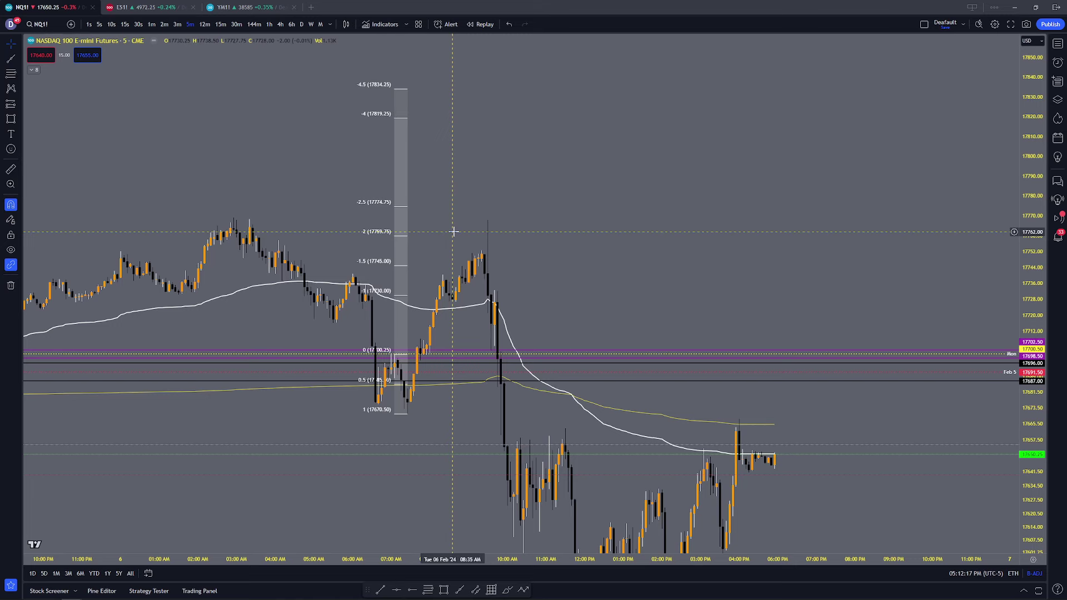
scroll(550, 250, "down", 2)
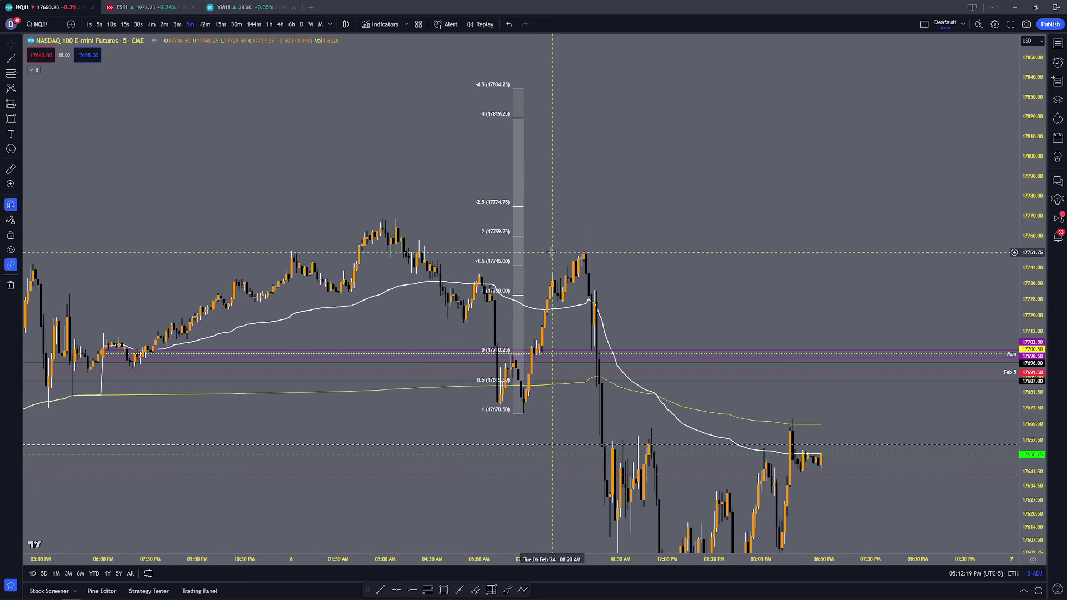
scroll(520, 303, "up", 1)
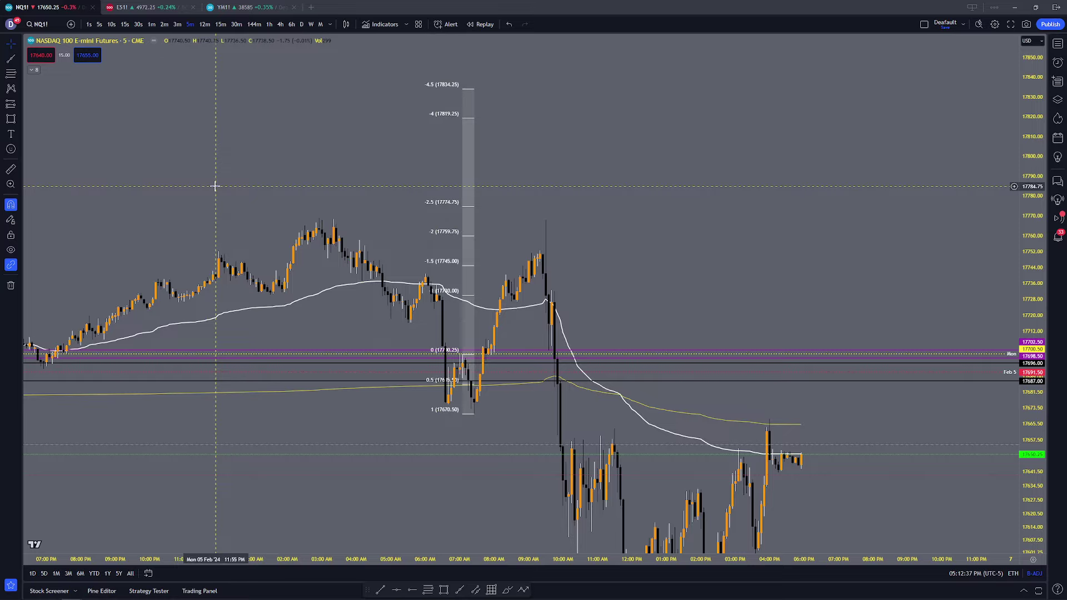
Step: Examine the February 6 price action on the S&P 500 E-mini 1-minute chart in a single-chart layout, then restore its four-chart layout
left_click(138, 7)
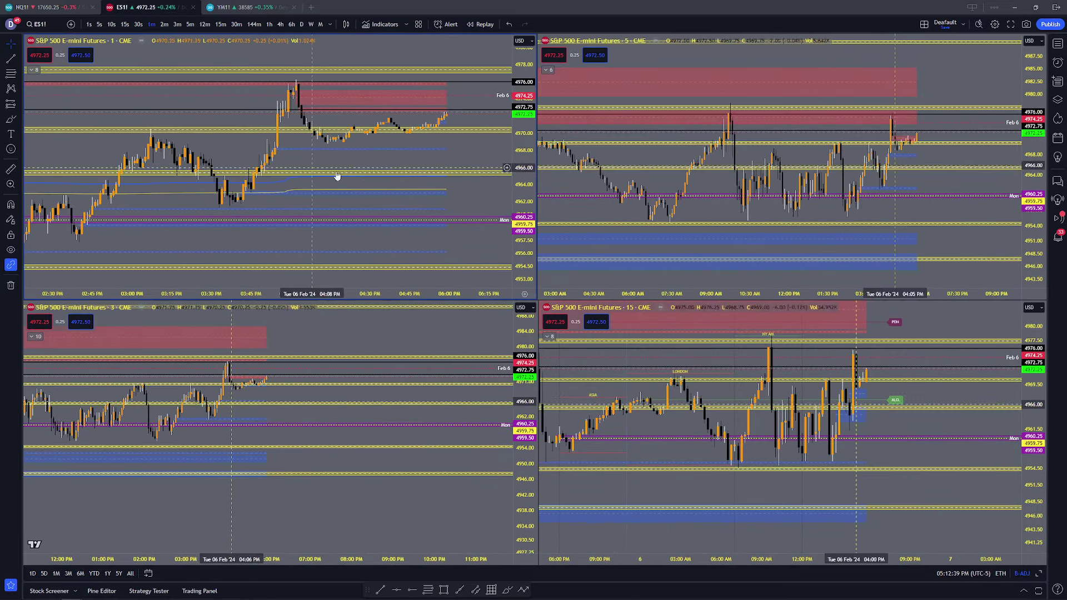
left_click(922, 25)
left_click(938, 46)
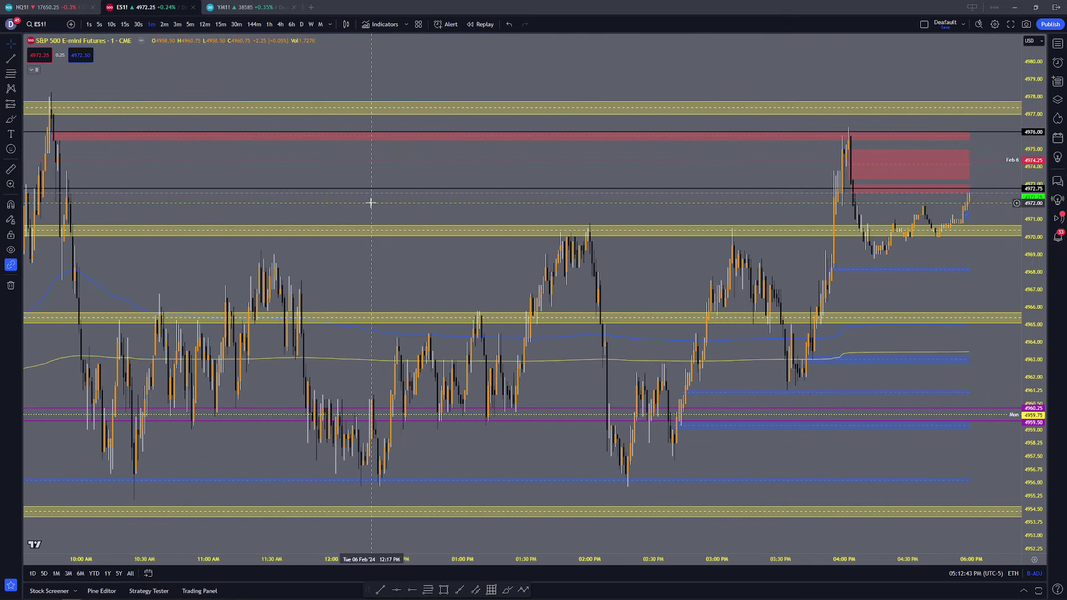
left_click_drag(372, 203, 509, 215)
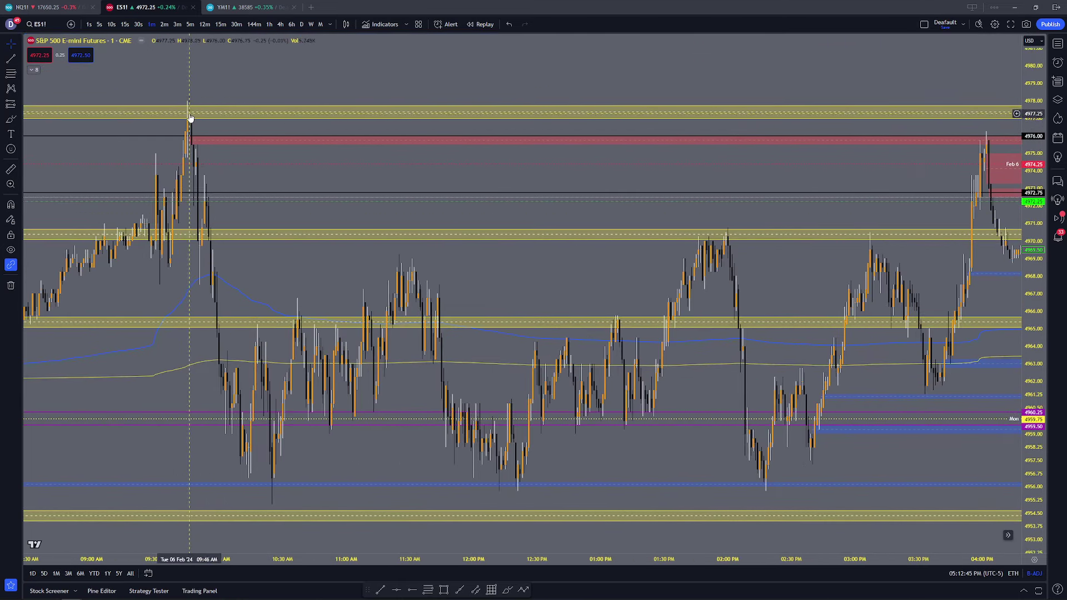
left_click_drag(198, 95, 300, 238)
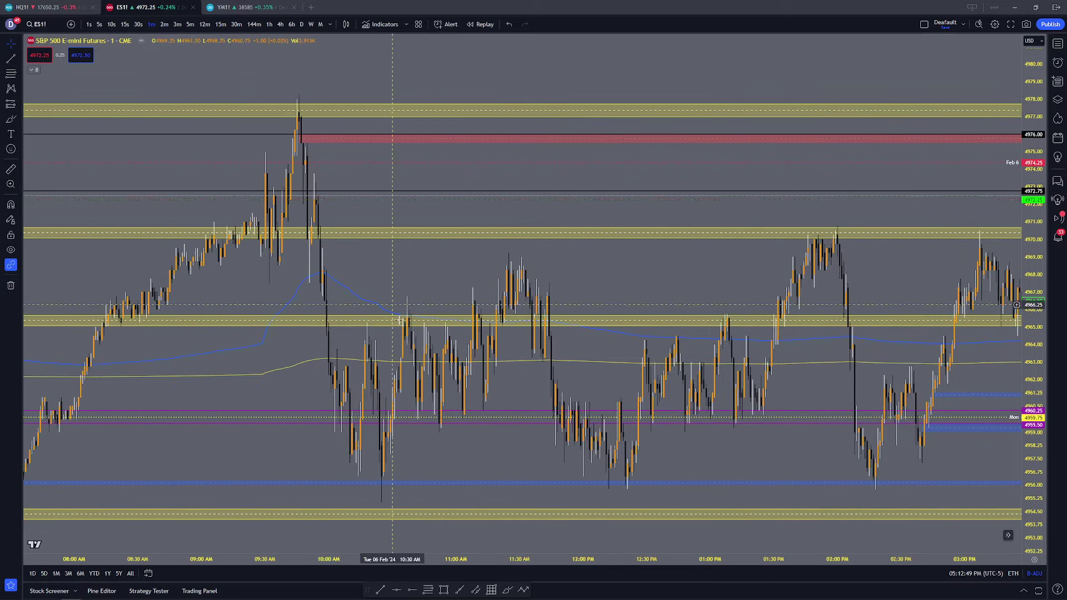
left_click_drag(560, 469, 343, 454)
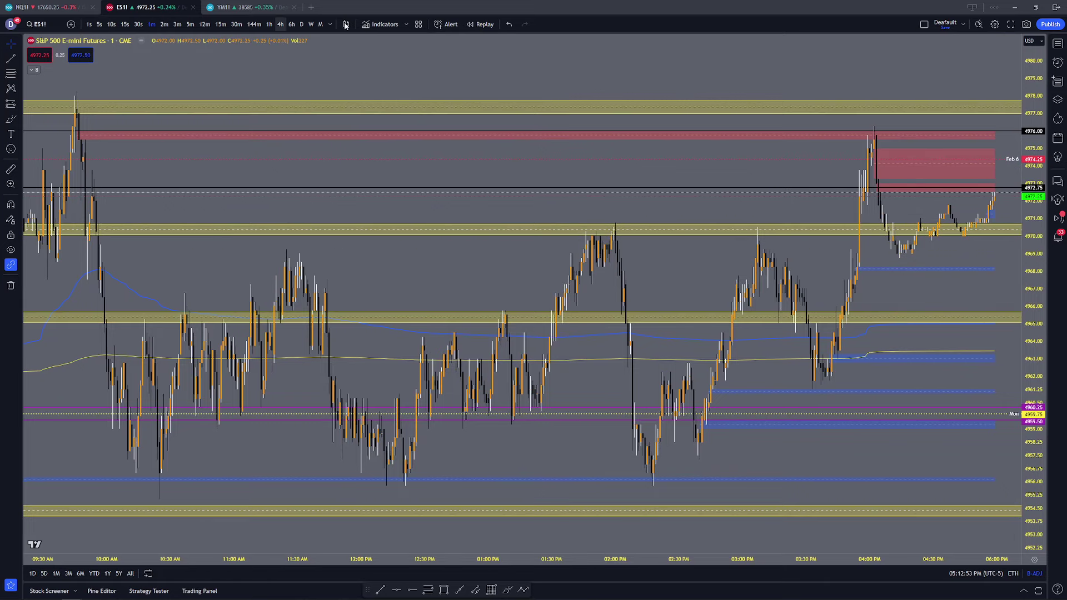
left_click(923, 25)
left_click(935, 97)
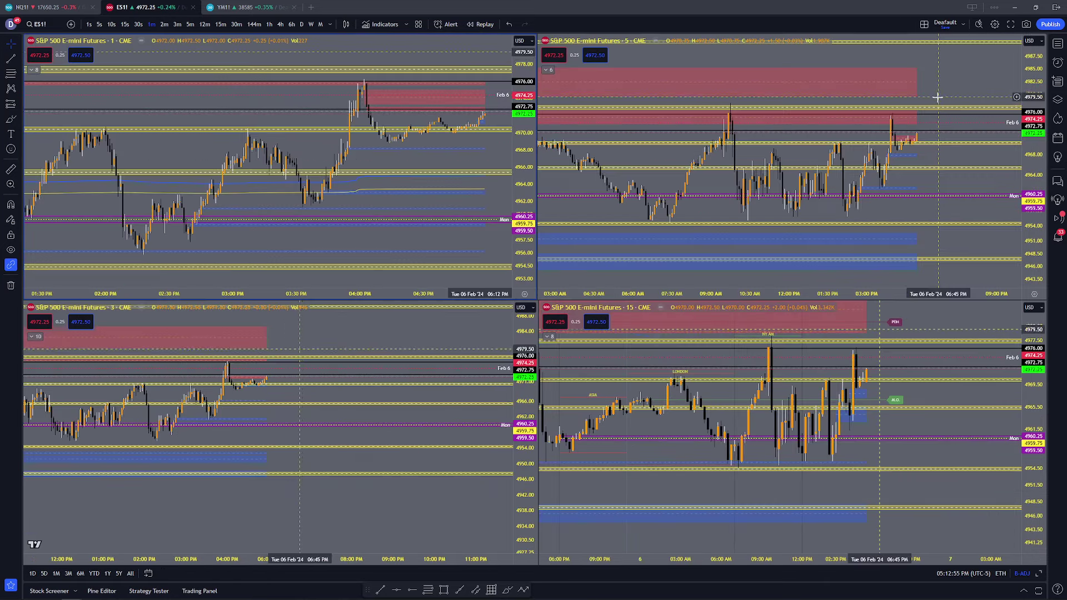
Step: Return to the NASDAQ chart and draw a rectangle zone between the -2 (17759.75) and -2.5 (17774.75) Fib levels, starting around 6:20 AM
left_click(57, 6)
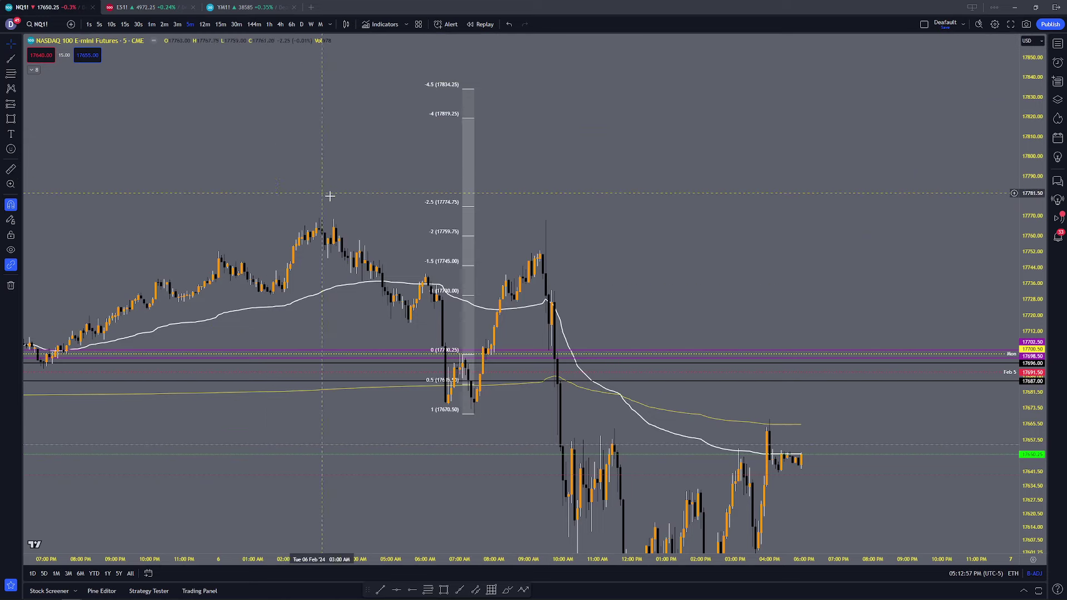
left_click(444, 590)
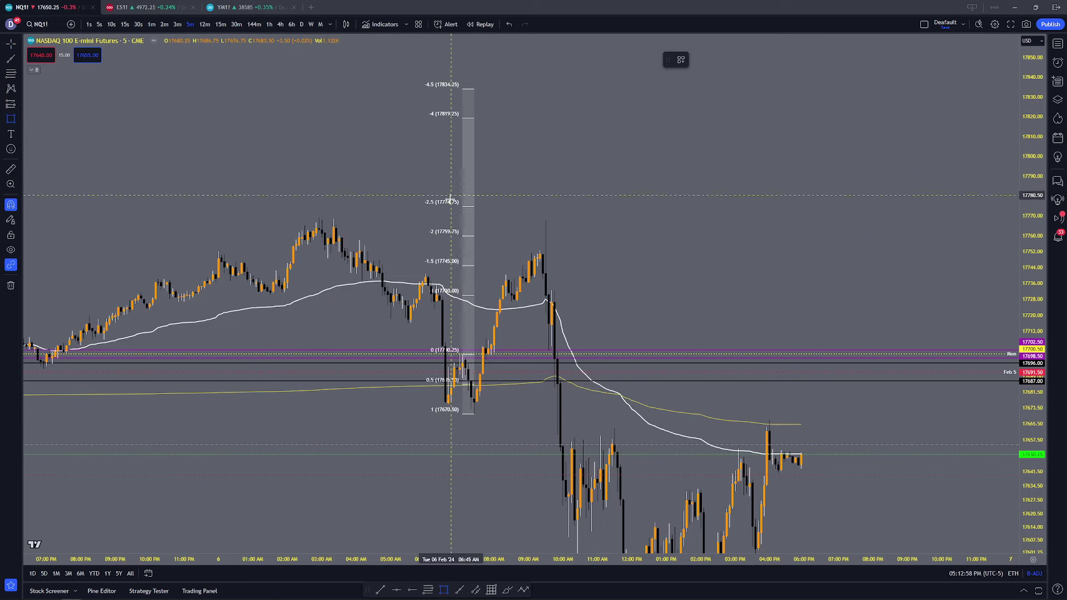
left_click(437, 236)
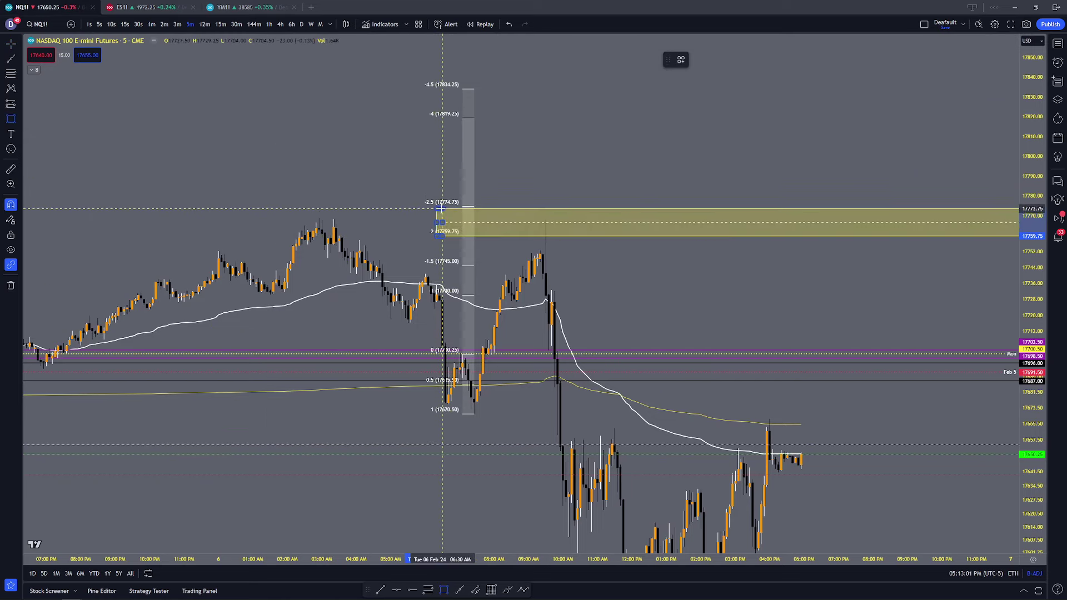
left_click(442, 206)
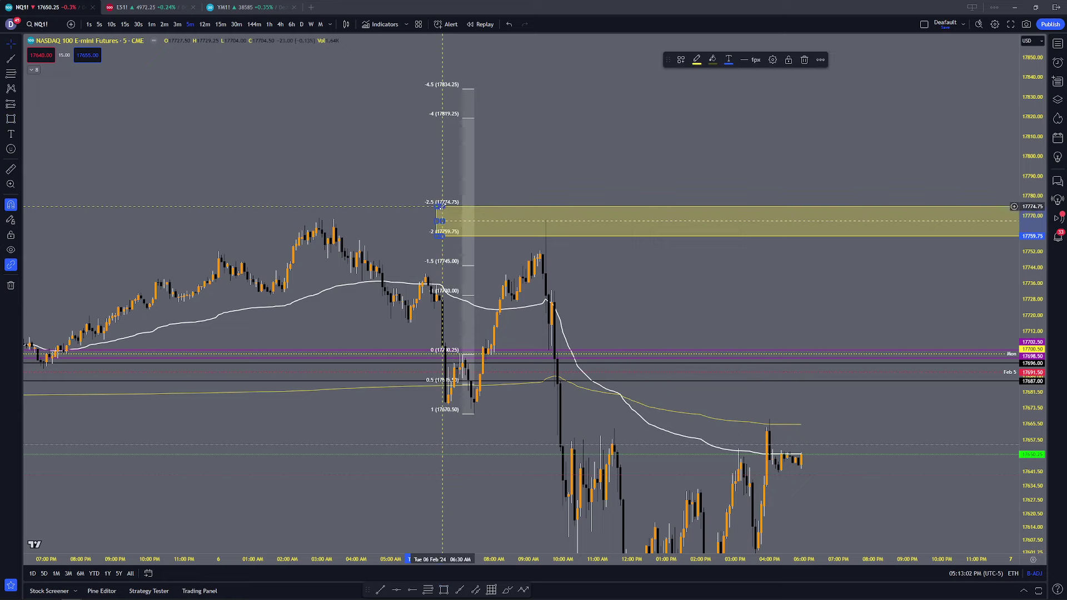
left_click(658, 258)
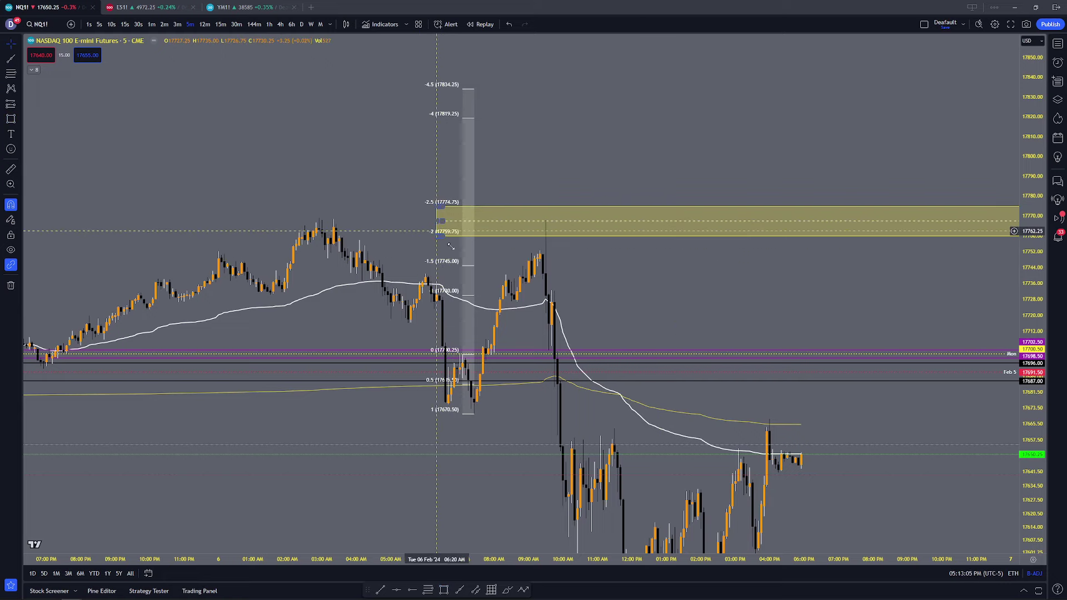
Step: Draw a second rectangle zone from 17767.75 to 17775.25 overlapping the first zone, starting around 4:40 AM
left_click(443, 589)
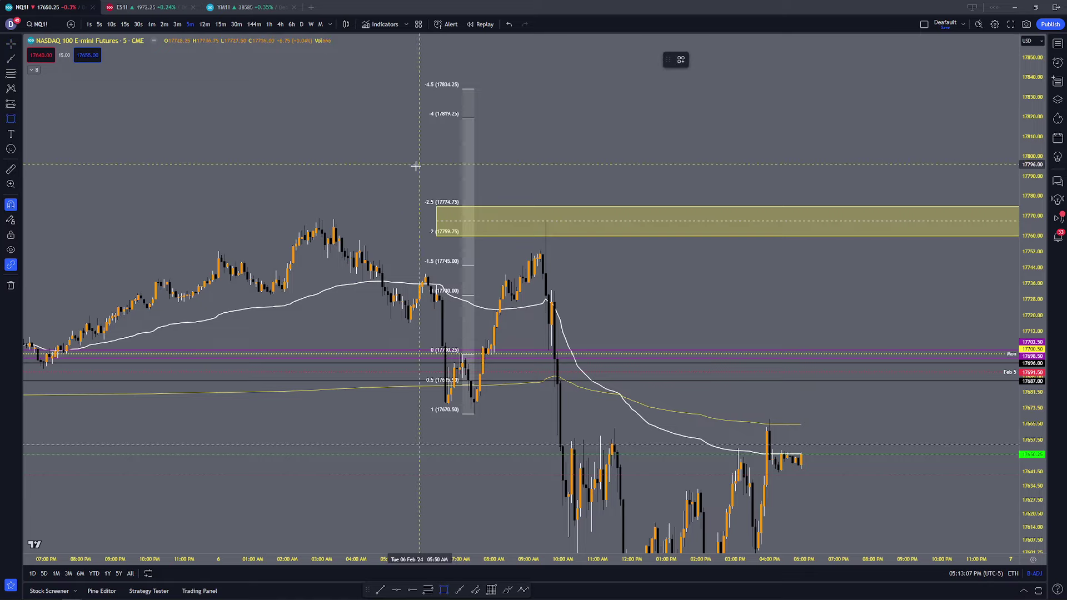
left_click(377, 220)
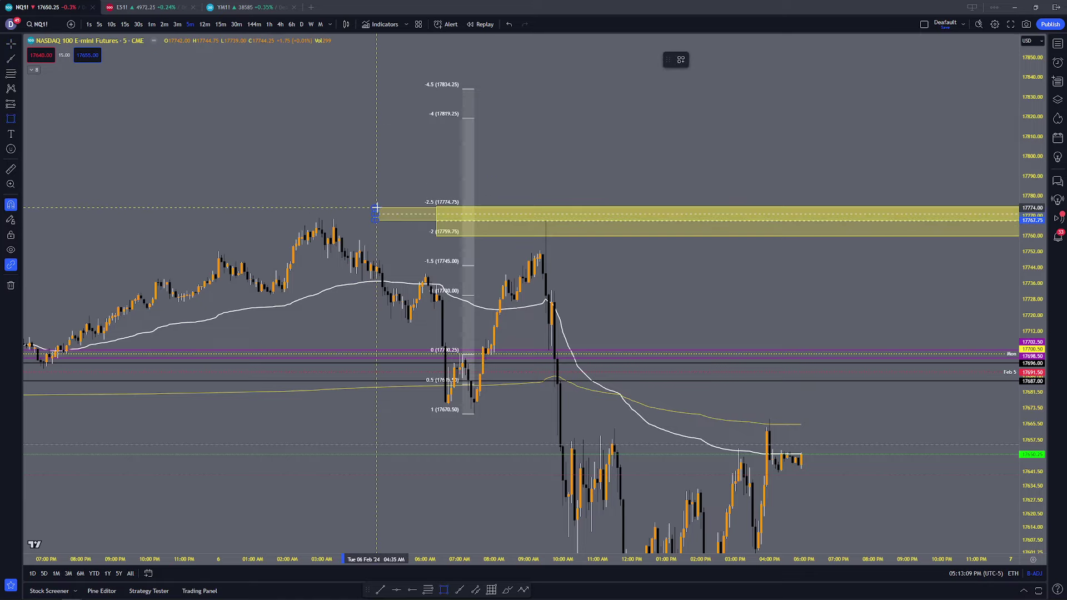
left_click(376, 205)
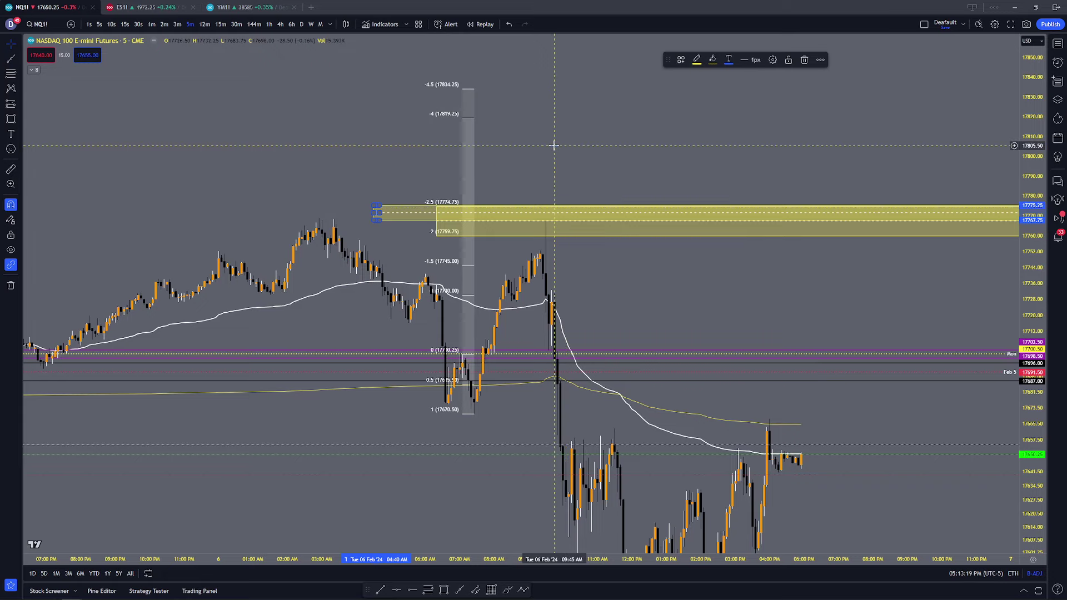
left_click(599, 159)
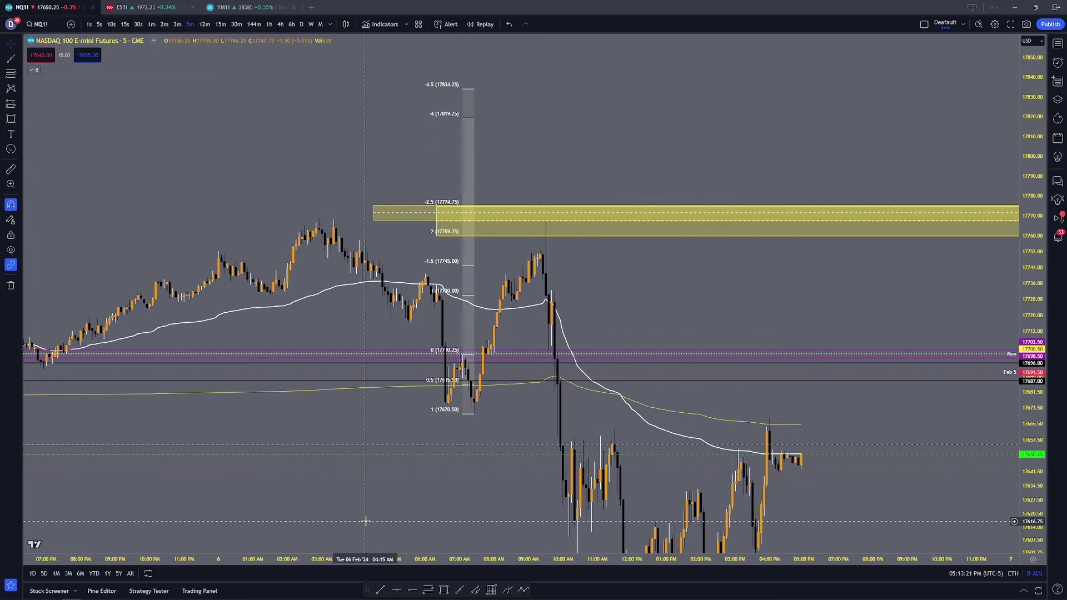
Step: Connect the chart to the Paper Trading account
left_click(201, 591)
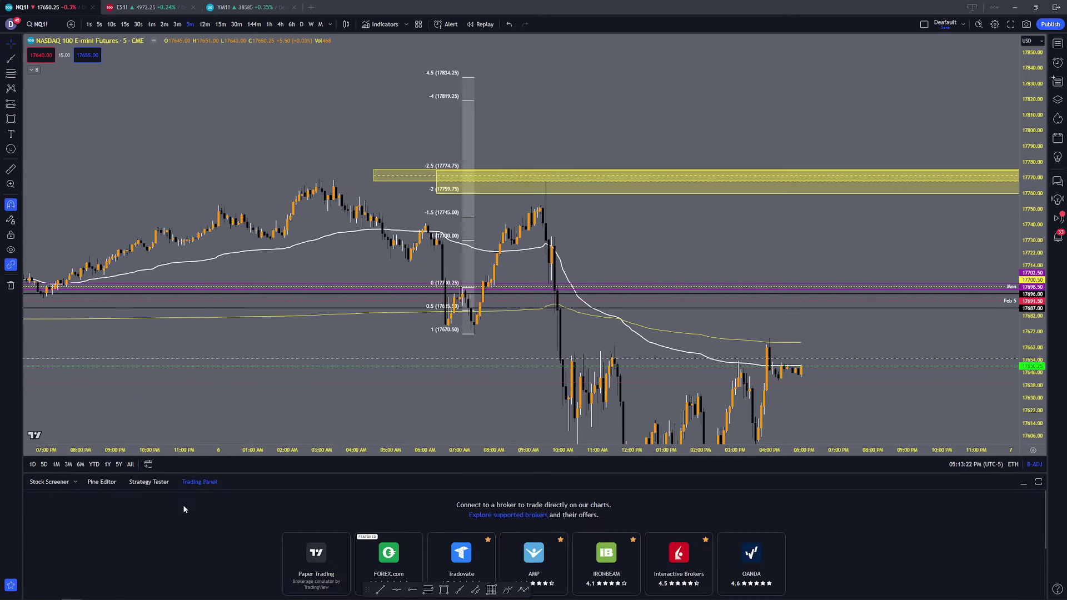
left_click(314, 559)
left_click(496, 293)
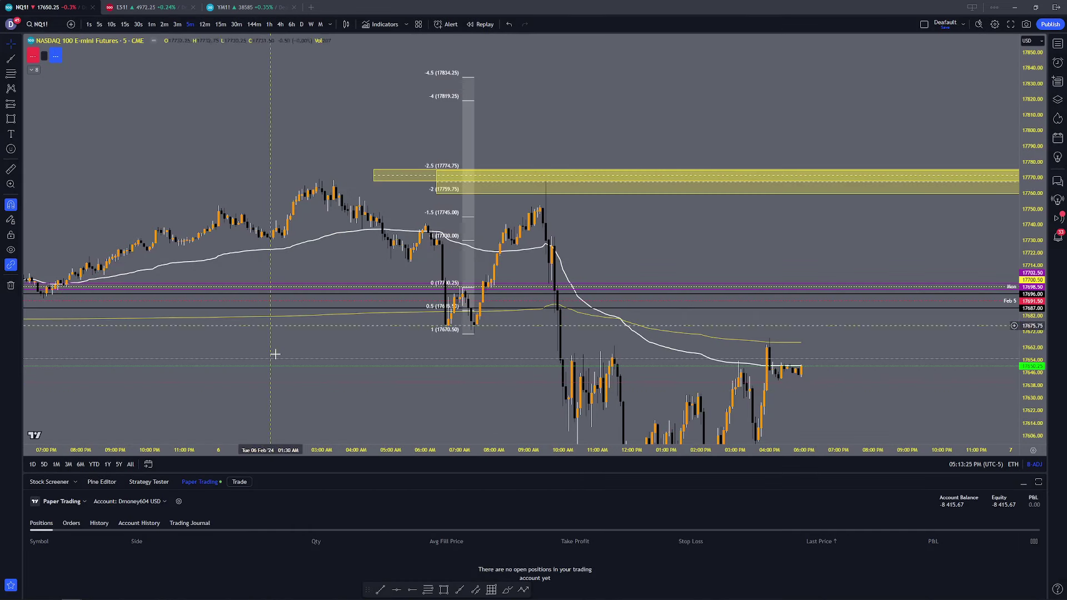
Step: Place a 15-contract sell limit order at 17775.25, lower it to the upper yellow zone's bottom edge, and add a stop loss at 17776.00
right_click(334, 169)
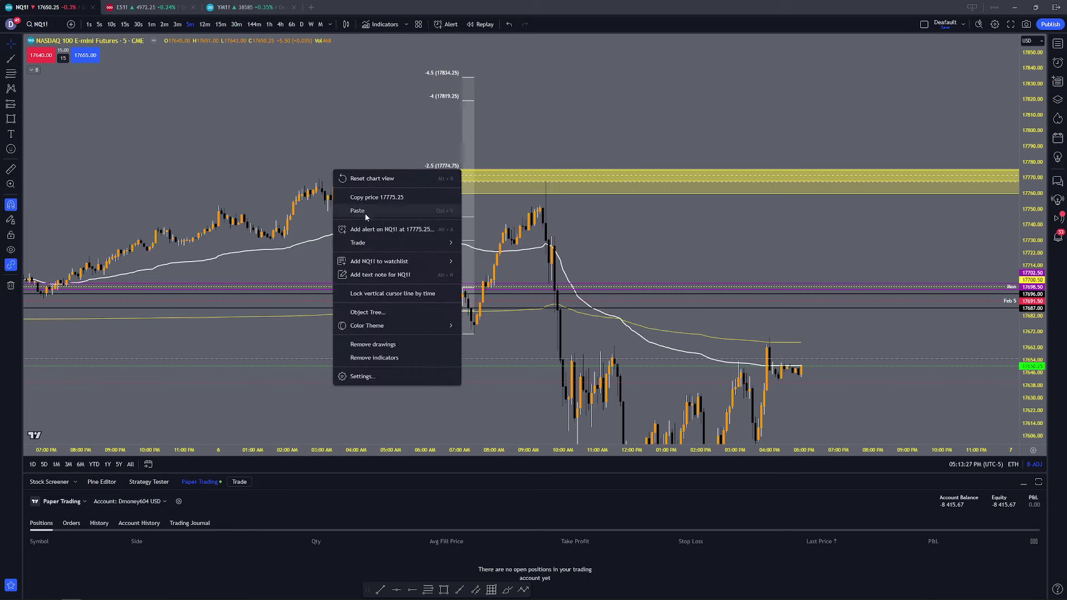
mouse_move(389, 243)
left_click(510, 246)
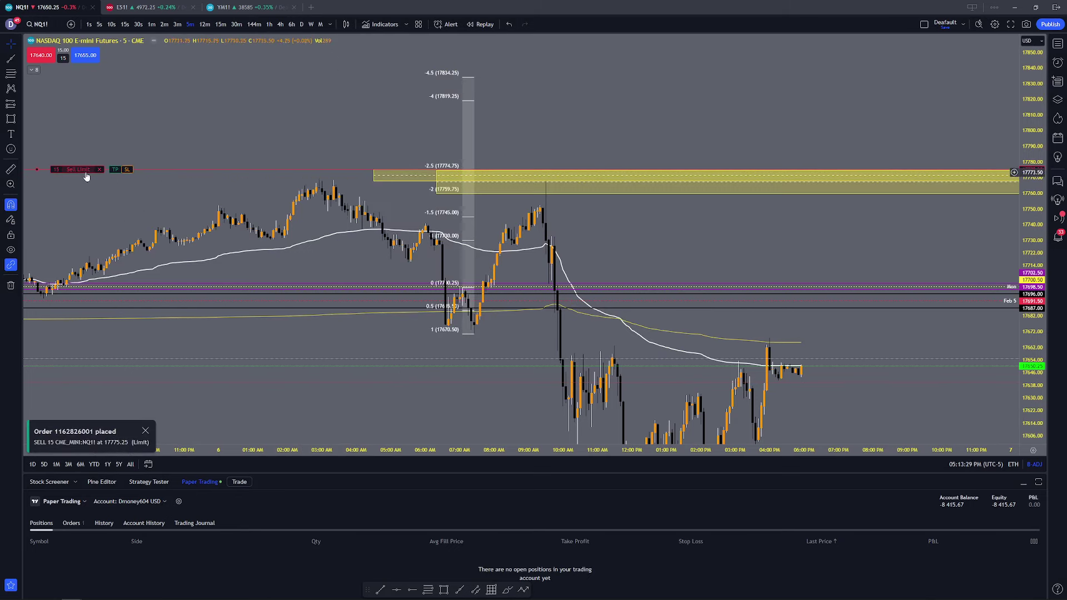
left_click_drag(83, 170, 130, 169)
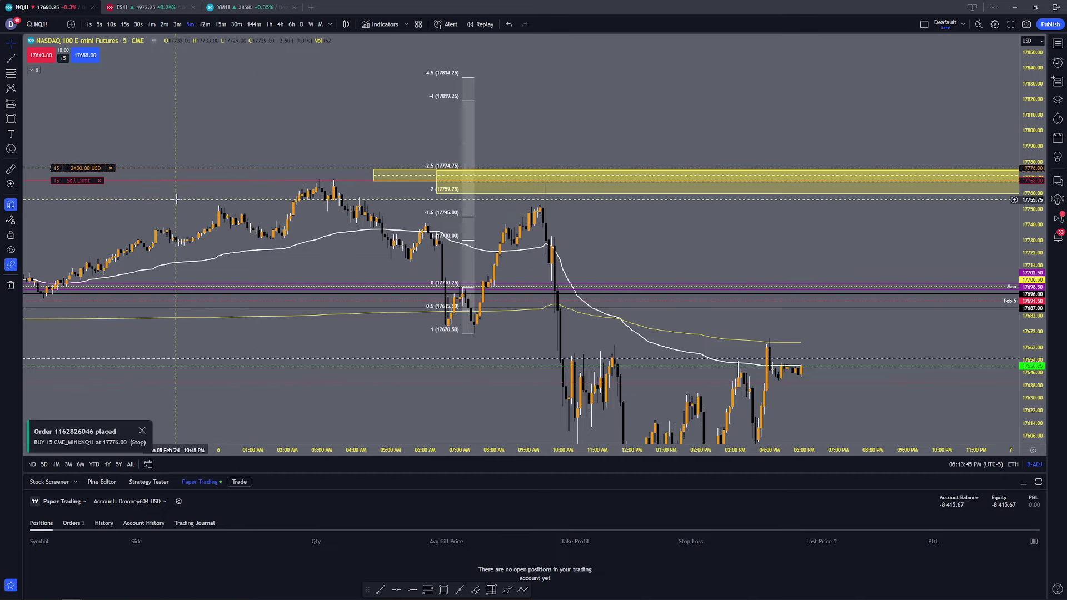
Step: Cancel the 15-contract sell limit order with its stop loss and set the order quantity to 3
left_click(99, 181)
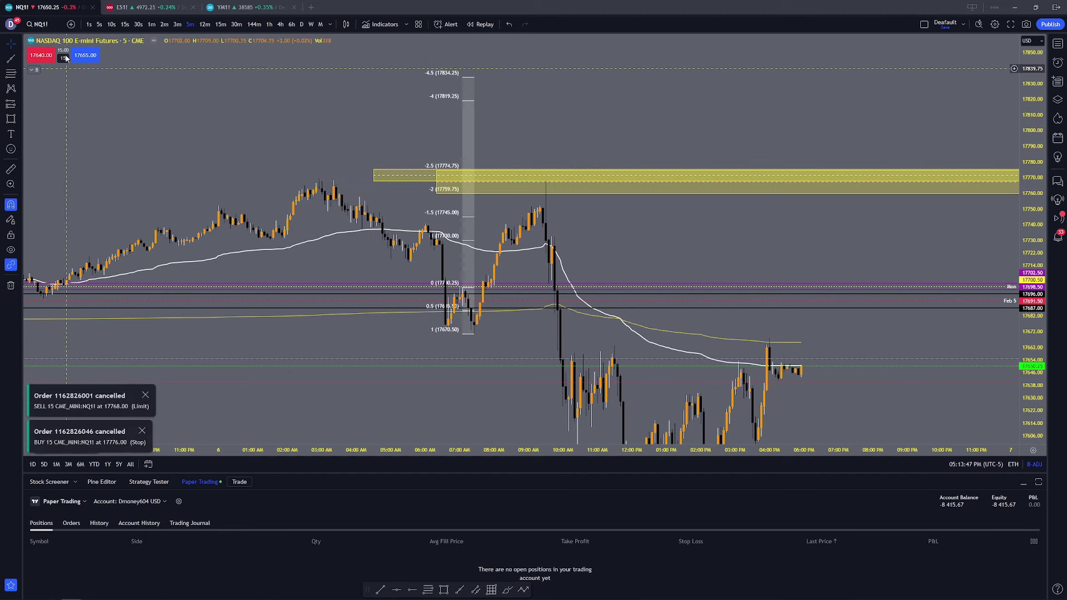
left_click(64, 58)
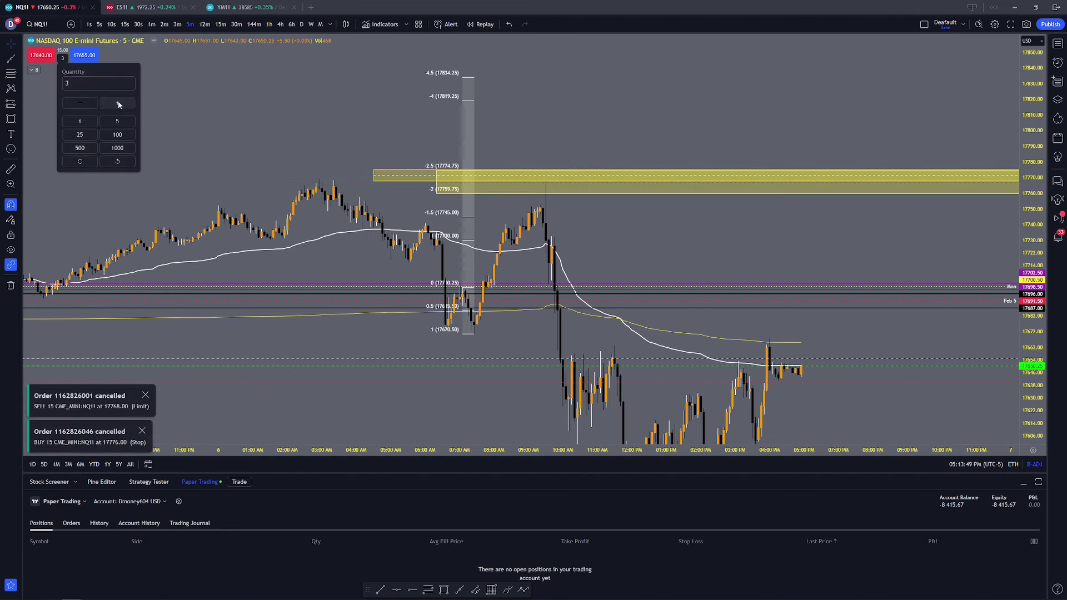
left_click(194, 113)
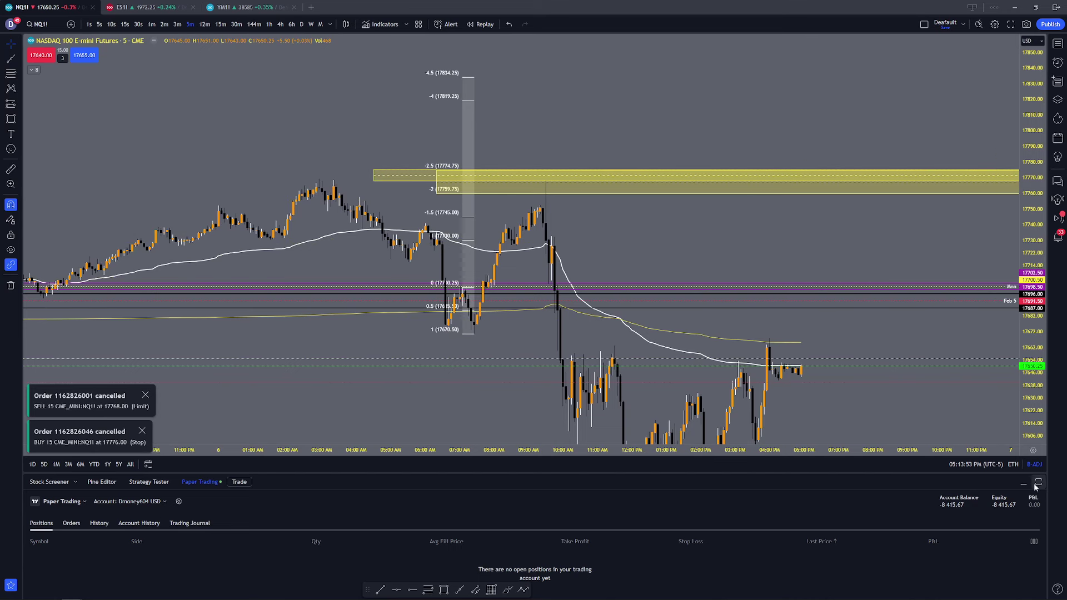
left_click(1023, 481)
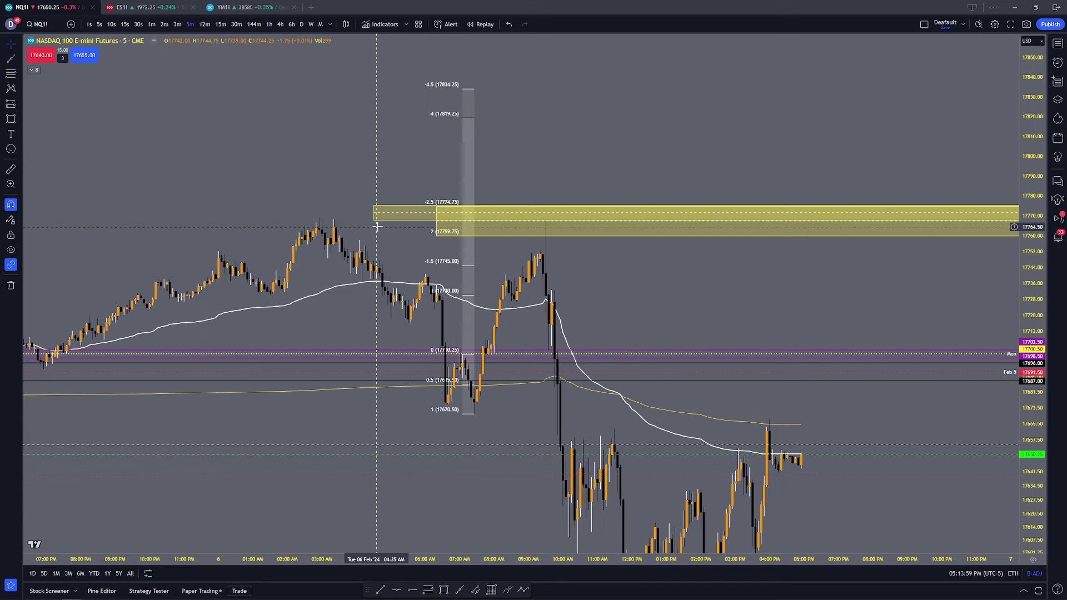
Step: Delete both yellow rectangle zones from the NASDAQ chart
left_click(379, 218)
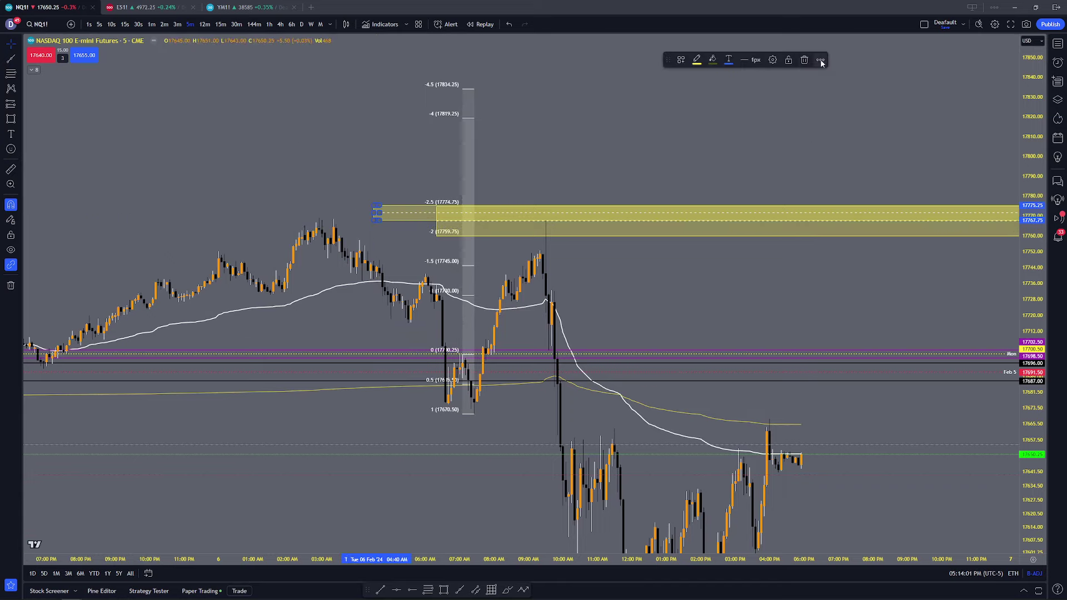
left_click(804, 59)
left_click(439, 214)
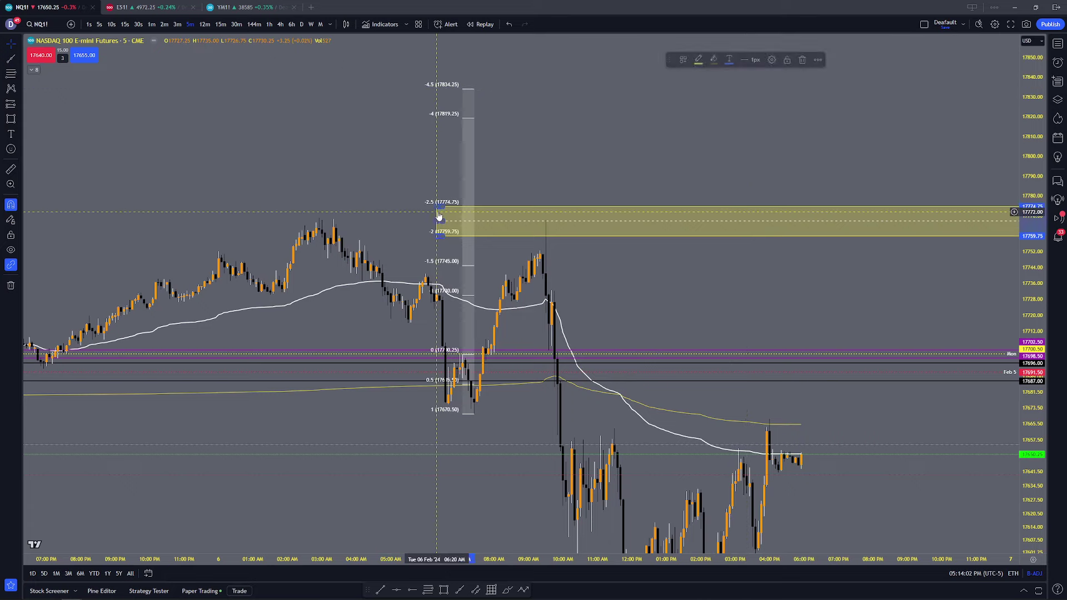
left_click(804, 63)
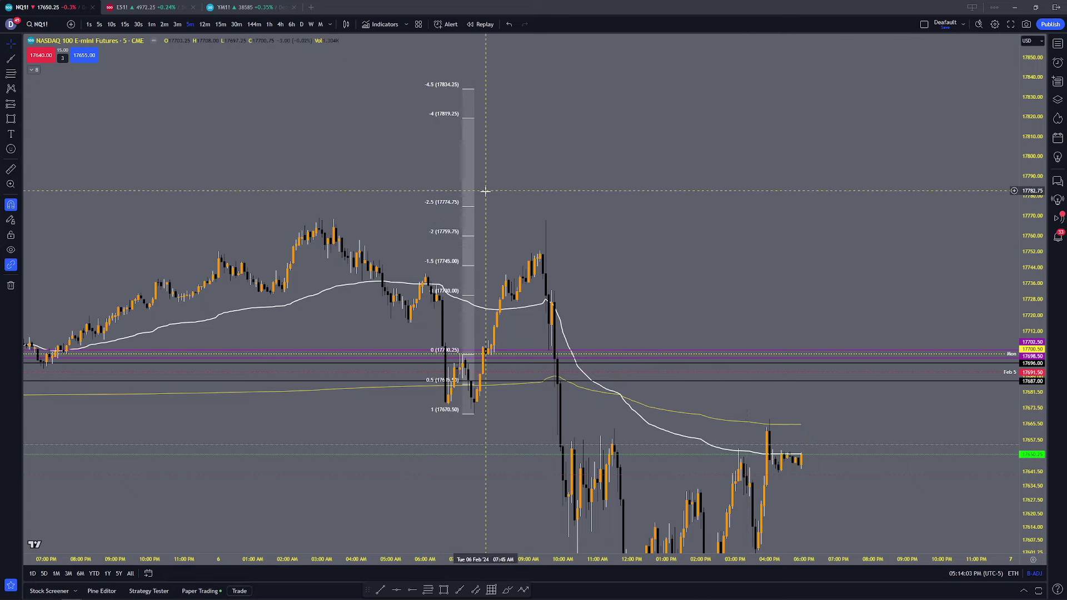
Step: On the 15-minute chart, draw a rectangle zone from about 17763 to 17769 starting near 3 AM and a horizontal ray at 17769.00
left_click(220, 24)
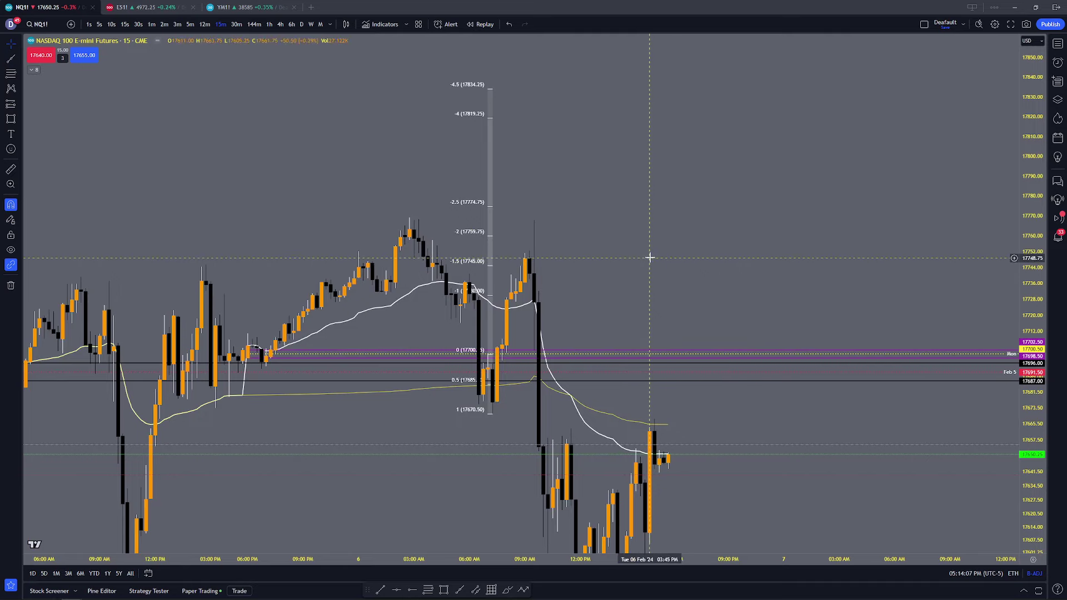
left_click_drag(658, 238, 674, 243)
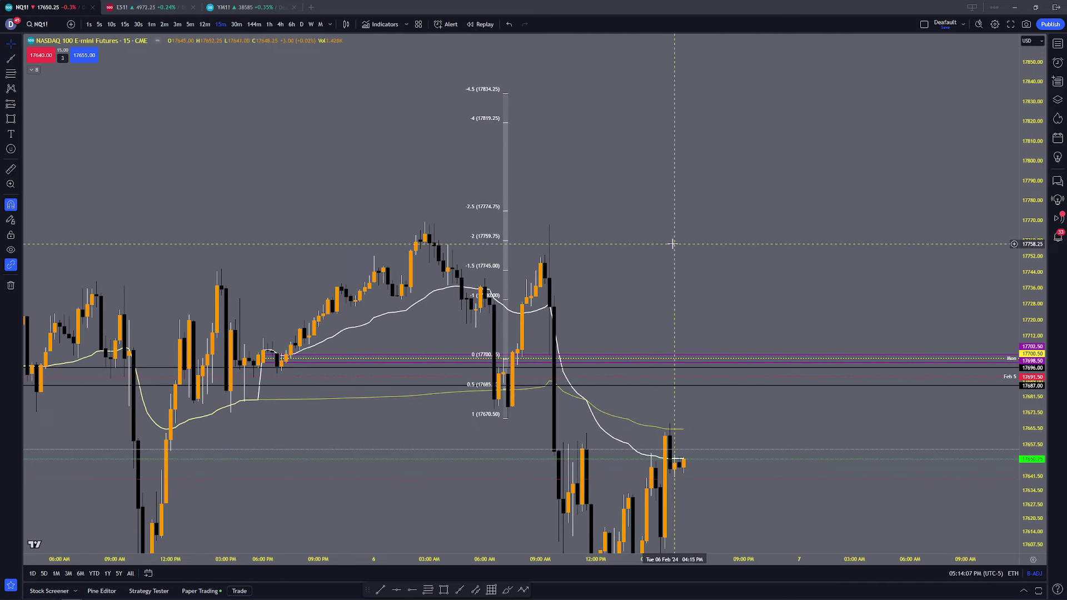
left_click(443, 592)
left_click_drag(425, 234, 425, 222)
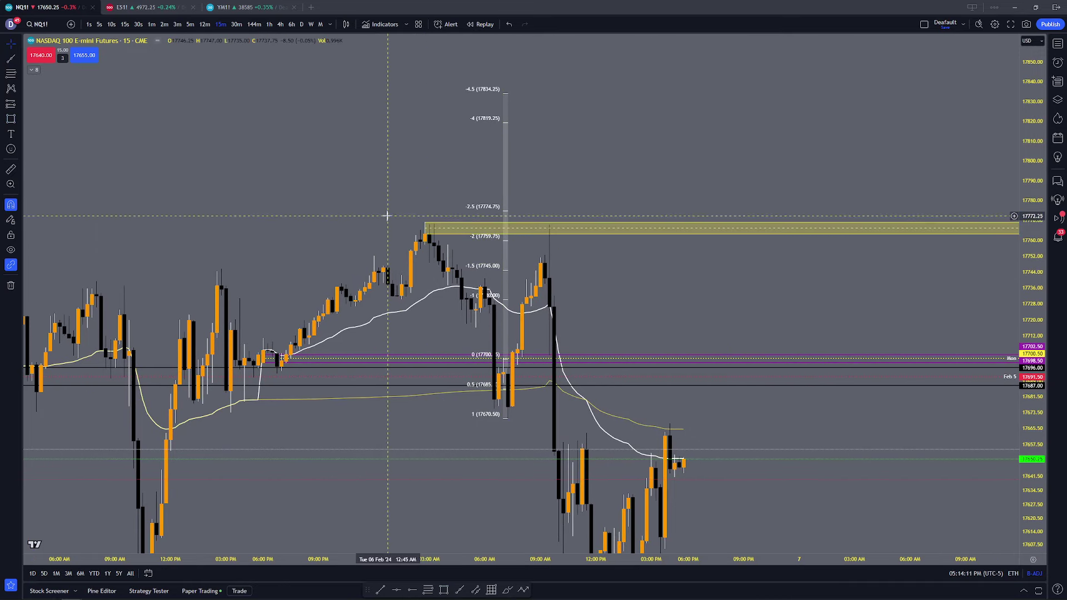
left_click(414, 589)
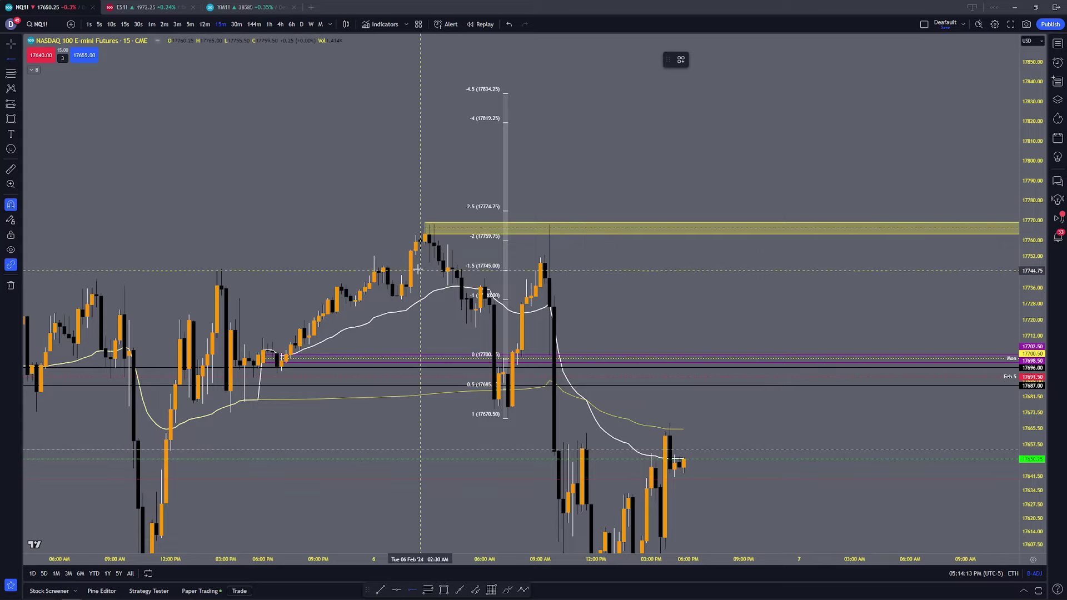
left_click(429, 222)
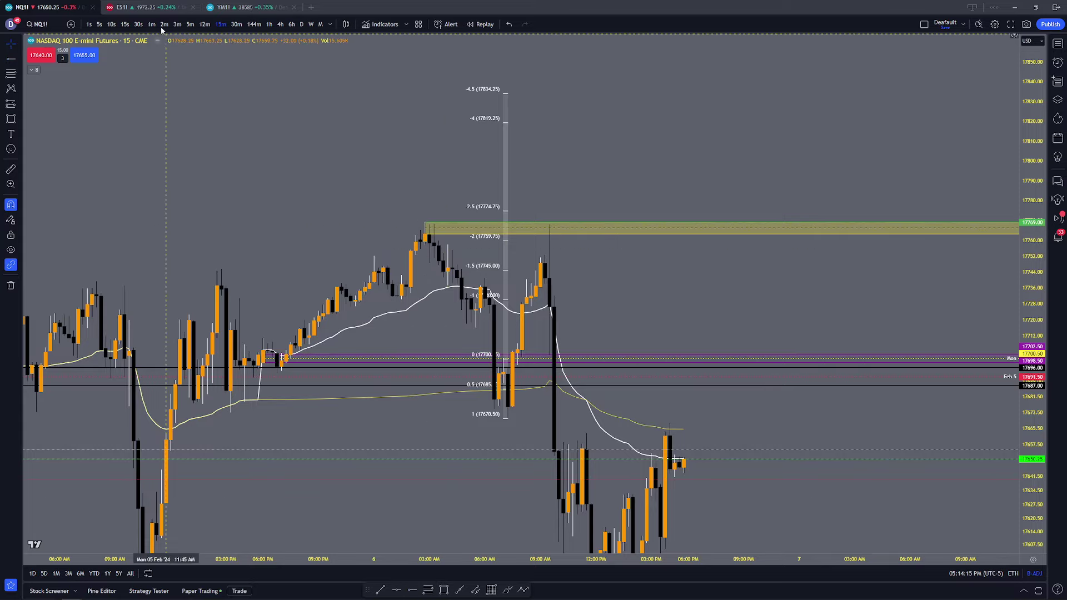
Step: On the 5-minute chart, lower the yellow zone's top edge to about 17766.50, starting around 2:45 AM
left_click(191, 25)
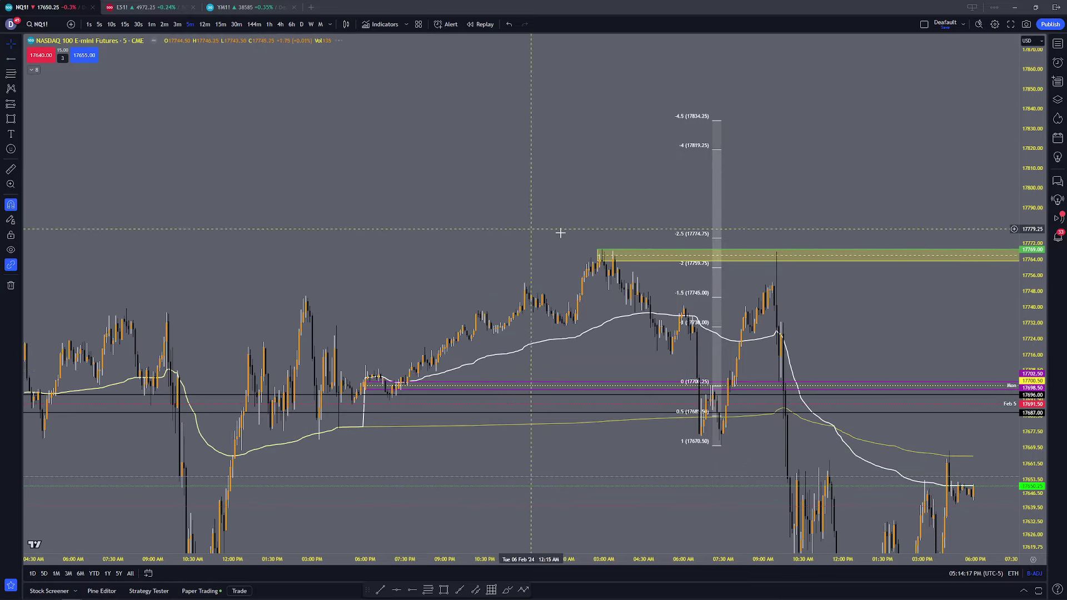
left_click_drag(1039, 329, 1039, 42)
scroll(660, 143, "up", 5)
left_click_drag(500, 143, 650, 181)
scroll(374, 174, "up", 4)
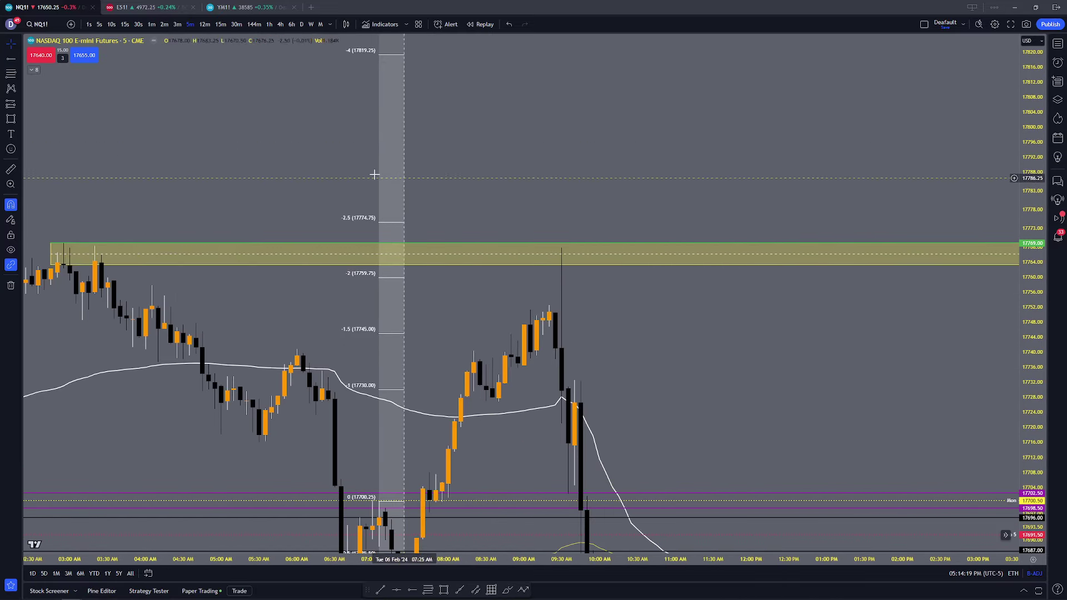
left_click_drag(203, 211, 535, 190)
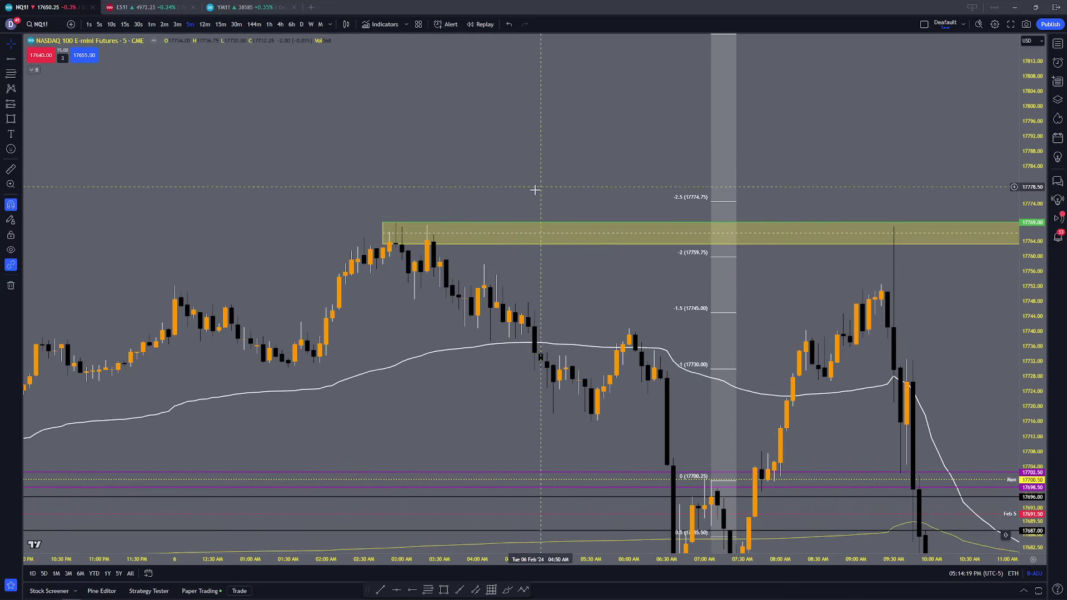
left_click(382, 223)
mouse_move(383, 223)
left_mouse_down()
mouse_move(390, 233)
mouse_move(383, 203)
left_mouse_up()
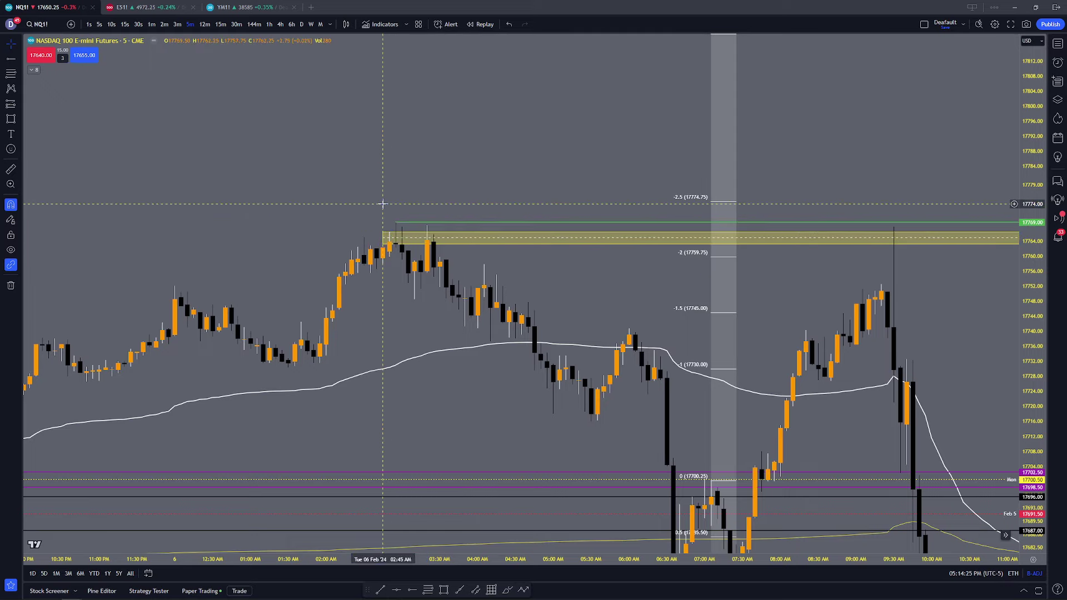
Step: On the 3-minute chart, narrow the yellow zone to span about 17766.50 to 17768.25
left_click(177, 24)
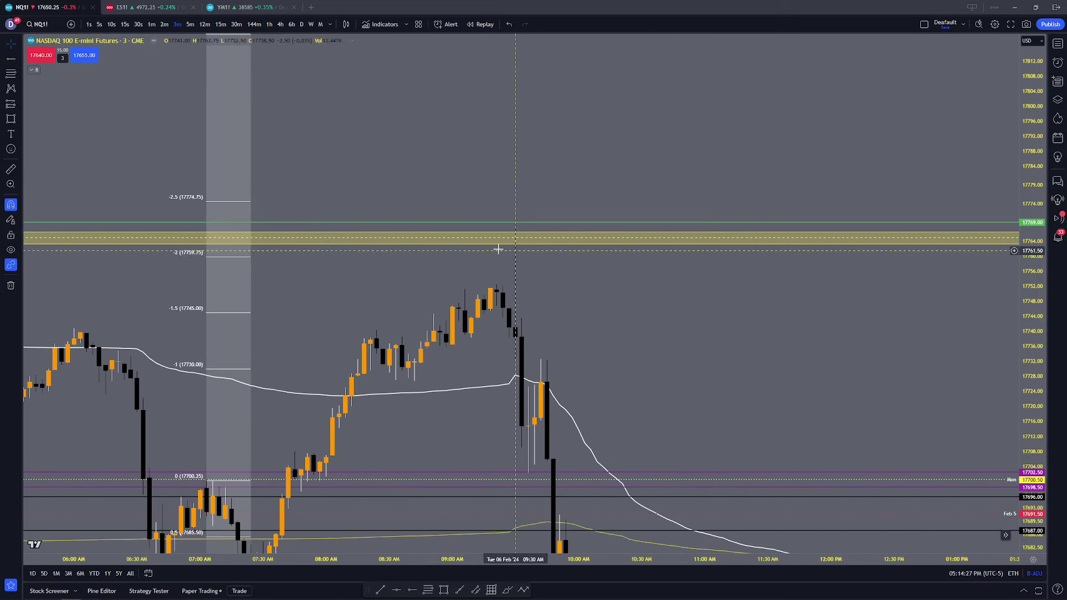
scroll(434, 191, "up", 5)
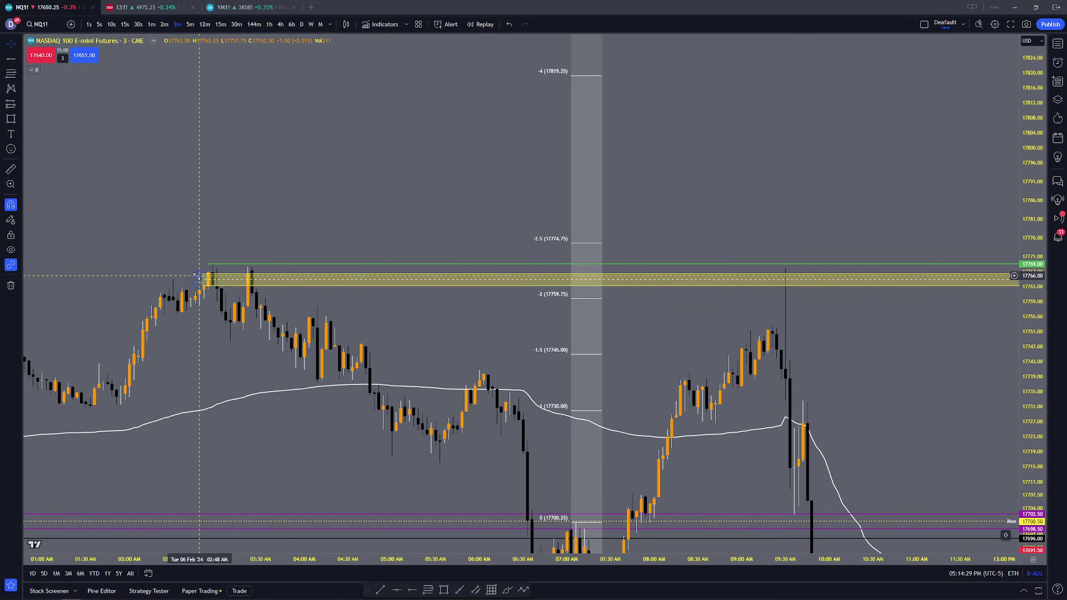
left_click_drag(198, 273, 248, 273)
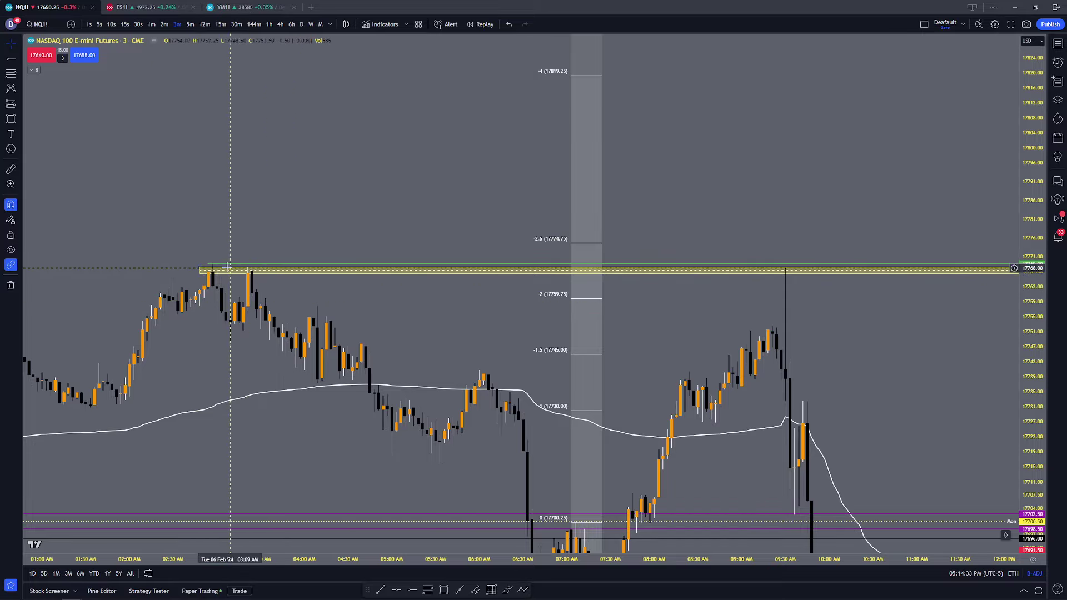
left_click_drag(296, 254, 357, 241)
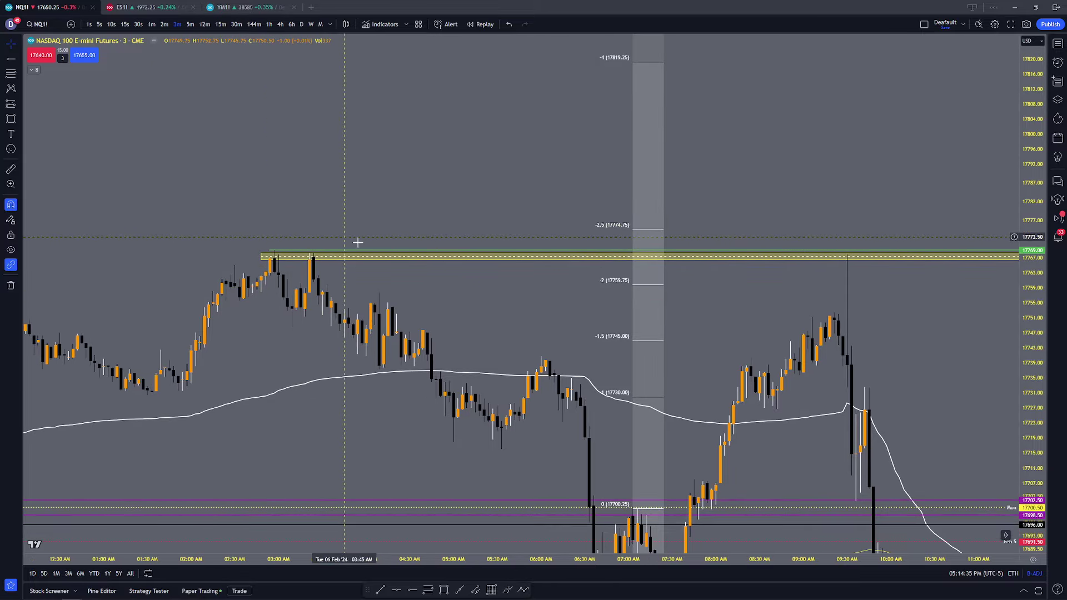
scroll(437, 235, "down", 2)
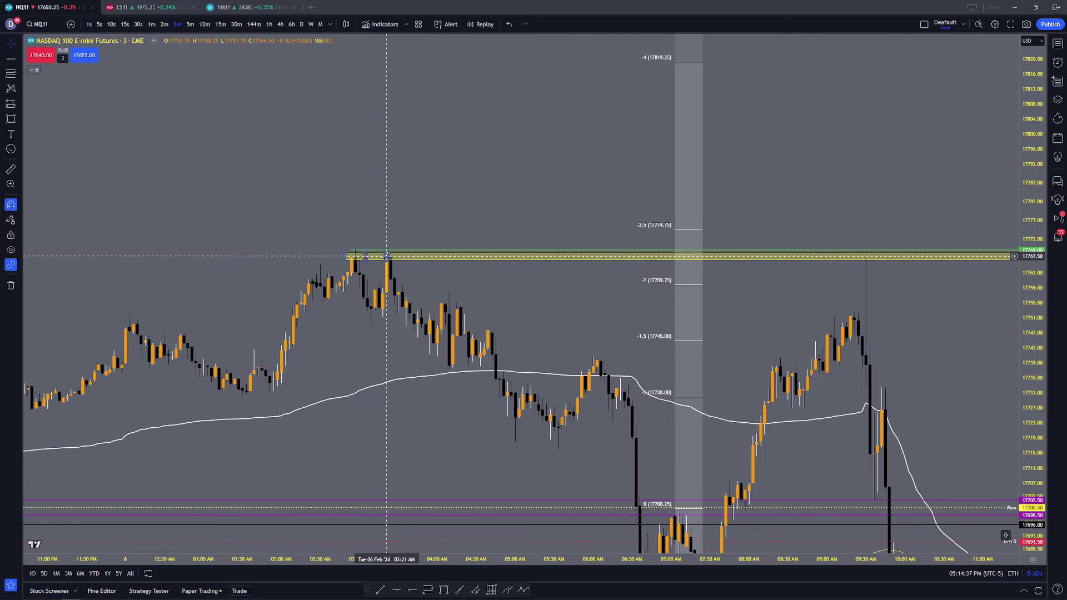
scroll(411, 225, "up", 1)
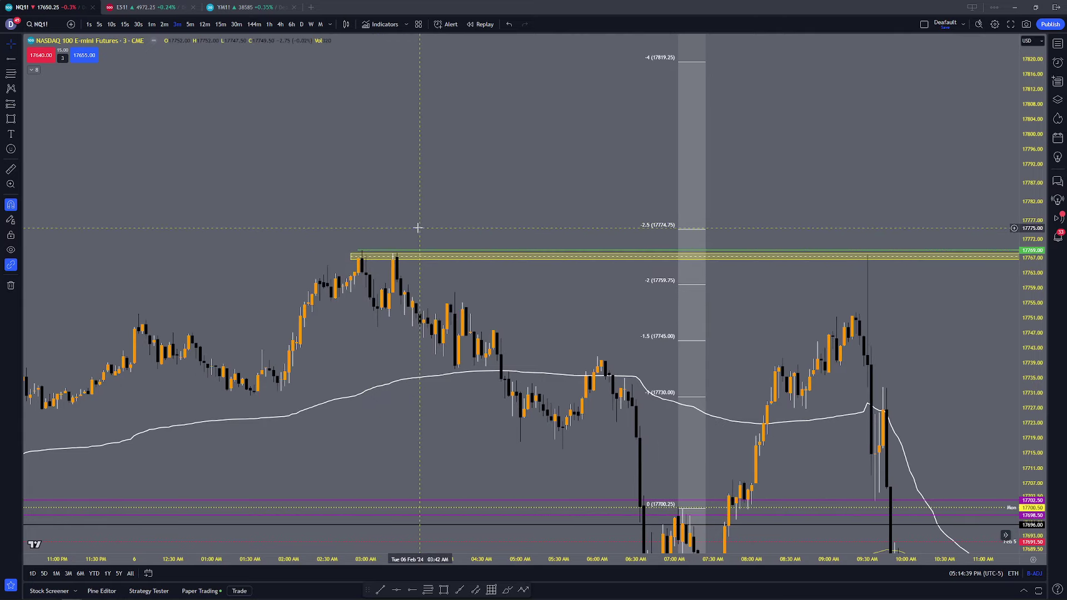
Step: On the 1-minute chart, extend the yellow zone's top edge to 17769.00 and start it at the peak candle's wick around 2:57 AM
left_click(151, 24)
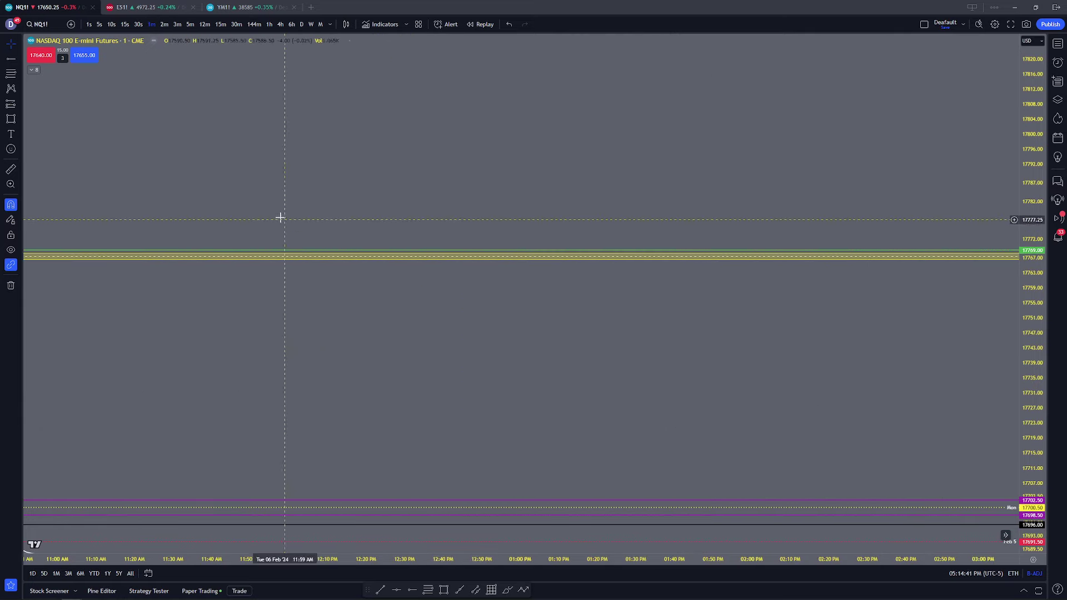
scroll(318, 207, "up", 3)
scroll(267, 197, "up", 1)
left_click_drag(108, 183, 565, 154)
scroll(167, 158, "up", 4)
left_click_drag(78, 159, 500, 155)
left_click_drag(166, 150, 450, 138)
scroll(241, 141, "up", 2)
left_click_drag(240, 141, 378, 243)
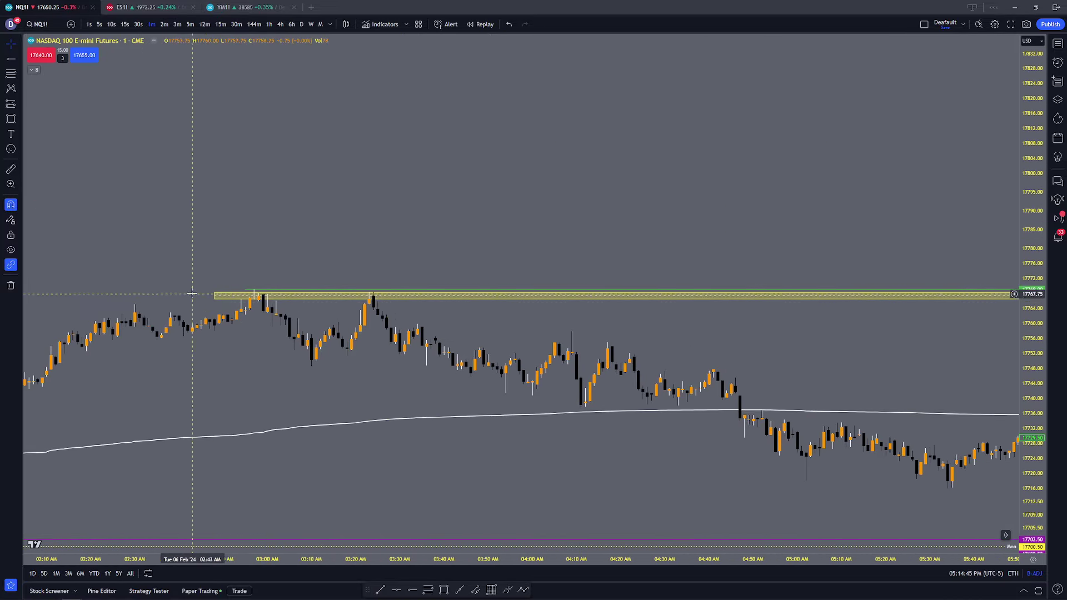
left_click_drag(1032, 384, 1032, 86)
left_click_drag(454, 196, 635, 150)
scroll(495, 281, "up", 3)
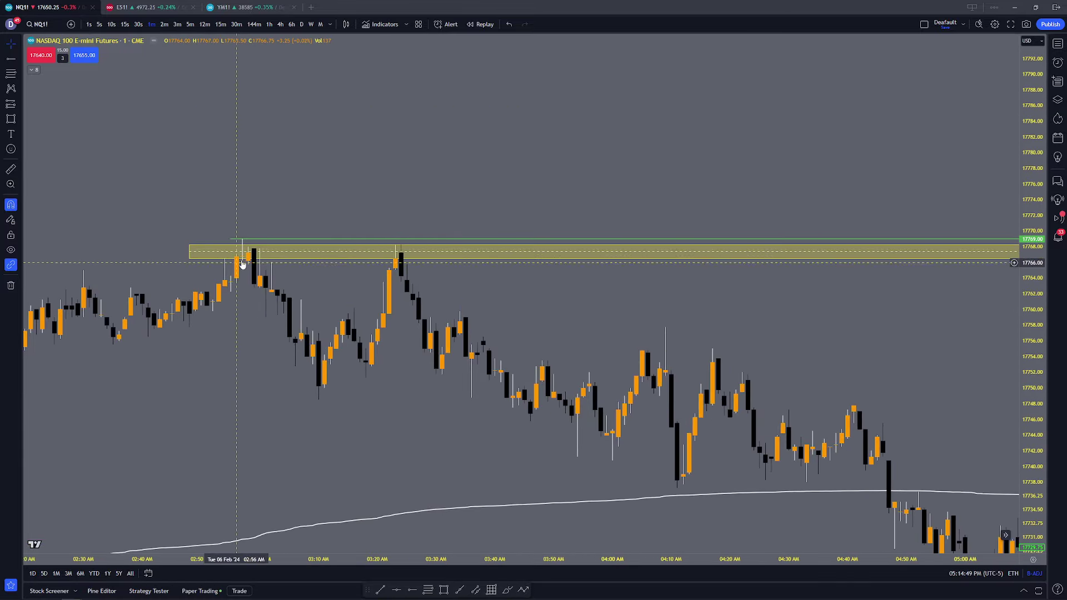
left_click_drag(189, 243, 243, 240)
left_click(365, 214)
Step: Examine how price approaches the yellow zone around 9:30 AM relative to the -2 and -2.5 Fib levels
left_click_drag(987, 174, 445, 155)
scroll(614, 176, "down", 6)
left_click_drag(826, 314, 284, 291)
scroll(757, 286, "down", 2)
scroll(789, 275, "up", 1)
left_click_drag(805, 270, 477, 314)
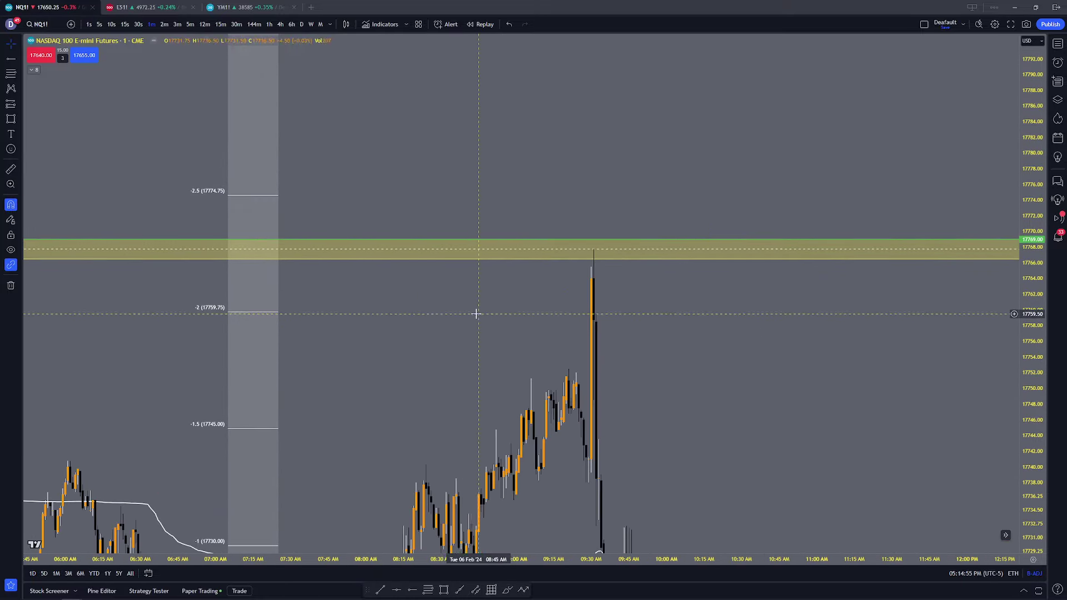
left_click_drag(387, 308, 466, 314)
scroll(466, 313, "up", 2)
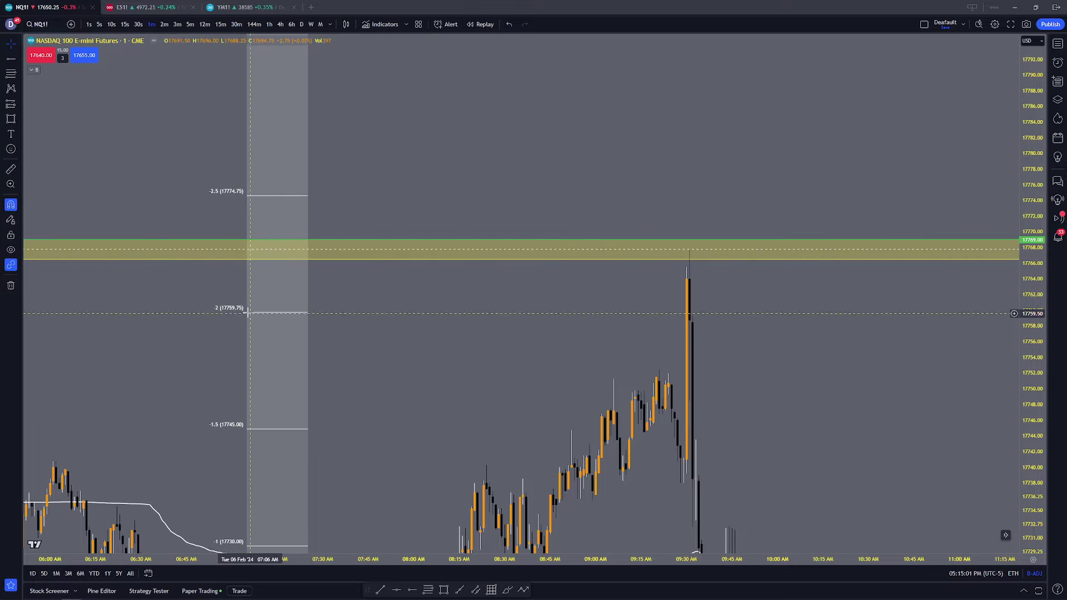
Step: Draw a rectangle between the -2 and -2.5 Fib levels (17759.75 to 17774.50) starting around 6:54 AM, and delete it
left_click(444, 590)
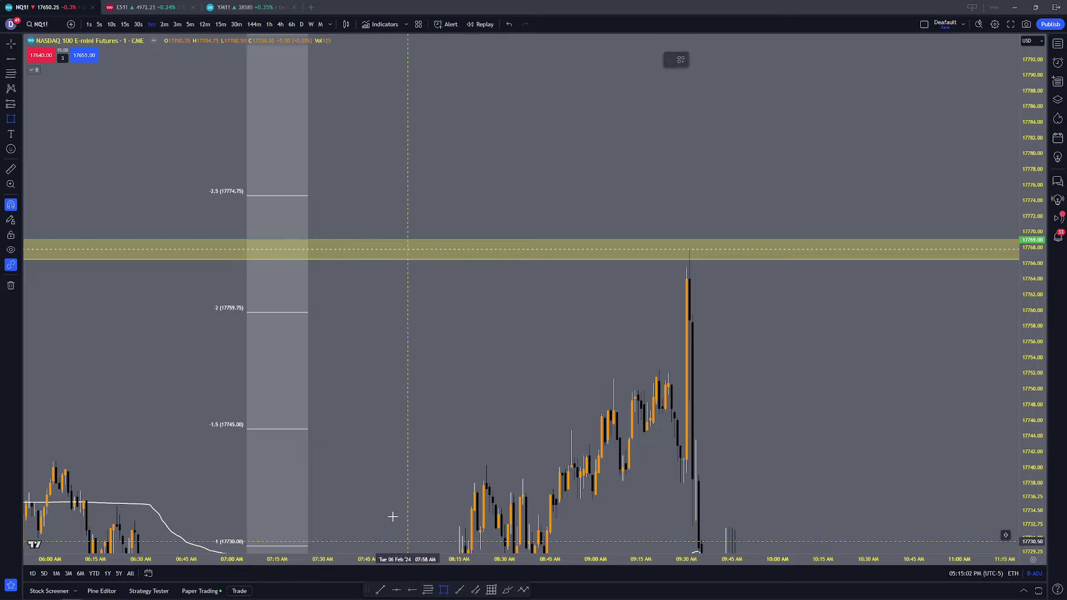
left_click(195, 312)
left_click(214, 196)
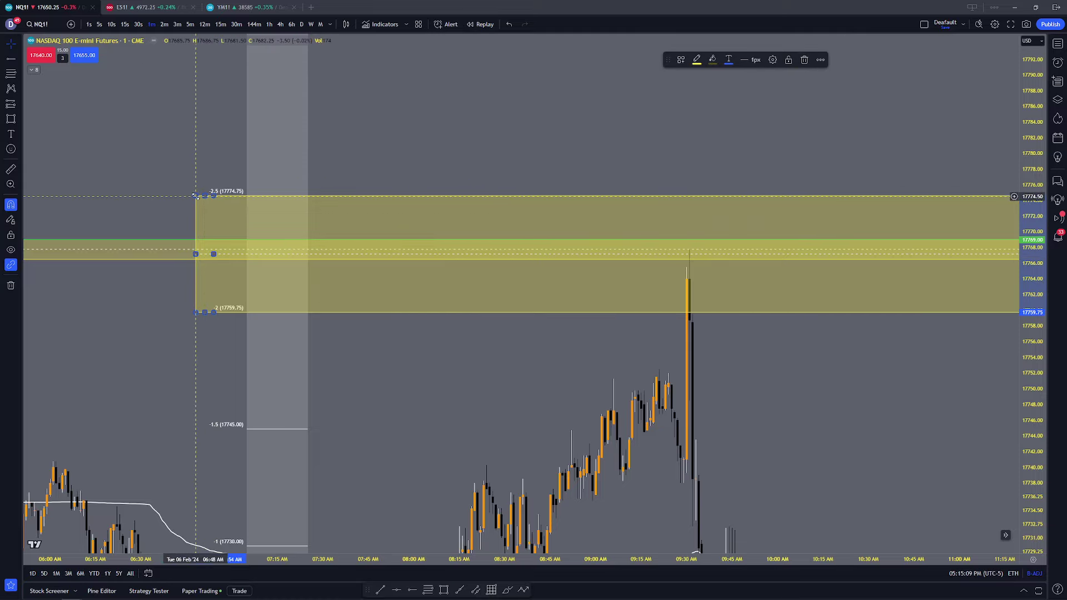
mouse_move(196, 196)
left_mouse_down()
mouse_move(198, 210)
mouse_move(208, 196)
left_mouse_up()
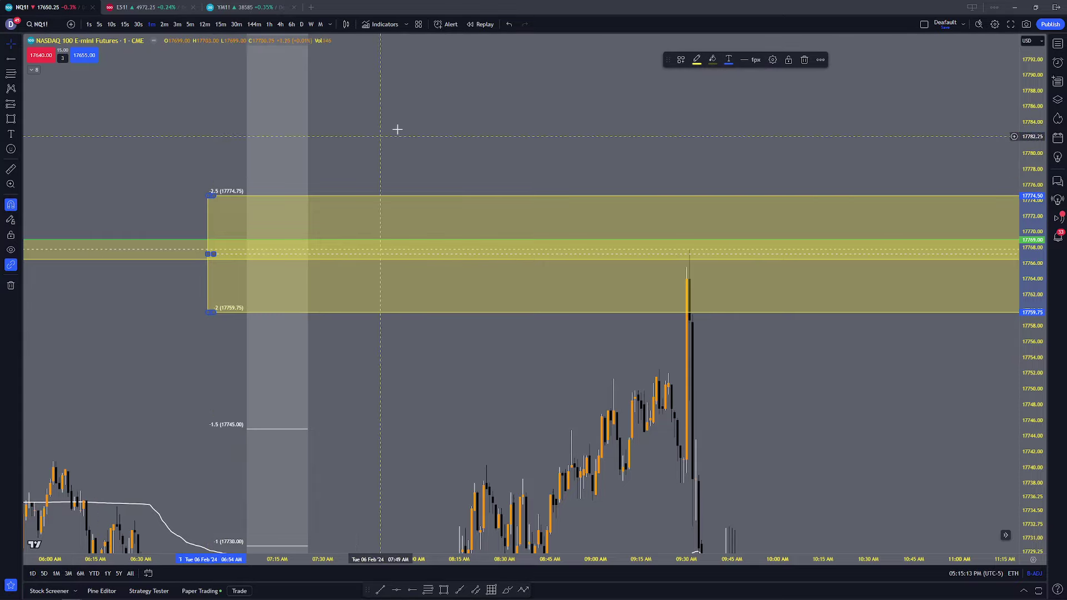
key("Delete")
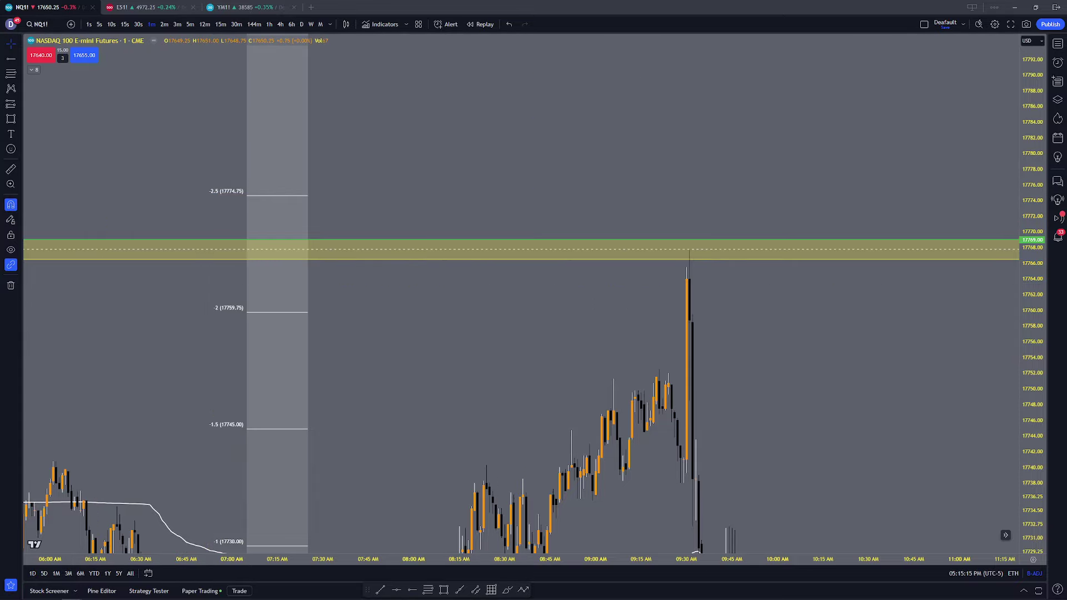
Step: Place a 3-contract sell limit order at 17774.00 and lower it to 17766.50 at the yellow zone's bottom edge
right_click(345, 201)
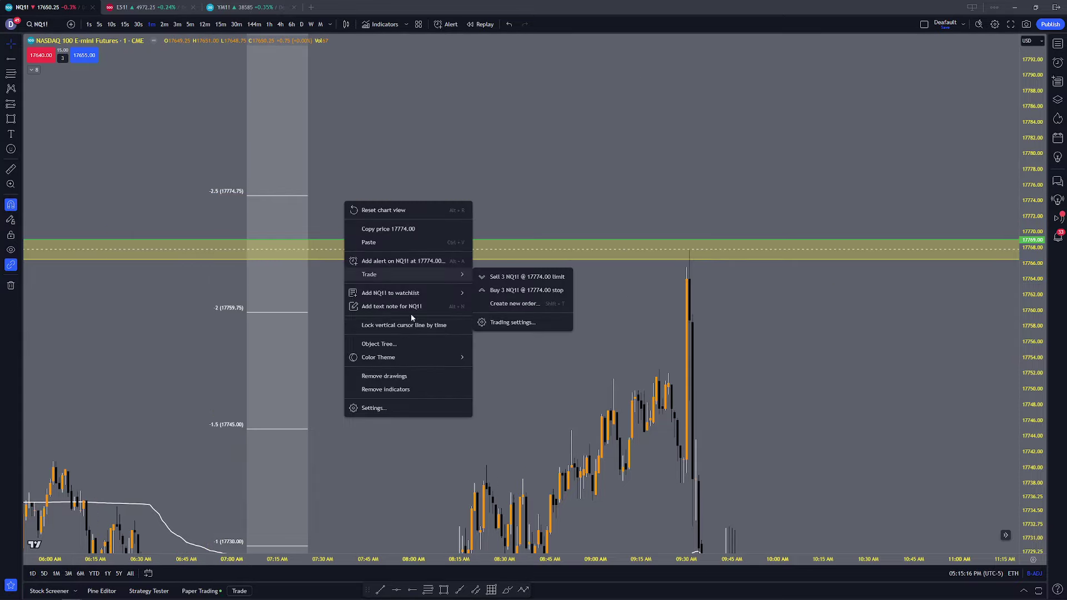
left_click(517, 277)
left_click_drag(79, 207, 95, 260)
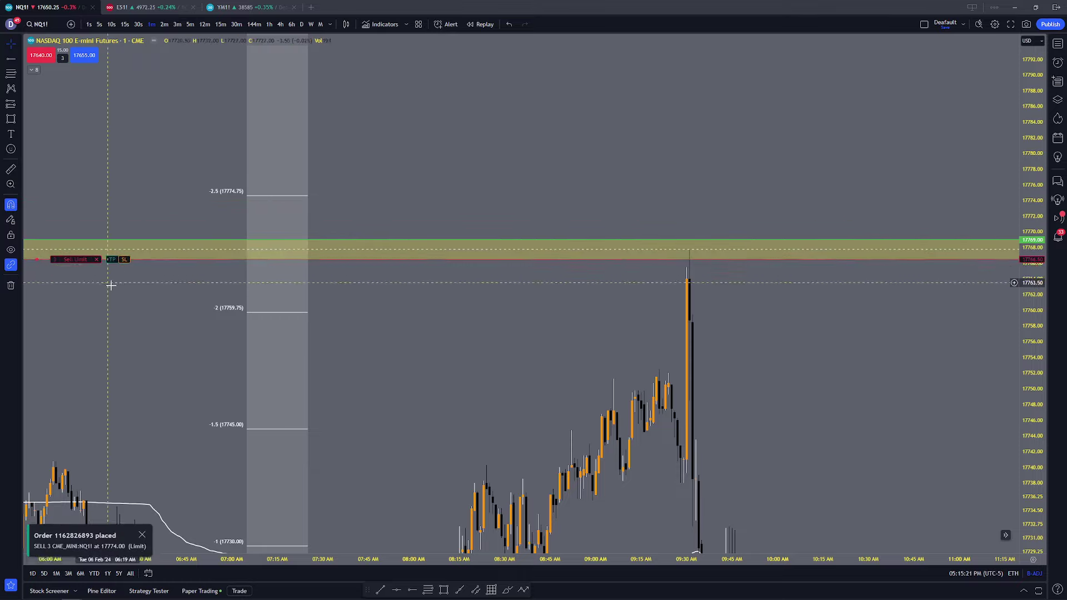
scroll(157, 223, "down", 5)
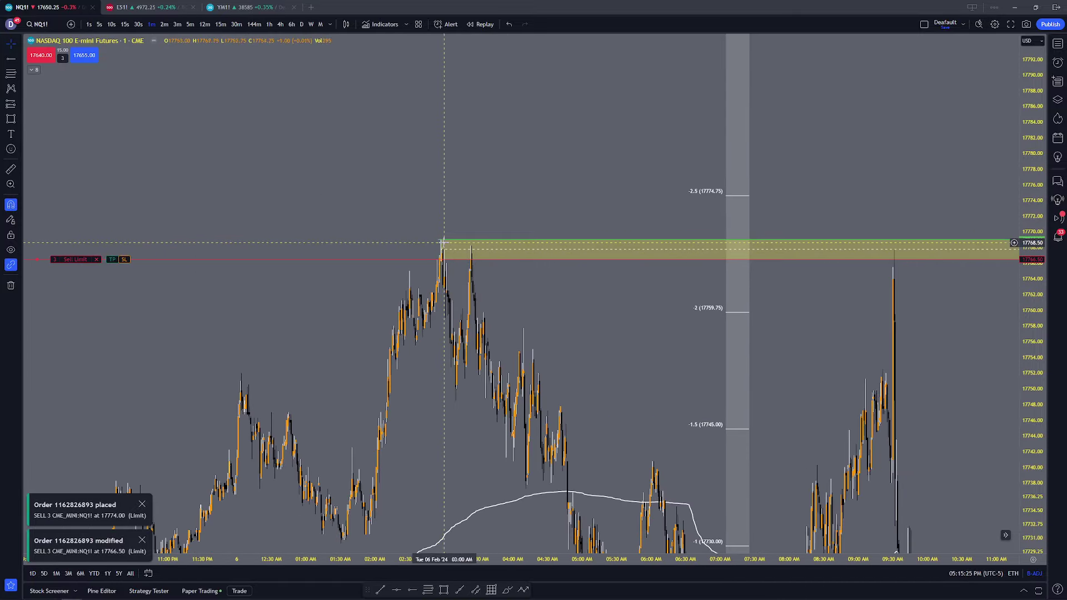
scroll(439, 244, "up", 3)
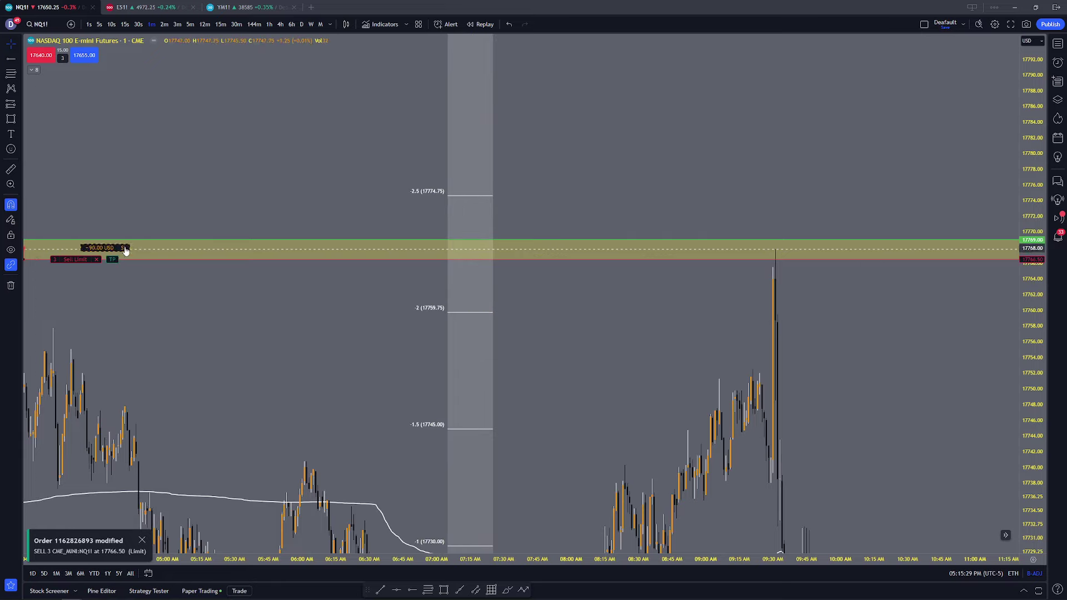
Step: Add a 3-contract stop loss to the sell limit order at 17769.50, just above the yellow zone
left_click(126, 240)
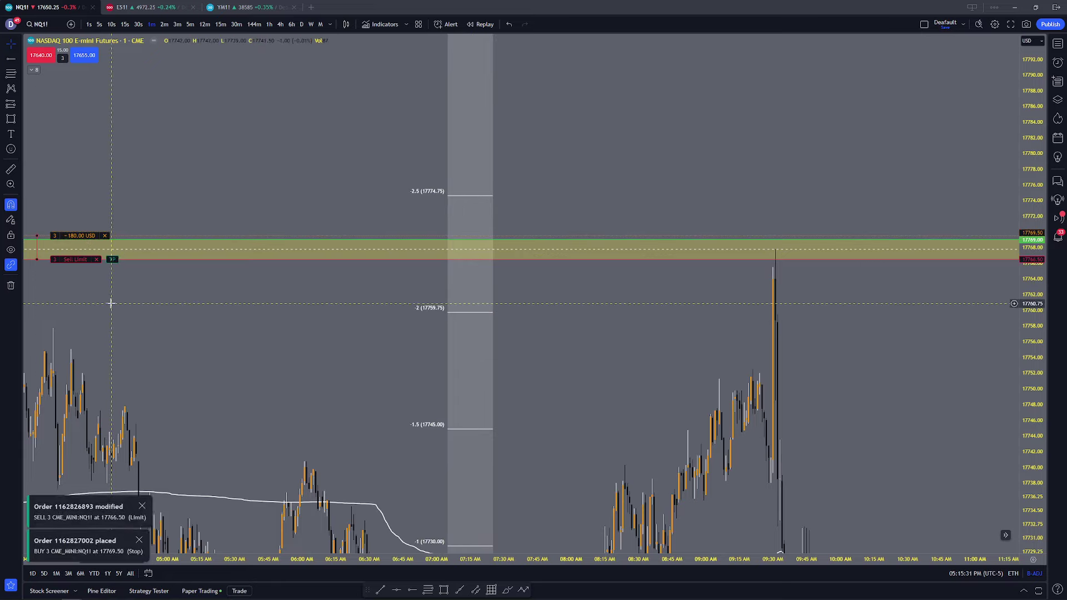
scroll(812, 333, "up", 5)
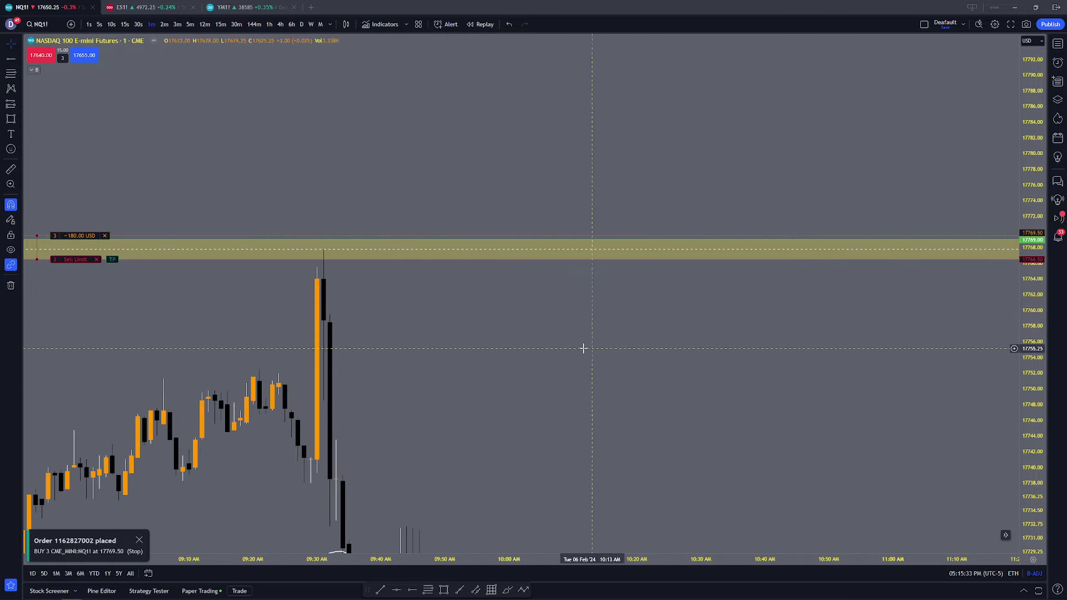
left_click_drag(477, 315, 510, 309)
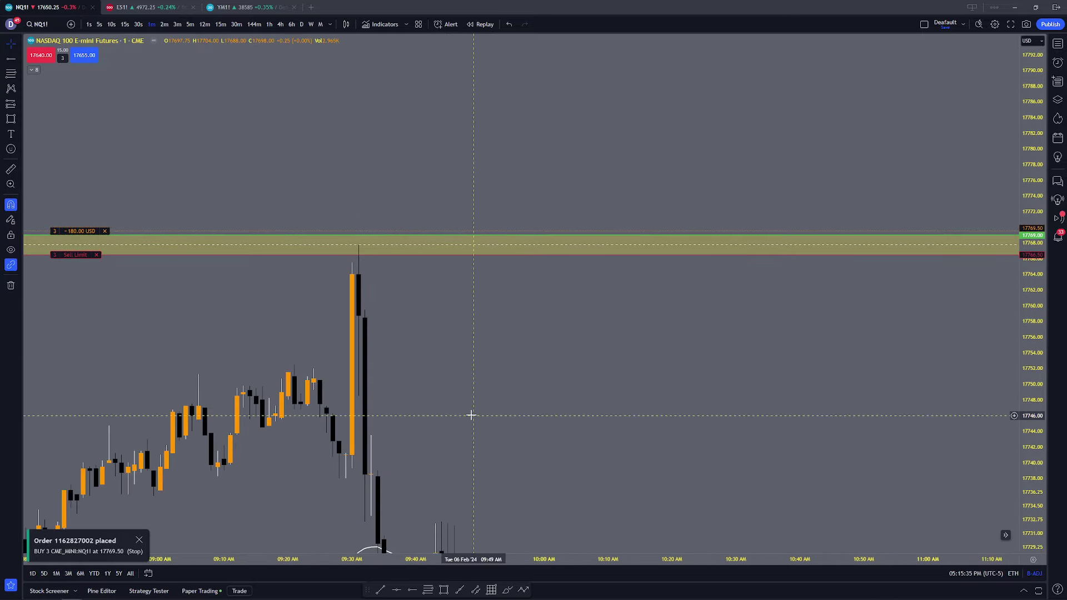
Step: On the 5-second chart, examine how price approaches and leaves the yellow zone between 9:30 AM and 9:32 AM
left_click(99, 25)
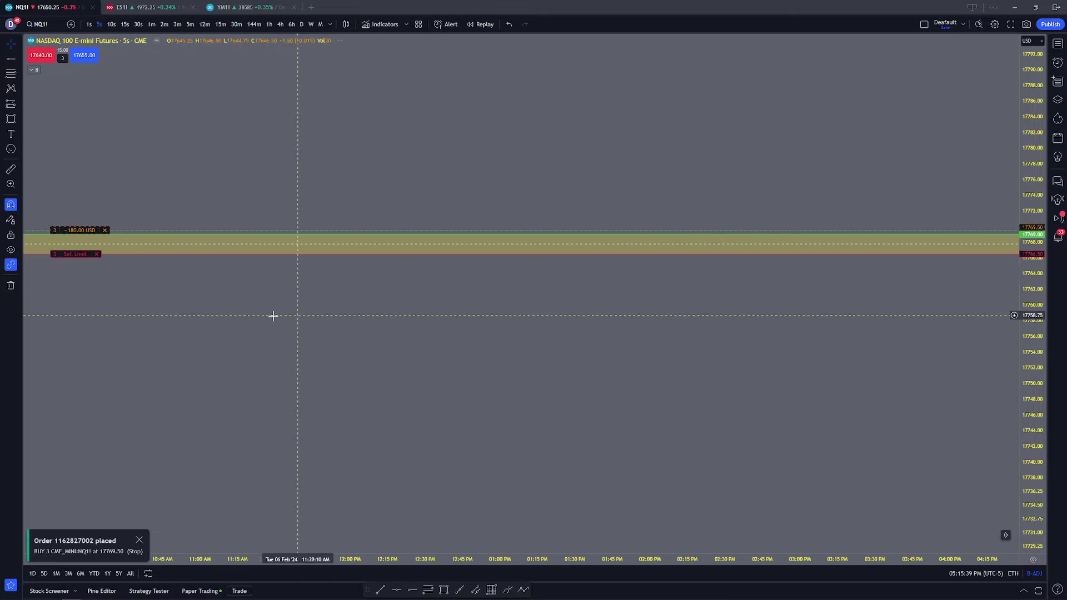
left_click_drag(267, 314, 865, 277)
left_click_drag(456, 312, 792, 319)
scroll(788, 278, "up", 6)
scroll(658, 295, "up", 3)
left_click_drag(500, 289, 718, 286)
scroll(718, 286, "up", 5)
left_click_drag(293, 295, 786, 289)
scroll(786, 289, "up", 4)
left_click_drag(254, 286, 538, 288)
scroll(798, 289, "up", 3)
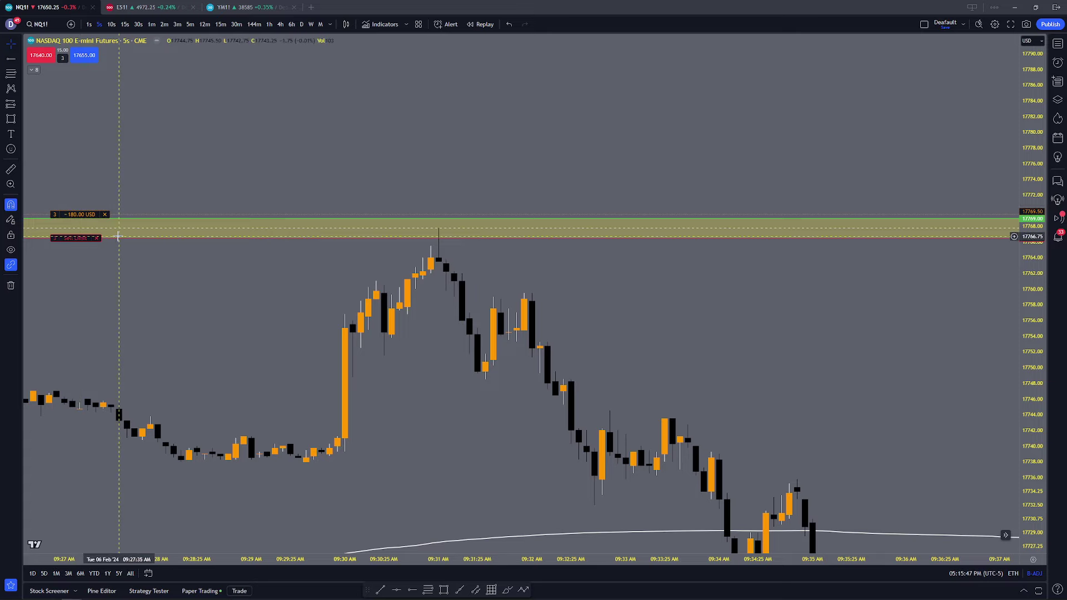
Step: Add a 3-contract take profit to the sell limit order at 17759.00 and lower it to 17749.00
mouse_move(80, 243)
left_click_drag(120, 249, 143, 302)
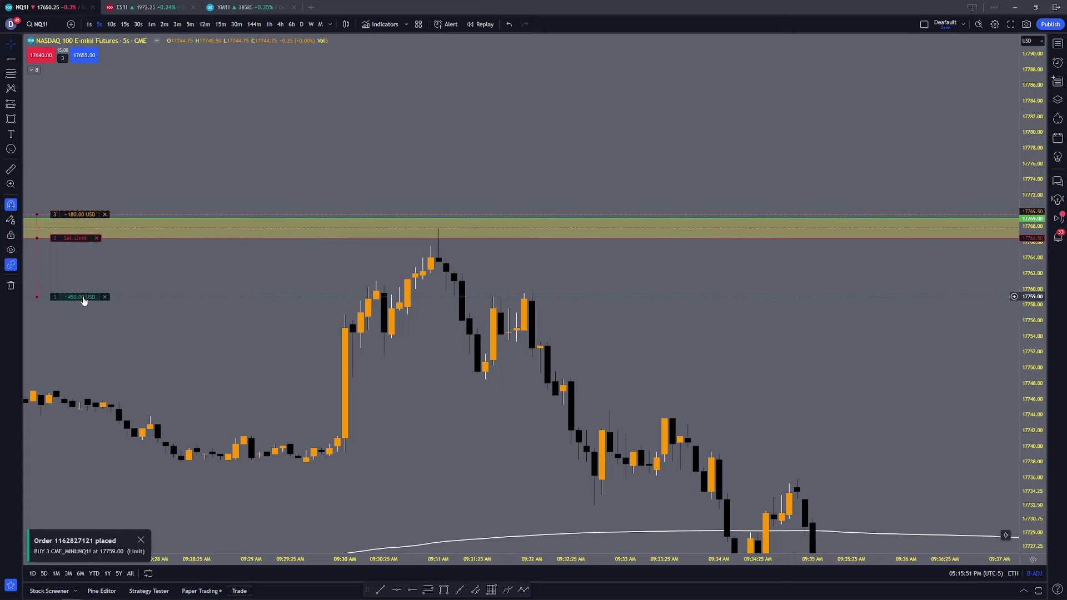
left_click_drag(83, 298, 95, 375)
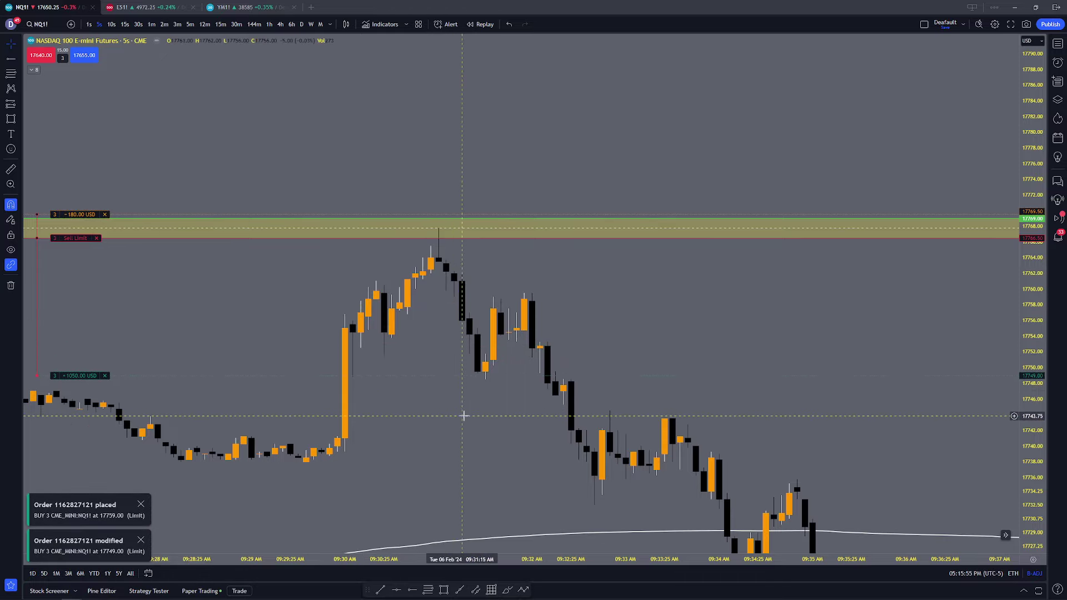
scroll(464, 416, "up", 1)
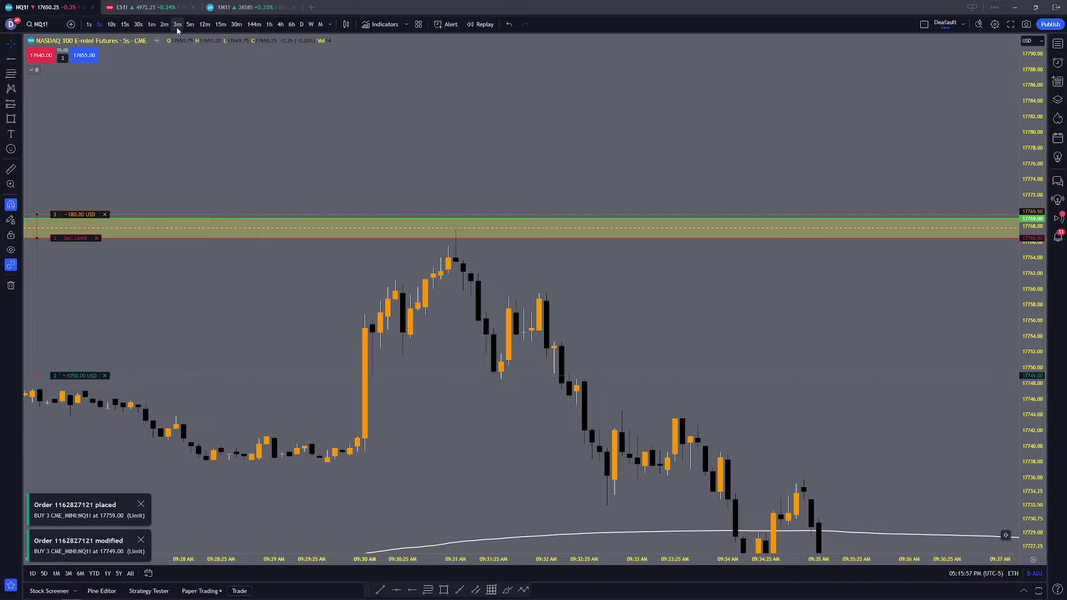
Step: Switch to the 5-minute chart and view the yellow zone together with the Fib projection and the morning sell-off
left_click(190, 25)
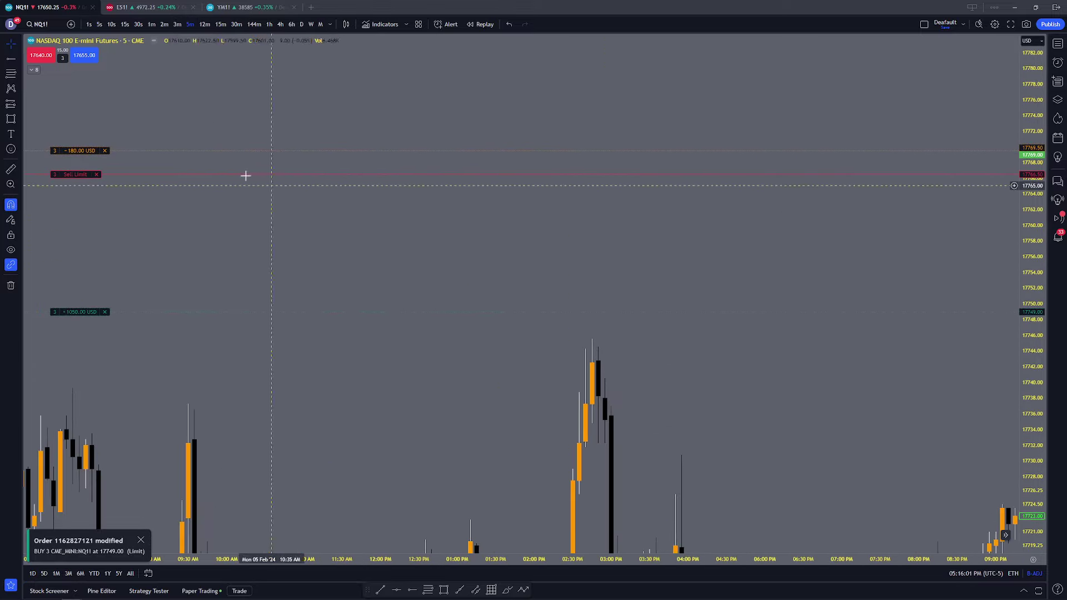
scroll(465, 281, "down", 6)
left_click_drag(1032, 244, 1009, 528)
left_click(1006, 534)
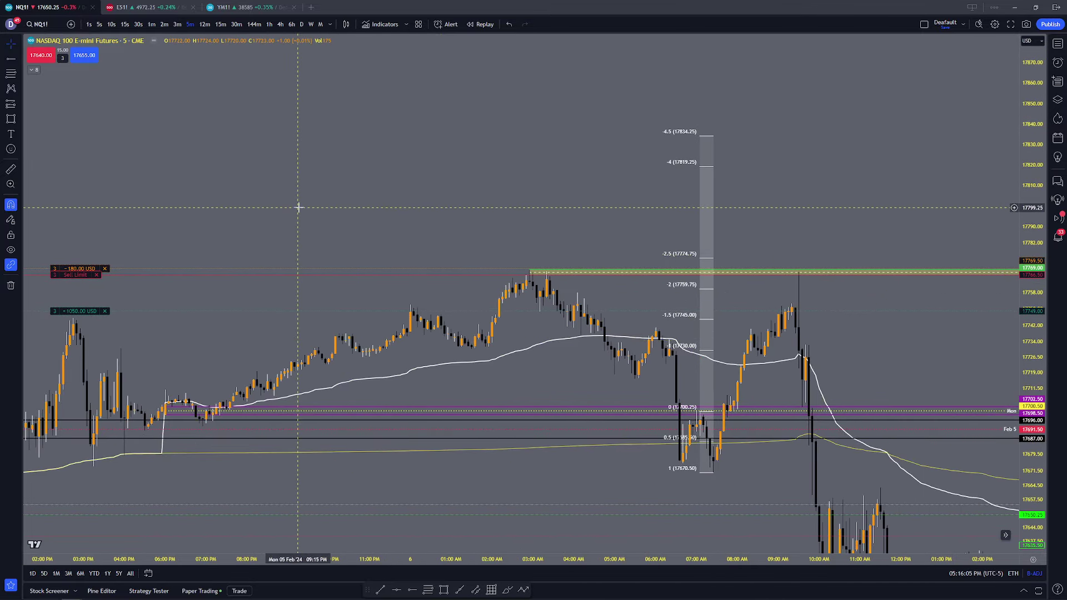
scroll(514, 284, "down", 2)
mouse_move(588, 413)
left_mouse_down()
mouse_move(567, 369)
mouse_move(517, 412)
left_mouse_up()
left_click_drag(1029, 344, 1028, 239)
left_click(924, 24)
left_click(935, 113)
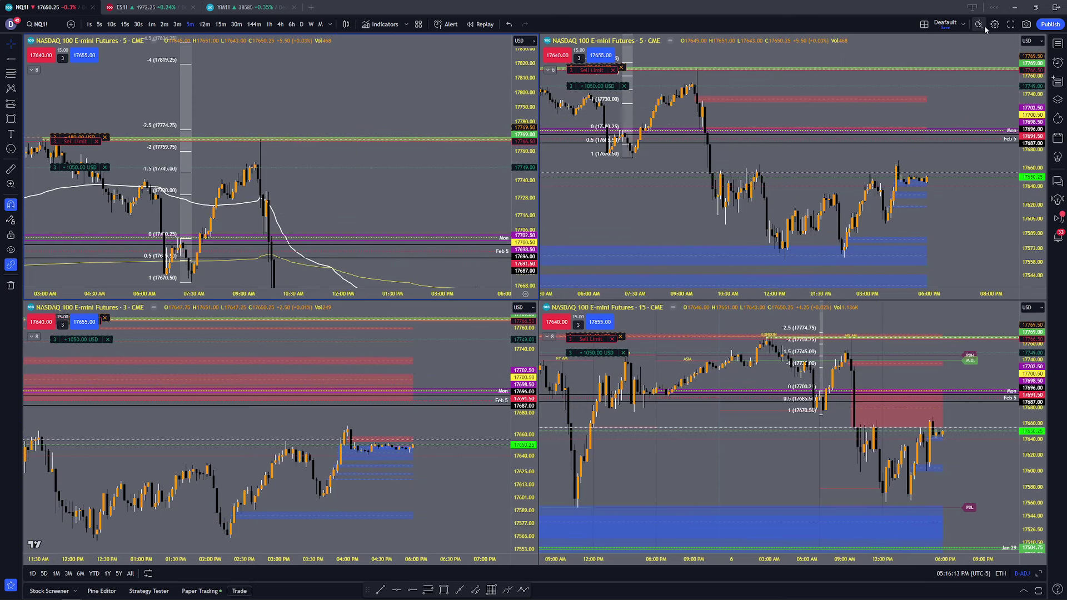
left_click(924, 24)
left_click(933, 77)
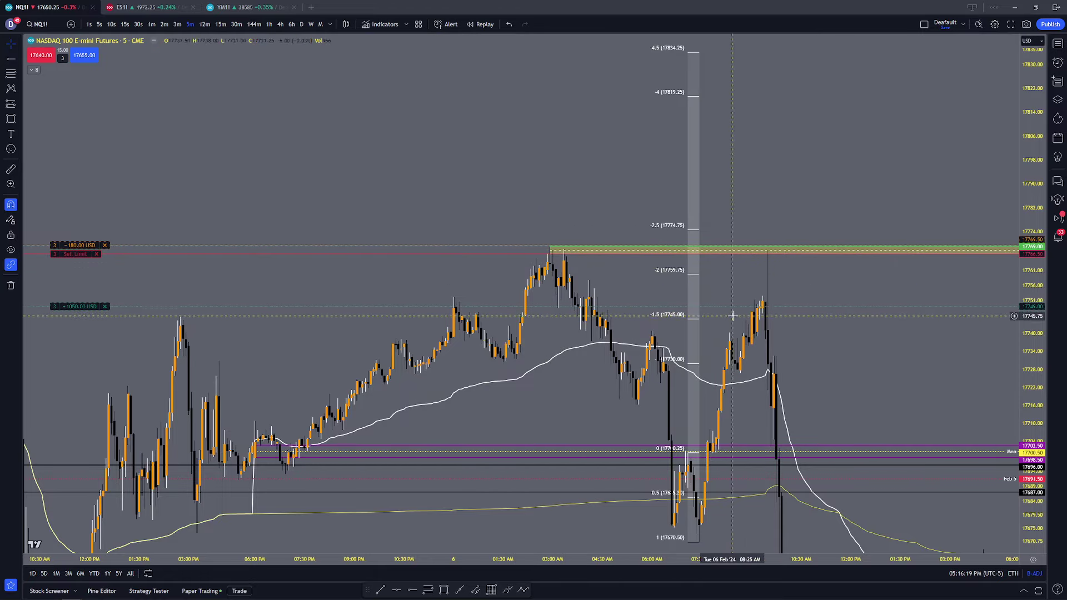
Step: Circle the pullback low around 8:40 AM near 17730, just above the white line, with the Brush
left_click_drag(822, 324, 799, 296)
scroll(574, 300, "up", 1)
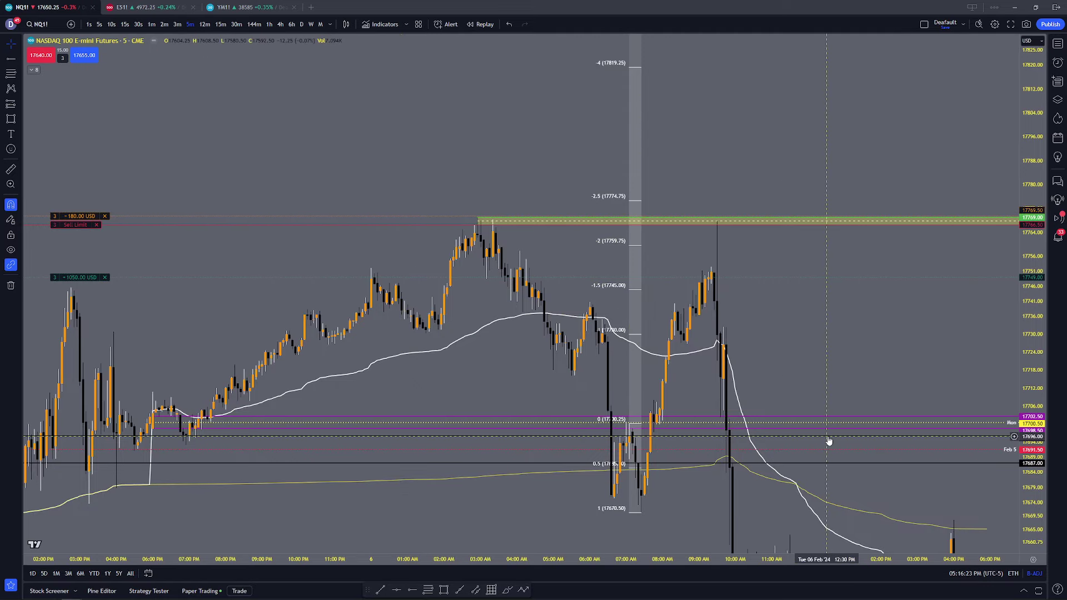
scroll(814, 361, "up", 1)
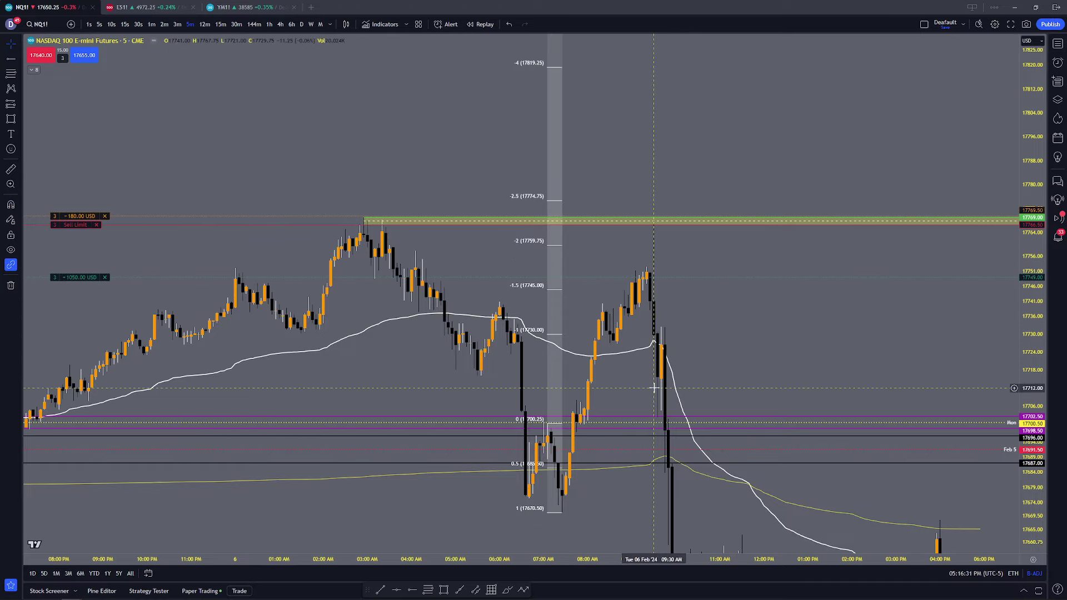
left_click(507, 590)
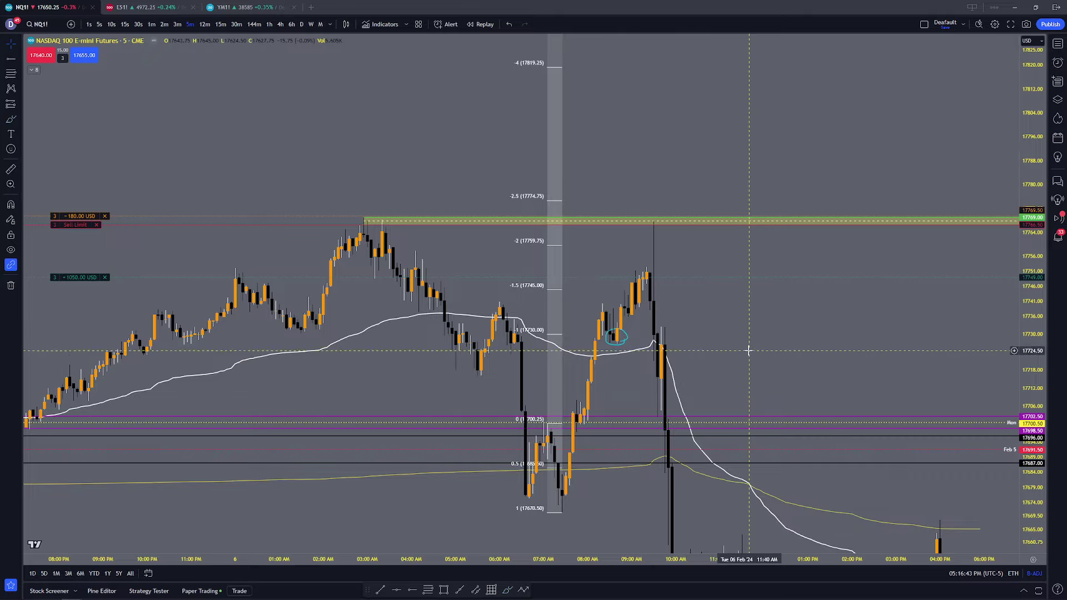
scroll(743, 346, "down", 1)
scroll(739, 352, "up", 1)
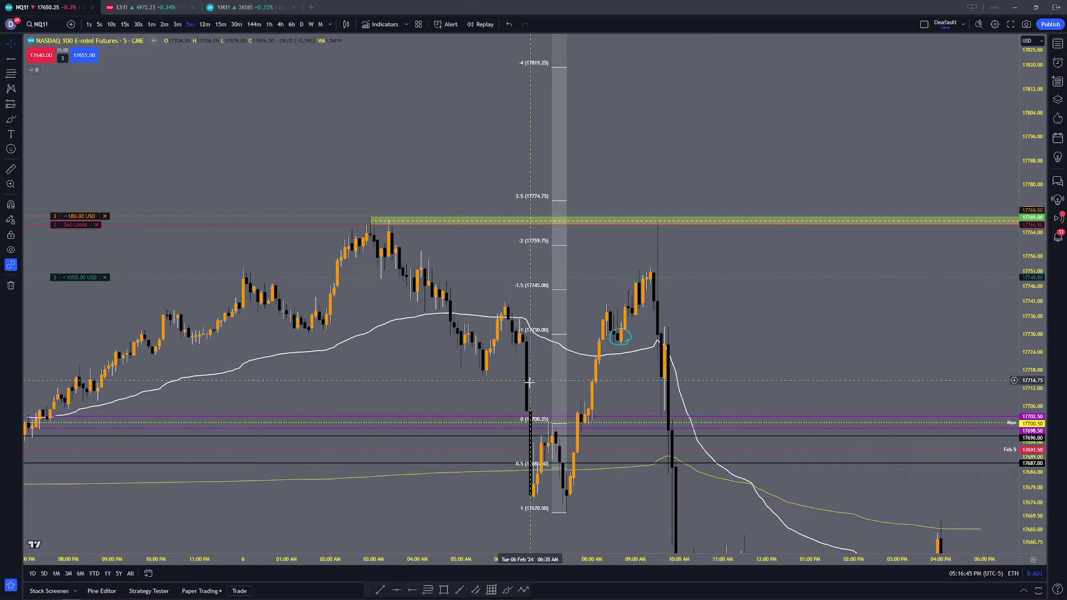
Step: Compare the yellow zone's price level with the Feb 2 highs and the late-January peaks on the 5-minute chart
left_click_drag(786, 337, 766, 292)
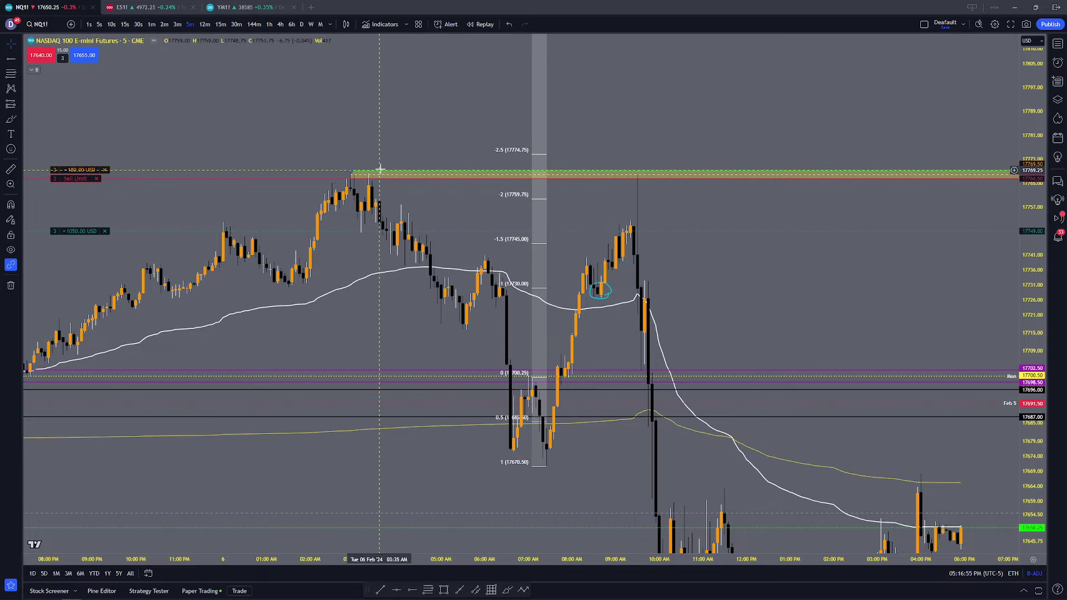
left_click_drag(348, 174, 549, 188)
scroll(549, 188, "down", 3)
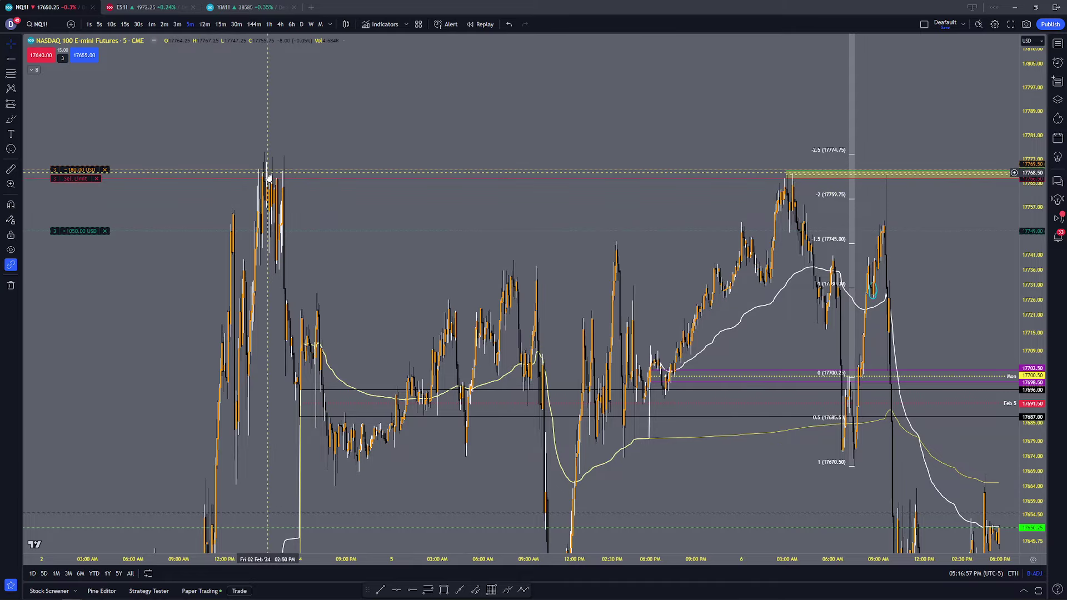
left_click(788, 175)
left_click_drag(832, 291, 769, 226)
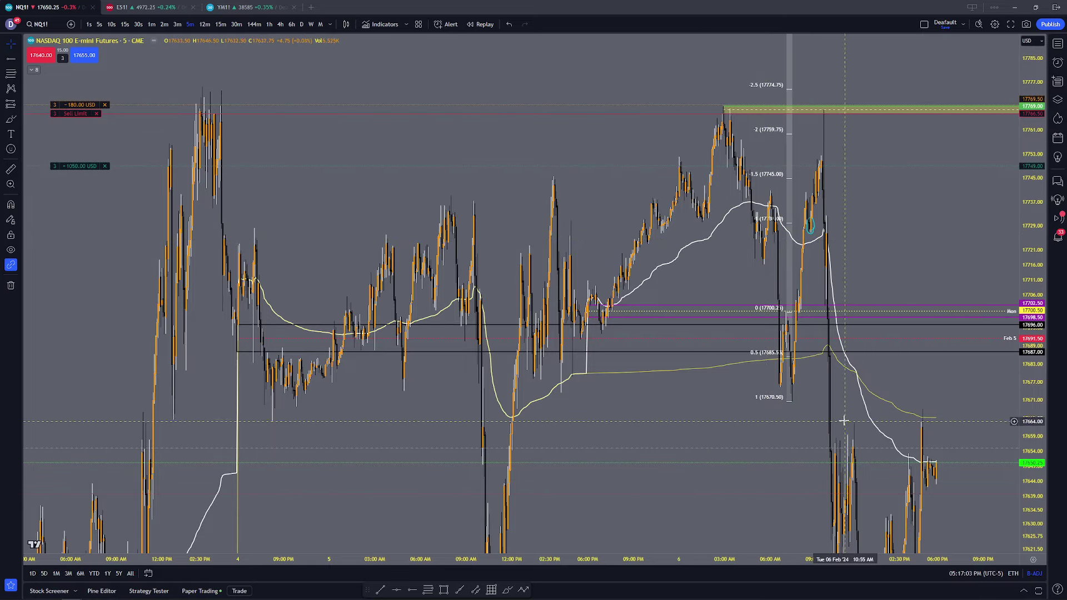
scroll(953, 500, "down", 5)
scroll(548, 404, "down", 3)
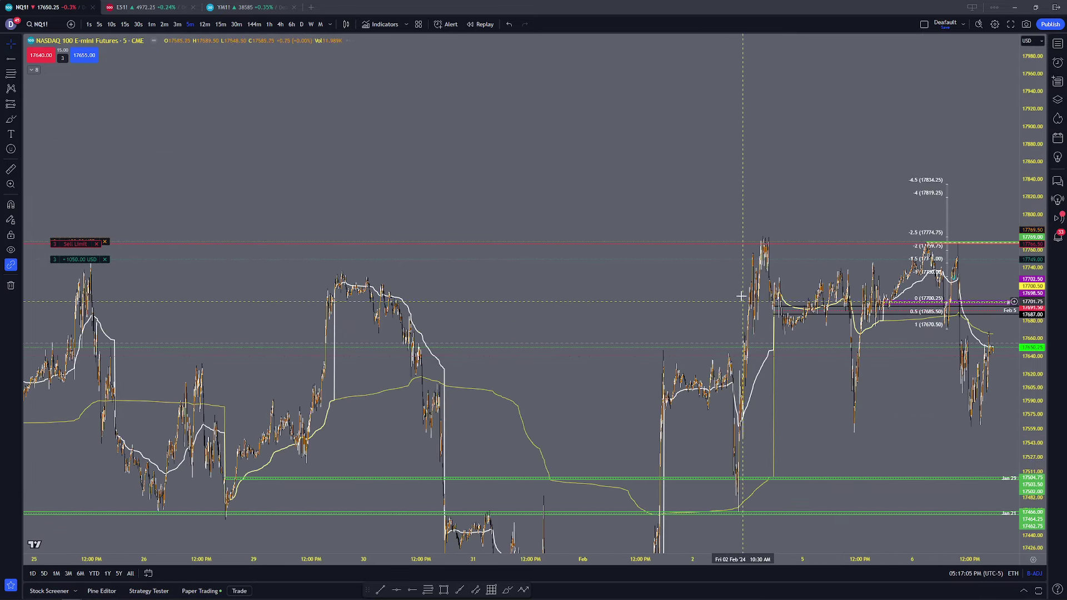
scroll(416, 282, "down", 3)
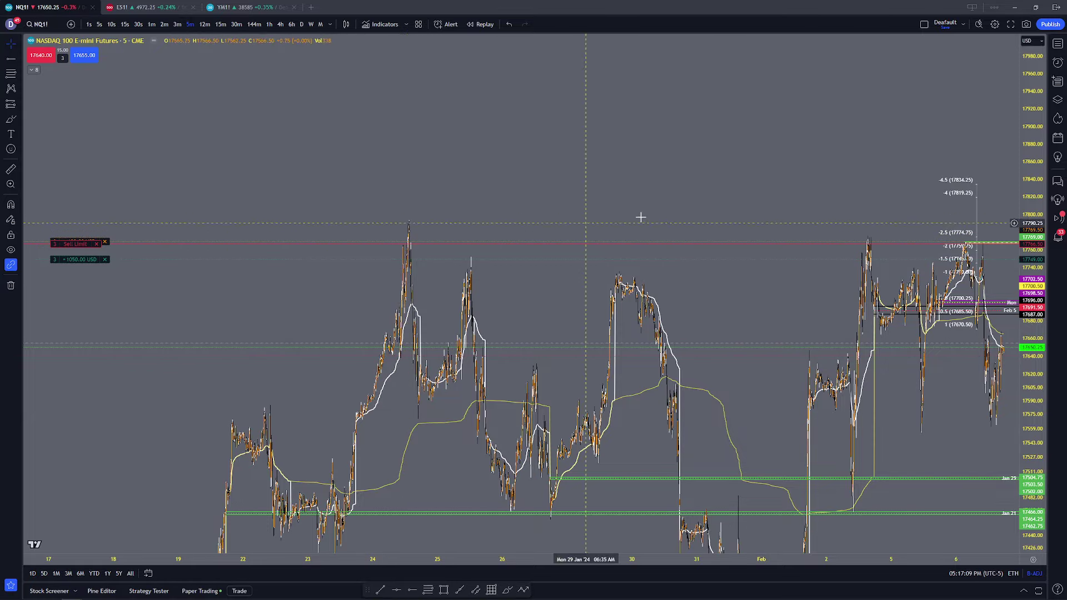
scroll(641, 217, "up", 5)
scroll(662, 161, "up", 3)
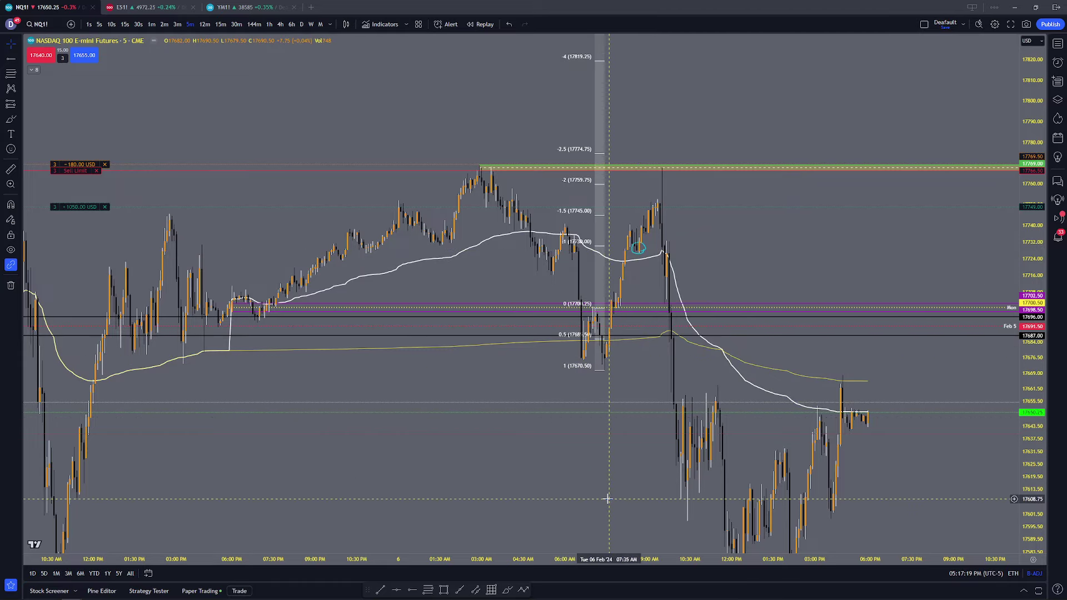
Step: Examine the Feb 6 retest of the yellow zone against the -2 and -2.5 Fib levels
scroll(649, 248, "up", 5)
left_click_drag(529, 230, 543, 291)
scroll(389, 268, "down", 2)
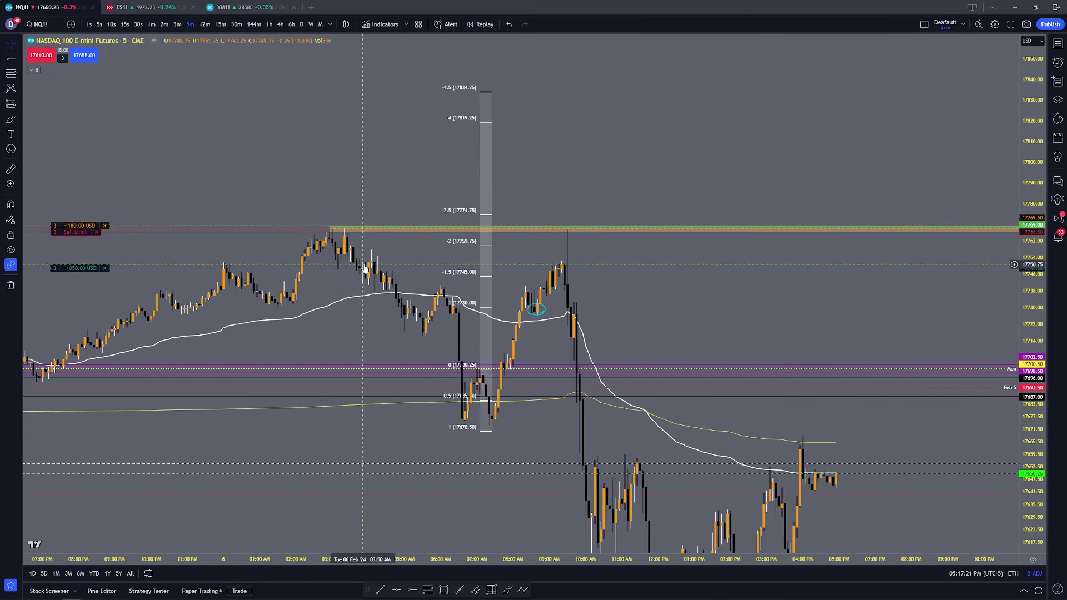
scroll(378, 269, "up", 2)
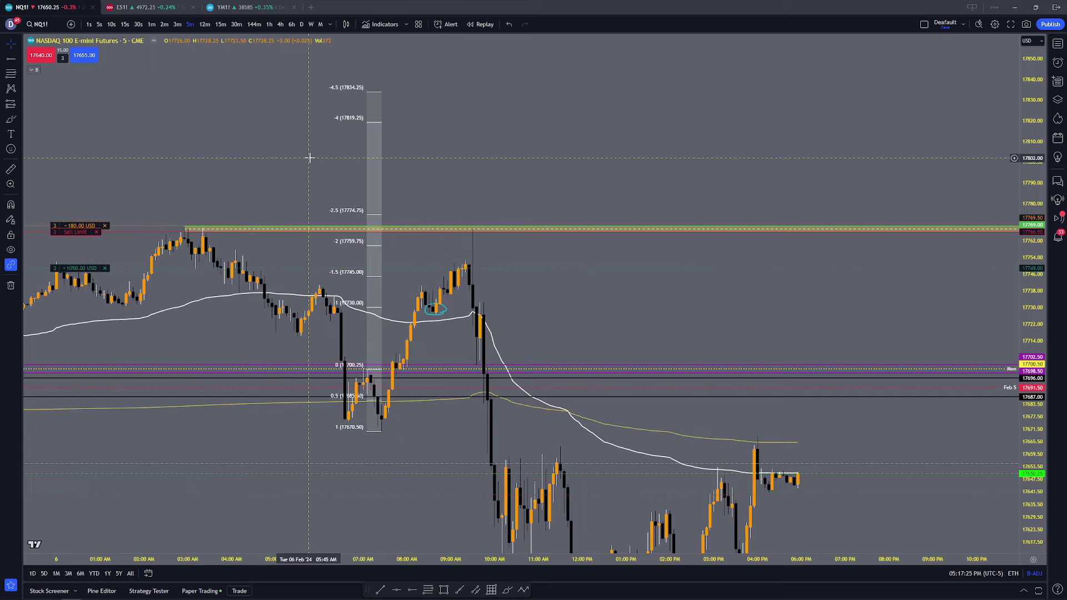
scroll(292, 157, "down", 1)
left_click_drag(1023, 313, 943, 202)
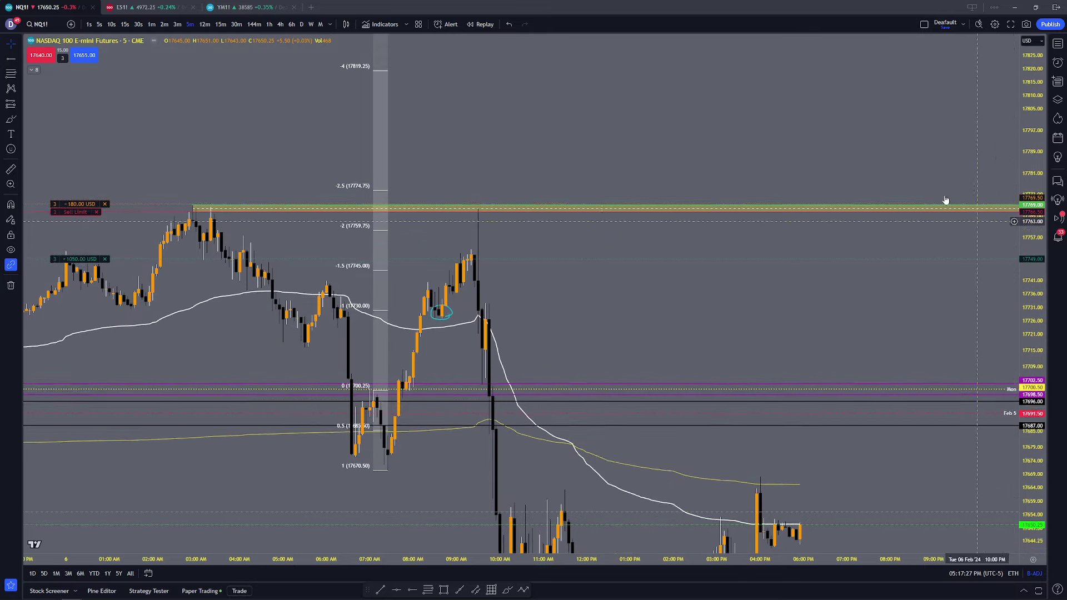
left_click_drag(467, 142, 622, 145)
scroll(445, 153, "up", 2)
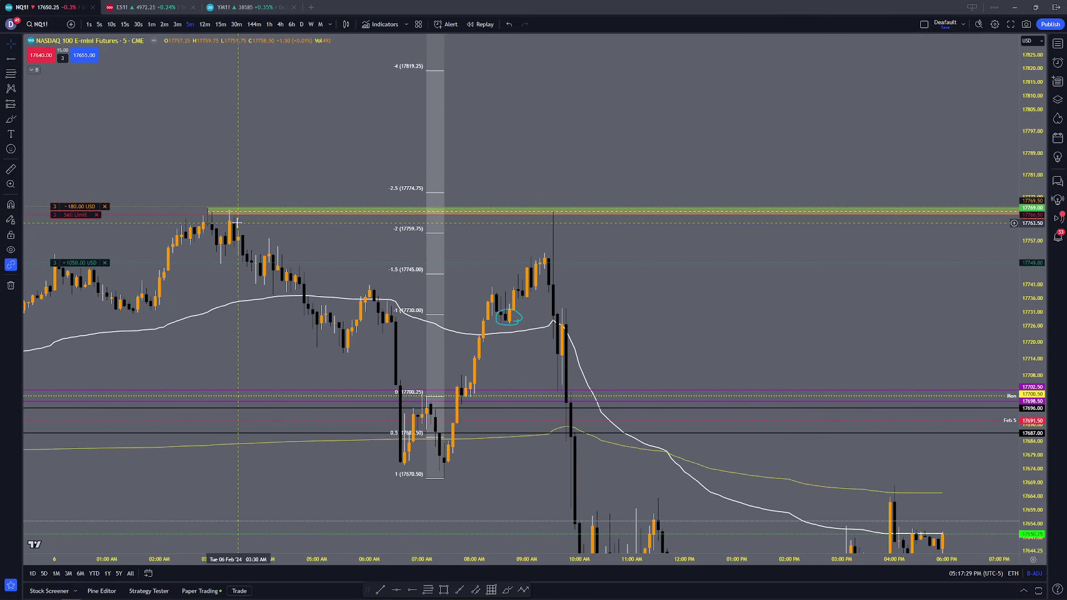
Step: Compare the yellow zone on the 15-minute, 12-minute and 1-minute charts, ending at the 9:30 AM peak on the 1-minute chart
left_click(220, 25)
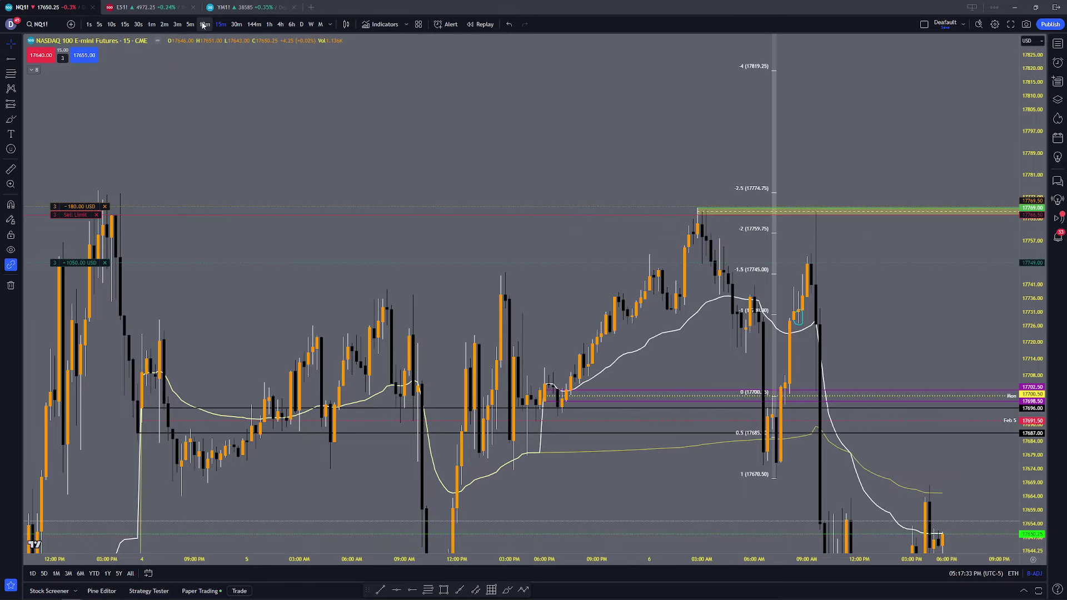
left_click(203, 25)
left_click(151, 24)
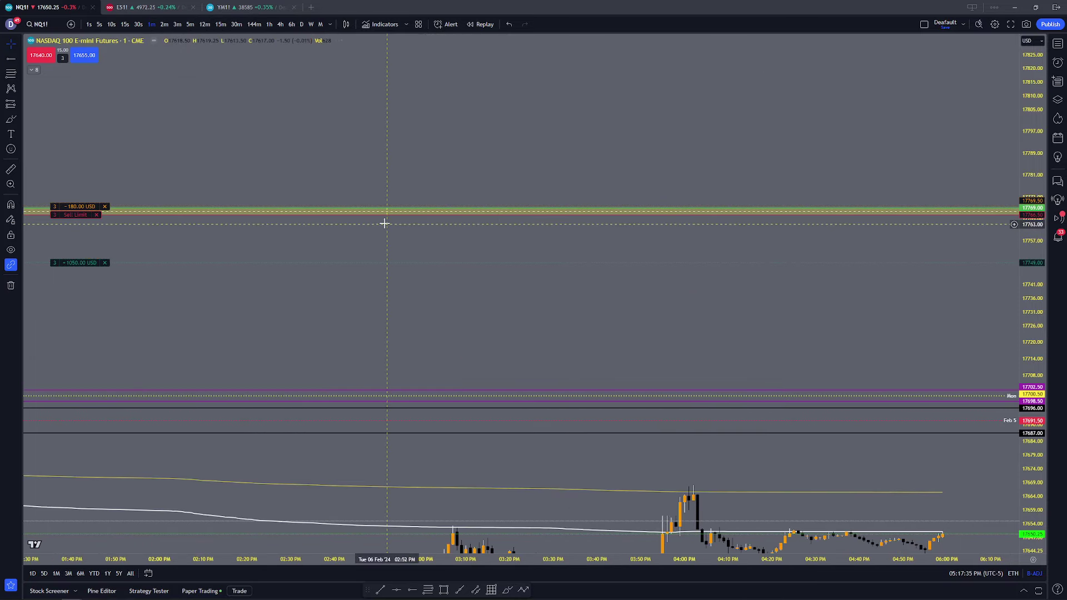
scroll(386, 224, "down", 15)
scroll(444, 255, "up", 5)
left_click_drag(435, 260, 592, 238)
scroll(366, 211, "up", 1)
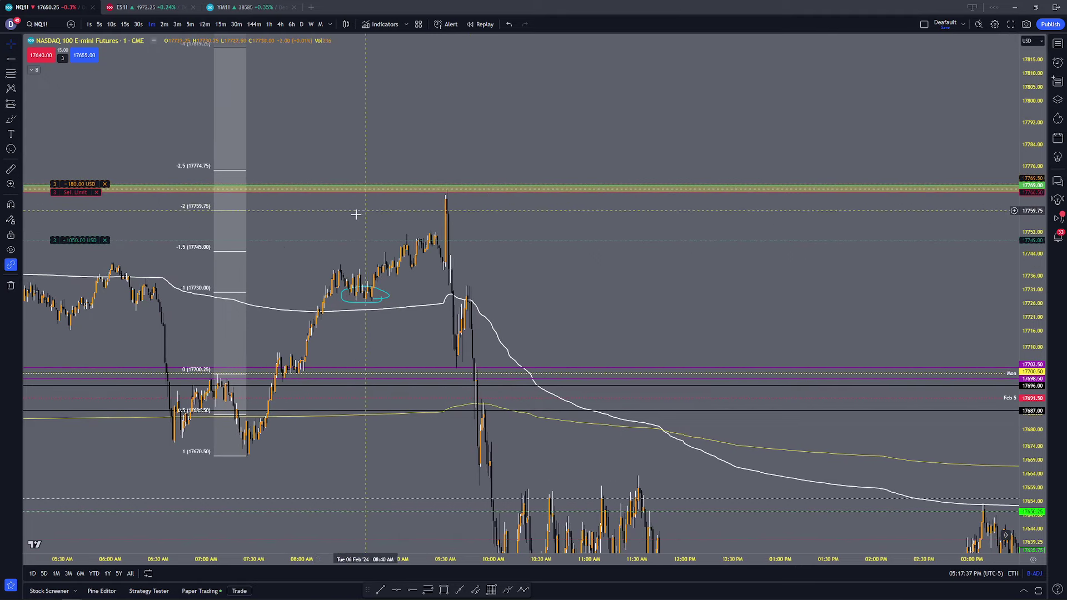
left_click_drag(345, 222, 483, 228)
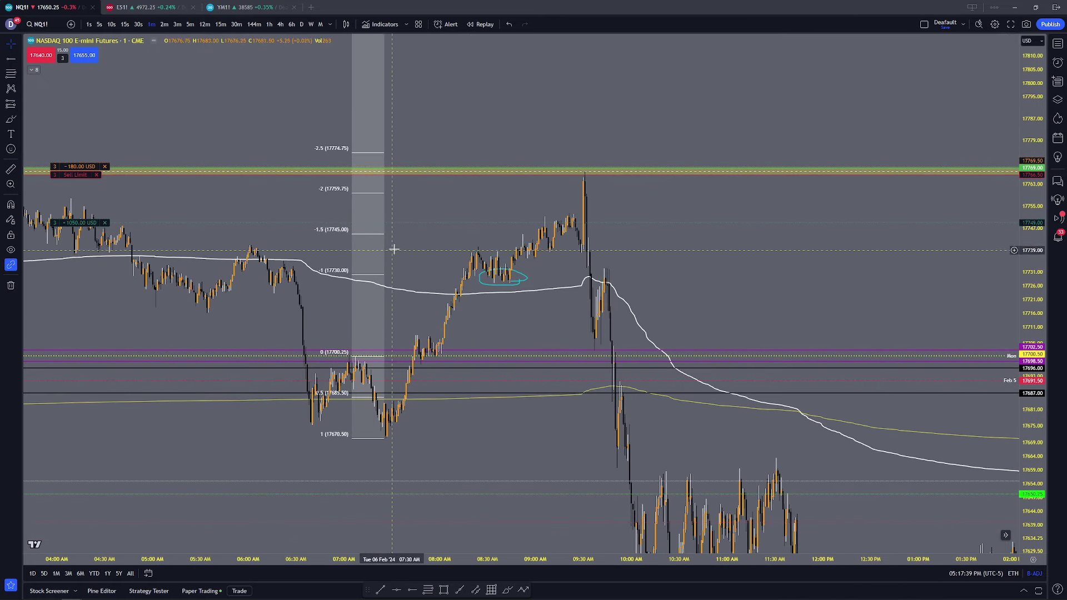
Step: Delete the Brush circle around the pullback low
double_click(521, 276)
key("Escape")
key("Delete")
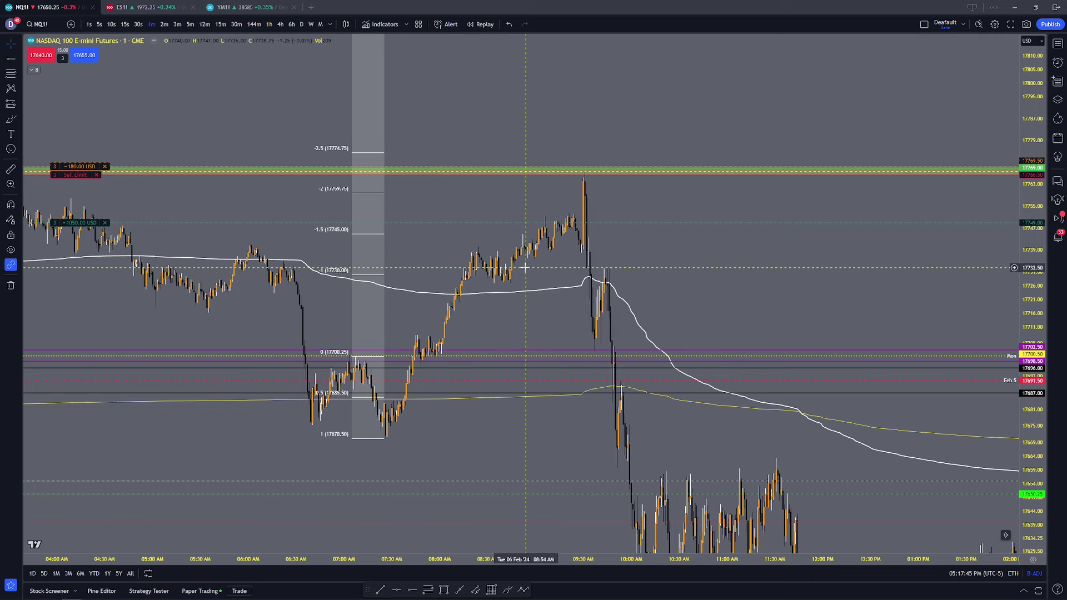
Step: Return to the 5-minute chart and review the full Feb 6 move from the yellow zone down to the afternoon lows
left_click_drag(782, 321, 694, 235)
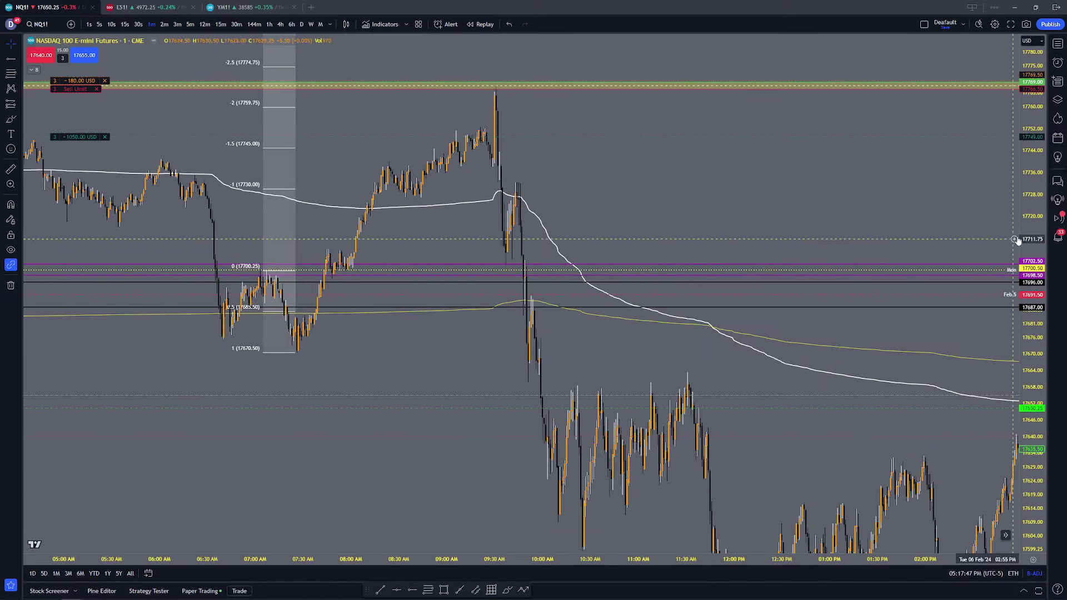
left_click_drag(1031, 240, 1031, 332)
left_click_drag(378, 139, 385, 173)
key("5")
key("Return")
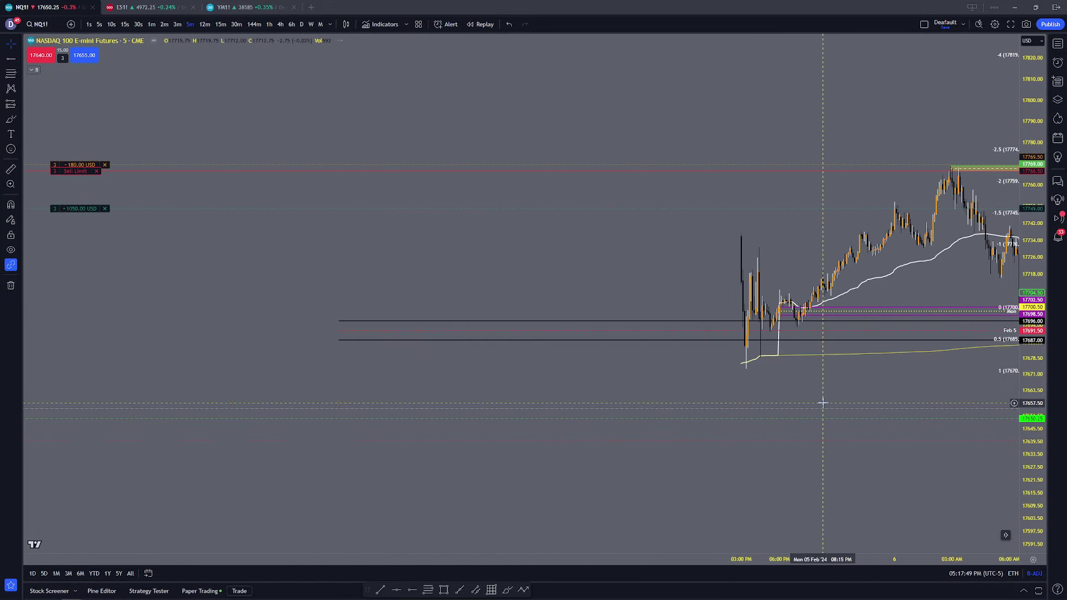
scroll(507, 288, "up", 5)
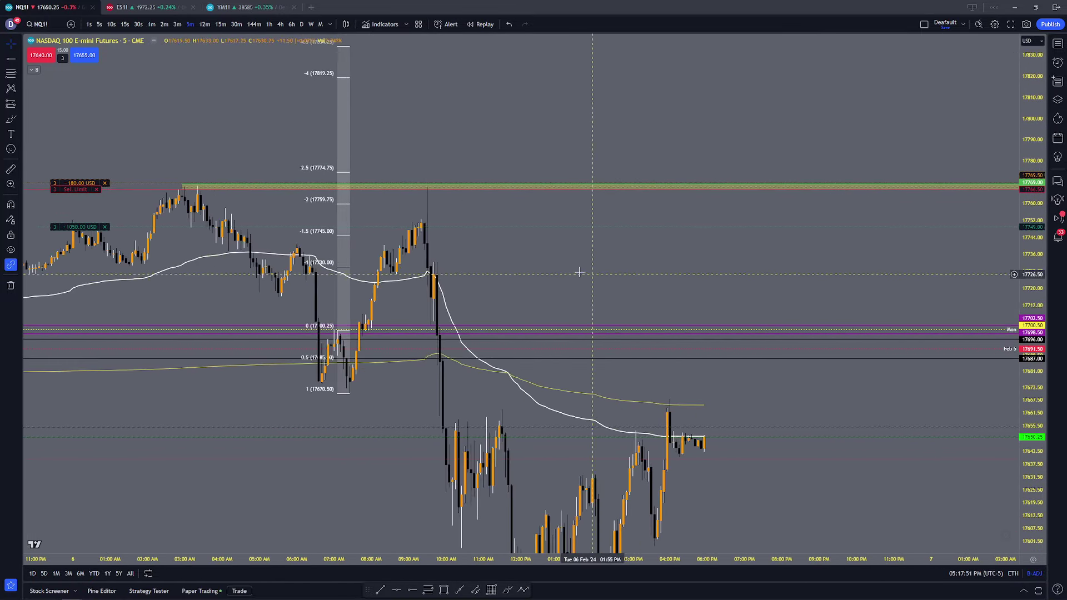
scroll(748, 252, "left", 3)
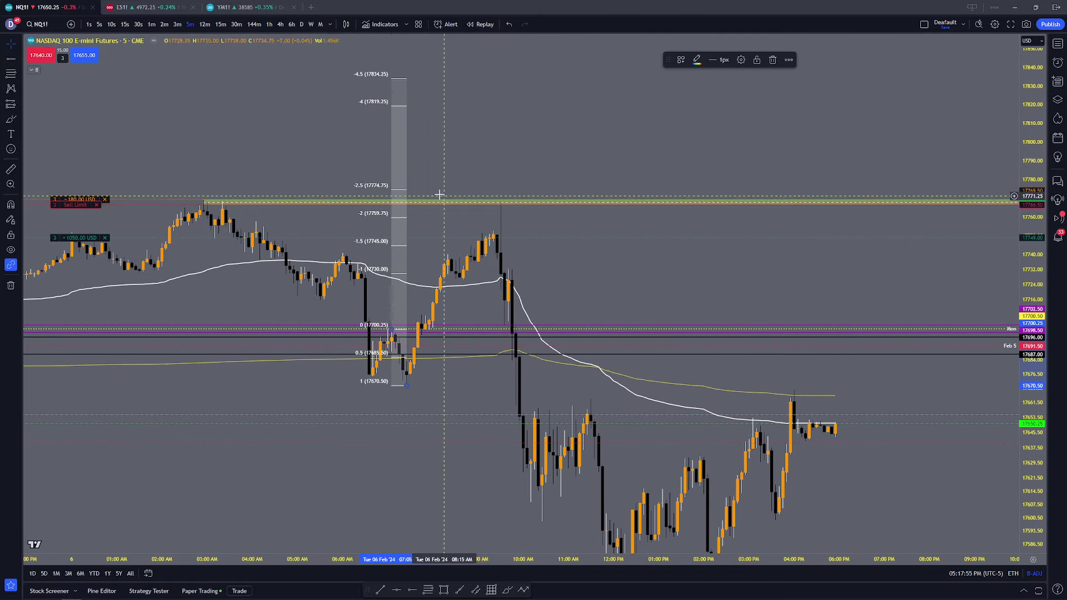
Step: Delete the Fib projection and the yellow supply zone from the 5-minute chart
key("Delete")
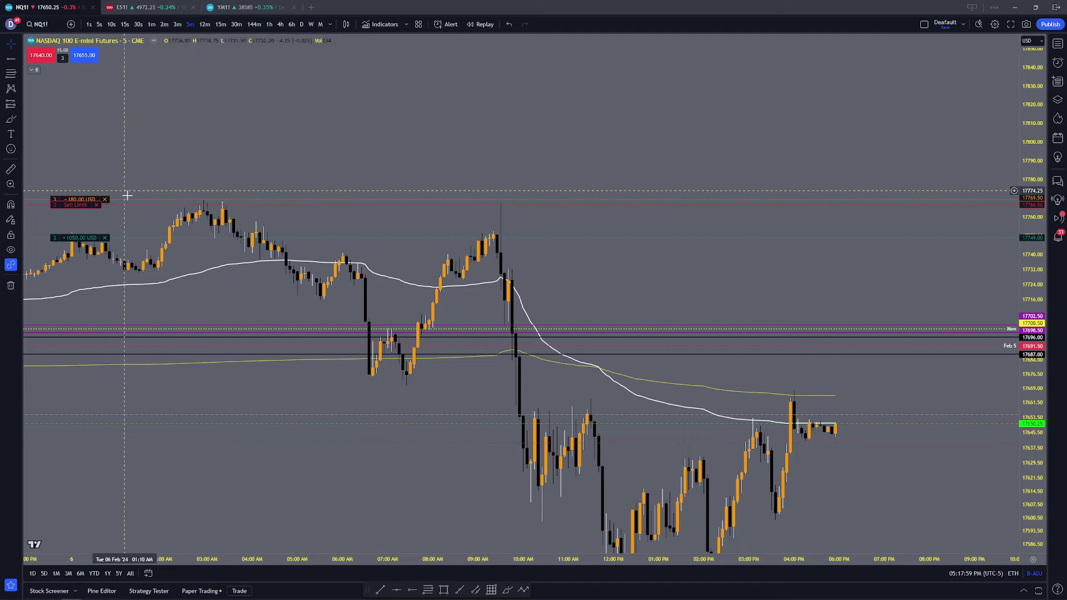
Step: Show a four-chart grid layout and review the Feb 6 sell-off on the two 5-minute NASDAQ charts
left_click(925, 25)
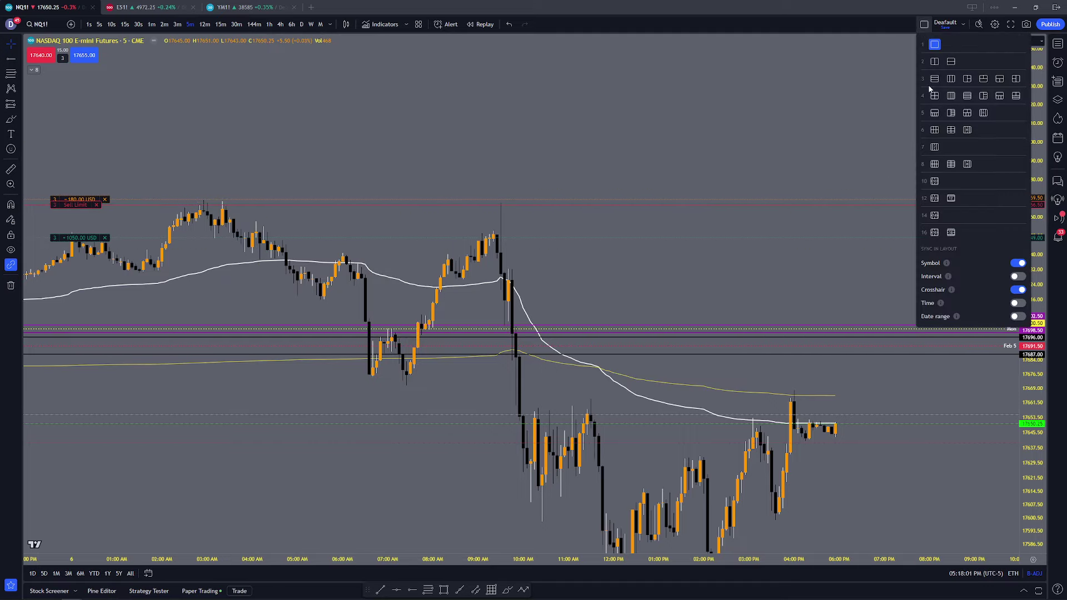
left_click(927, 100)
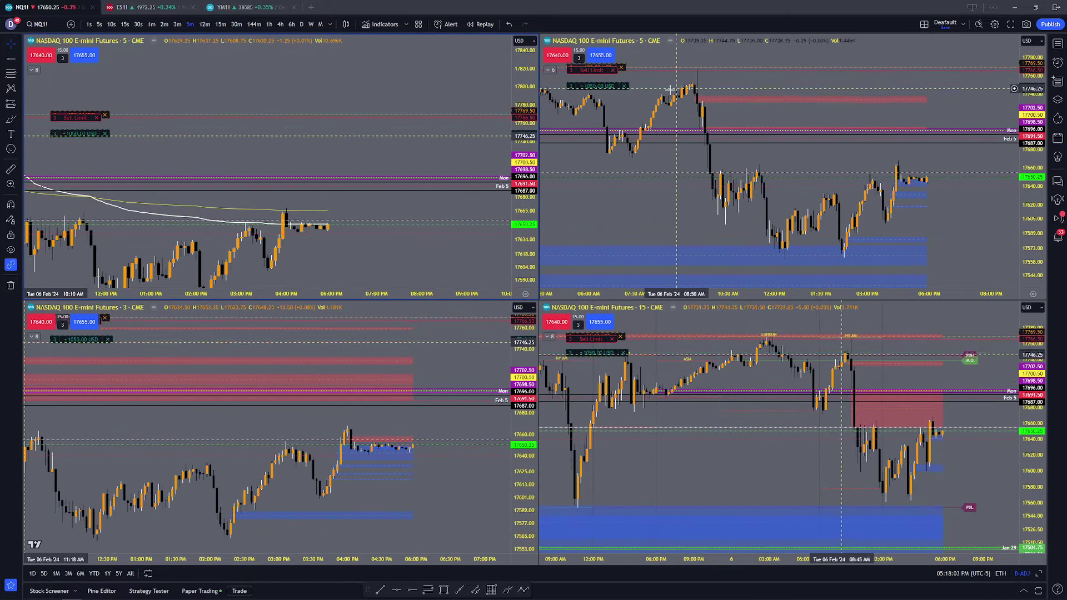
left_click_drag(687, 107, 803, 161)
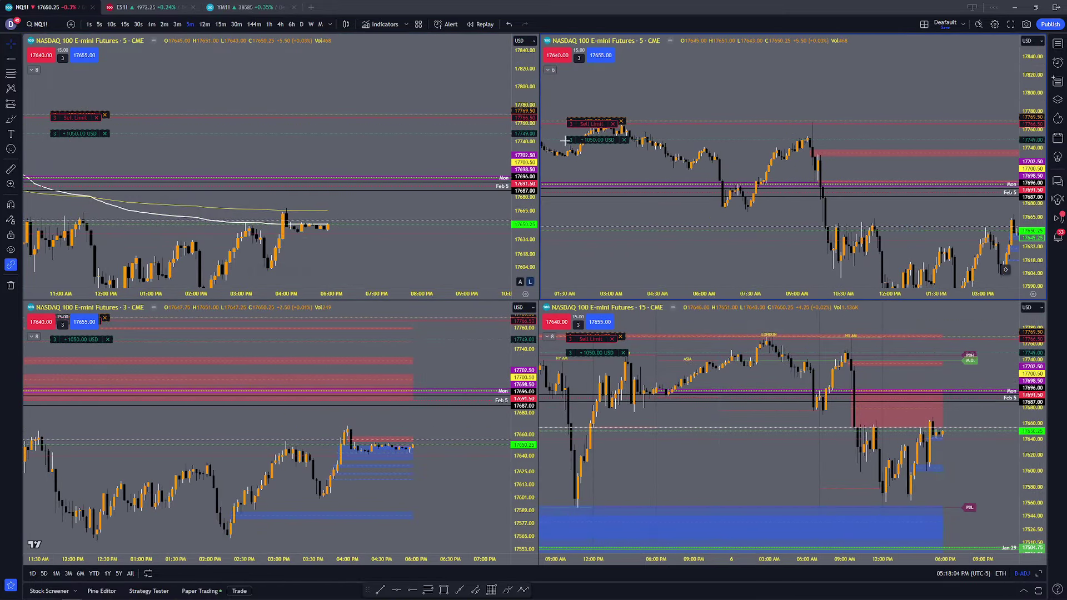
left_click_drag(173, 189, 261, 173)
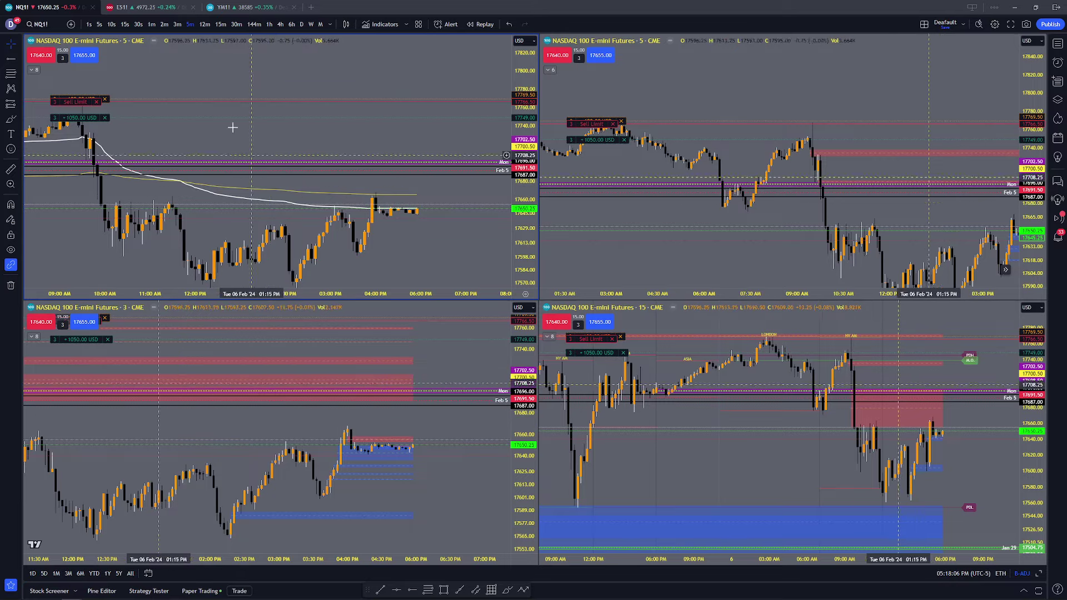
Step: Check the Feb 6 morning peak on the S&P 500 charts, then return to NASDAQ in a single-chart layout
key("ctrl+Tab")
left_click_drag(153, 109, 459, 140)
scroll(236, 162, "down", 4)
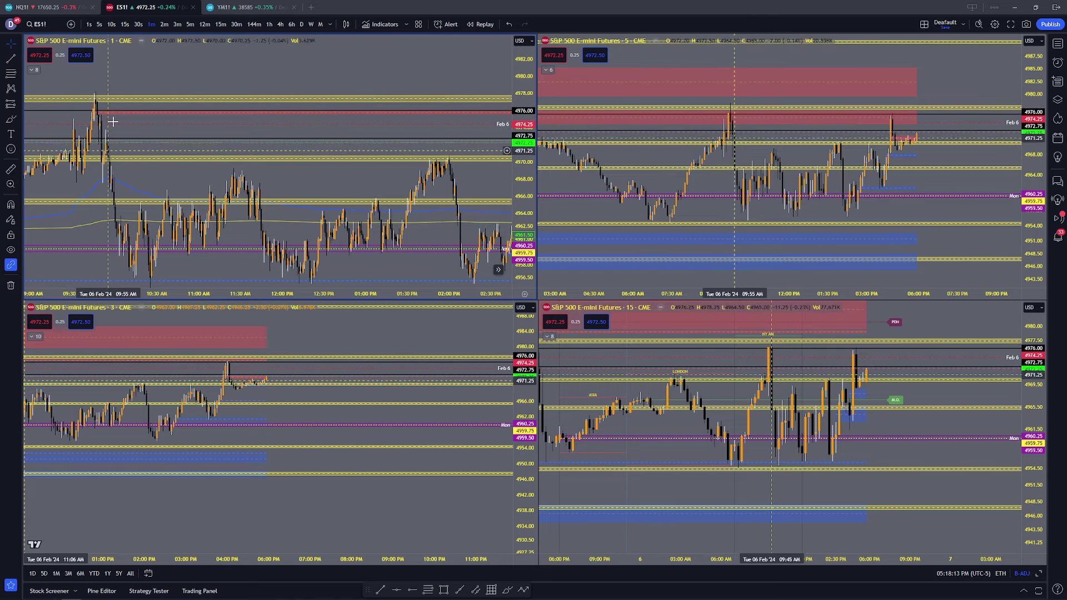
left_click(66, 5)
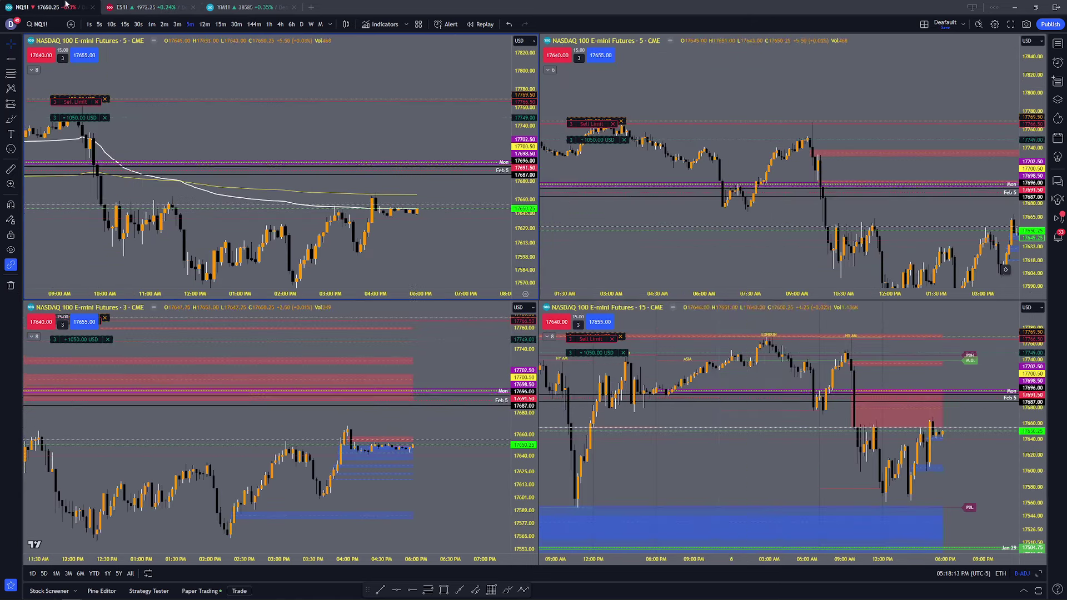
left_click(926, 23)
left_click(935, 44)
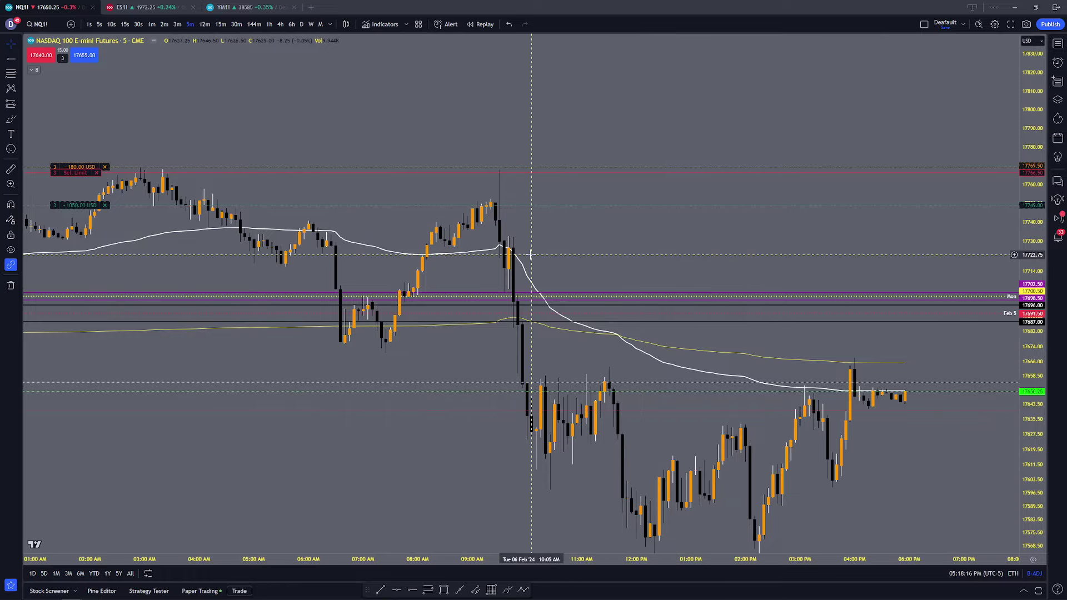
Step: On the 1-minute chart, draw a Fib projection from the 9:31 AM high at 17767.75 down to 17738.00
left_click(151, 24)
scroll(565, 233, "down", 5)
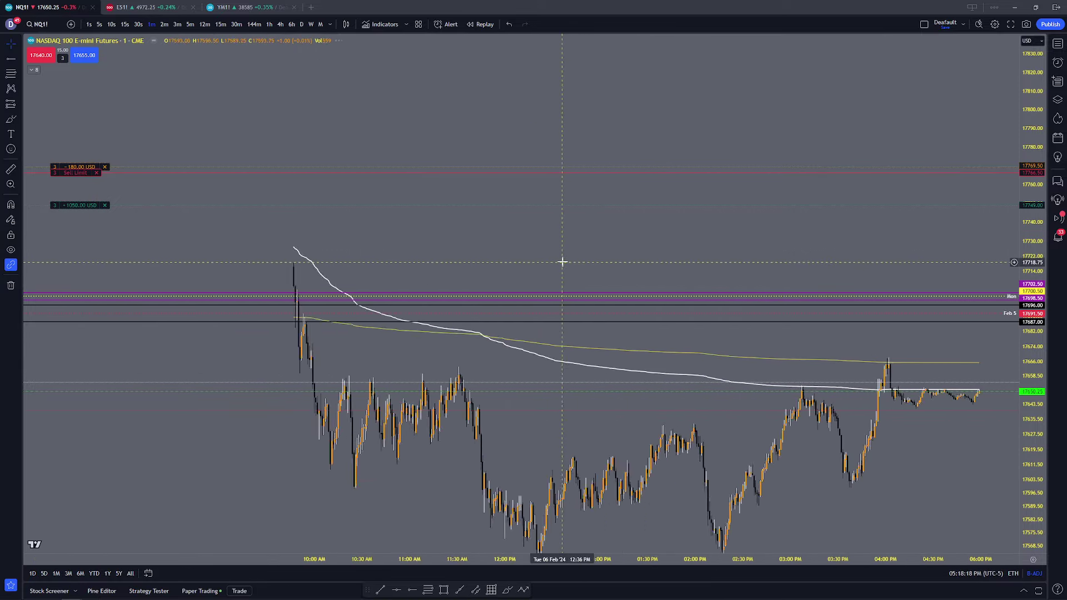
left_click_drag(563, 228, 717, 282)
scroll(479, 252, "up", 5)
left_click_drag(197, 265, 658, 261)
scroll(518, 258, "up", 1)
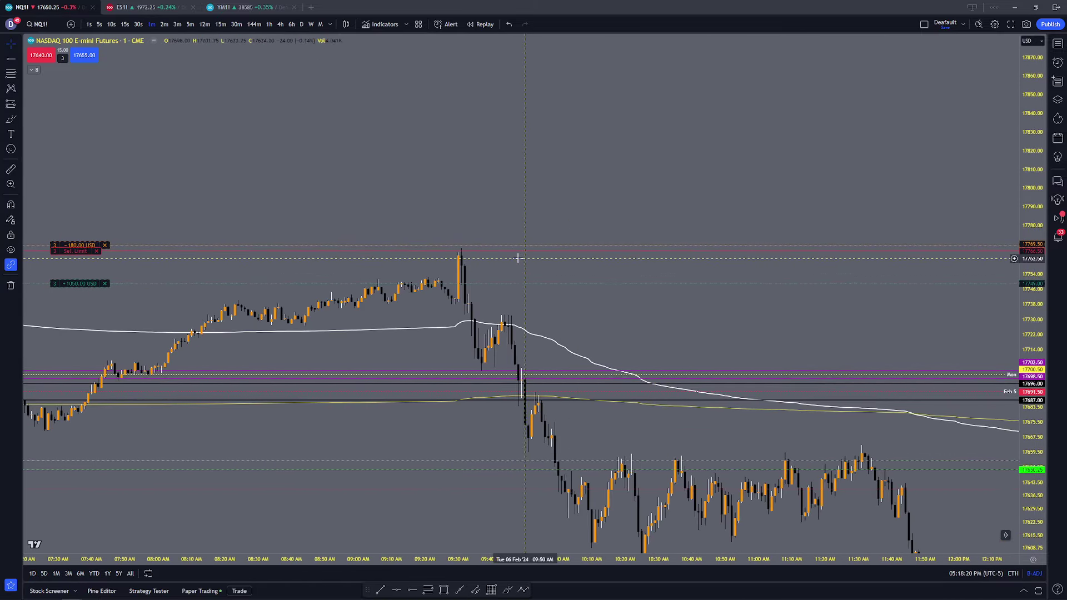
left_click_drag(477, 257, 561, 257)
scroll(561, 288, "down", 2)
scroll(638, 248, "up", 1)
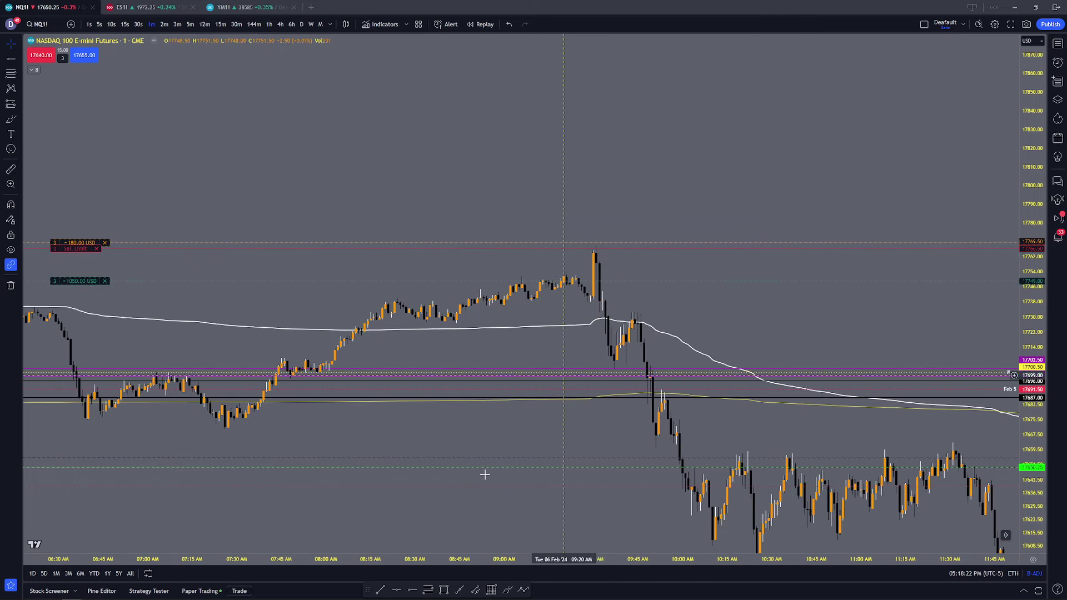
left_click(428, 589)
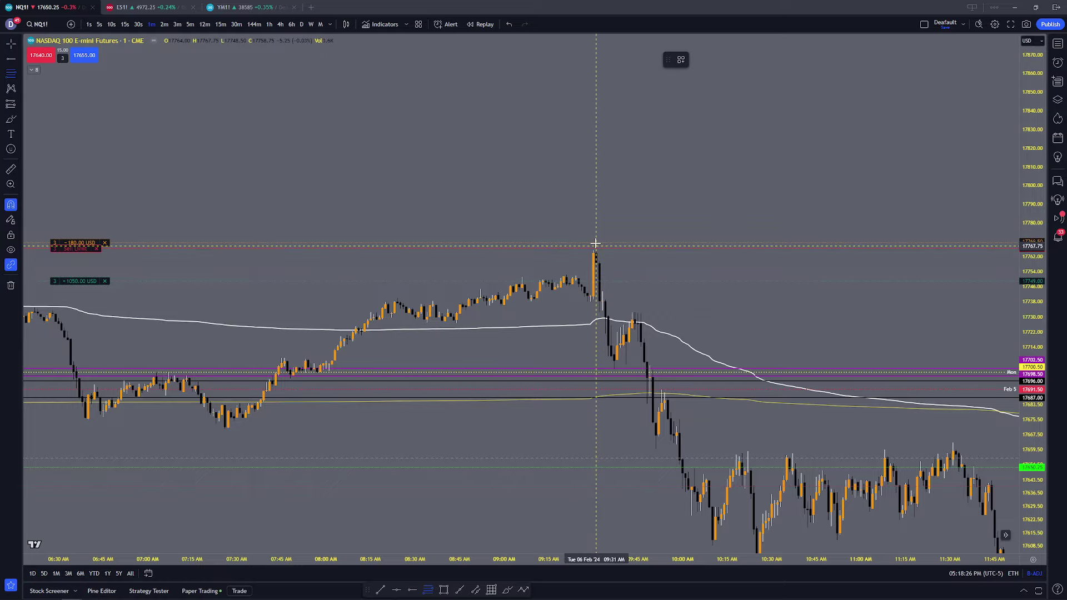
left_click_drag(595, 243, 594, 297)
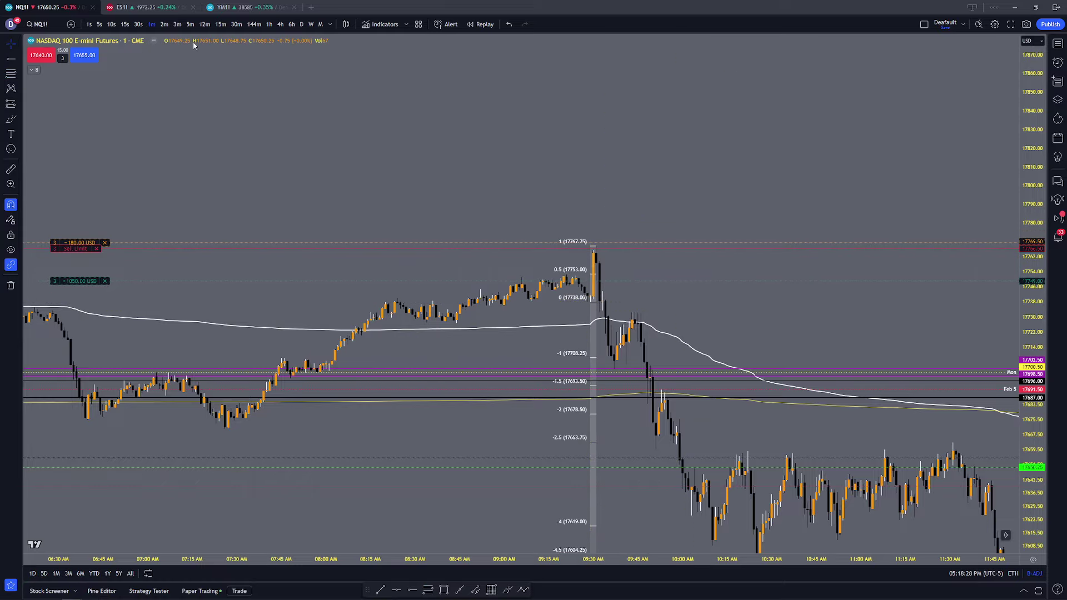
Step: Review the new Fib projection against the Feb 6 sell-off on the 3-minute chart
left_click(177, 25)
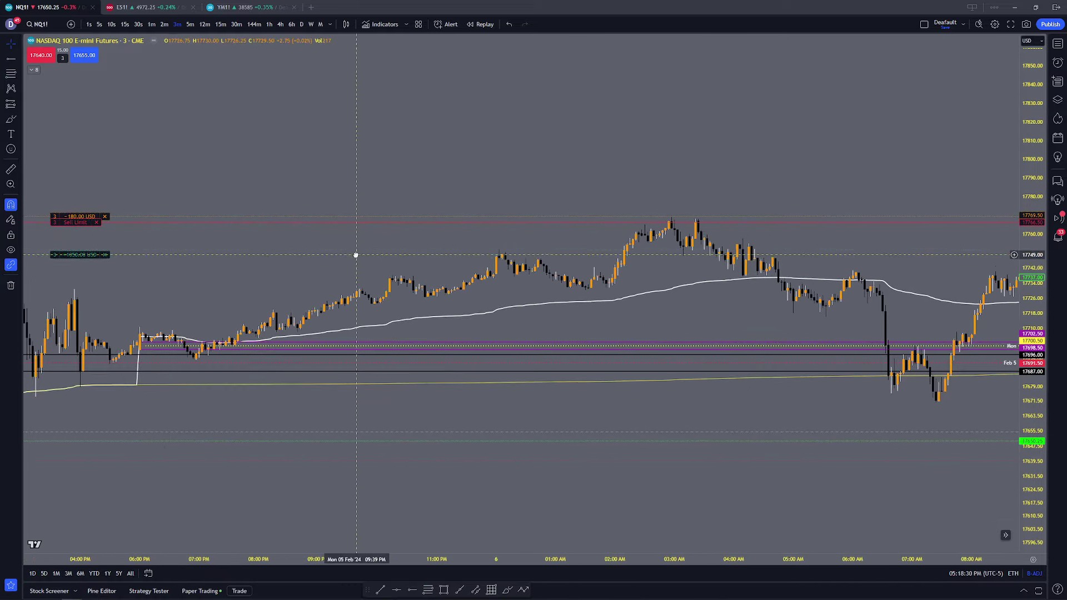
left_click_drag(493, 253, 191, 256)
scroll(403, 287, "up", 4)
scroll(333, 286, "up", 2)
left_click_drag(282, 284, 778, 285)
scroll(389, 285, "up", 3)
left_click_drag(369, 285, 830, 296)
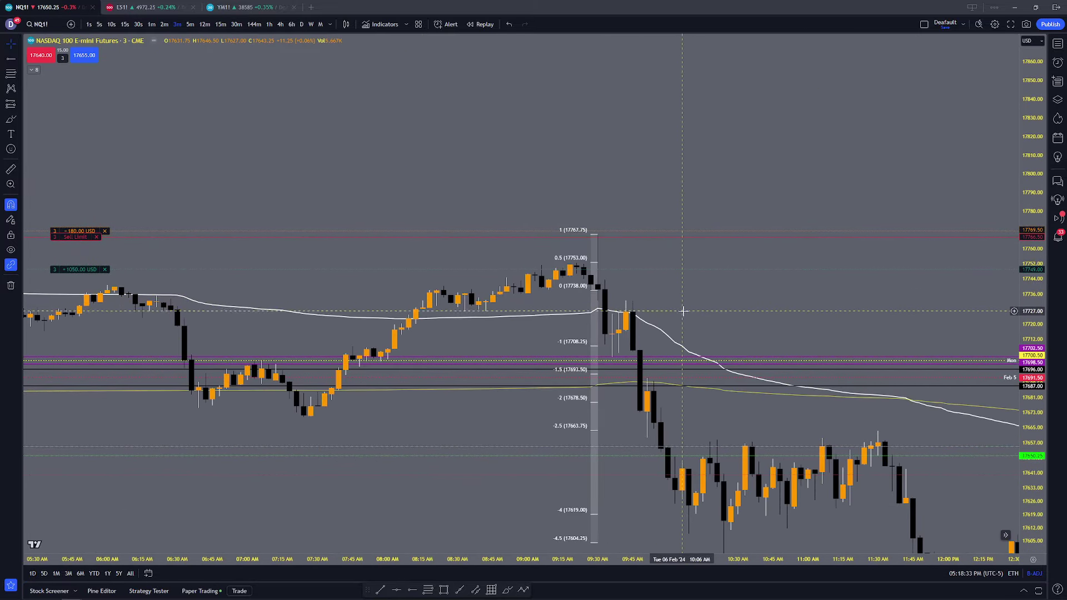
Step: On the 5-minute chart, move the Fib projection's 0 anchor to 17736.50 at the 9:00 AM candle
left_click(190, 24)
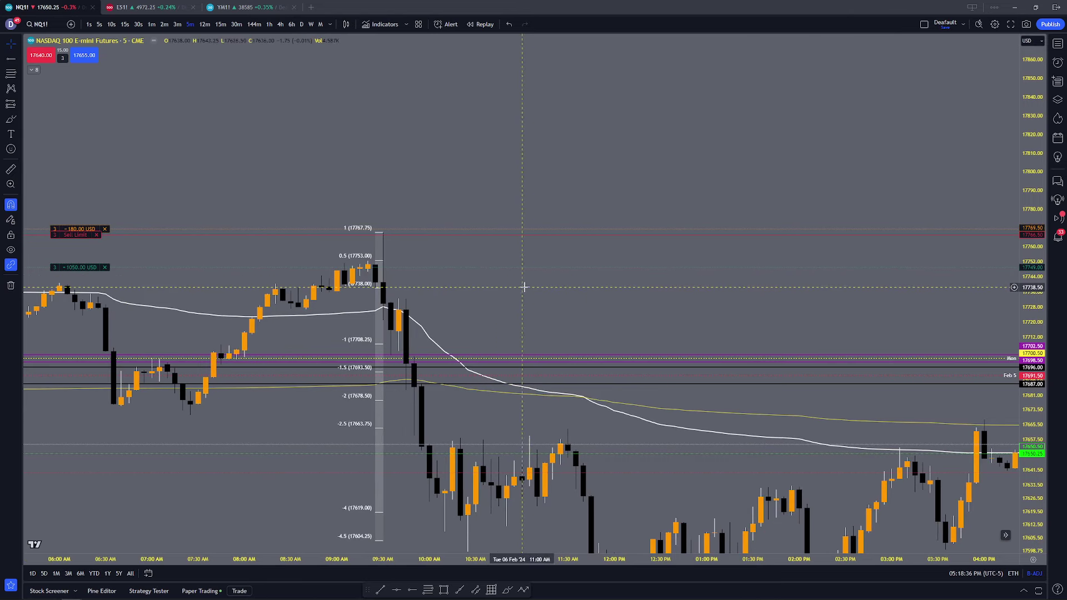
mouse_move(501, 285)
left_mouse_down()
mouse_move(504, 230)
mouse_move(411, 243)
left_mouse_up()
scroll(486, 252, "down", 1)
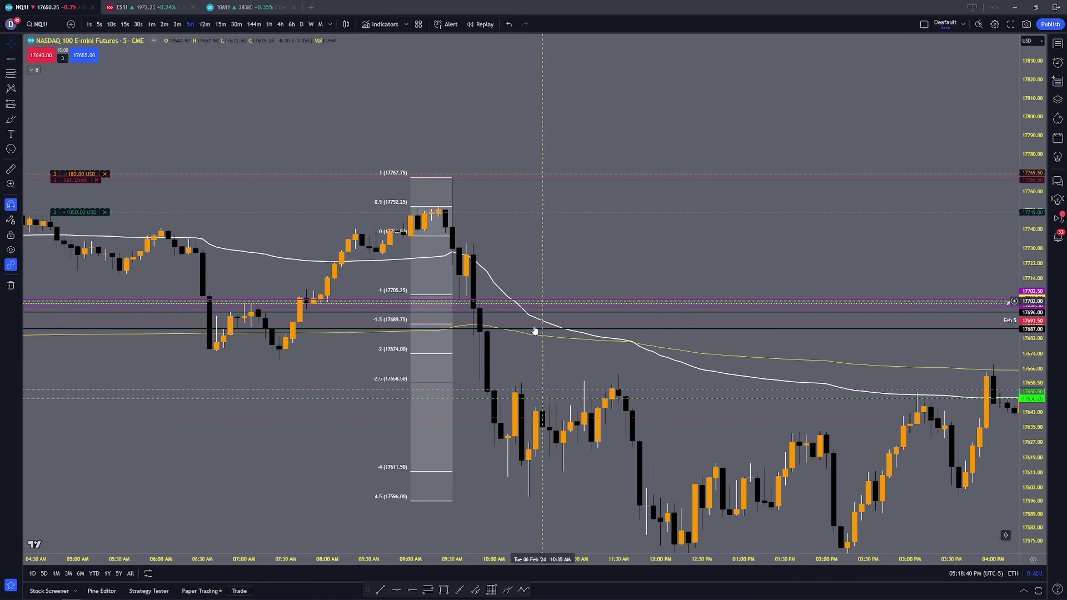
scroll(706, 337, "down", 2)
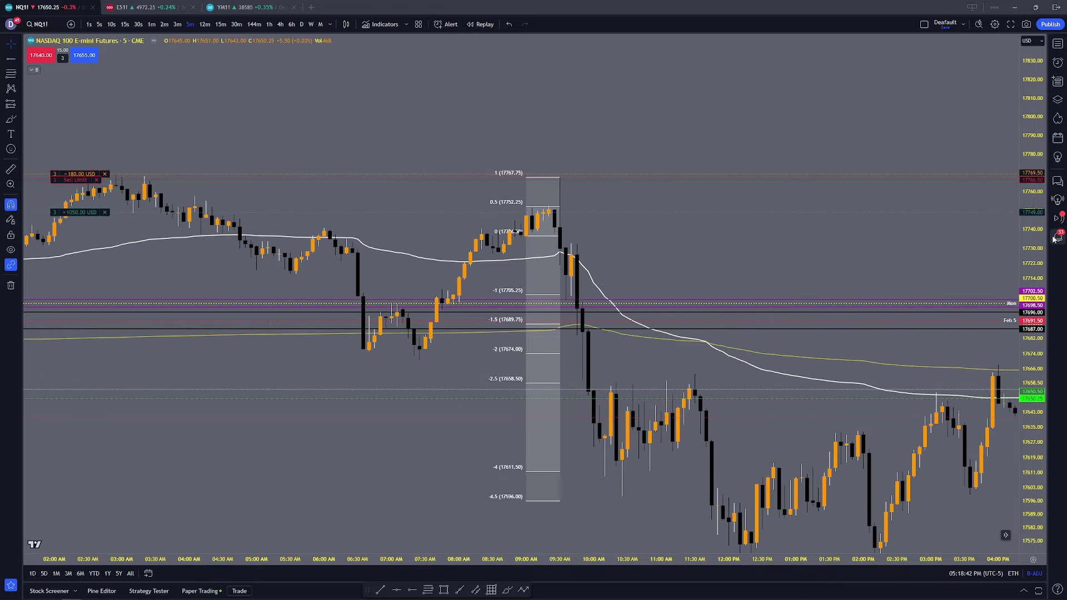
mouse_move(1020, 314)
left_mouse_down()
mouse_move(1020, 335)
mouse_move(1020, 325)
left_mouse_up()
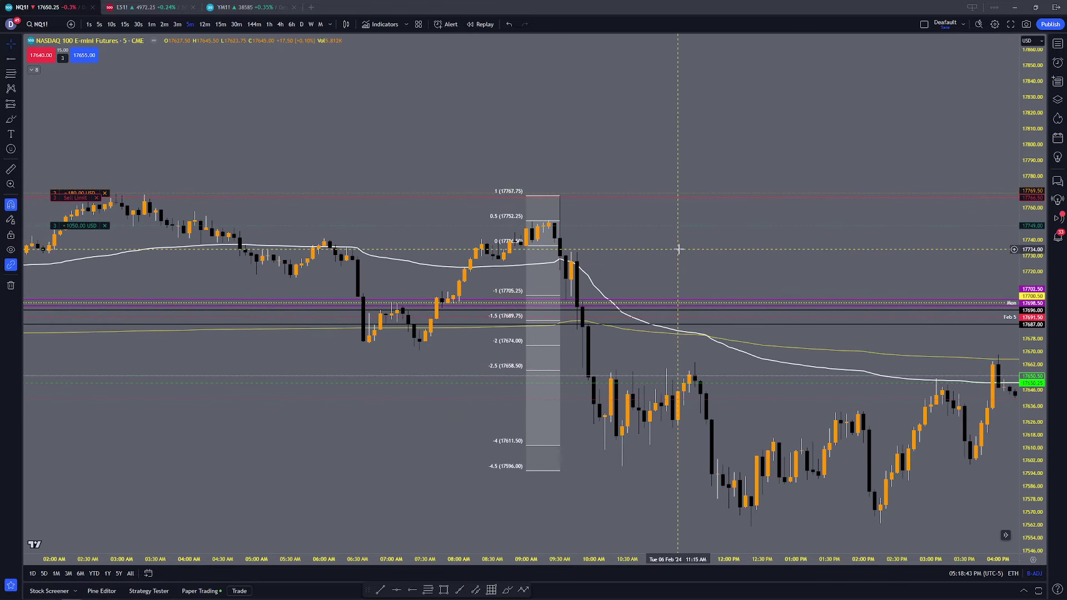
Step: On the 15-minute chart, move the Fib projection's 0 anchor to 17726.75 at the 8:30 AM candle
left_click(221, 25)
left_click_drag(976, 248, 779, 234)
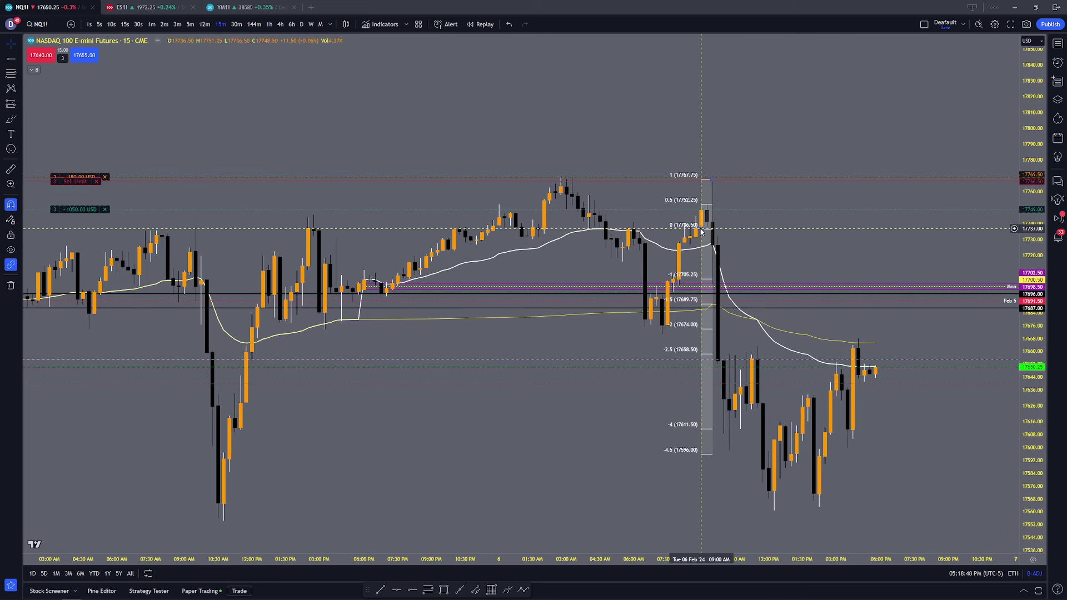
mouse_move(702, 231)
left_mouse_down()
mouse_move(695, 249)
mouse_move(690, 240)
left_mouse_up()
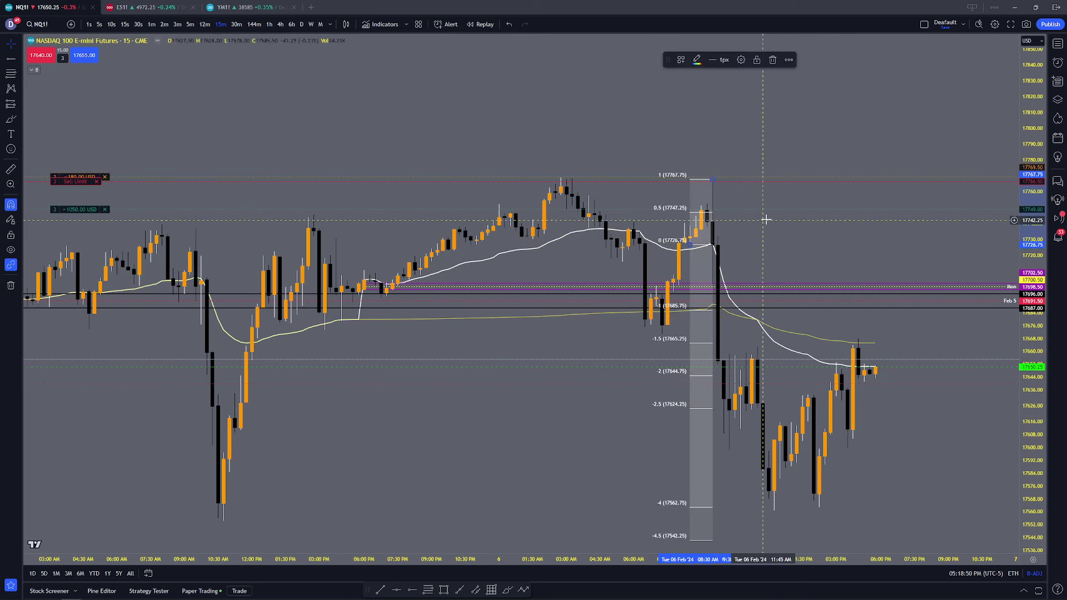
Step: Try the Fib projection's 0 anchor at the 7:15 AM swing low of 17670.50
scroll(482, 424, "down", 1)
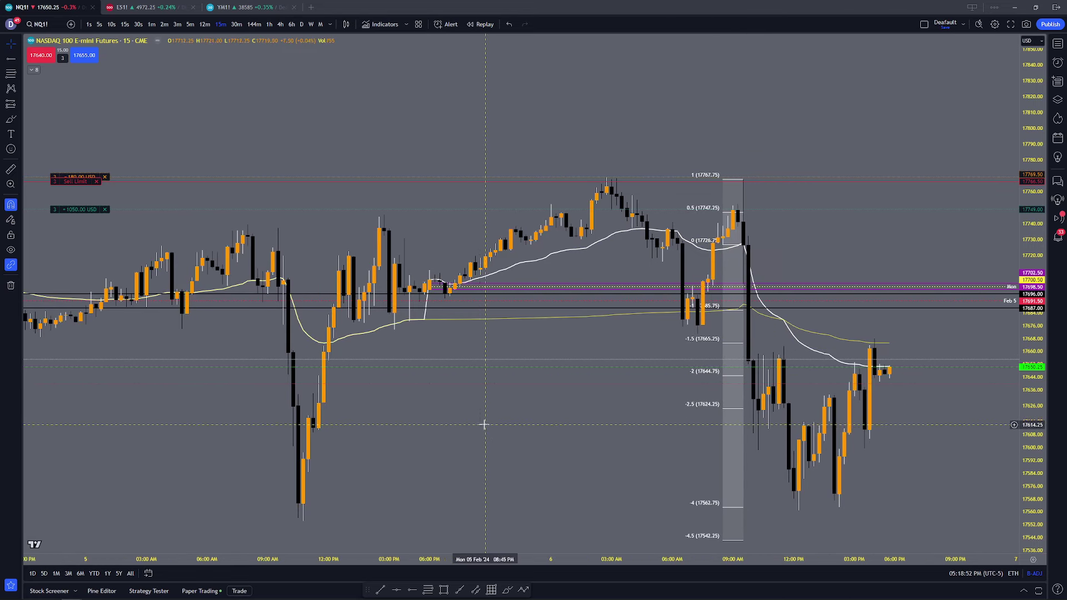
scroll(484, 424, "up", 1)
left_click_drag(806, 253, 751, 218)
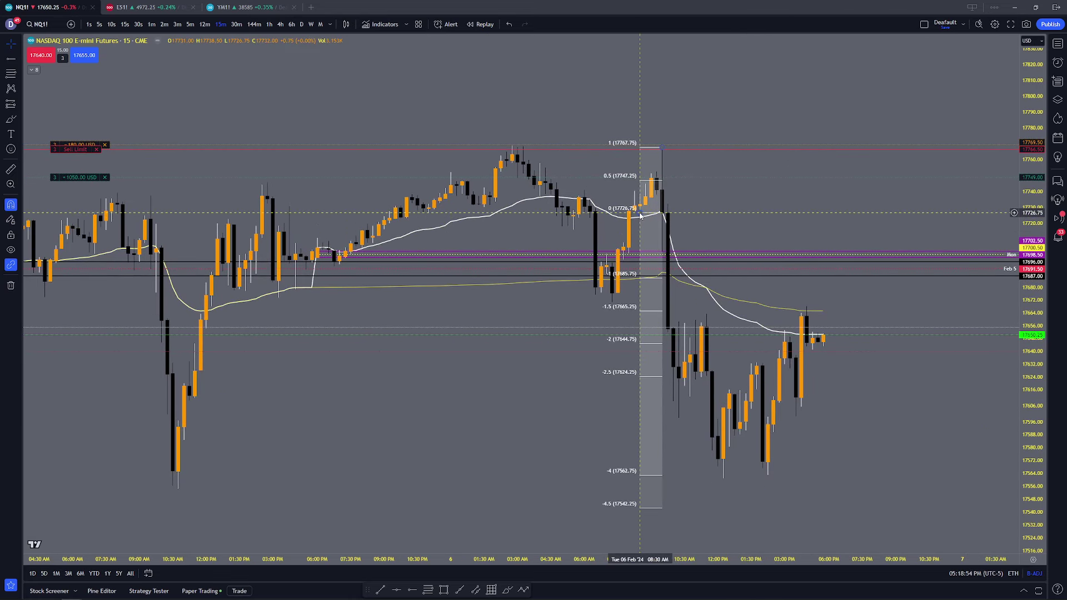
left_click_drag(640, 215, 613, 307)
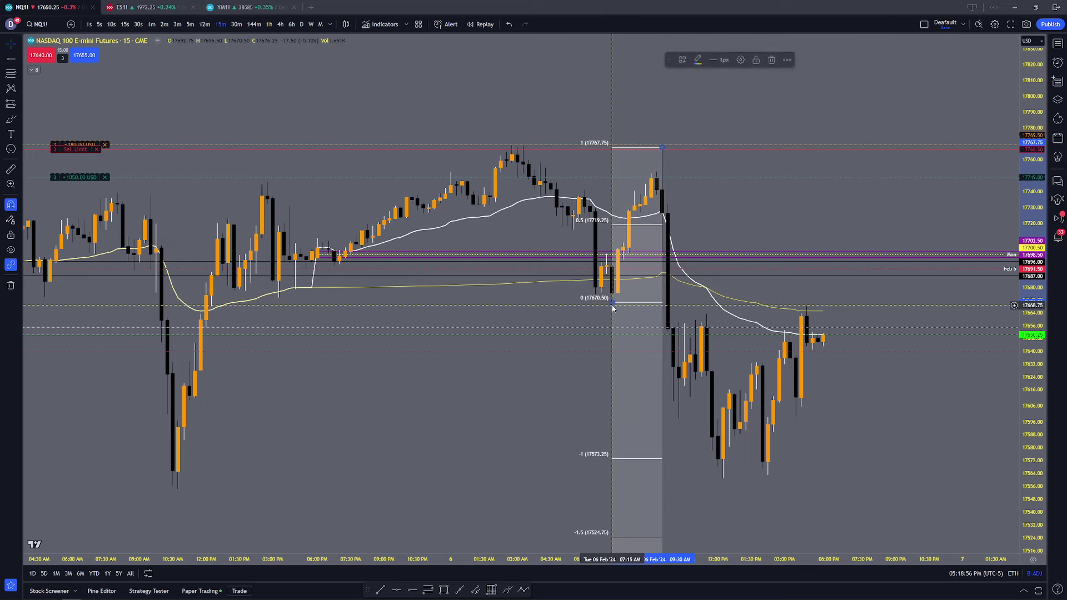
Step: Examine the enlarged Fib projection's lower levels down to -4 and -4.5
left_click_drag(1032, 333, 1031, 503)
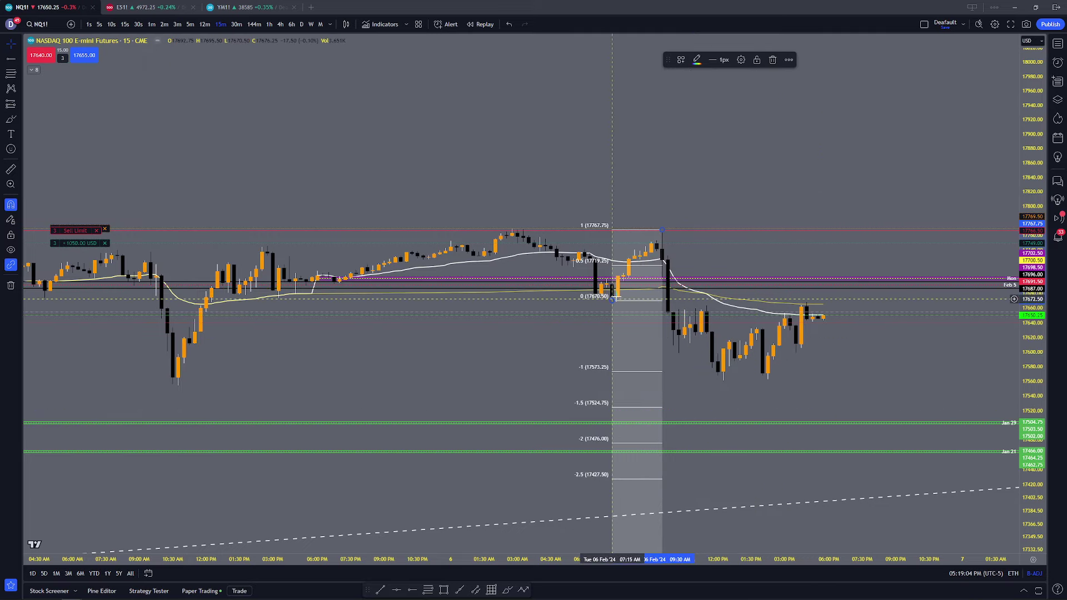
scroll(856, 374, "down", 2)
left_click_drag(857, 374, 821, 315)
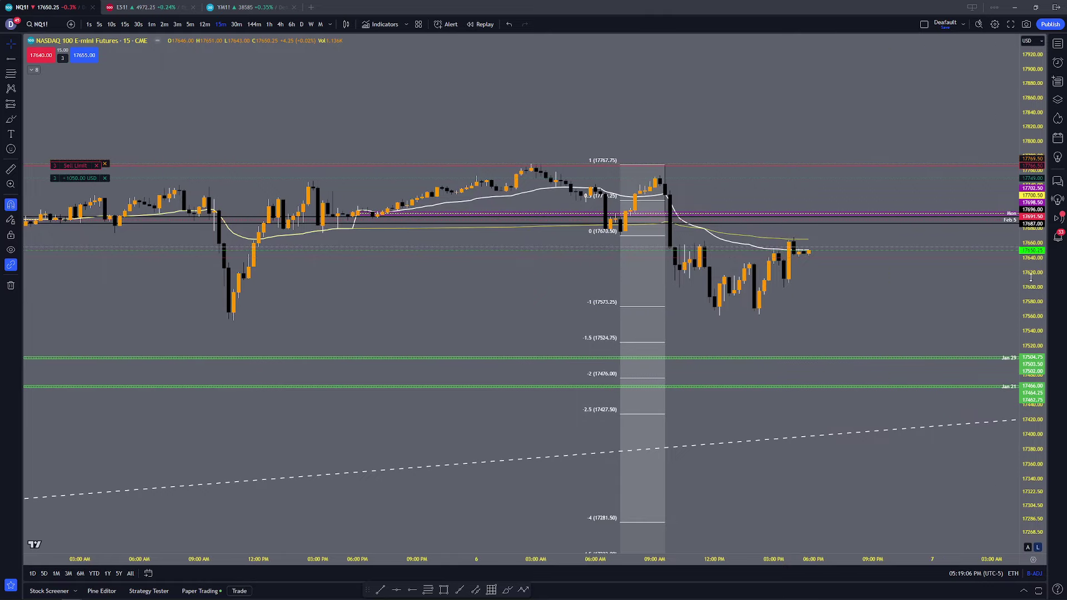
left_click_drag(1032, 315, 1032, 398)
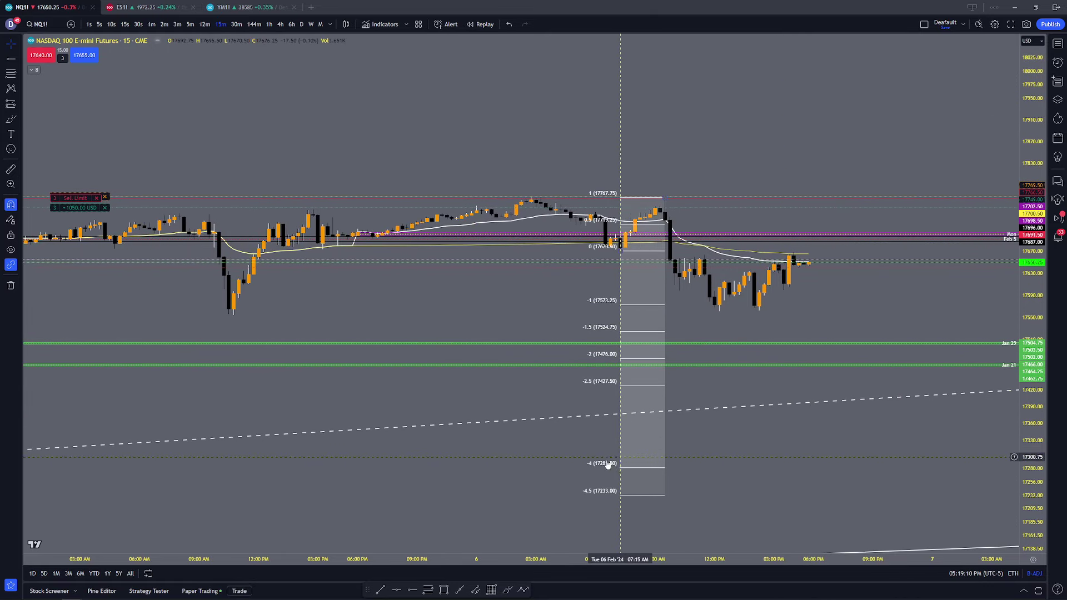
Step: Switch to the 3-minute chart and set the Fib projection's 0 anchor back to 17726.75
left_click_drag(1032, 384, 1032, 130)
scroll(805, 123, "down", 3)
left_click_drag(804, 123, 743, 223)
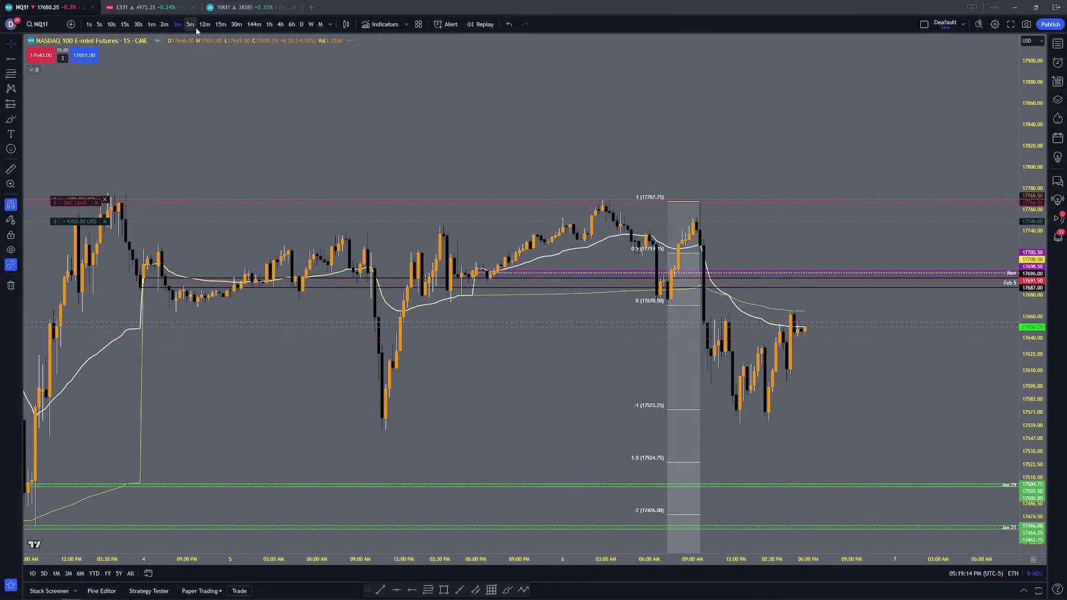
scroll(423, 244, "down", 3)
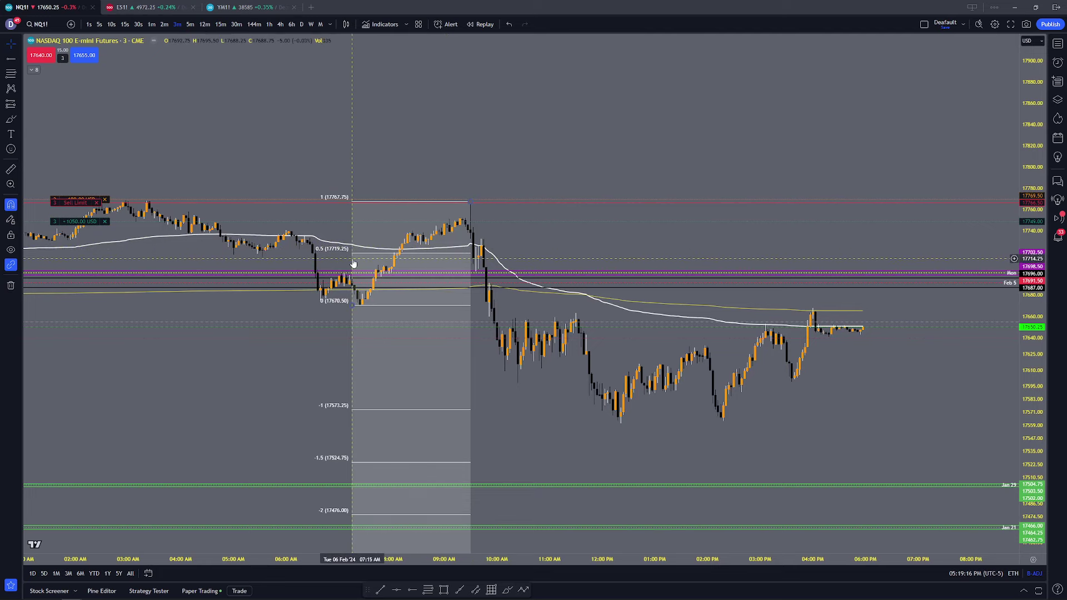
left_click(428, 262)
scroll(500, 436, "down", 2)
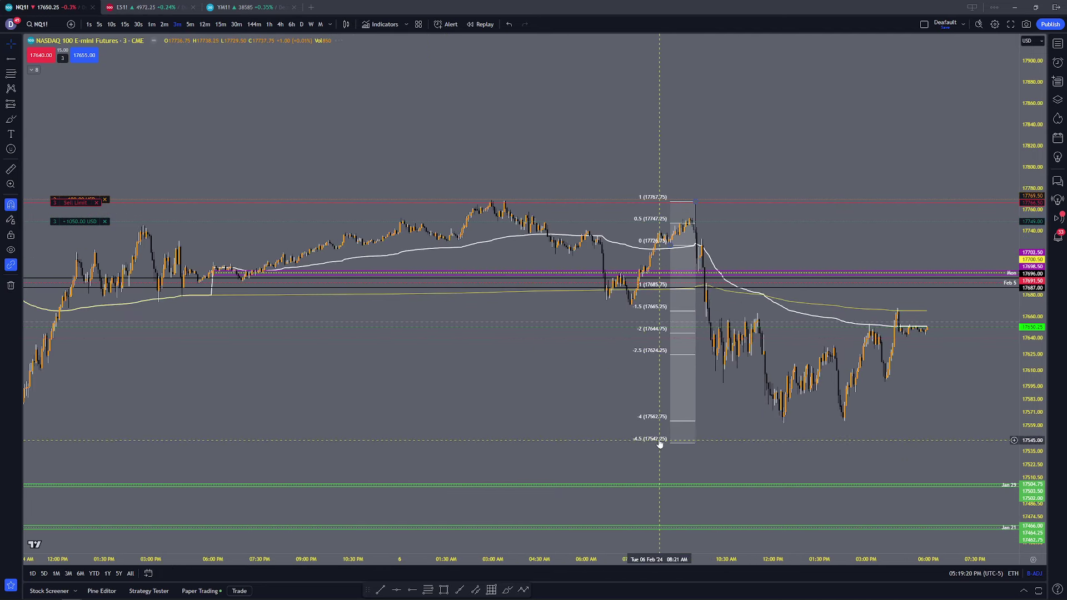
Step: Draw a yellow zone from about 17565.50 down to the Feb 5 low, extending right, with a green horizontal ray along its lower edge
scroll(701, 451, "down", 4)
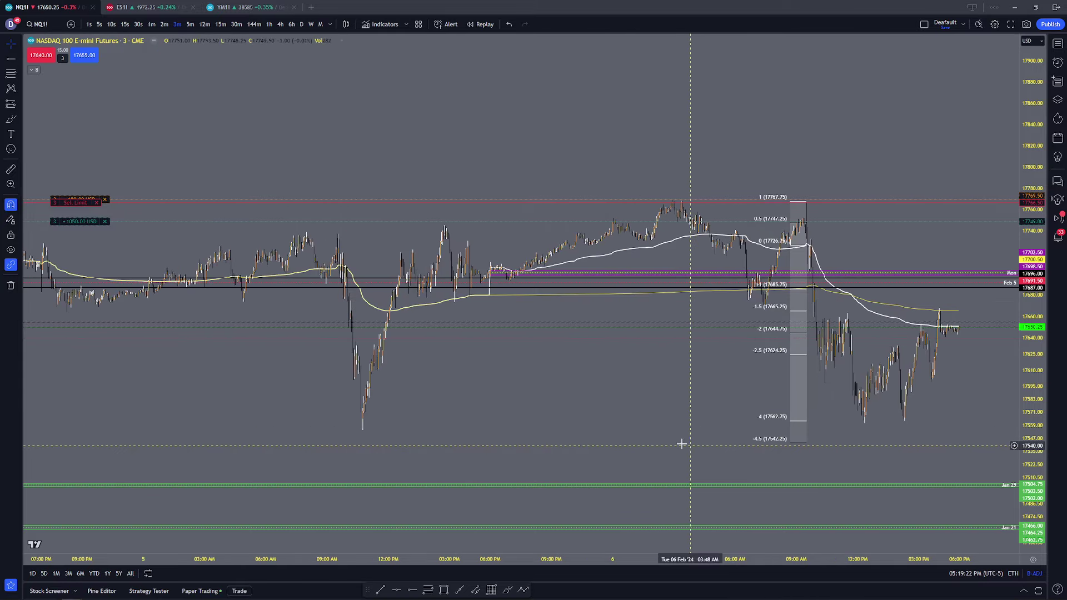
left_click_drag(408, 426, 611, 420)
scroll(452, 422, "up", 2)
scroll(612, 421, "up", 2)
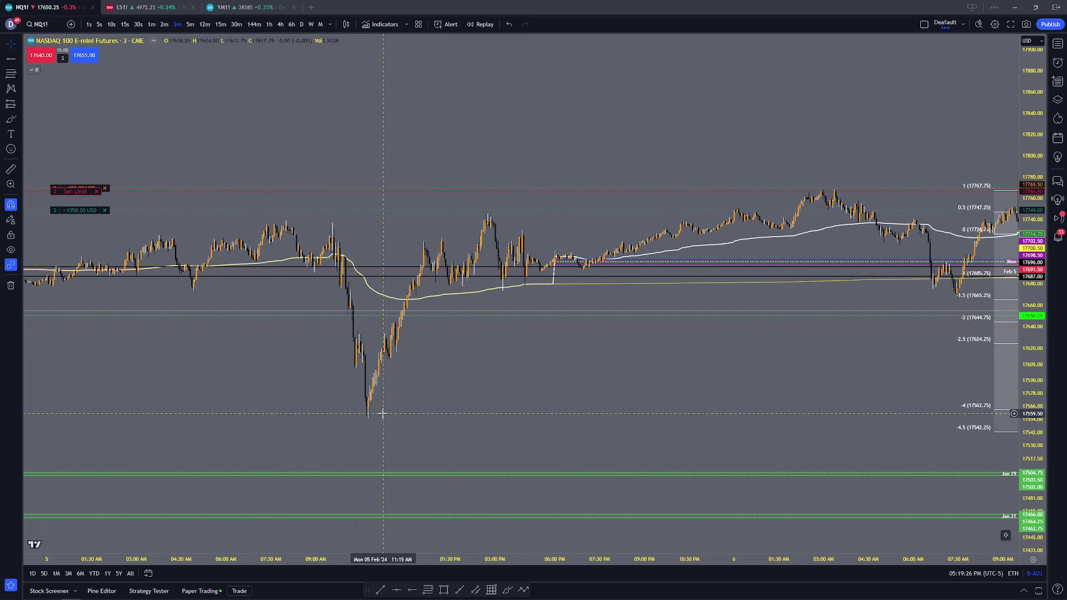
scroll(385, 415, "up", 2)
left_click_drag(384, 416, 571, 403)
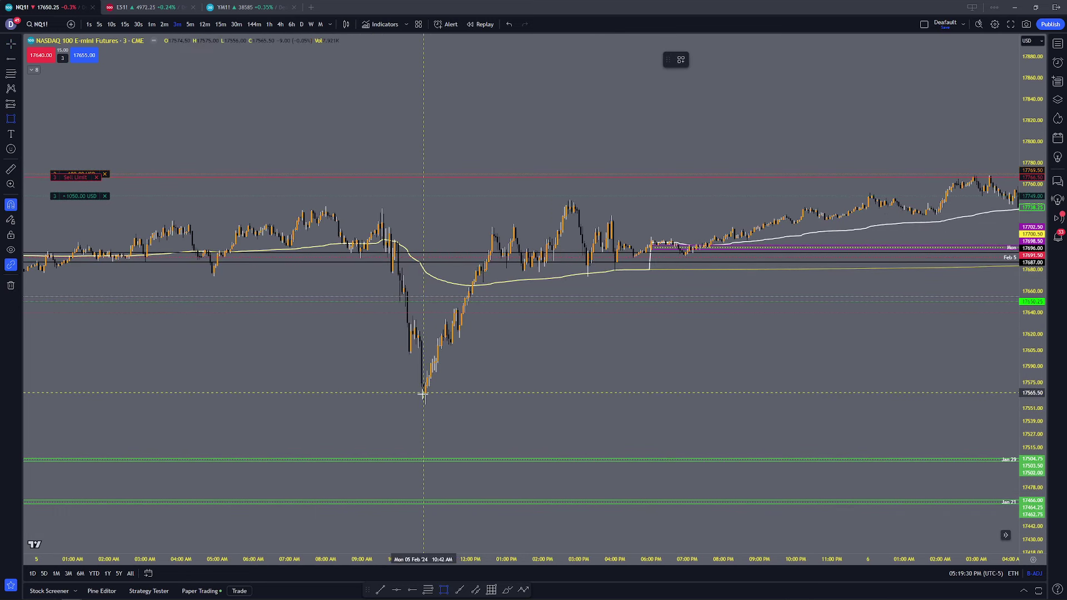
left_click_drag(423, 396, 439, 403)
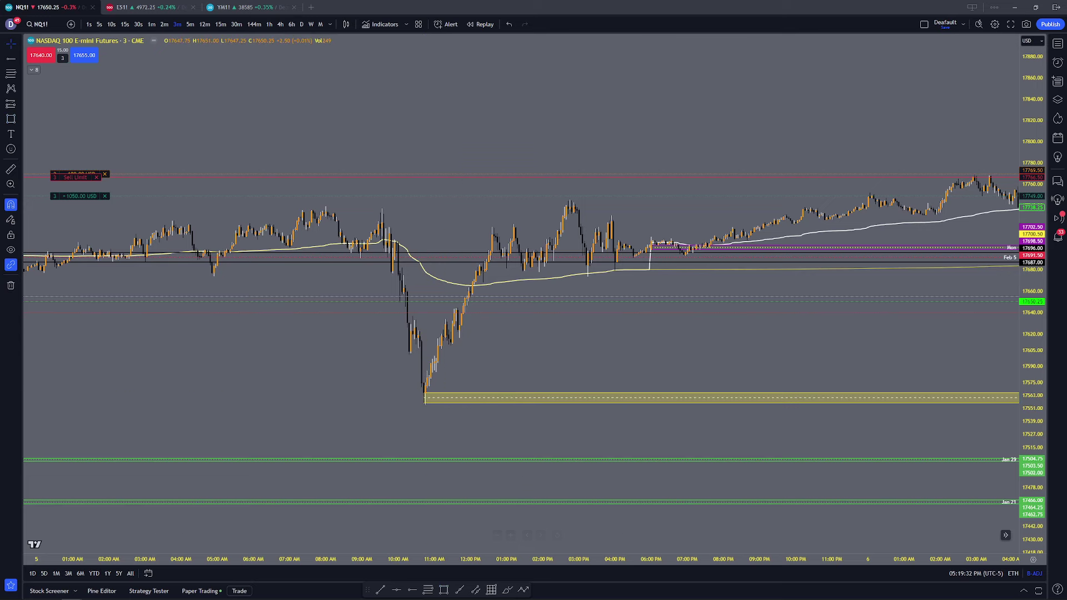
left_click(426, 404)
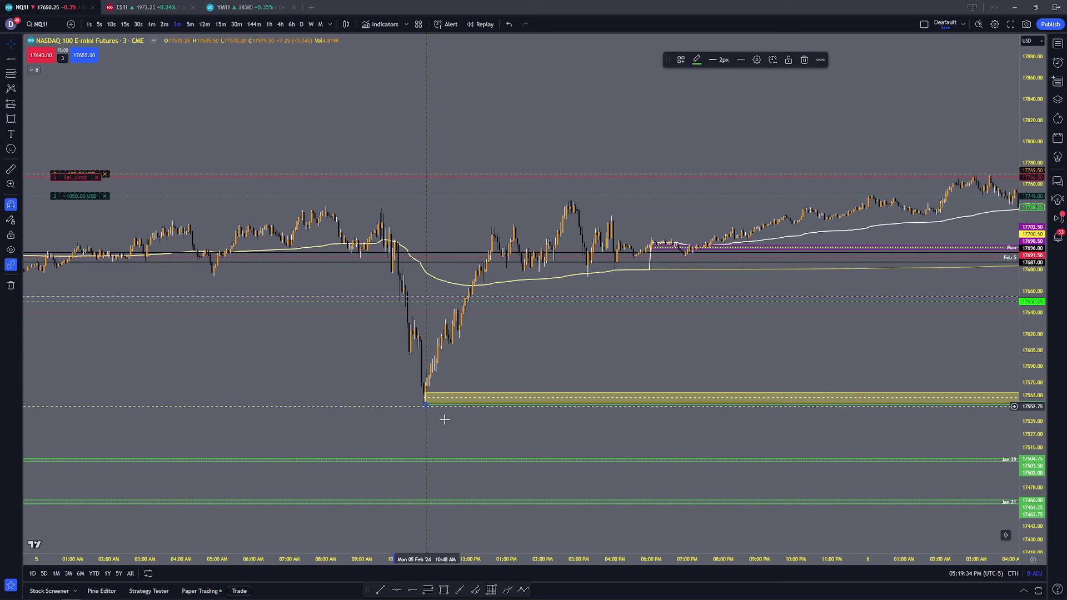
Step: Switch to the 15-minute chart and examine the Feb 5 demand zone against the Fib projection's -4 and -4.5 levels
left_click(443, 419)
left_click(190, 24)
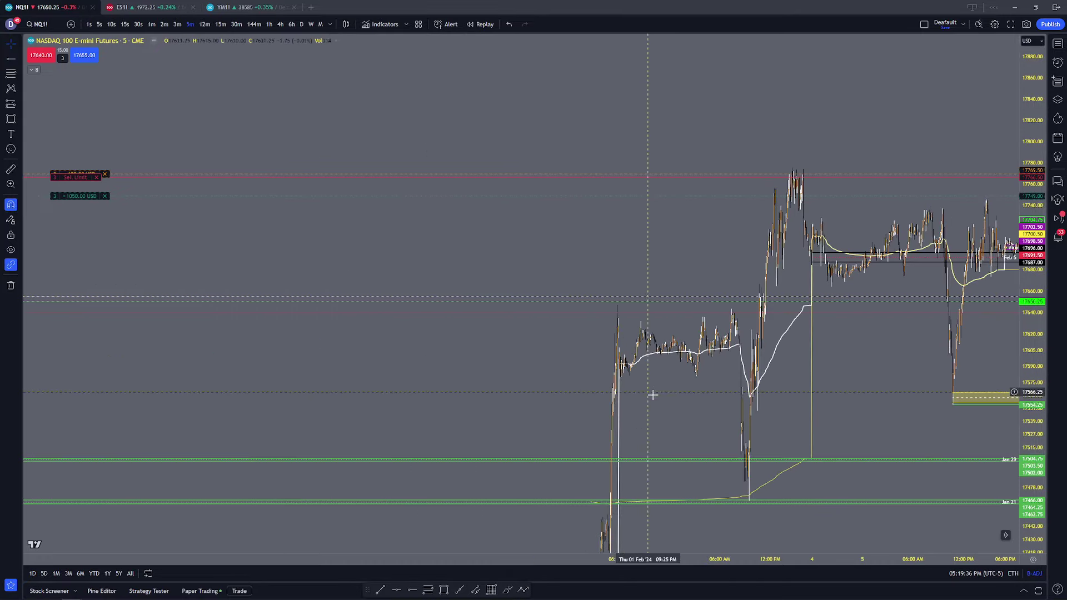
scroll(657, 444, "up", 1)
left_click_drag(541, 437, 536, 419)
left_click(221, 24)
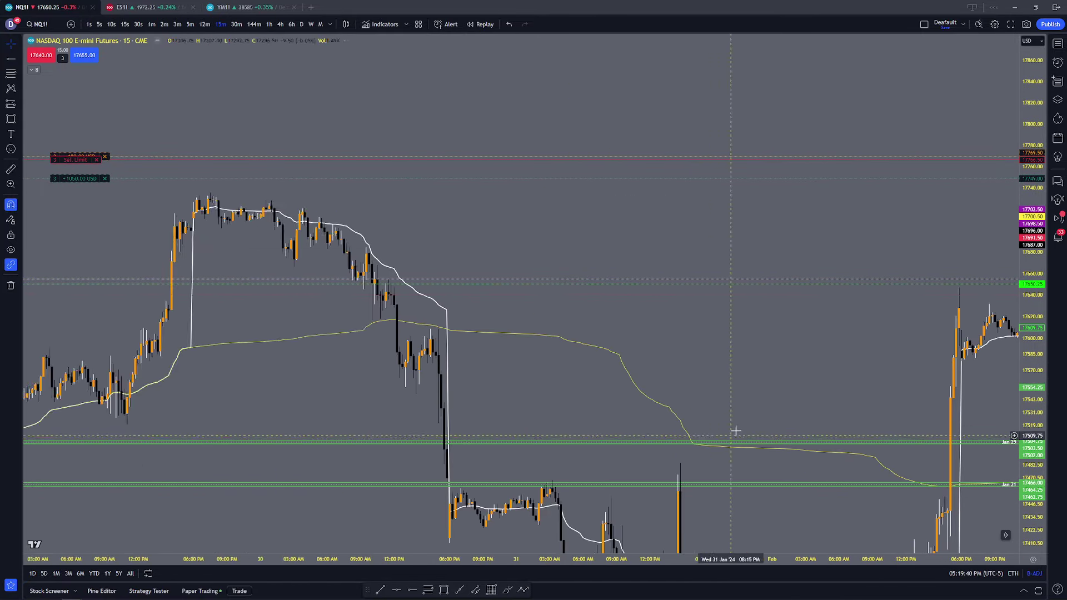
left_click_drag(1040, 188, 1041, 523)
scroll(864, 445, "down", 6)
left_click_drag(908, 345, 372, 381)
scroll(660, 372, "up", 4)
left_click_drag(522, 384, 556, 483)
left_click_drag(1032, 477, 1032, 72)
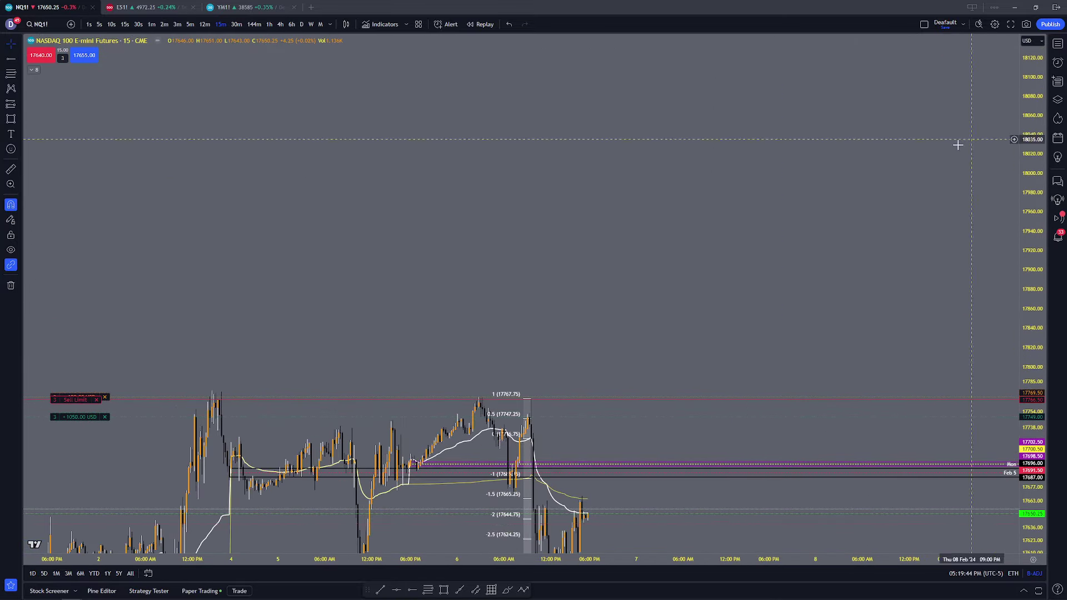
left_click_drag(473, 530, 650, 297)
scroll(422, 391, "up", 4)
scroll(352, 386, "up", 5)
left_click_drag(73, 404, 422, 402)
left_click_drag(253, 402, 518, 389)
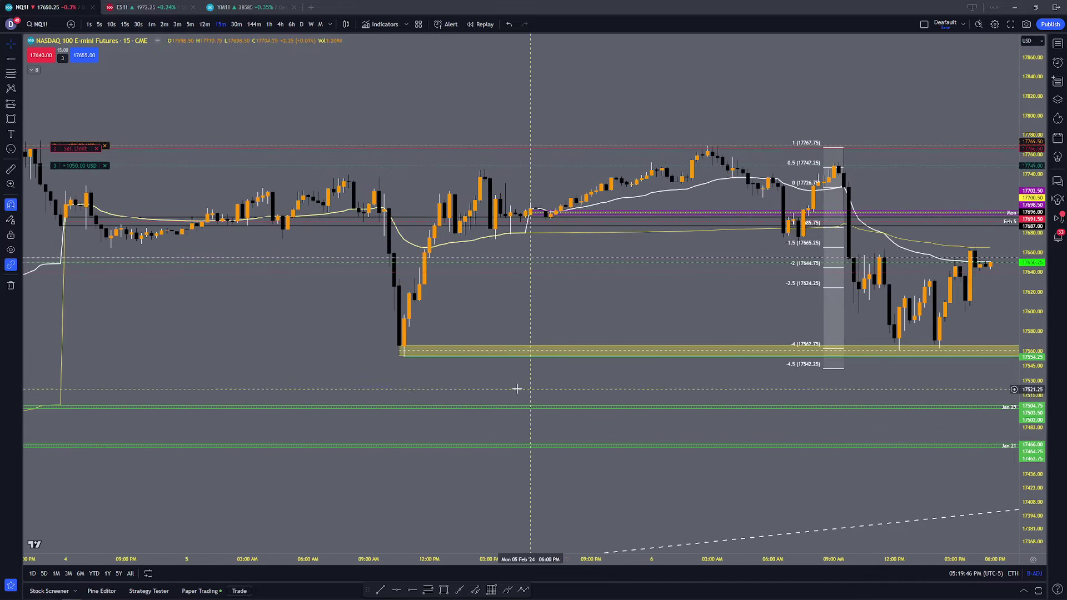
Step: On the 1-minute chart, lower the upper edge of the yellow zone at the Feb 5 low to about 17558
left_click(152, 25)
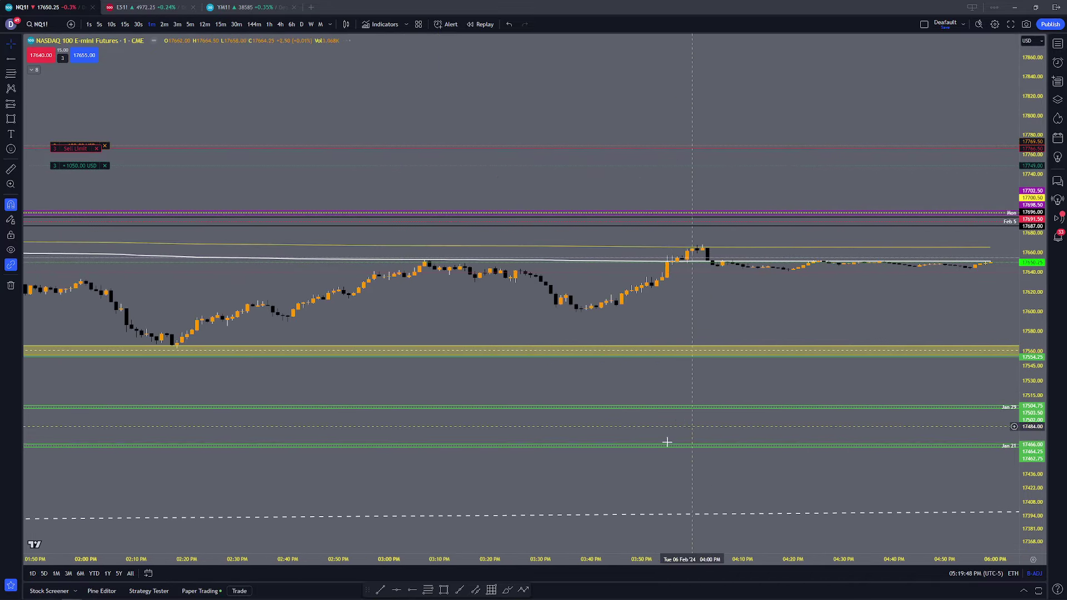
scroll(508, 389, "down", 6)
left_click_drag(404, 391, 1024, 381)
left_click_drag(1043, 475, 977, 63)
scroll(484, 425, "up", 10)
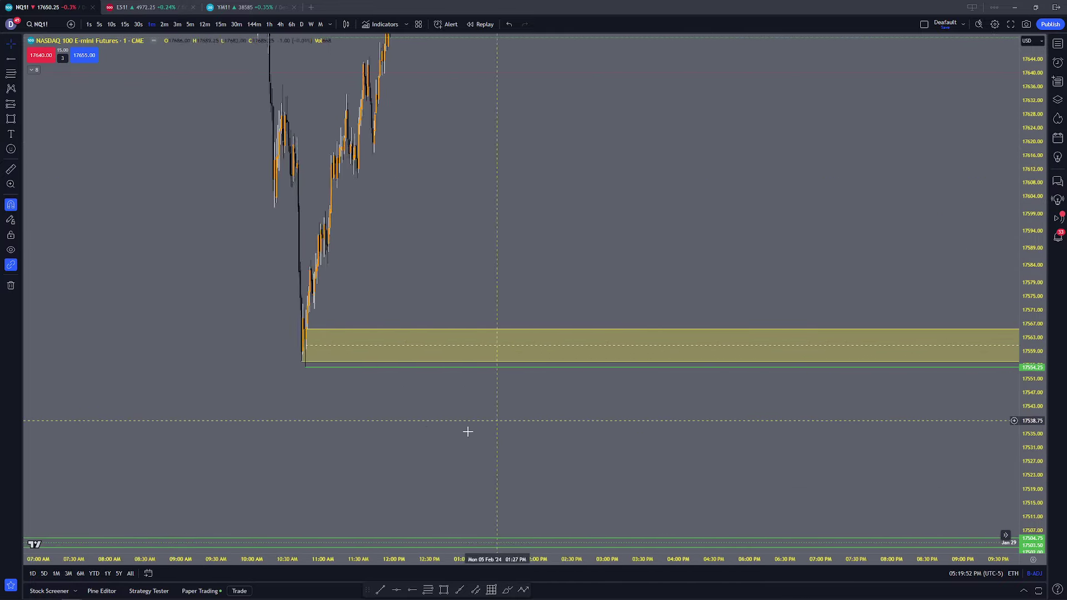
left_click_drag(352, 423, 786, 398)
scroll(500, 399, "up", 5)
left_click_drag(298, 400, 599, 399)
scroll(395, 398, "up", 2)
left_click_drag(262, 379, 451, 379)
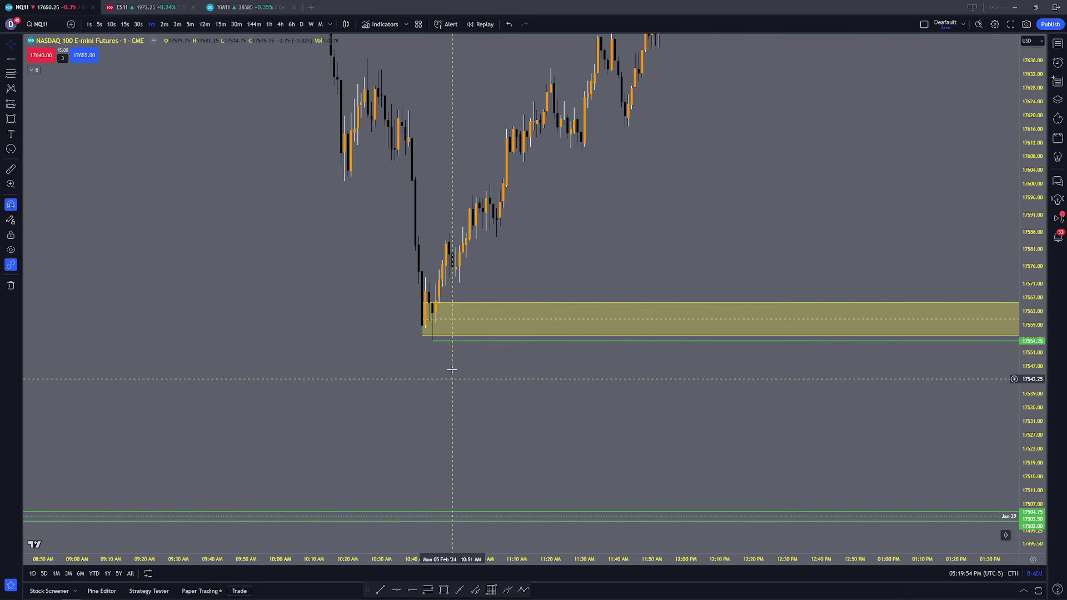
left_click_drag(422, 303, 422, 329)
Step: Examine the Feb 6 lows against the yellow zone and the Fib projection's -4 and -4.5 levels
scroll(772, 403, "down", 5)
left_click_drag(833, 411, 266, 403)
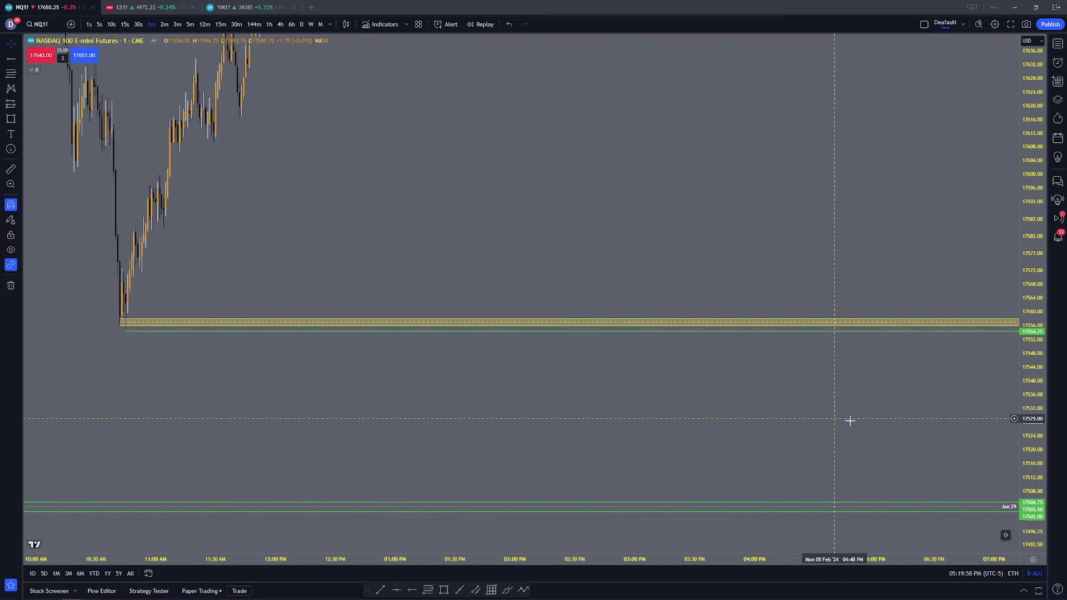
scroll(850, 417, "down", 3)
left_click_drag(884, 411, 261, 381)
left_click_drag(912, 377, 400, 340)
scroll(405, 424, "up", 4)
left_click_drag(407, 412, 611, 467)
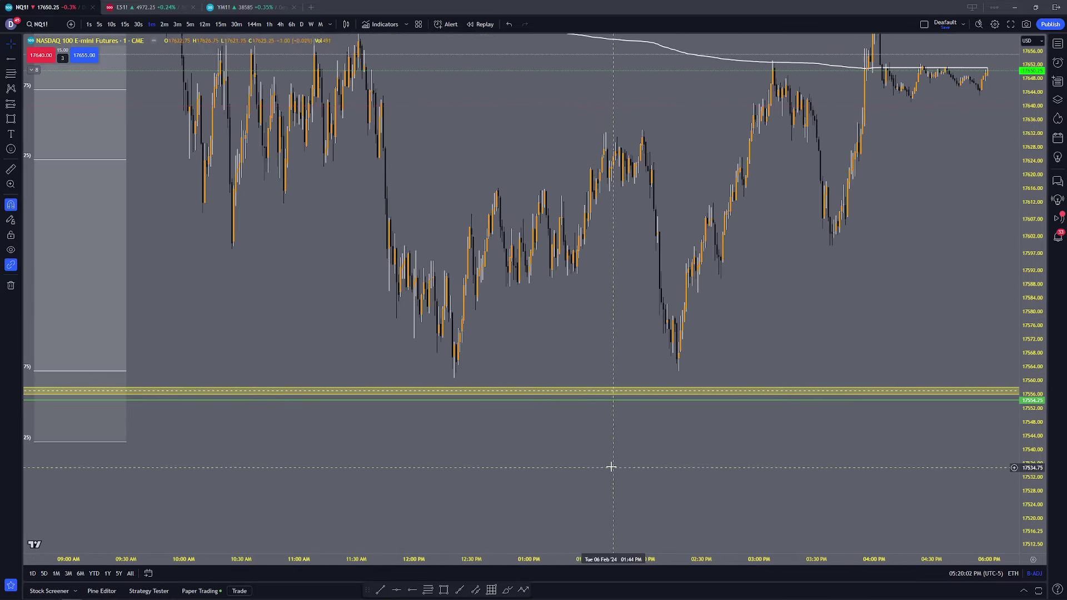
scroll(493, 384, "up", 1)
left_click_drag(378, 337, 506, 448)
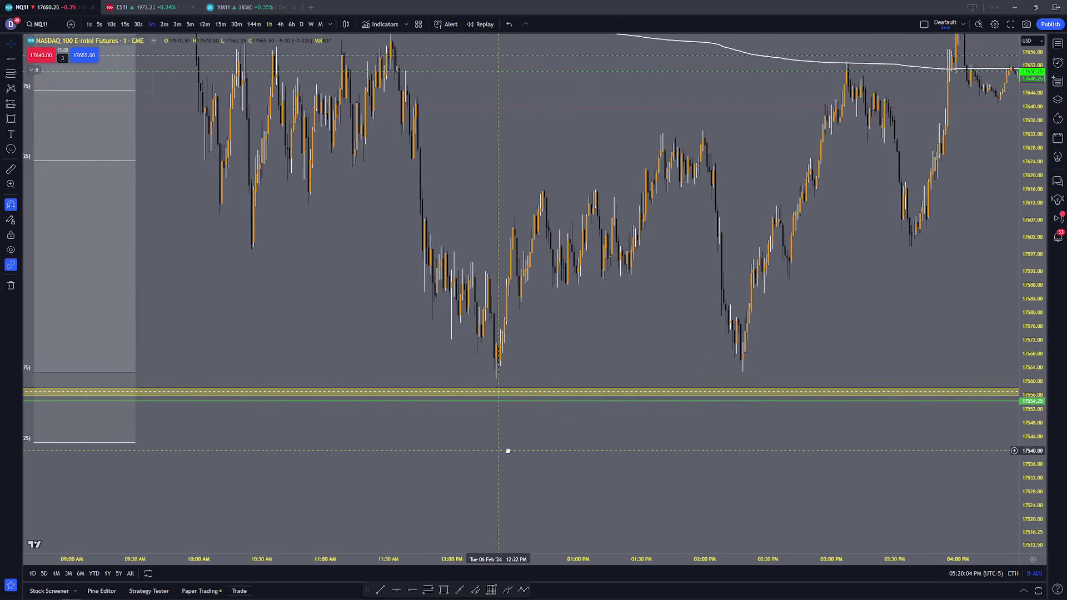
scroll(308, 410, "down", 2)
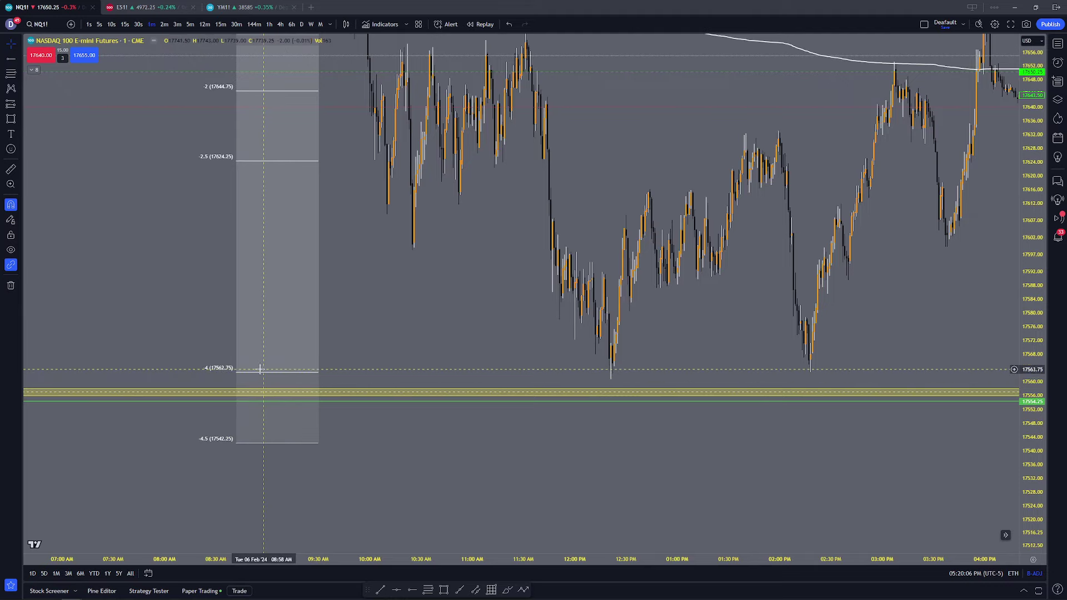
left_click_drag(277, 376, 383, 419)
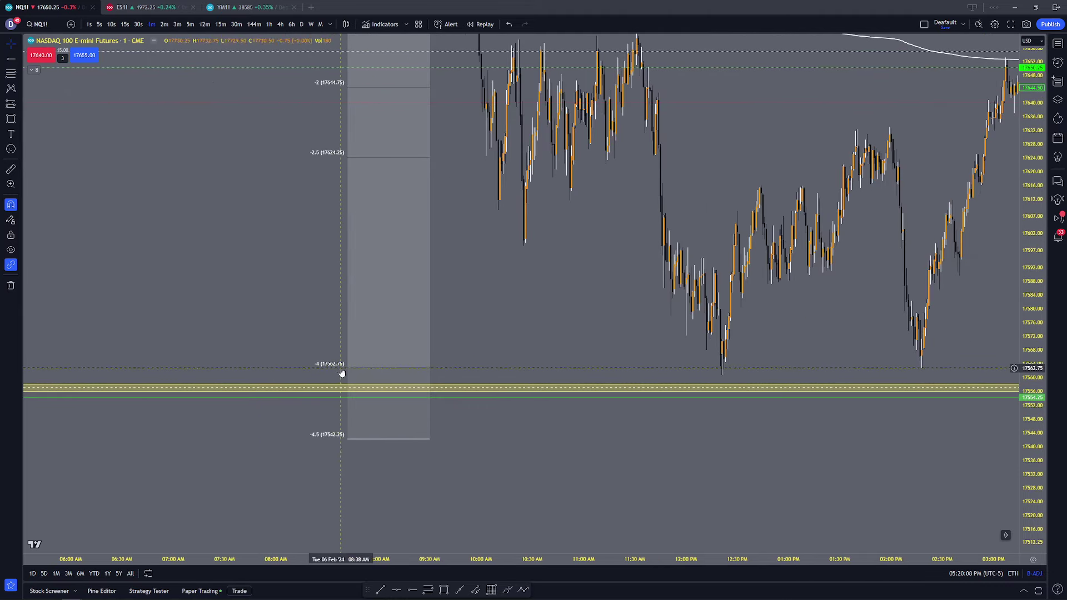
Step: Draw a yellow rectangle extending right from the Fib's -4 level at 17562.75 down to its -4.5 level at 17542.25
left_click(444, 589)
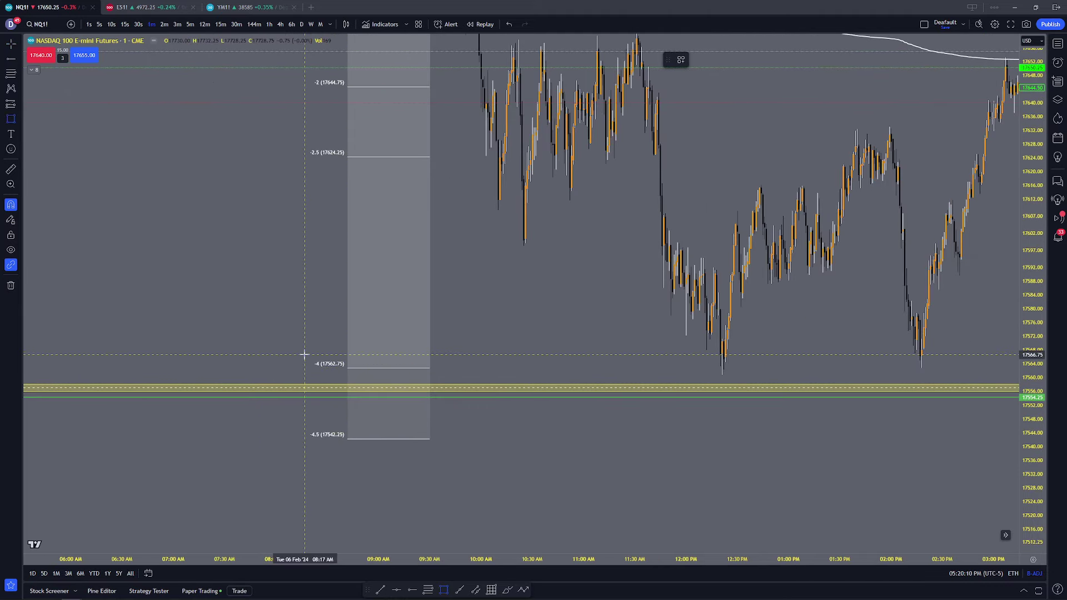
left_click_drag(306, 367, 309, 439)
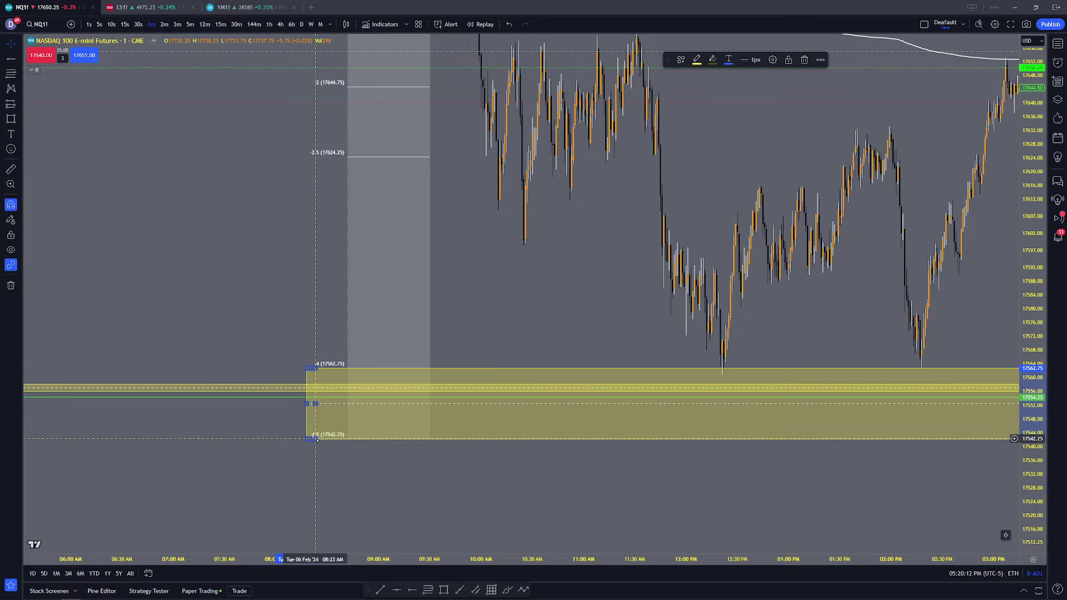
scroll(640, 345, "up", 5)
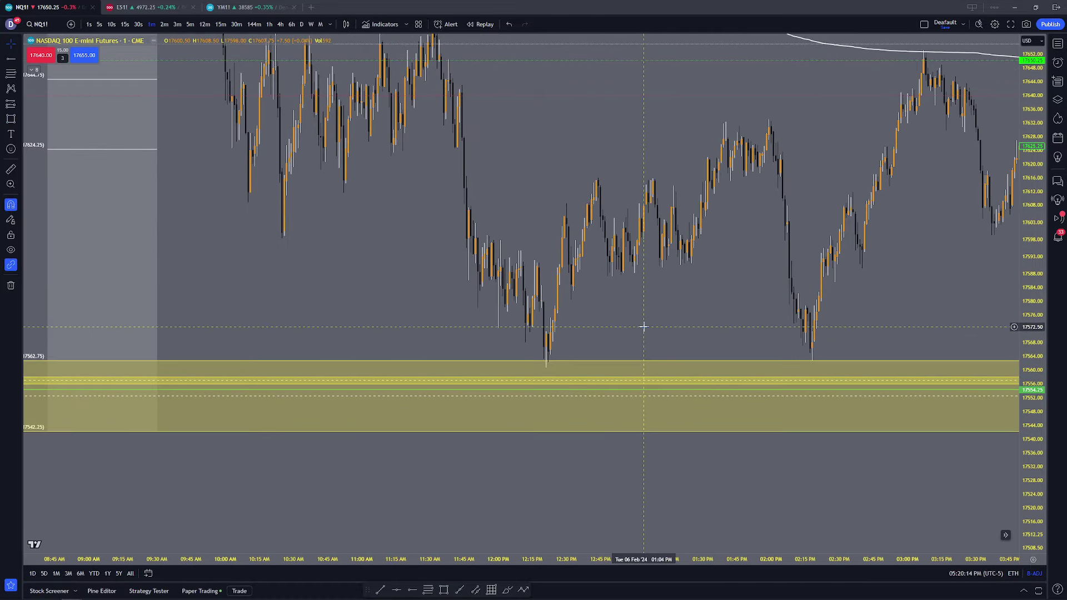
scroll(395, 341, "up", 1)
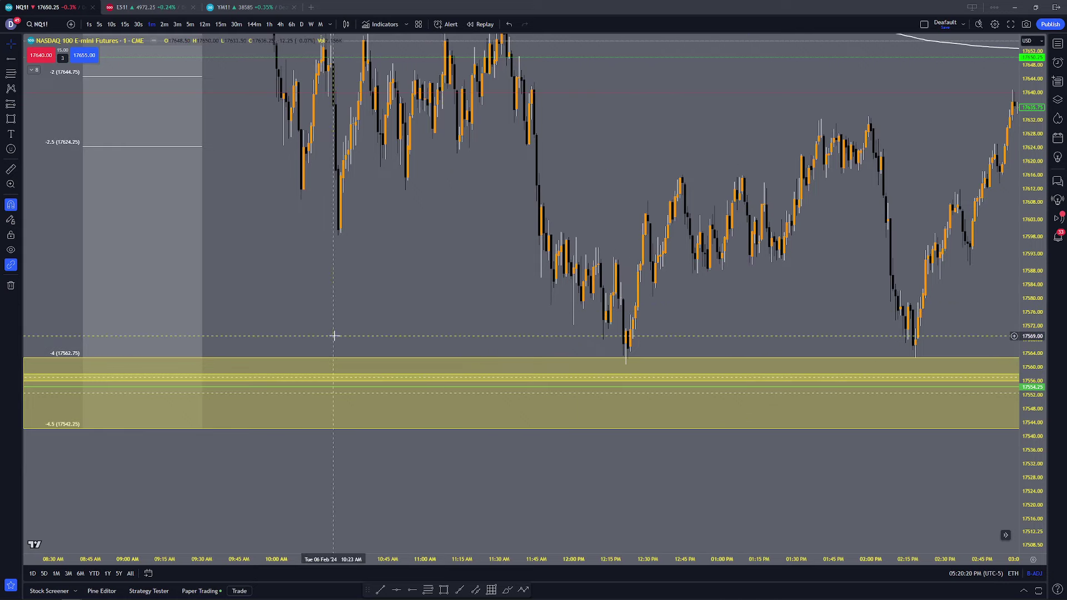
scroll(308, 340, "down", 1)
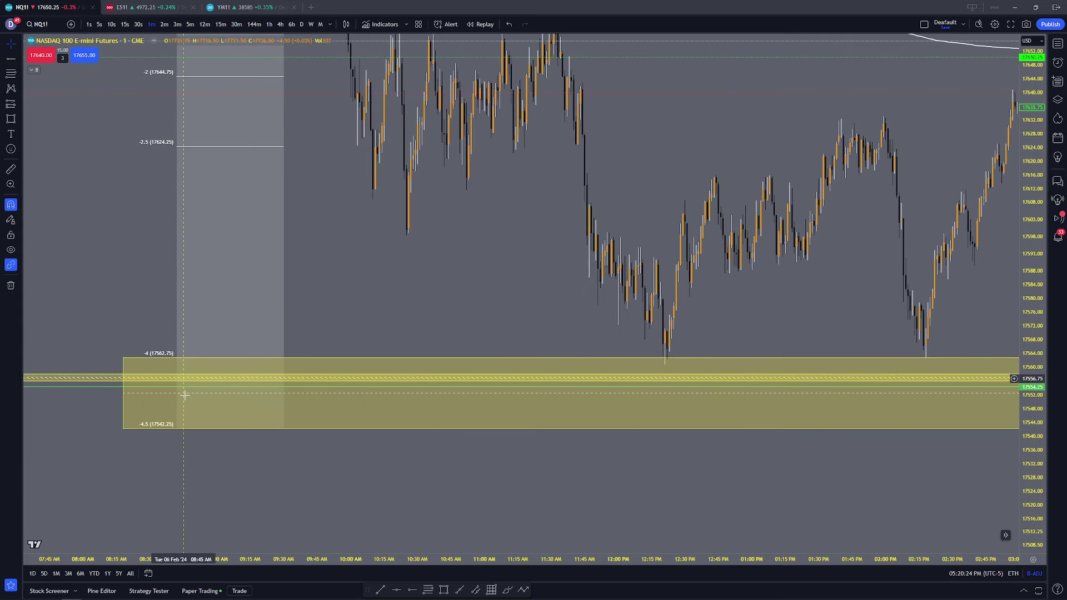
scroll(247, 162, "down", 5)
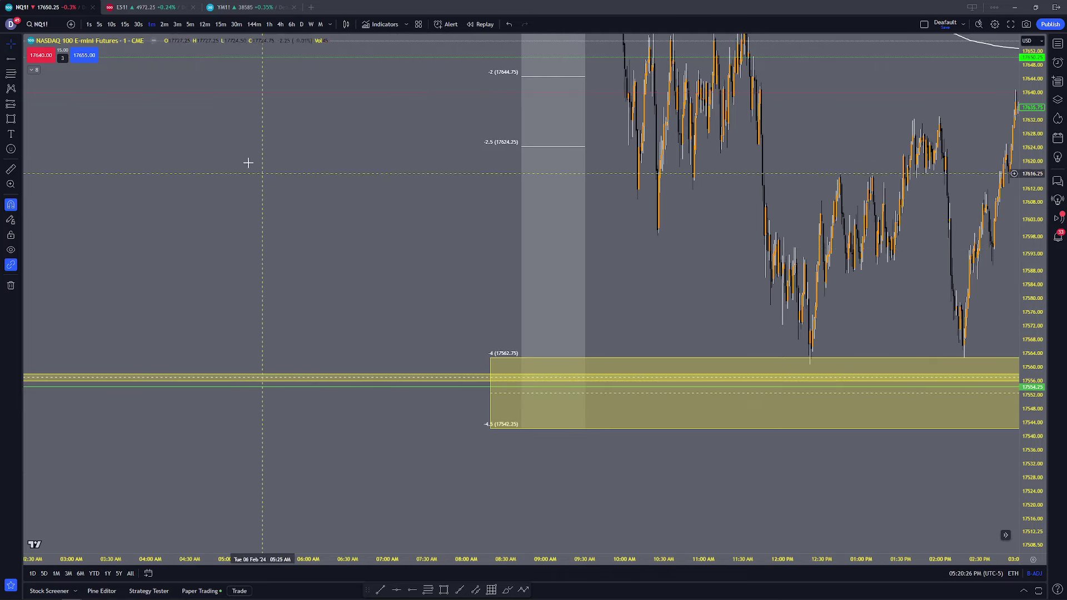
Step: On the 5-minute chart, raise the demand zone's upper edge to about 17565.50 and delete the rectangle between the -4 and -4.5 levels
left_click(191, 25)
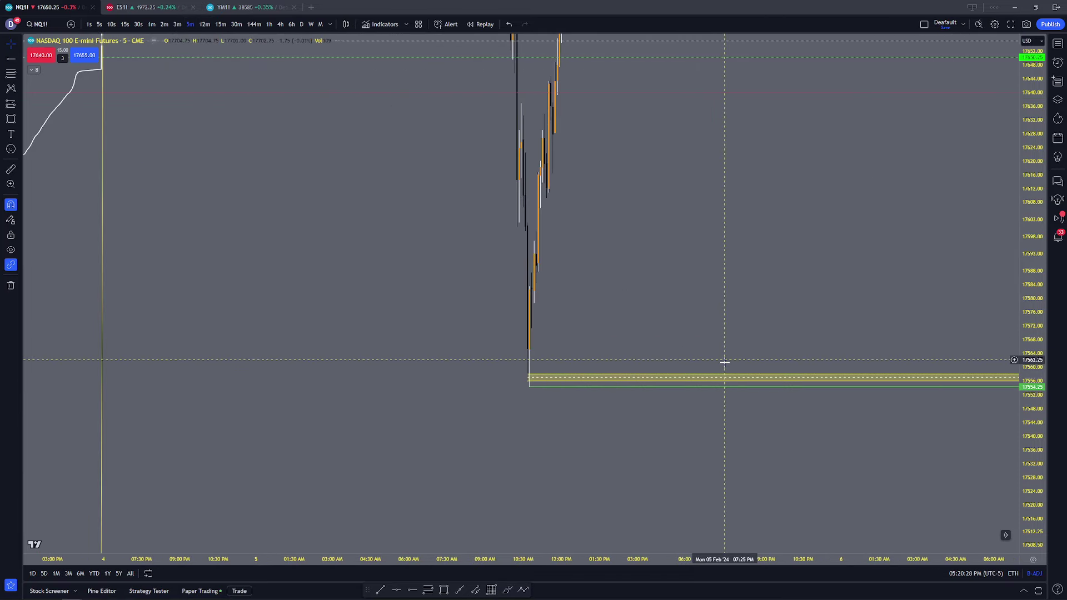
left_click_drag(227, 371, 228, 348)
left_click_drag(630, 288, 93, 310)
scroll(812, 340, "up", 4)
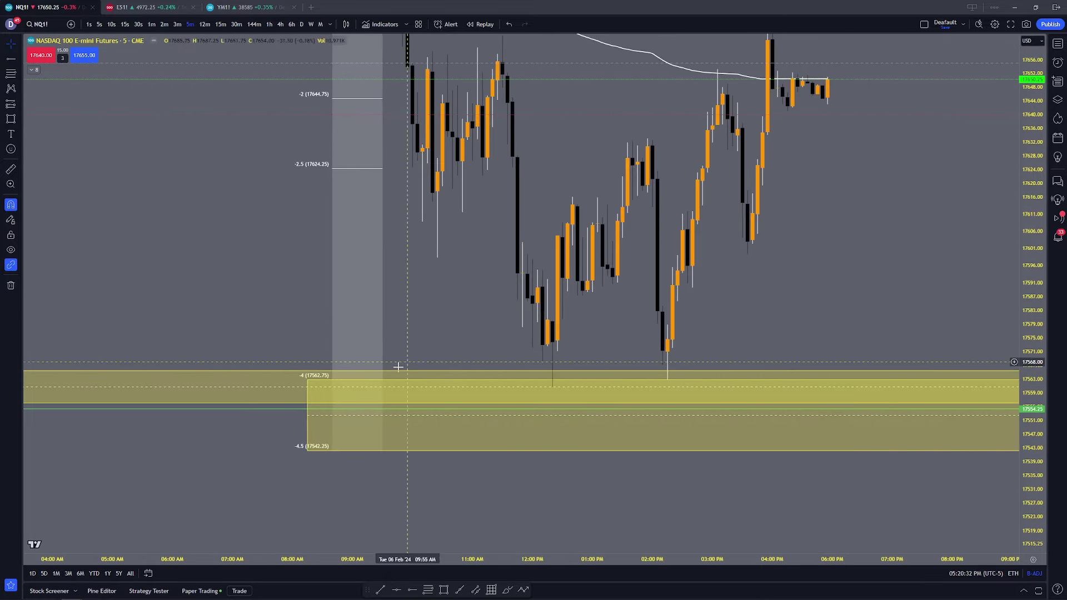
left_click(309, 421)
left_click(804, 59)
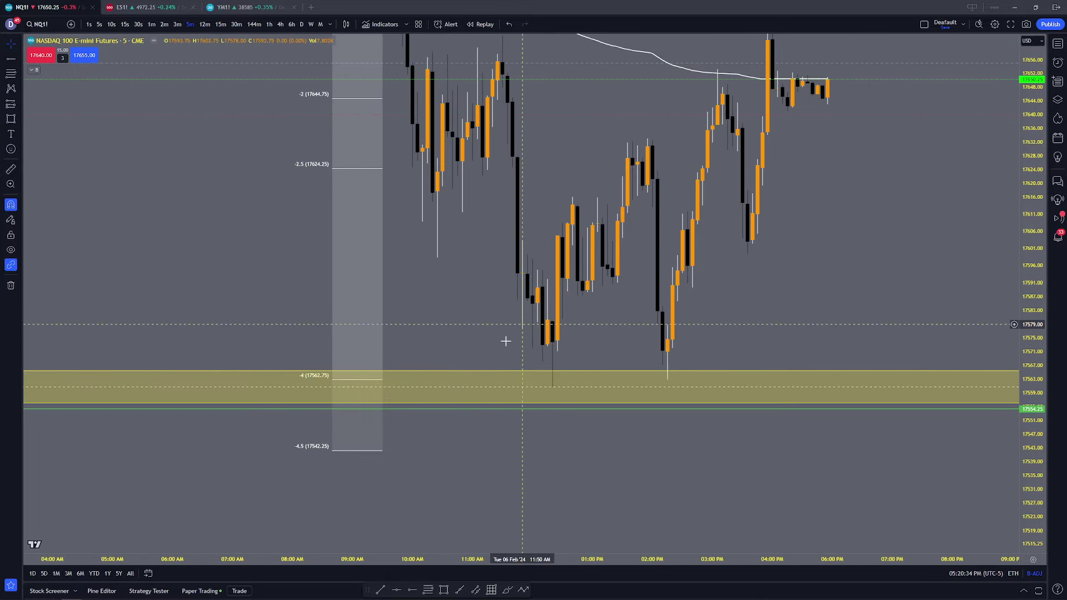
Step: Try a smaller rectangle extending right from about 17561 down to the green ray at 17554.25, and remove it
scroll(397, 357, "up", 1)
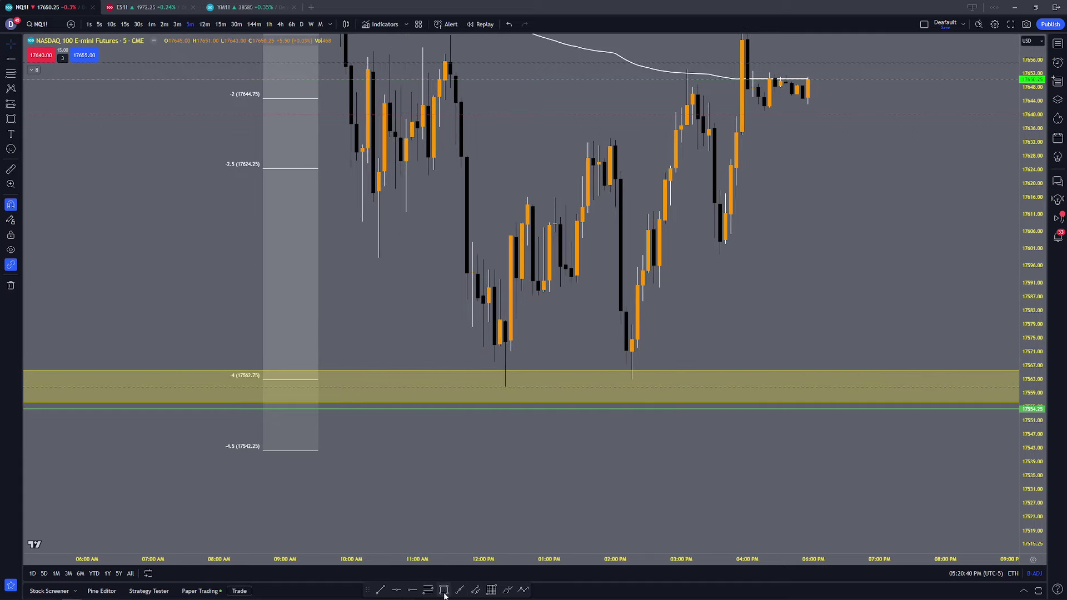
left_click_drag(401, 387, 406, 409)
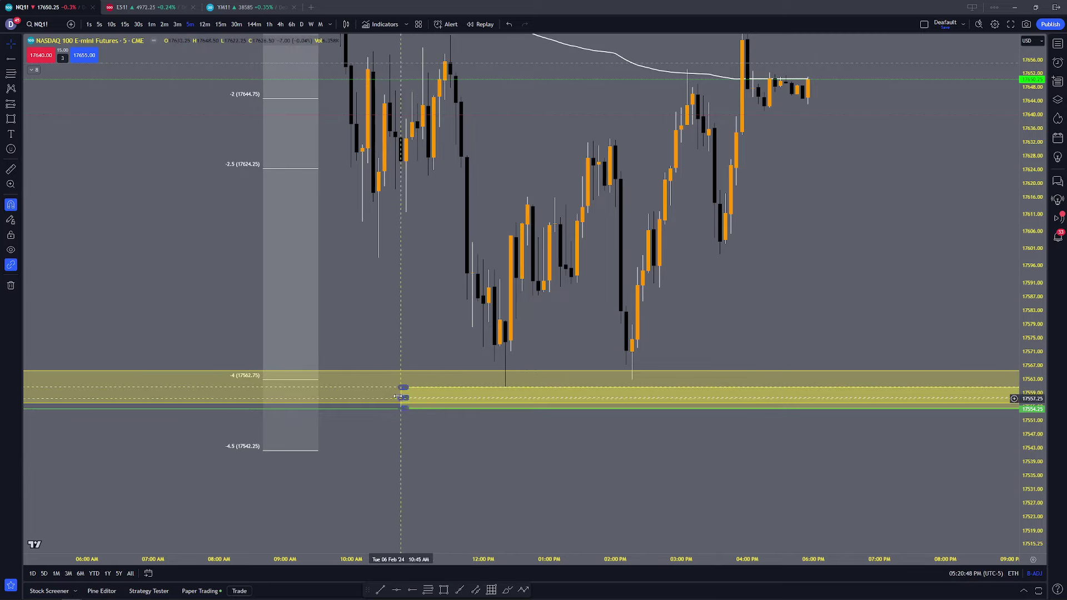
left_click(404, 395)
left_click(805, 59)
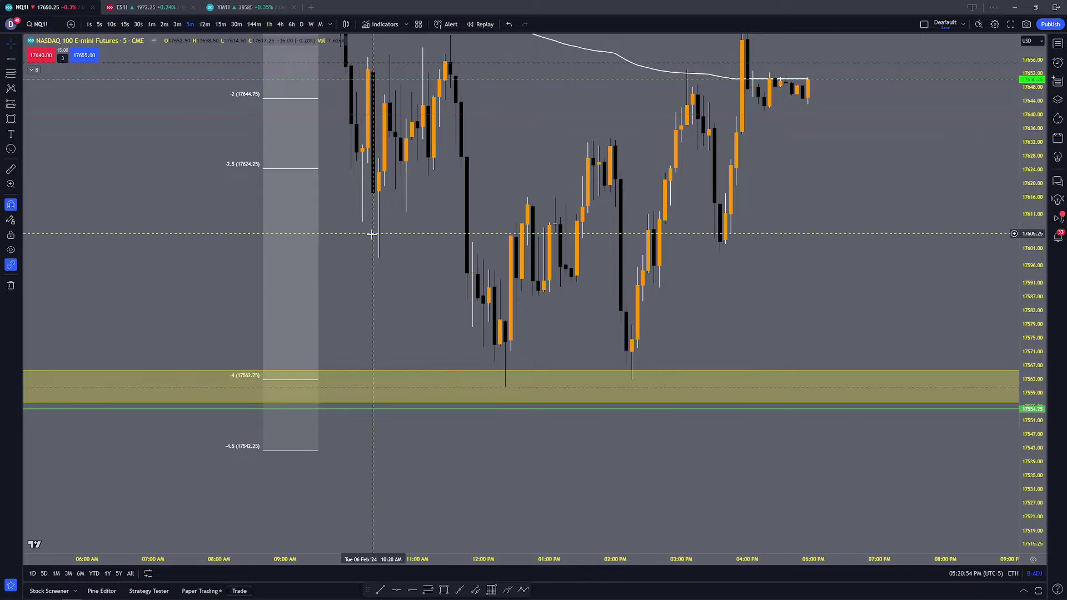
Step: Delete the Fib projection anchored at 17767.75 and 17726.75 on the Feb 6 drop
scroll(371, 234, "down", 3)
left_click_drag(295, 167, 276, 488)
left_click_drag(559, 169, 619, 288)
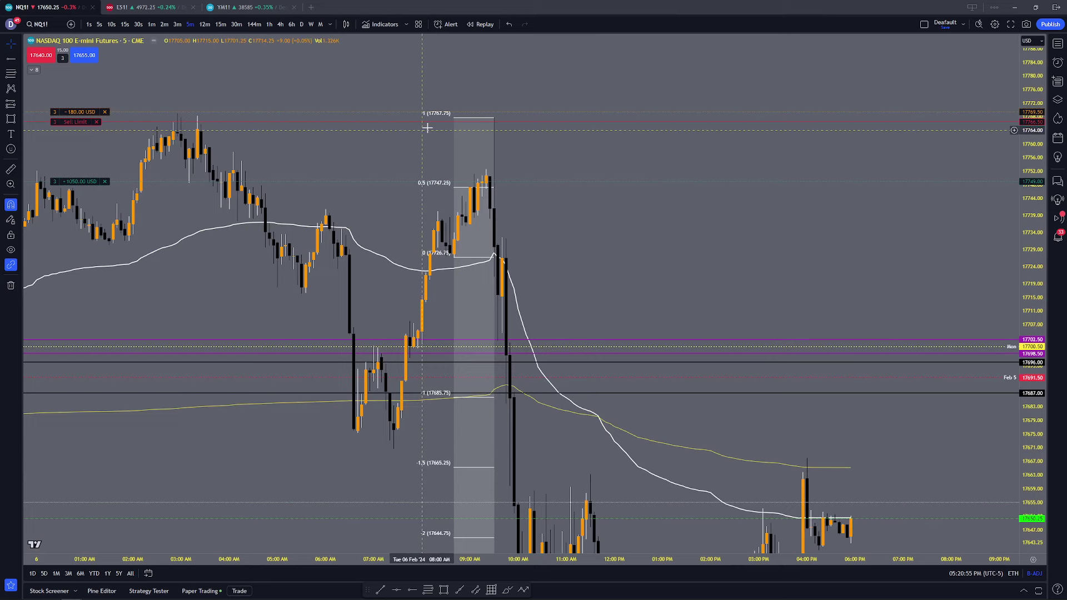
double_click(462, 121)
left_click(613, 46)
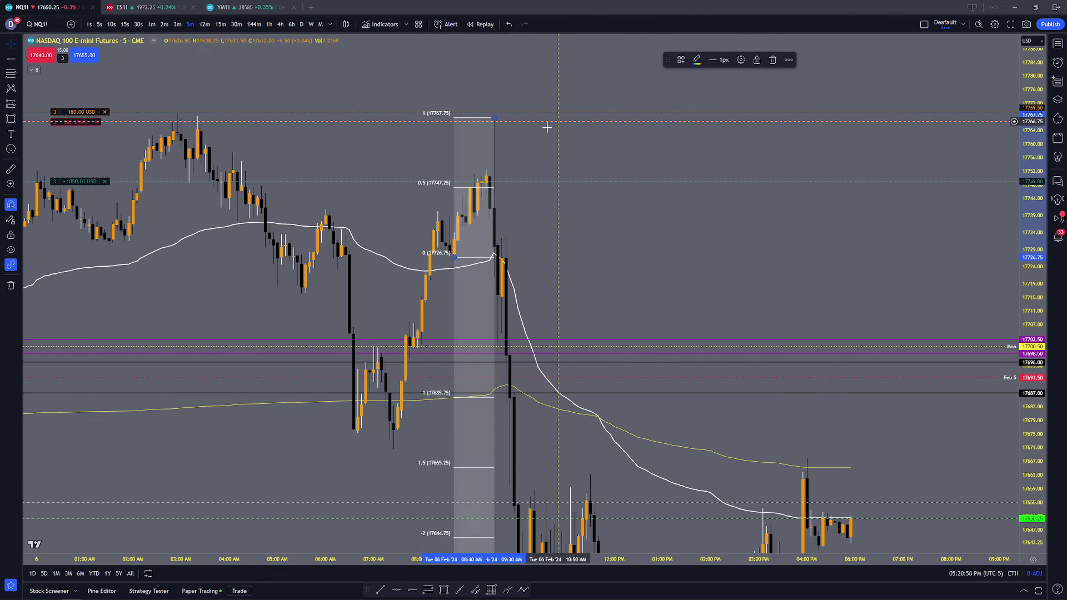
left_click(764, 62)
scroll(703, 219, "down", 2)
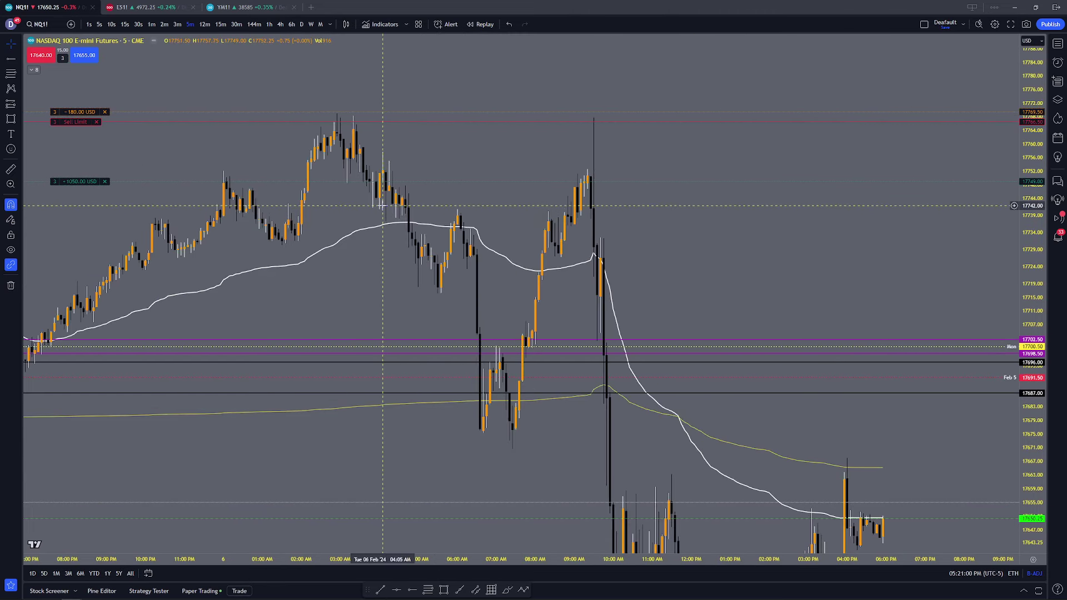
Step: Switch to the 1-minute chart and examine how both Feb 6 lows meet the yellow demand zone
scroll(423, 188, "up", 1)
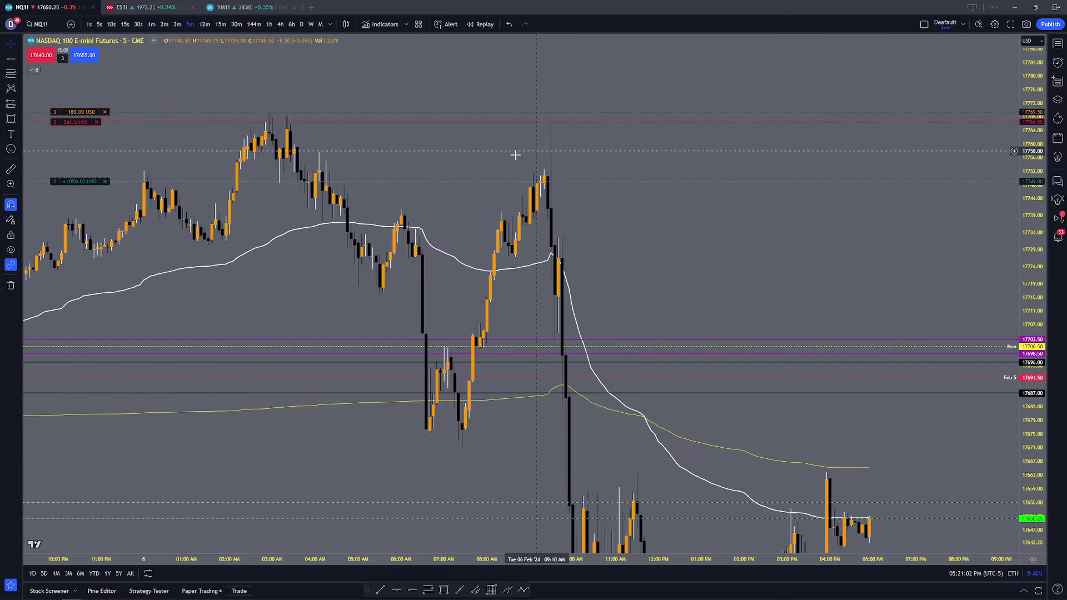
scroll(462, 134, "left", 1)
left_click(149, 26)
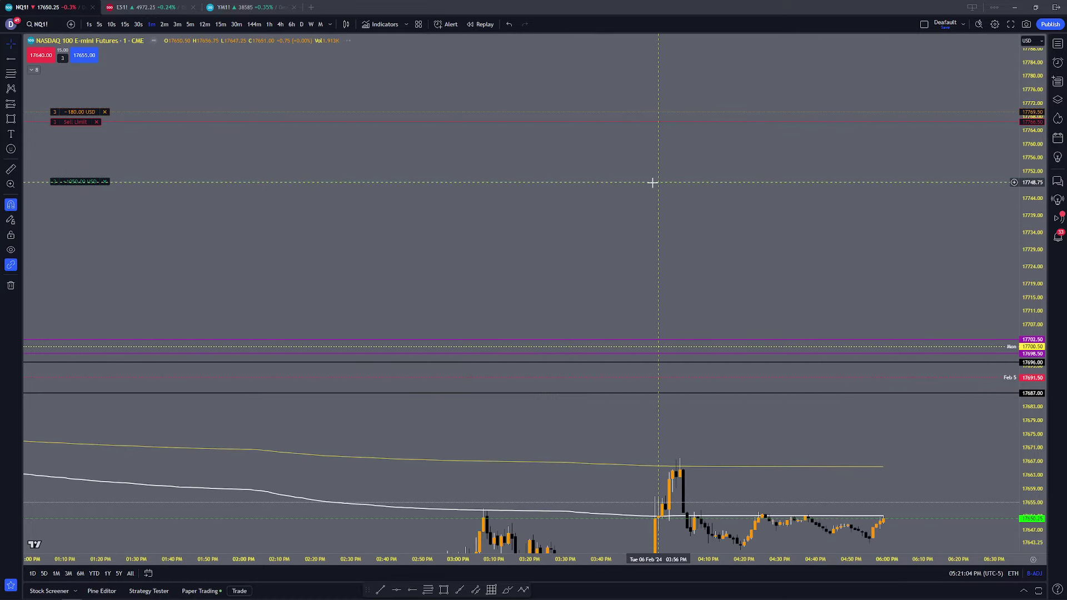
left_click_drag(487, 500, 550, 174)
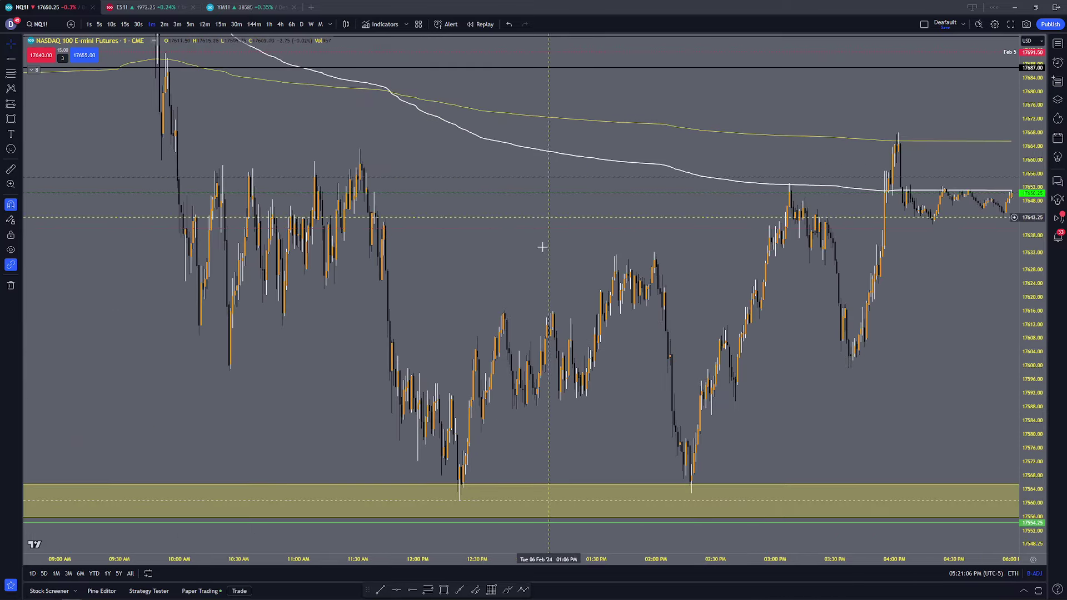
left_click_drag(498, 471, 536, 388)
scroll(439, 421, "up", 2)
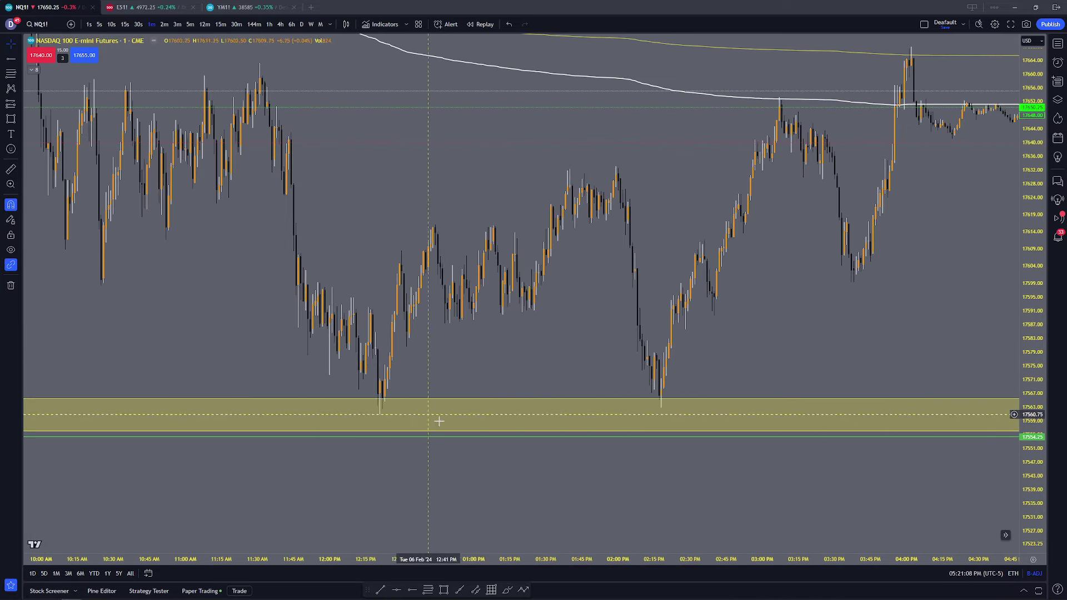
left_click_drag(302, 376, 412, 445)
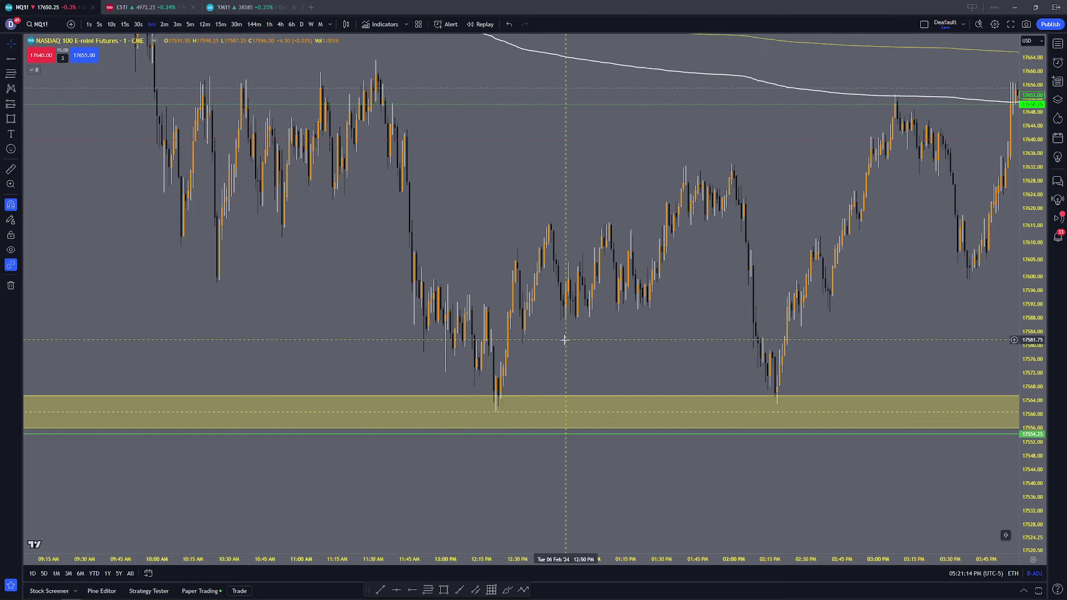
scroll(461, 369, "up", 1)
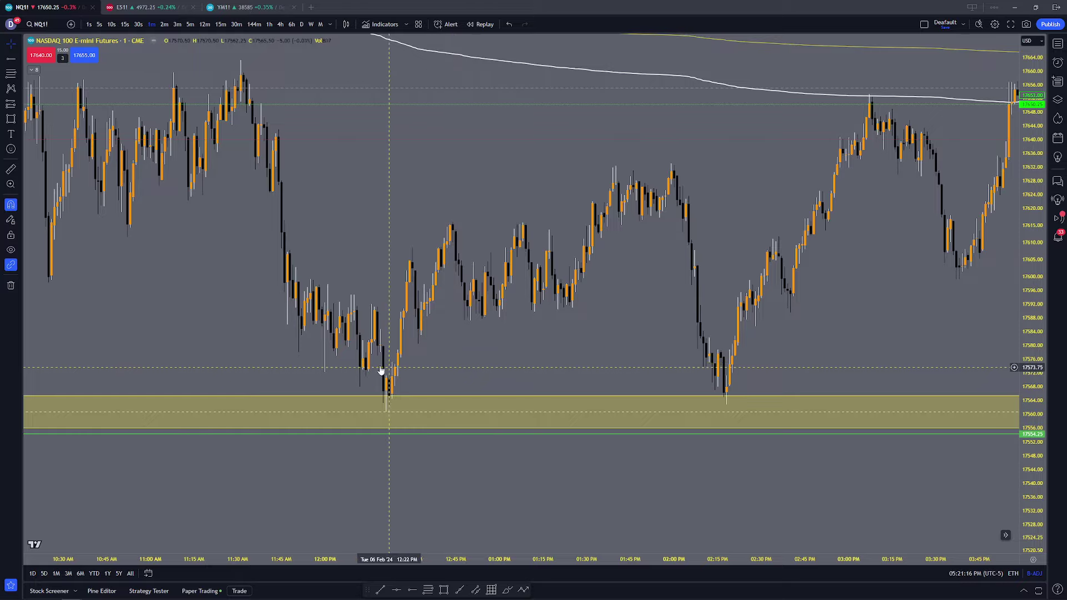
scroll(456, 410, "down", 1)
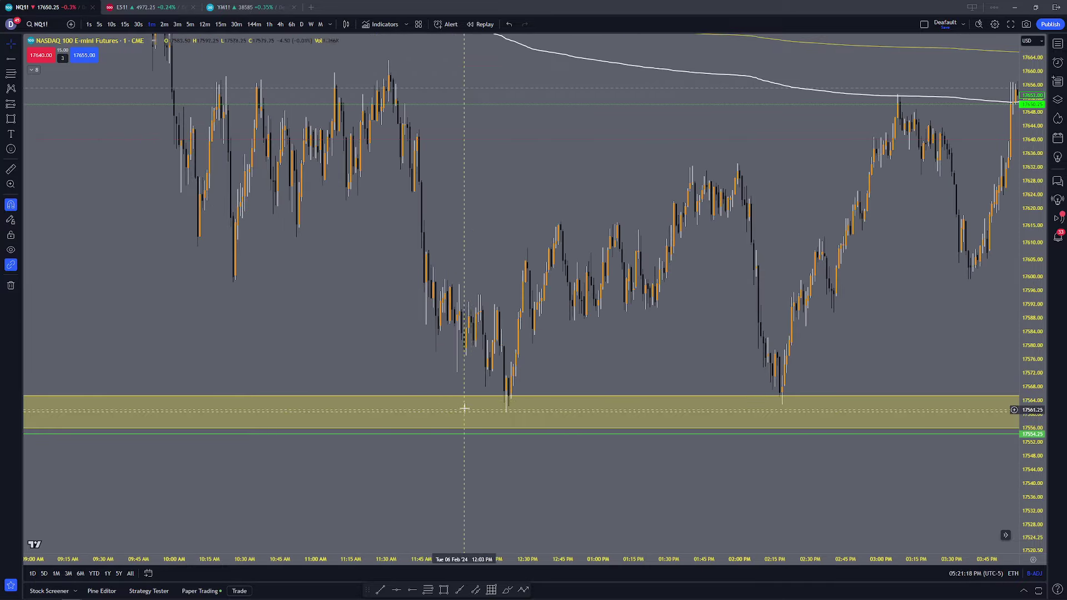
scroll(381, 351, "up", 1)
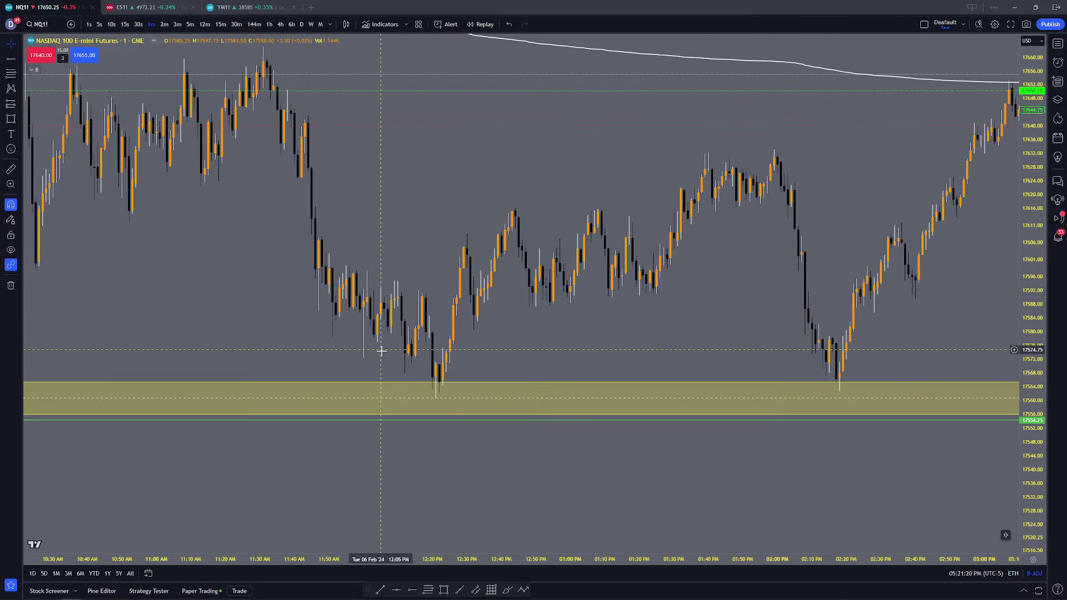
Step: Examine how both Feb 6 lows line up with the yellow demand zone, tracing the zone back to the Feb 5 low
left_click_drag(505, 352, 479, 358)
scroll(443, 372, "down", 1)
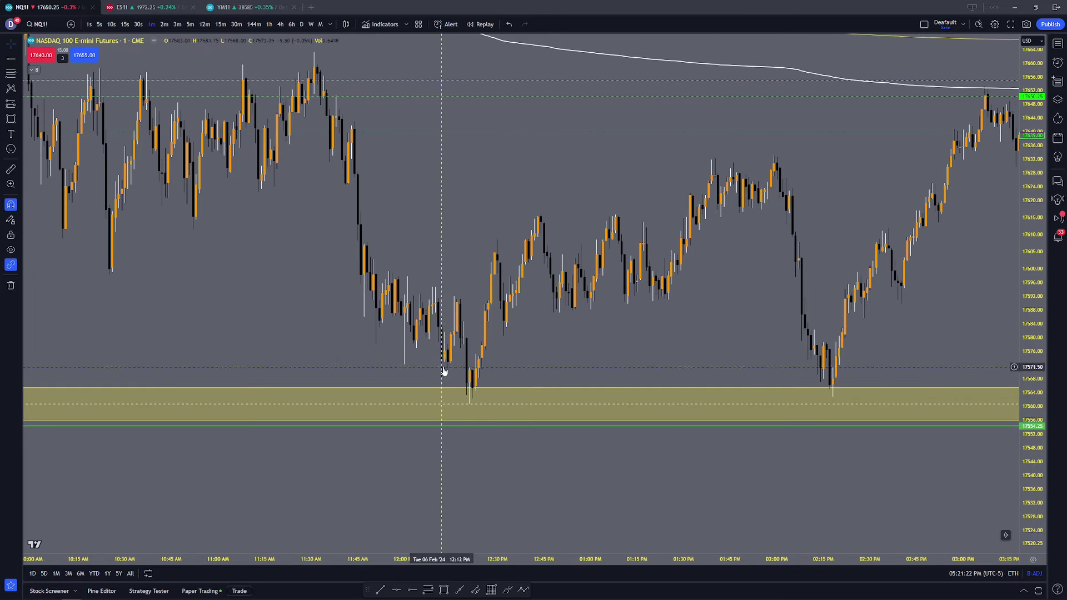
scroll(494, 368, "up", 1)
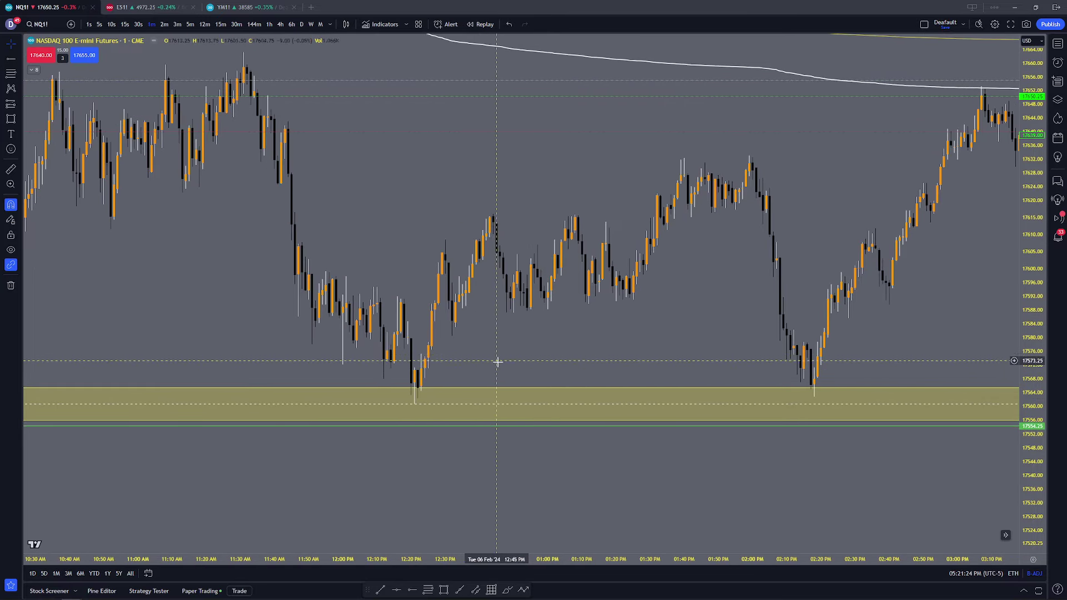
left_click_drag(906, 337, 734, 339)
scroll(569, 389, "down", 1)
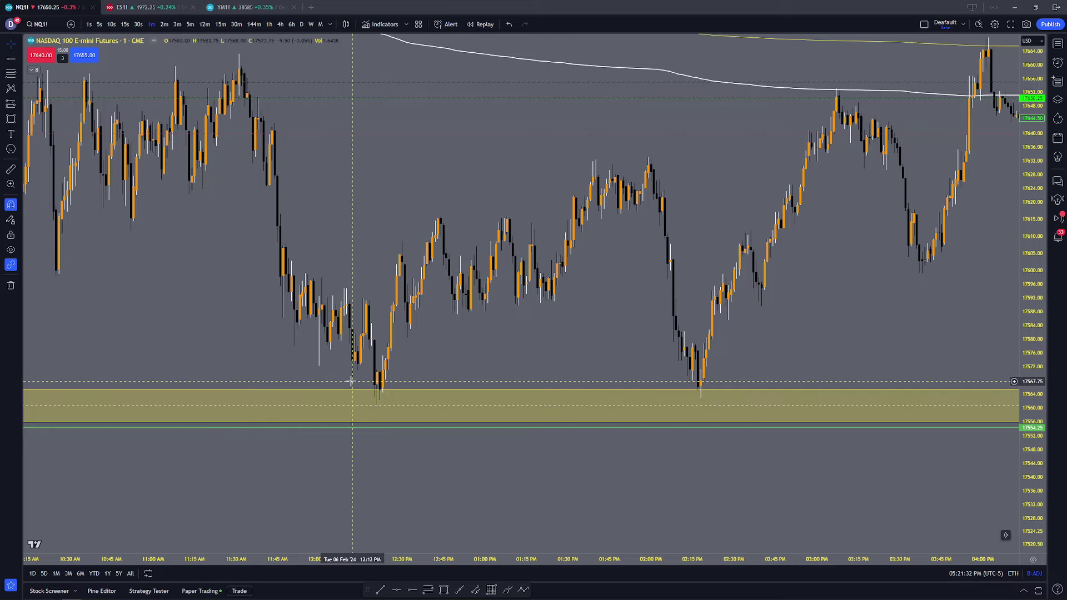
scroll(355, 381, "down", 10)
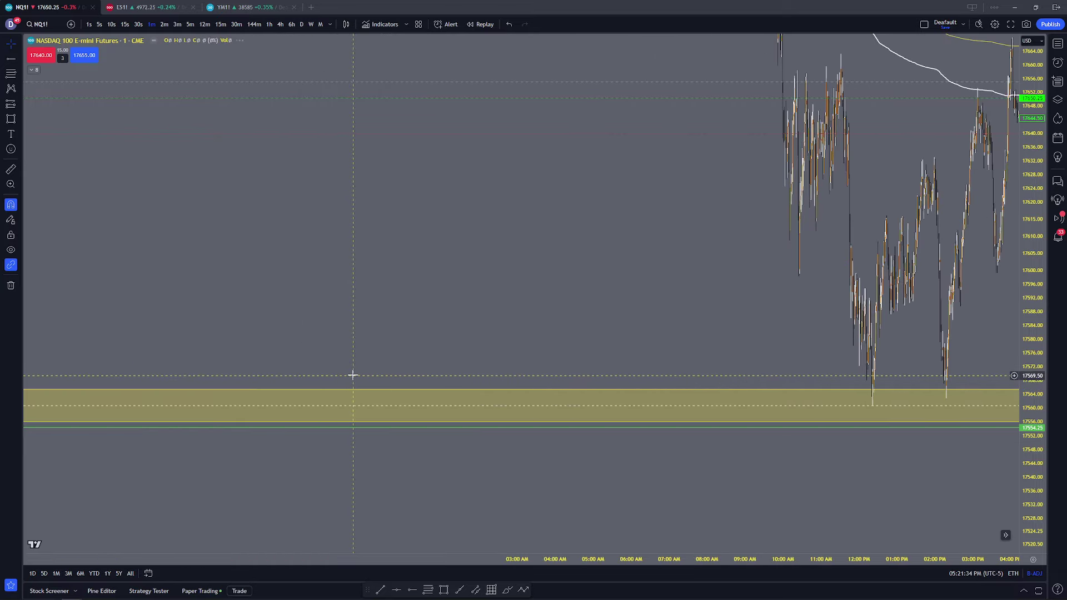
scroll(574, 357, "up", 10)
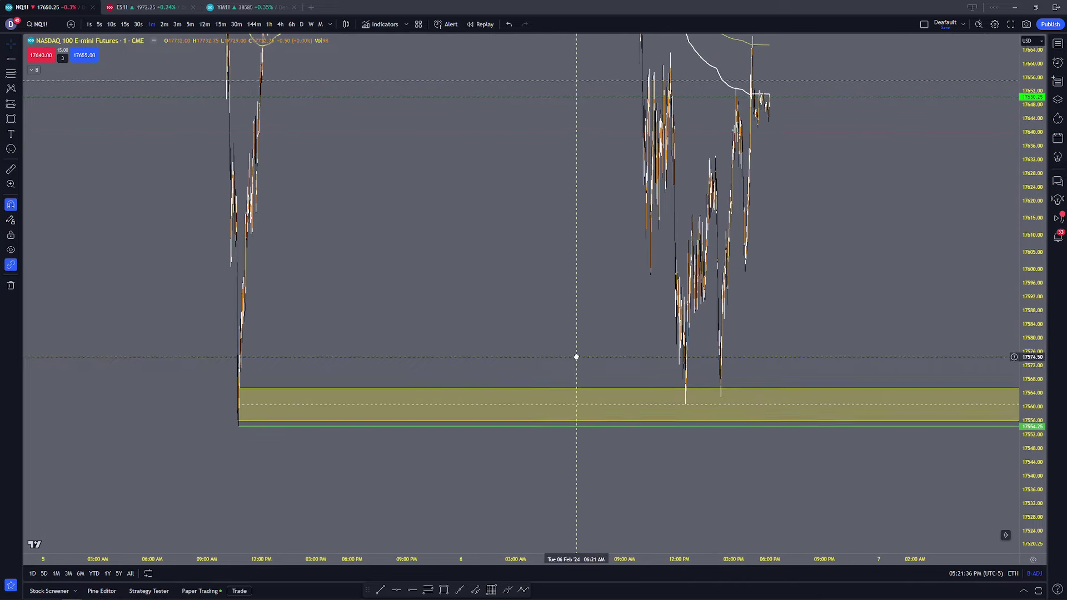
scroll(214, 321, "up", 5)
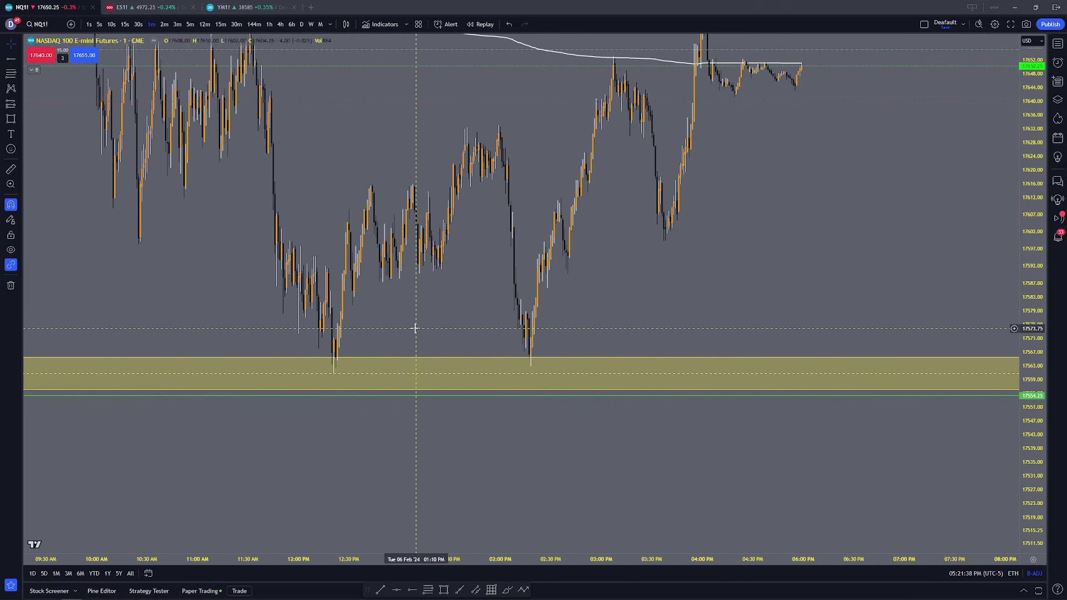
scroll(294, 329, "up", 3)
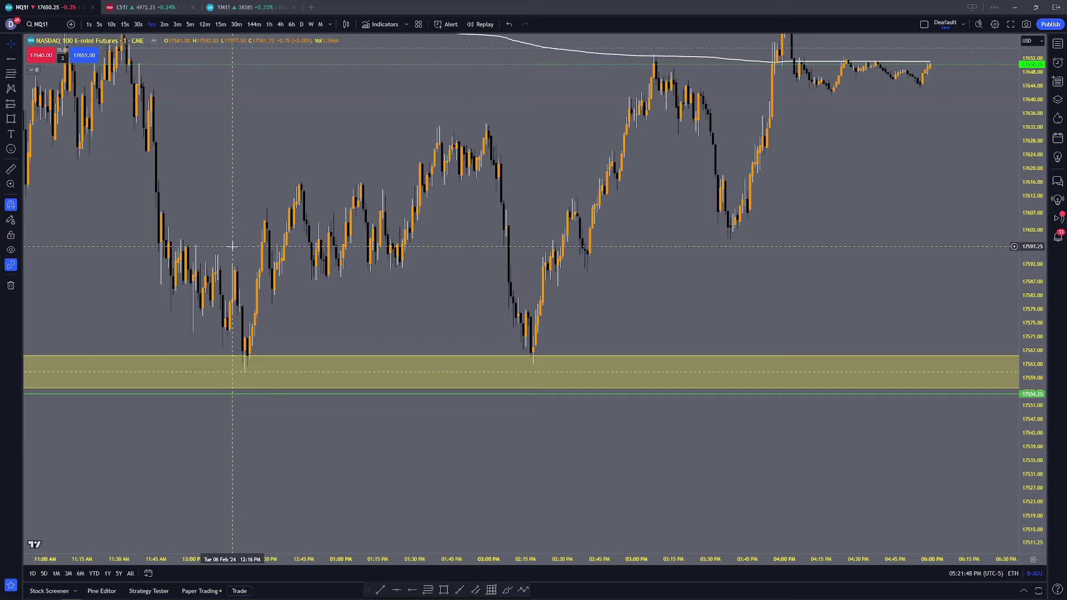
Step: Project Fib levels from the first Feb 6 low at 17560.75 up to 17592.00, and box the -1 to -1.5 band extending right
left_click(430, 591)
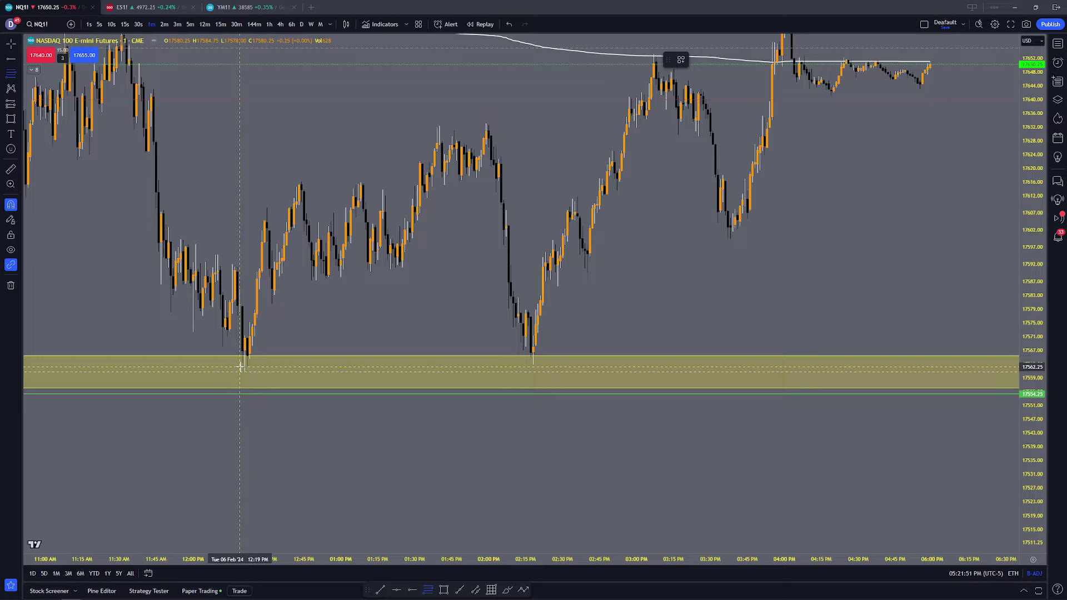
left_click(232, 260)
scroll(339, 180, "down", 3)
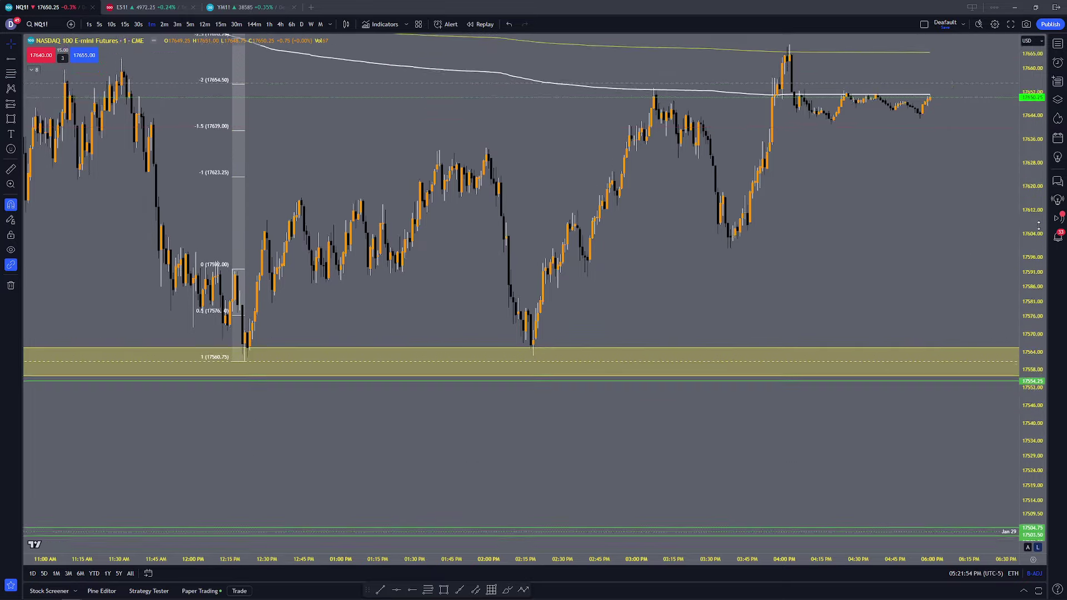
left_click_drag(540, 191, 513, 265)
left_click_drag(1029, 248, 1007, 184)
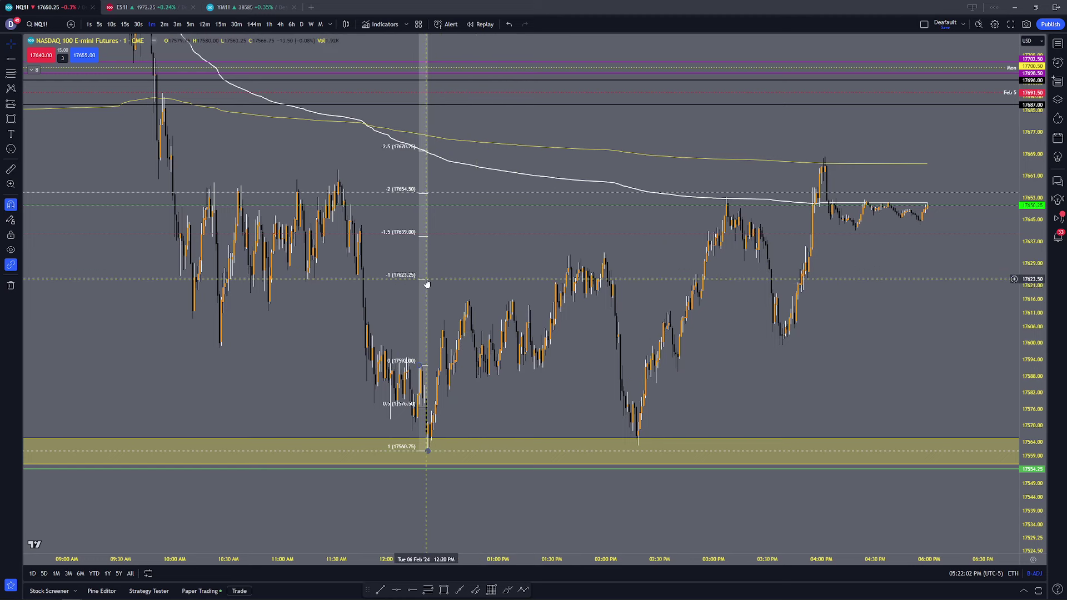
left_click(445, 590)
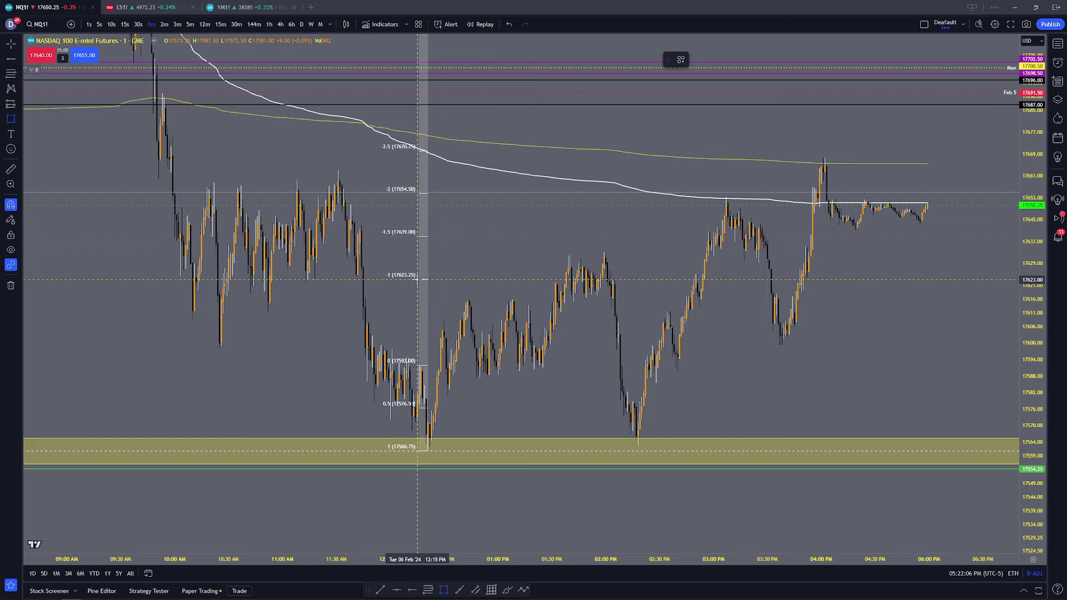
left_click_drag(418, 279, 639, 236)
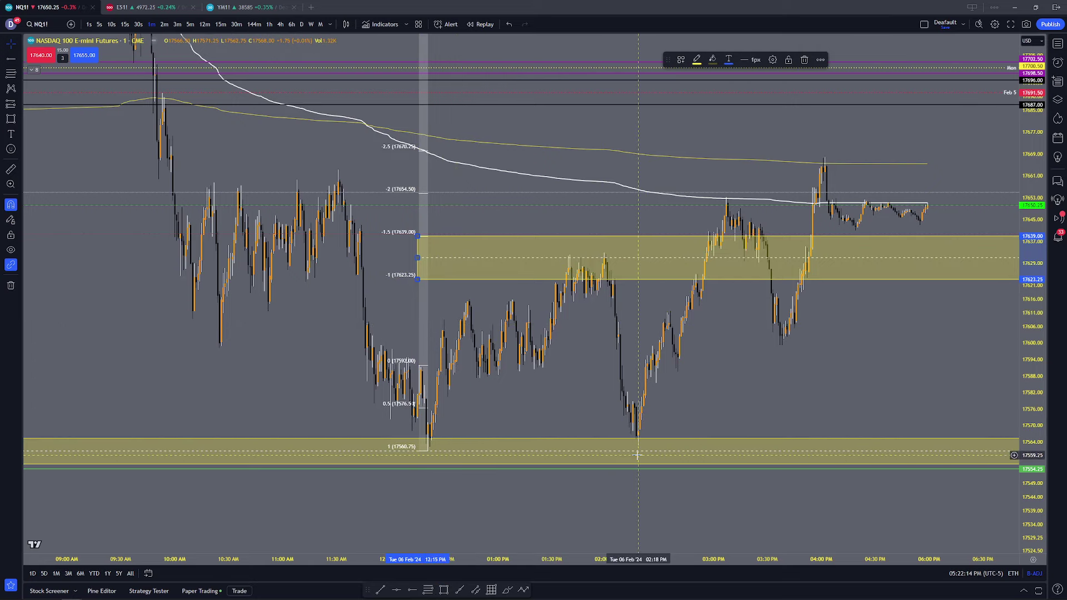
Step: Add a second Fib projection at the 02:15 PM low, anchored from 17562.75 up to 17578.75
scroll(531, 455, "up", 3)
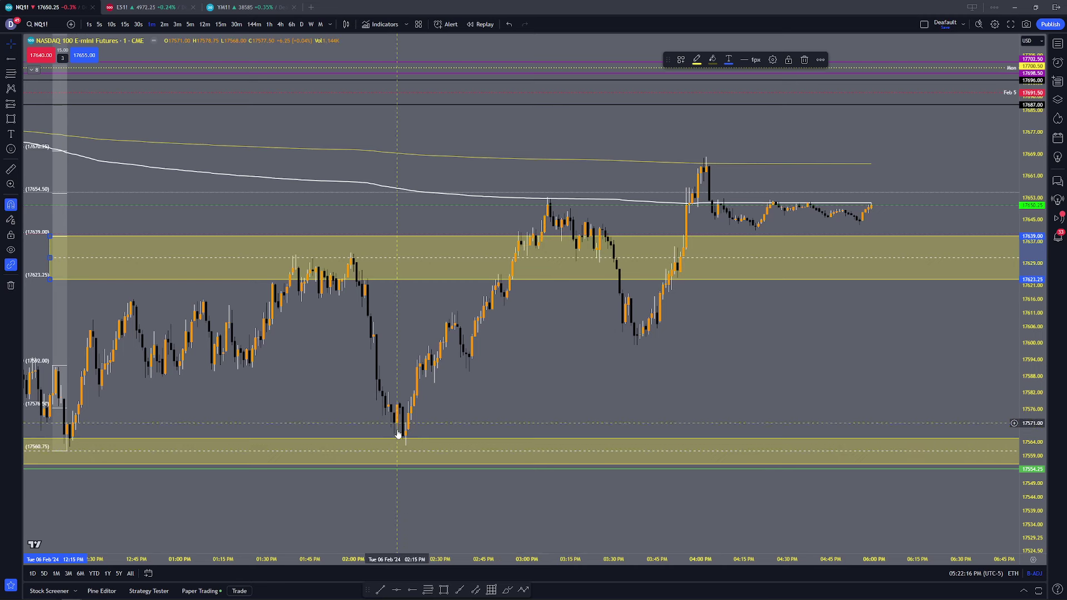
key("alt+f")
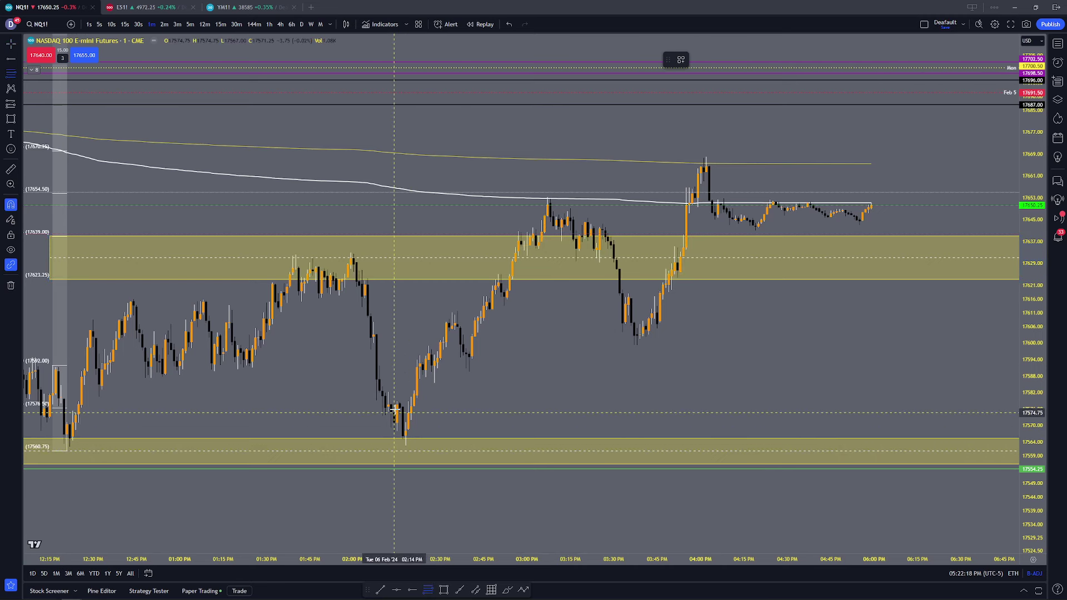
left_click(405, 451)
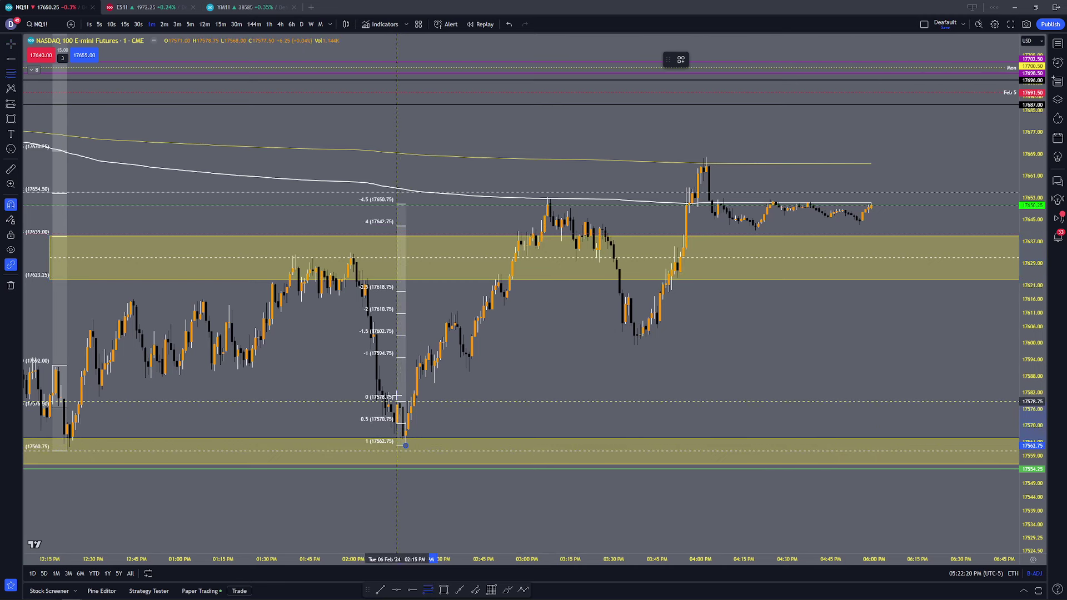
left_click(397, 400)
scroll(633, 381, "down", 3)
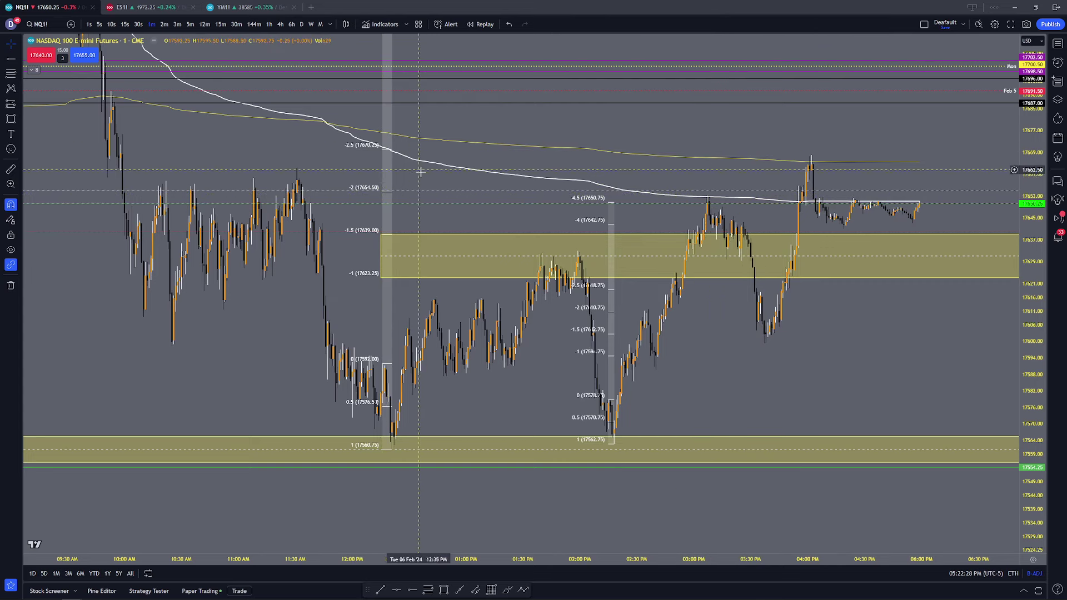
left_click(358, 153)
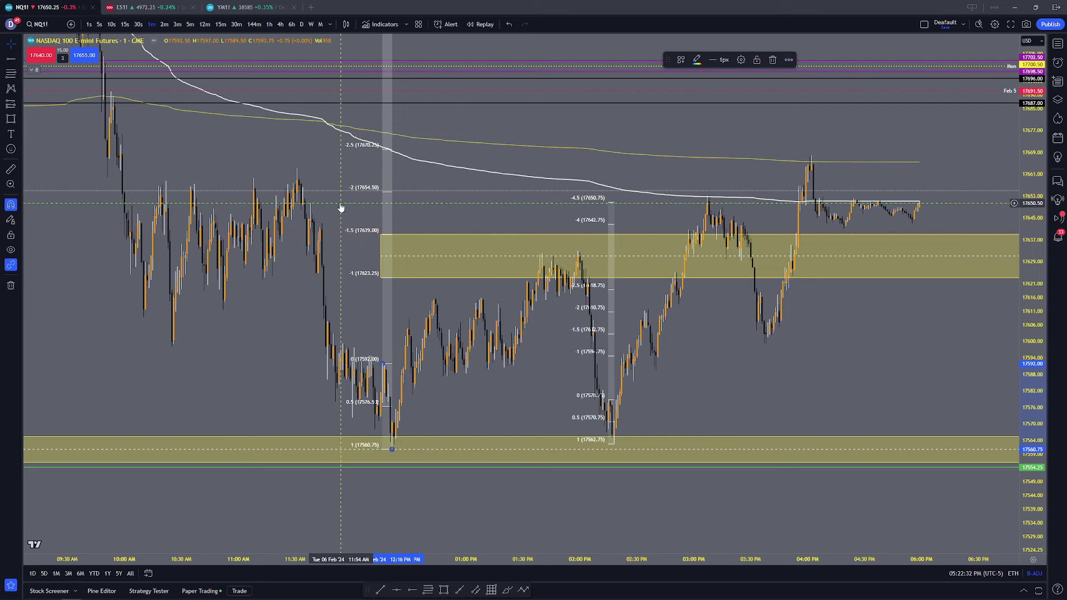
scroll(496, 306, "down", 2)
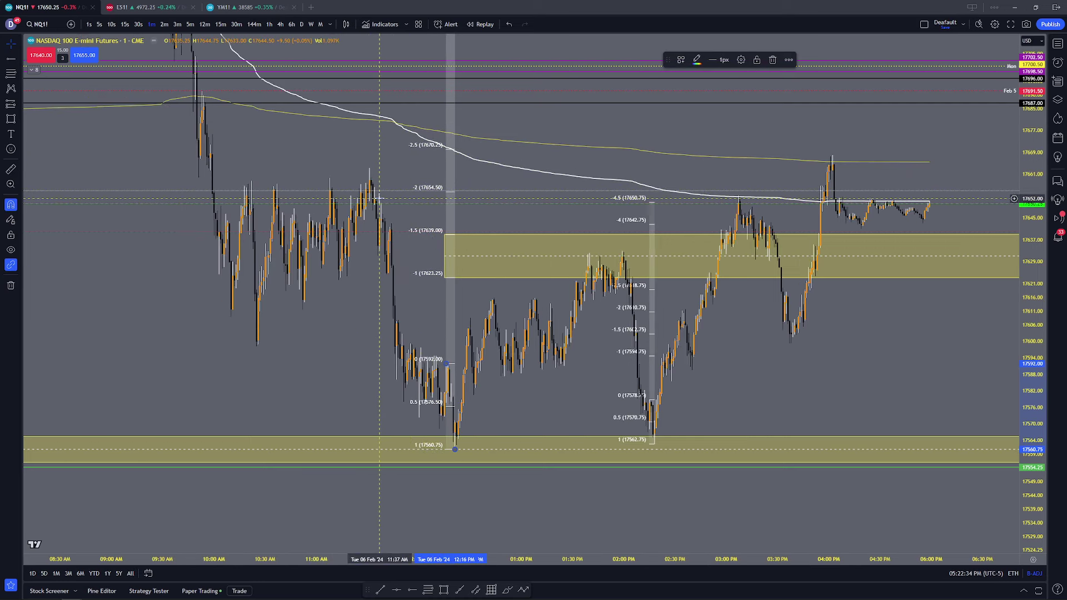
Step: Circle the candles just before the late-morning drop with the brush, level with the -1.5 projection, and remove the circle
left_click(508, 590)
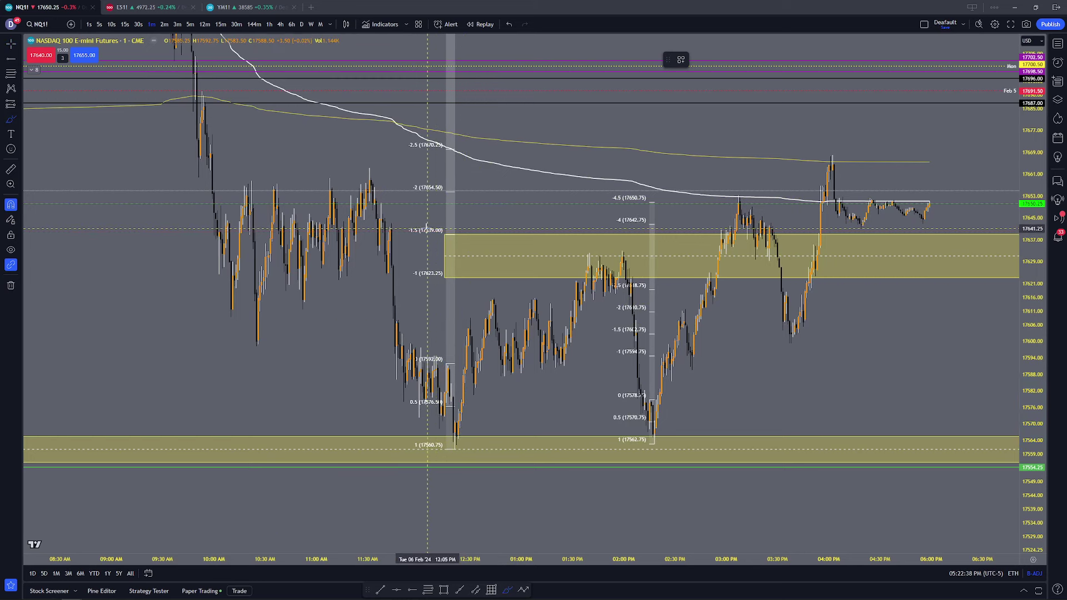
left_click_drag(395, 224, 381, 229)
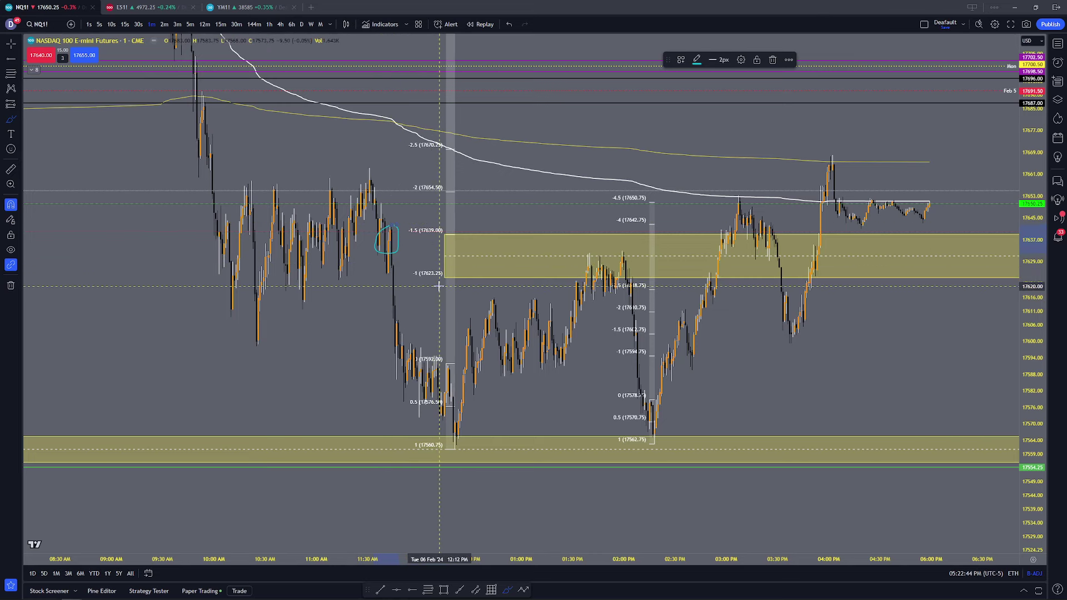
key("Delete")
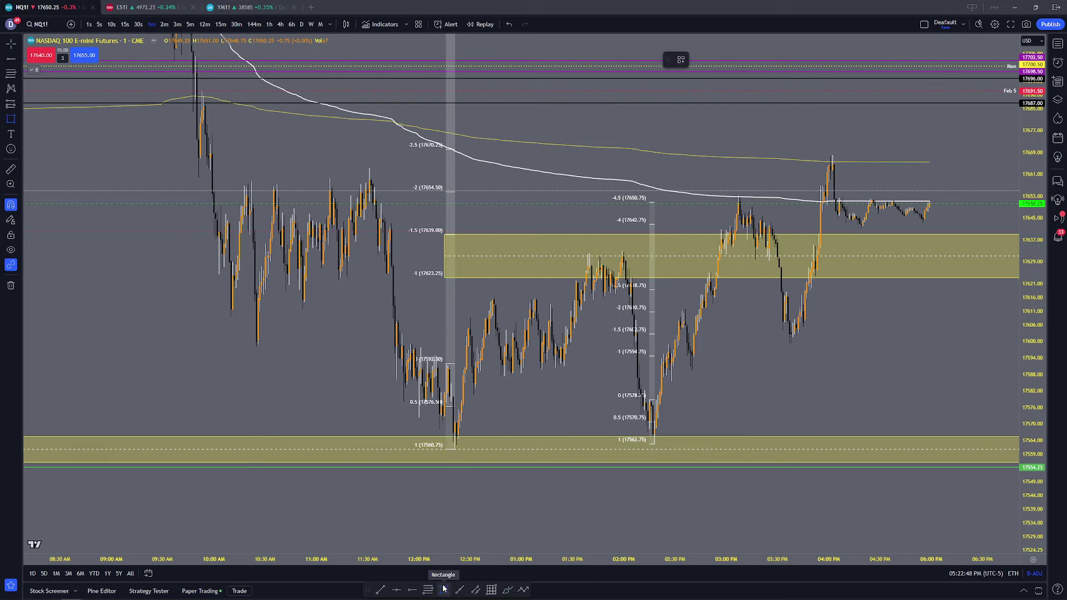
scroll(401, 279, "up", 2)
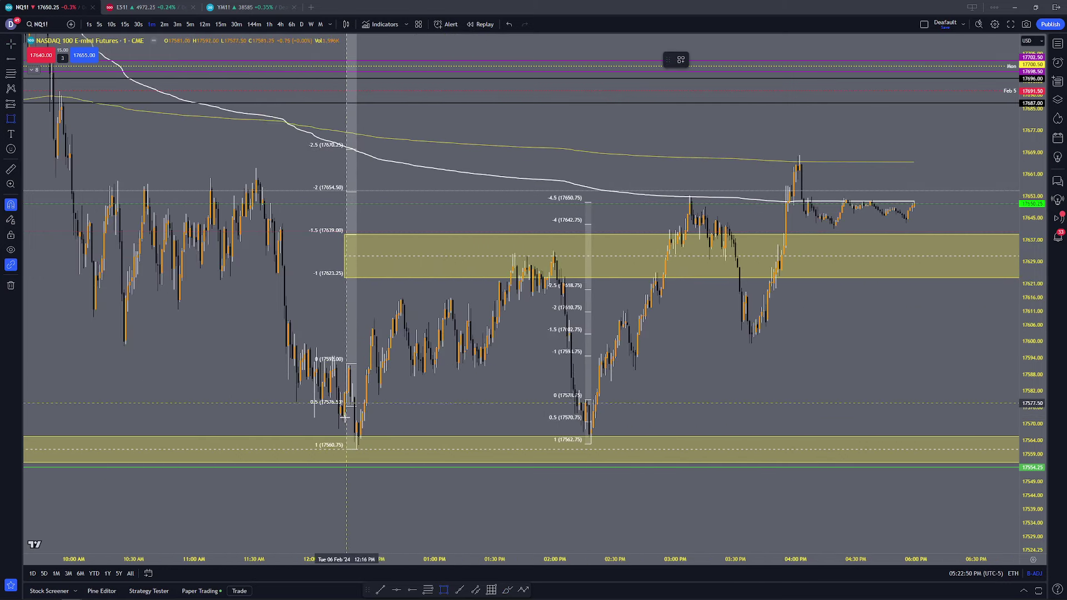
key("Escape")
Step: On the 5-minute chart, draw a right-extending rectangle at the Feb 5 low from 17583.50 to 17554.25 and delete the older narrow zone
left_click_drag(198, 341, 705, 331)
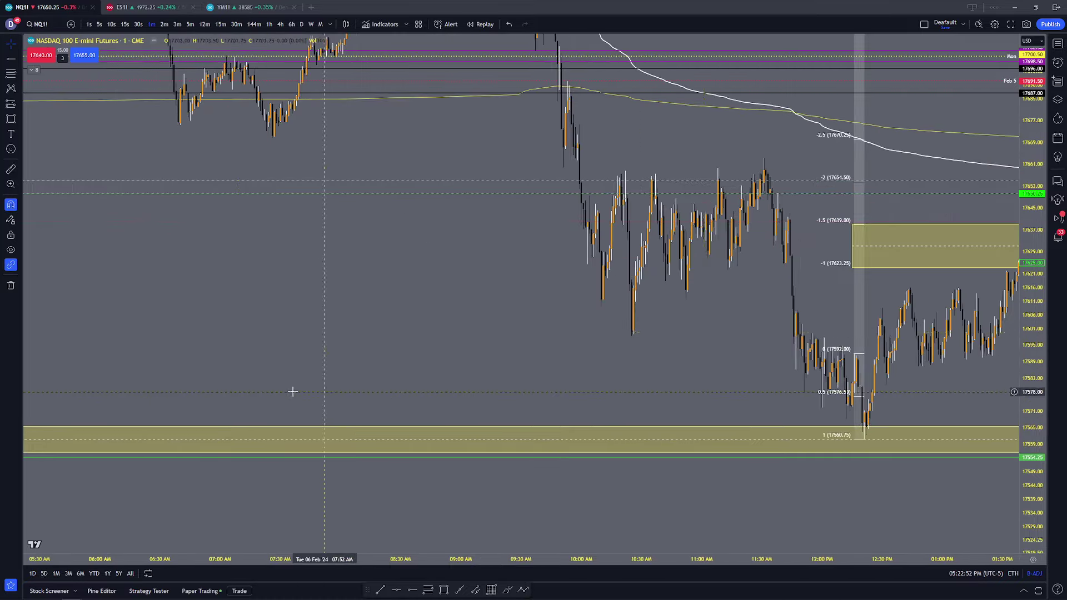
left_click_drag(293, 392, 489, 297)
scroll(416, 319, "down", 2)
left_click_drag(416, 319, 497, 259)
left_click(190, 25)
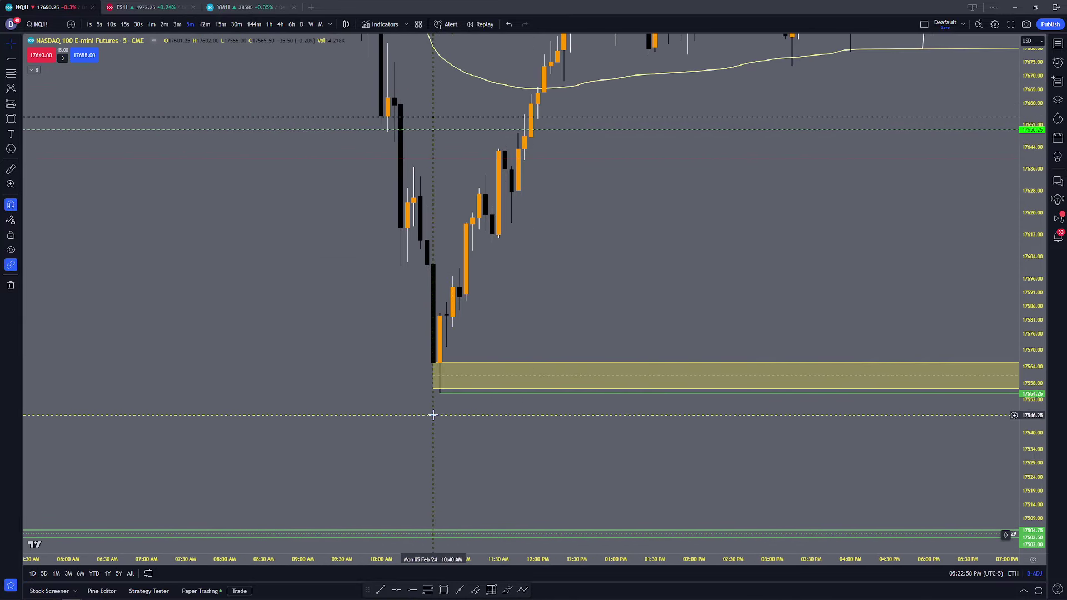
left_click(443, 590)
left_click(439, 313)
left_click(439, 393)
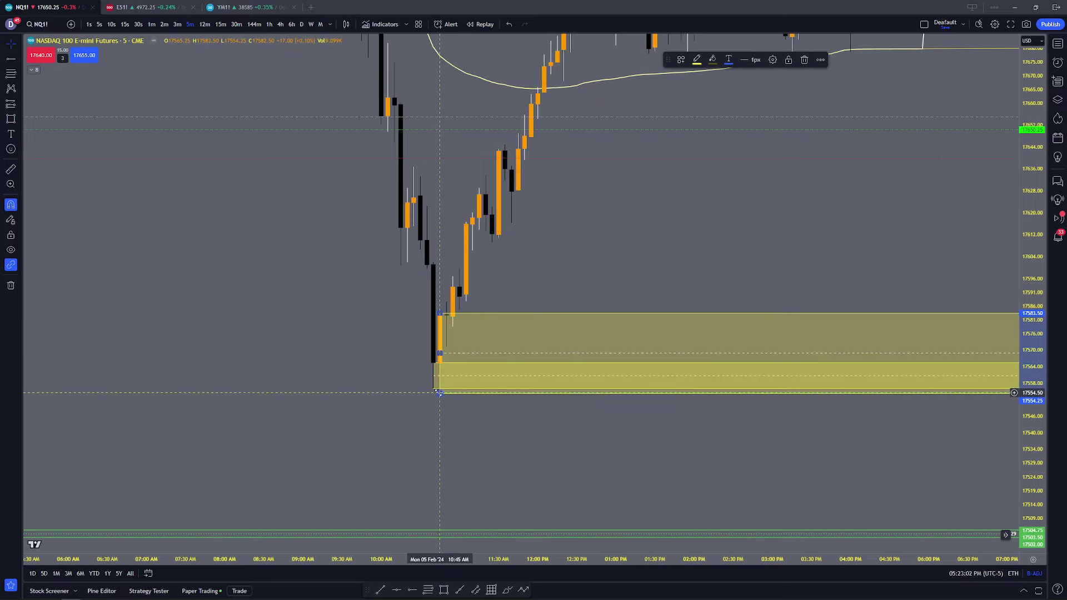
left_click(433, 377)
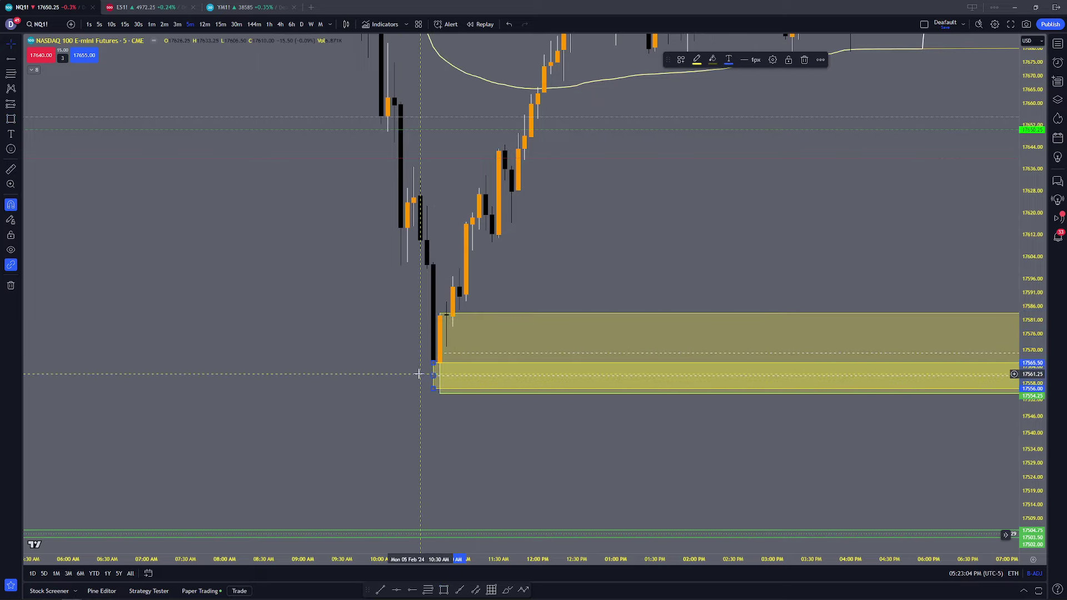
key("Delete")
Step: Raise the new demand rectangle's upper edge to 17602.00 and start it at the 10:40 AM candle
left_click_drag(440, 313, 434, 262)
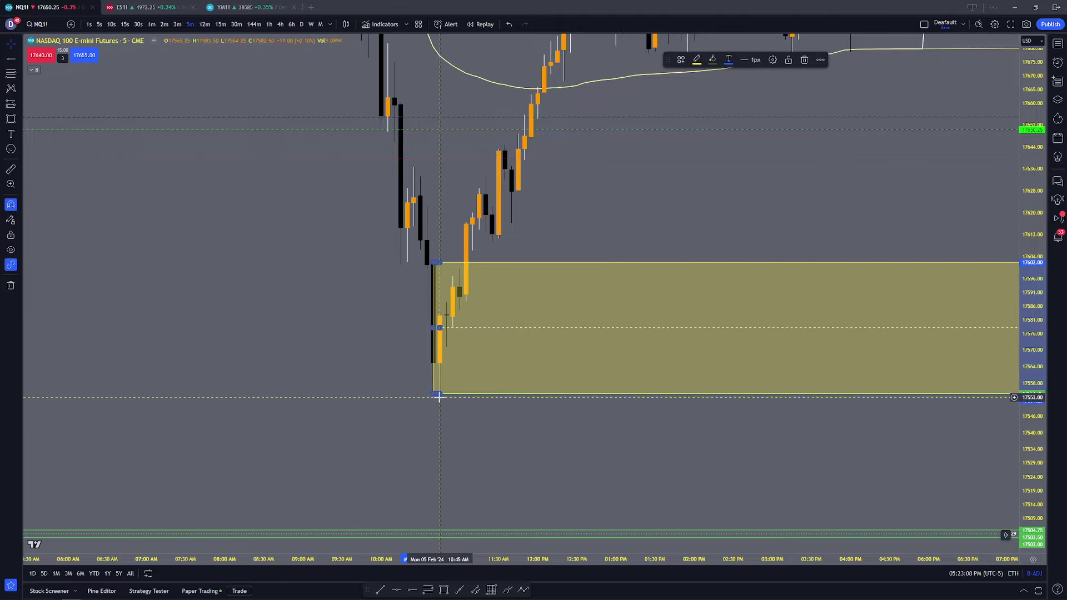
left_click(438, 419)
left_click_drag(792, 437, 178, 417)
scroll(882, 431, "down", 5)
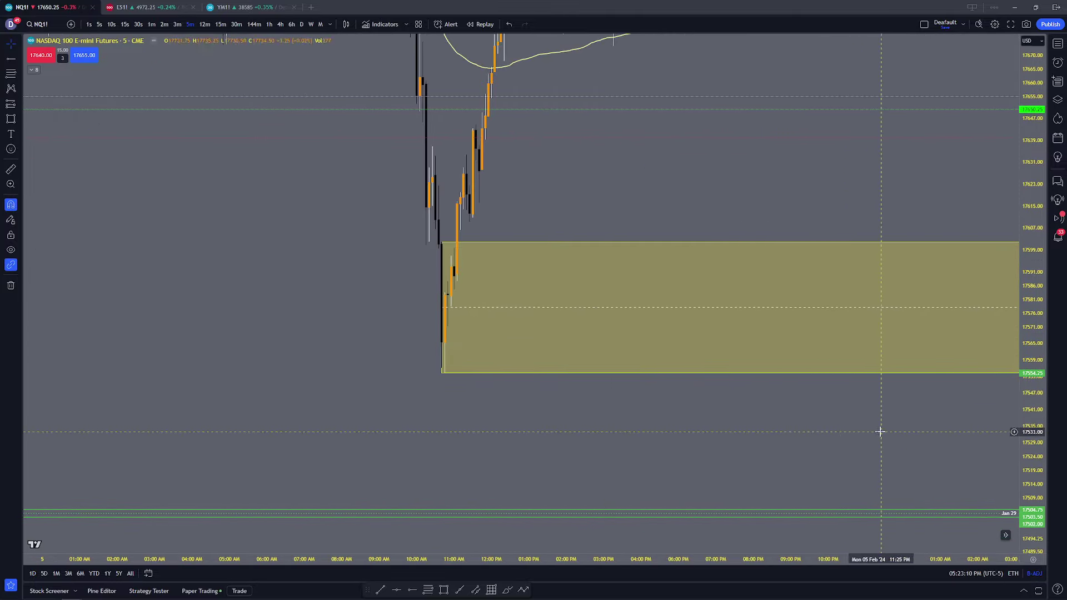
left_click_drag(881, 431, 106, 418)
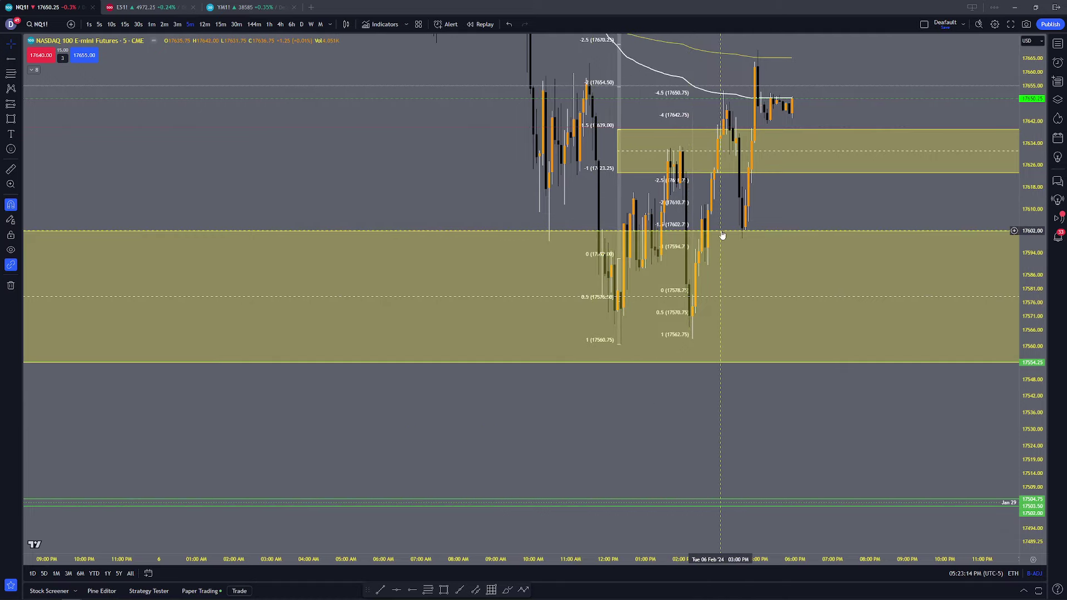
Step: Lower the Feb 5 demand rectangle's upper edge to about 17565.50
left_click(690, 364)
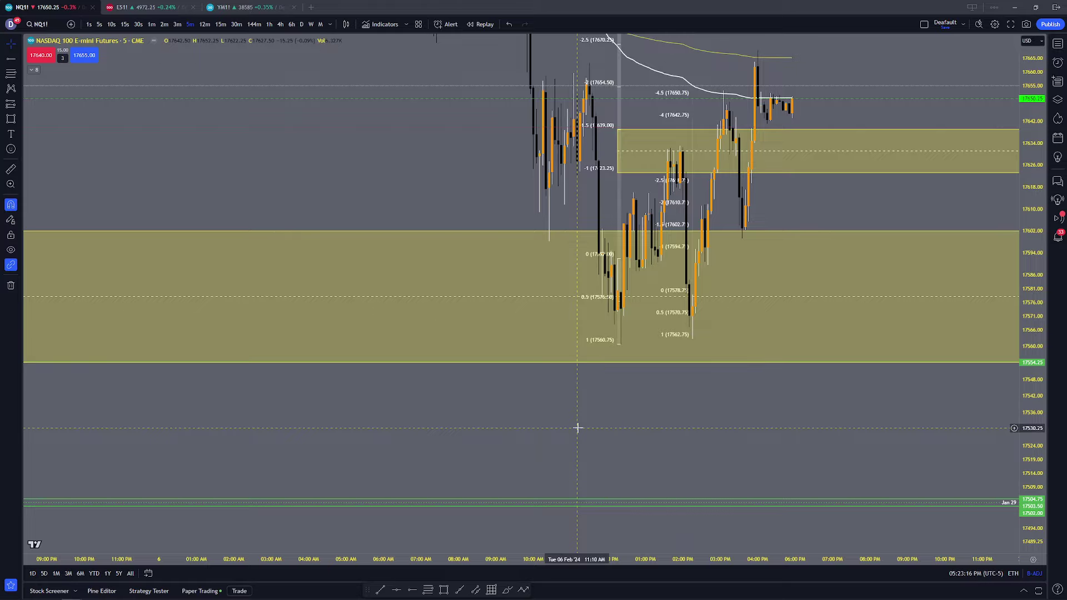
scroll(428, 398, "down", 4)
left_click_drag(318, 231, 319, 332)
left_click(321, 380)
scroll(322, 380, "up", 2)
left_click_drag(281, 391, 532, 391)
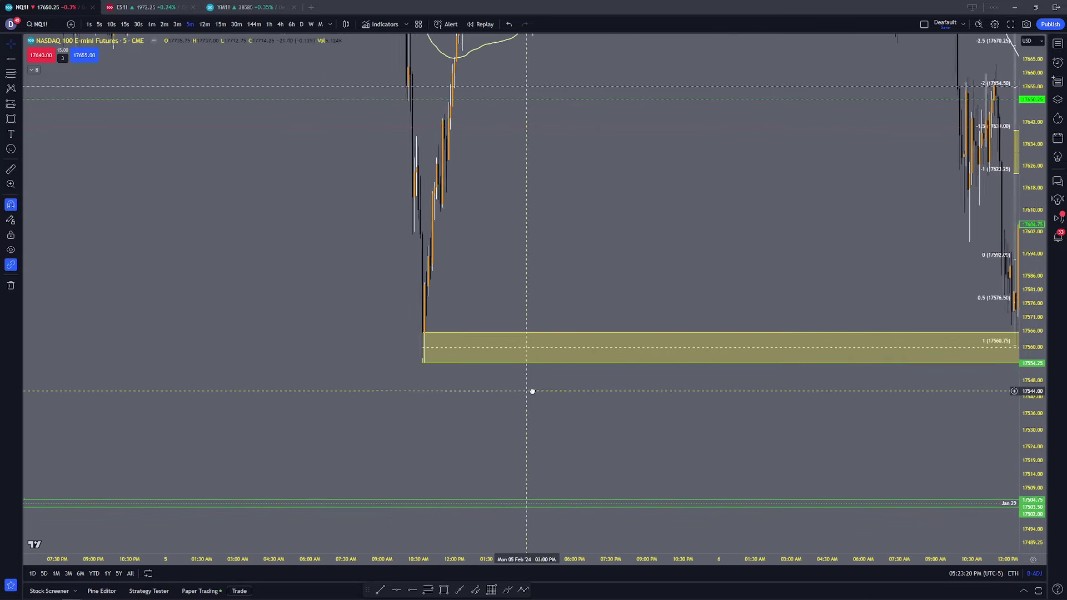
scroll(265, 381, "up", 4)
left_click_drag(47, 350, 295, 345)
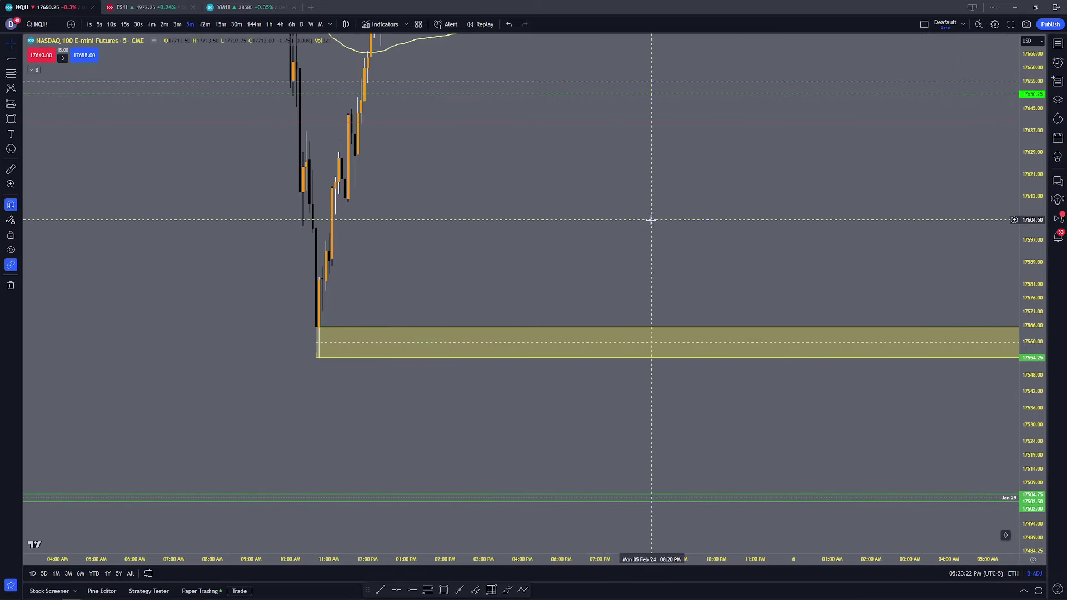
Step: At the late-morning Feb 6 peak, draw a thin right-extending rectangle between 17655.50 and 17657.75 and a horizontal ray at 17663.25
left_click_drag(687, 223, 391, 364)
left_click_drag(798, 375, 334, 363)
scroll(502, 352, "up", 3)
left_click_drag(519, 354, 599, 374)
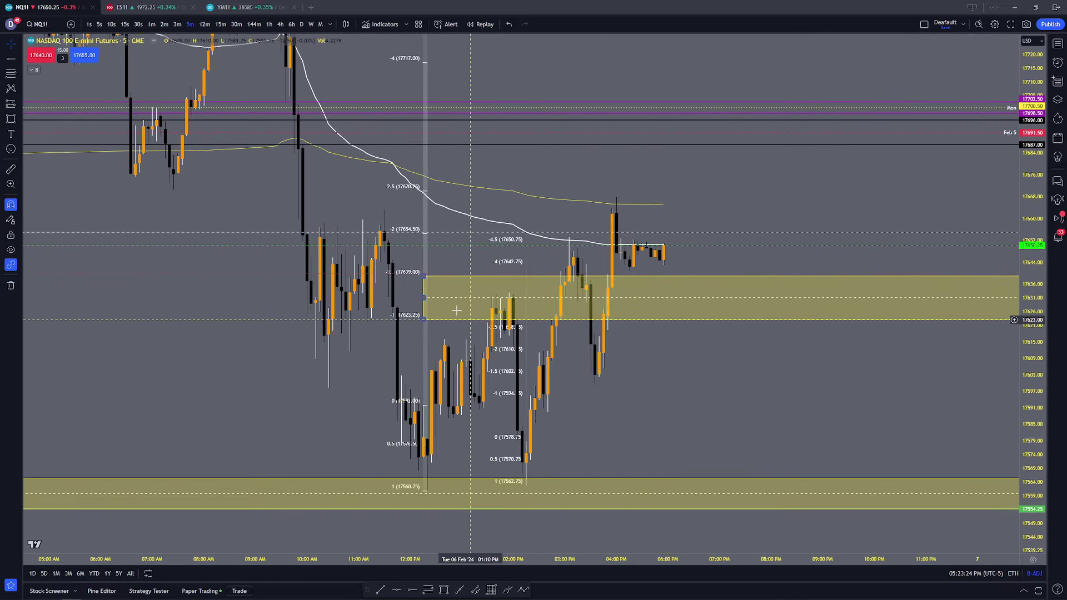
left_click(447, 591)
left_click_drag(380, 231, 384, 224)
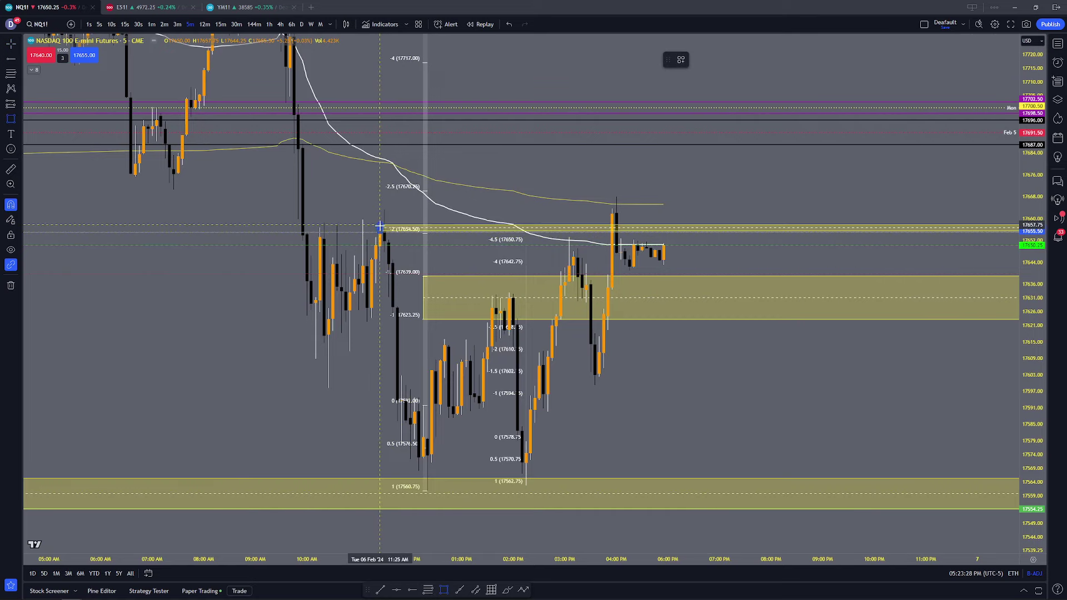
left_click(414, 590)
left_click(384, 209)
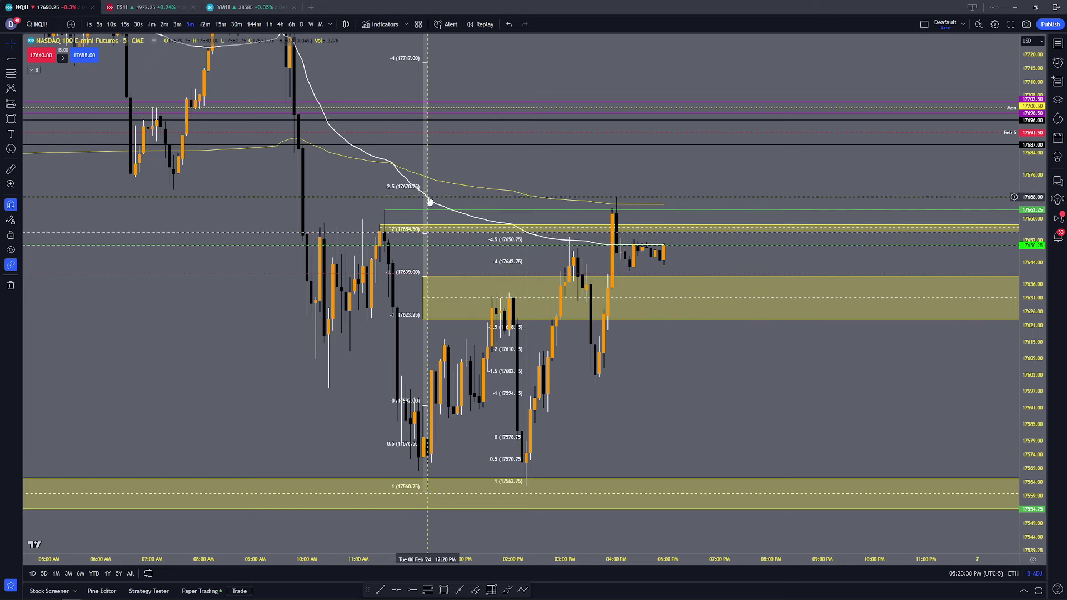
Step: On the 3-minute chart, resize the late-morning supply rectangle to span from 17663.25 down to about 17657.75
left_click(176, 24)
scroll(252, 174, "down", 4)
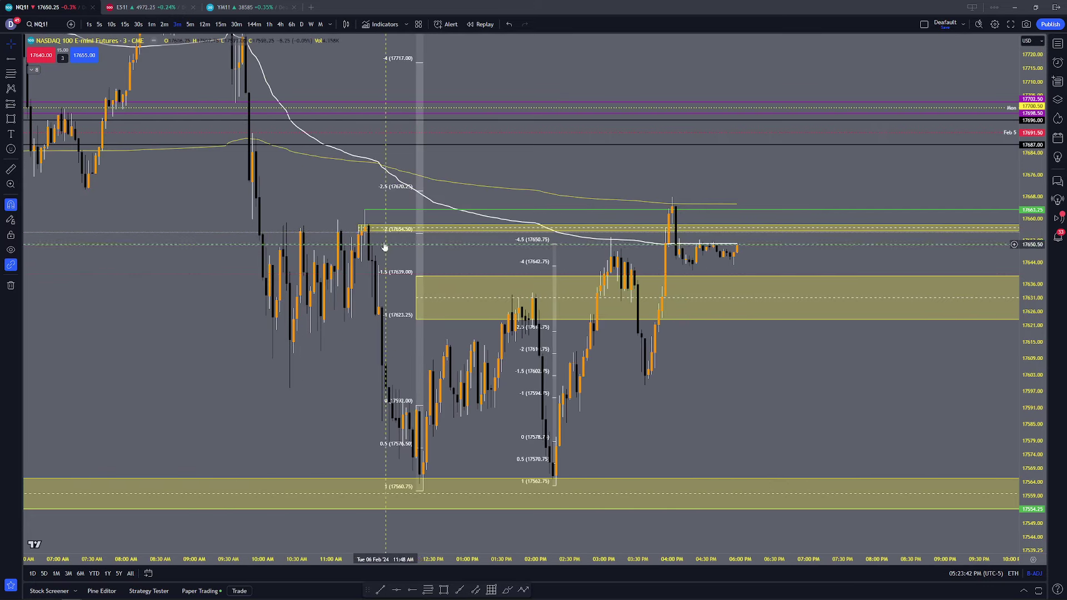
left_click_drag(361, 223, 360, 213)
left_click(359, 184)
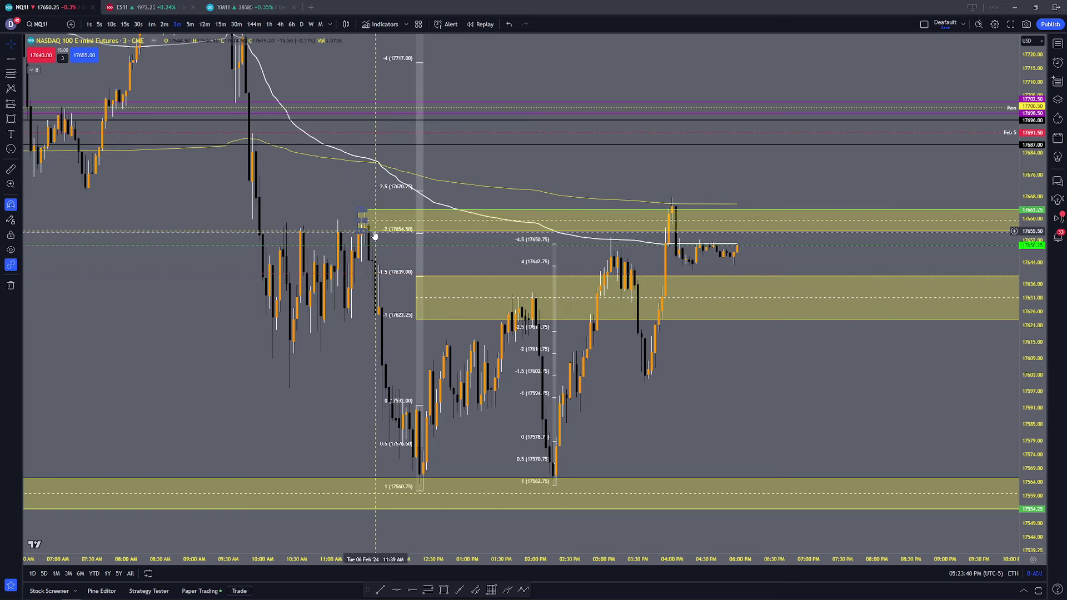
left_click_drag(361, 229, 361, 222)
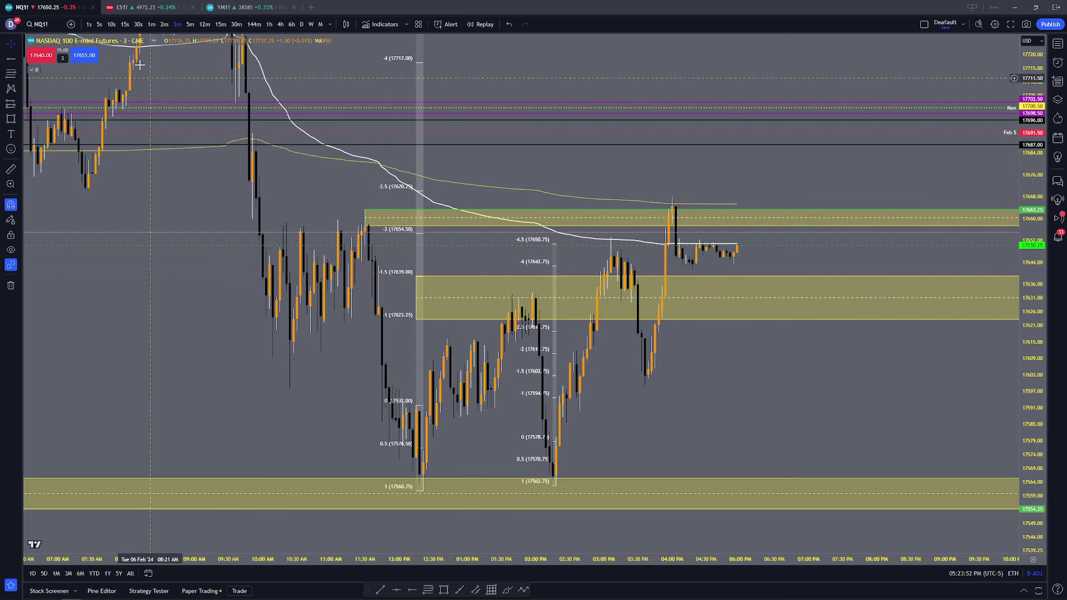
Step: On the 1-minute chart, raise the supply rectangle's lower edge to about 17658.75
left_click(151, 24)
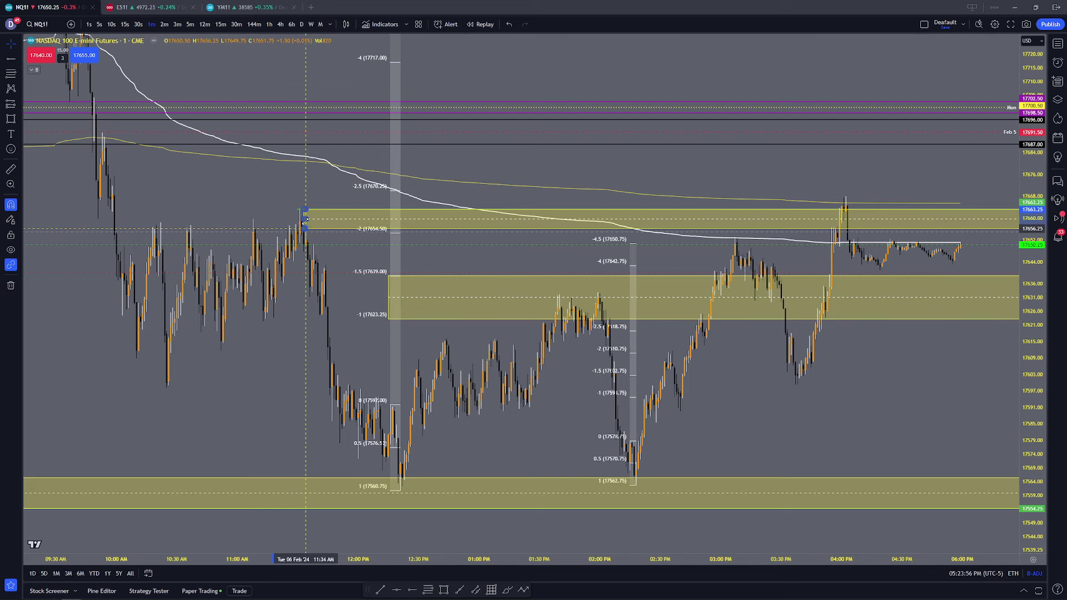
left_click_drag(300, 225, 300, 221)
scroll(912, 206, "up", 2)
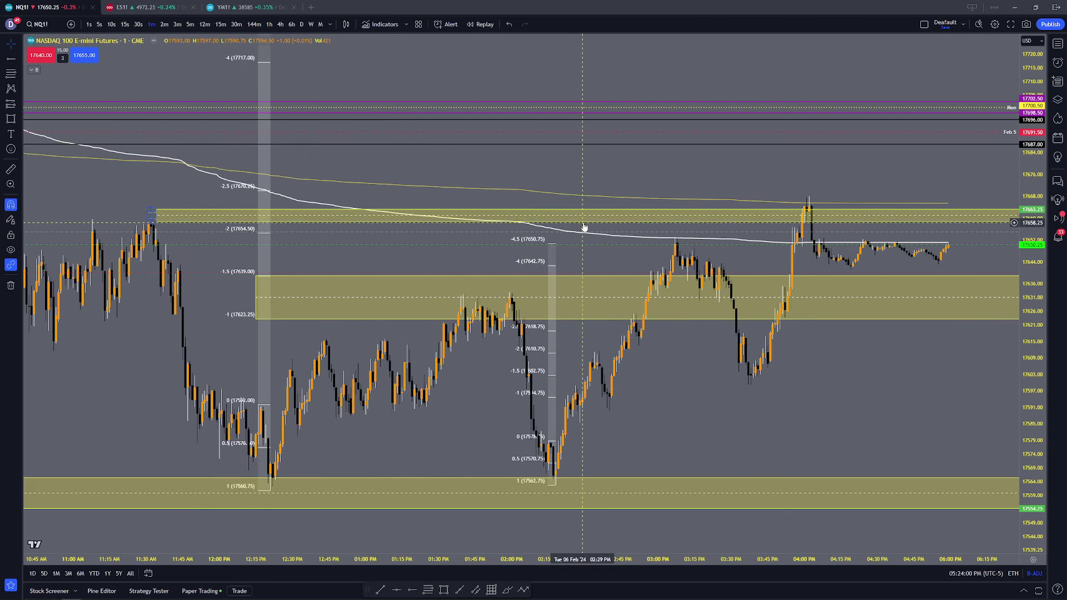
Step: Place a 3-contract sell limit order at 17661.00 with stop loss 17669.50 and take profit 17641.25, and cancel it
right_click(160, 194)
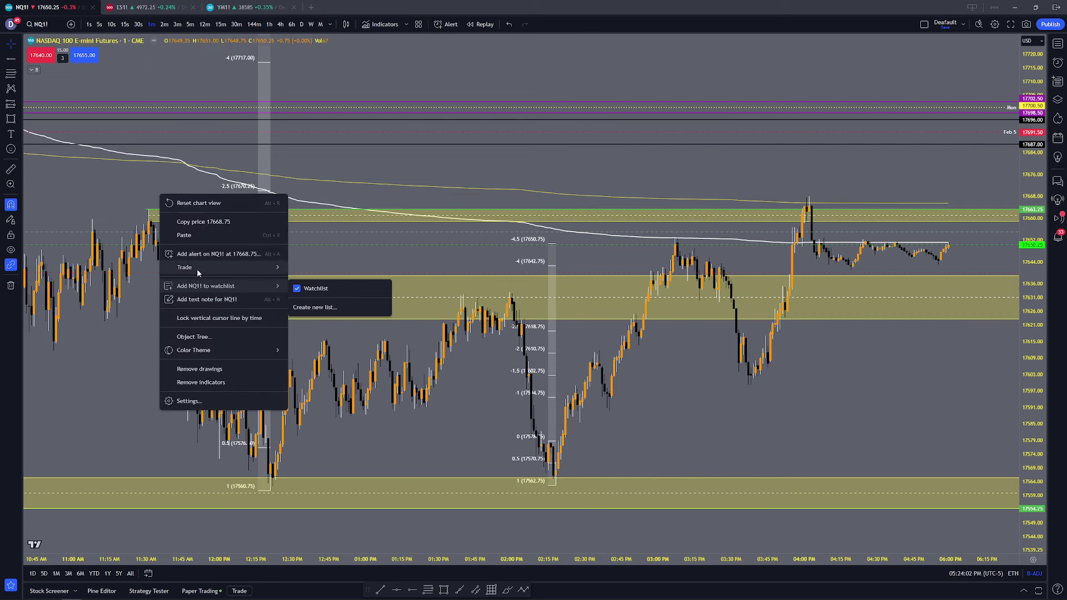
mouse_move(197, 269)
left_click(322, 271)
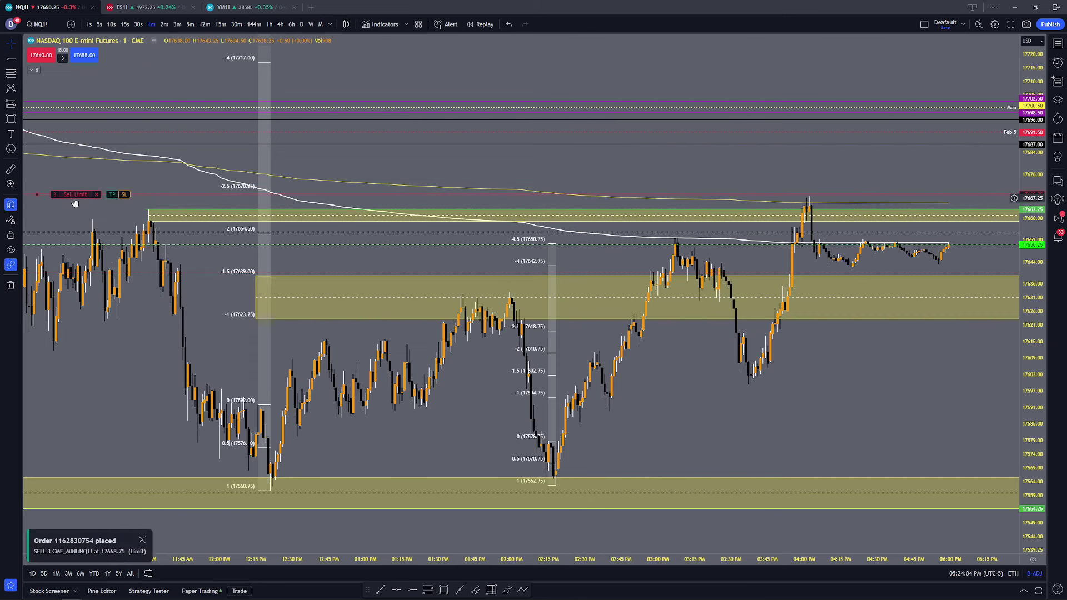
left_click_drag(75, 196, 131, 207)
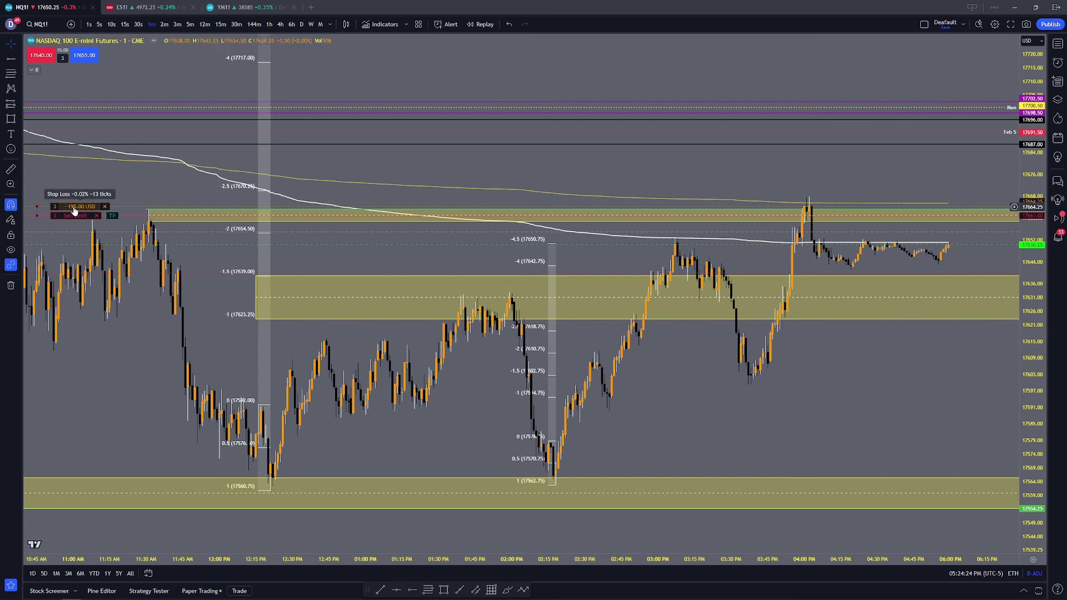
left_click_drag(74, 210, 127, 272)
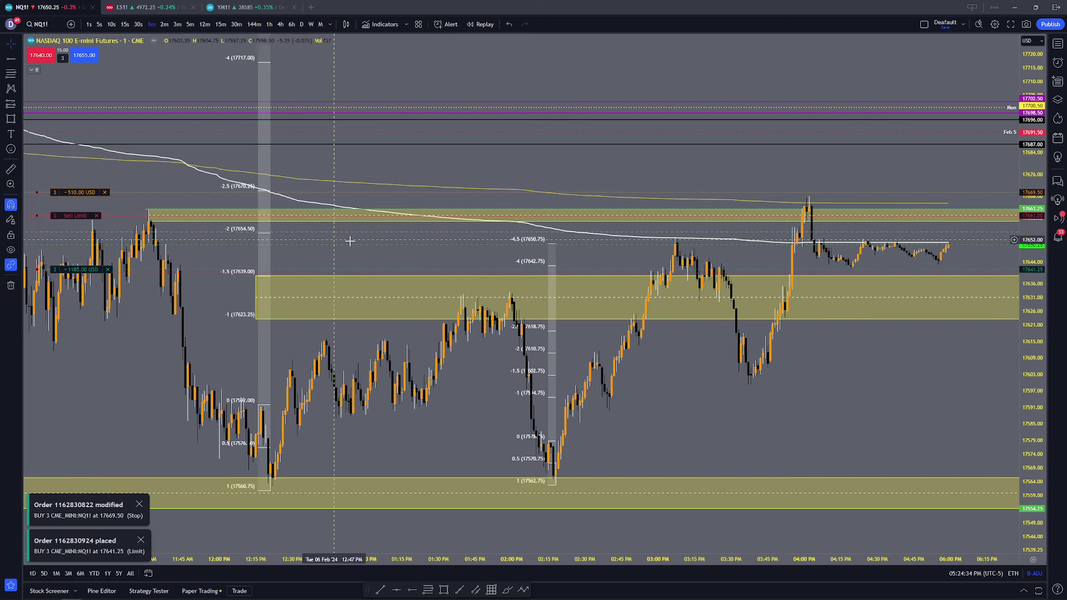
left_click(96, 216)
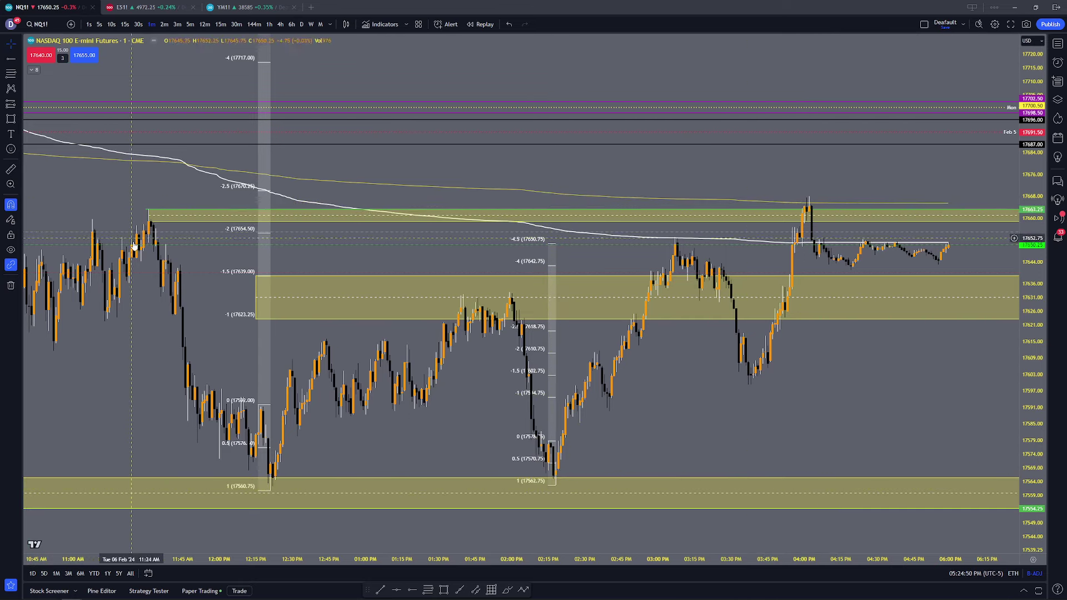
Step: On the 15-second chart, draw a Fib retracement from the swing high at 17668.00 just after 4:00 PM down to 17660.25
scroll(578, 429, "up", 4)
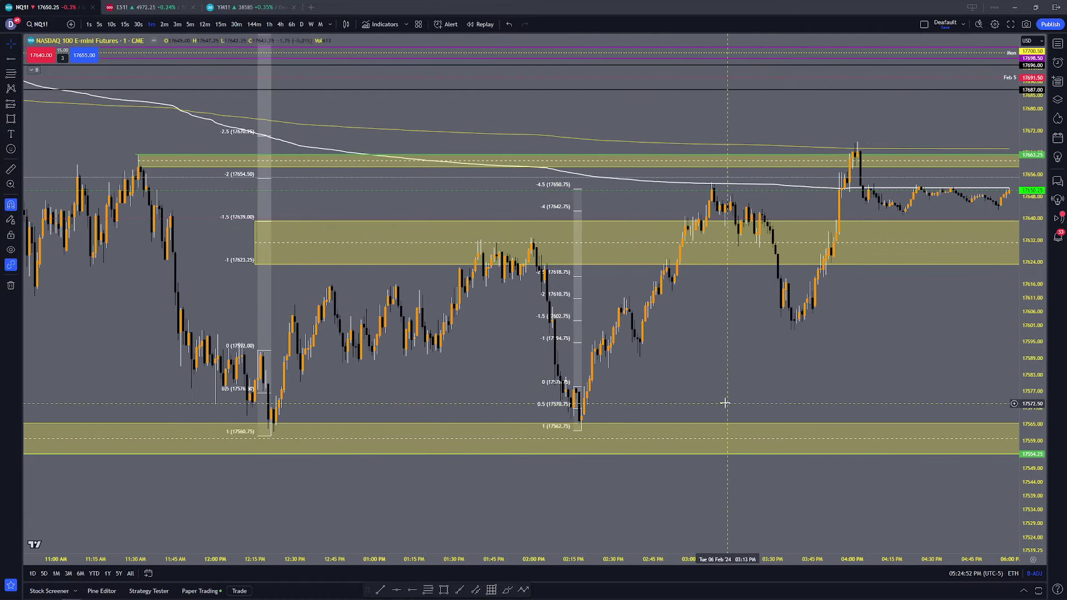
left_click_drag(725, 403, 672, 398)
scroll(610, 405, "up", 1)
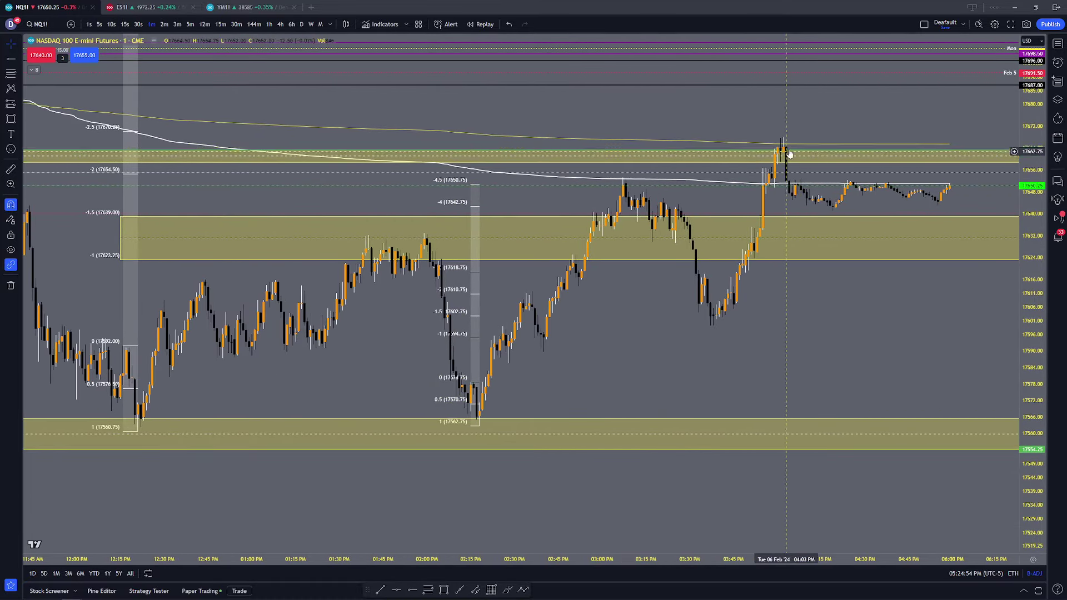
scroll(789, 154, "up", 3)
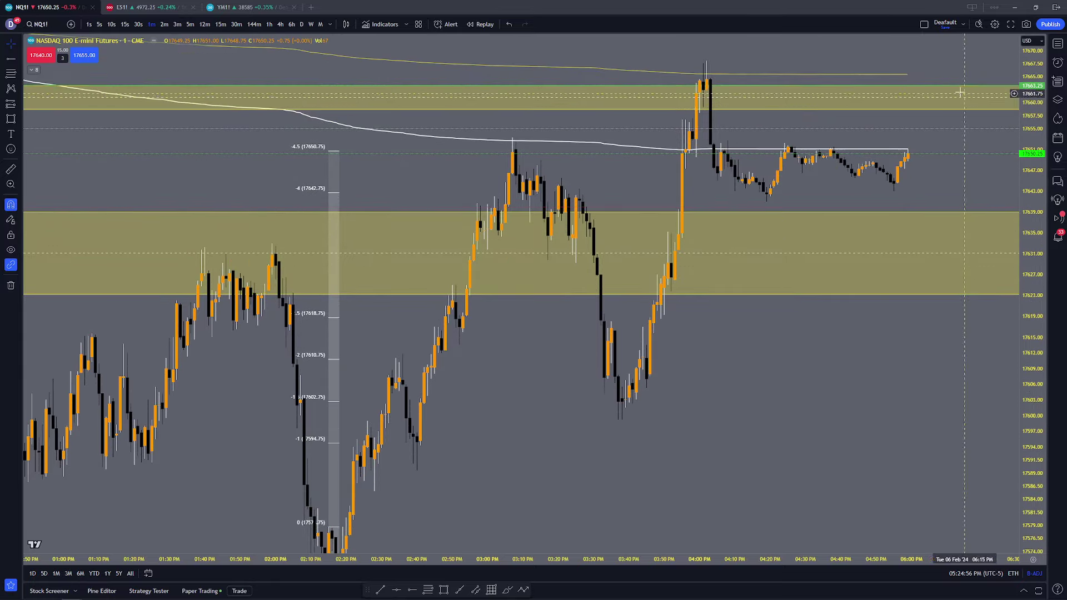
scroll(745, 269, "up", 4)
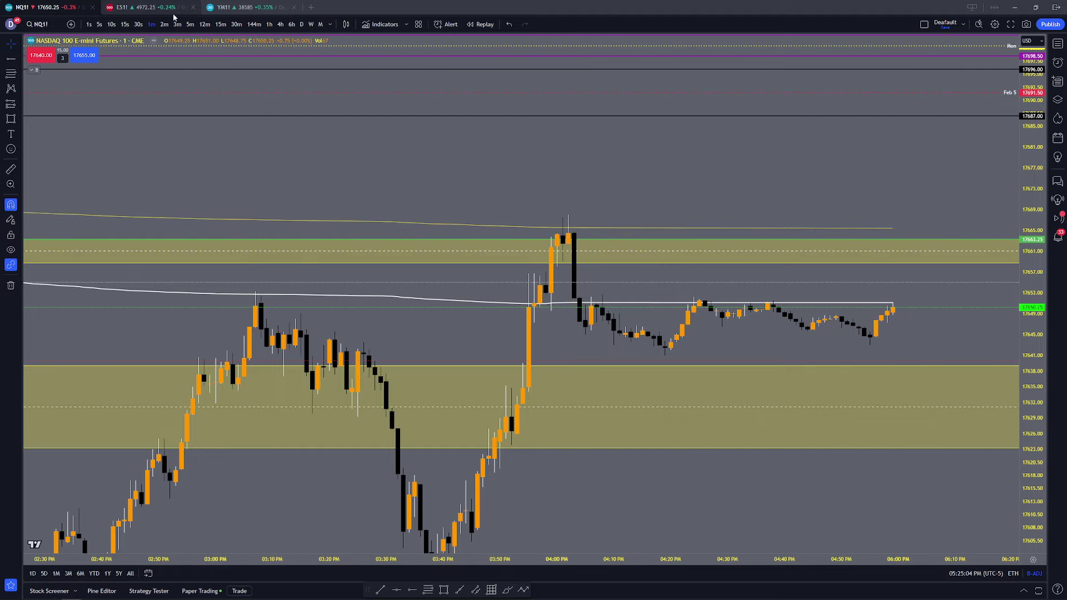
left_click(125, 25)
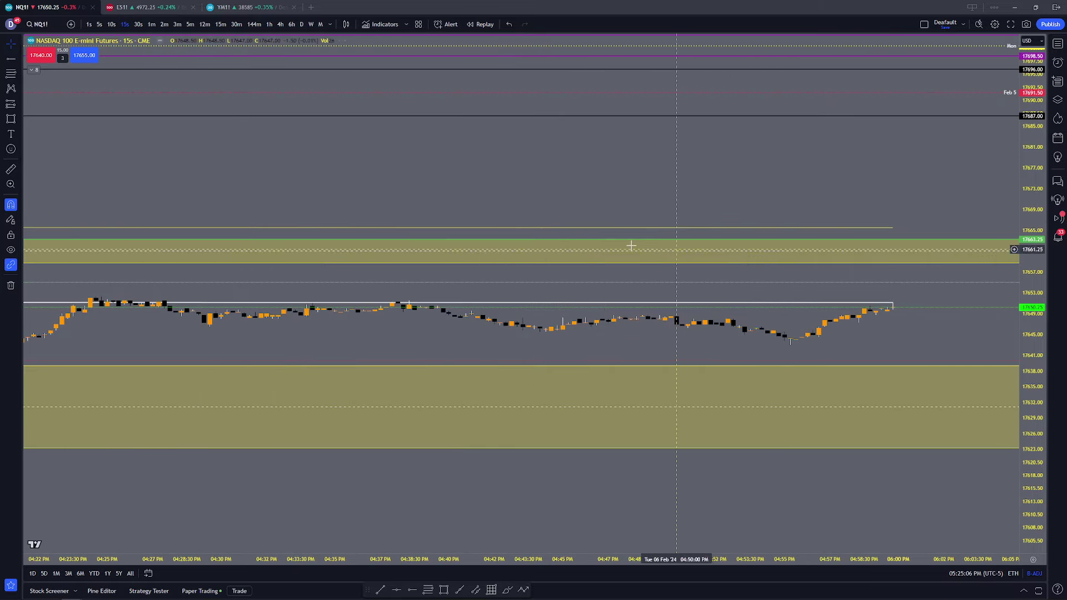
left_click_drag(1041, 363, 1041, 89)
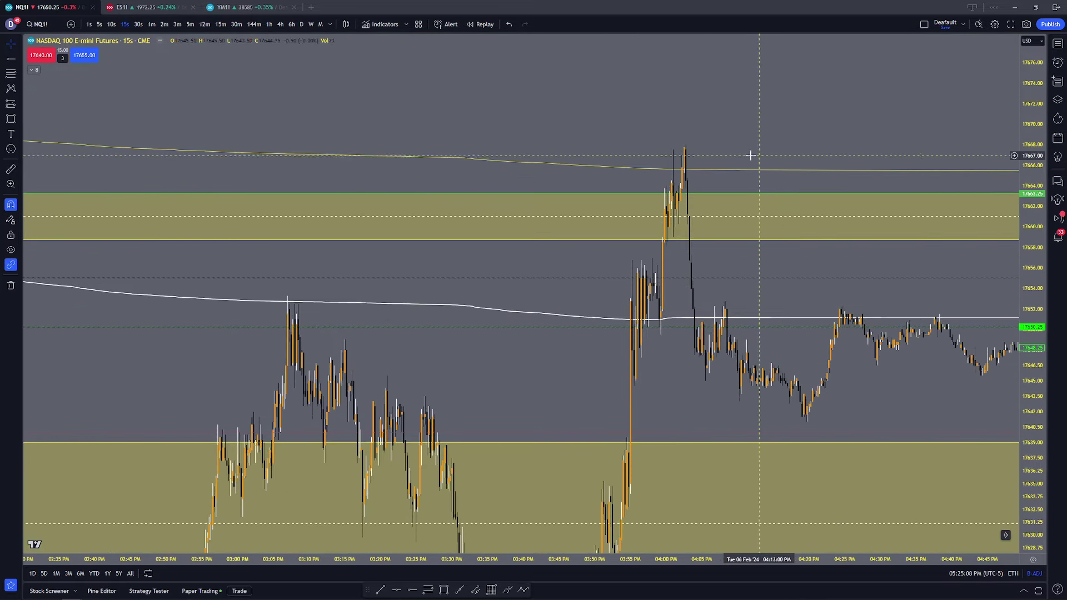
scroll(634, 165, "up", 9)
left_click_drag(412, 151, 611, 255)
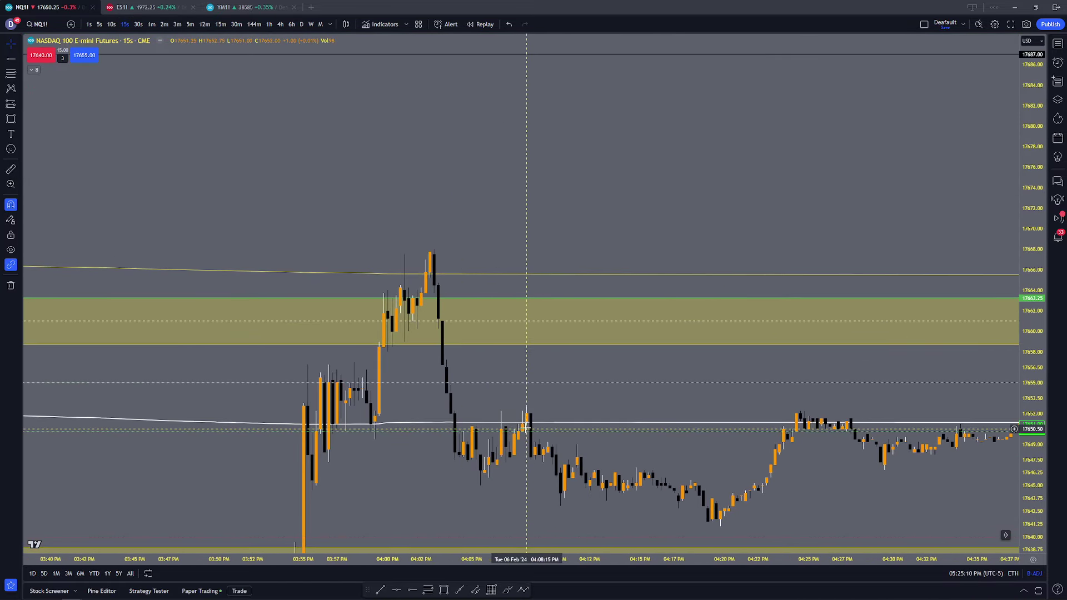
left_click_drag(517, 229, 556, 221)
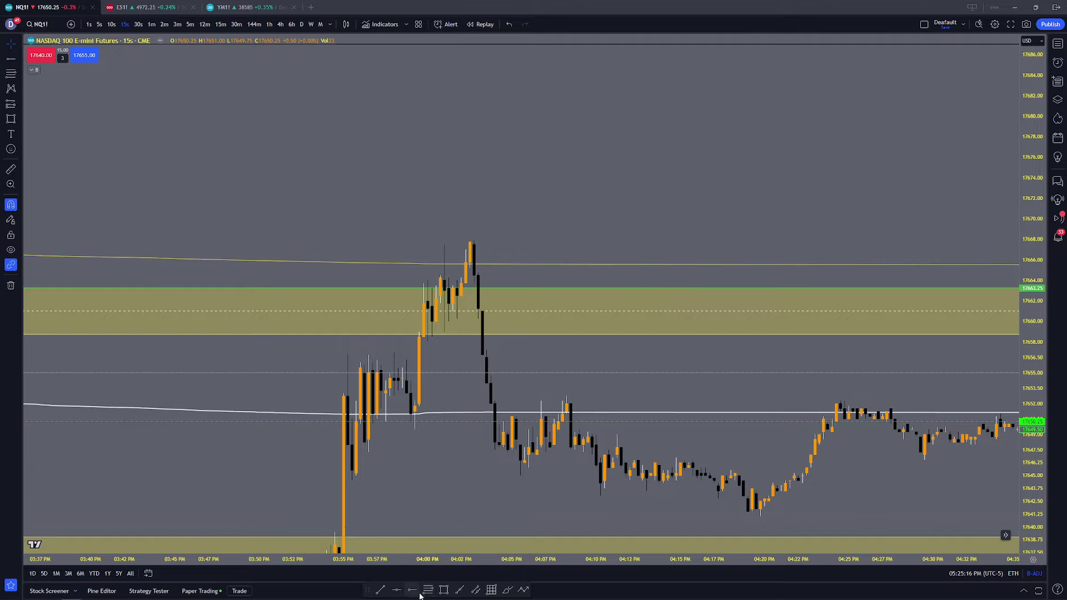
key("alt+f")
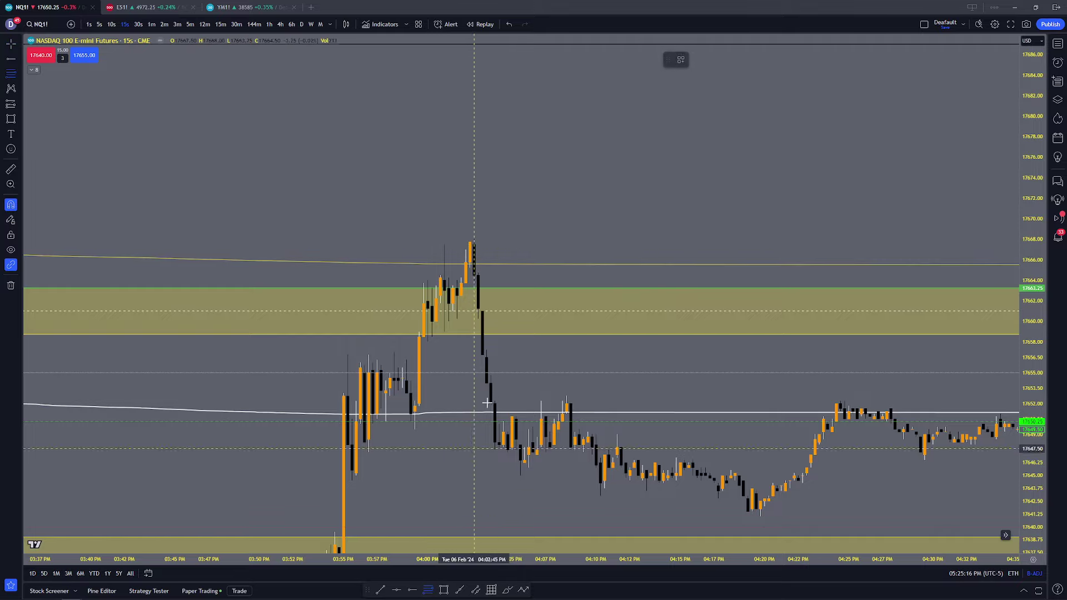
left_click(474, 239)
left_click(457, 318)
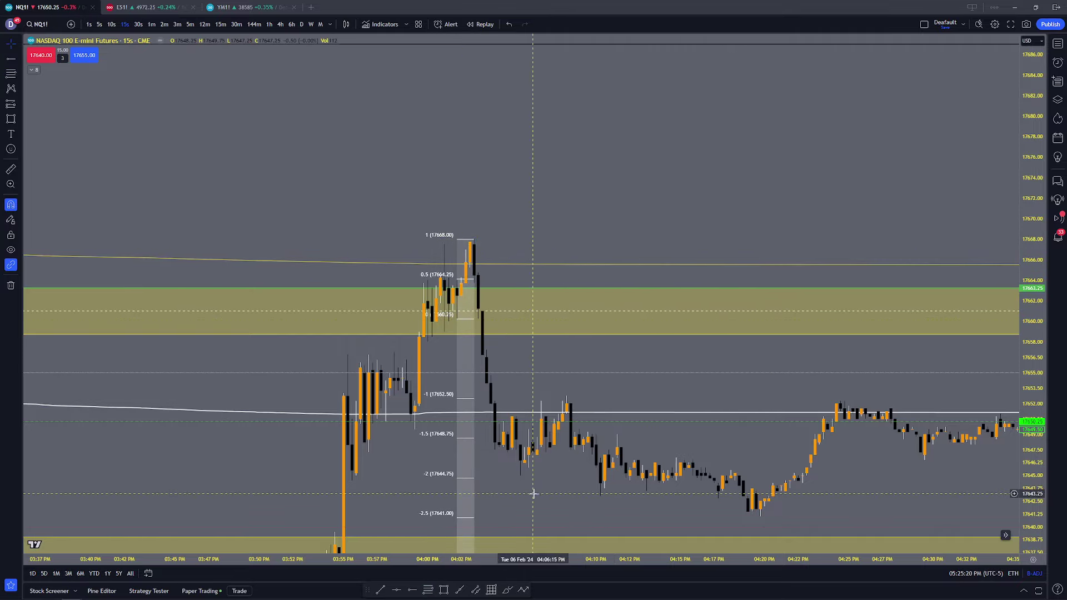
Step: Circle three pullback lows between about 3:53 and 3:59 PM with the brush beside the Fib targets, and undo the marks
left_click_drag(533, 494, 507, 398)
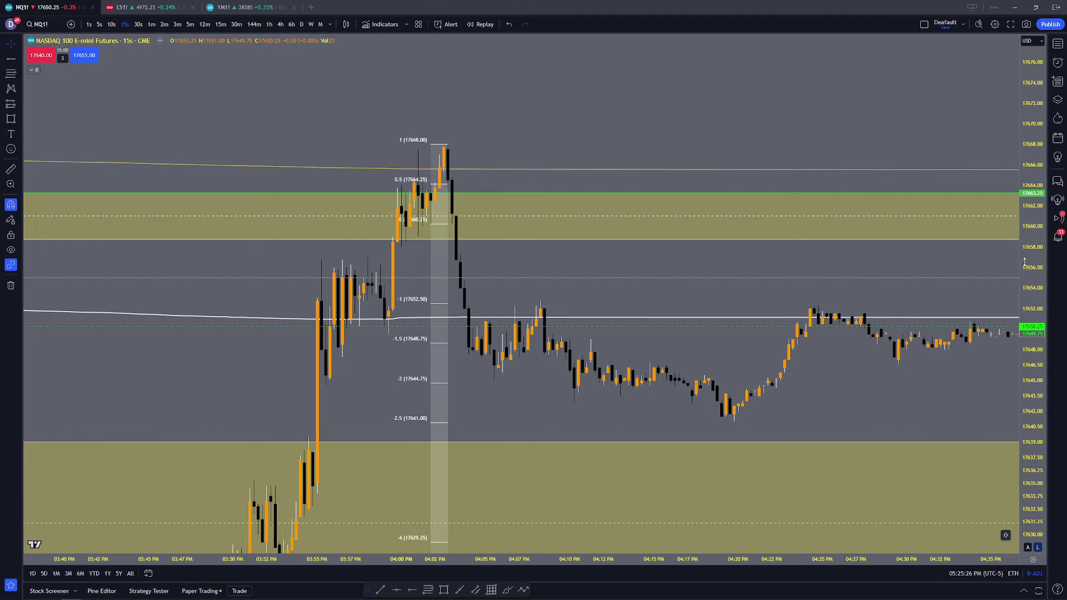
left_click_drag(1024, 261, 1024, 275)
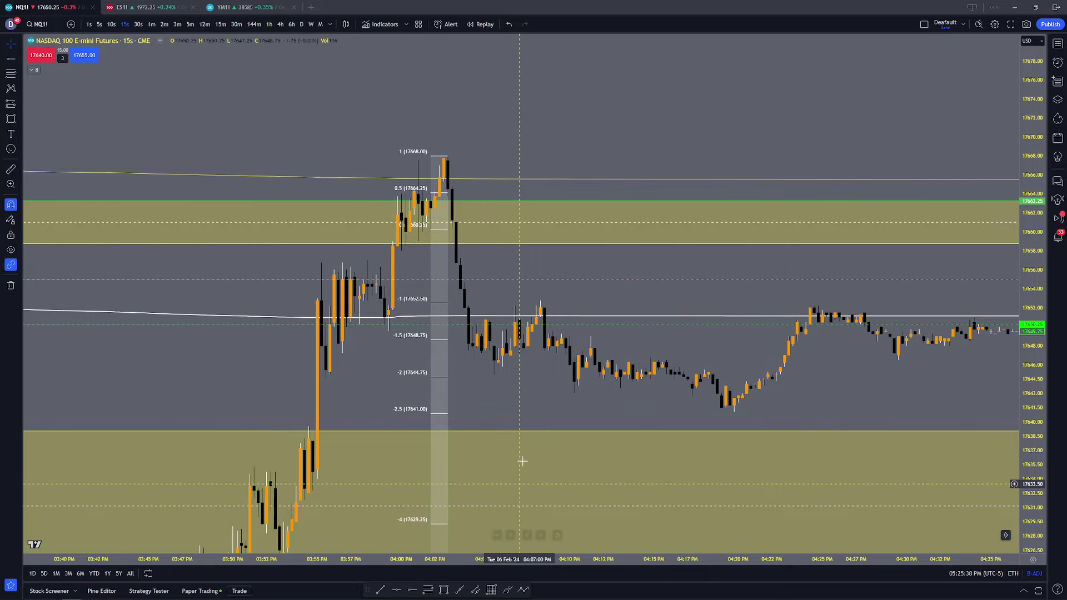
left_click_drag(527, 388, 488, 246)
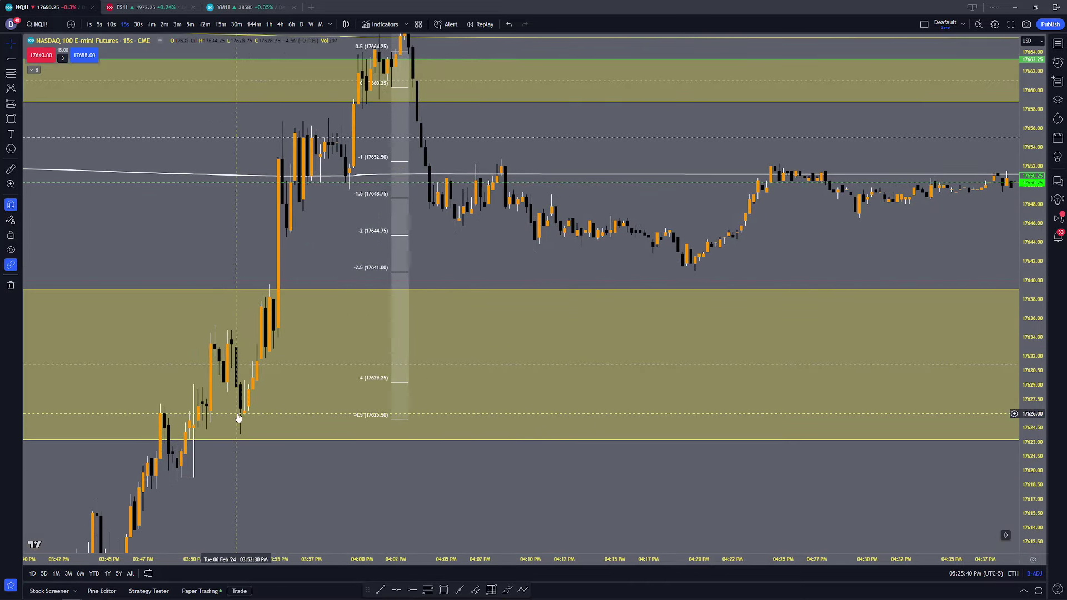
left_click(507, 590)
mouse_move(272, 392)
left_mouse_down()
mouse_move(216, 414)
mouse_move(274, 422)
mouse_move(277, 393)
left_mouse_up()
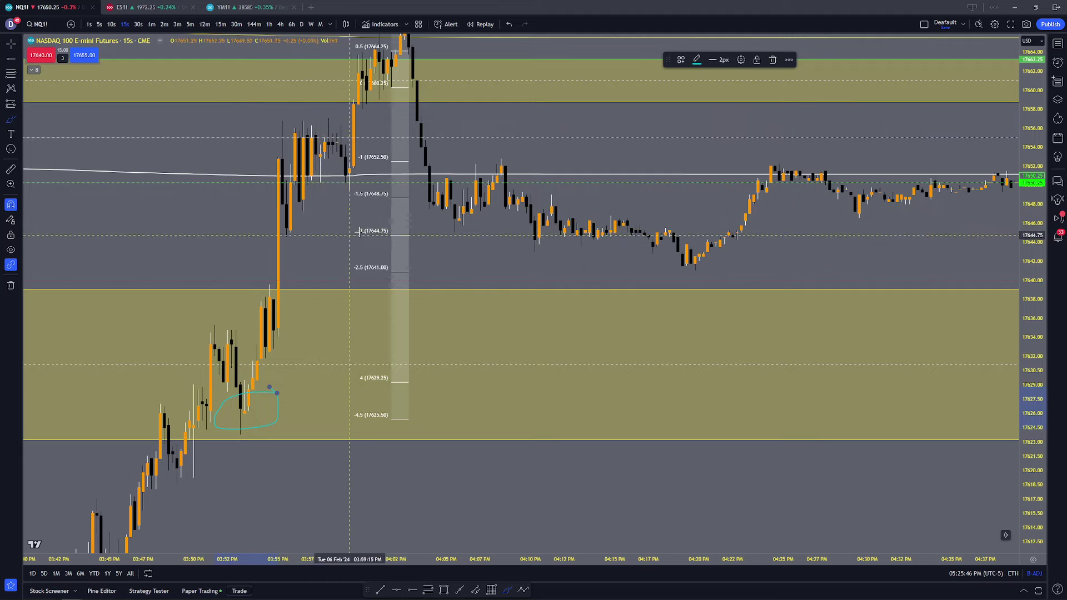
mouse_move(311, 224)
left_mouse_down()
mouse_move(261, 238)
mouse_move(310, 225)
left_mouse_up()
mouse_move(360, 180)
left_mouse_down()
mouse_move(334, 194)
mouse_move(318, 167)
mouse_move(367, 147)
left_mouse_up()
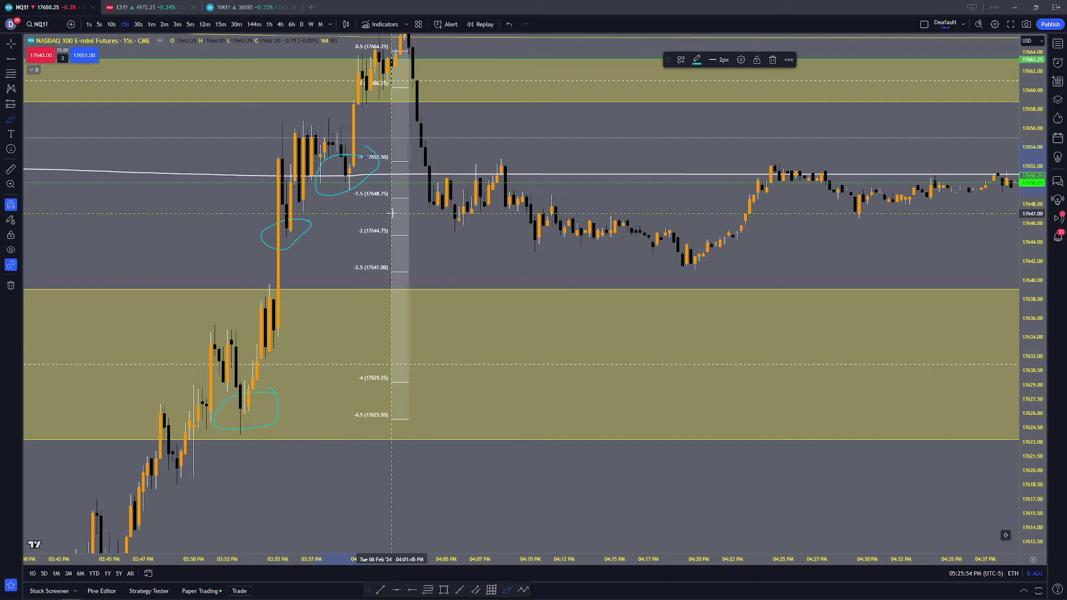
key("ctrl+z")
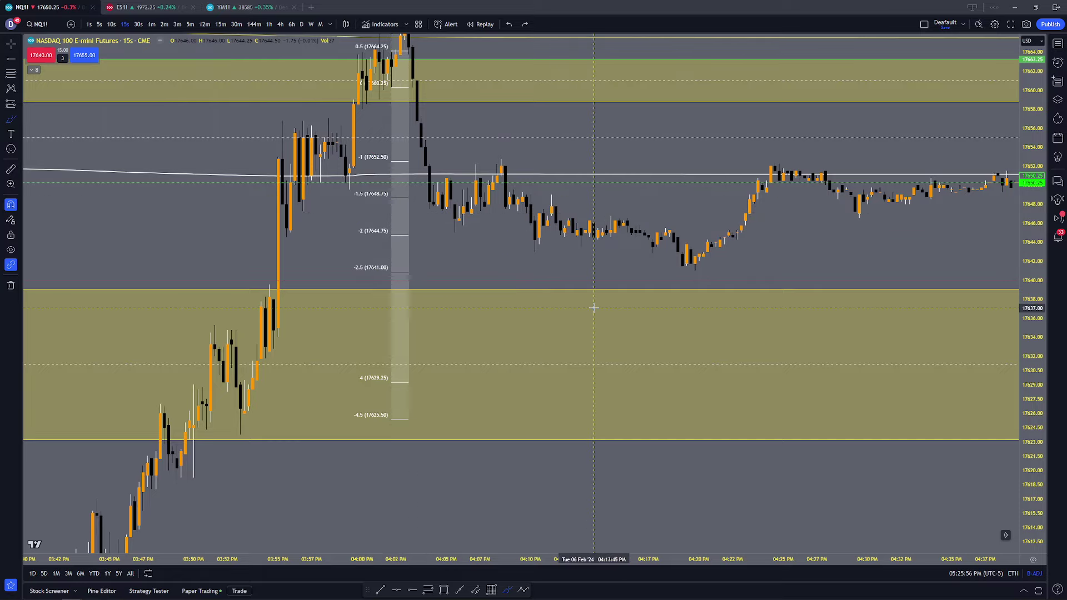
key("Escape")
Step: On the 3-minute chart, examine the candles around 4:00 PM against the new Fib levels and the supply zone
left_click_drag(1030, 222, 1031, 289)
scroll(637, 204, "down", 2)
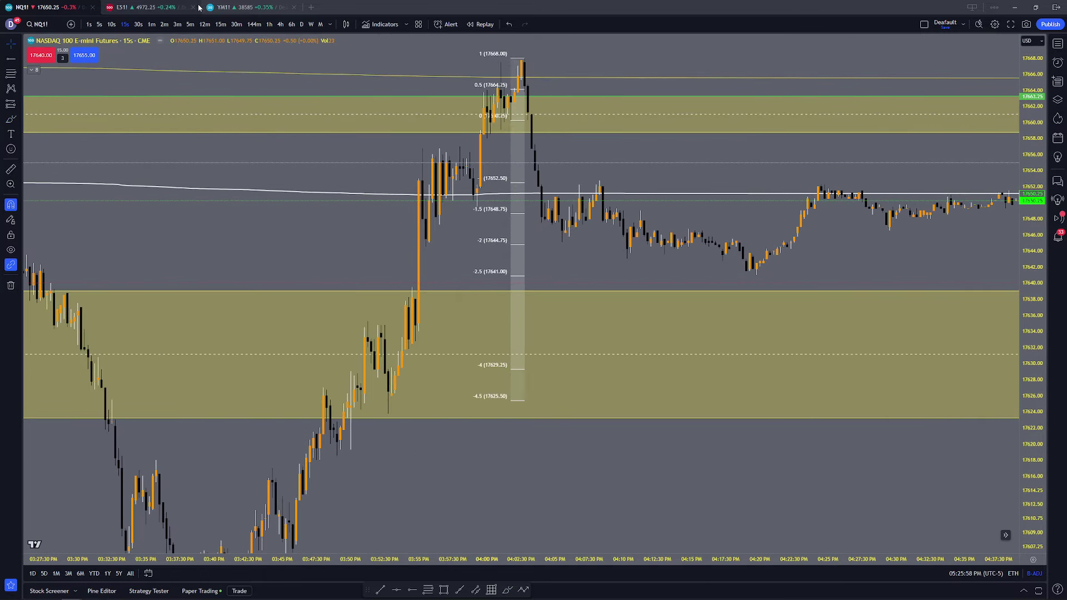
left_click(175, 22)
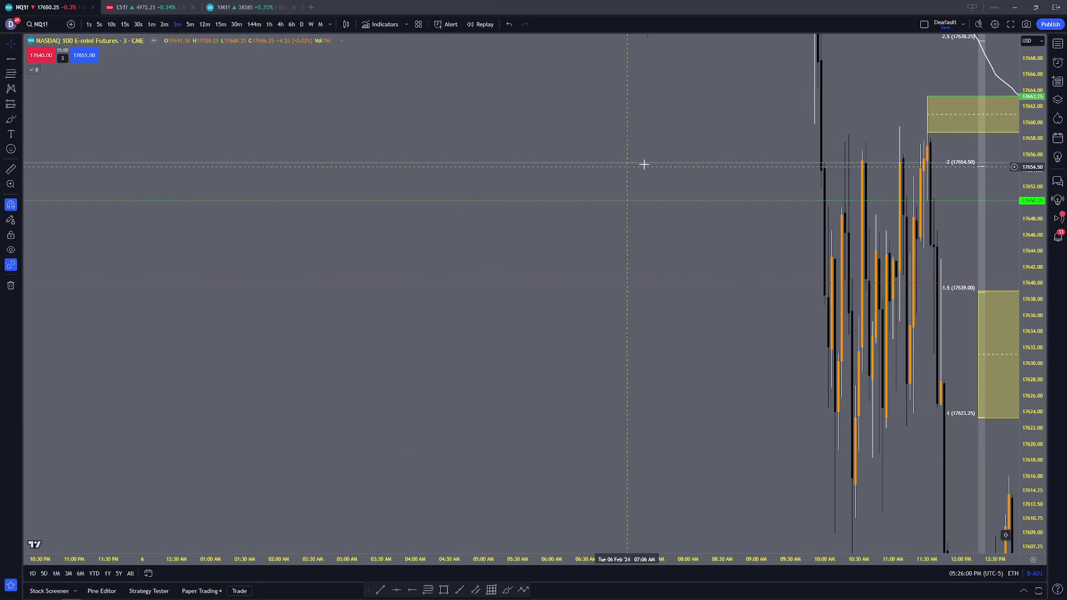
scroll(643, 161, "up", 5)
left_click_drag(508, 245, 173, 225)
left_click_drag(862, 206, 849, 240)
left_click_drag(1030, 280, 1031, 233)
left_click_drag(851, 229, 865, 230)
scroll(864, 230, "up", 3)
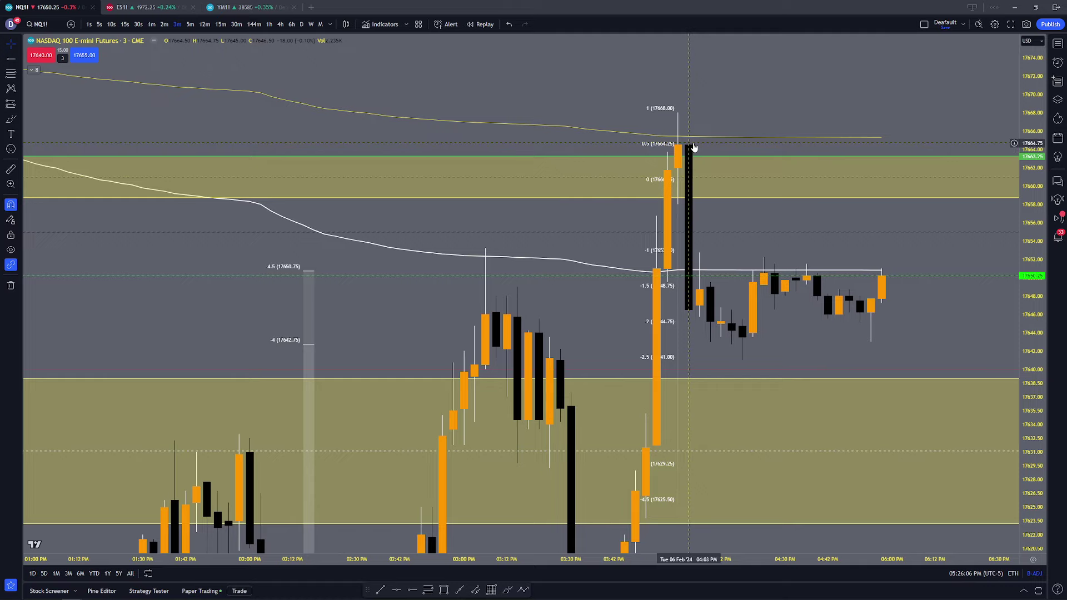
scroll(472, 295, "down", 4)
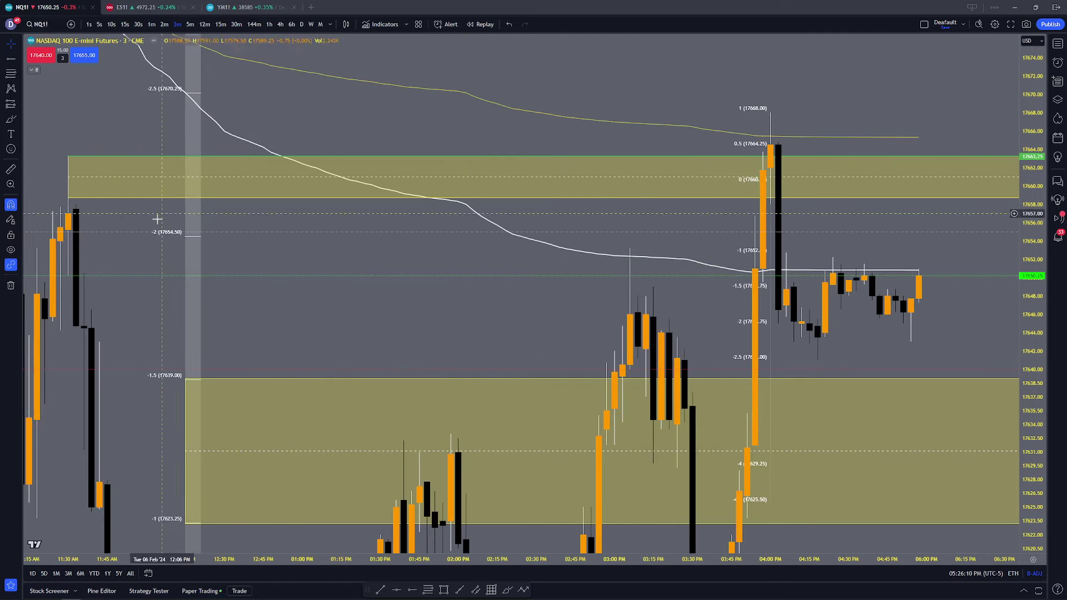
Step: Delete the Fib retracement from the 12:20 PM low, the supply rectangle with its 17663.25 ray, and the 17639.00 to 17623.25 rectangle
left_click(190, 237)
left_click(774, 60)
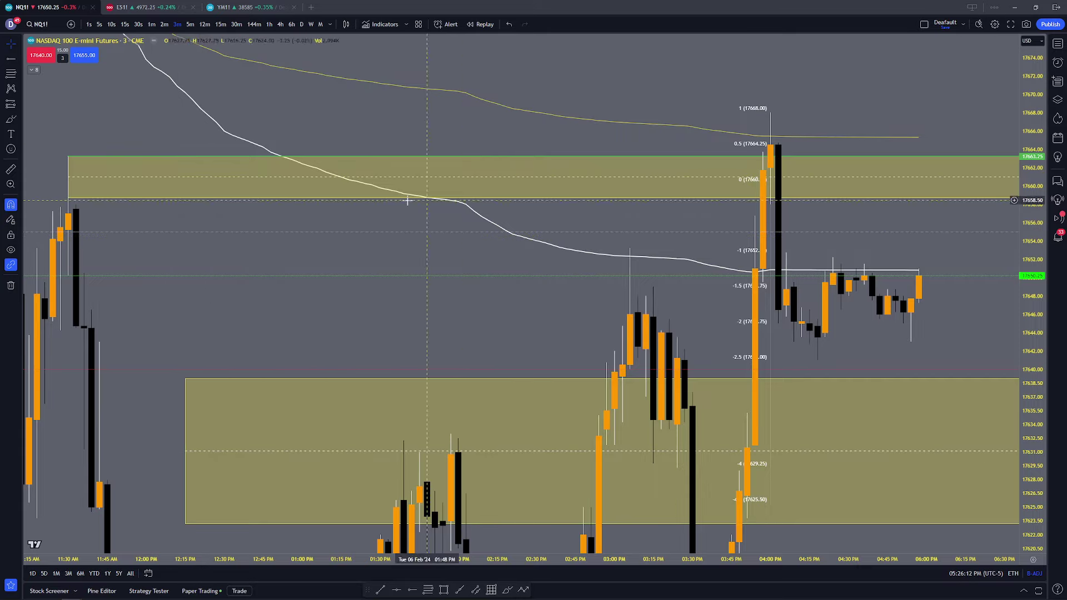
left_click(195, 157)
key("Delete")
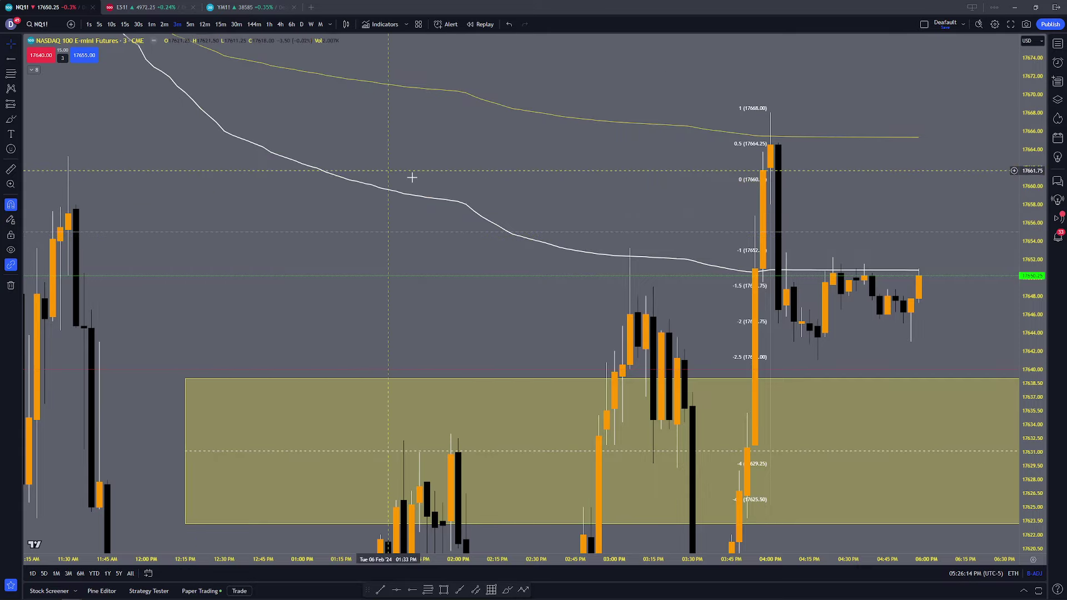
left_click(326, 382)
key("Delete")
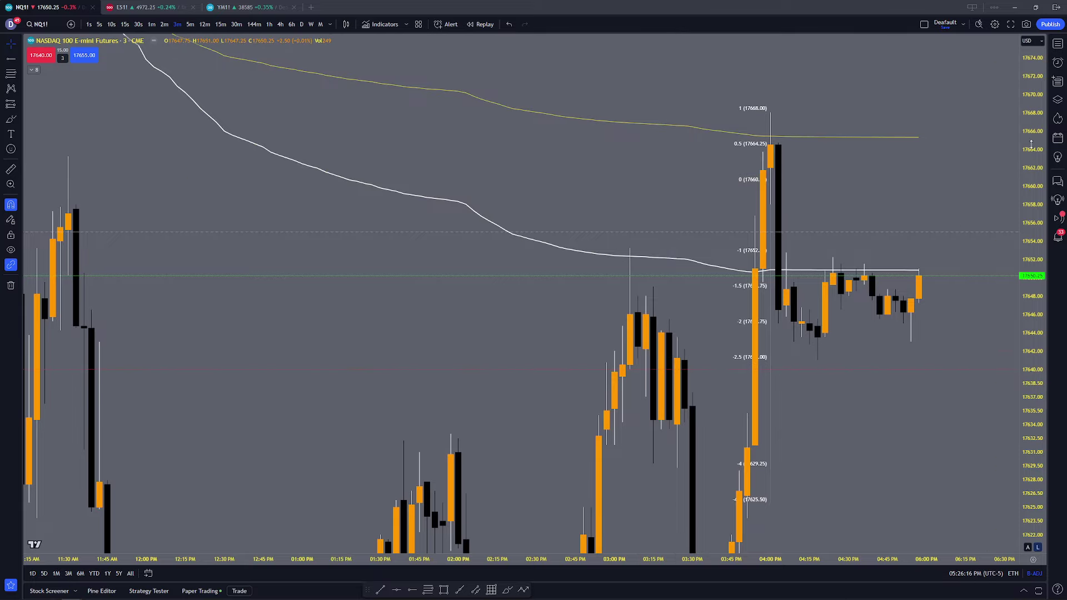
Step: Delete the Fib retracement from the 17668.00 high and the demand rectangle above the 17554.25 line
key("Delete")
left_click_drag(808, 373, 843, 290)
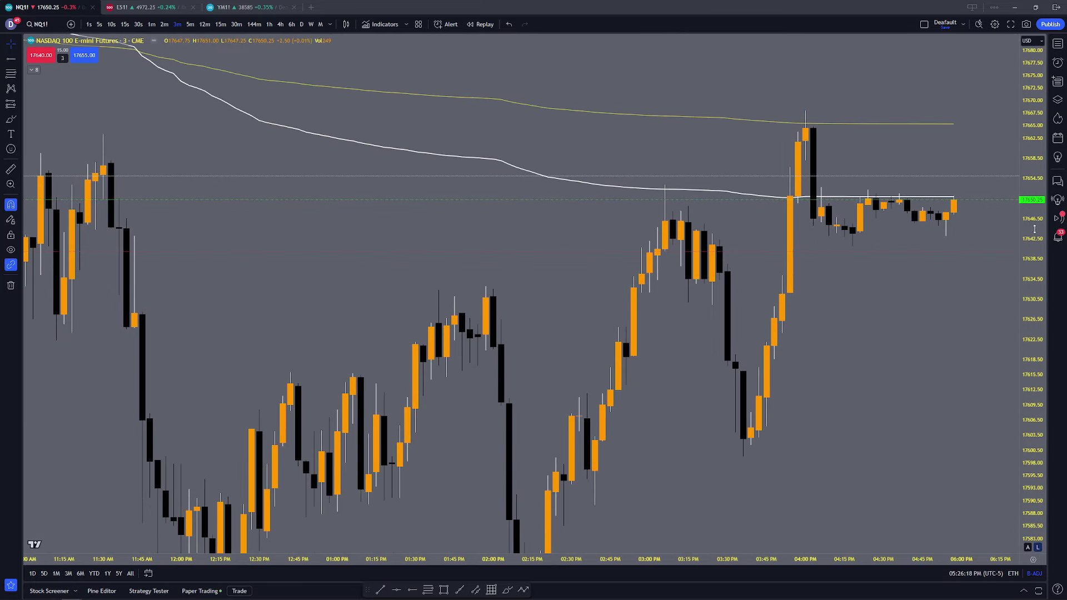
left_click_drag(1032, 230, 1032, 462)
scroll(800, 428, "down", 2)
left_click(751, 450)
key("Delete")
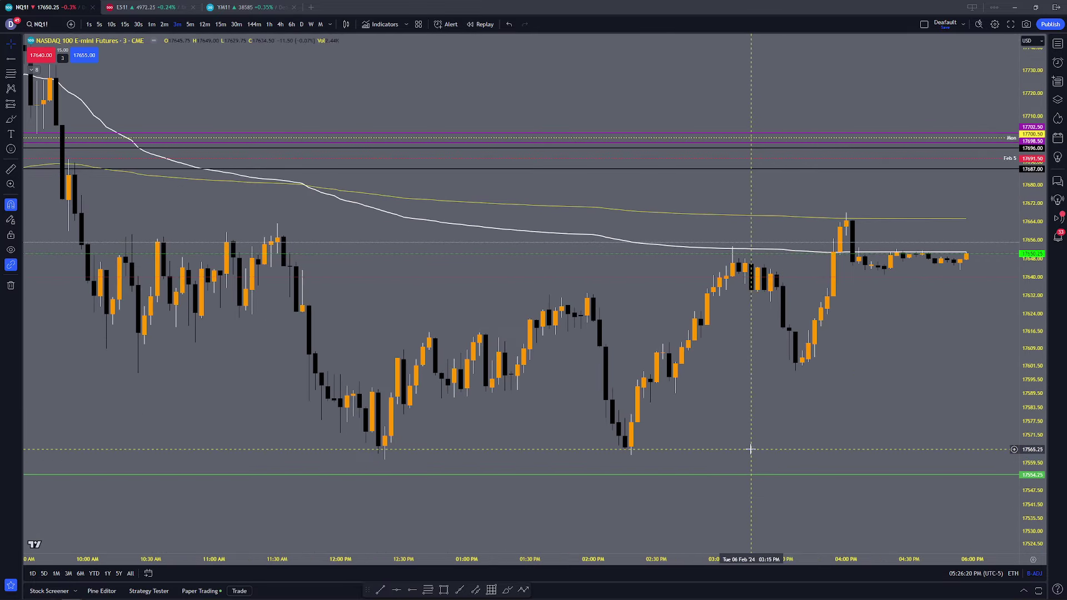
Step: Cancel the pending 3-contract sell limit order at 17766.50 together with its attached stop and target orders
scroll(555, 339, "down", 2)
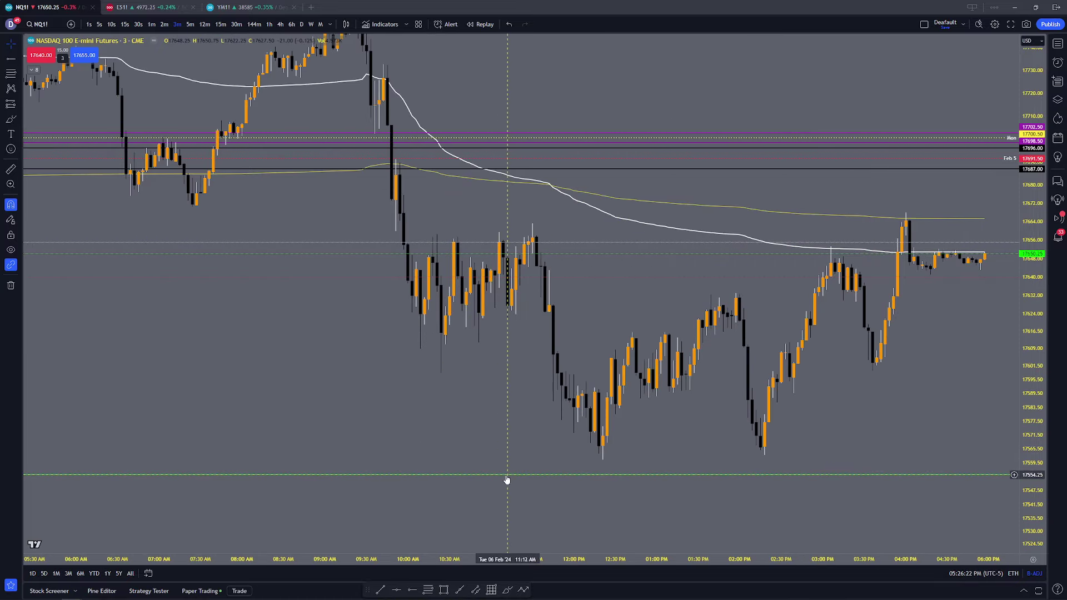
scroll(506, 479, "down", 5)
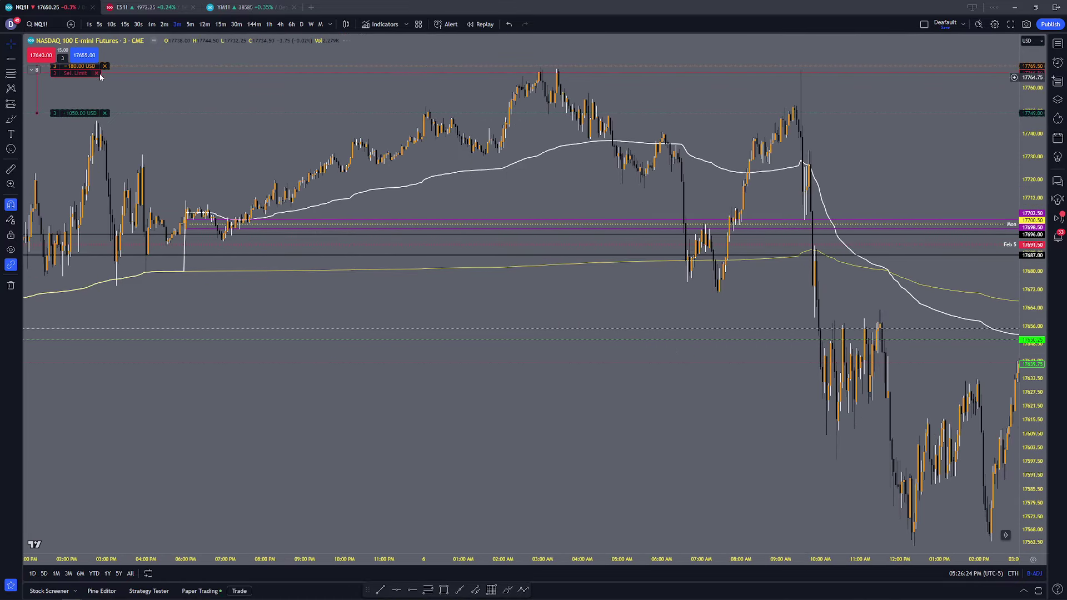
left_click(98, 73)
Step: Examine the 3-minute price action from the evening of February 4 through February 5 around the 17696.00 and 17687.00 lines
left_click_drag(255, 134, 862, 314)
left_click_drag(219, 300, 467, 288)
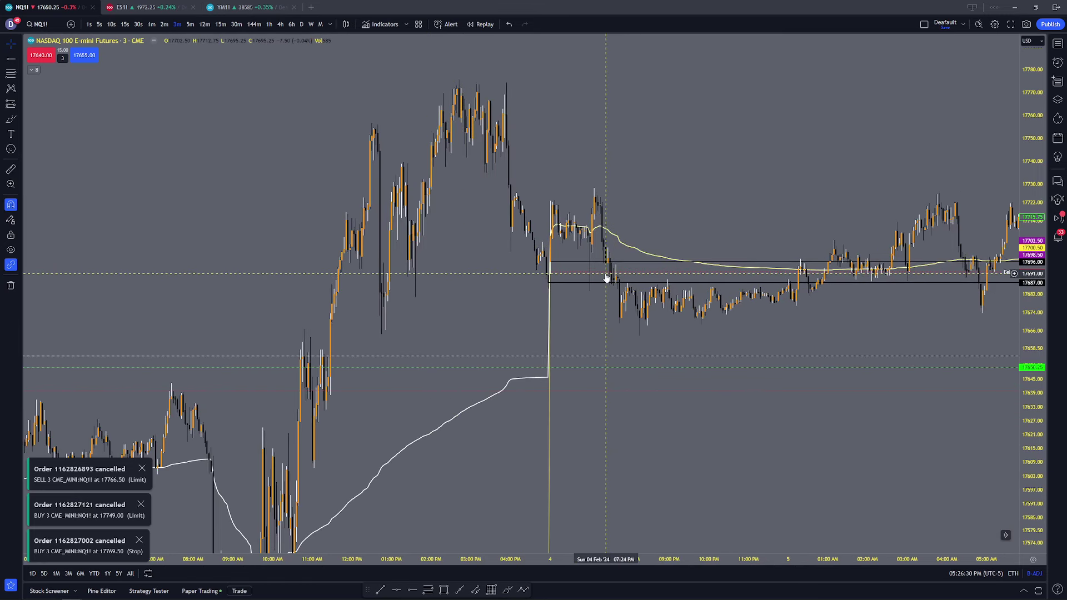
left_click_drag(808, 312, 484, 322)
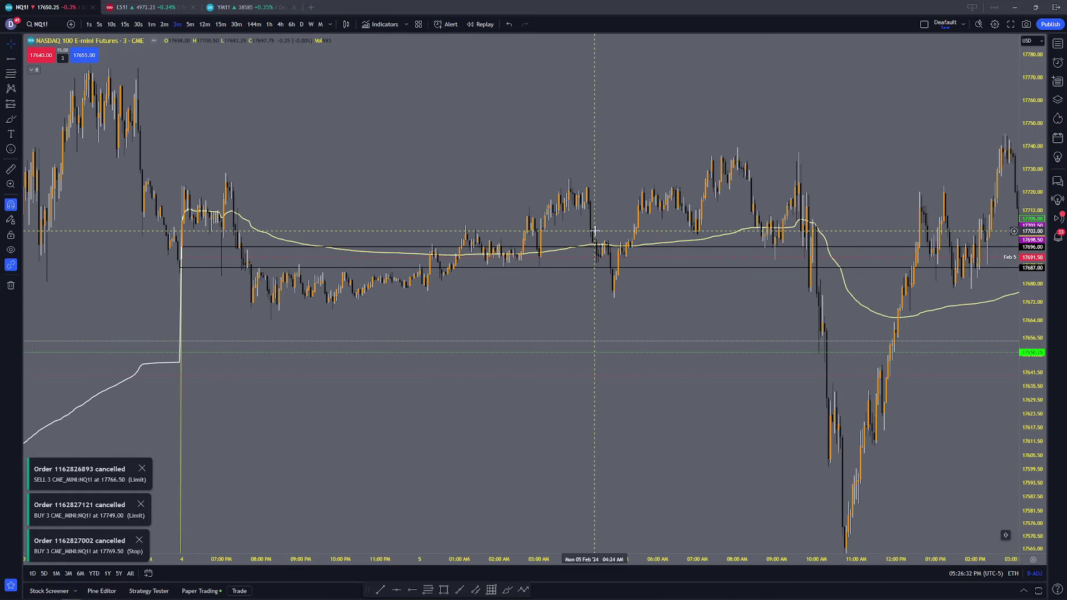
left_click_drag(655, 231, 489, 377)
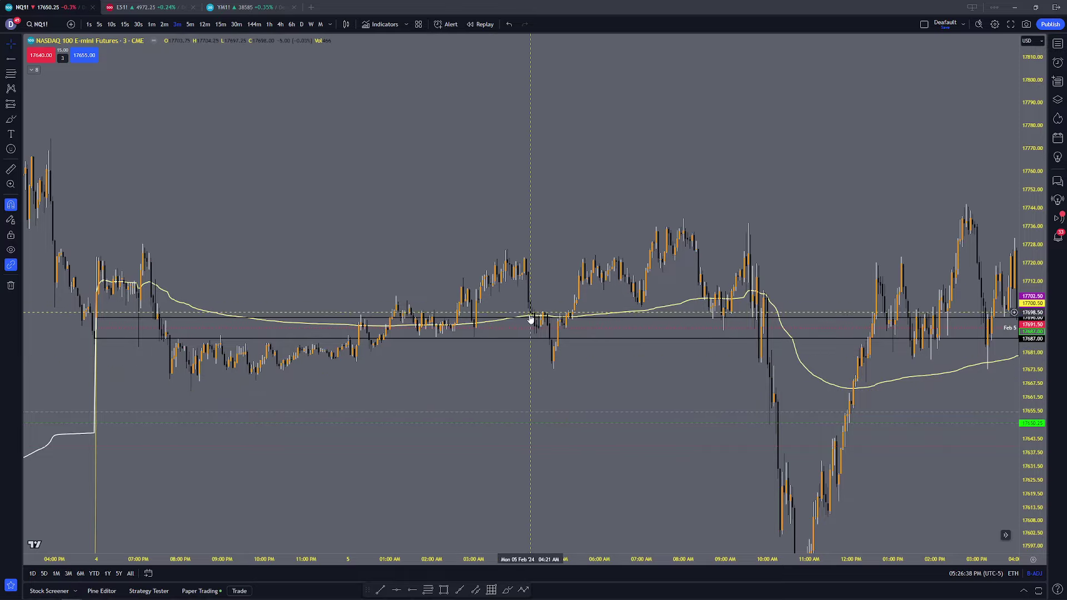
scroll(555, 370, "up", 2)
left_click_drag(504, 381, 530, 357)
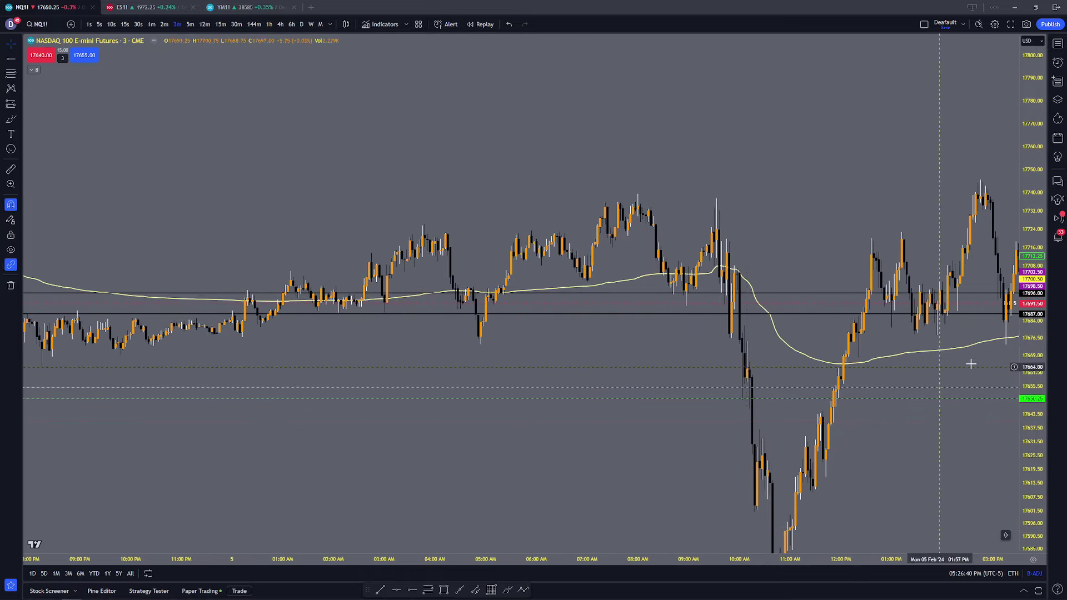
left_click_drag(1032, 390, 1032, 333)
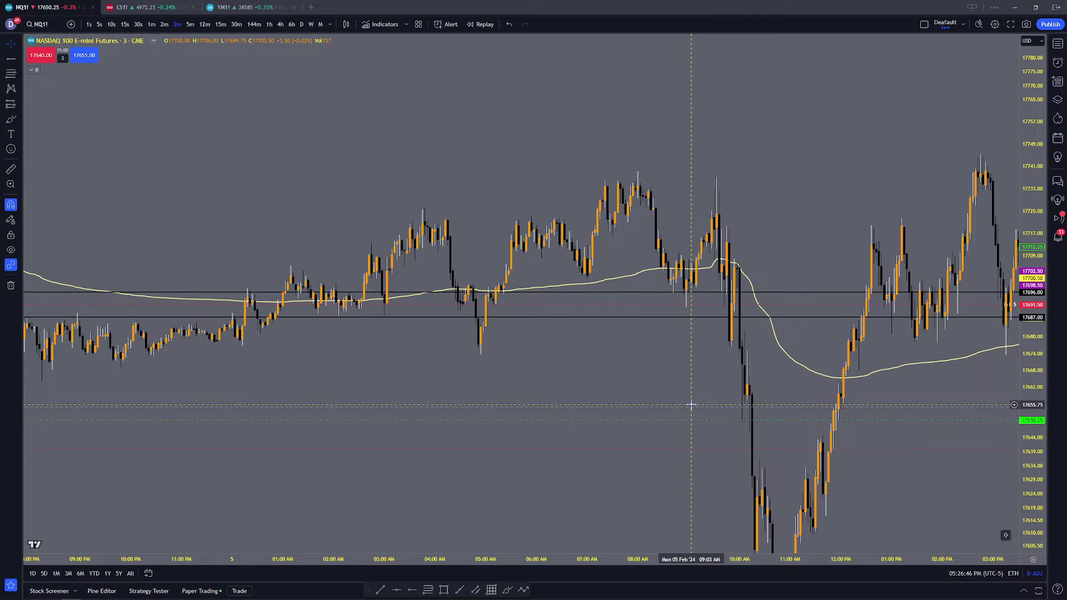
scroll(424, 359, "down", 1)
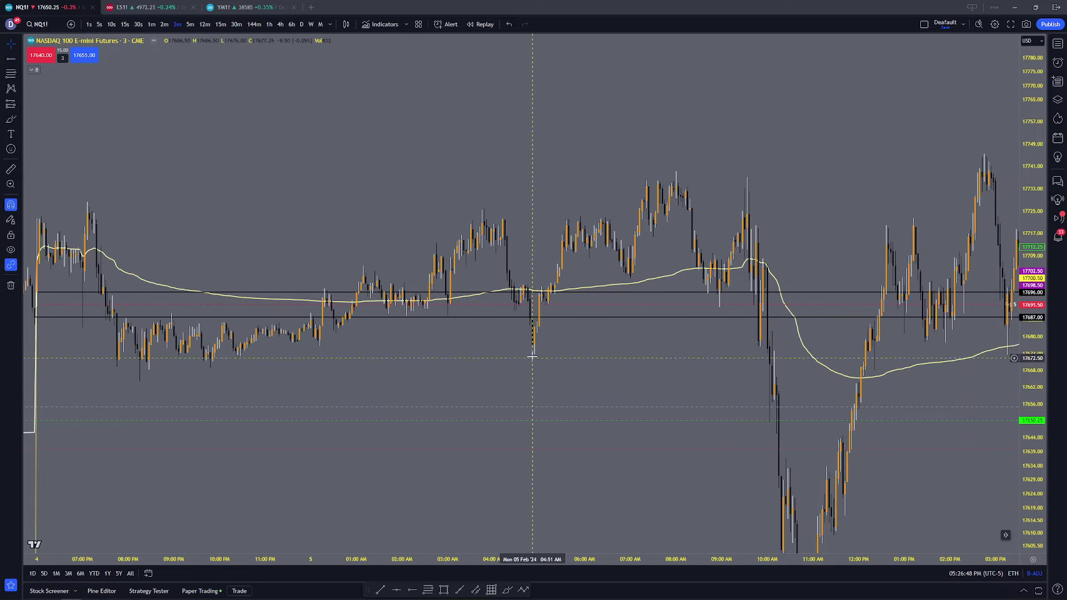
scroll(528, 356, "up", 1)
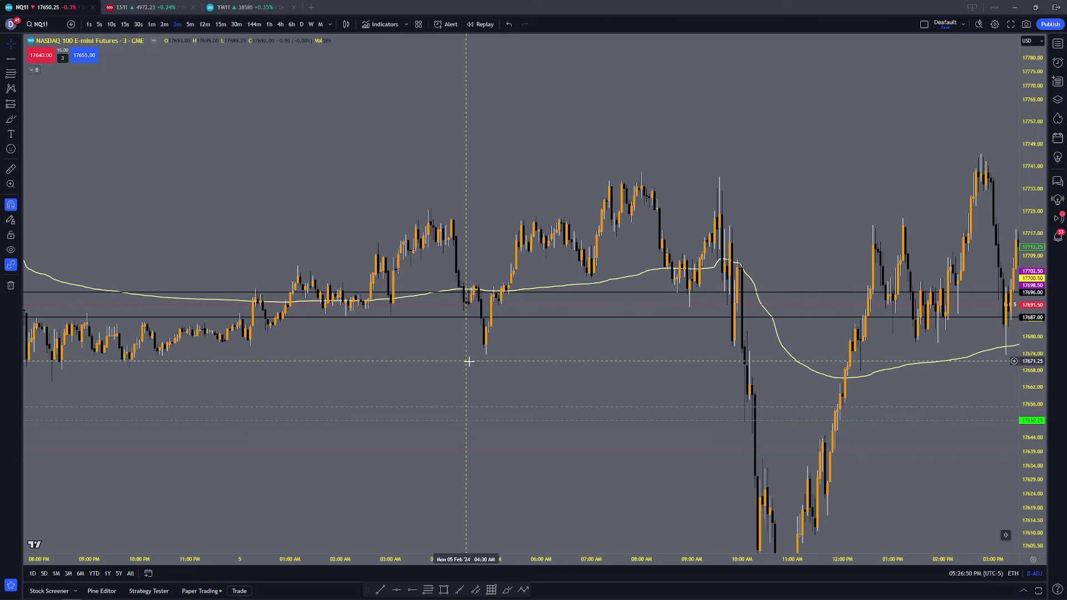
scroll(439, 367, "down", 1)
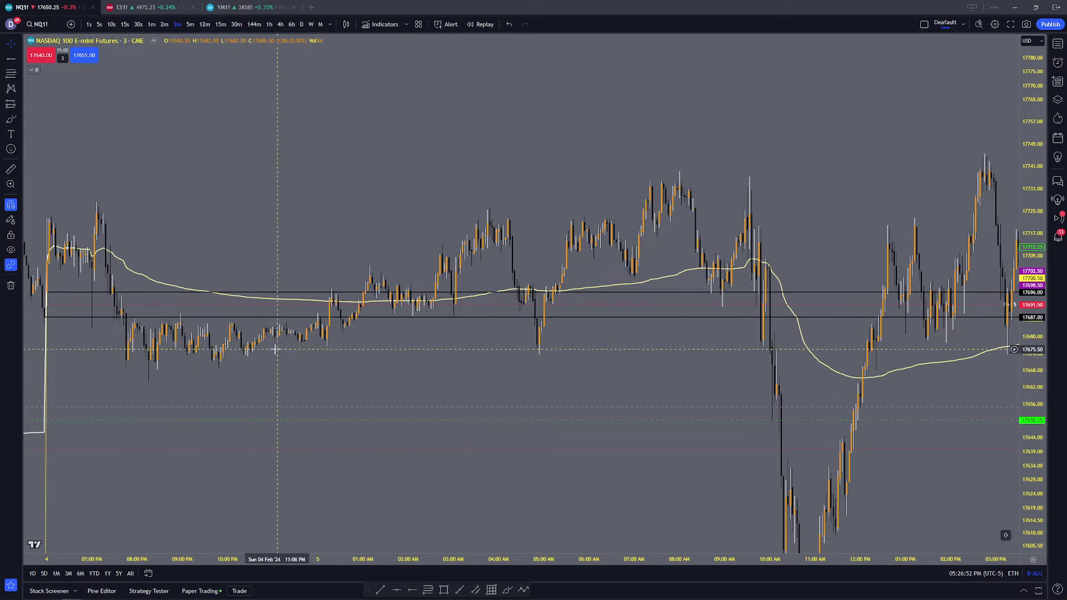
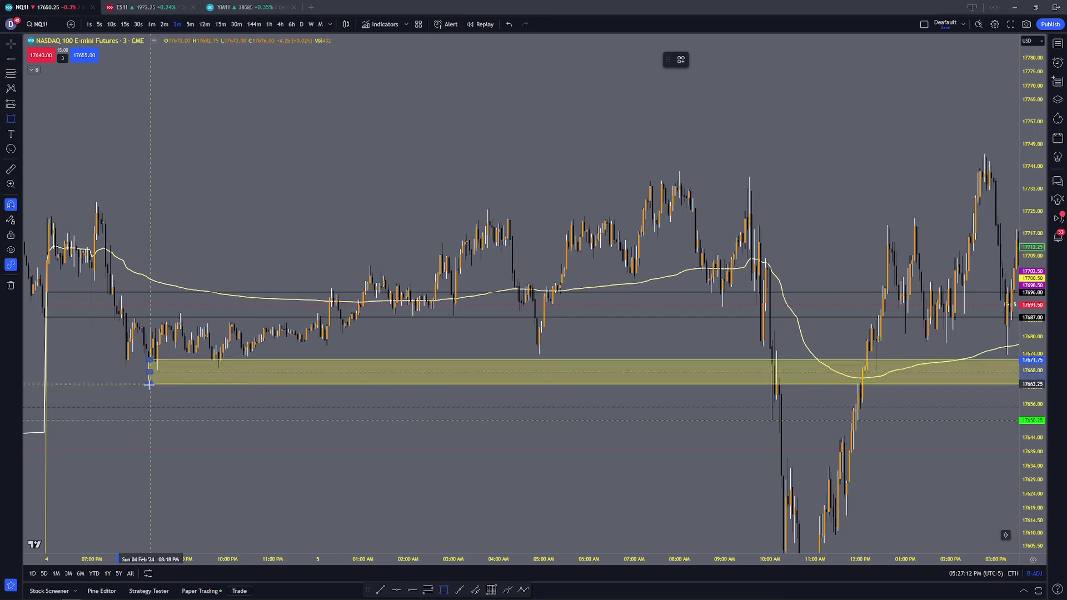
Step: Draw a demand rectangle under the 8:18 PM low of February 4 and raise both edges on the 5-minute chart to fit the candles
left_click(149, 383)
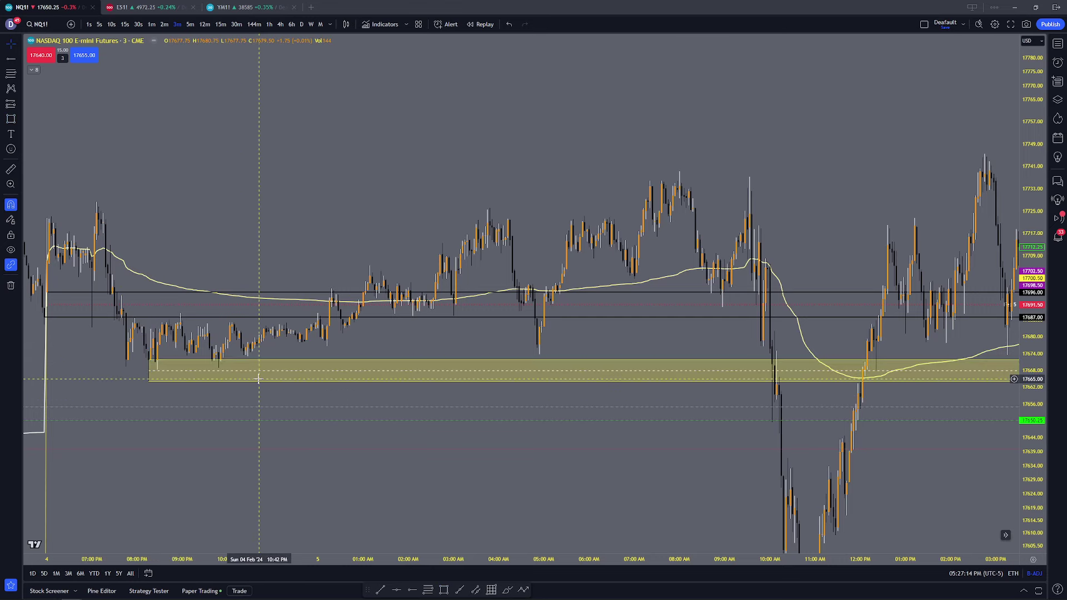
left_click(190, 24)
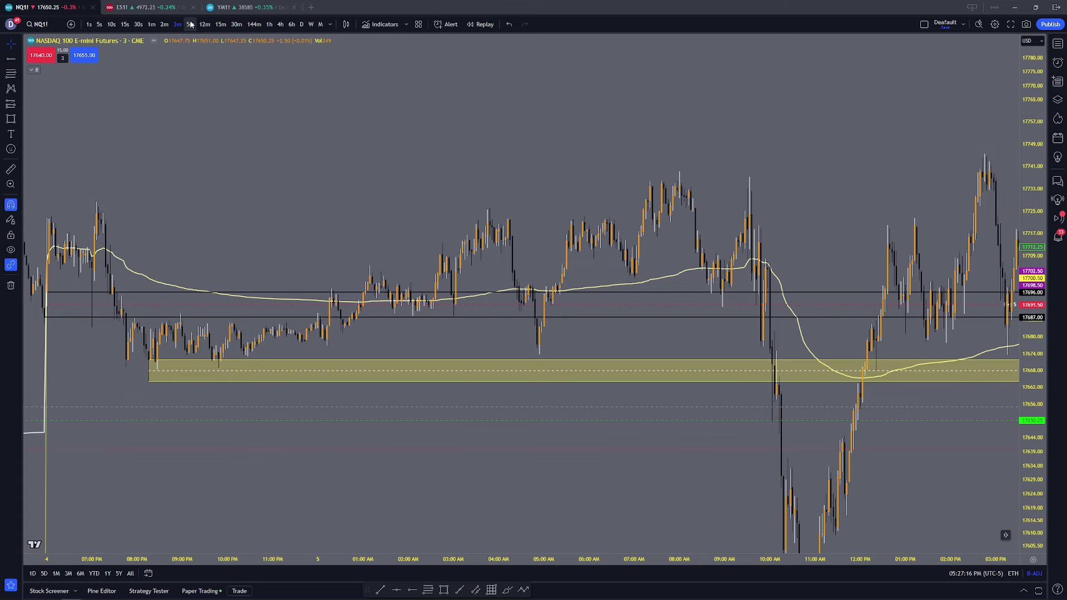
scroll(305, 401, "up", 3)
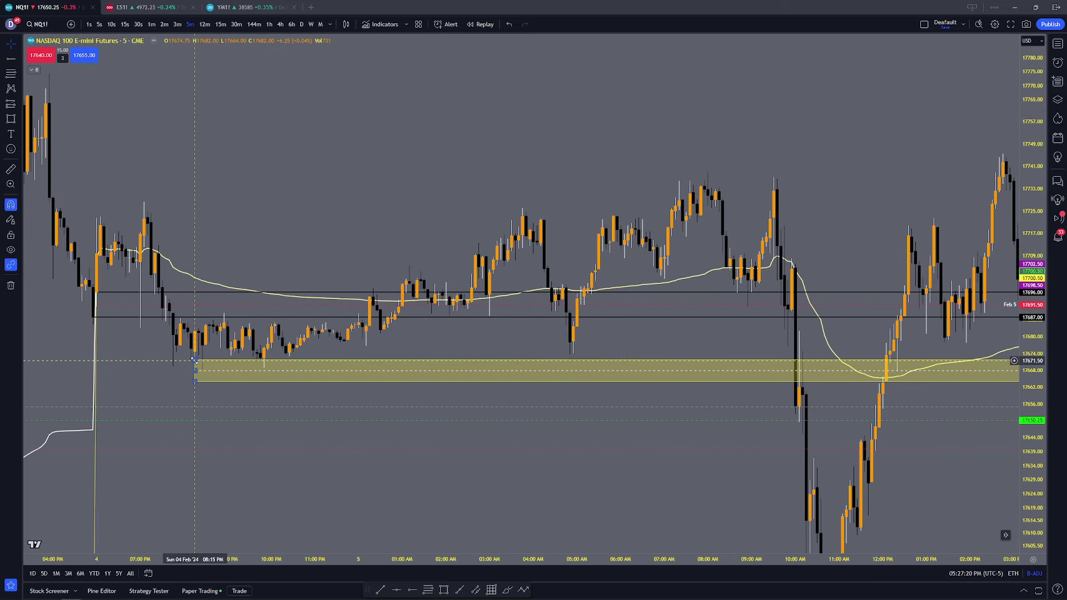
left_click_drag(194, 360, 196, 346)
left_click_drag(194, 383, 197, 369)
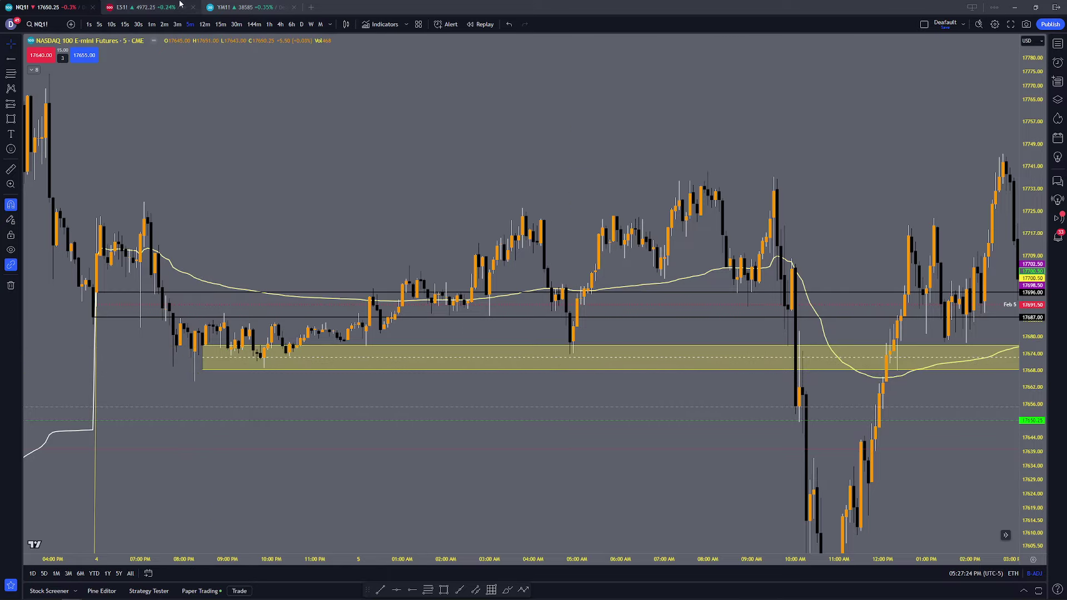
Step: On the 15-minute chart, narrow the demand rectangle to 17674.25 to 17671.25, starting at the 9:30 PM candle of February 4
left_click(220, 24)
scroll(377, 374, "down", 2)
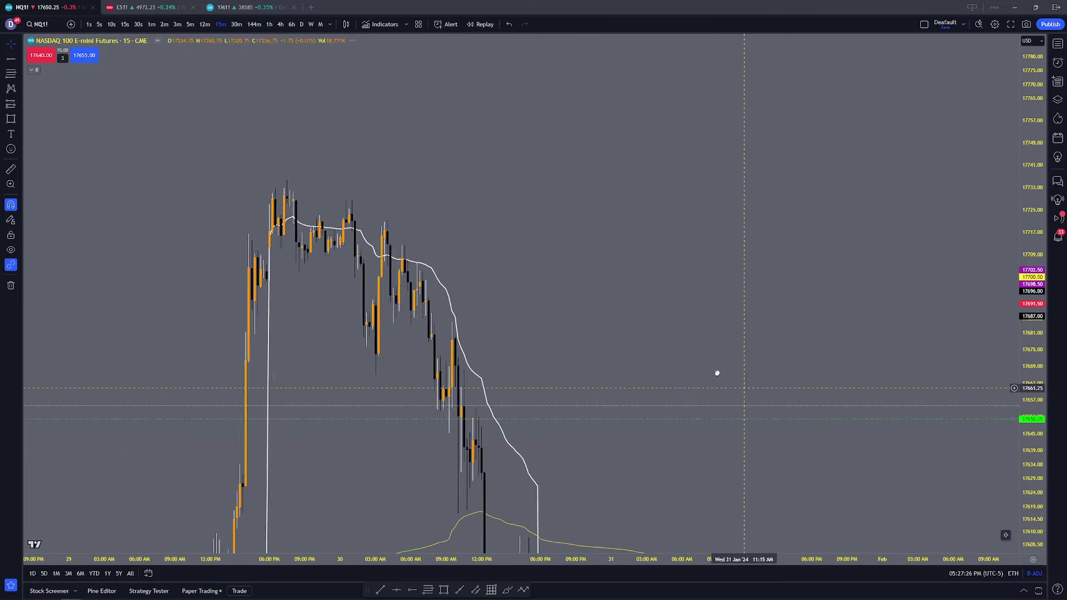
left_click_drag(731, 373, 146, 155)
left_click_drag(803, 192, 608, 383)
scroll(564, 382, "up", 7)
left_click_drag(321, 376, 367, 361)
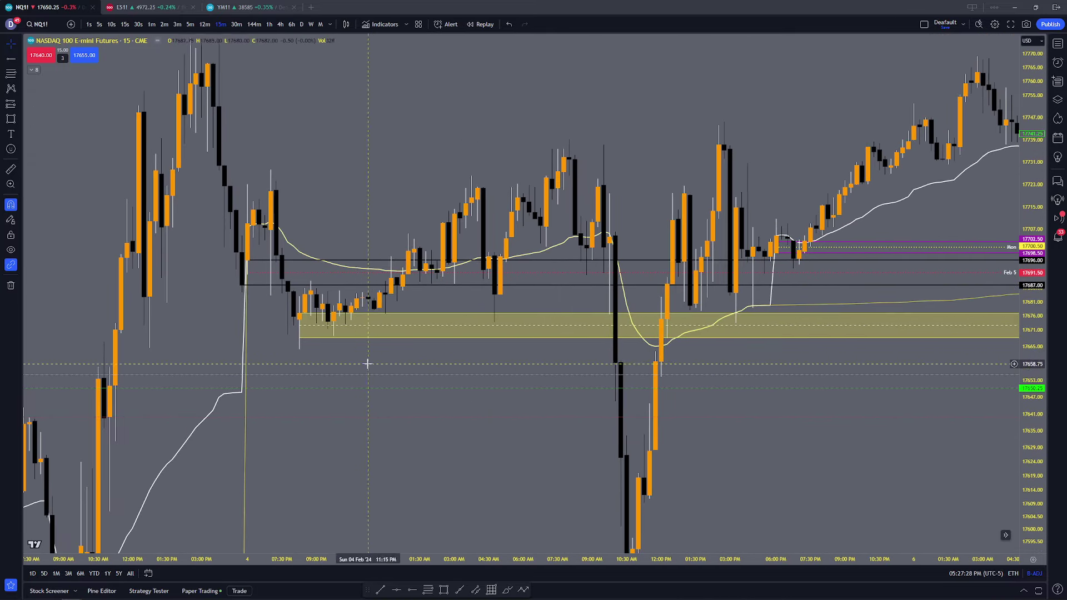
left_click(312, 323)
mouse_move(313, 323)
left_mouse_down()
mouse_move(334, 321)
mouse_move(328, 330)
left_mouse_up()
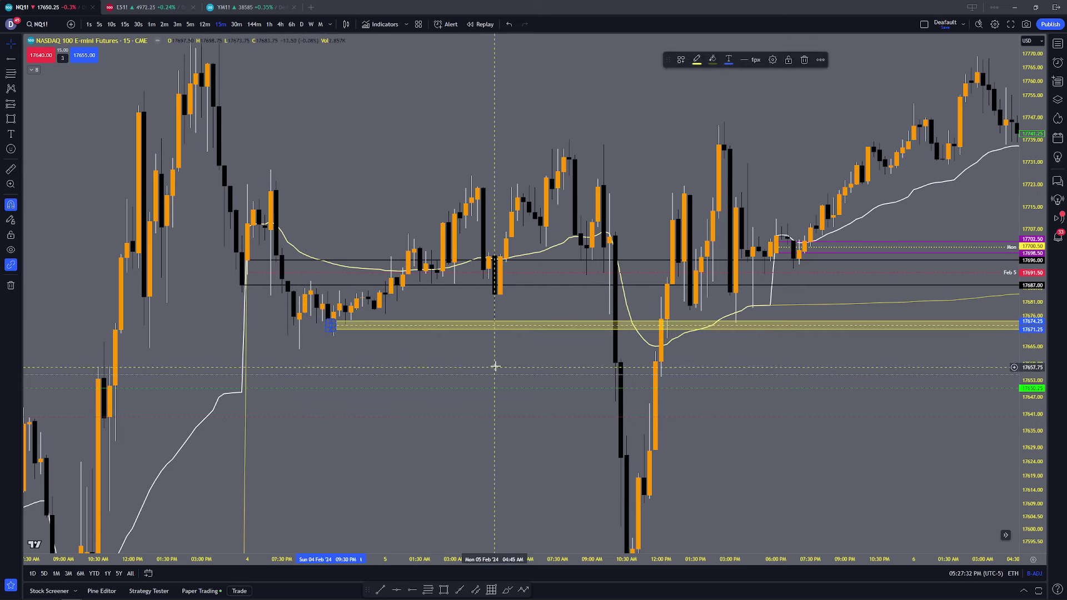
left_click(453, 359)
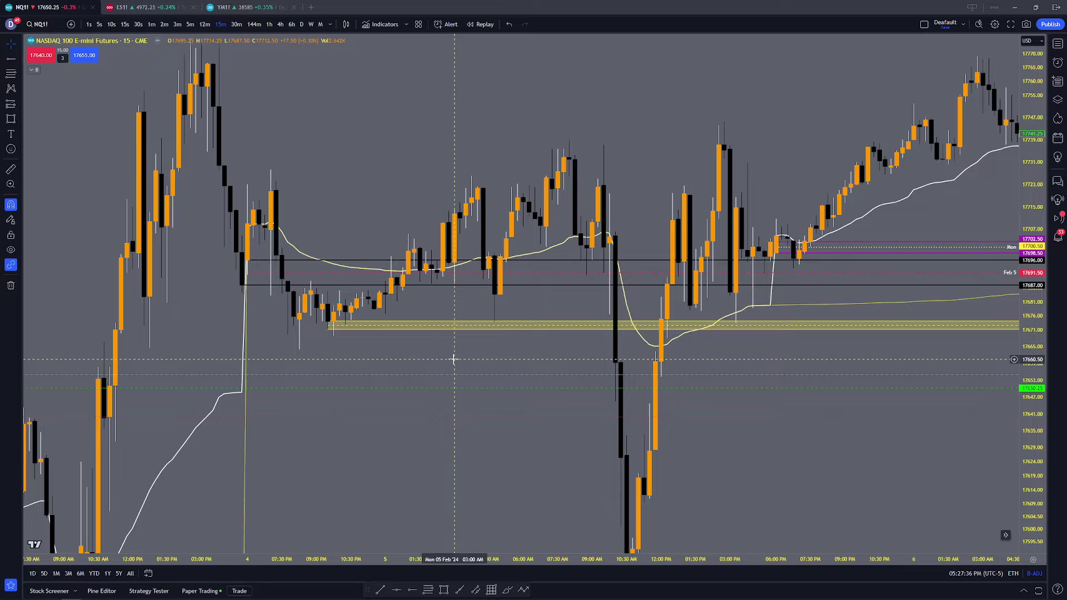
Step: On the 1-minute chart, refit the demand rectangle to 17671.25 to 17668.75 at the 9:48 PM low of February 4
left_click(152, 26)
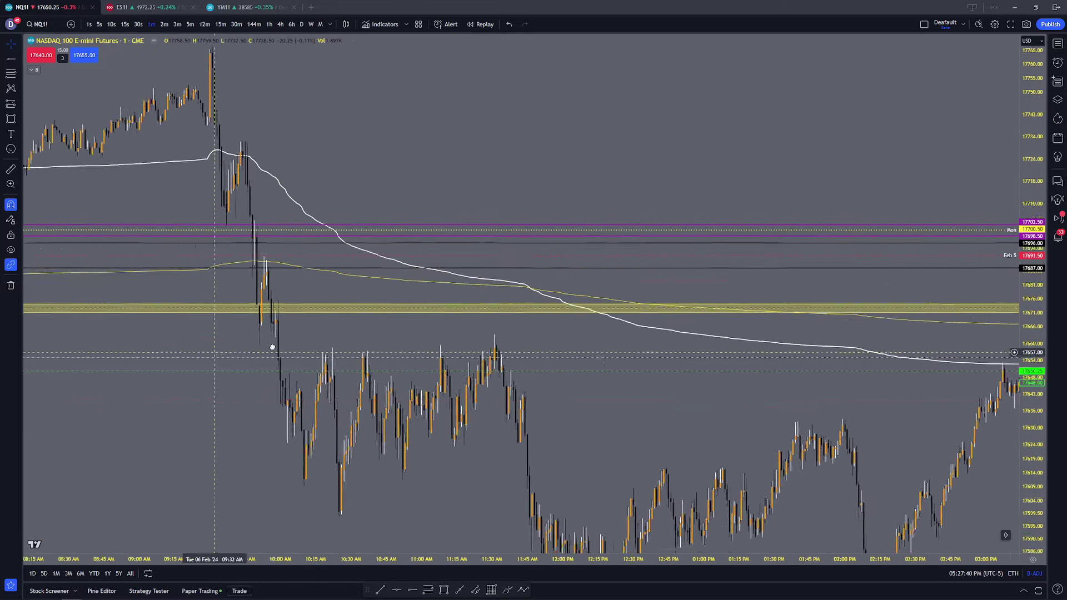
left_click_drag(272, 348, 845, 339)
scroll(386, 336, "down", 3)
left_click_drag(385, 335, 744, 338)
scroll(329, 335, "down", 5)
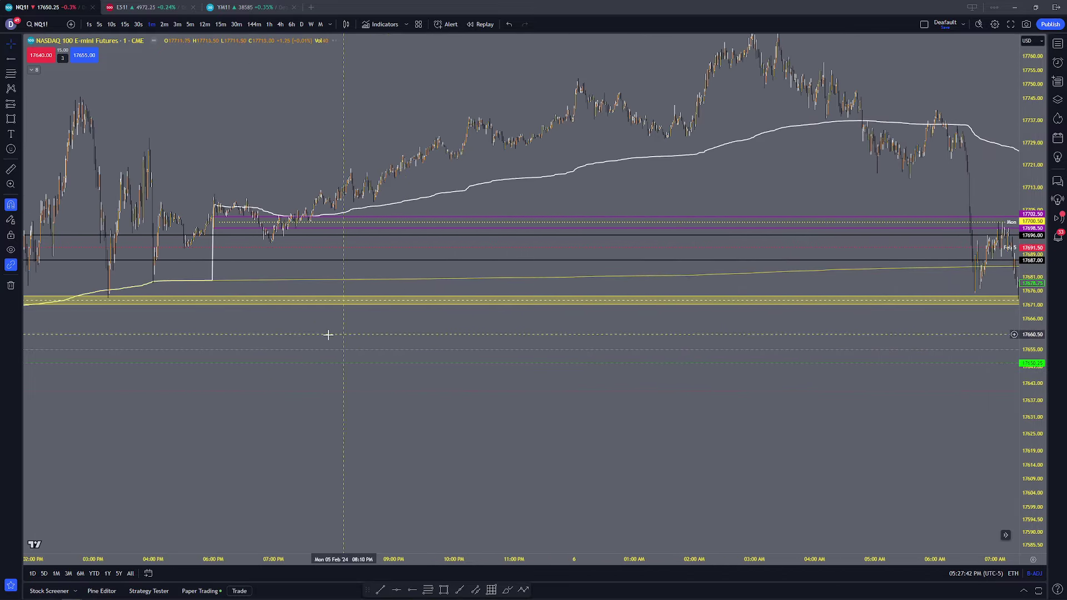
scroll(328, 335, "left", 15)
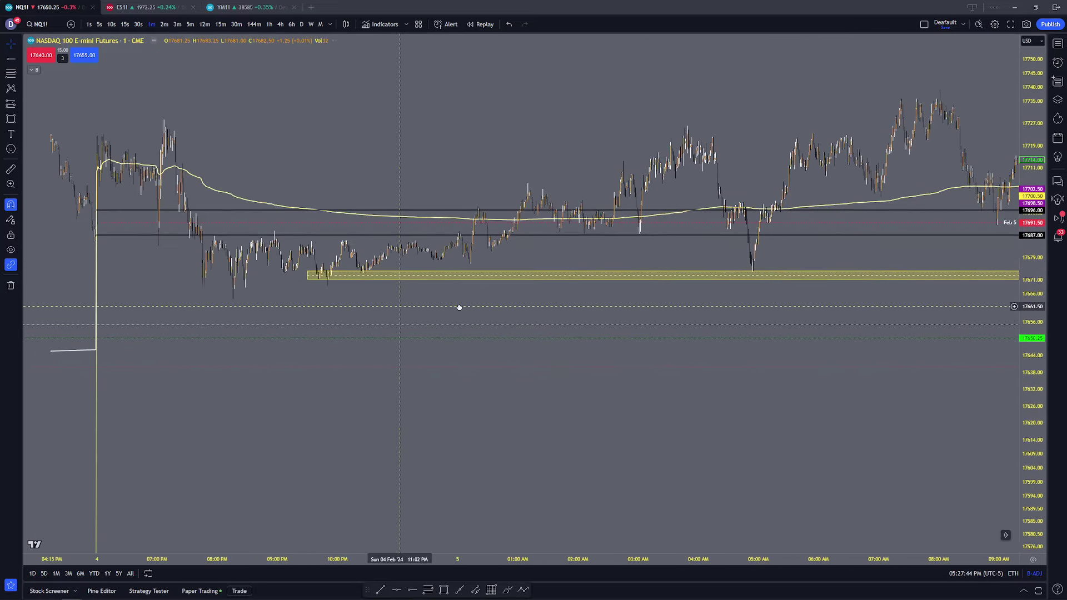
left_click_drag(459, 307, 633, 333)
scroll(589, 336, "up", 5)
scroll(214, 306, "up", 2)
left_click_drag(161, 309, 425, 350)
left_click_drag(286, 331, 281, 331)
left_click(280, 331)
left_click(281, 328)
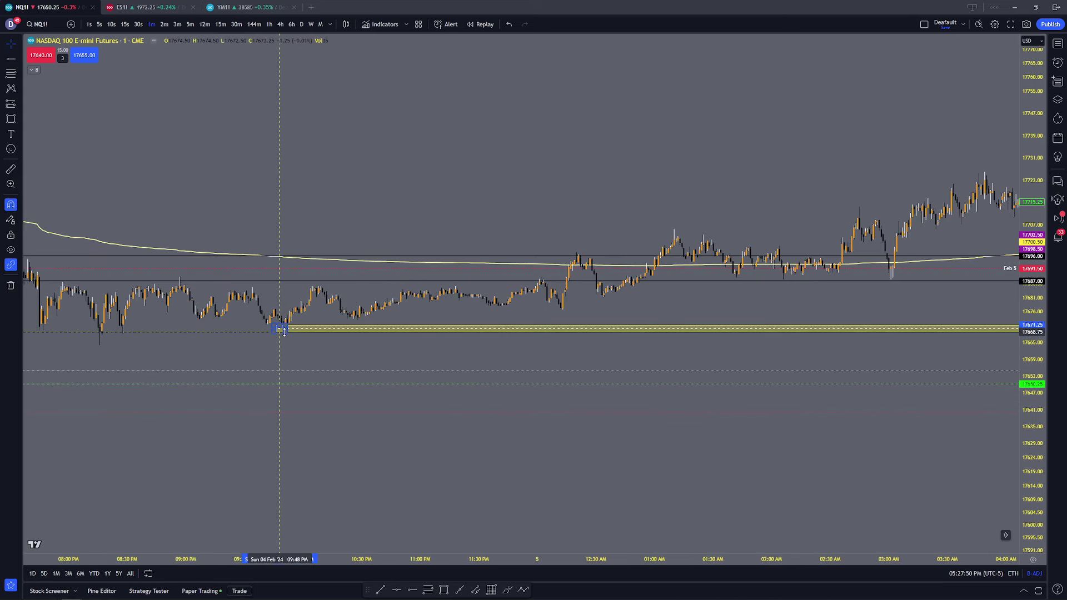
left_click(331, 348)
Step: Return to the 15-minute chart and reset the demand rectangle to 17674.00 to 17671.25 at the 9:30 PM candle
left_click_drag(623, 359, 163, 351)
scroll(672, 348, "down", 3)
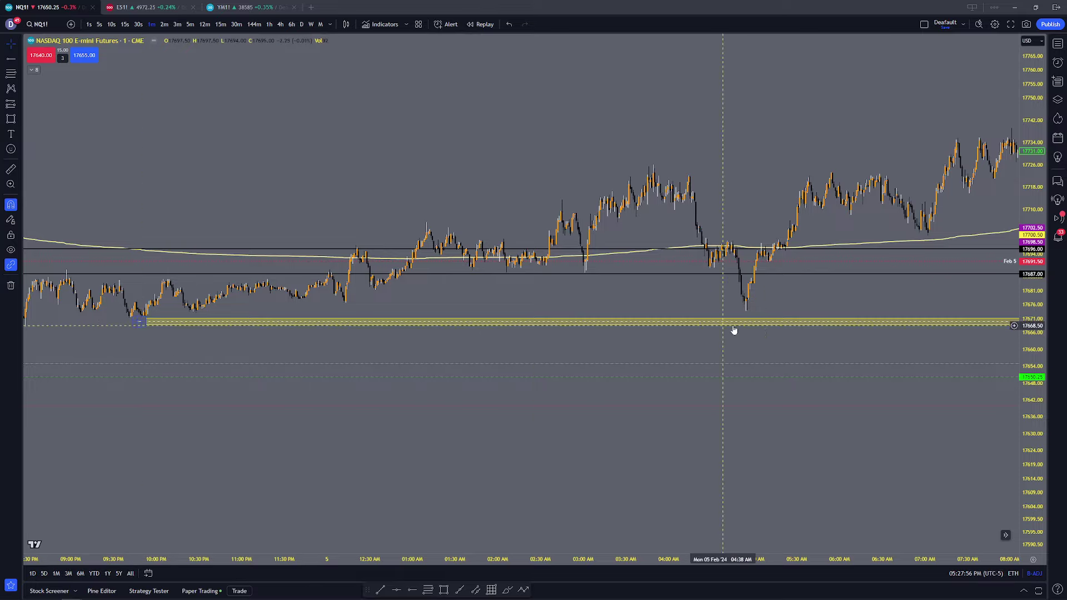
left_click_drag(730, 337, 622, 349)
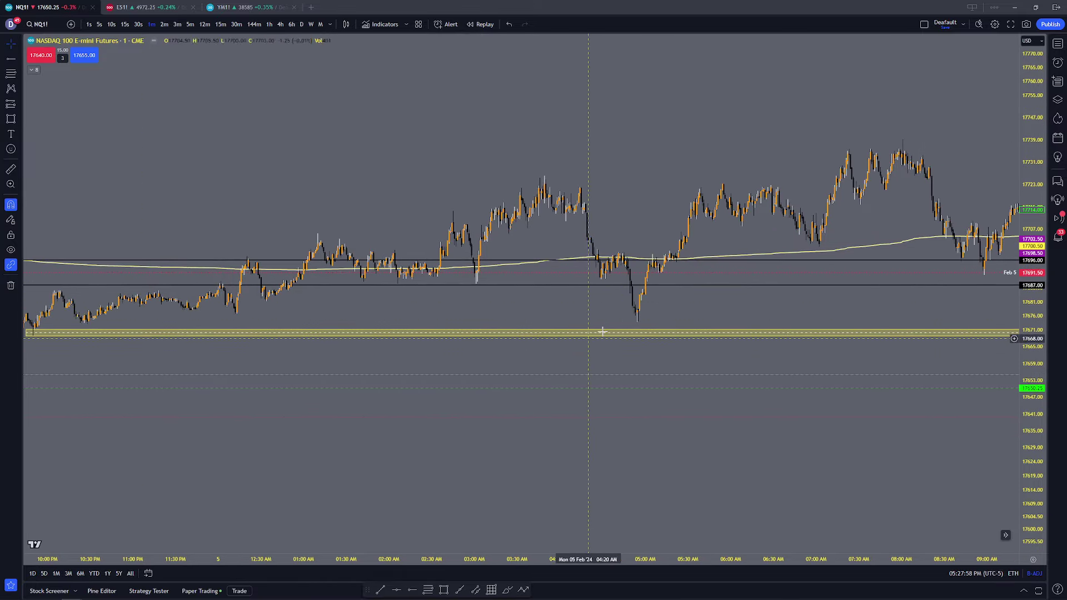
left_click(220, 25)
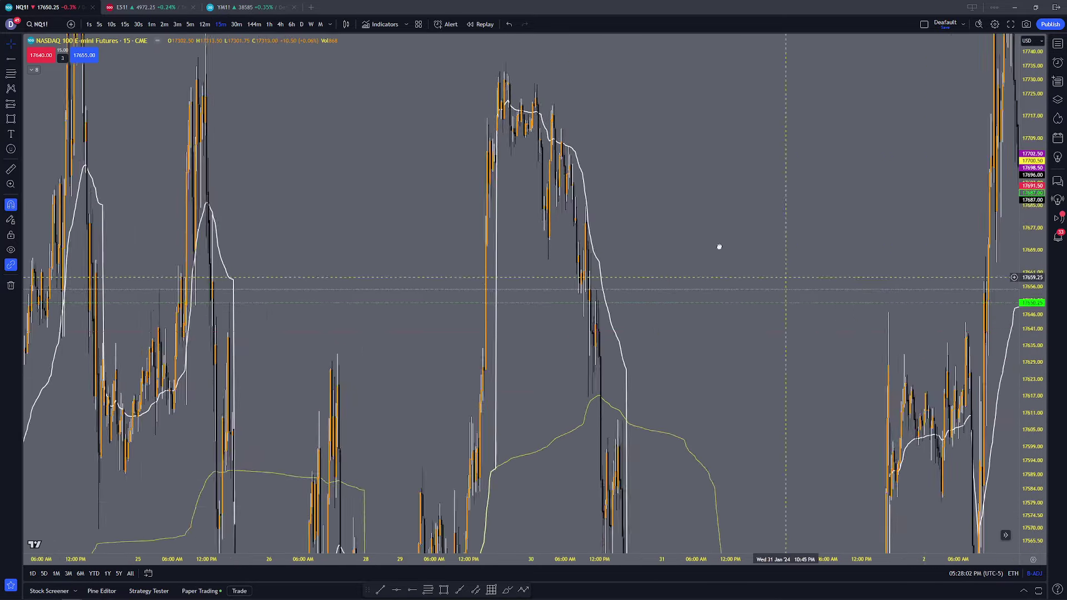
left_click_drag(591, 163, 698, 331)
scroll(698, 328, "up", 5)
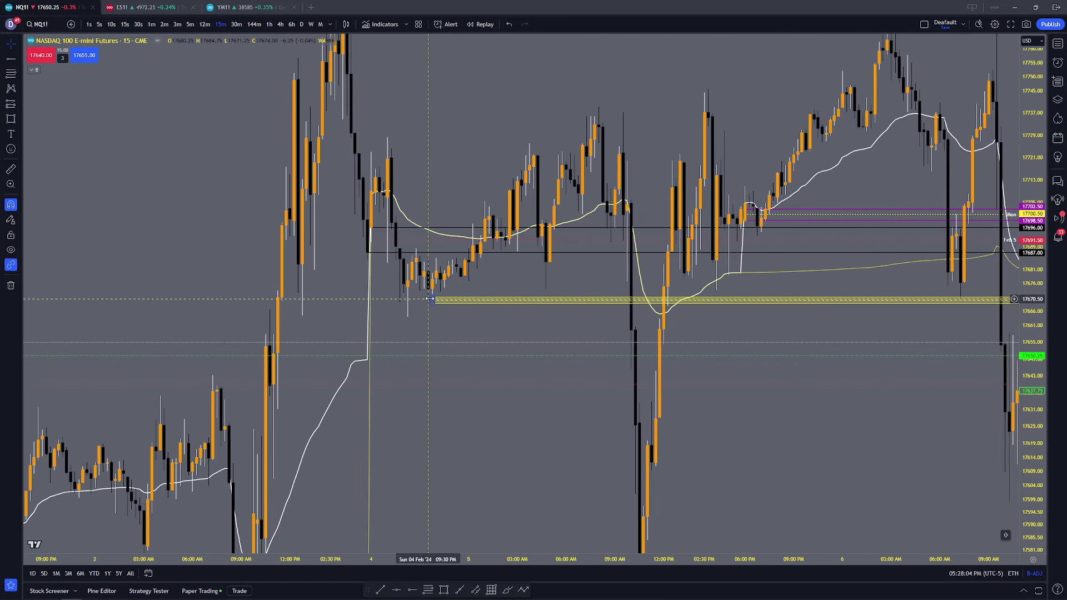
left_click_drag(431, 298, 431, 292)
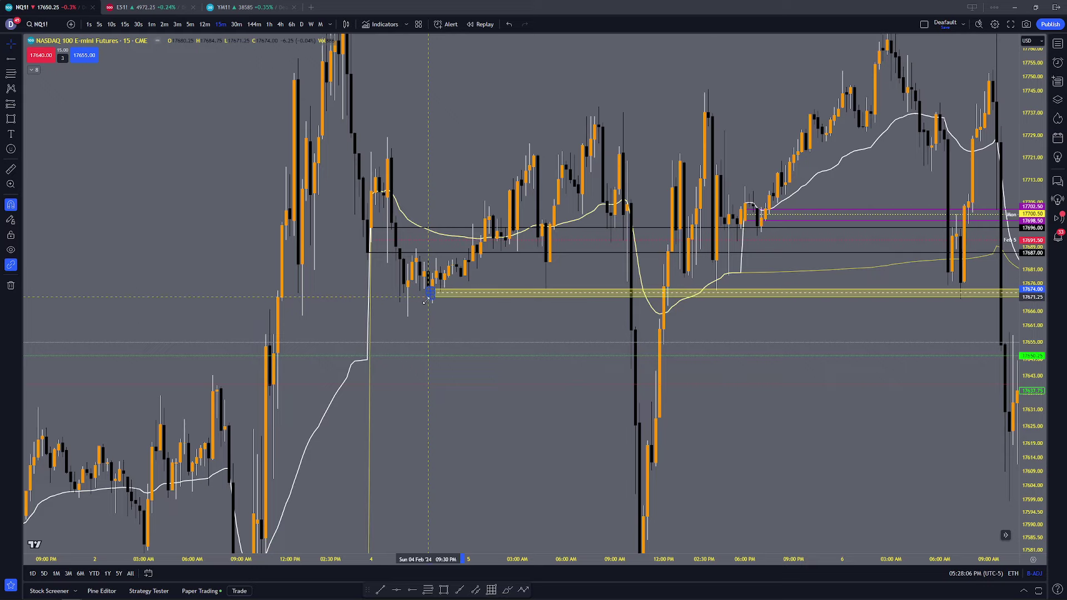
Step: Place a horizontal ray at 17668.75 from the 9:30 PM candle's low, just below the demand rectangle
left_click(416, 593)
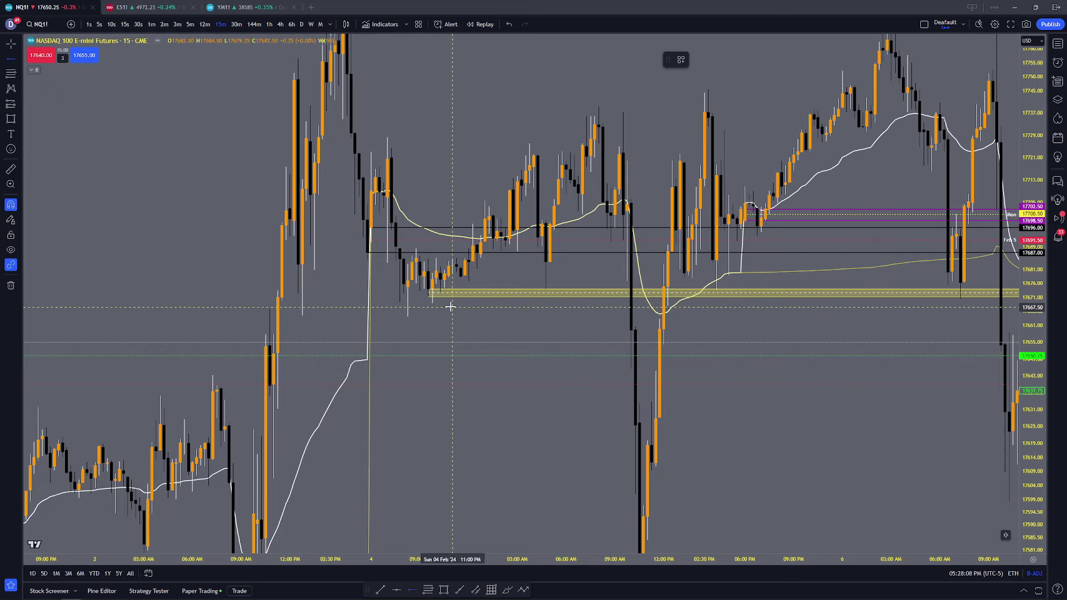
left_click(431, 303)
left_click_drag(606, 327, 474, 327)
scroll(471, 328, "up", 1)
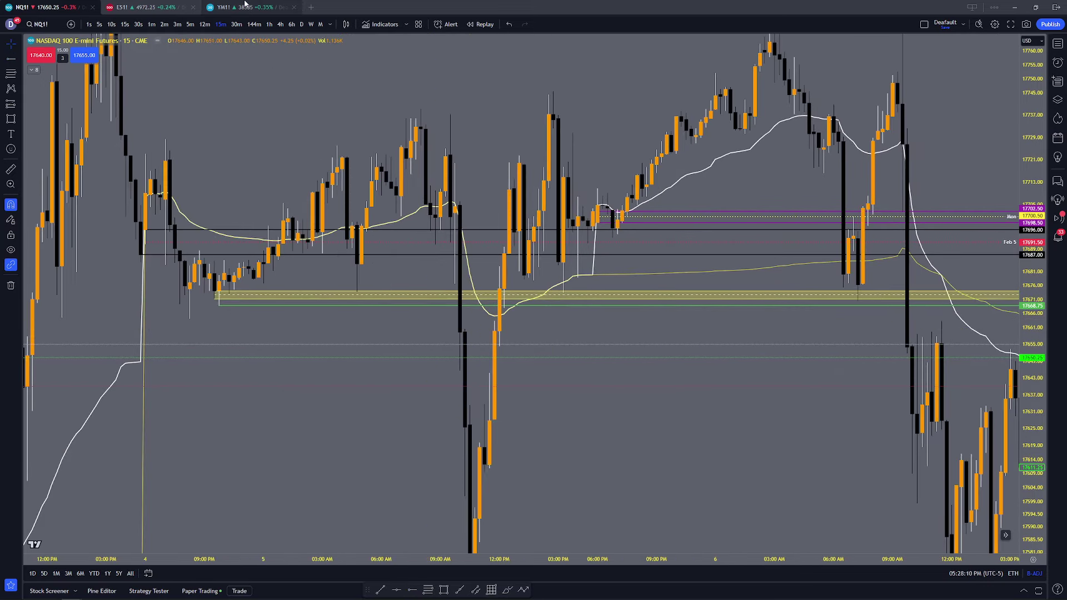
Step: On the 3-minute chart, examine the February 5 highs and lows in relation to the demand rectangle and the 17668.75 ray
left_click(180, 24)
scroll(765, 340, "down", 5)
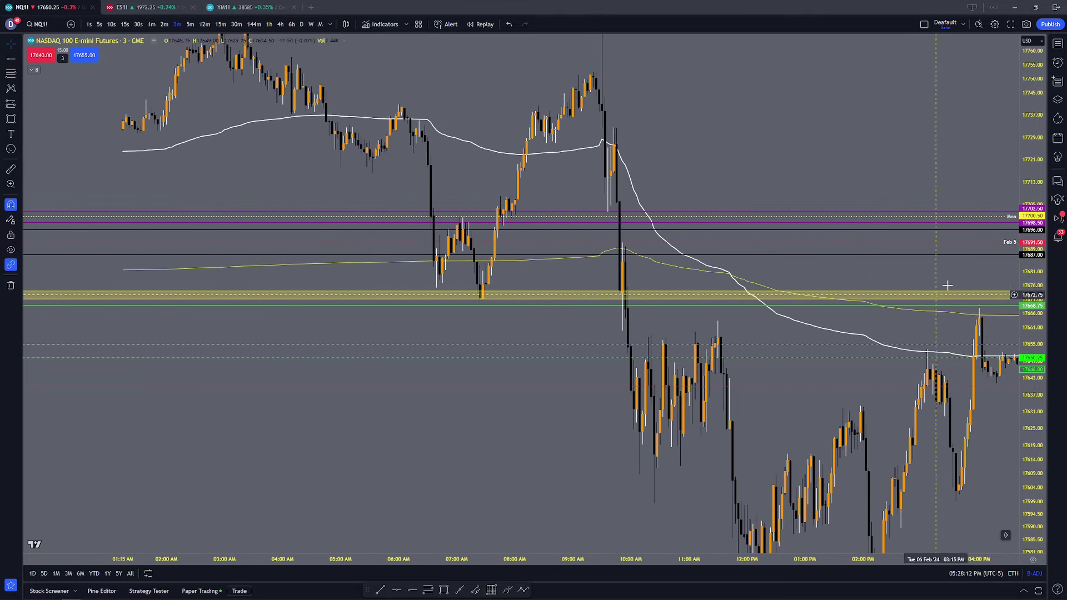
left_click_drag(1024, 180, 1025, 336)
scroll(569, 362, "down", 6)
left_click_drag(398, 345, 922, 422)
scroll(464, 255, "up", 6)
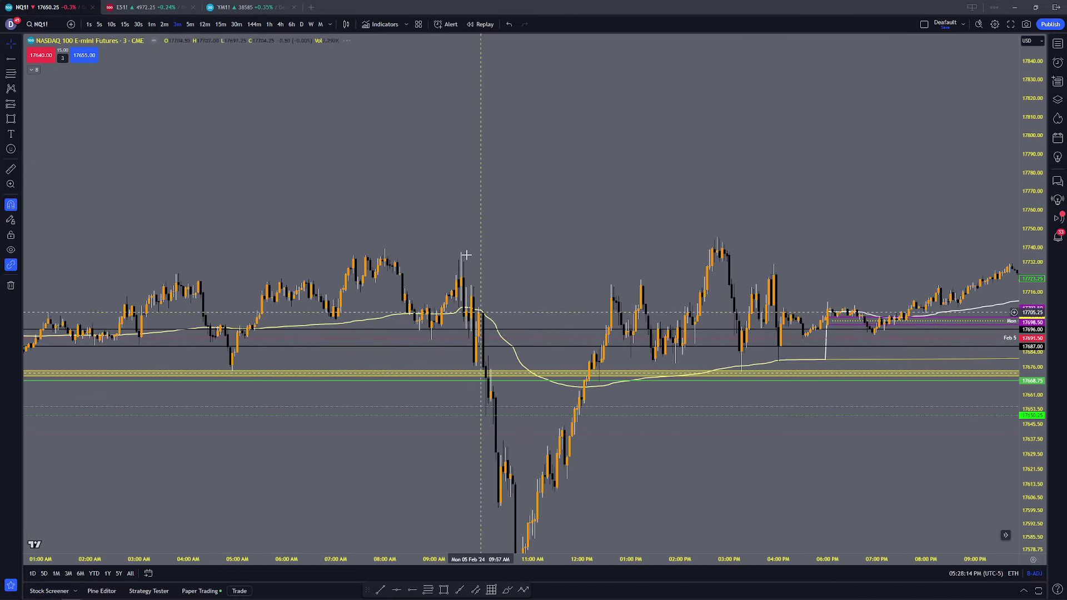
left_click_drag(509, 235, 674, 179)
scroll(574, 186, "up", 3)
mouse_move(574, 185)
left_mouse_down()
mouse_move(622, 206)
mouse_move(587, 192)
left_mouse_up()
scroll(621, 206, "down", 2)
scroll(586, 192, "down", 4)
left_click_drag(425, 204, 388, 200)
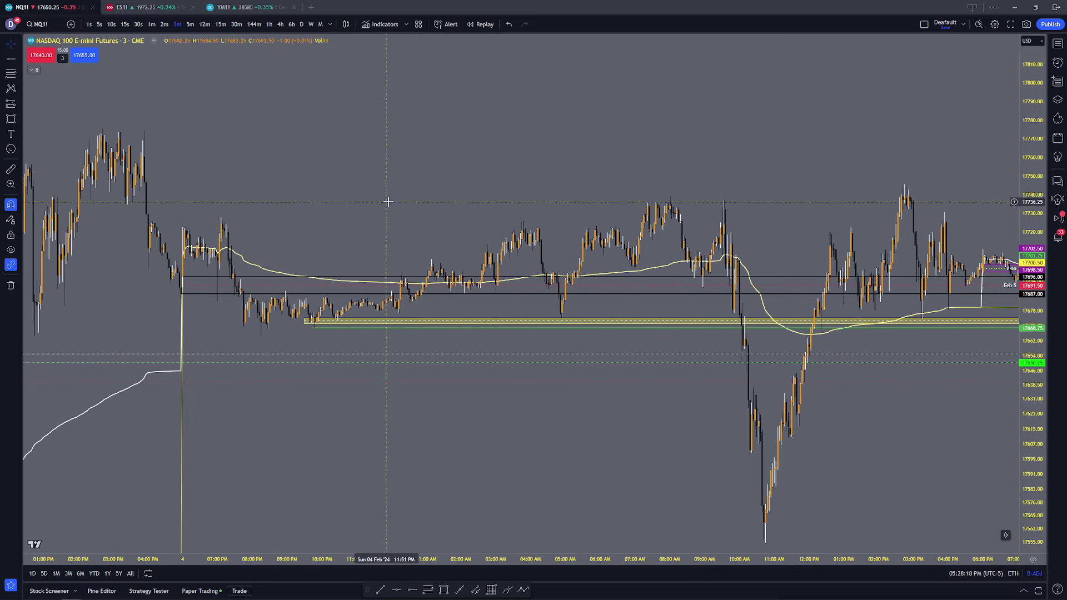
scroll(571, 245, "up", 3)
left_click_drag(611, 170, 593, 179)
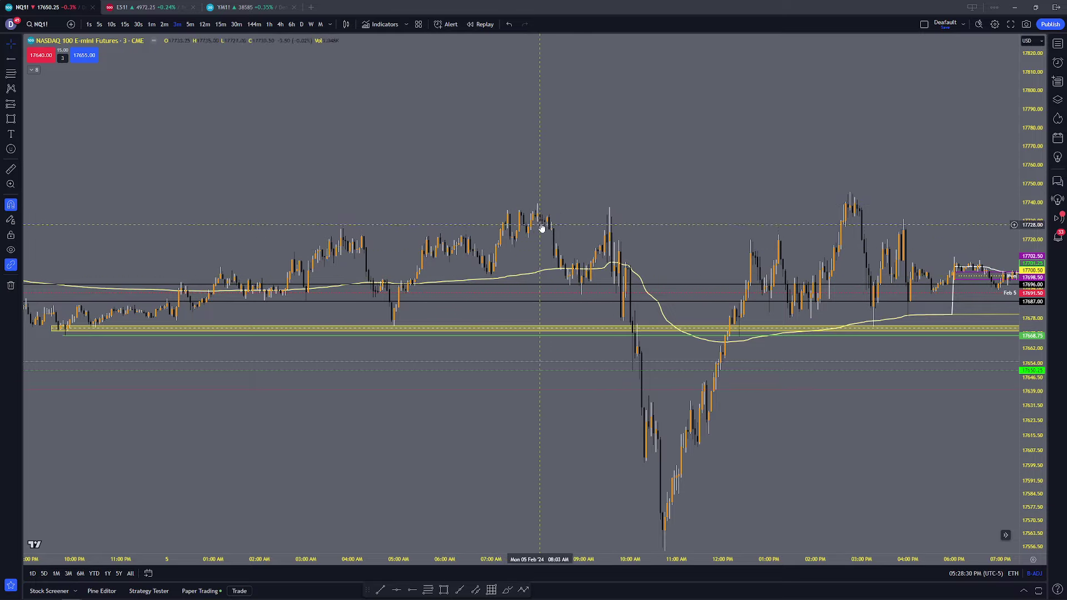
scroll(402, 235, "down", 3)
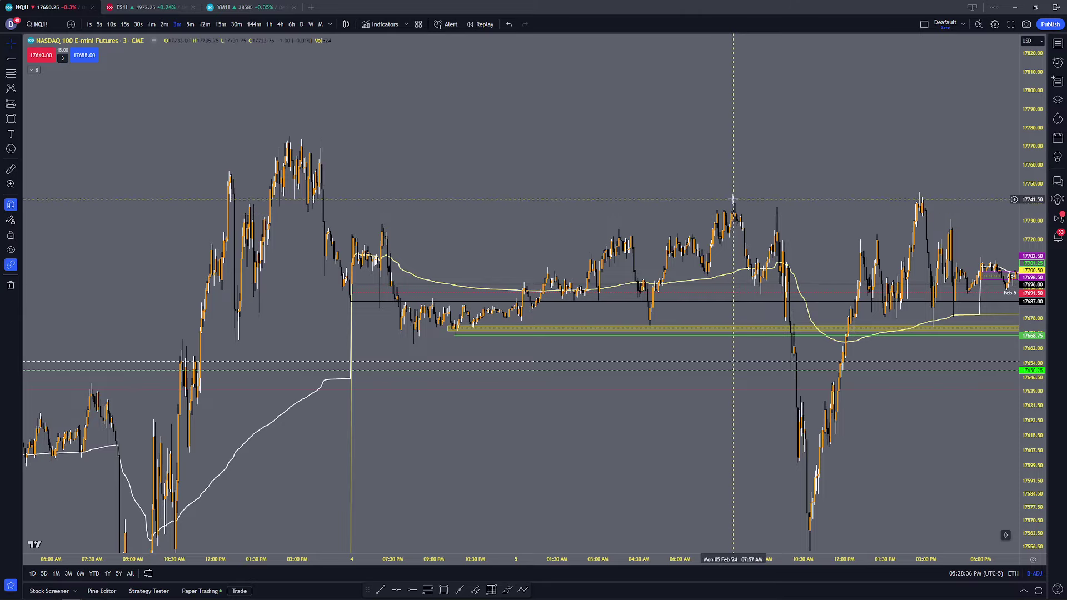
Step: Draw a Fib retracement from the 8:00 AM high of February 5 at 17739.25 down to 17721.00
left_click_drag(763, 198, 615, 238)
scroll(500, 200, "up", 2)
left_click(427, 589)
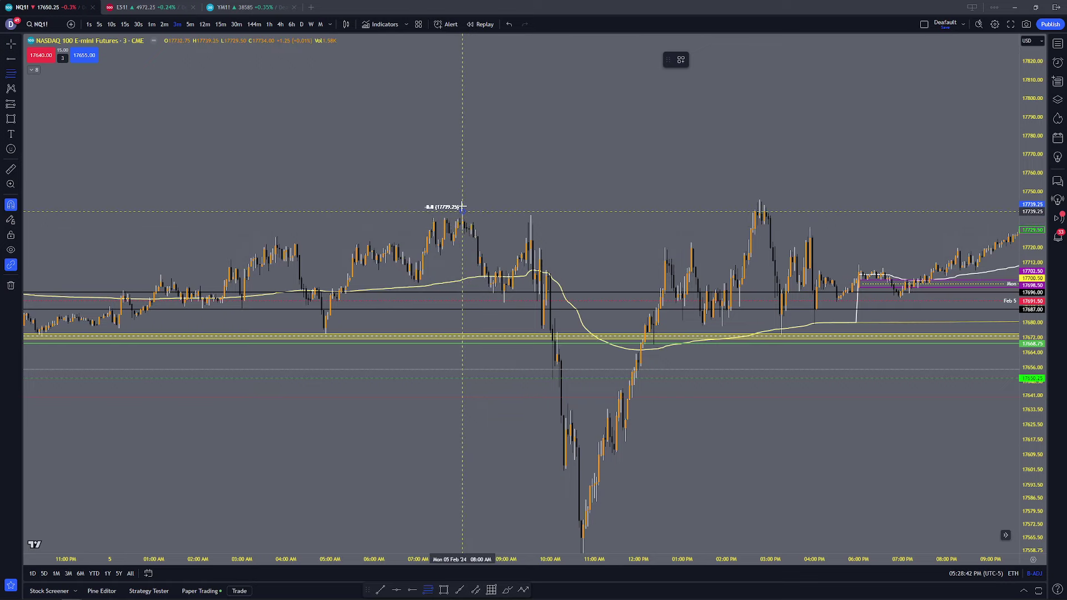
left_click(455, 245)
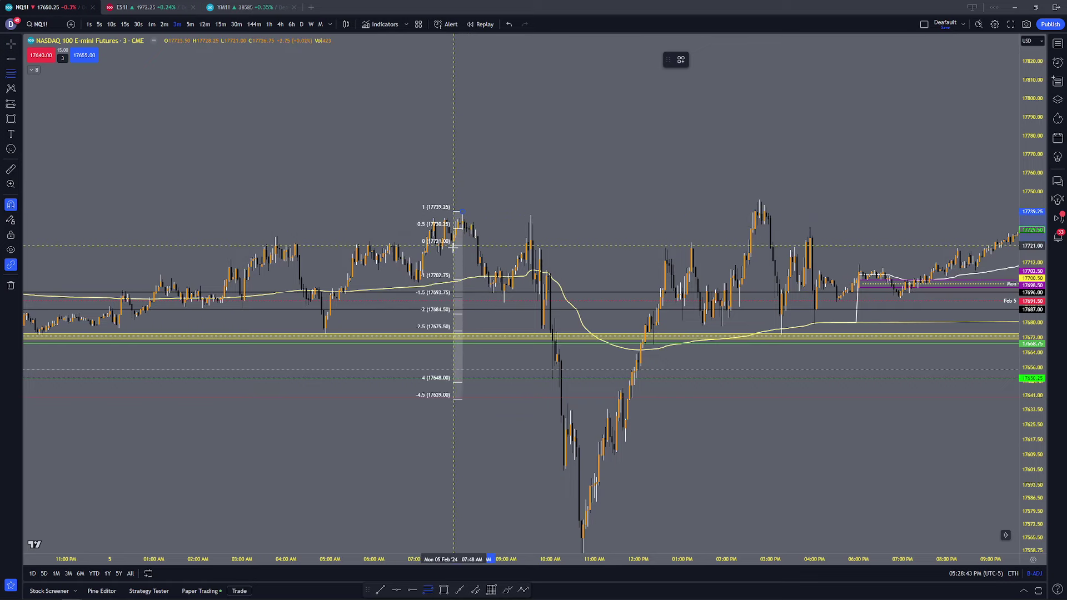
left_click(502, 374)
scroll(502, 344, "down", 1)
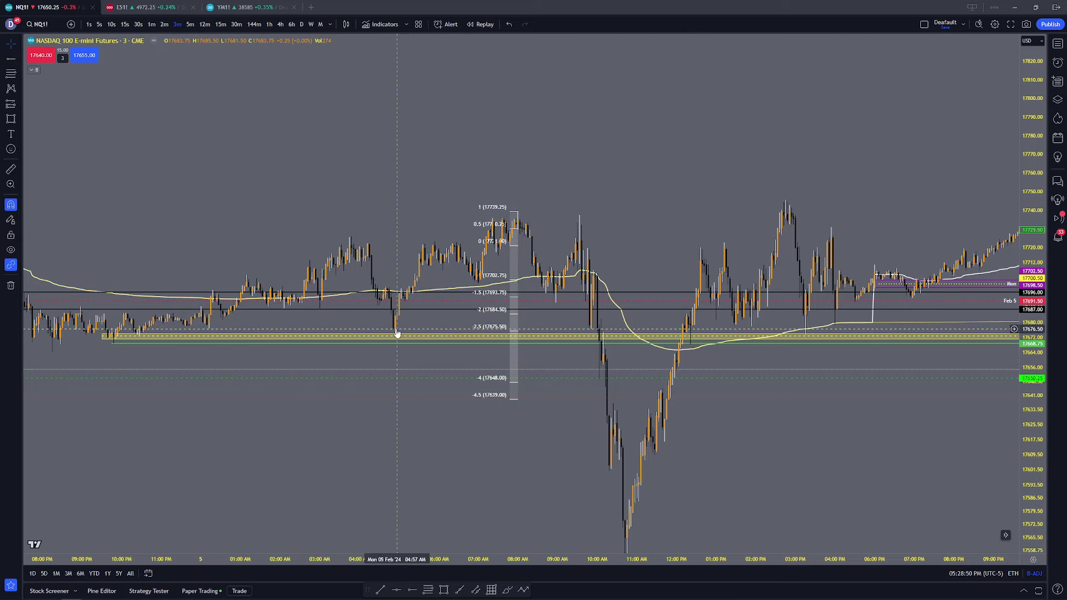
scroll(514, 384, "down", 2)
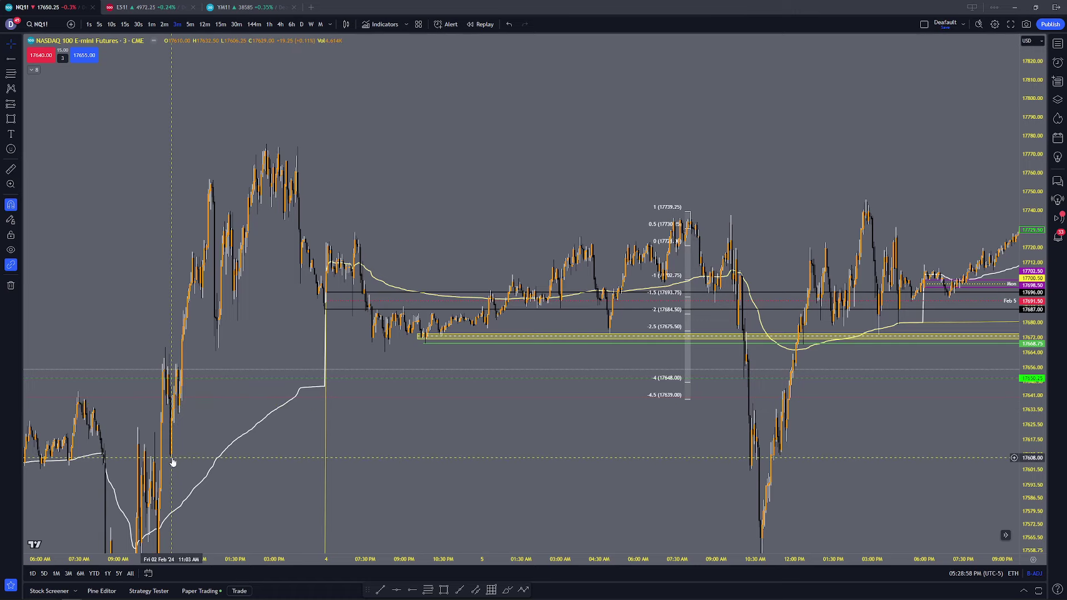
Step: Switch the chart to the 5-minute timeframe and anchor the Fibonacci projection's 0 level at 17715.75
scroll(655, 369, "up", 2)
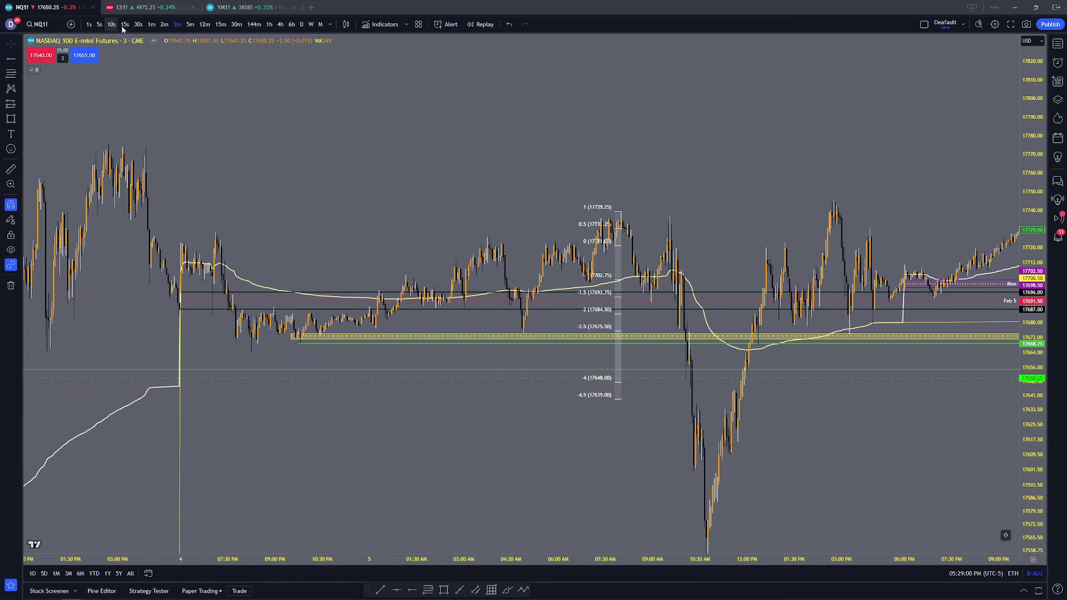
left_click(190, 24)
scroll(766, 284, "up", 3)
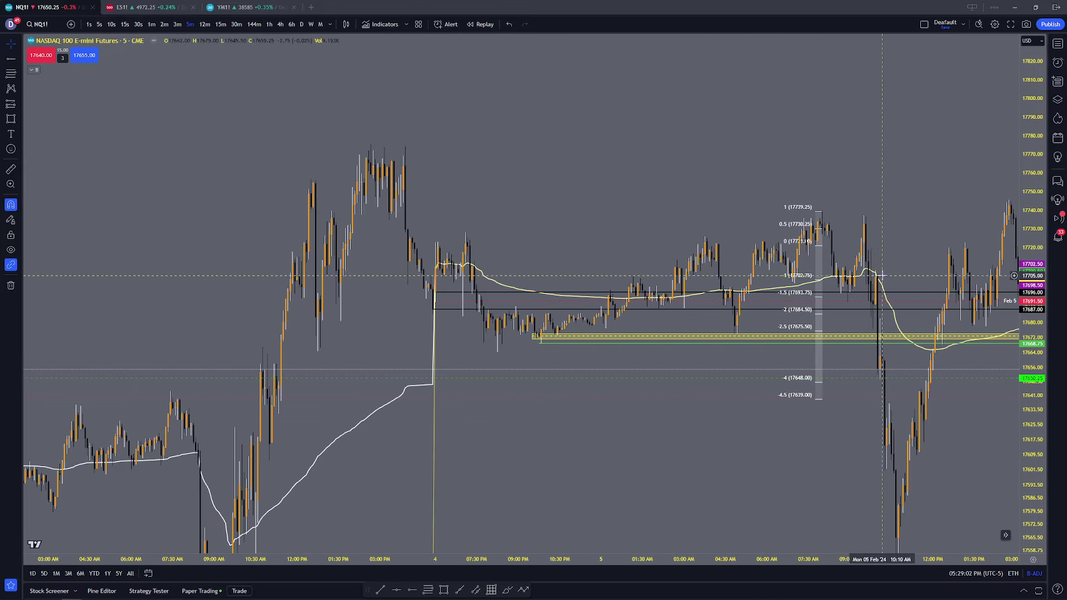
left_click_drag(691, 242, 682, 263)
left_click(795, 393)
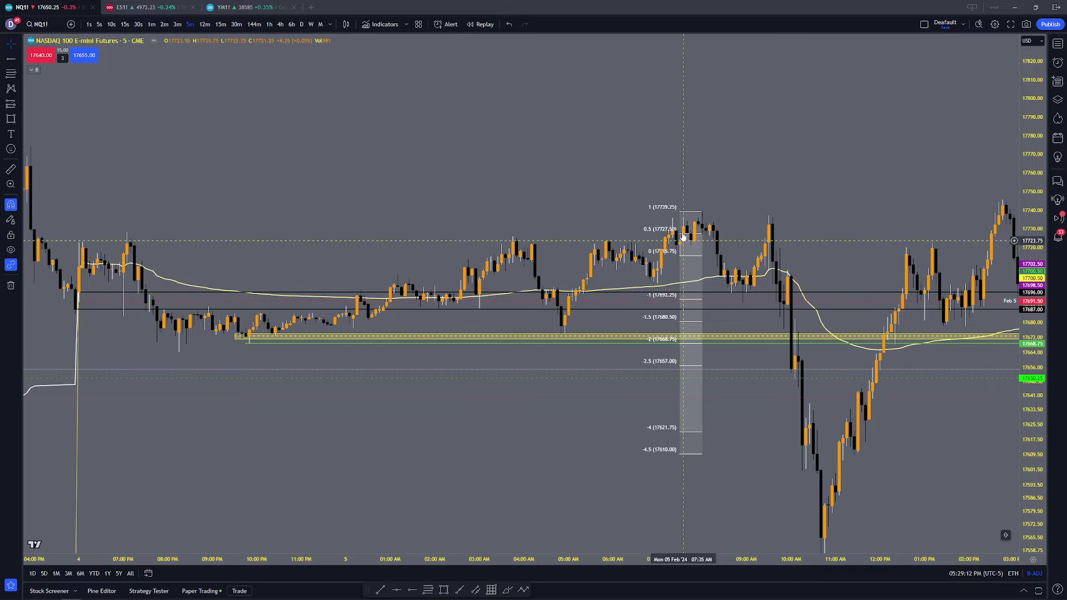
Step: Switch the chart to the 1-minute timeframe and re-anchor the Fibonacci projection's 0 level at the 17721.00 low just before 8:00 AM
left_click(153, 24)
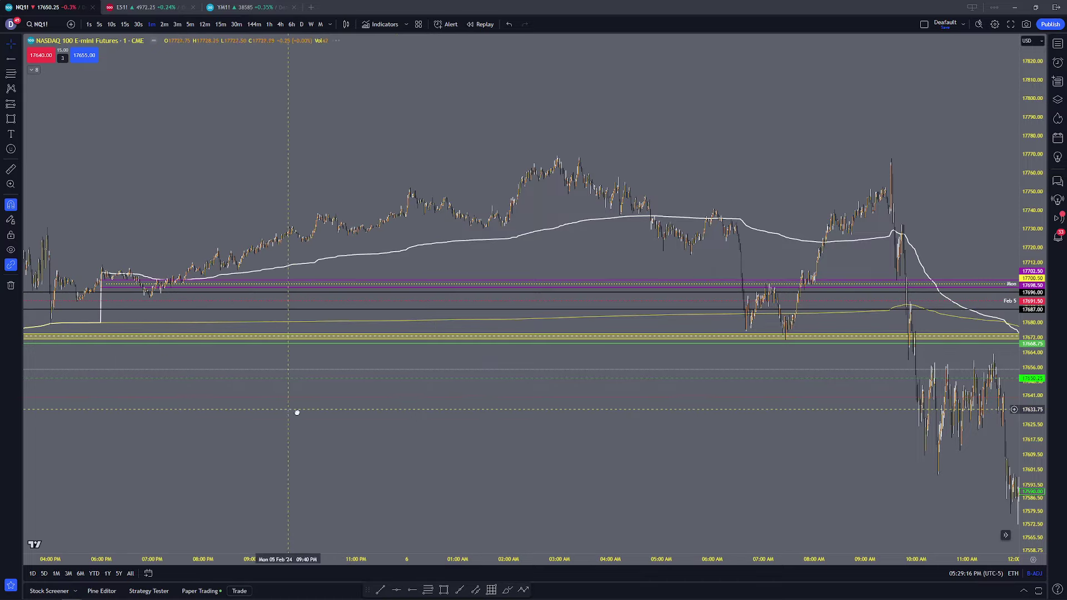
left_click_drag(295, 412, 770, 404)
scroll(624, 331, "up", 5)
scroll(458, 326, "up", 2)
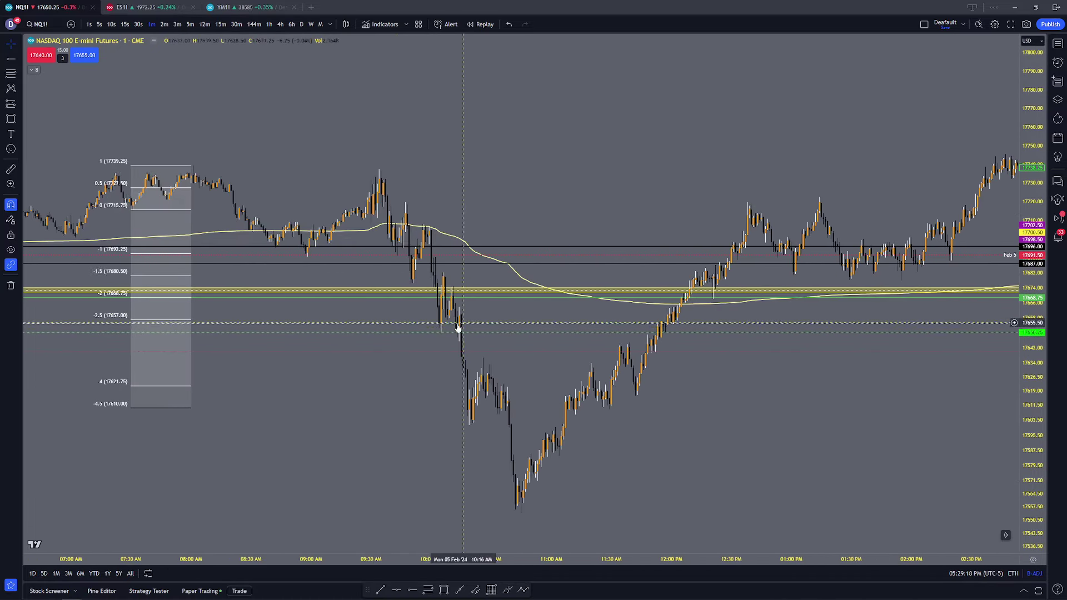
left_click_drag(345, 322, 419, 350)
scroll(389, 356, "down", 3)
scroll(227, 339, "down", 4)
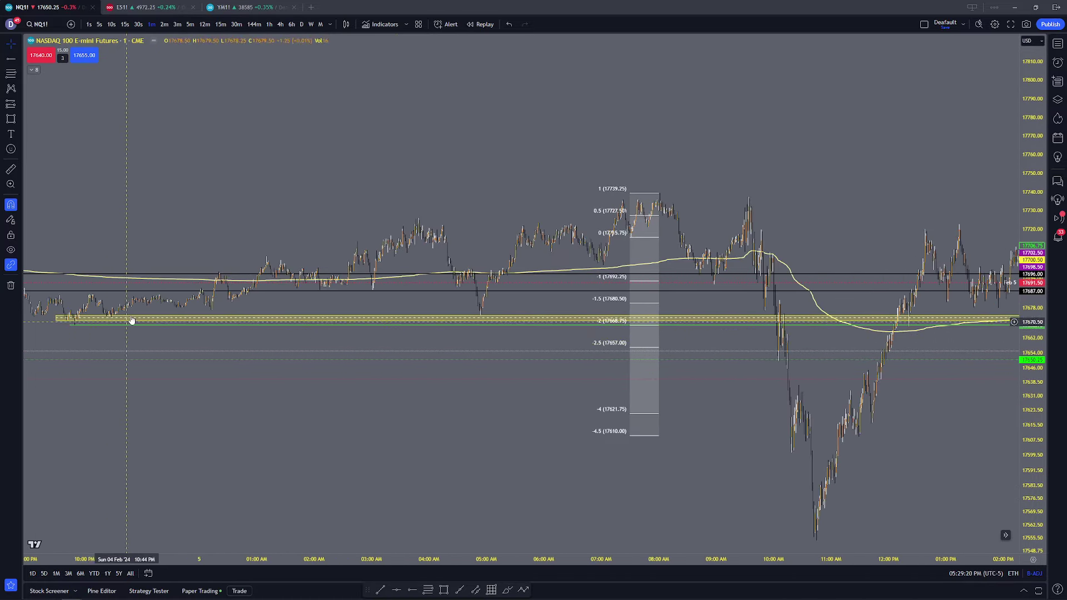
scroll(733, 367, "up", 3)
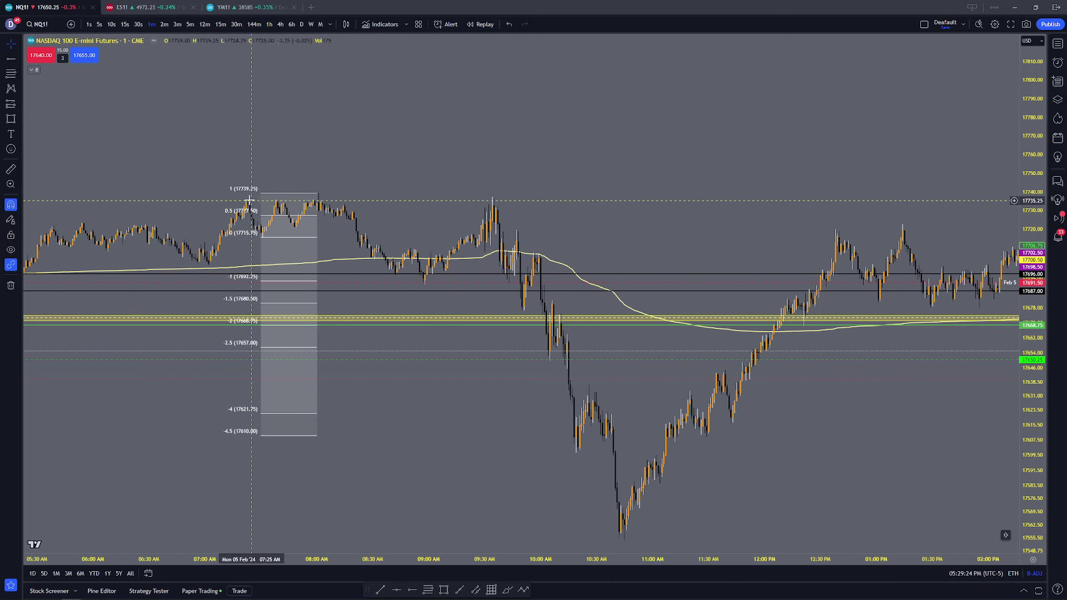
left_click_drag(263, 238, 297, 233)
left_click(369, 309)
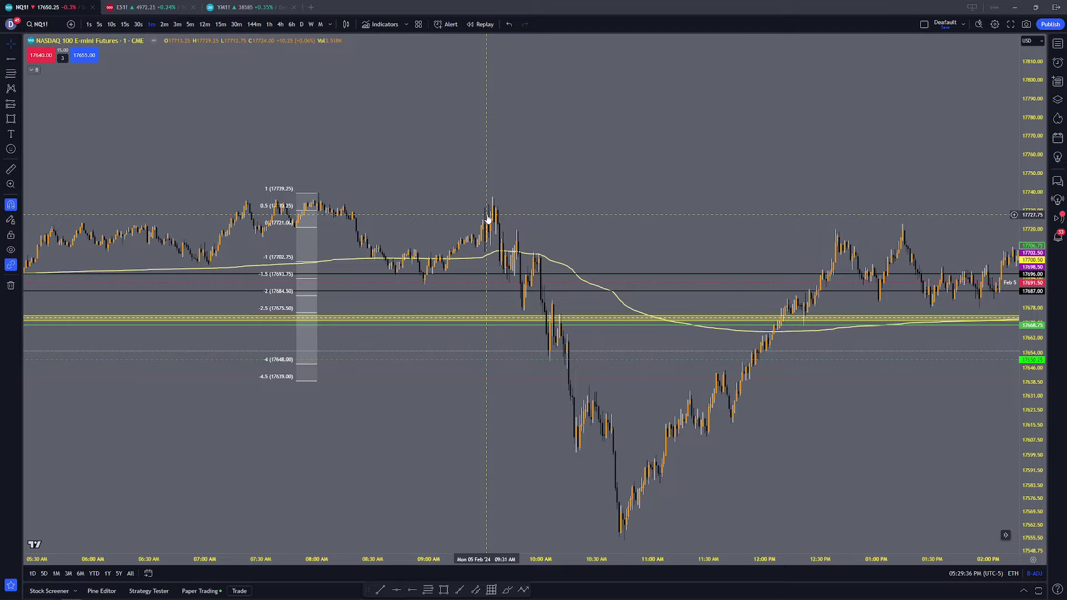
Step: Examine the February 5 morning price action around the 8:00 AM high against the Fibonacci projection levels and earlier swings
scroll(485, 245, "up", 1)
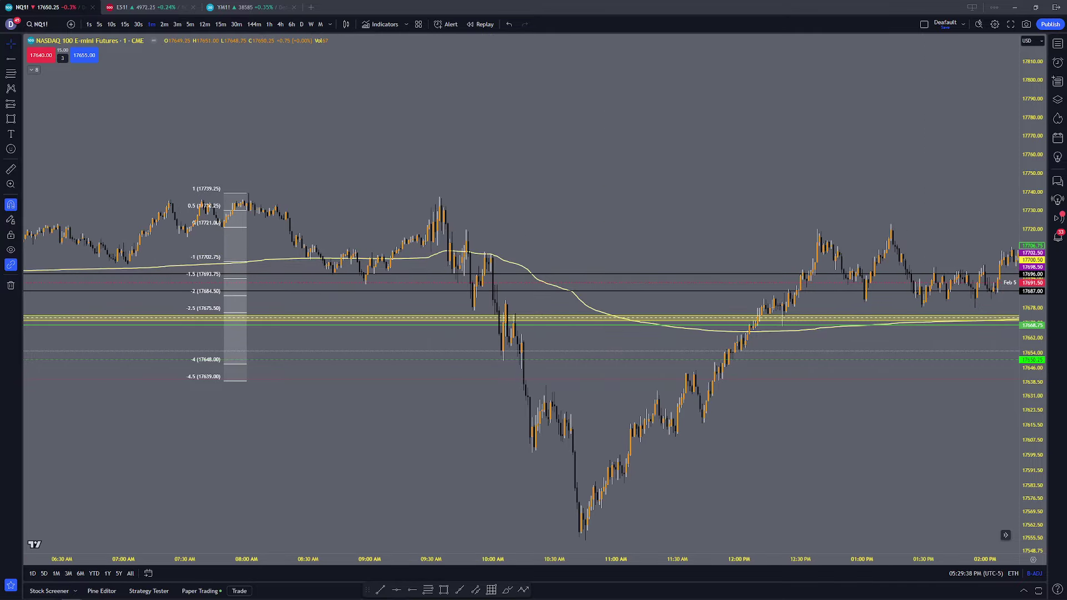
left_click_drag(1041, 418, 1042, 178)
left_click_drag(558, 168, 575, 295)
scroll(481, 256, "up", 2)
left_click_drag(223, 228, 329, 220)
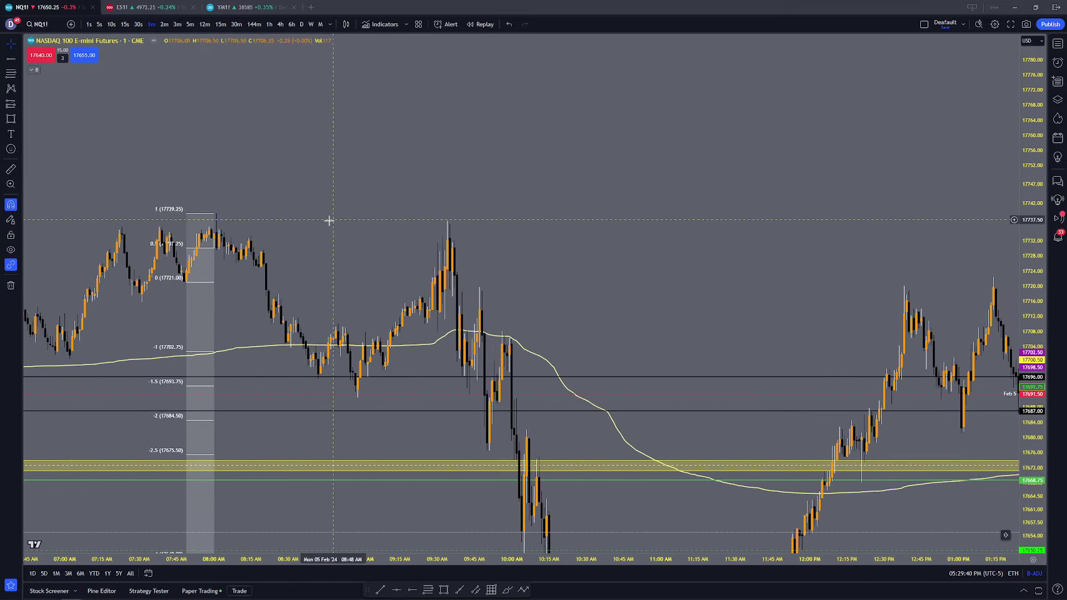
scroll(278, 225, "down", 1)
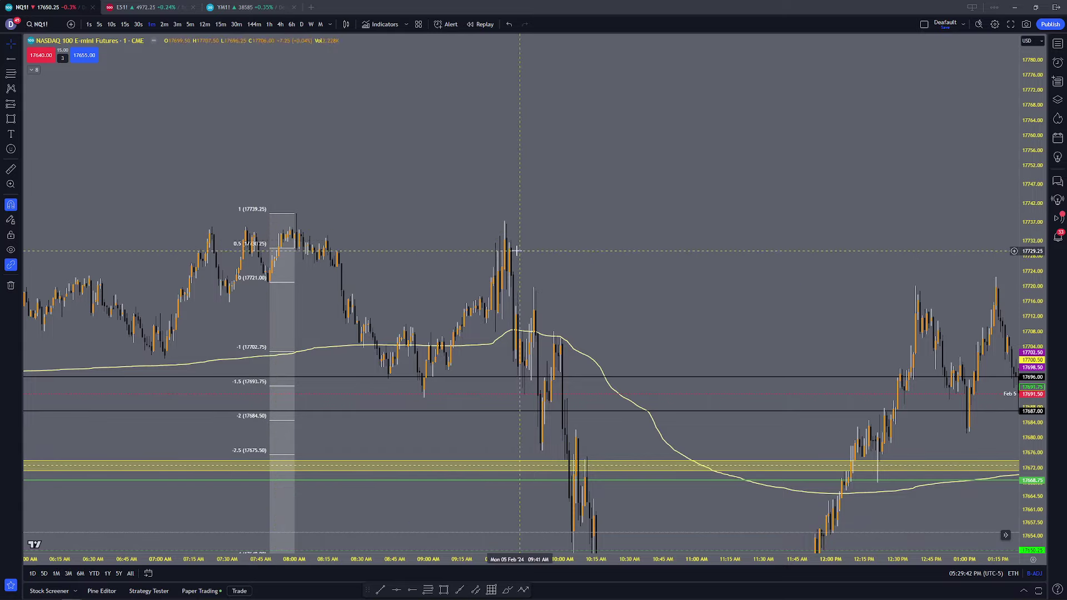
scroll(471, 267, "down", 2)
scroll(337, 274, "down", 3)
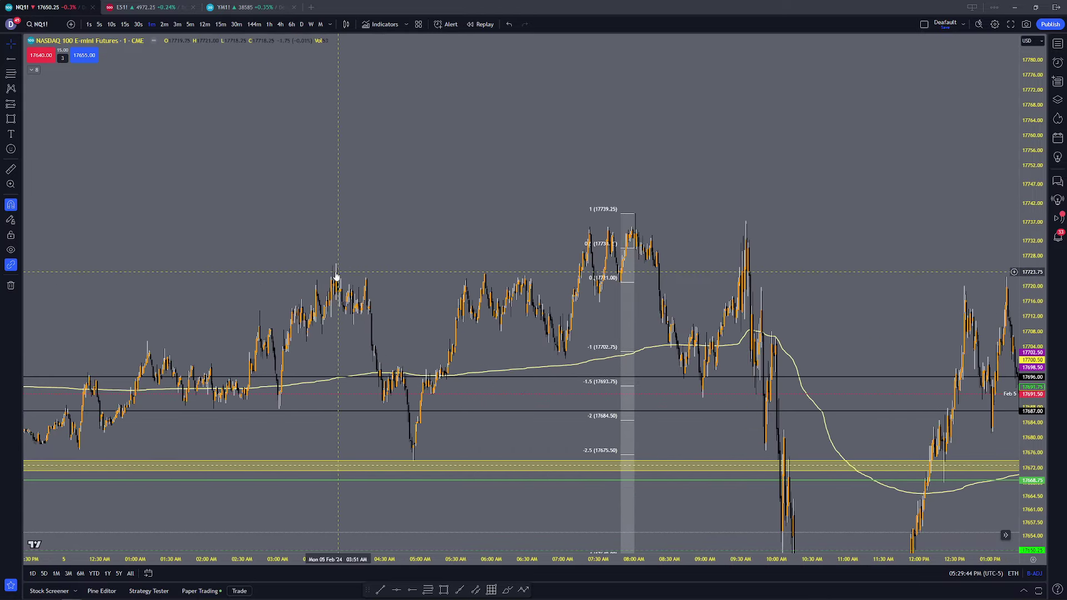
scroll(337, 275, "up", 2)
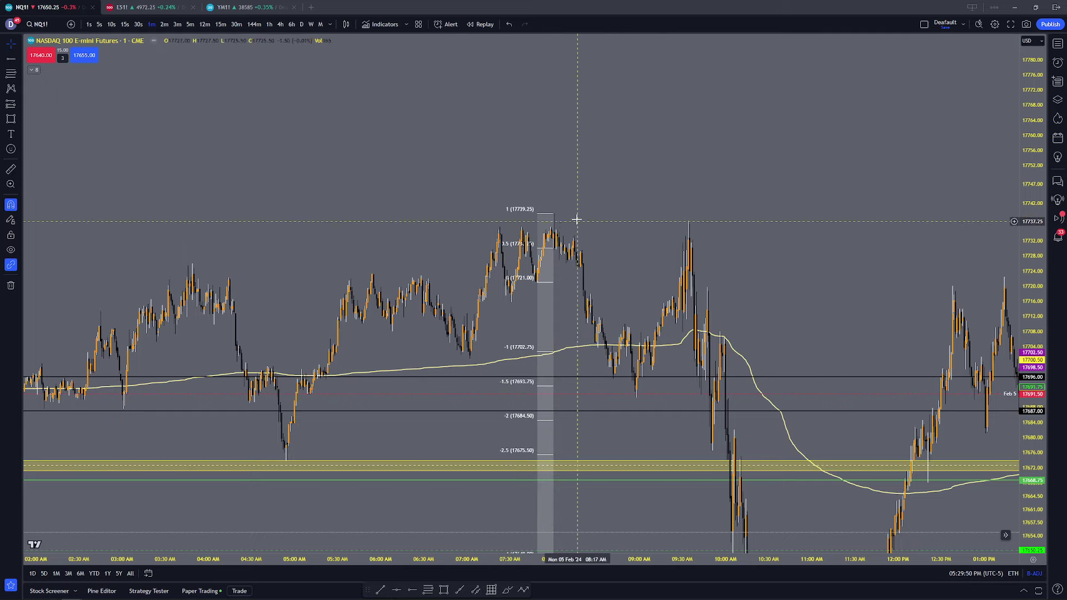
scroll(574, 220, "up", 1)
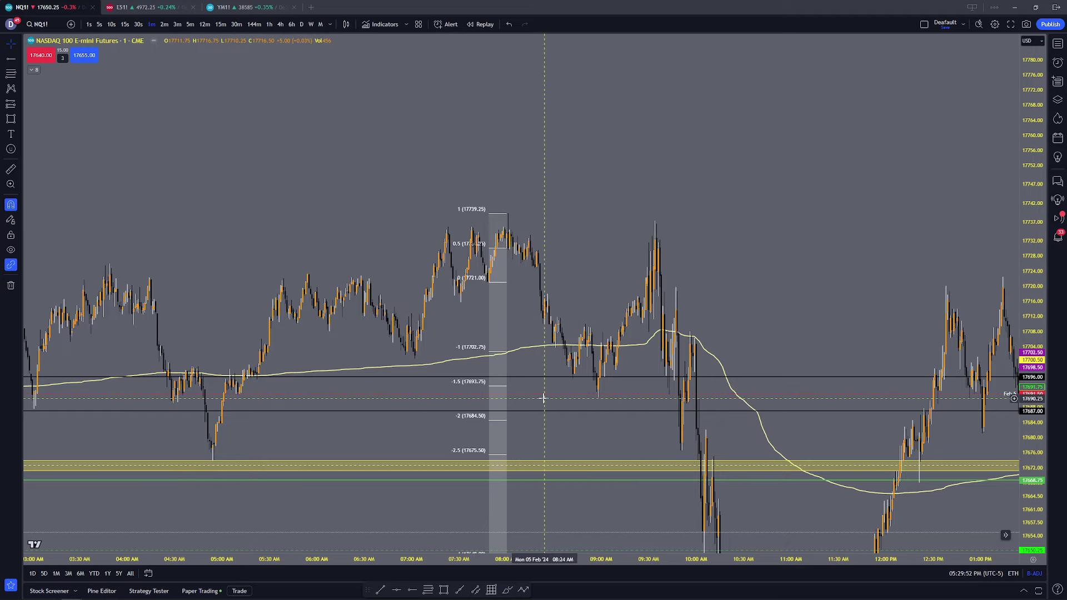
scroll(541, 405, "up", 1)
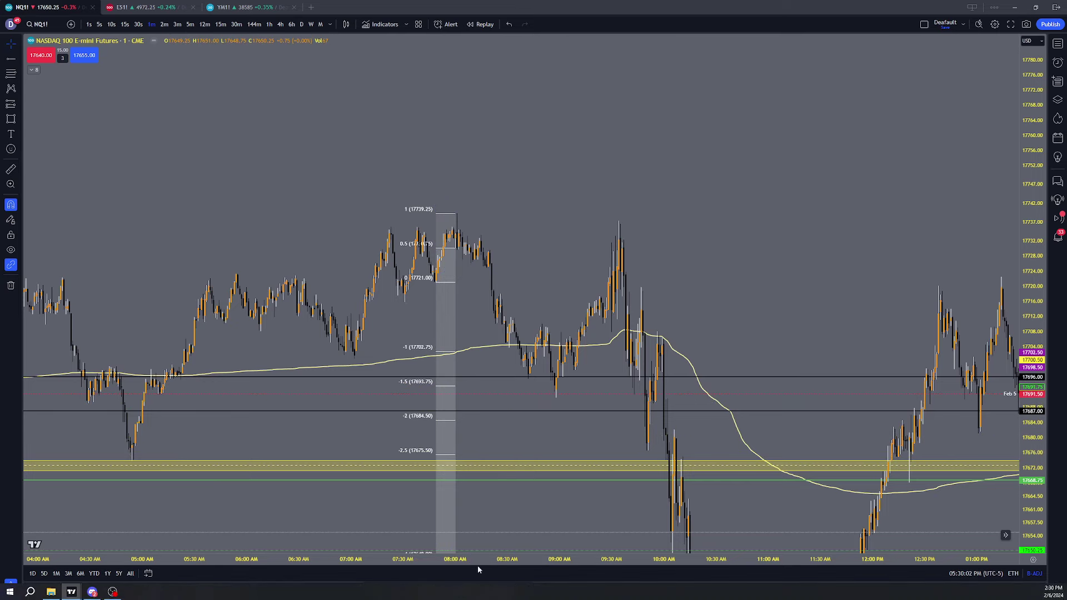
Step: Draw two rectangular zones from the projection, one spanning levels -1 to -1.5 and one spanning levels -2 to -2.5
left_click(443, 589)
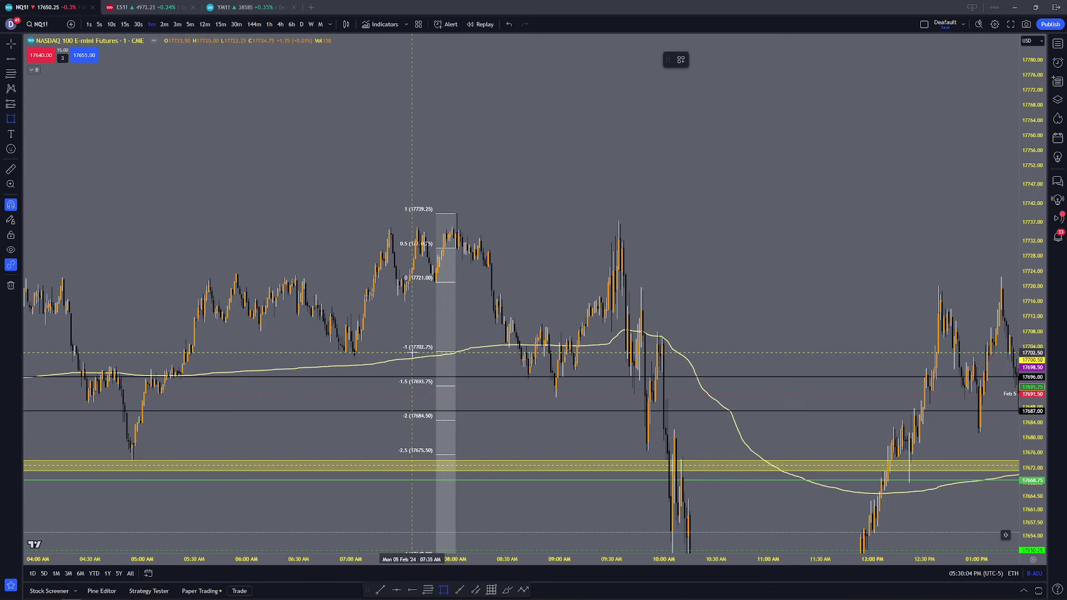
left_click_drag(414, 351, 415, 385)
left_click(415, 386)
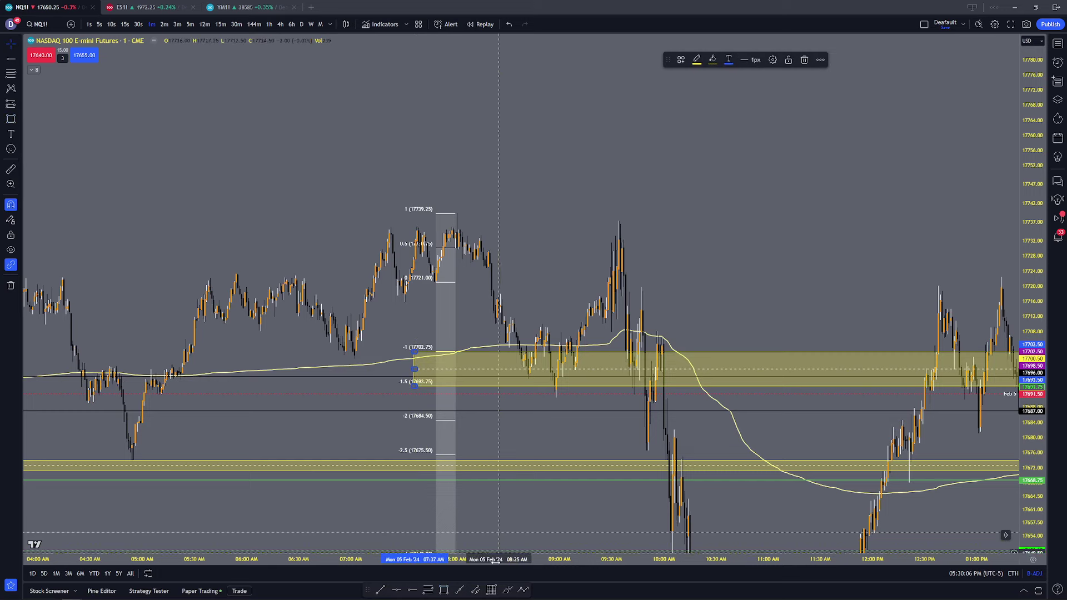
left_click(445, 591)
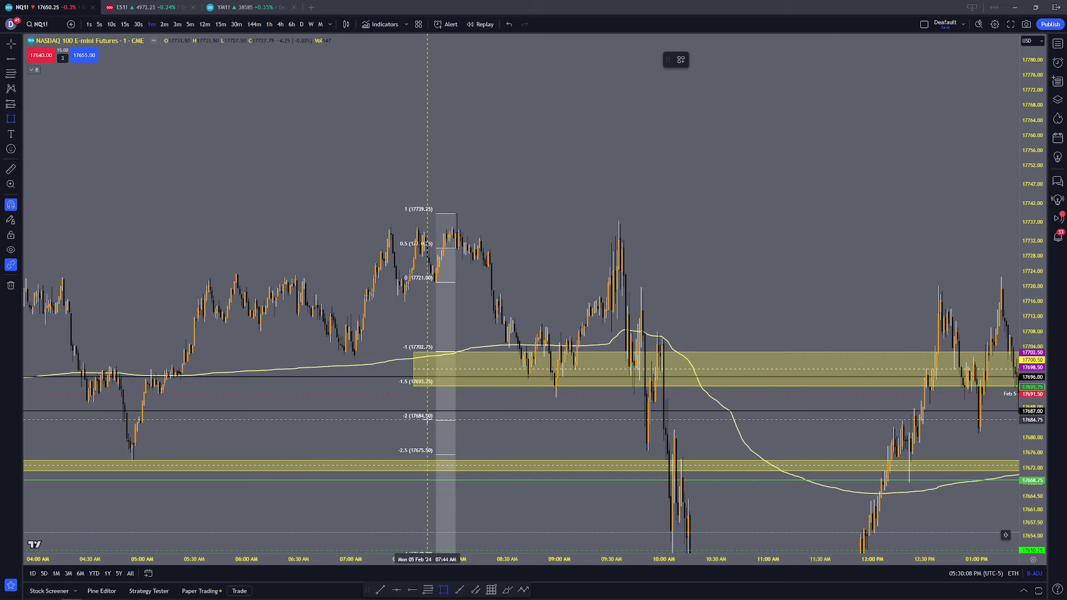
left_click_drag(427, 420, 425, 455)
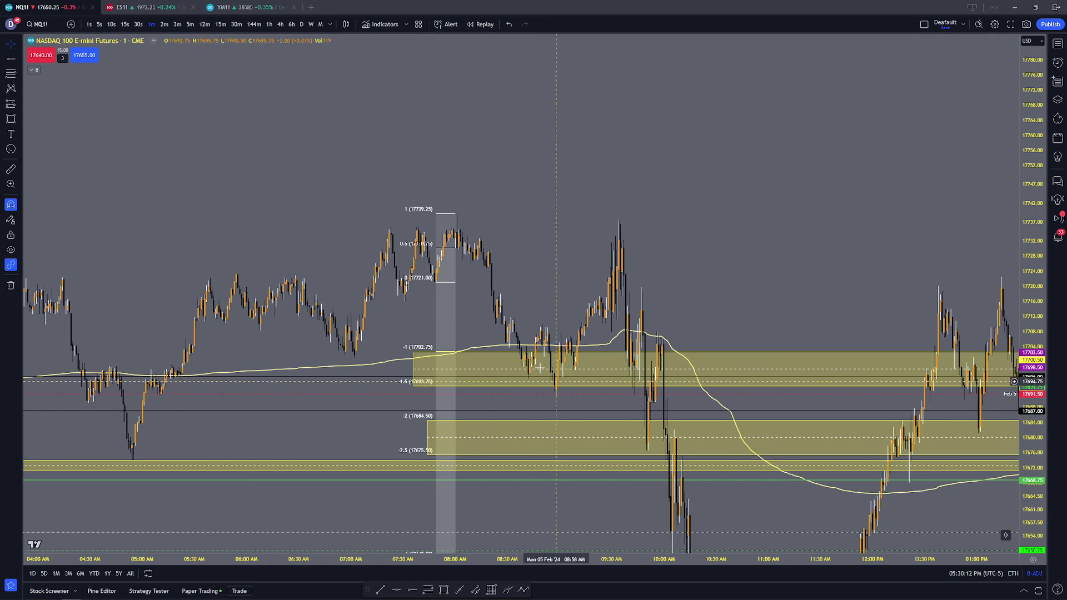
Step: Place a buy stop order for 3 NQ1! contracts at 17698.00, inside the upper projection zone
right_click(339, 369)
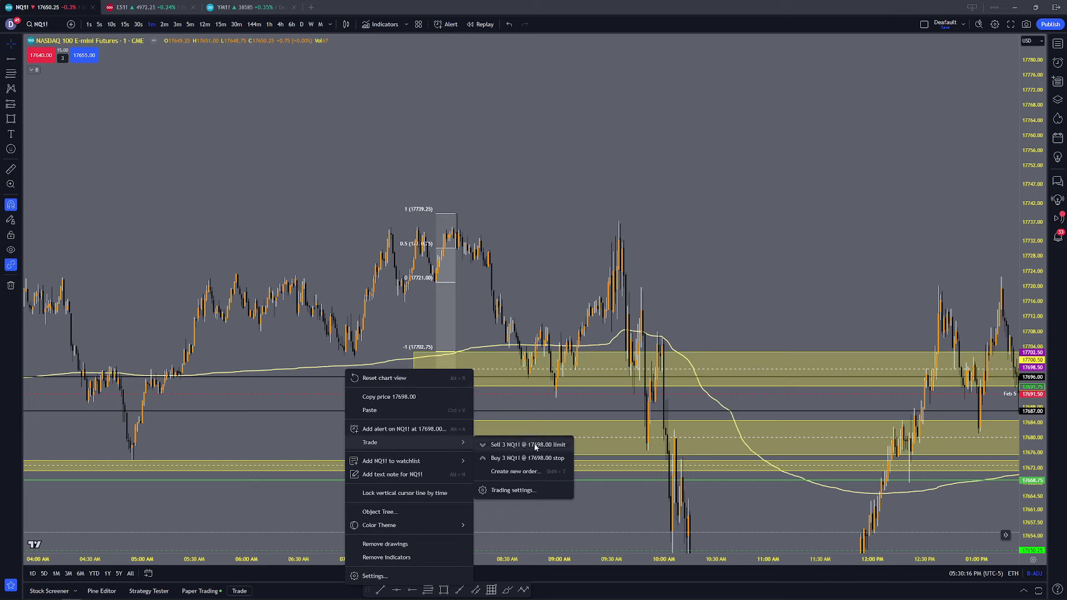
left_click(532, 458)
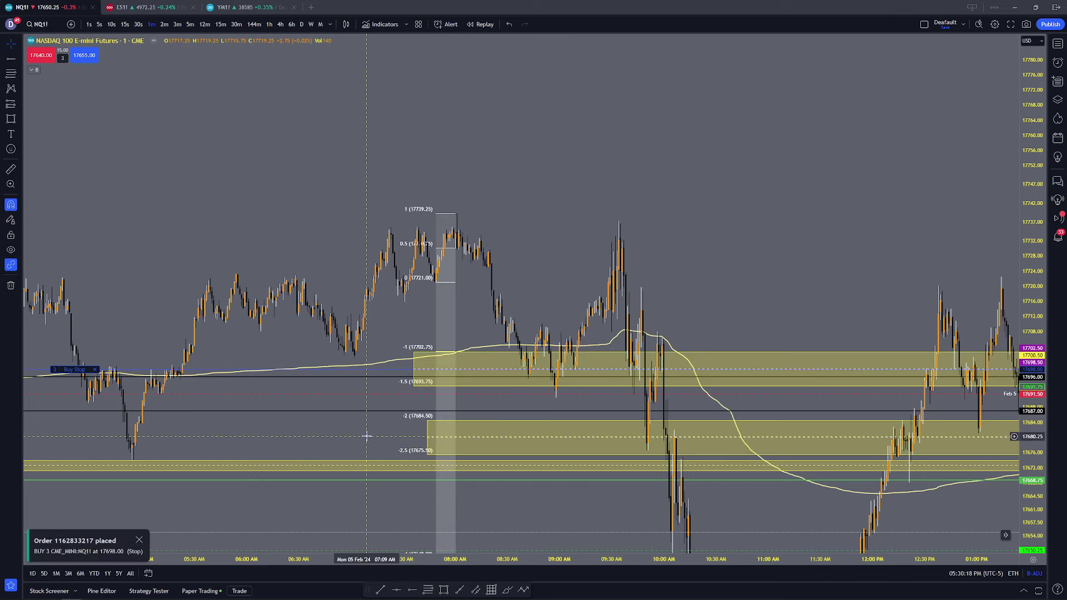
right_click(365, 438)
mouse_move(402, 457)
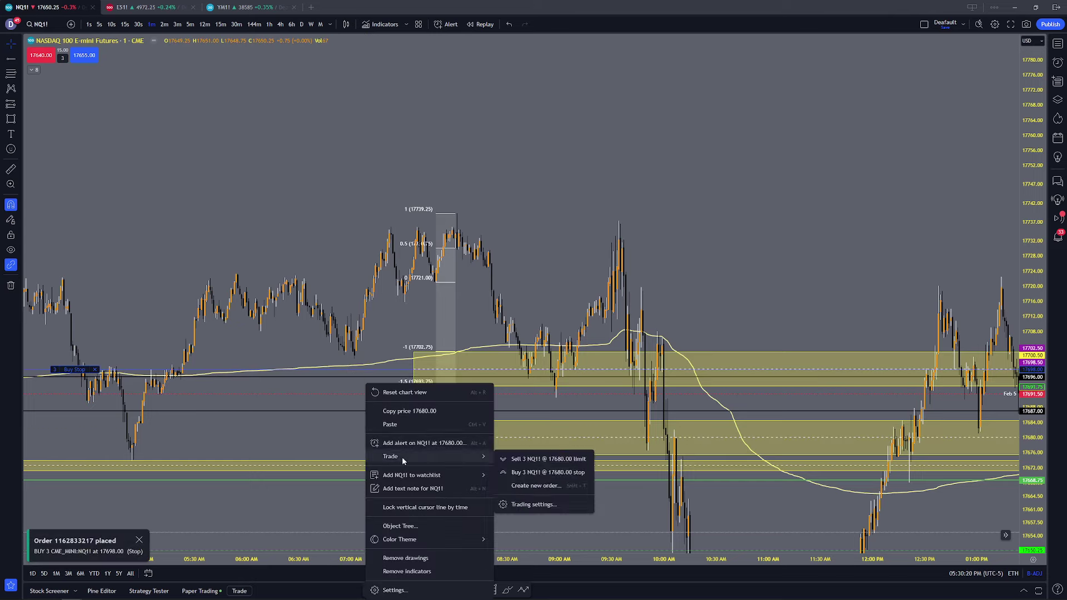
left_click(503, 458)
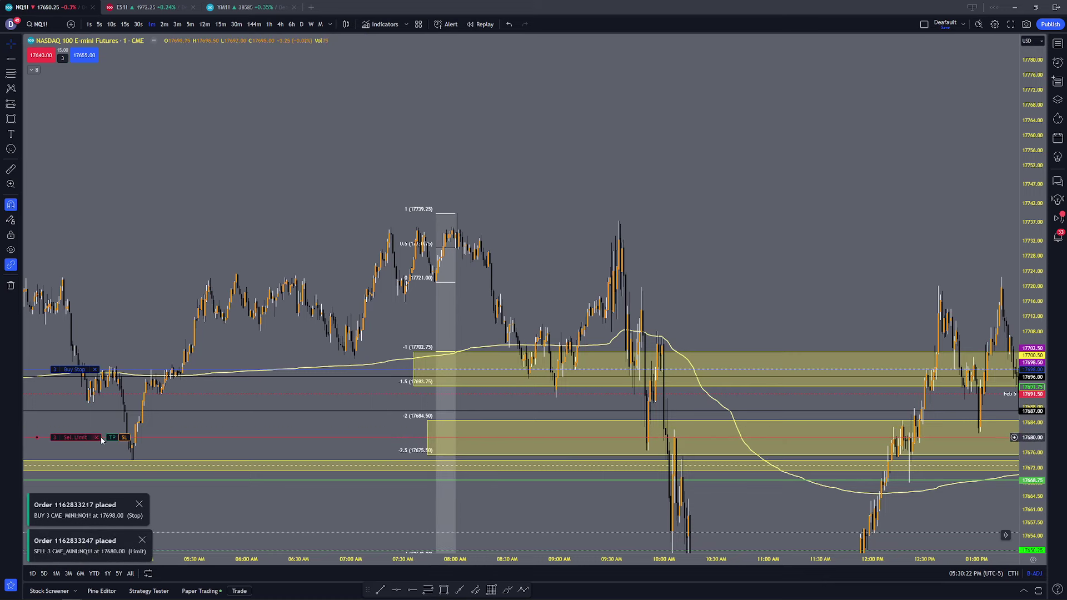
left_click(97, 437)
Step: Place a buy stop order for 3 NQ1! contracts at 17680.00, inside the lower projection zone
right_click(376, 437)
mouse_move(412, 456)
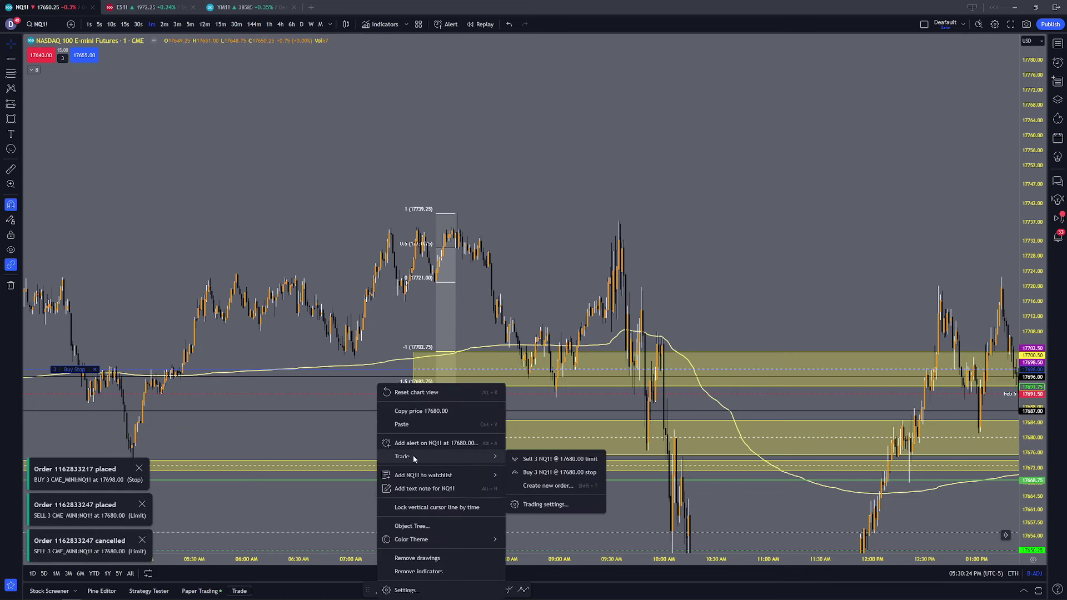
left_click(546, 473)
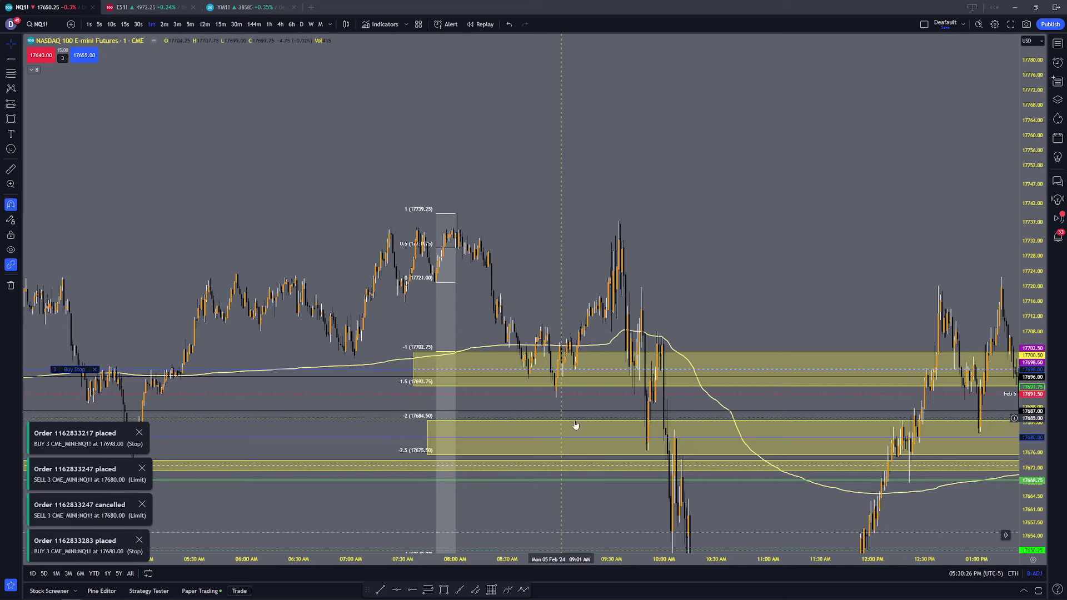
Step: Attach a stop loss at 17676.75 to the lower buy order and one at 17691.50 to the upper buy order
mouse_move(109, 439)
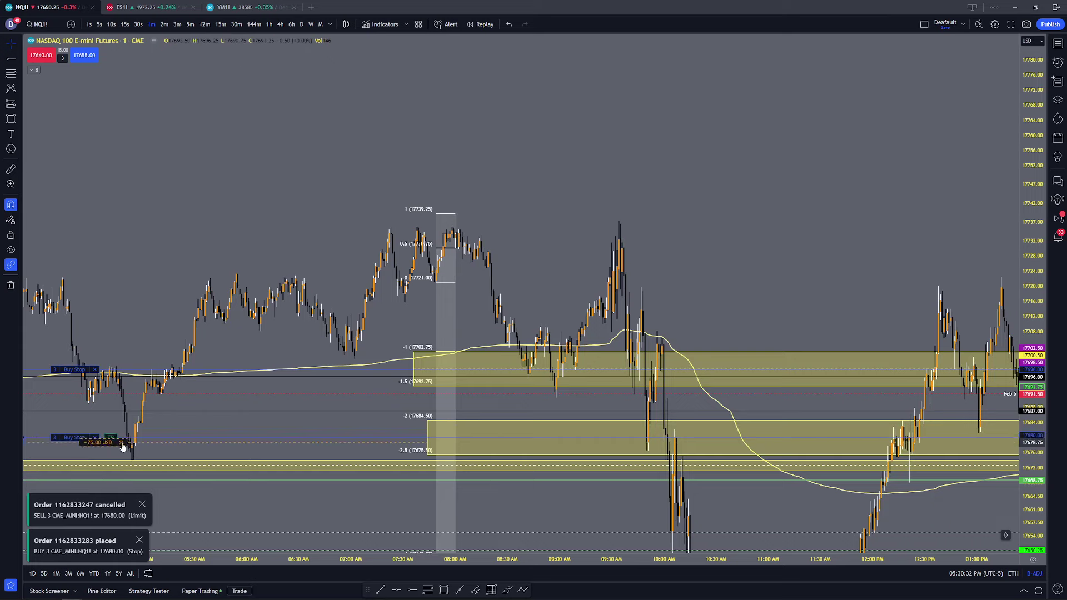
left_click_drag(123, 451, 124, 452)
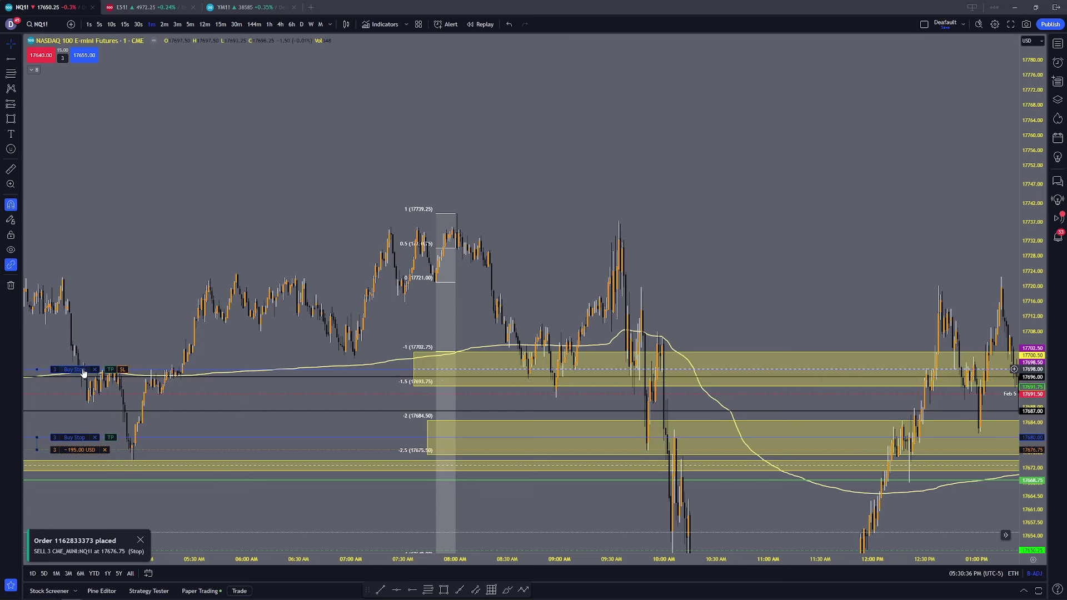
left_click_drag(122, 373, 123, 398)
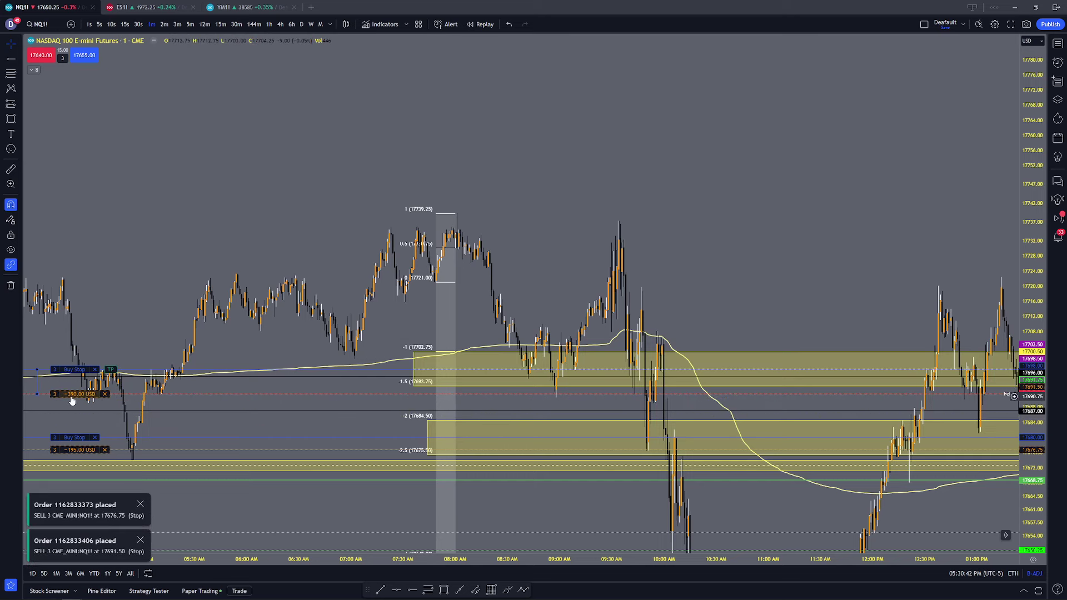
Step: Attach a take profit at 17720.00 to the upper buy order and one at 17708.25 to the lower buy order
mouse_move(83, 442)
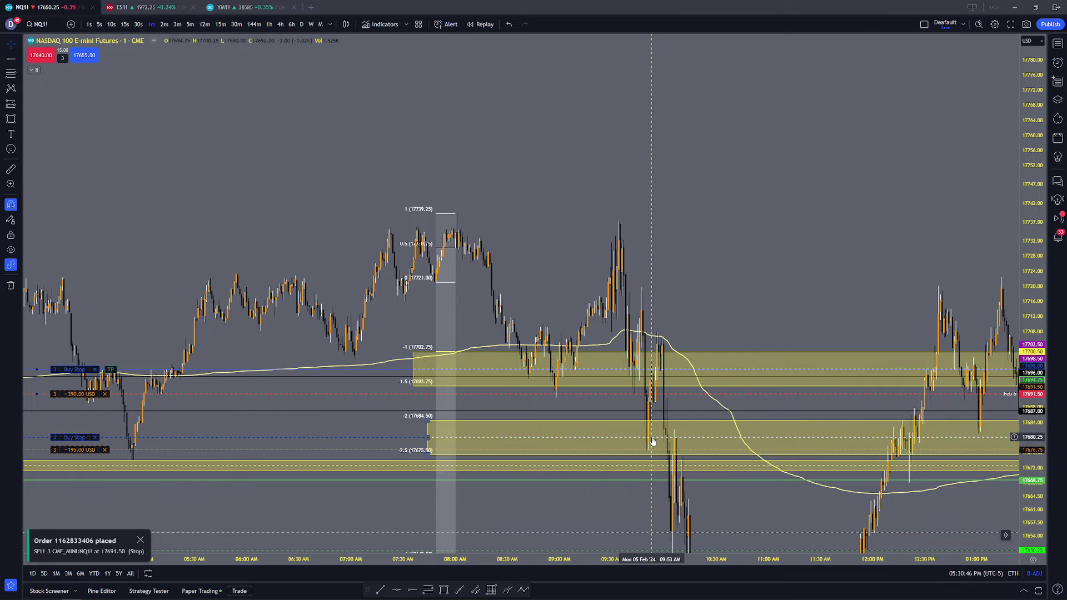
scroll(638, 338, "up", 5)
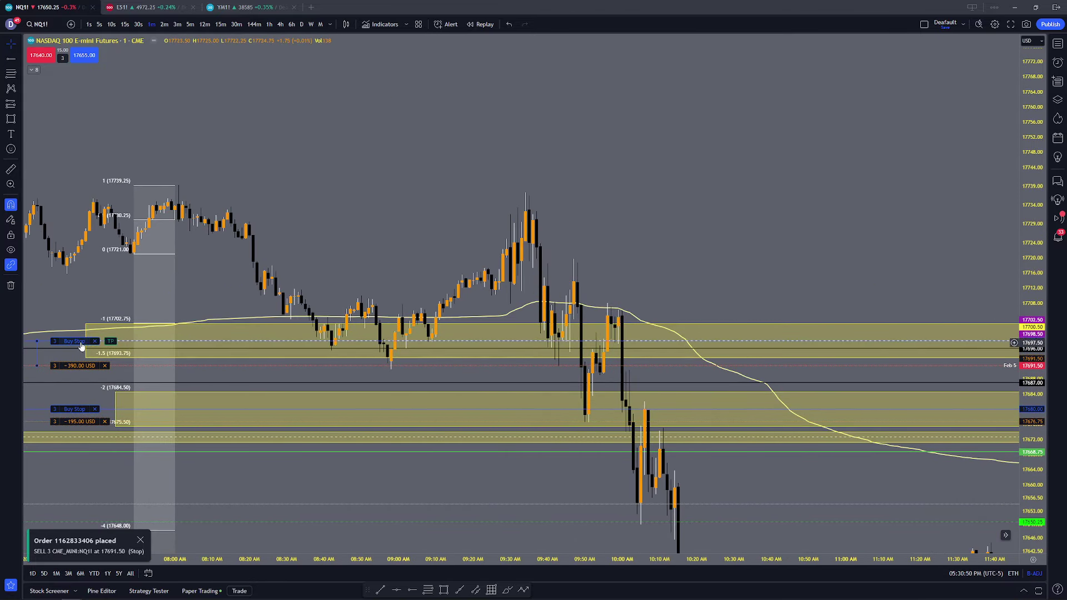
left_click_drag(110, 342, 168, 264)
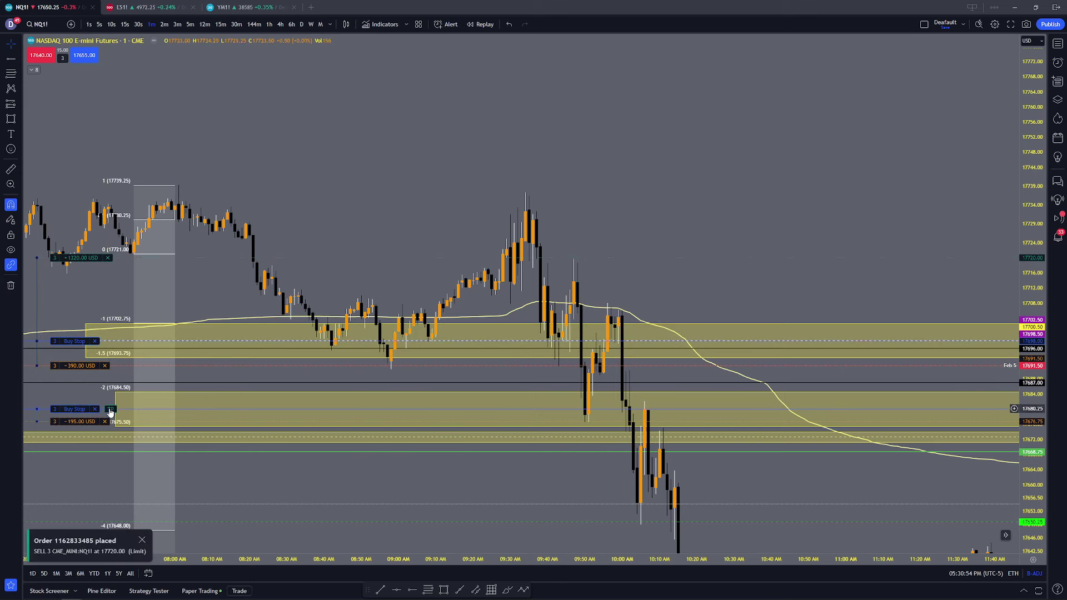
left_click_drag(110, 411, 165, 305)
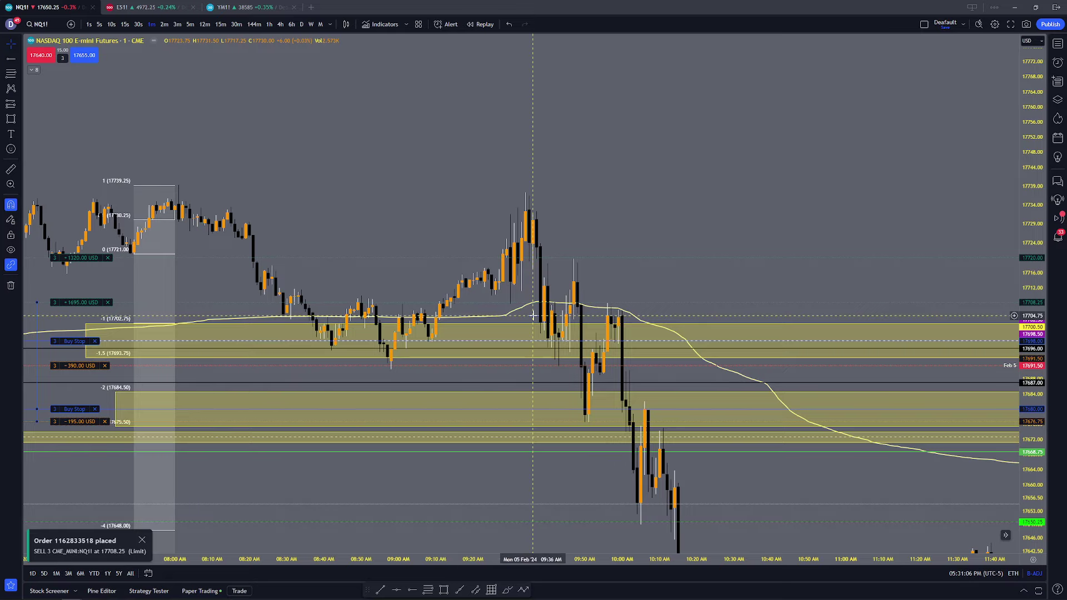
scroll(173, 450, "down", 1)
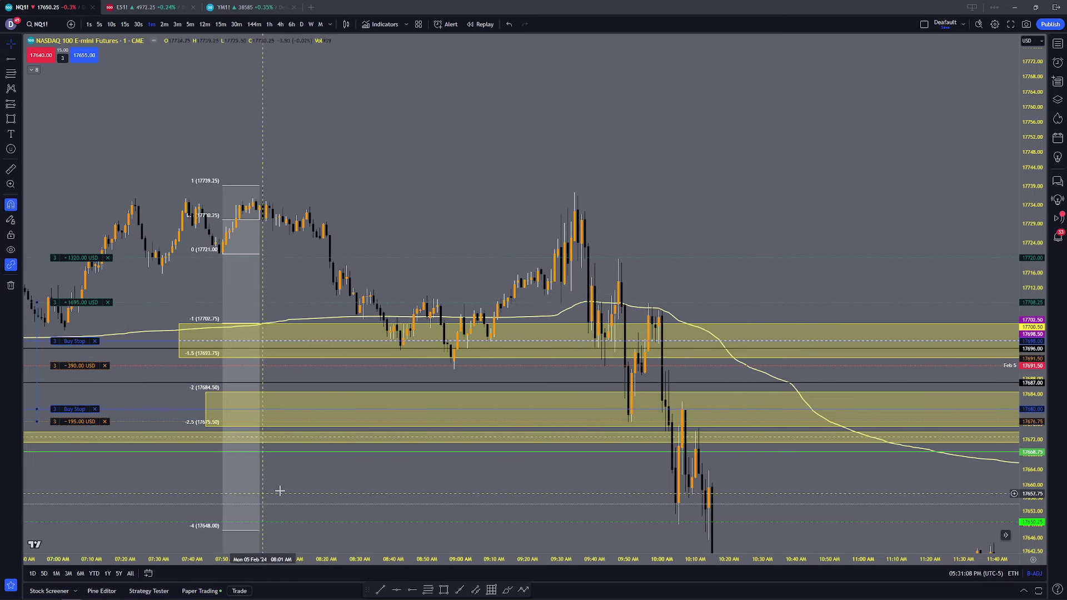
left_click_drag(401, 484, 395, 464)
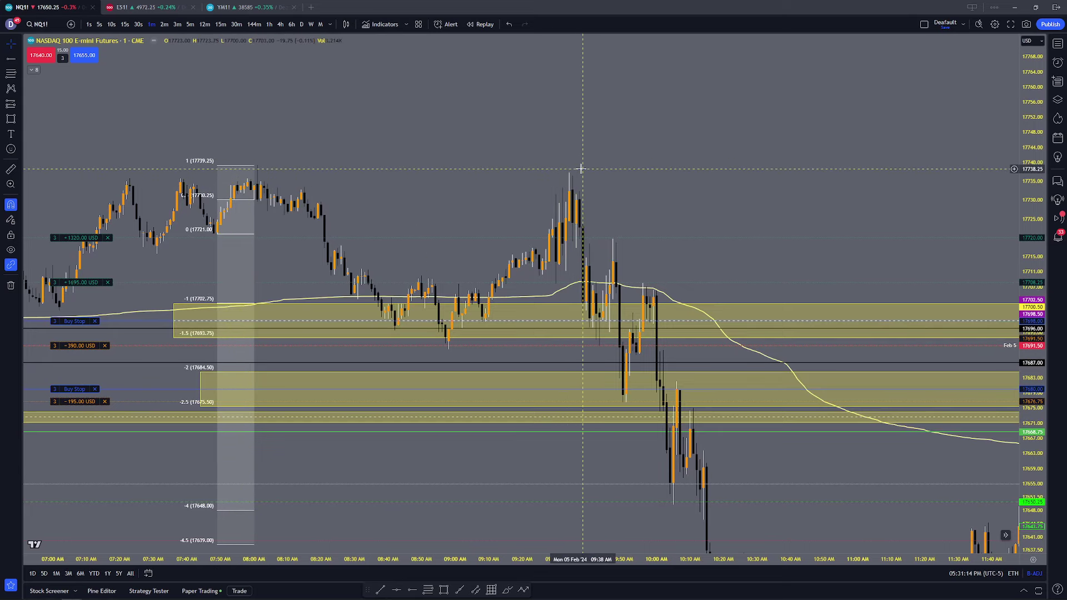
left_click_drag(728, 232, 715, 214)
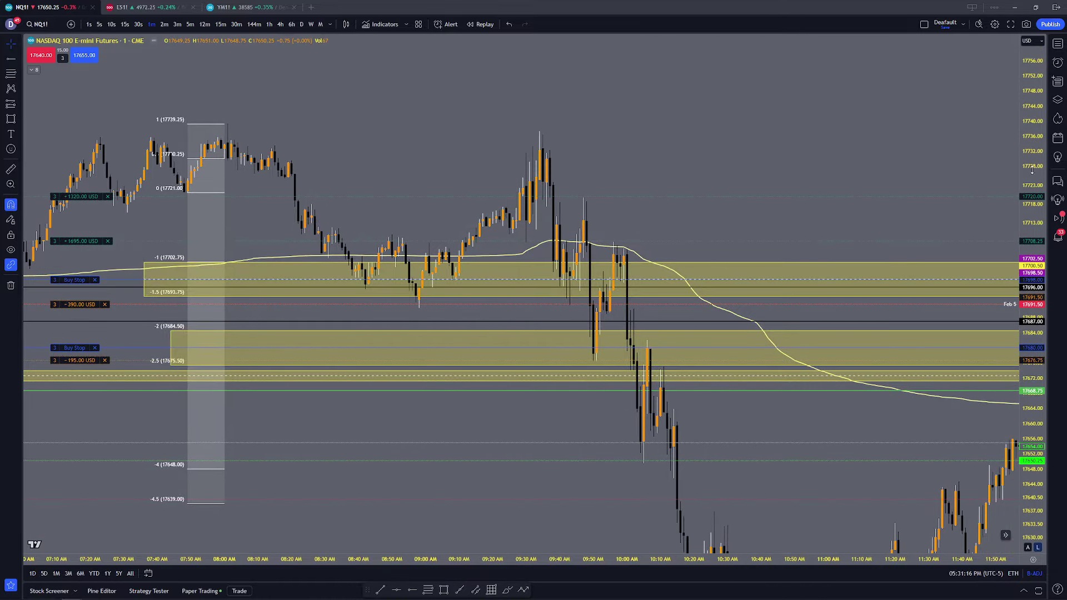
Step: Cancel both pending NQ1! buy stop orders together with their attached stop losses and take profits
left_click_drag(1031, 210, 1031, 289)
scroll(814, 384, "down", 3)
left_click_drag(814, 383, 748, 367)
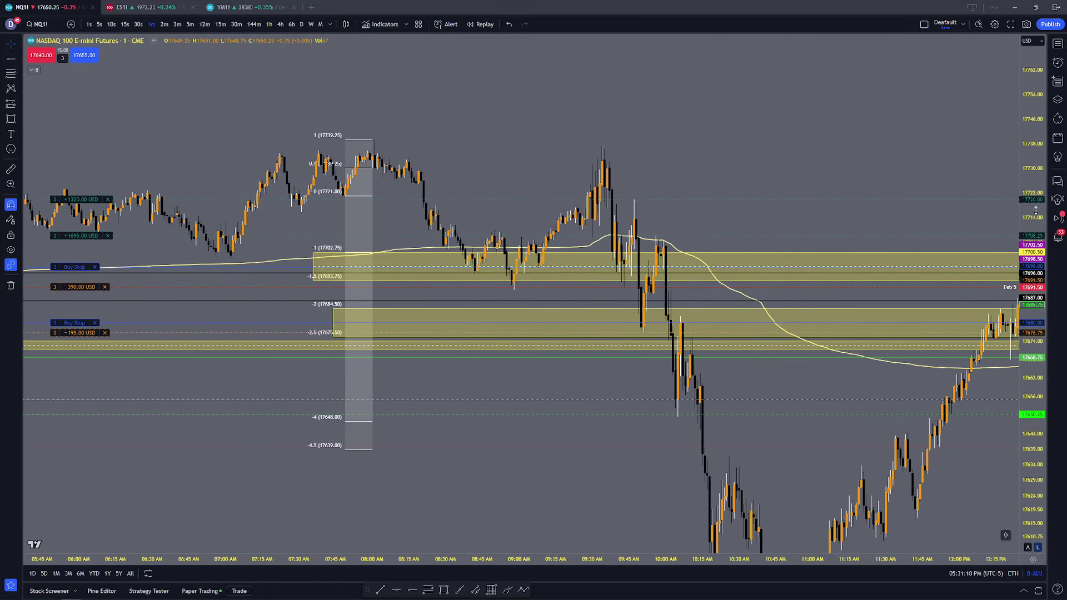
left_click_drag(1032, 239, 1032, 286)
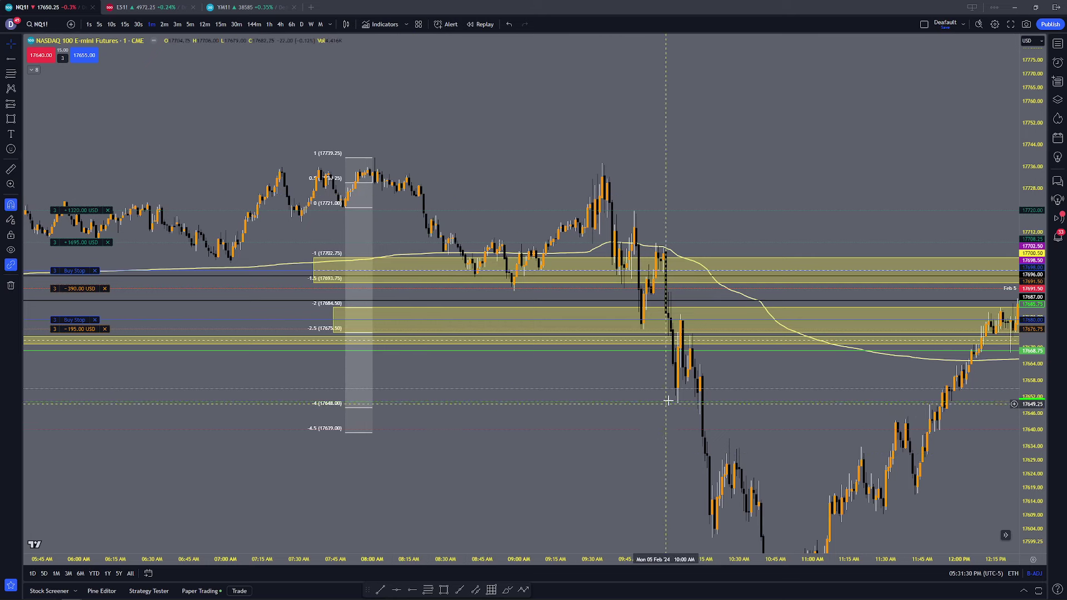
left_click_drag(815, 466, 766, 440)
left_click_drag(427, 406, 532, 392)
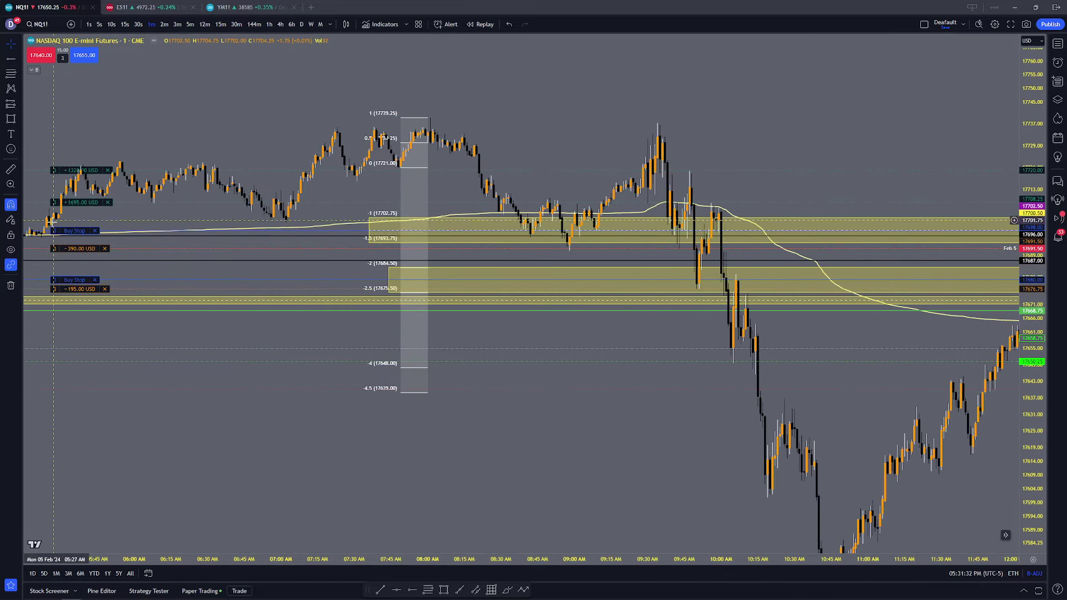
left_click(95, 231)
left_click(95, 281)
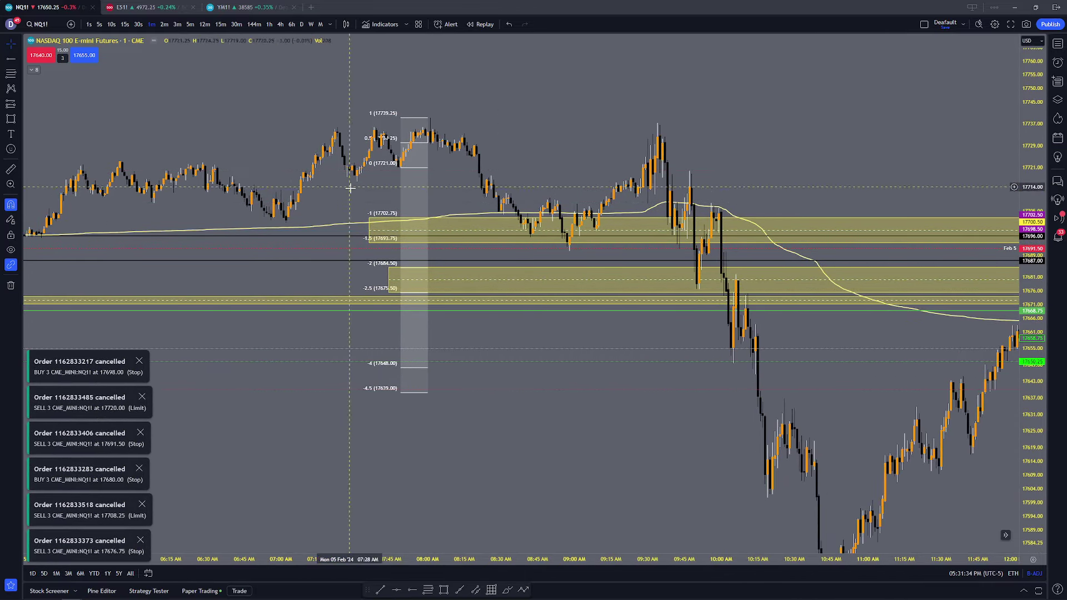
Step: Switch the chart to the 15-minute timeframe and stretch the Fibonacci projection's 0 level down to 17700.75
left_click(221, 25)
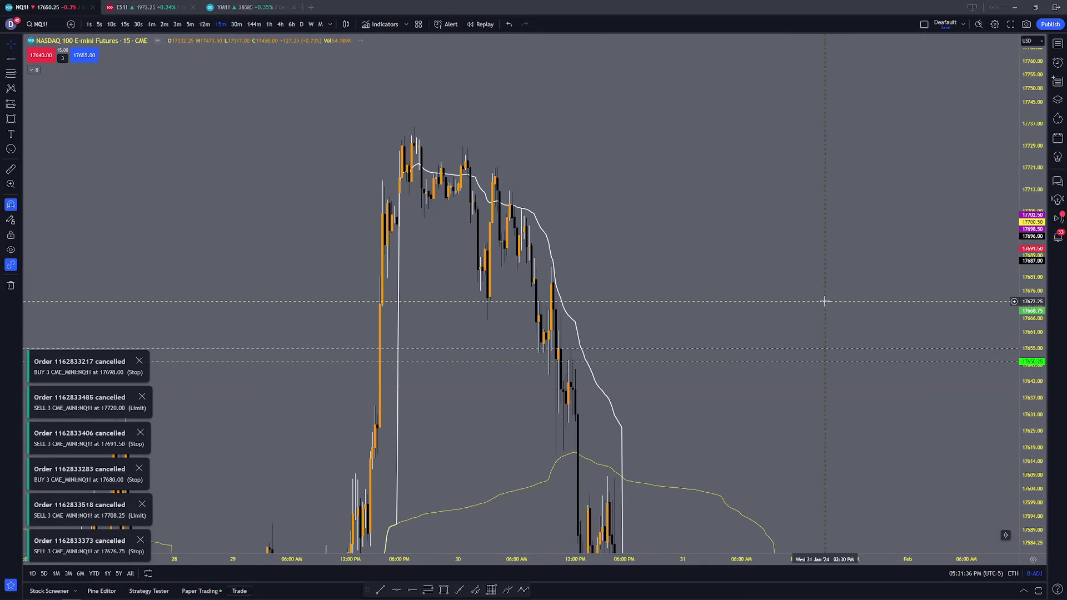
mouse_move(988, 416)
left_mouse_down()
mouse_move(657, 398)
mouse_move(662, 428)
mouse_move(662, 389)
mouse_move(575, 415)
left_mouse_up()
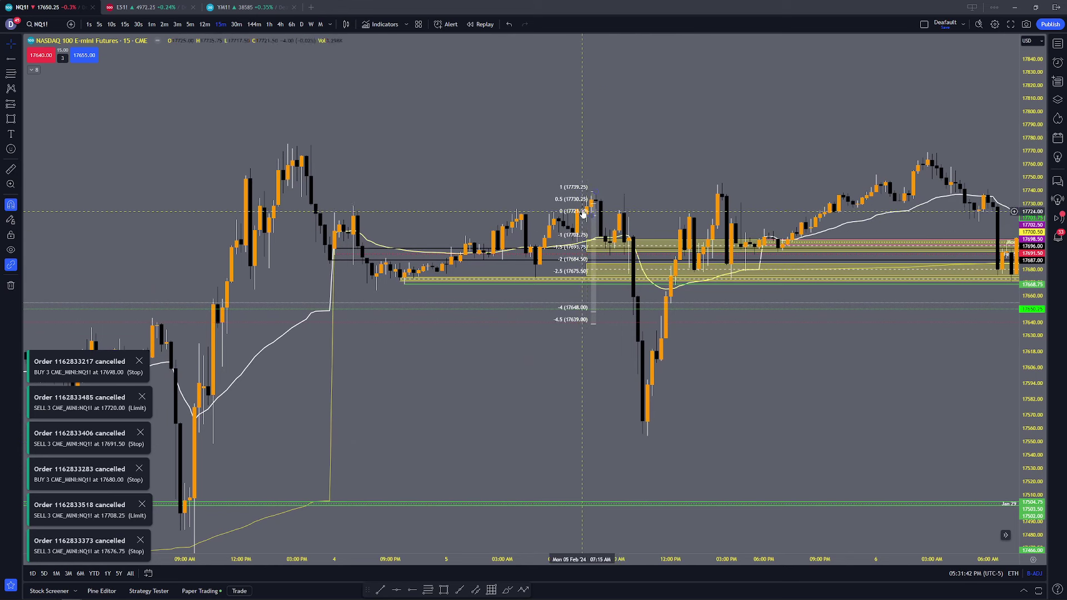
left_click_drag(592, 214, 594, 272)
Step: Delete the old yellow projection zones, the yellow support zone beneath them and the green line at its base
left_click(587, 246)
key("Delete")
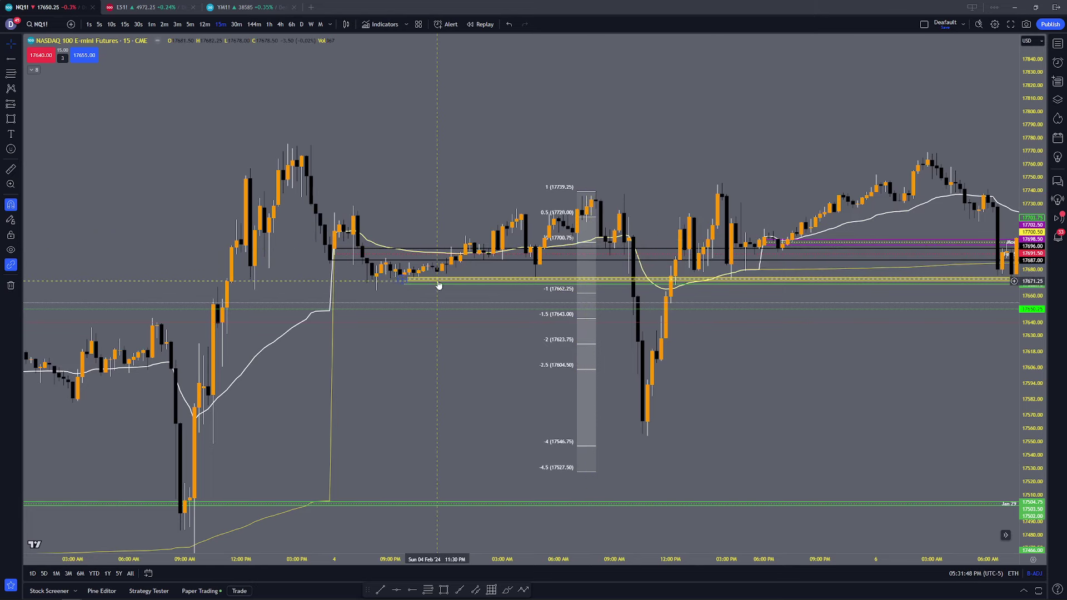
left_click(438, 281)
key("Delete")
left_click(438, 284)
key("Delete")
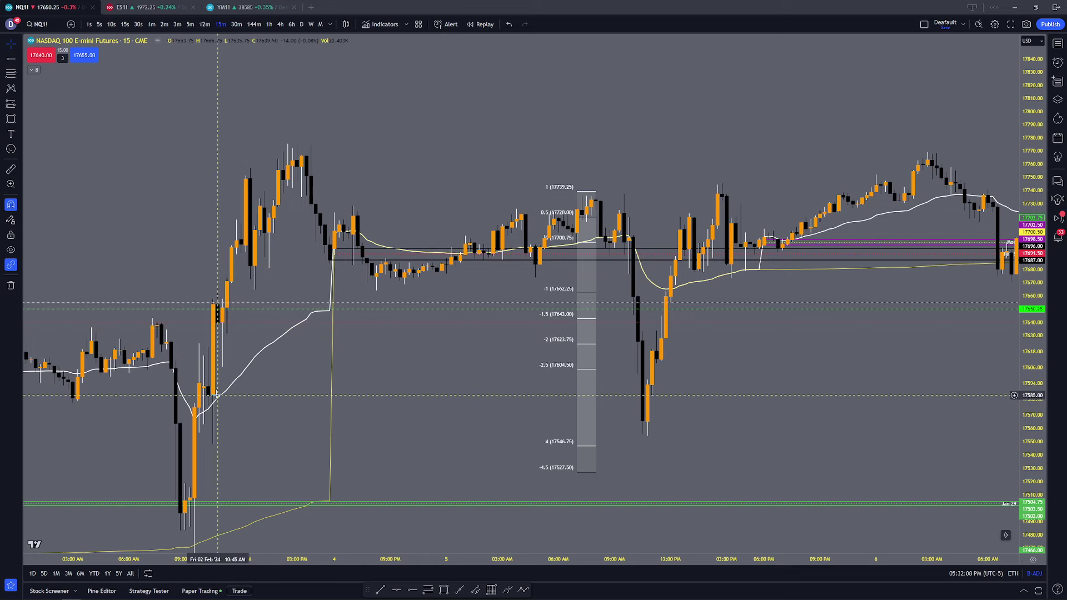
Step: Draw a yellow zone from 17585.00 to 17577.25 starting on February 2 and a green horizontal ray at the 17548.50 low
left_click(444, 590)
left_click_drag(208, 396, 211, 405)
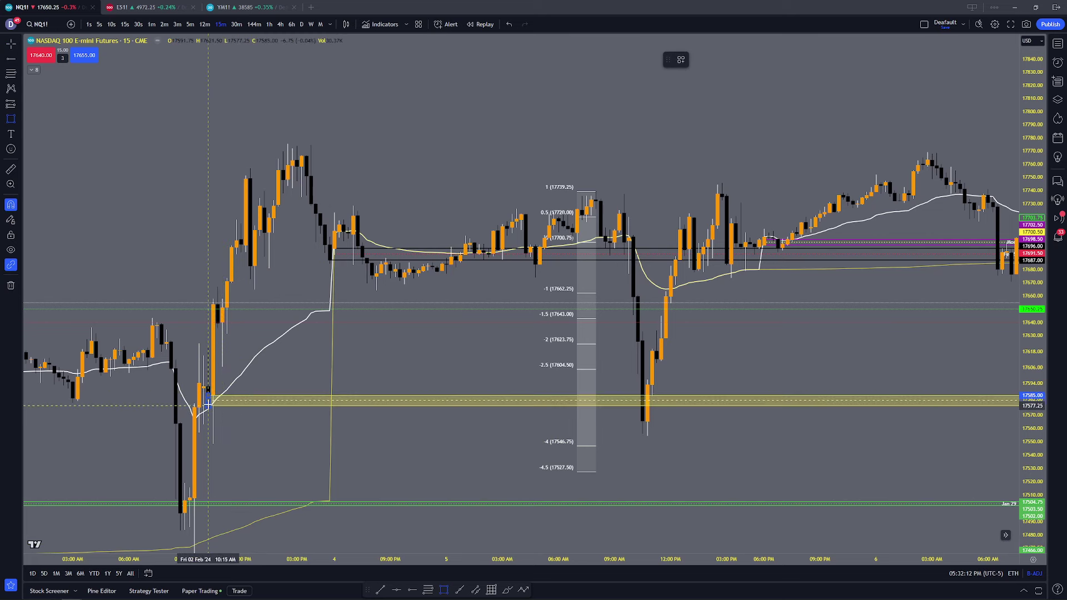
left_click(412, 591)
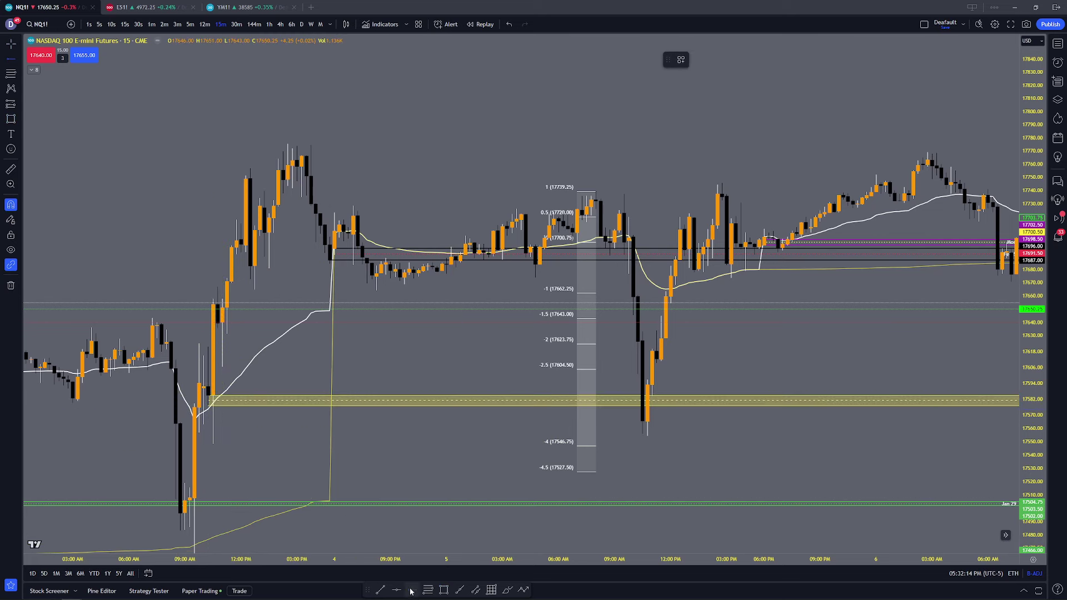
left_click(214, 442)
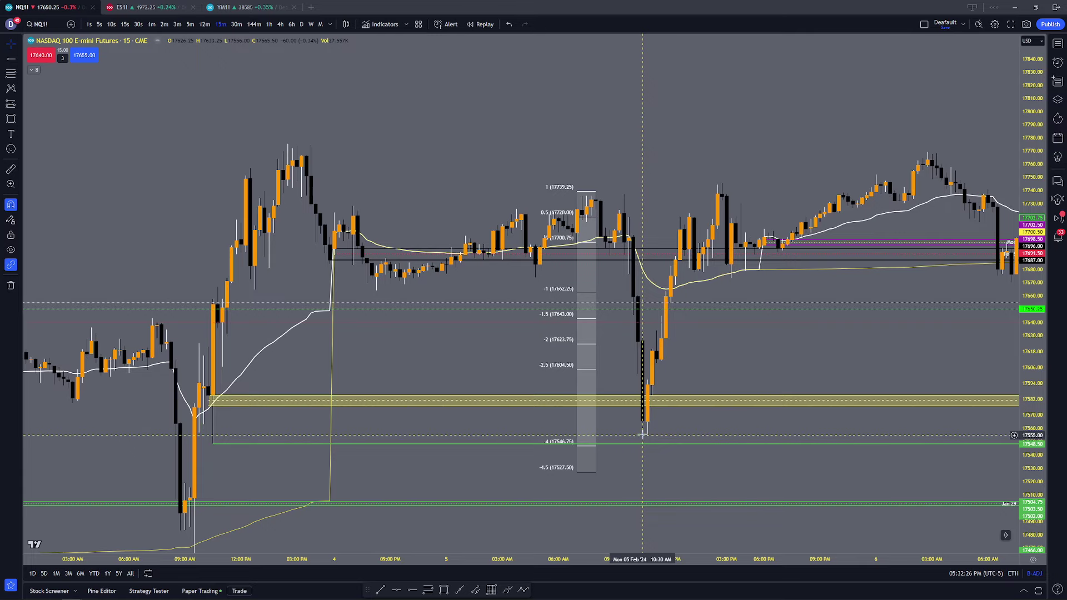
Step: Switch the chart to the 5-minute timeframe and undo the accidental move of the green ray below the yellow zone
left_click_drag(317, 433, 313, 405)
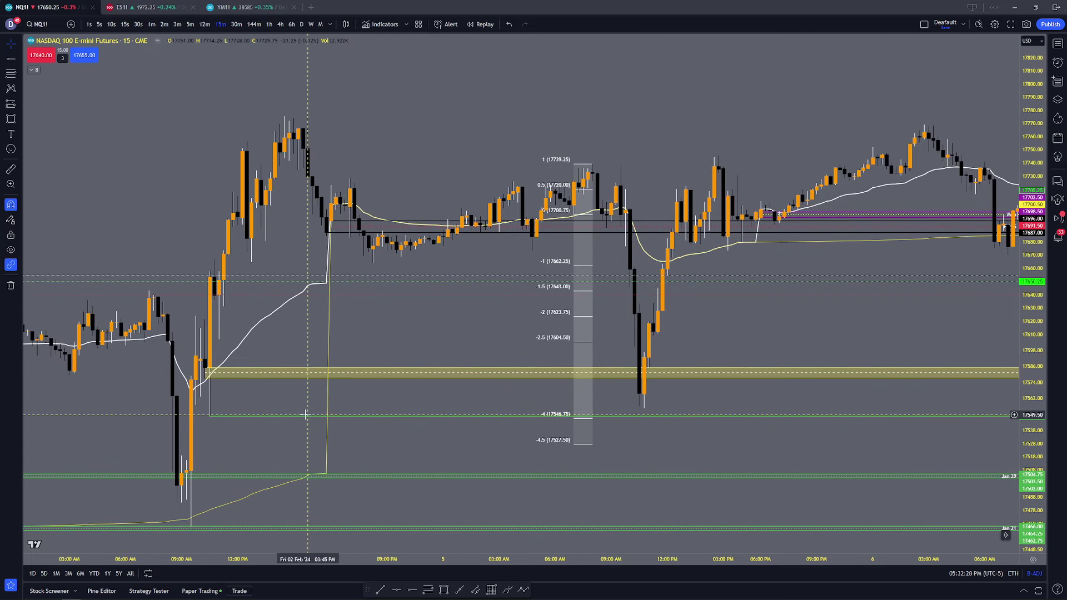
left_click_drag(268, 397, 300, 383)
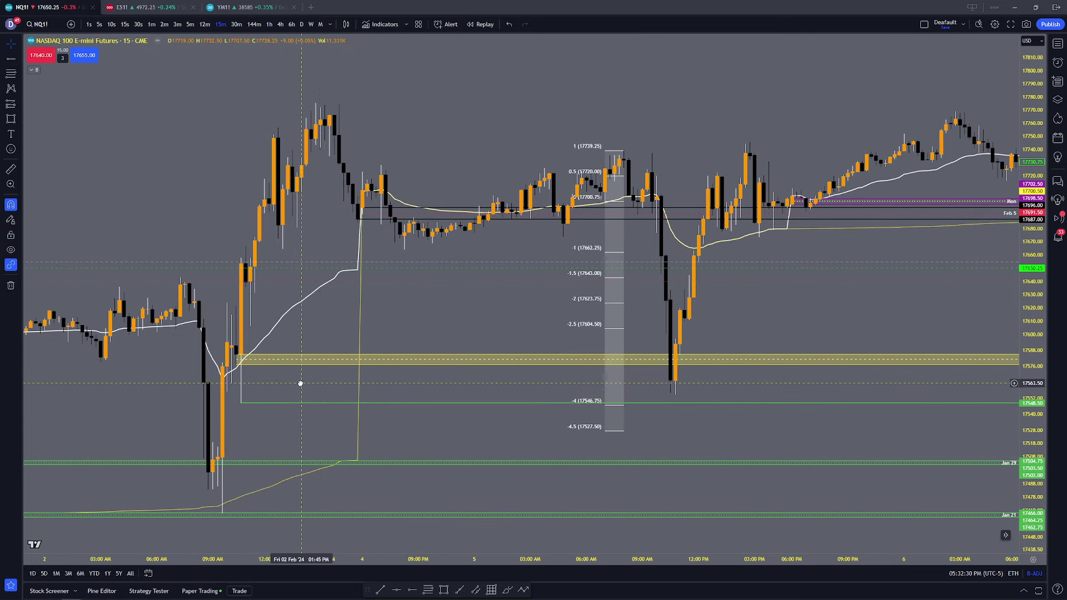
left_click(195, 26)
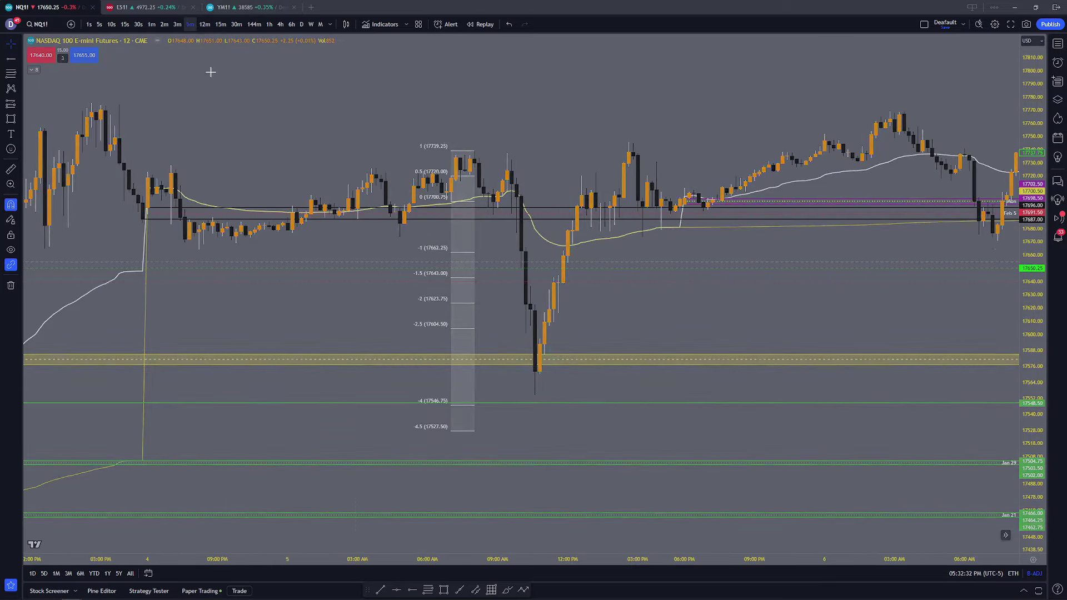
left_click_drag(453, 381, 777, 330)
left_click_drag(656, 351, 656, 318)
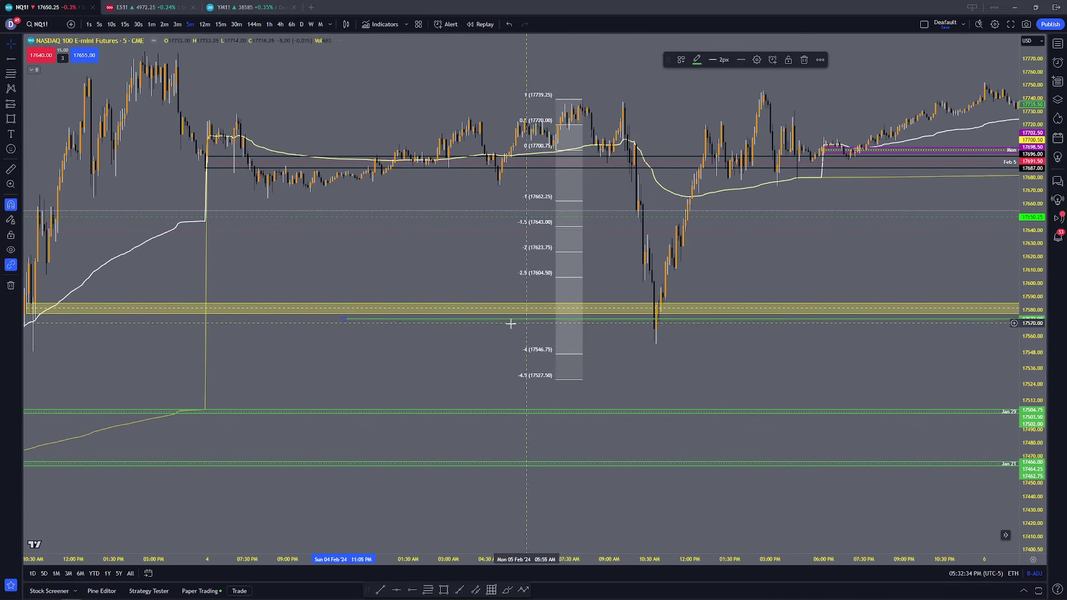
scroll(514, 336, "down", 3)
key("ctrl+z")
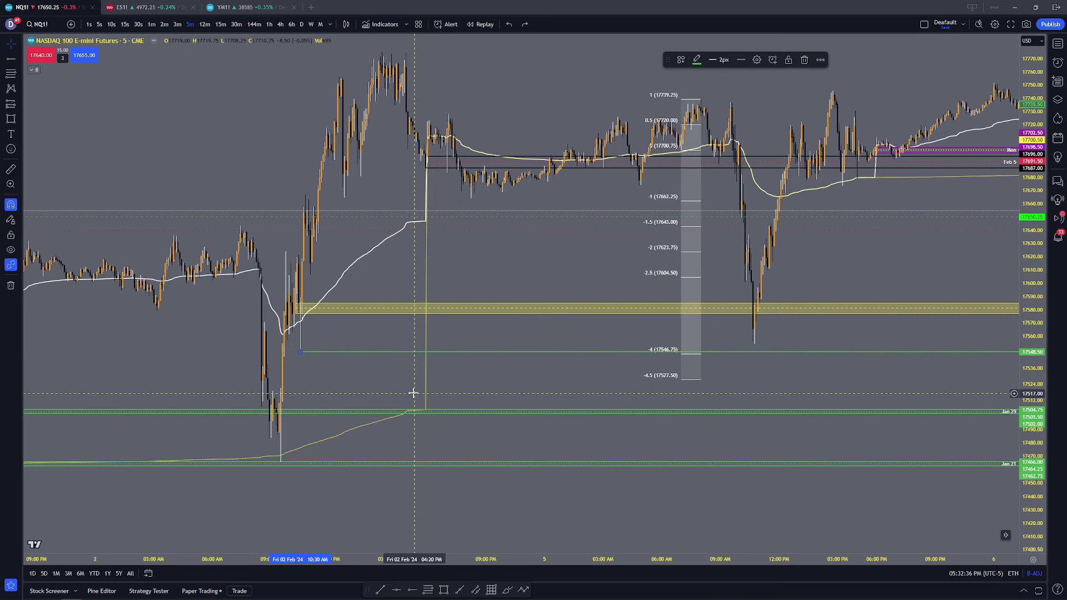
Step: Draw a narrower yellow zone from about 17562 to 17557 over the lower half of the existing one and delete the wider zone
mouse_move(328, 338)
left_mouse_down()
mouse_move(411, 329)
mouse_move(379, 317)
mouse_move(370, 331)
left_mouse_up()
left_click(417, 367)
scroll(410, 363, "up", 1)
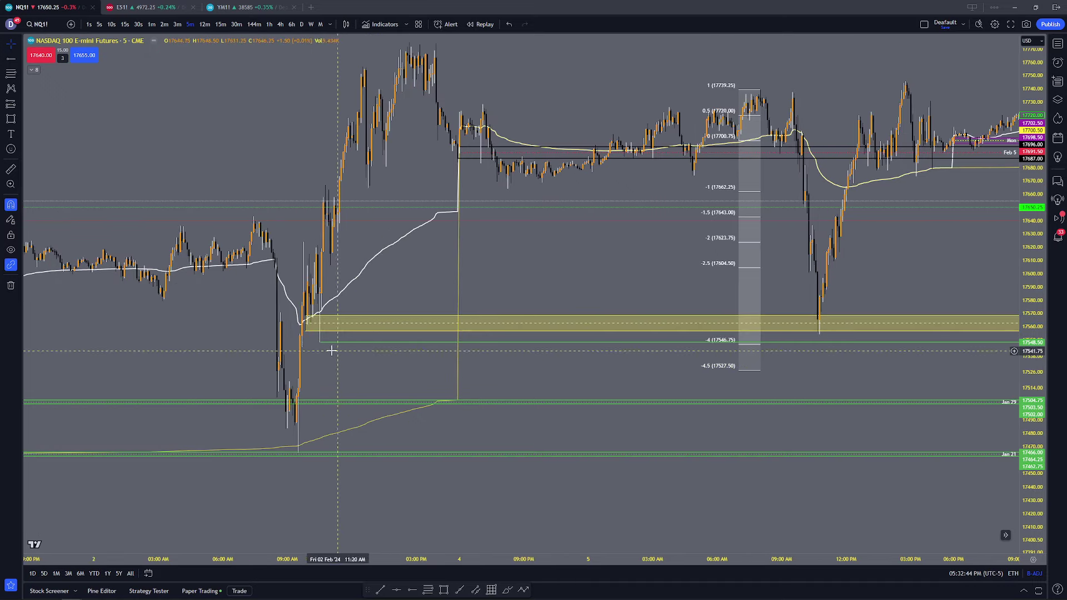
scroll(520, 367, "up", 1)
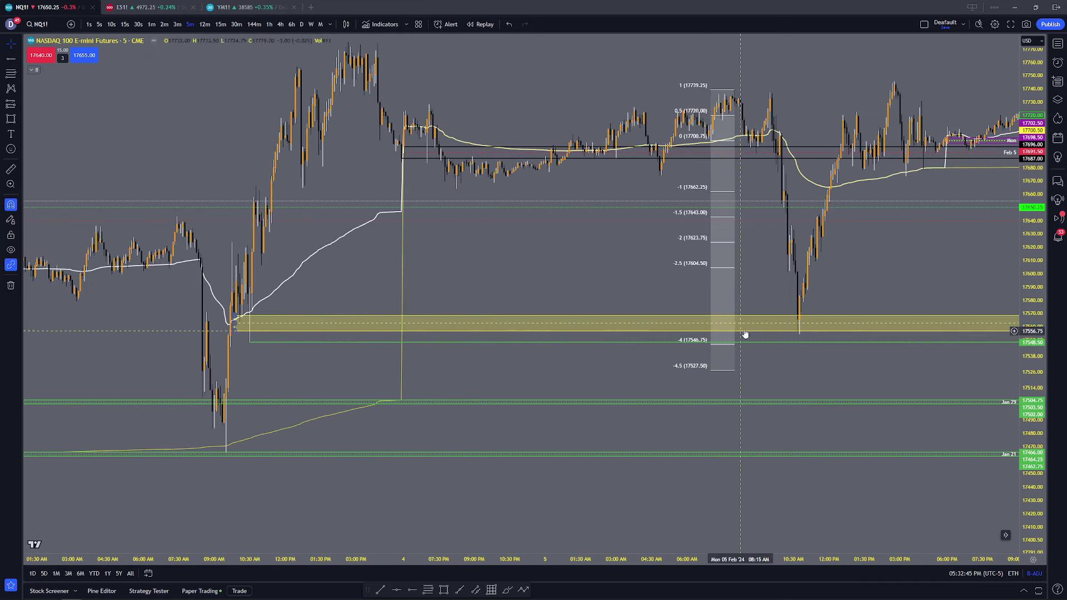
left_click(445, 589)
left_click_drag(289, 324, 292, 331)
left_click(756, 384)
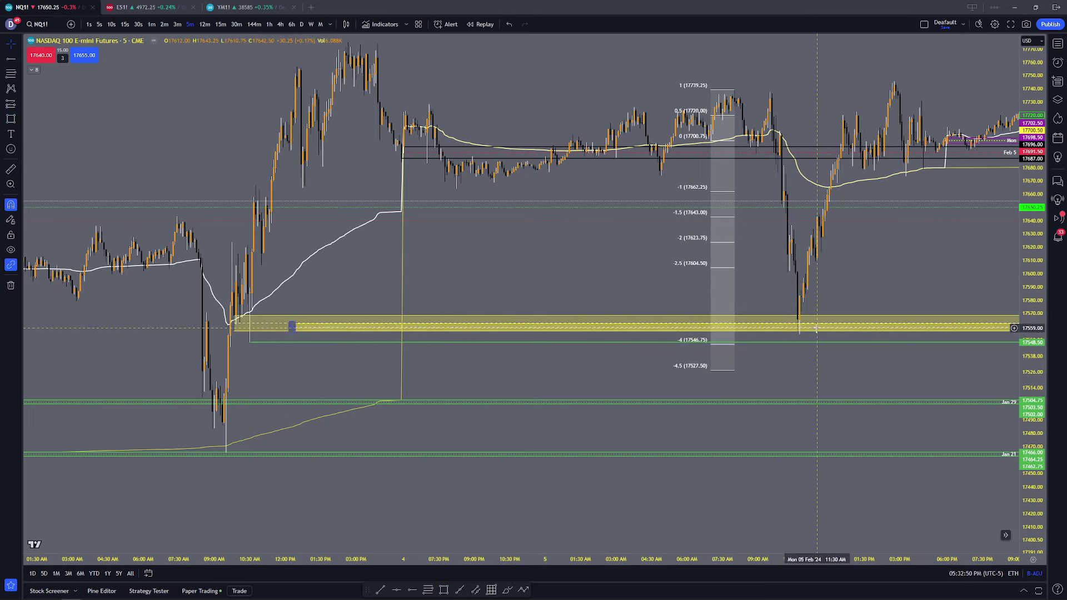
left_click(572, 319)
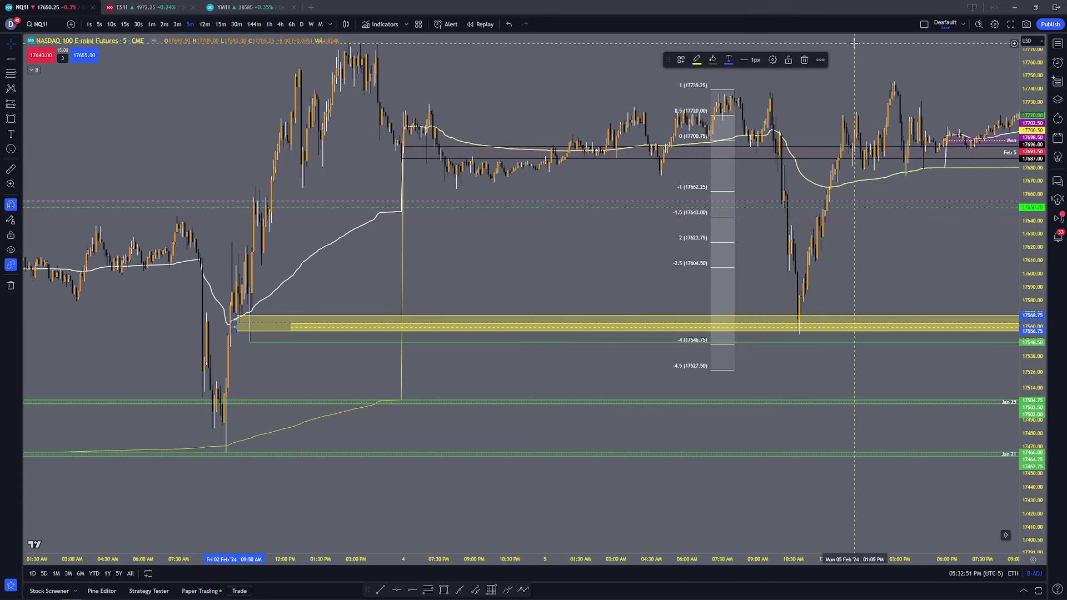
left_click(804, 61)
scroll(752, 347, "up", 1)
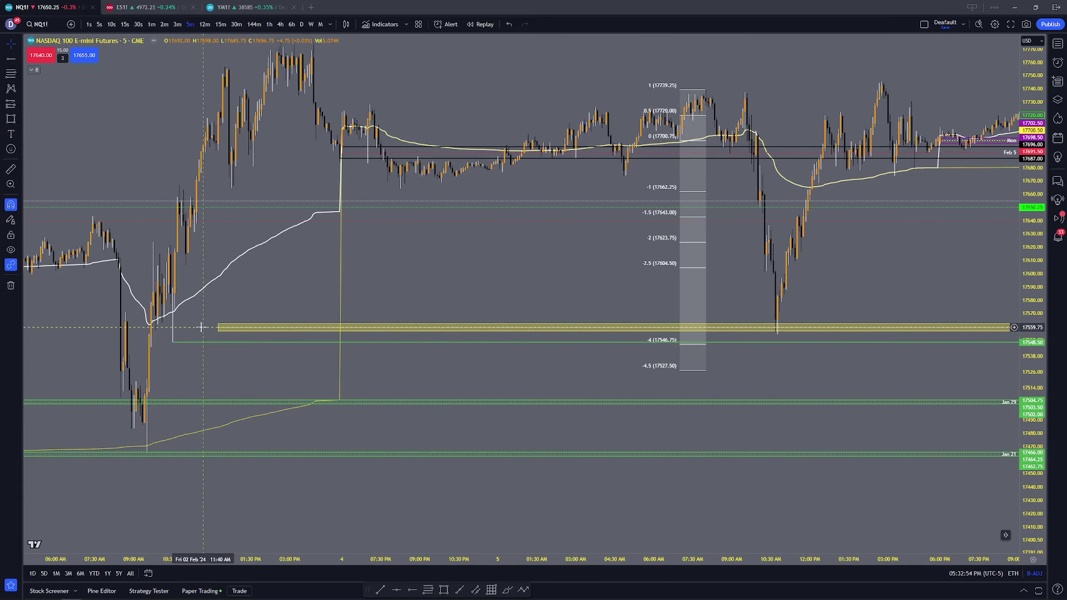
Step: Switch to the 3-minute timeframe and draw a second yellow zone from about 17555 to 17548.50 at the February 2 low above the green ray
left_click(174, 24)
left_click_drag(522, 362, 580, 350)
scroll(498, 358, "up", 6)
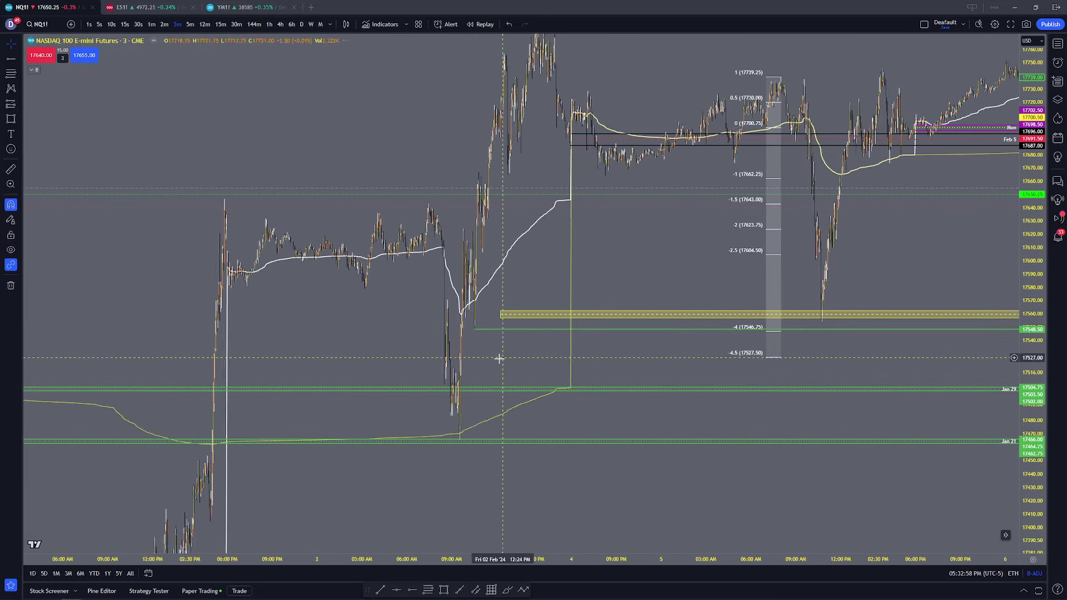
left_click_drag(226, 349, 414, 339)
scroll(389, 344, "up", 4)
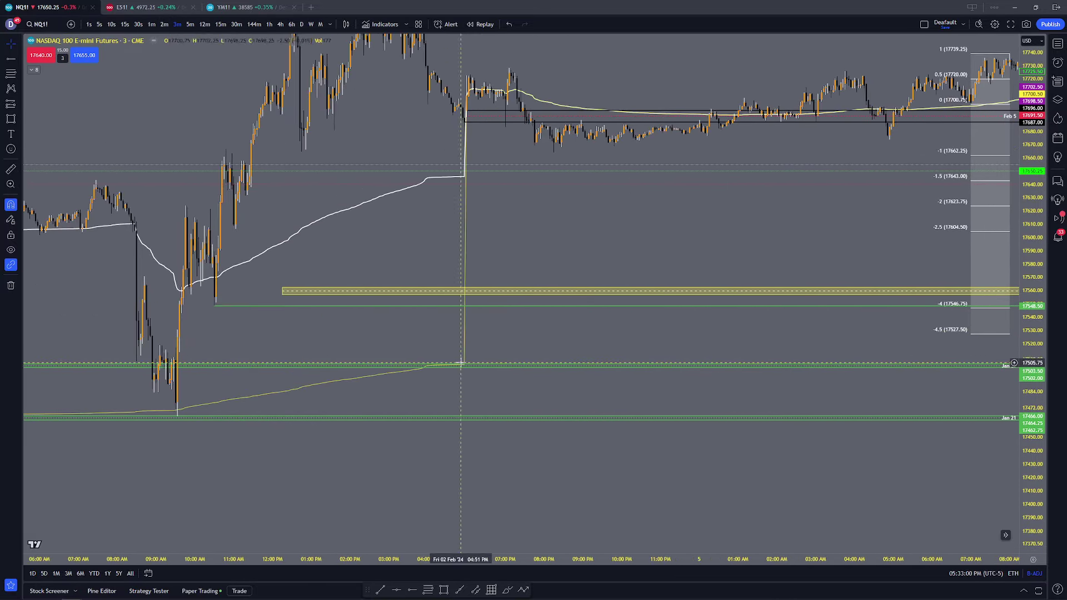
left_click(444, 590)
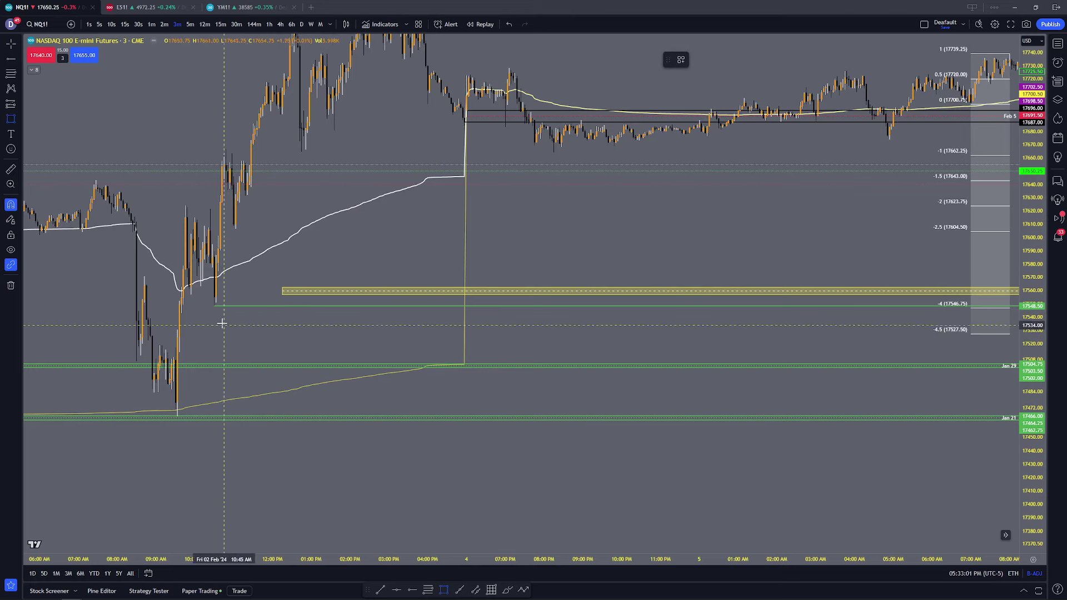
left_click(214, 296)
left_click(214, 306)
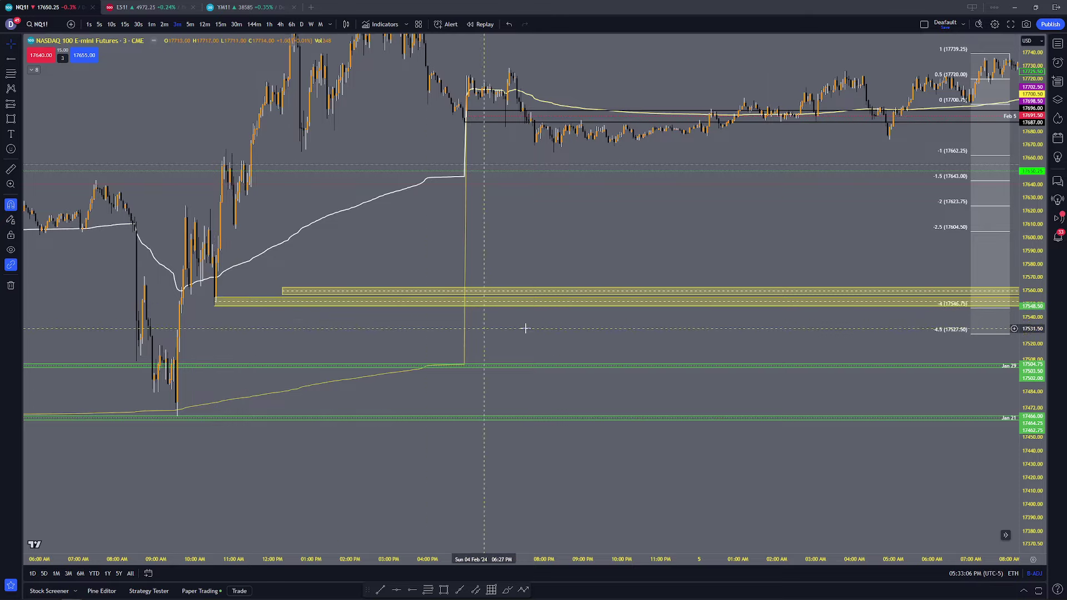
Step: Switch the chart to the 1-minute timeframe and trace the two yellow zones back to the February 2 low where they originate
left_click_drag(788, 341, 364, 353)
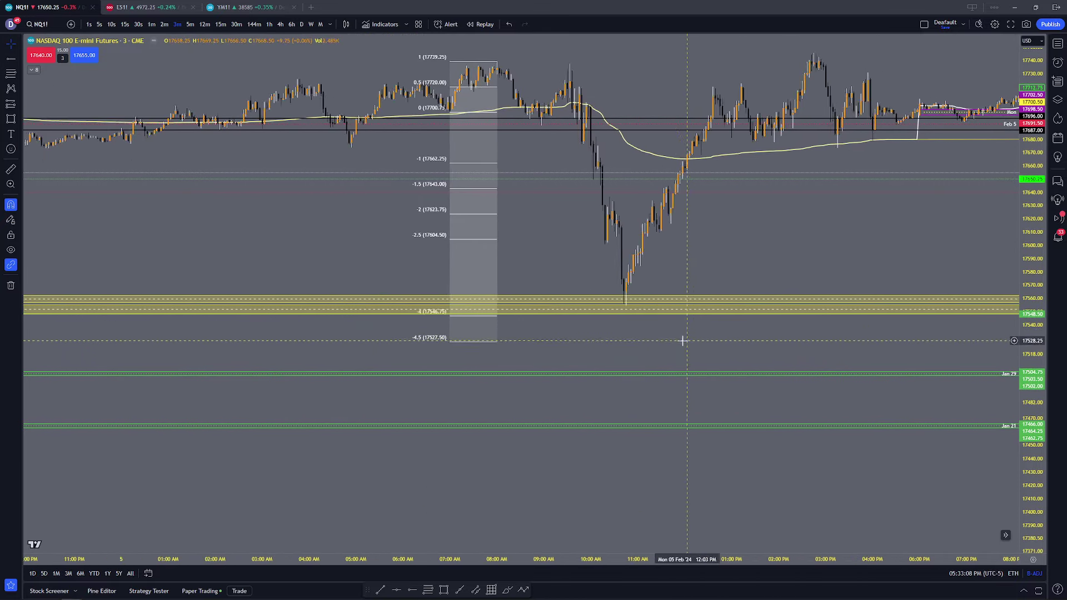
scroll(681, 340, "up", 3)
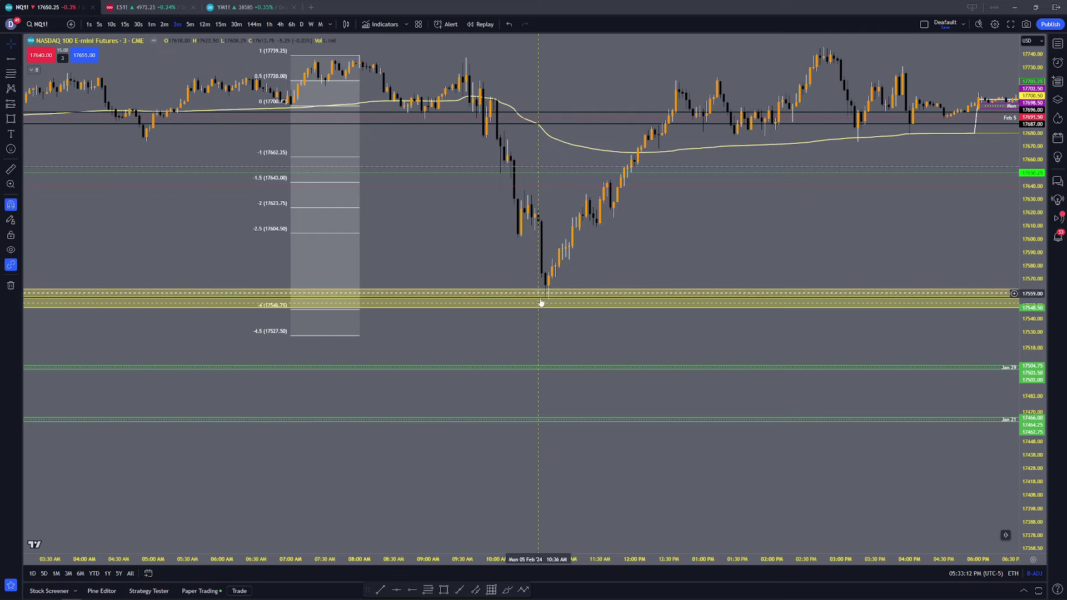
scroll(525, 322, "down", 3)
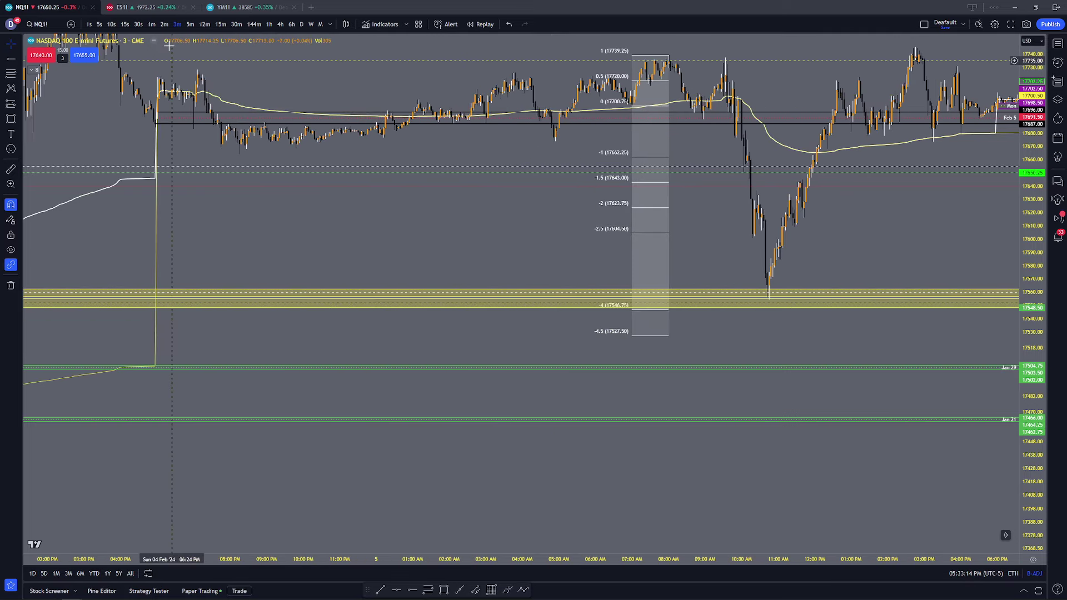
left_click(152, 25)
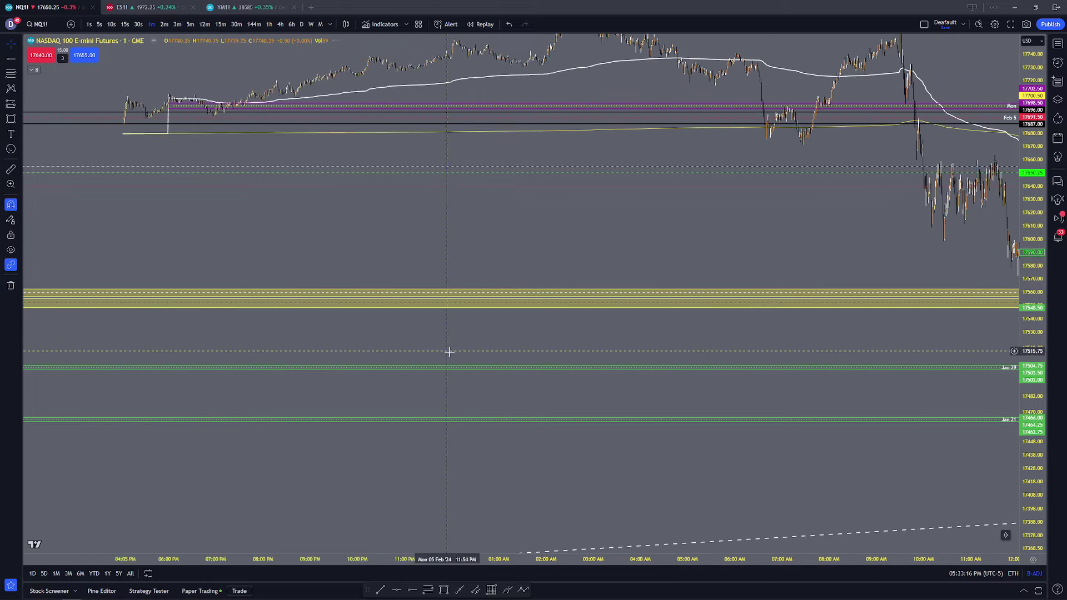
left_click_drag(269, 316, 690, 283)
scroll(298, 284, "up", 8)
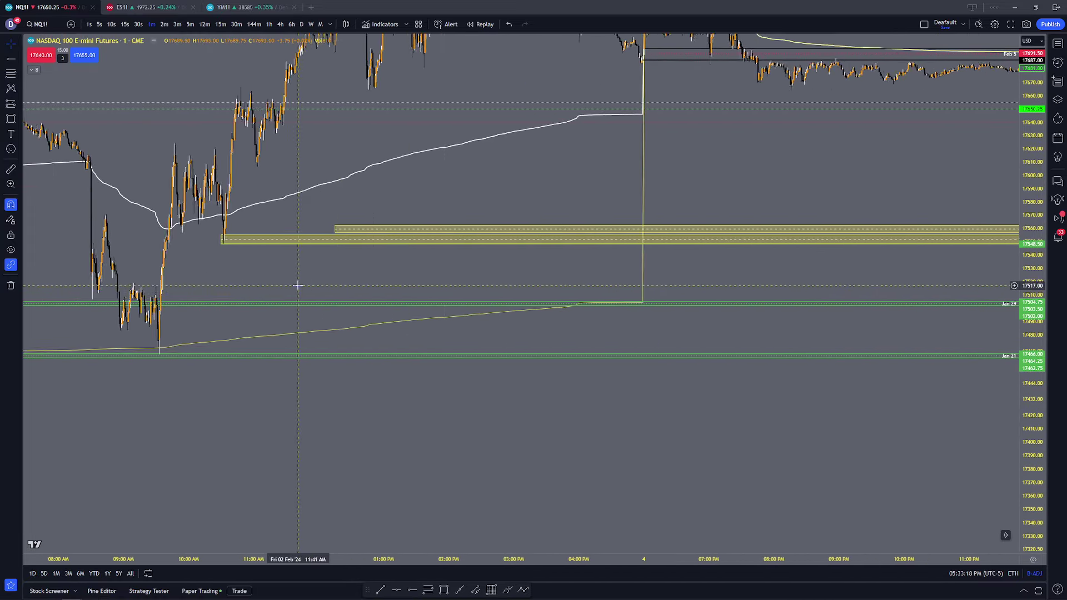
left_click_drag(298, 283, 640, 288)
scroll(522, 284, "up", 3)
left_click_drag(463, 290, 558, 324)
scroll(557, 324, "up", 2)
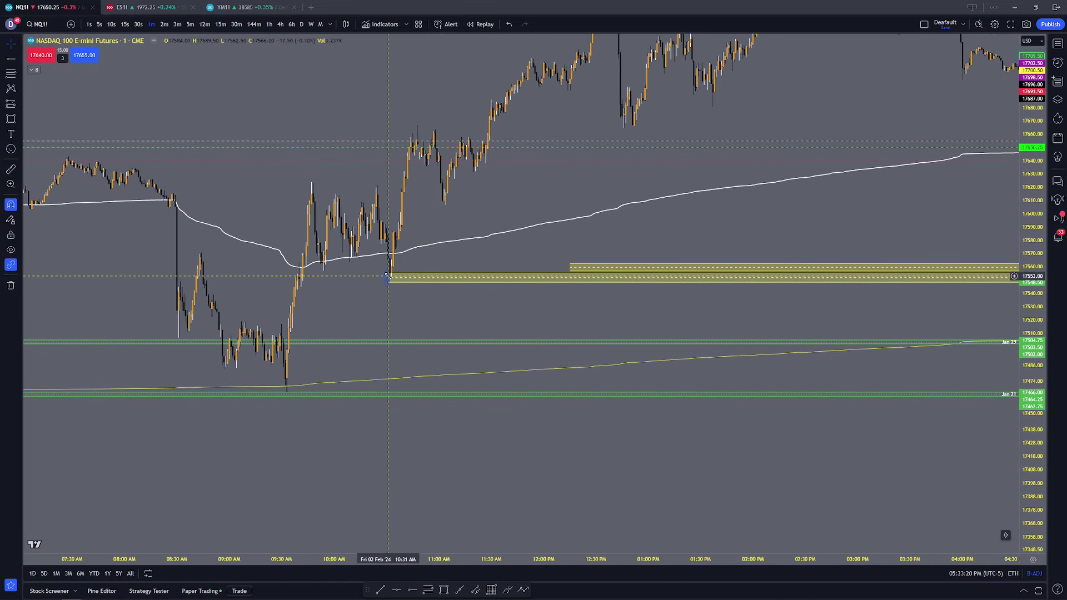
Step: Examine how price reacts at the two yellow zones around the February 5 low near 10:45 AM on the 1-minute chart
left_click_drag(722, 309, 283, 310)
mouse_move(981, 312)
left_mouse_down()
mouse_move(818, 326)
mouse_move(389, 328)
left_mouse_up()
left_click_drag(859, 356, 467, 361)
left_click_drag(903, 334, 681, 341)
left_click_drag(957, 345, 525, 352)
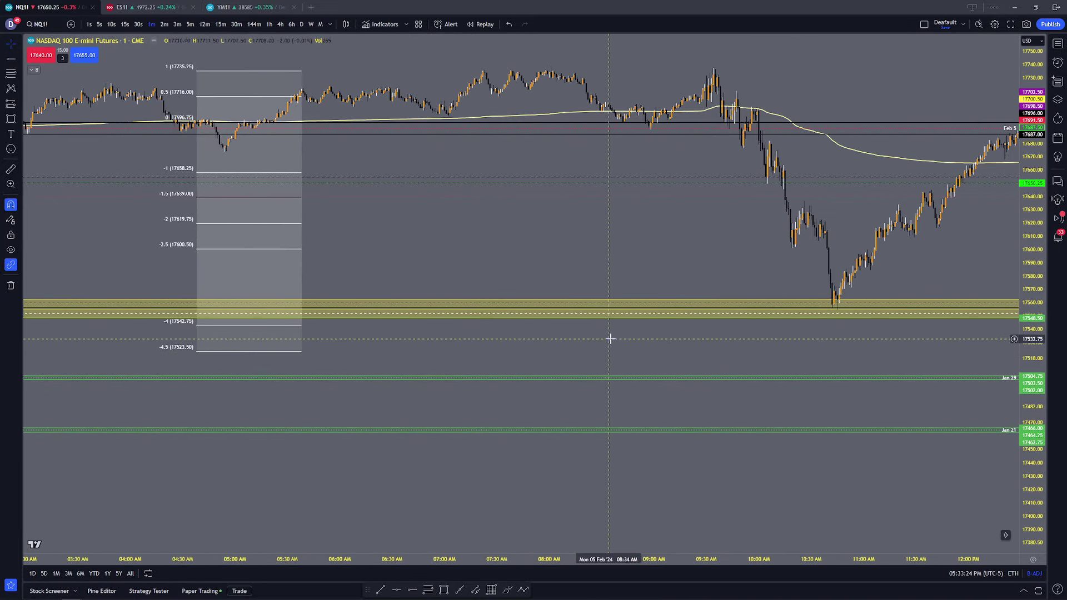
left_click_drag(211, 345, 643, 336)
left_click_drag(908, 339, 394, 348)
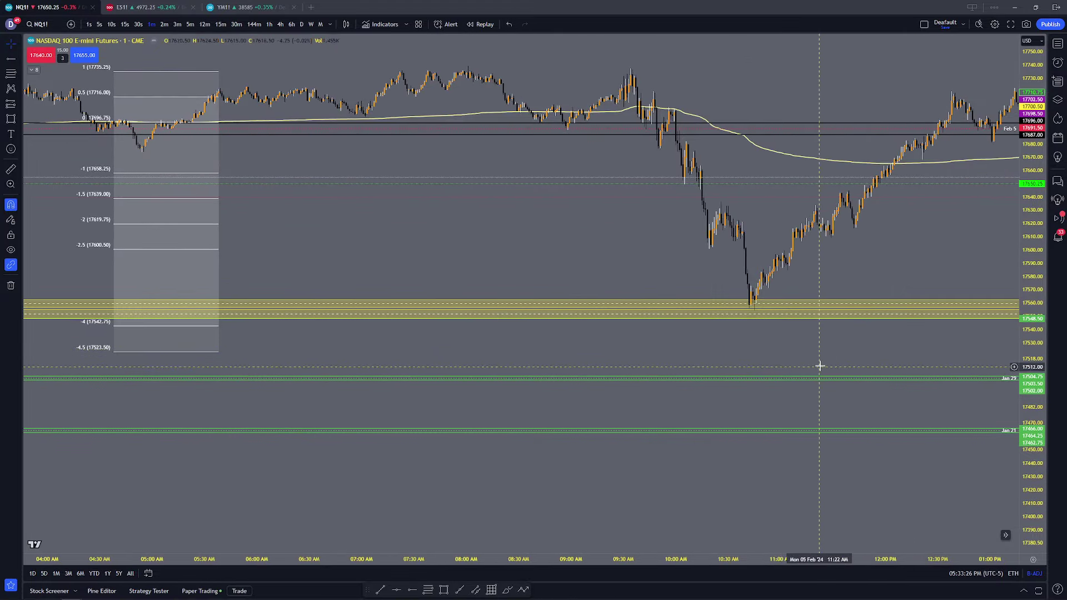
scroll(821, 367, "up", 4)
scroll(587, 355, "up", 2)
left_click_drag(456, 312, 559, 307)
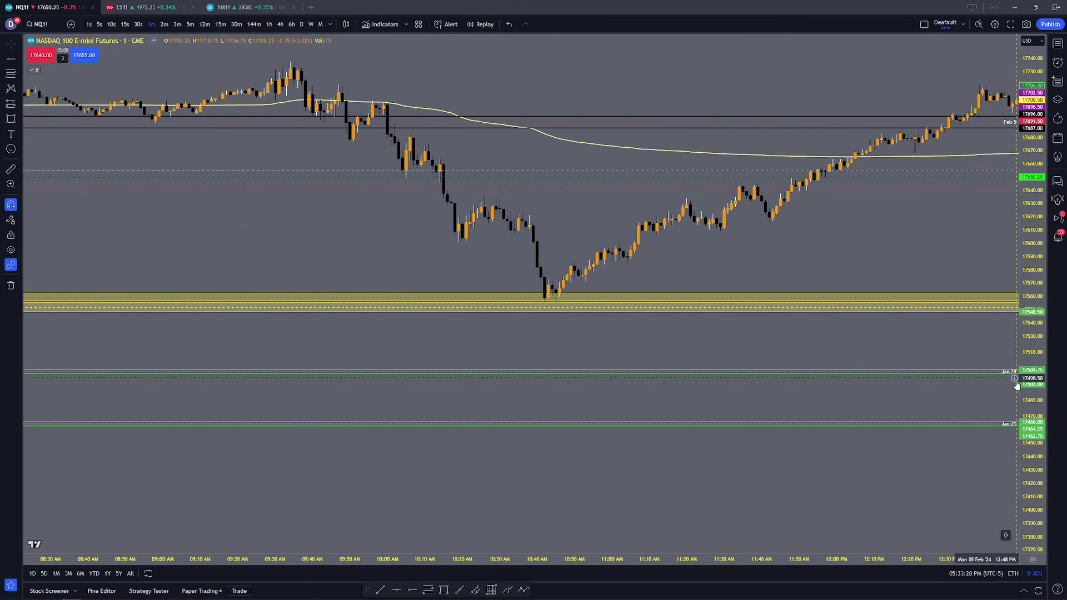
left_click_drag(1032, 385, 1032, 114)
scroll(684, 233, "up", 2)
left_click_drag(525, 308, 544, 313)
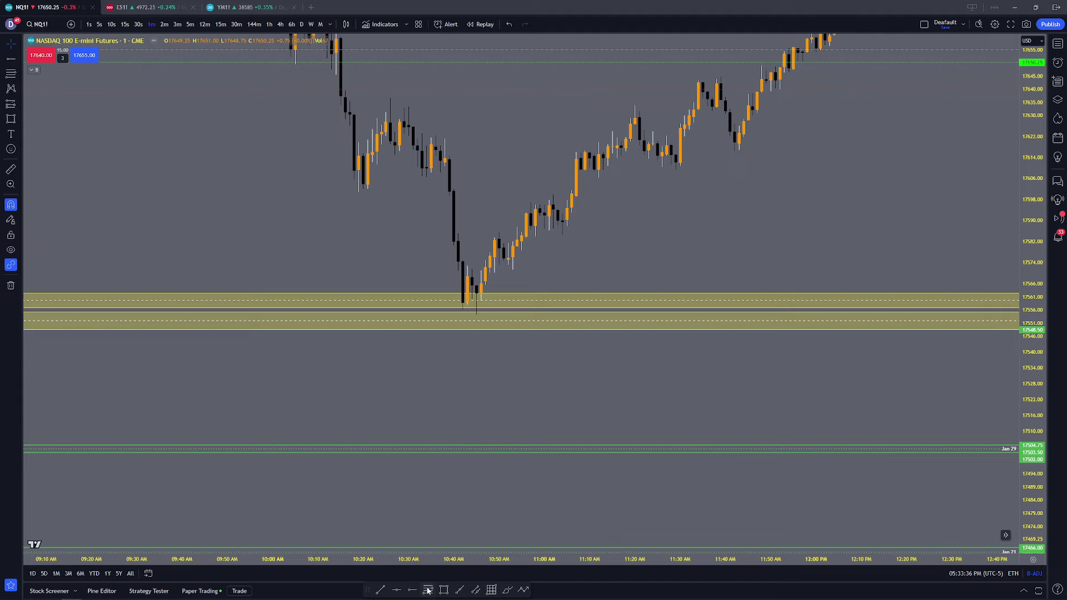
Step: Draw two horizontal yellow trend lines bracketing the February 5 low from 10:42 AM, one at 17575 and one at 17556
left_click(462, 259)
left_click(567, 259)
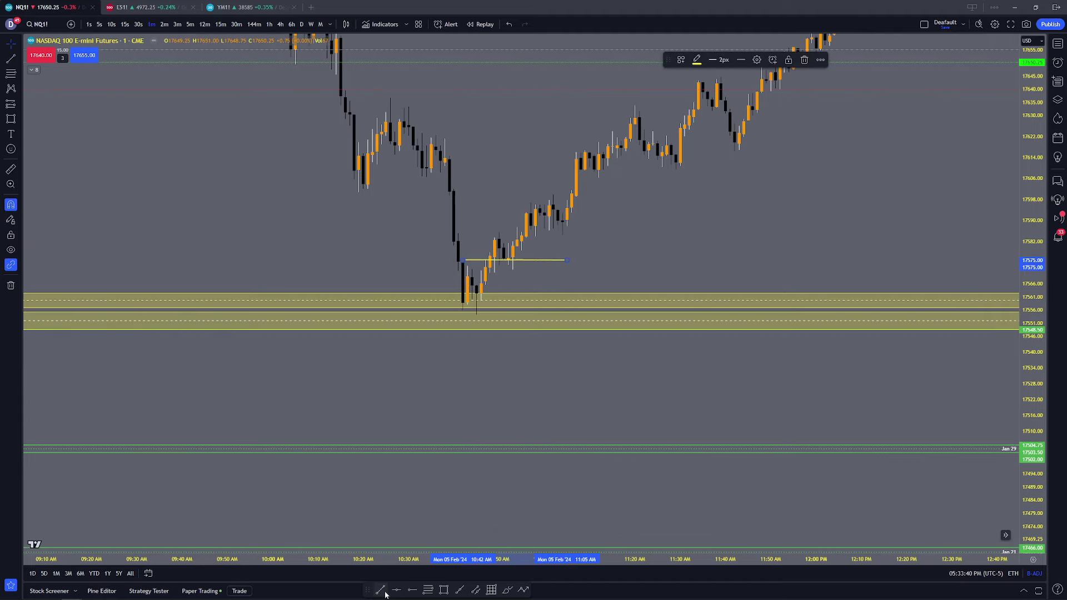
left_click(477, 311)
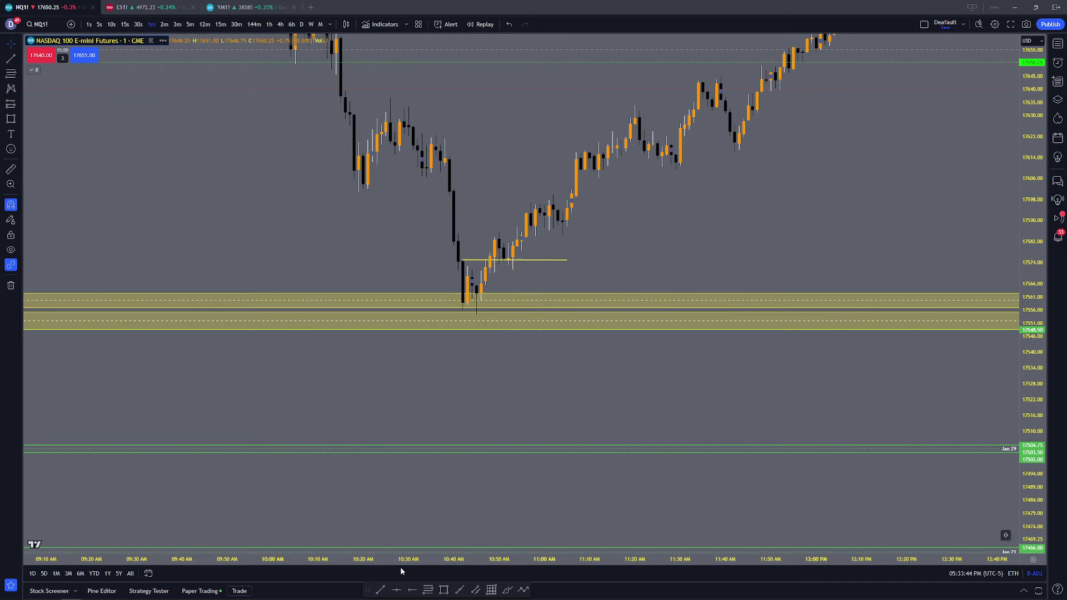
left_click(380, 590)
left_click(462, 309)
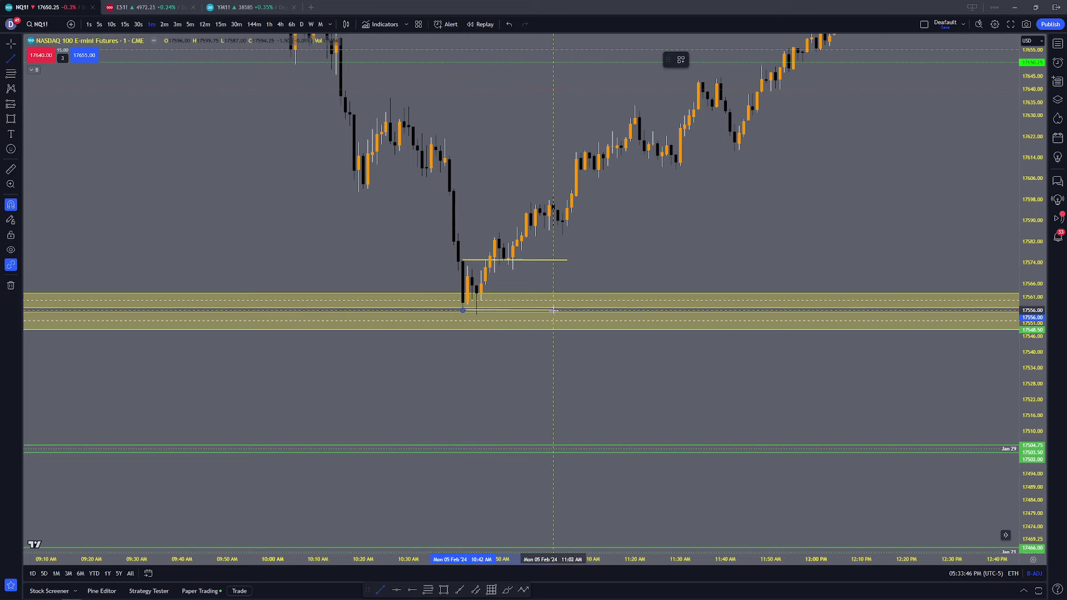
left_click(553, 310)
Step: Delete the two yellow zones that span the chart around the February 5 low
left_click(524, 352)
left_click(509, 333)
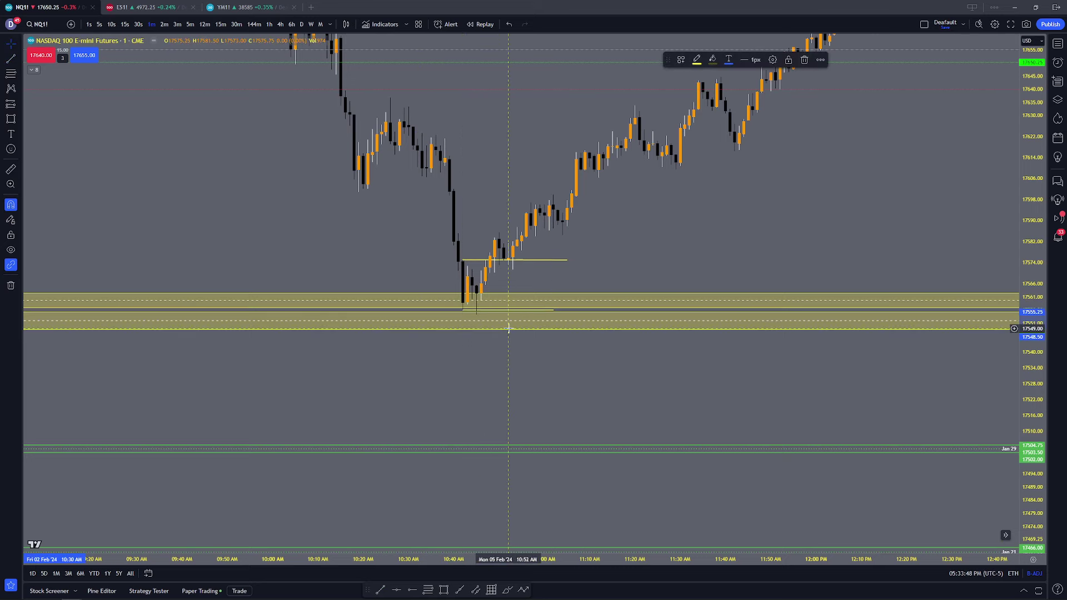
key("Delete")
left_click(522, 295)
key("Delete")
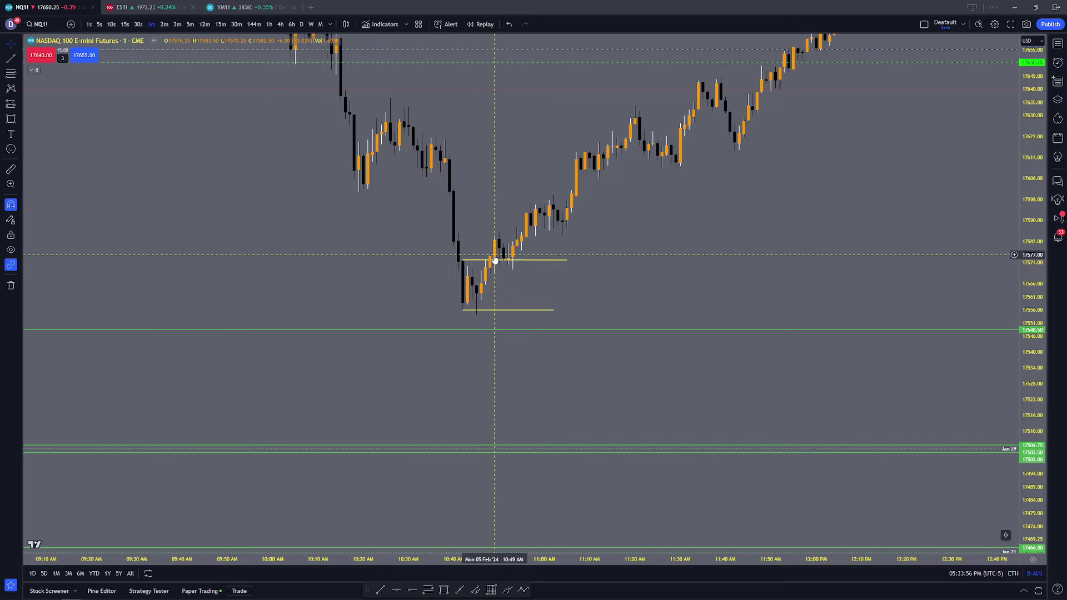
Step: Switch the chart to the 15-second timeframe and examine the February 5 price action between the two yellow lines
scroll(432, 308, "down", 2)
left_click_drag(702, 277, 638, 319)
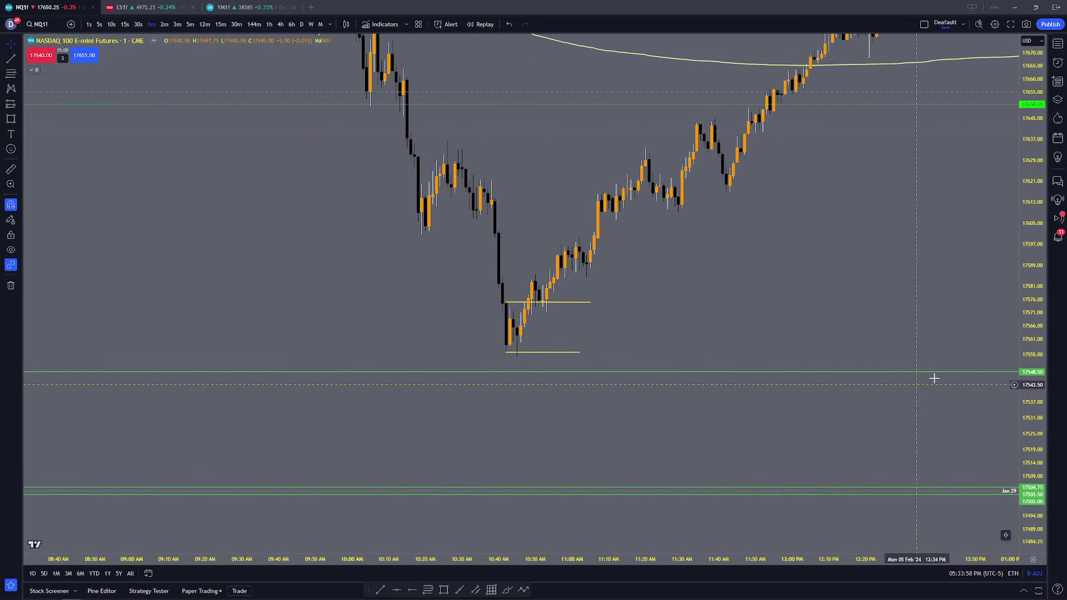
left_click_drag(1032, 356, 1031, 341)
left_click_drag(592, 312, 591, 290)
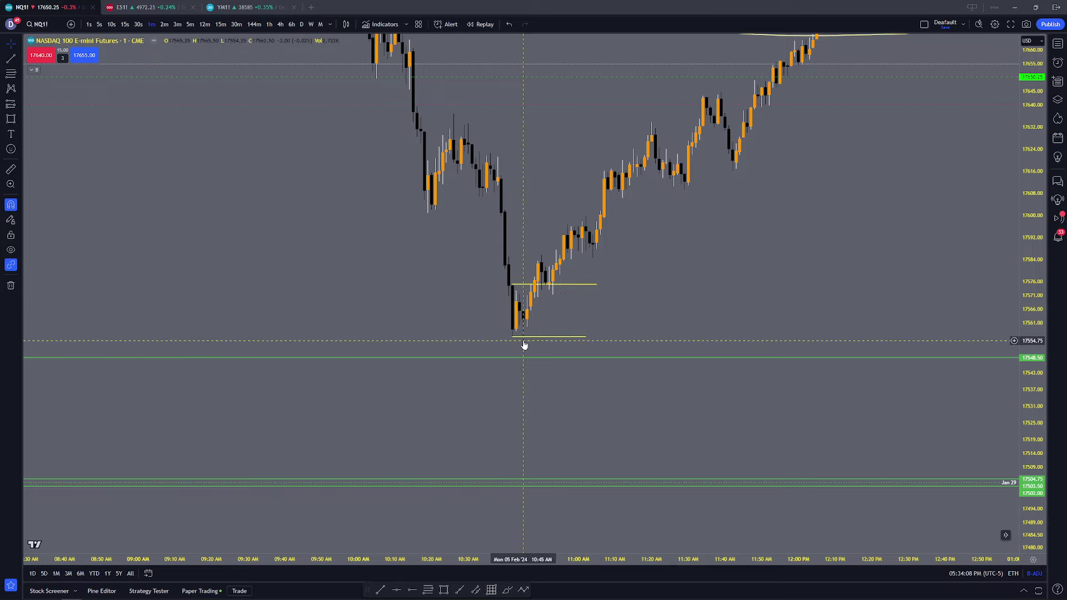
left_click(125, 25)
scroll(524, 371, "down", 10)
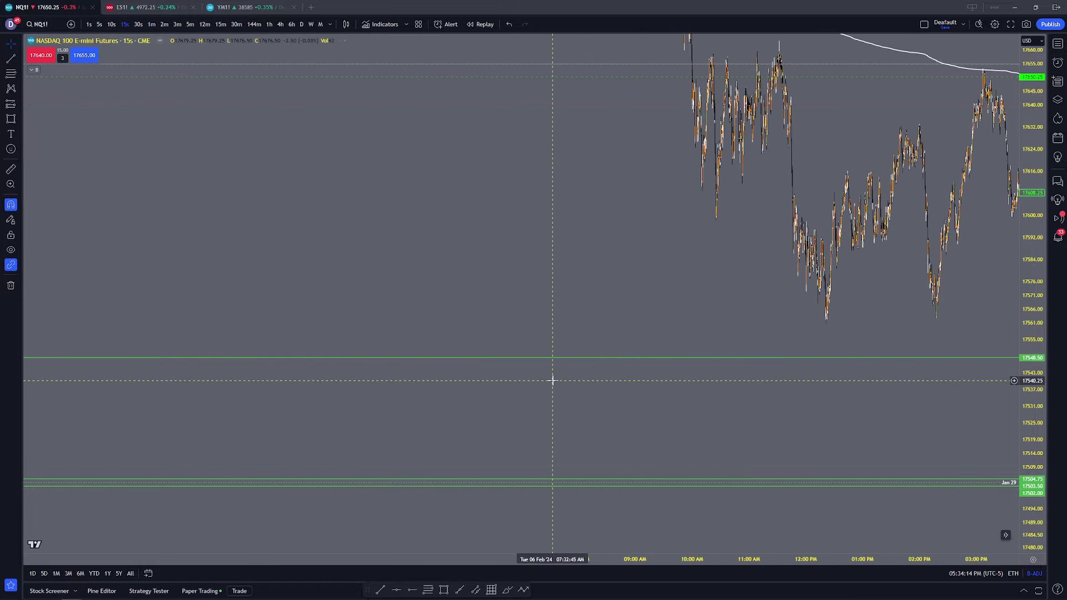
left_click_drag(389, 310, 938, 258)
left_click_drag(421, 254, 774, 291)
scroll(611, 284, "up", 5)
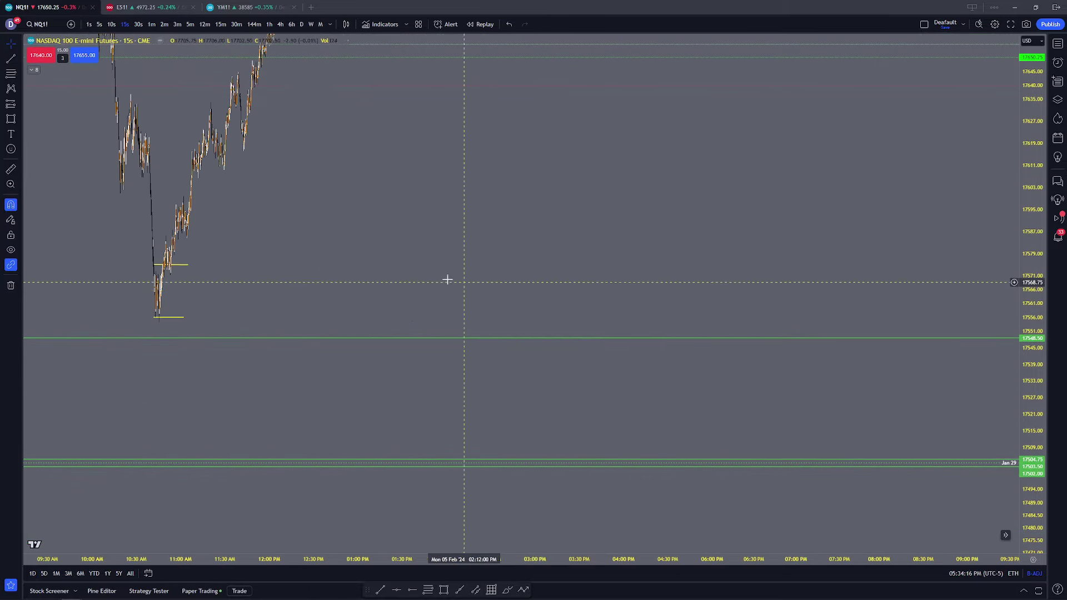
scroll(611, 292, "up", 4)
left_click_drag(392, 281, 659, 287)
scroll(650, 287, "up", 5)
left_click_drag(339, 283, 757, 279)
scroll(745, 279, "up", 4)
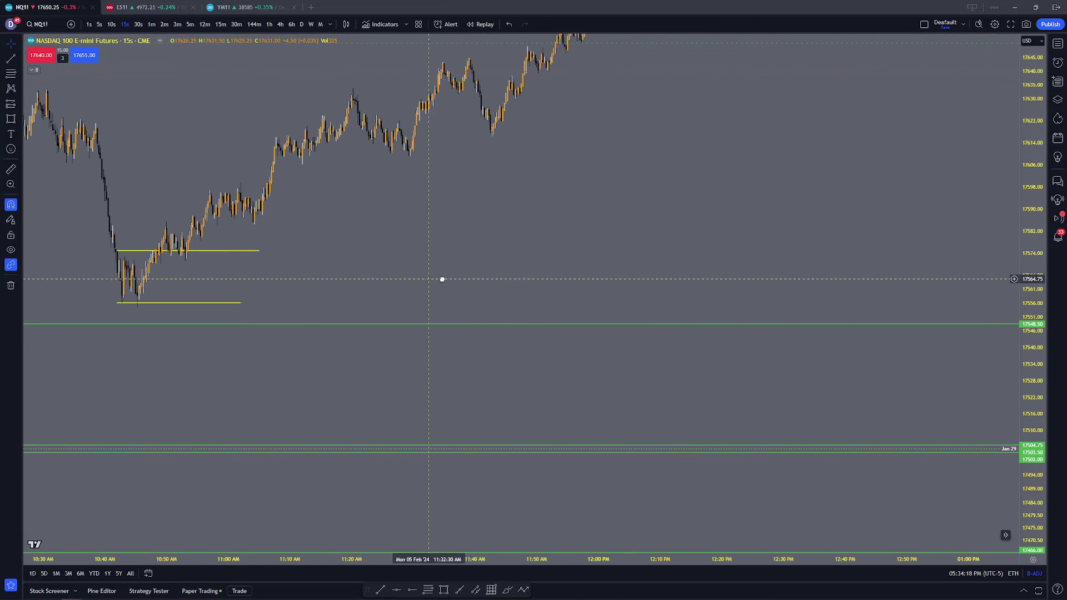
scroll(708, 275, "up", 4)
left_click_drag(443, 278, 669, 273)
scroll(667, 273, "up", 3)
left_click_drag(407, 287, 689, 285)
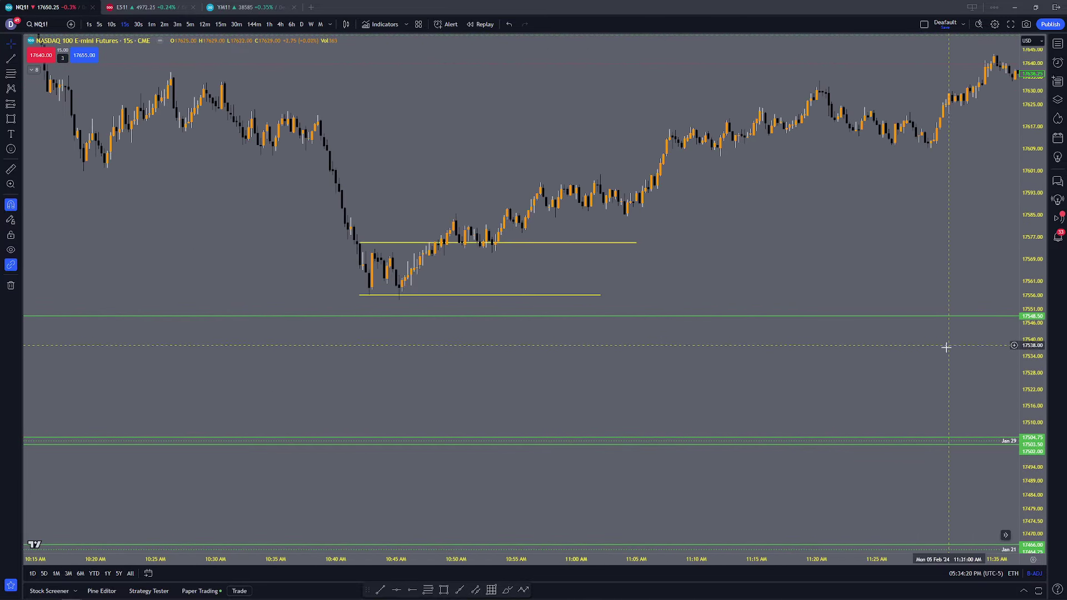
left_click_drag(1023, 388, 1024, 120)
left_click_drag(624, 238, 680, 328)
scroll(679, 329, "up", 2)
left_click_drag(386, 337, 545, 307)
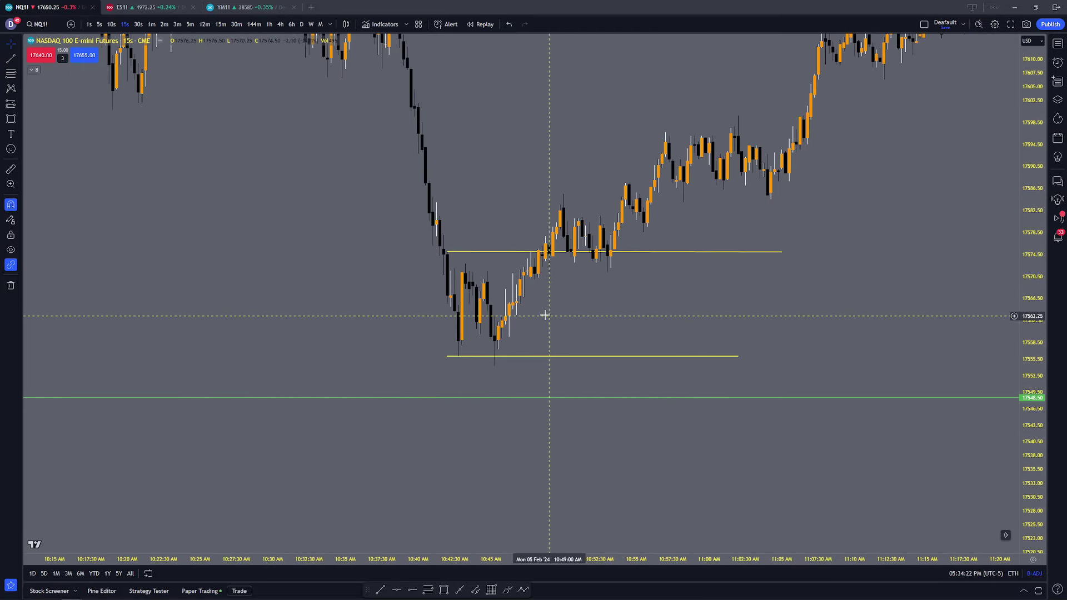
scroll(527, 314, "up", 1)
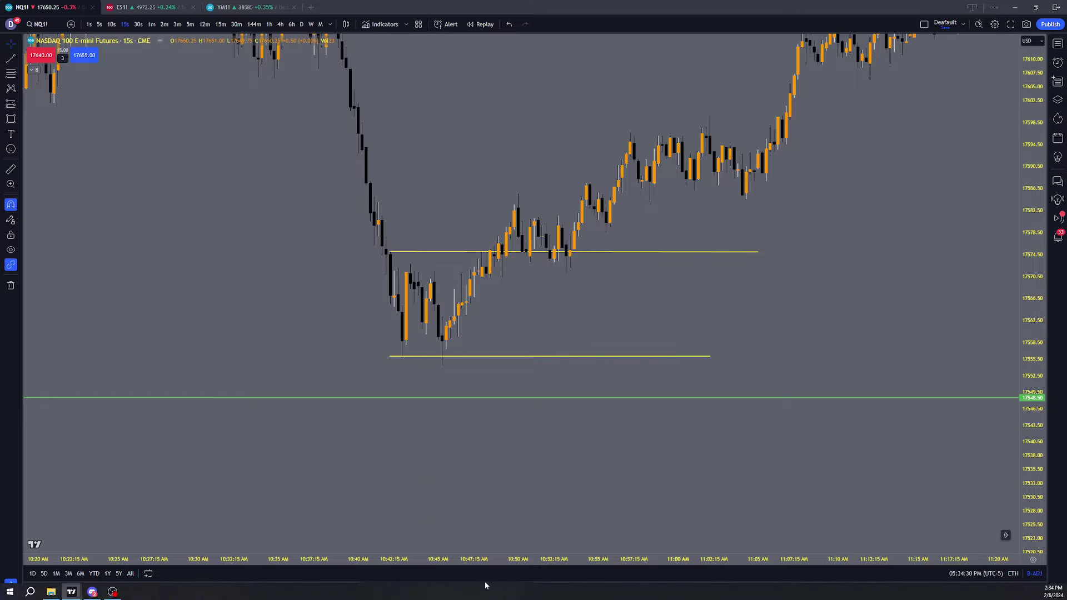
Step: Circle and trace the swing highs and lows between the yellow lines with the brush, and undo the strokes
left_click(510, 589)
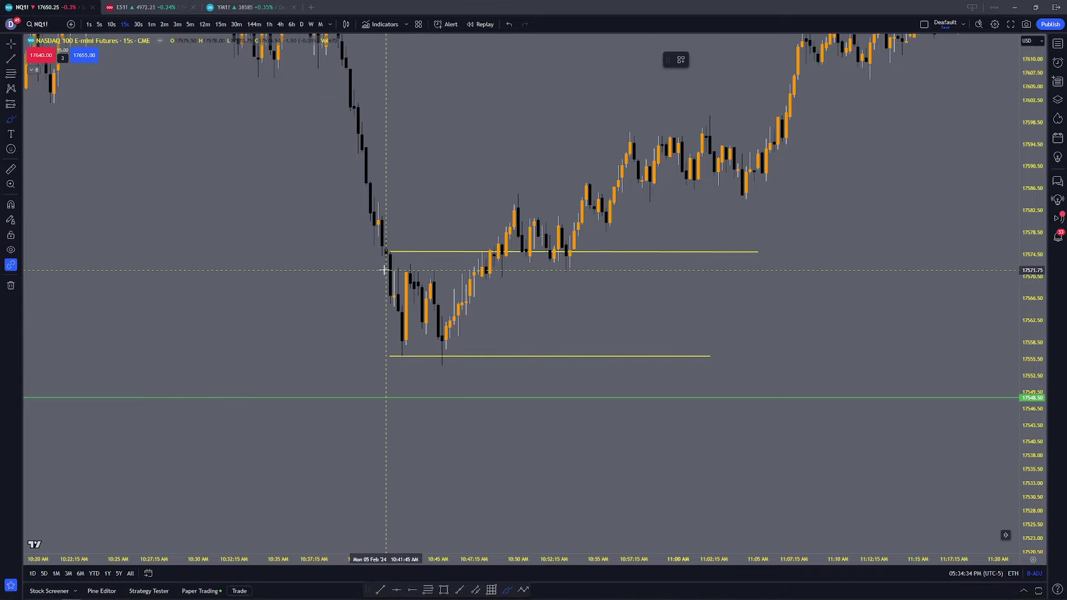
left_click_drag(399, 266, 397, 266)
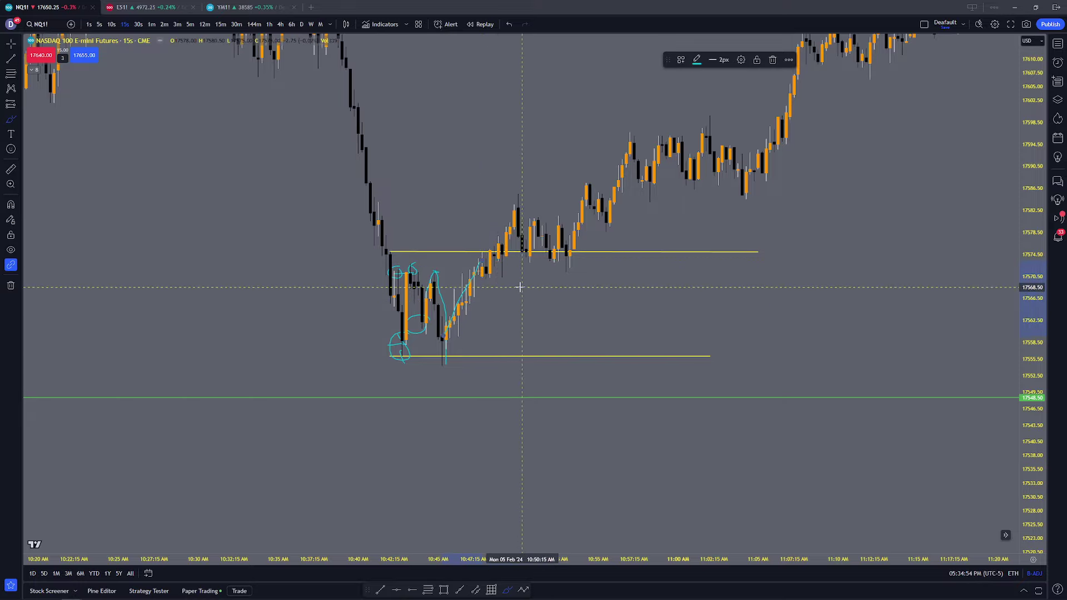
key("ctrl+z")
key("ctrl+z")
key("ctrl+z")
key("ctrl+z")
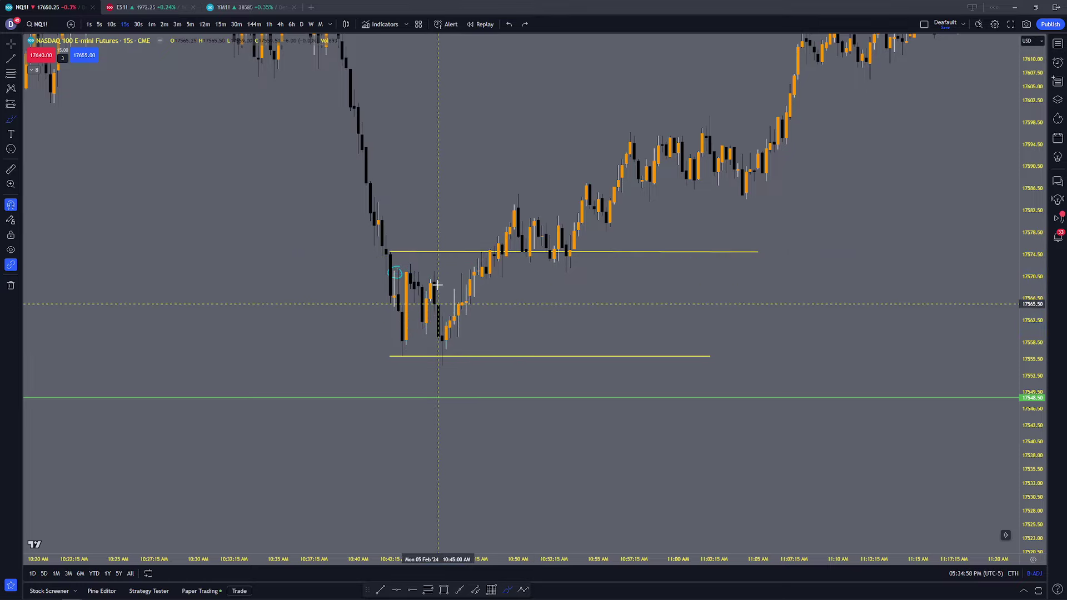
Step: Switch the chart to the 30-second timeframe and examine the same February 5 low between the yellow lines
left_click(138, 24)
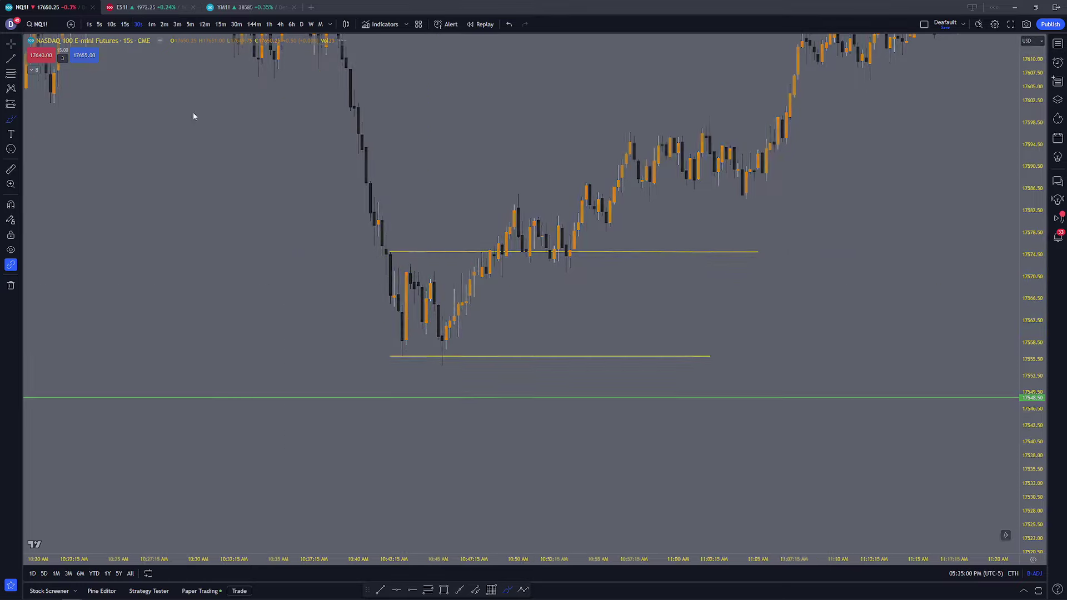
scroll(410, 332, "down", 10)
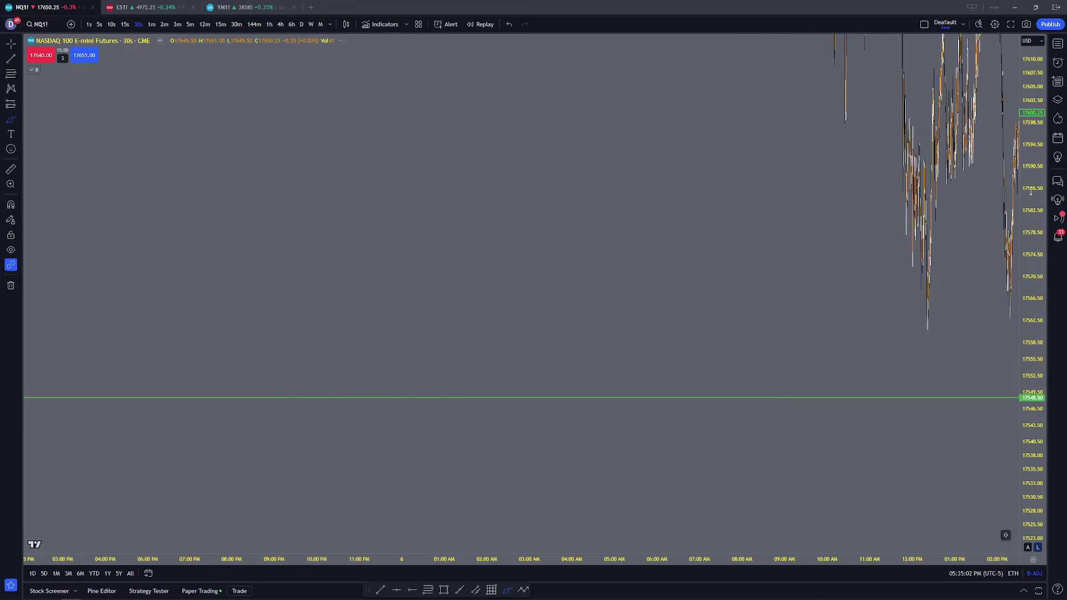
key("Escape")
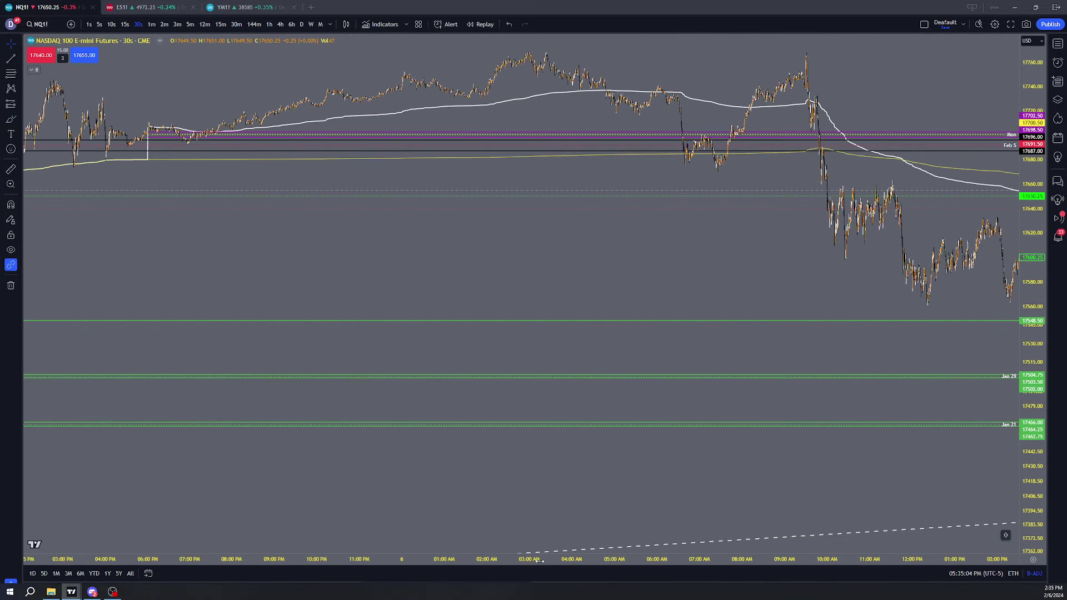
left_click_drag(201, 282, 599, 229)
scroll(552, 248, "up", 6)
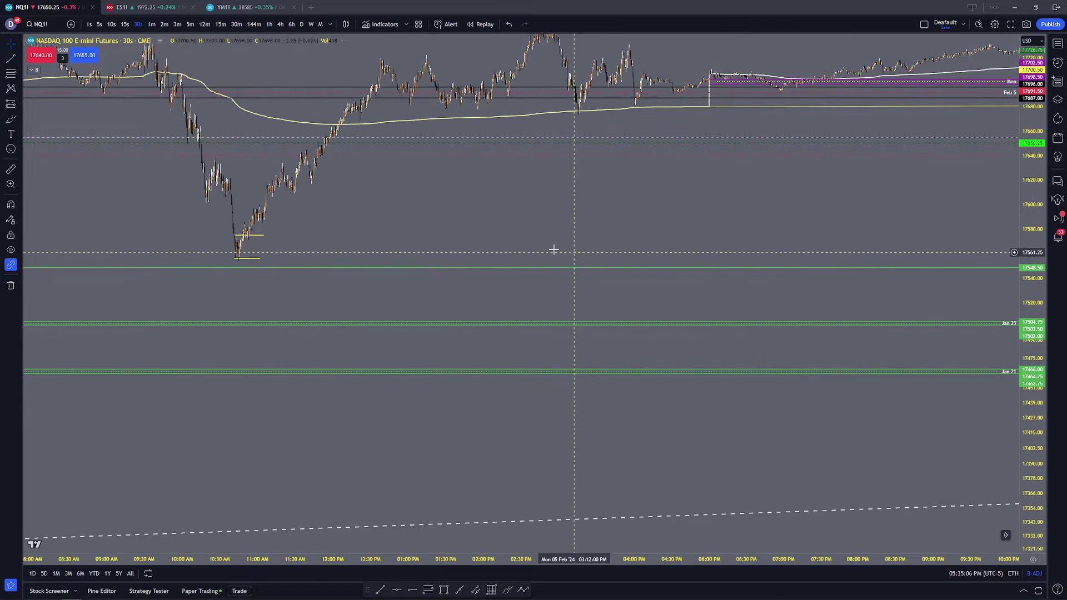
left_click_drag(333, 234, 736, 210)
scroll(483, 217, "up", 4)
scroll(508, 206, "up", 3)
left_click_drag(239, 219, 599, 286)
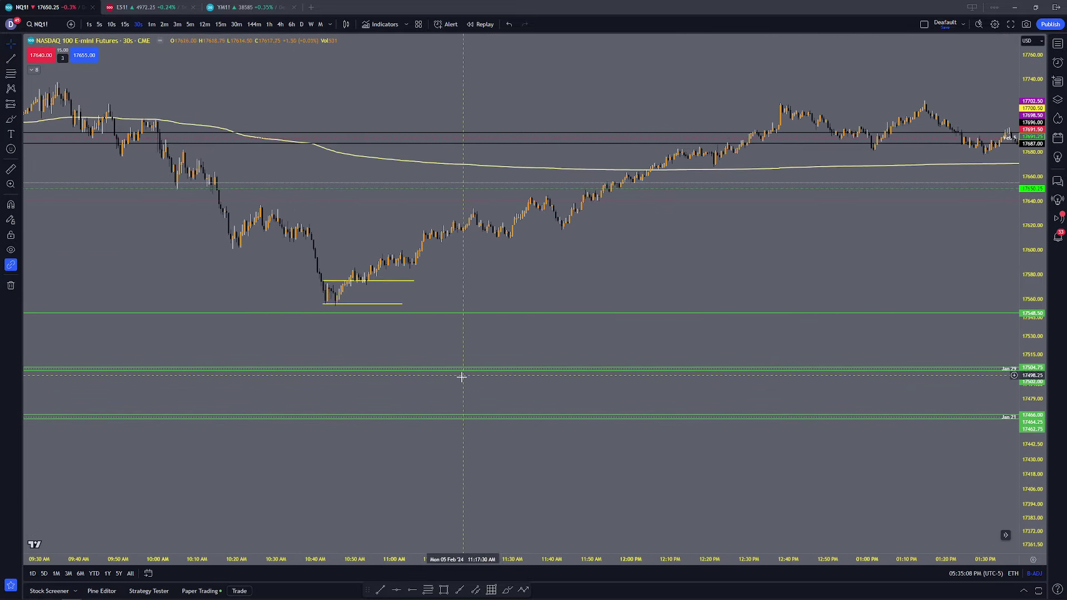
left_click_drag(1032, 455, 1032, 67)
scroll(456, 268, "up", 3)
left_click_drag(337, 282, 636, 279)
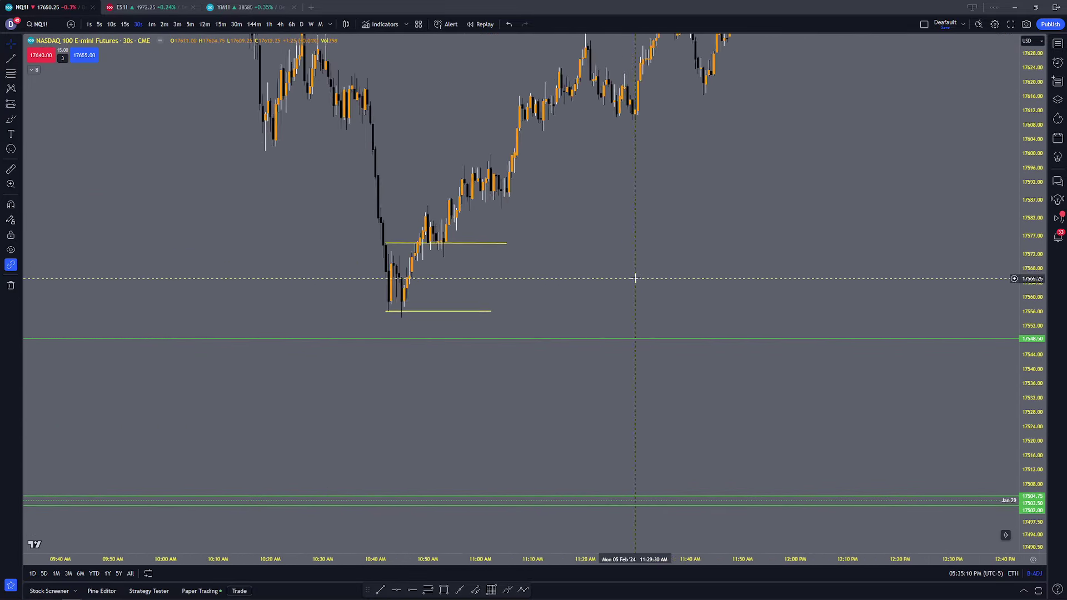
scroll(636, 278, "up", 3)
left_click_drag(428, 288, 567, 286)
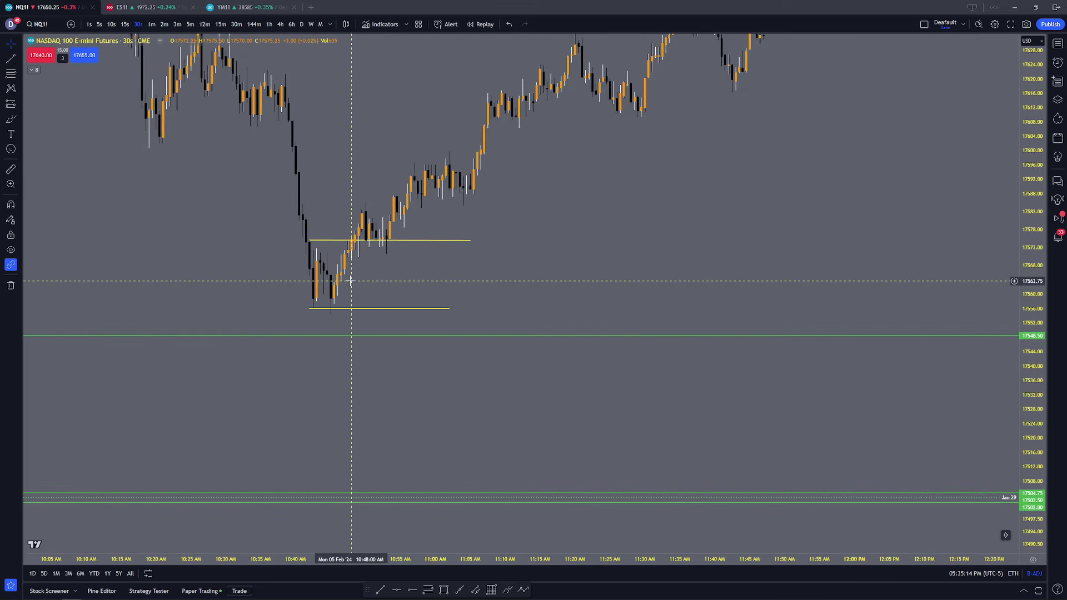
Step: Switch the chart to the 5-second timeframe and find the February 5 low between the two yellow lines
left_click(99, 24)
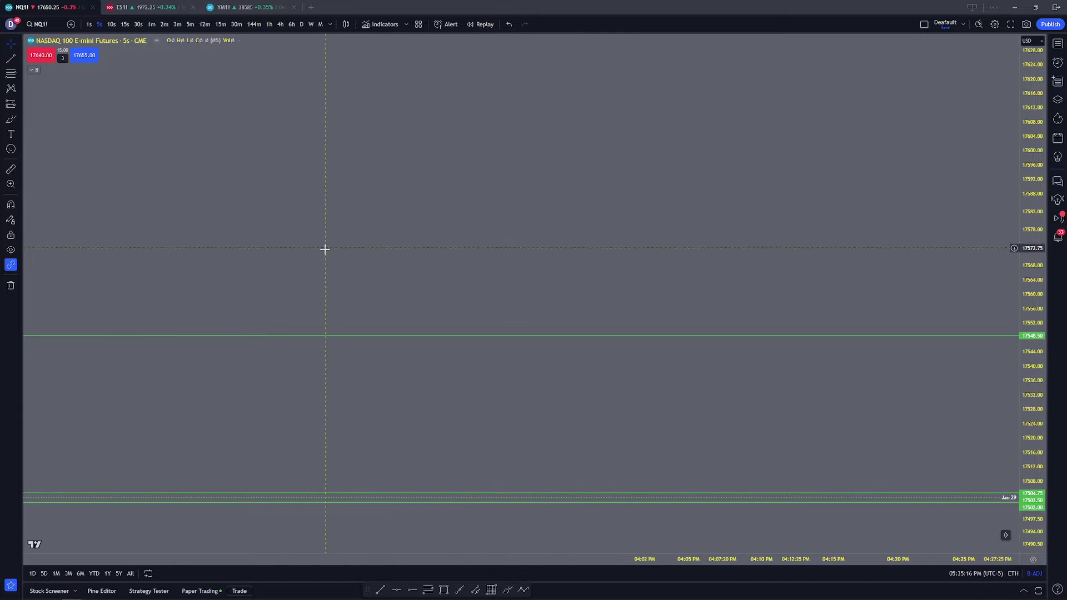
left_click_drag(391, 289, 655, 370)
left_click_drag(1031, 178, 1031, 461)
left_click_drag(302, 265, 766, 261)
left_click_drag(233, 279, 739, 295)
left_click_drag(312, 288, 782, 320)
left_click_drag(301, 330, 795, 289)
left_click_drag(1023, 461, 1023, 100)
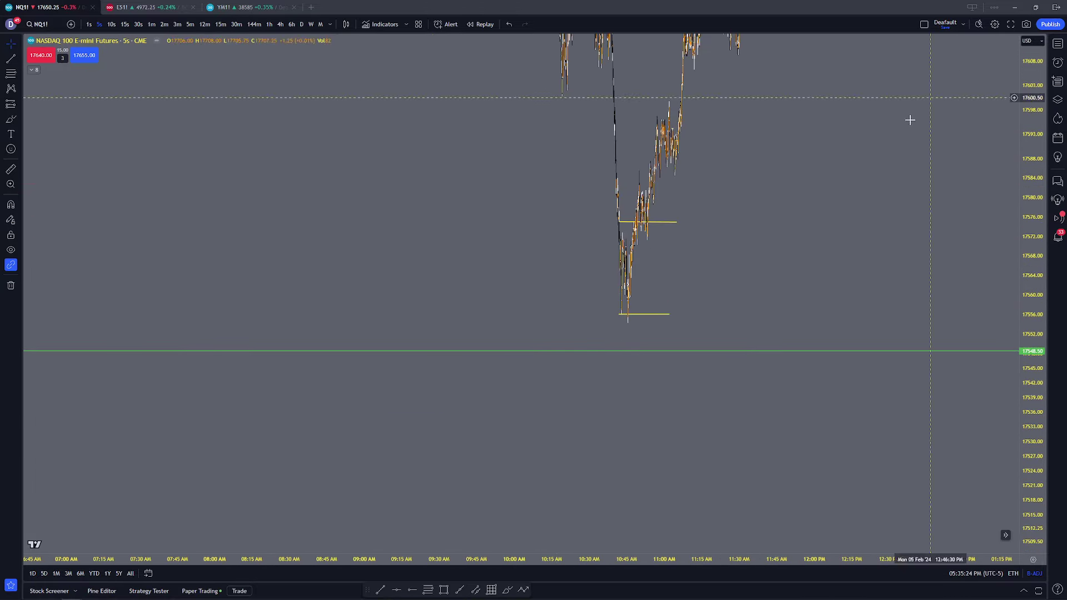
scroll(653, 211, "up", 5)
left_click_drag(184, 272, 822, 275)
scroll(556, 273, "up", 3)
left_click_drag(370, 276, 864, 284)
scroll(611, 287, "up", 2)
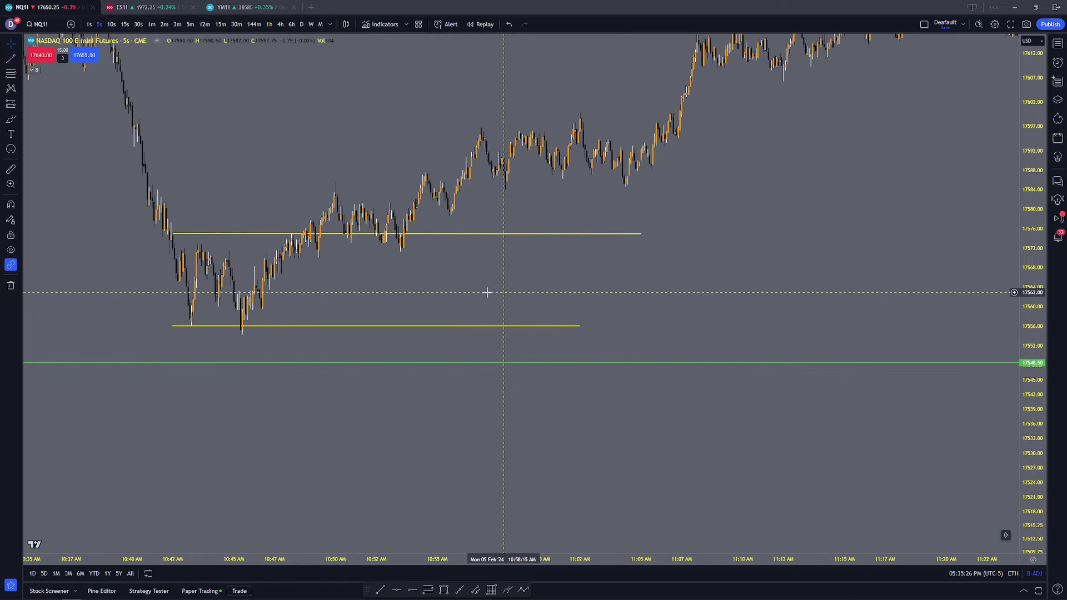
left_click_drag(481, 293, 832, 276)
scroll(700, 278, "up", 3)
left_click_drag(1026, 369, 1026, 33)
left_click_drag(407, 225, 541, 366)
scroll(541, 367, "down", 2)
left_click_drag(1039, 295, 1038, 437)
left_click_drag(734, 332, 687, 336)
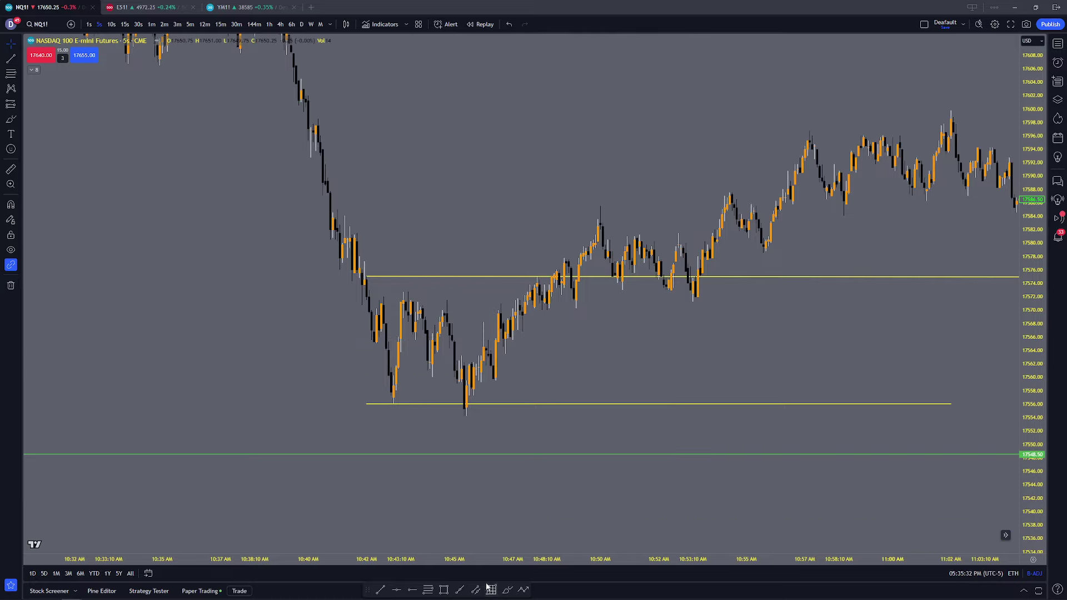
Step: Mark the swing highs and lows around 10:42 to 10:46 AM and the retest of the last swing high with brush strokes
mouse_move(388, 296)
left_mouse_down()
mouse_move(411, 289)
mouse_move(408, 300)
left_mouse_up()
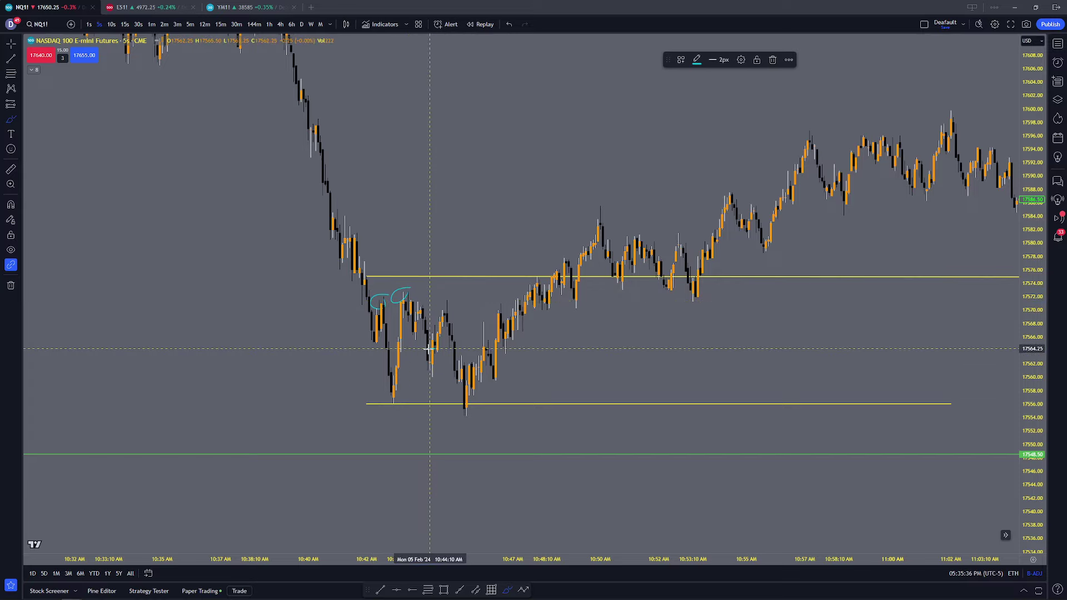
left_click_drag(433, 346, 452, 292)
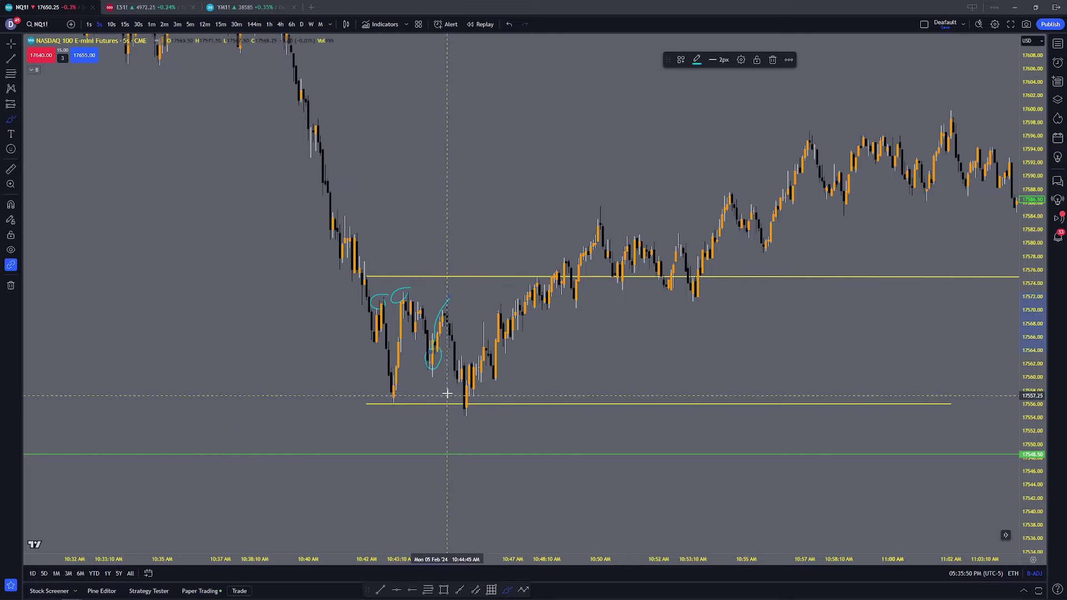
left_click_drag(457, 379, 454, 355)
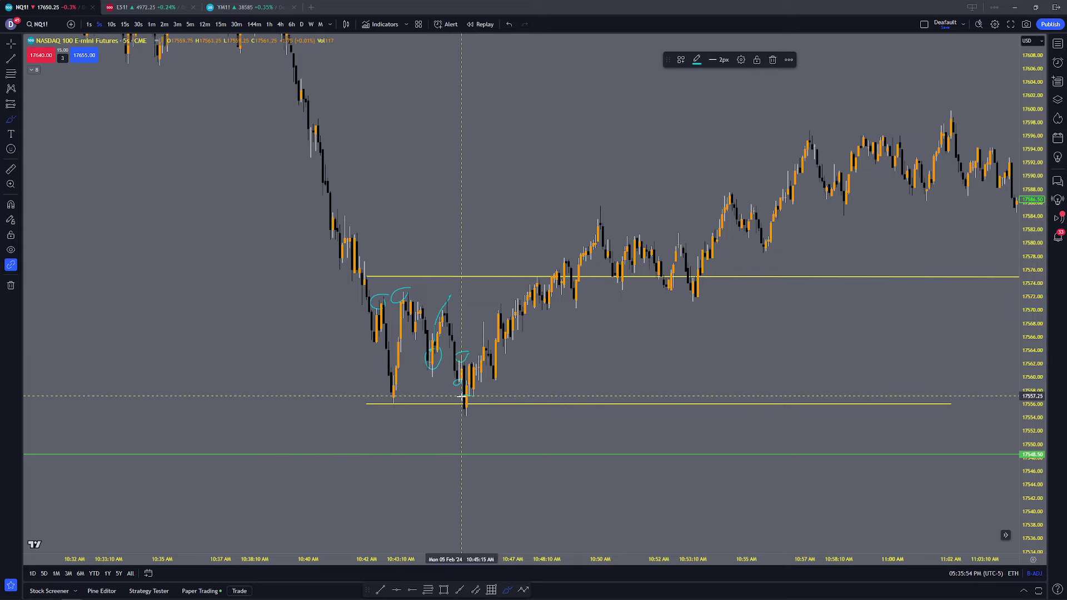
left_click_drag(462, 396, 471, 383)
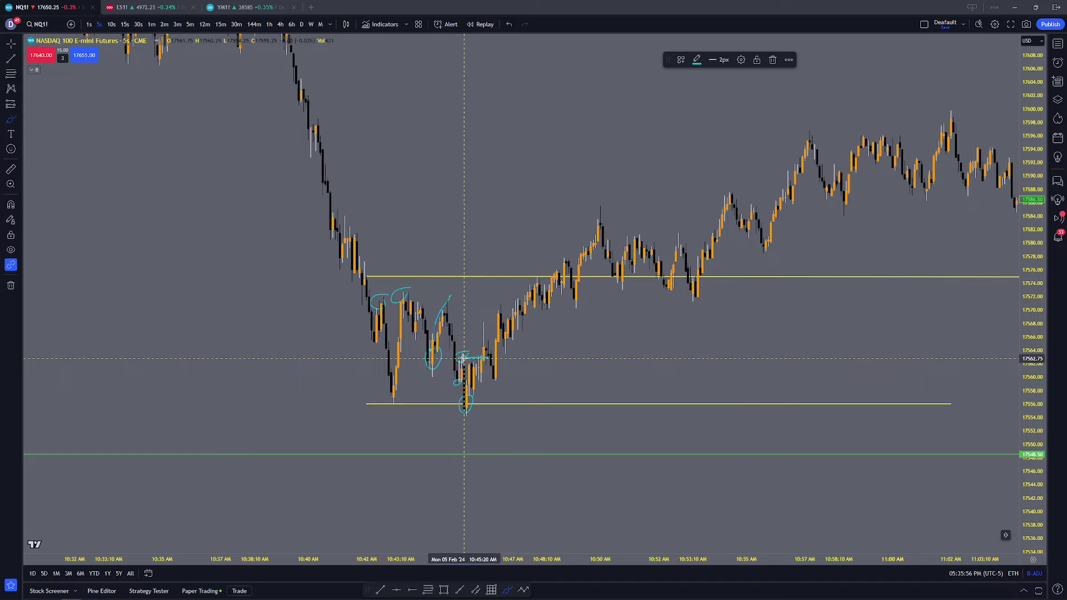
mouse_move(483, 359)
left_mouse_down()
mouse_move(520, 362)
mouse_move(485, 378)
left_mouse_up()
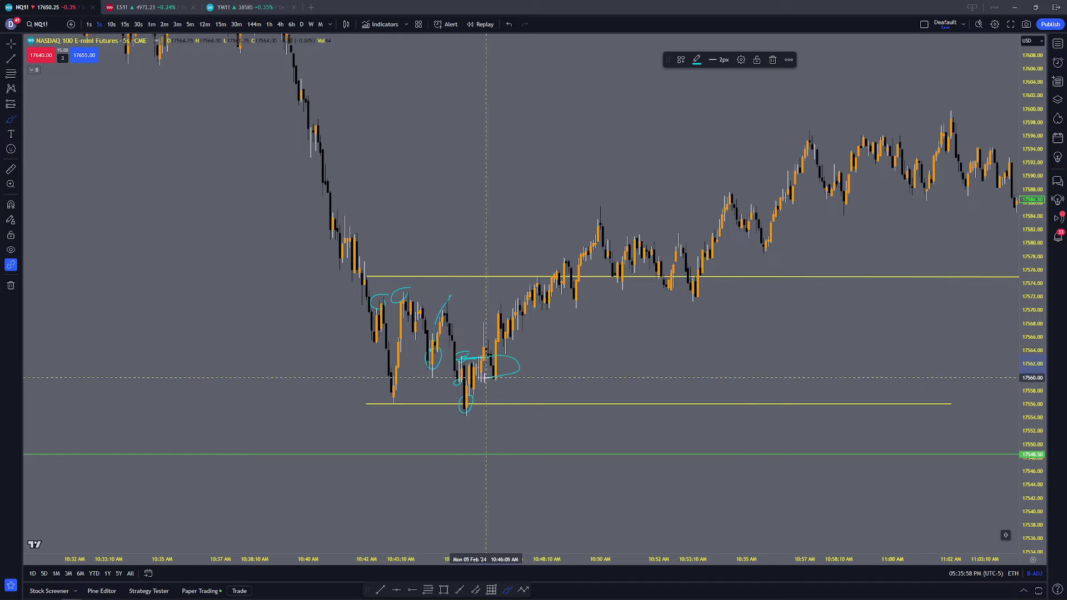
Step: Undo the brush strokes drawn around the February 5 low
key("ctrl+z")
key("ctrl+z")
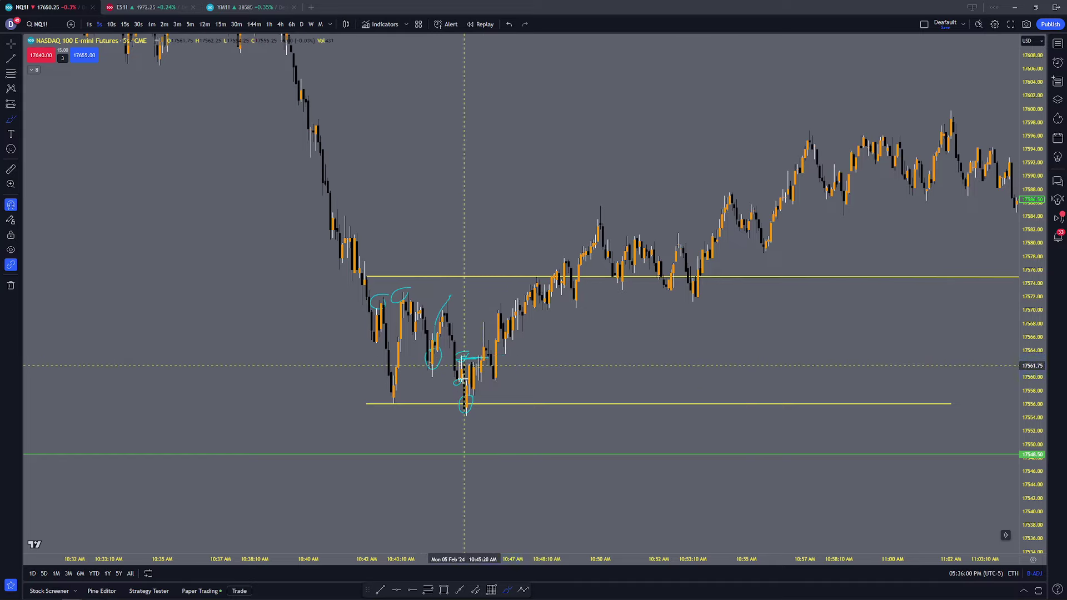
key("ctrl+z")
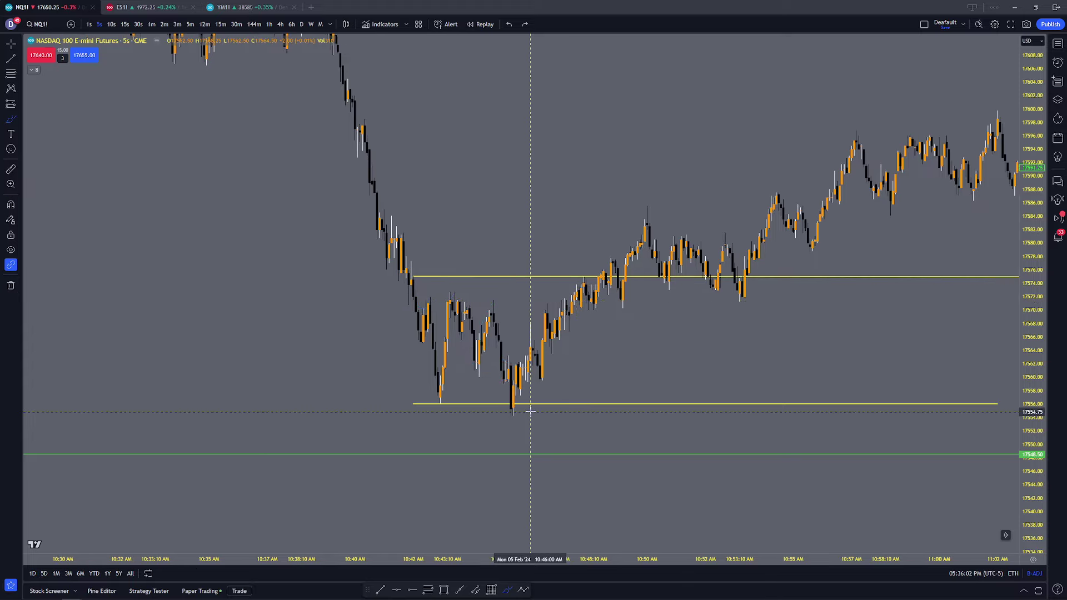
Step: Draw a yellow zone from about 17563 down to 17554 starting at the 10:45 AM low
left_click(447, 589)
left_click_drag(507, 354, 509, 416)
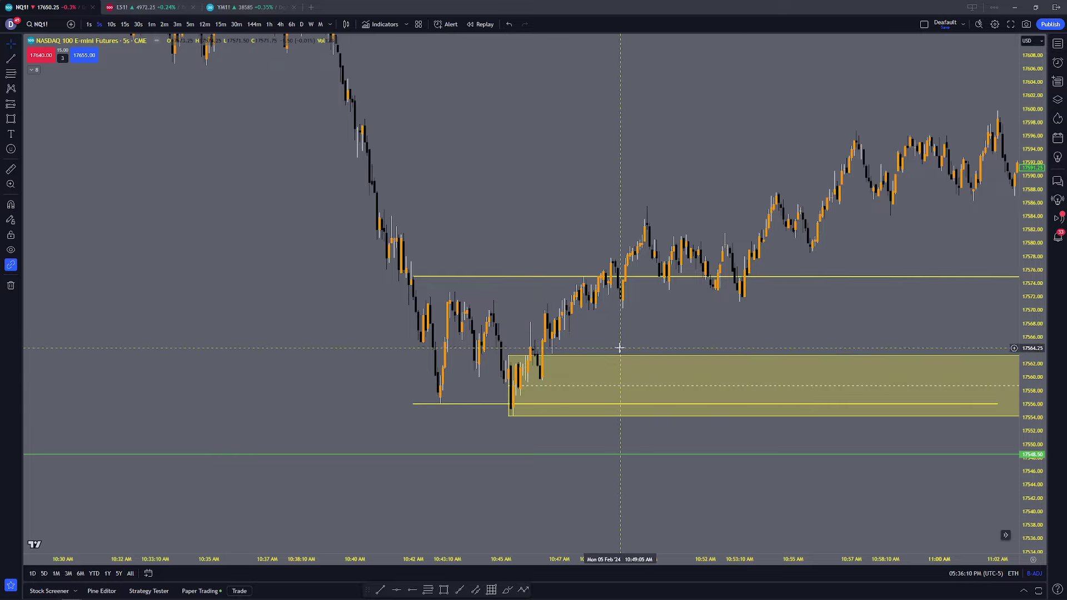
Step: Replace the yellow zone at the 10:45 AM low with one from about 17562.25 down to 17554.25
scroll(443, 345, "up", 3)
left_click(299, 358)
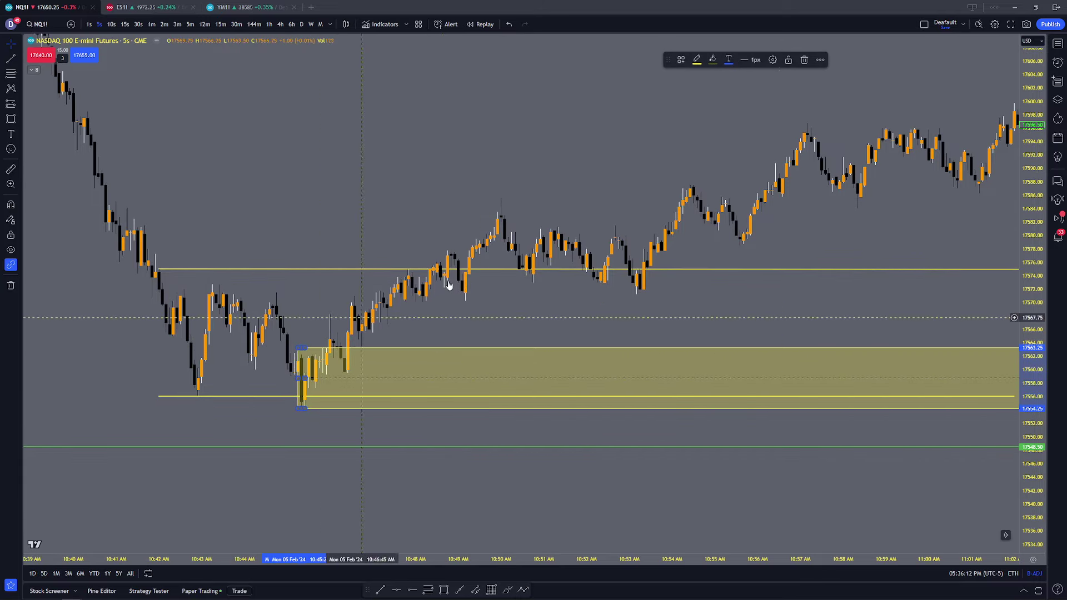
left_click(798, 60)
scroll(401, 361, "up", 1)
left_click_drag(322, 363, 456, 350)
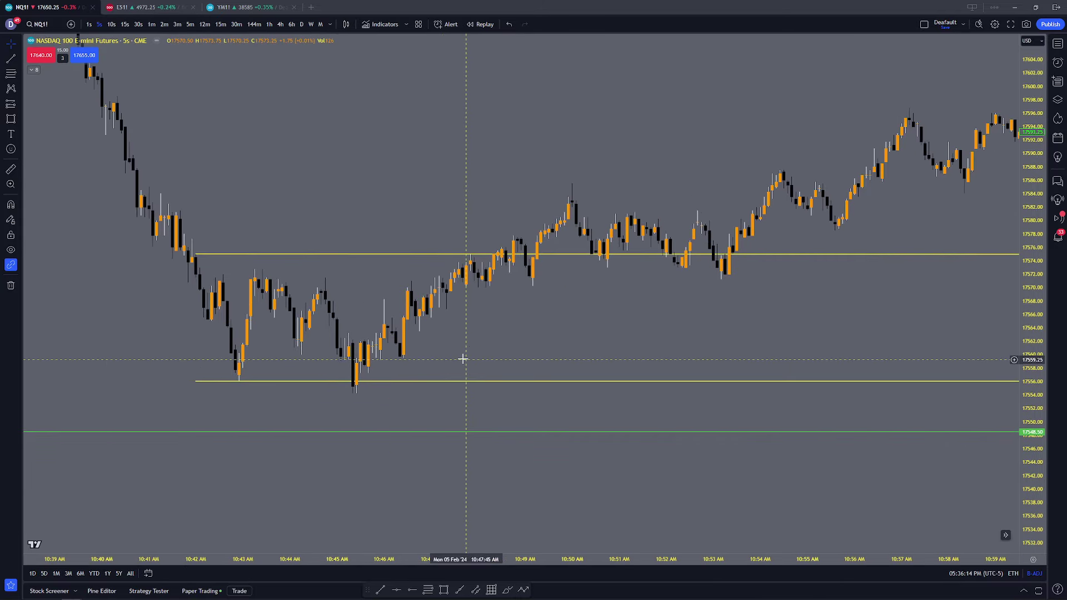
left_click(444, 590)
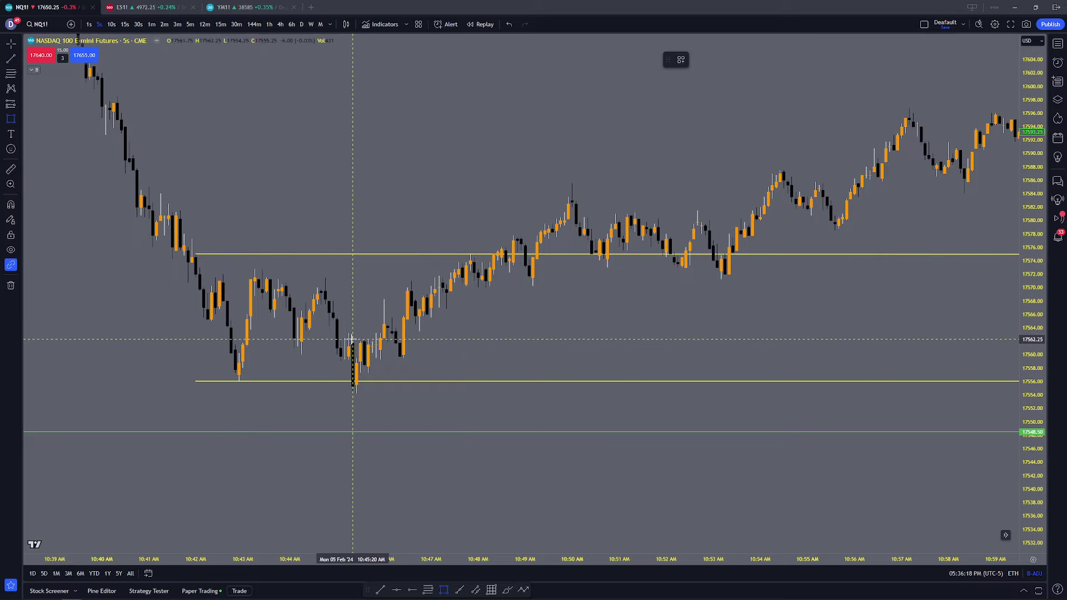
left_click_drag(352, 339, 350, 392)
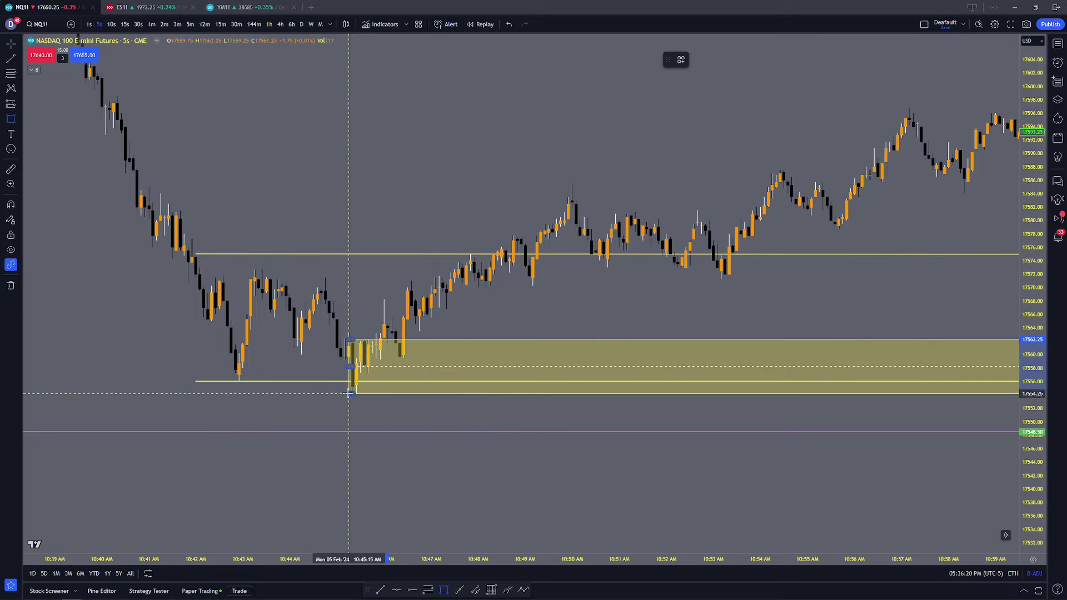
left_click(320, 408)
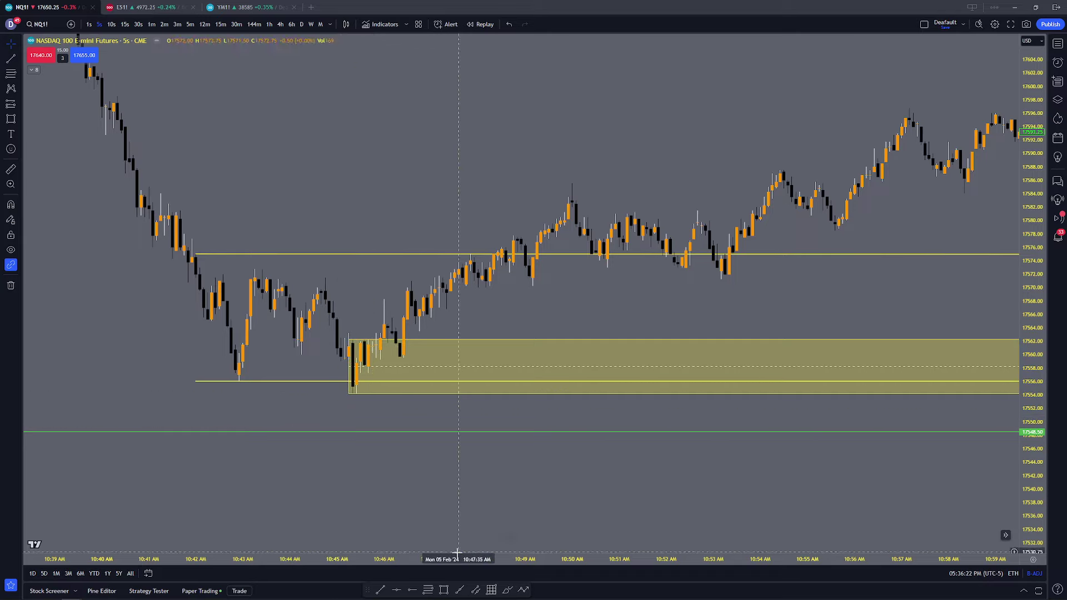
Step: Draw two short horizontal lines from the 10:45 AM low candle, at about 17555.25 and 17554.25
left_click(353, 386)
left_click(418, 382, "shift")
left_click(380, 590)
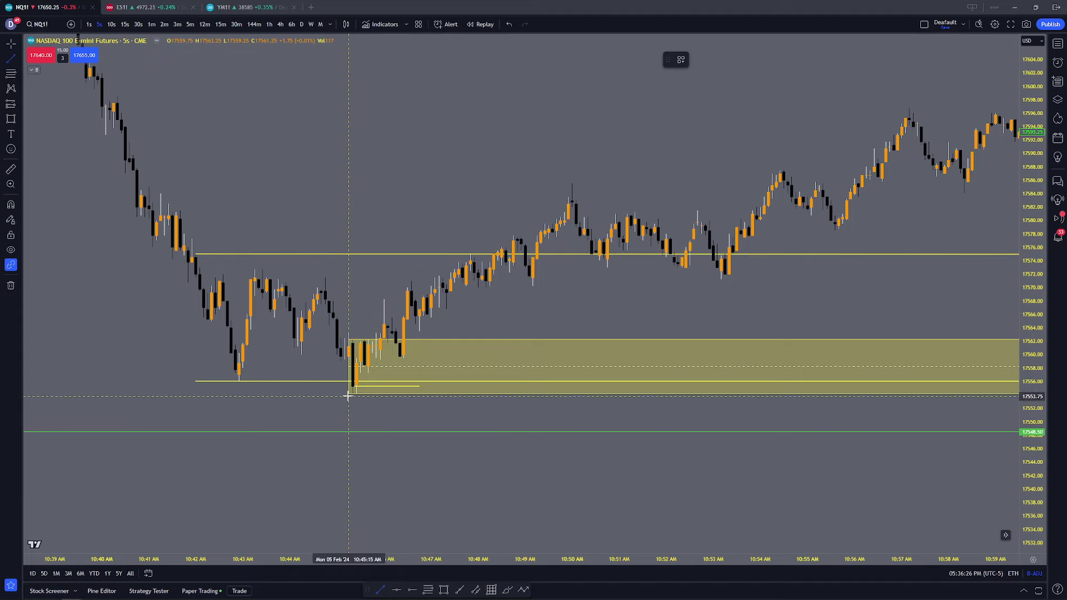
left_click_drag(356, 393, 410, 394)
left_click(415, 407)
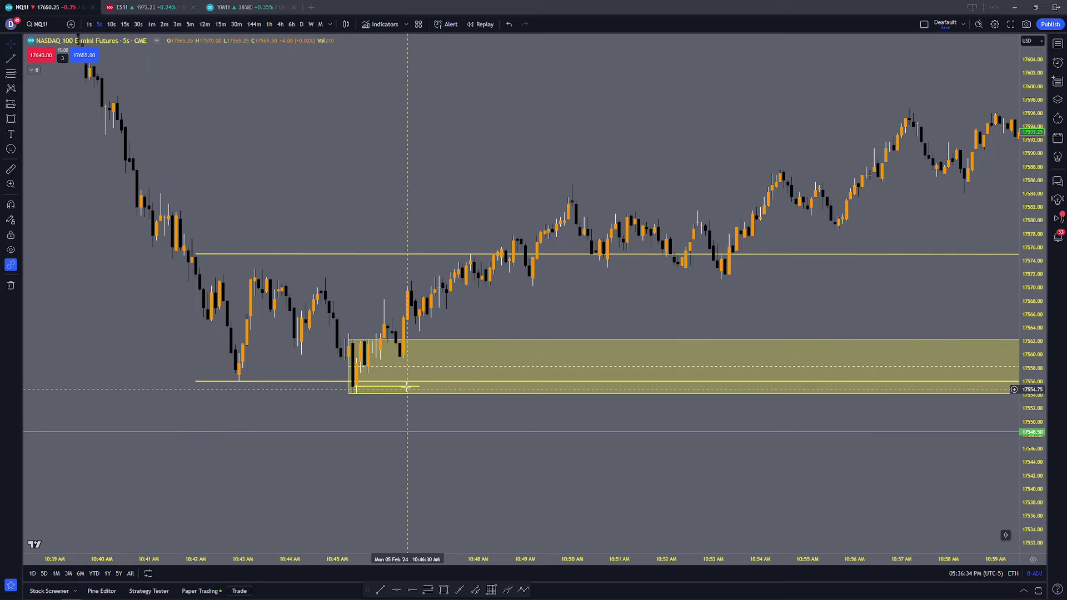
Step: Switch the chart to the 1-minute timeframe and find the yellow zone at the February 5 low
left_click(151, 24)
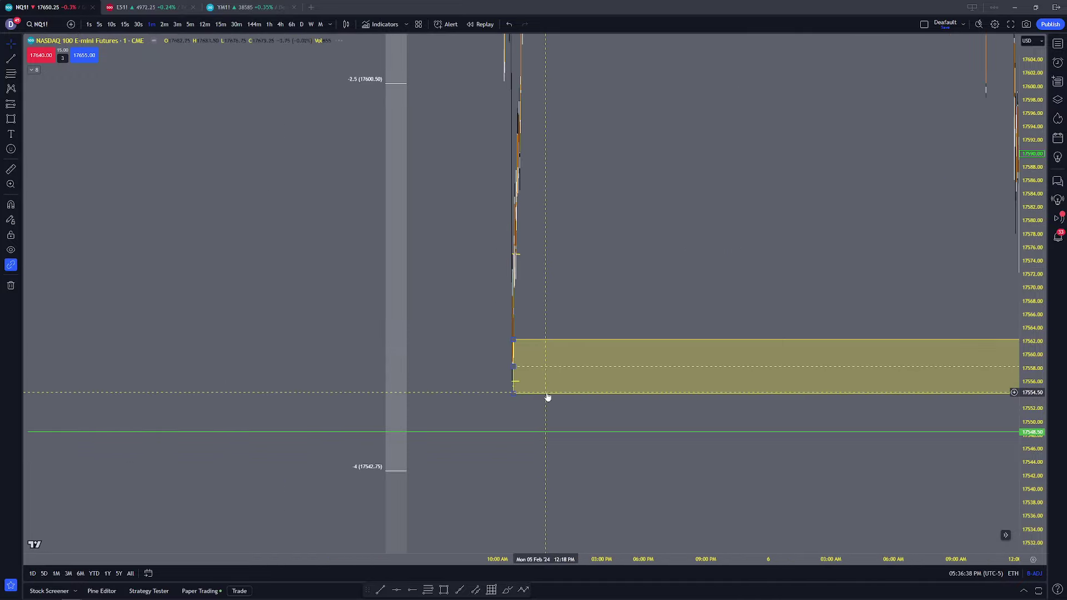
scroll(561, 377, "up", 12)
left_click_drag(178, 298, 755, 265)
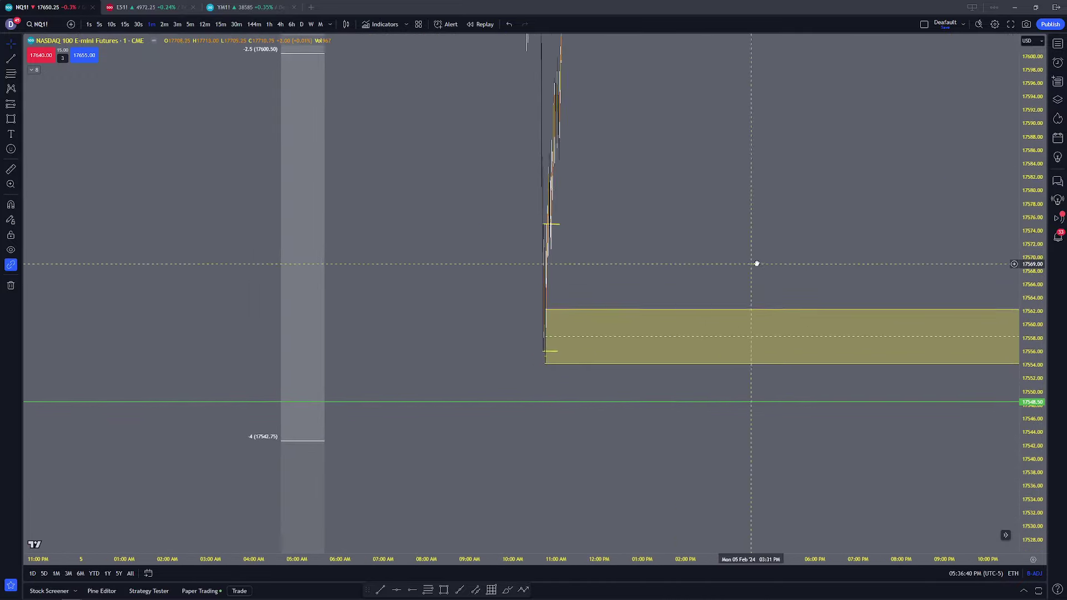
scroll(316, 252, "up", 5)
scroll(315, 252, "up", 3)
left_click_drag(178, 261, 734, 261)
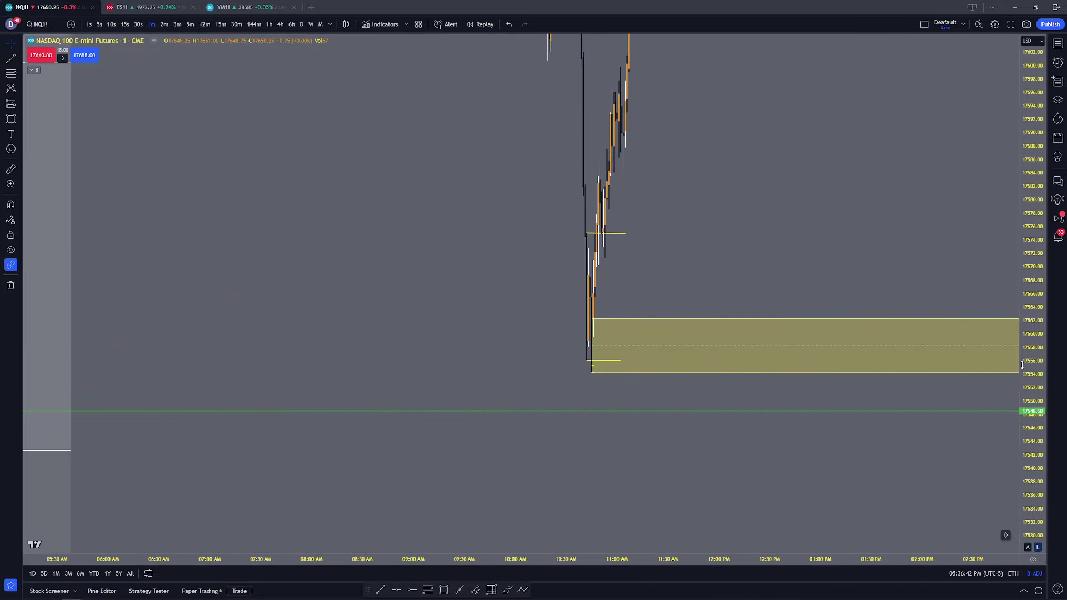
left_click_drag(1032, 292, 1031, 239)
scroll(635, 307, "up", 5)
scroll(636, 307, "up", 5)
left_click_drag(167, 265, 584, 270)
scroll(583, 269, "up", 5)
left_click_drag(111, 278, 588, 285)
left_click_drag(1031, 293, 1031, 331)
left_click_drag(494, 333, 581, 318)
scroll(578, 319, "up", 4)
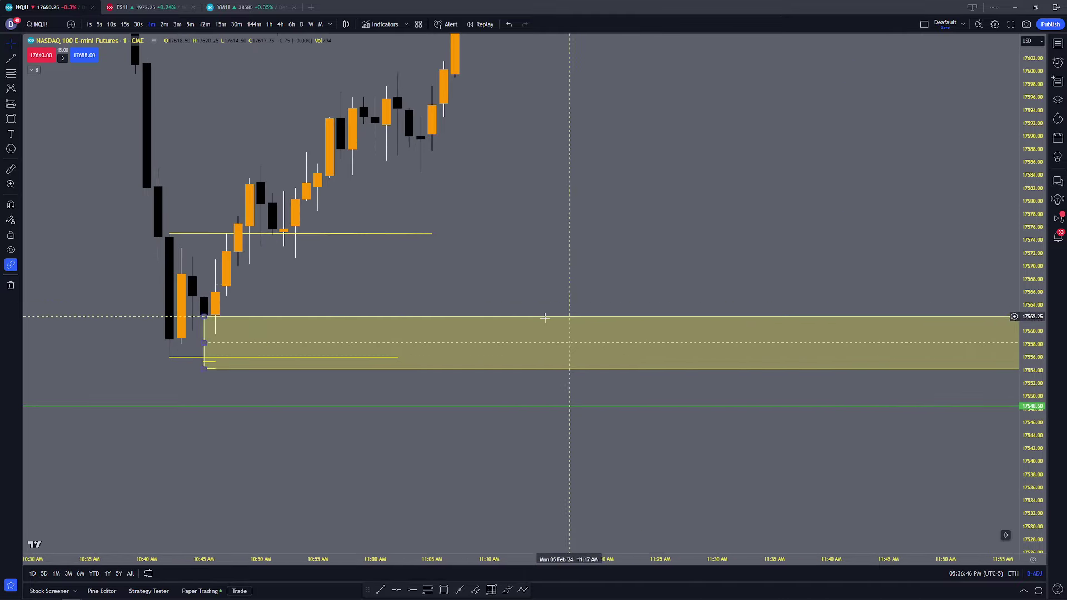
left_click_drag(238, 358, 411, 361)
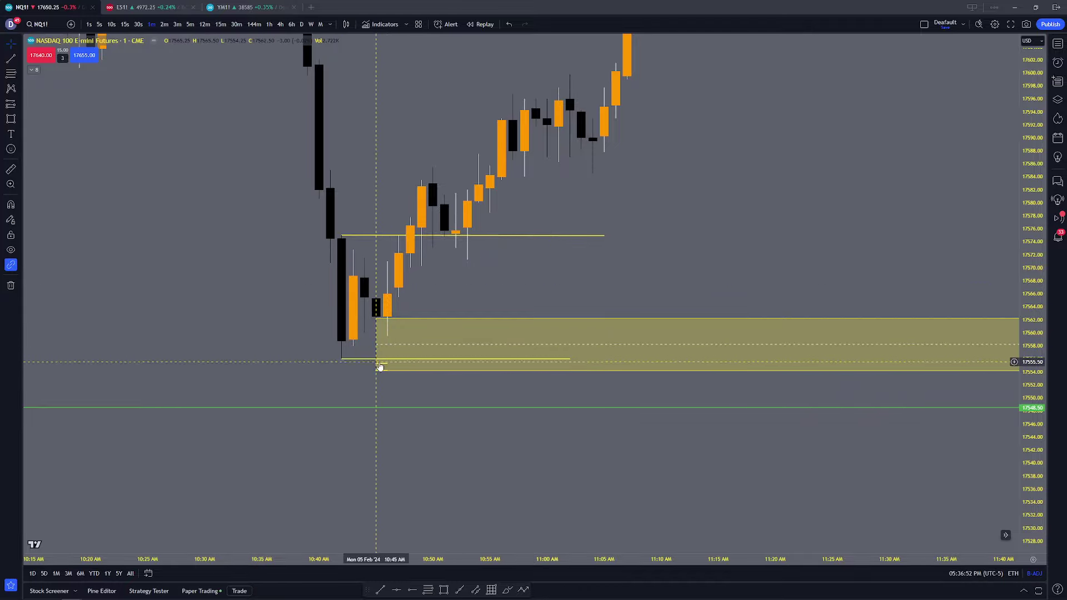
Step: Draw a larger yellow zone from the 10:42 AM candle, from 17575.25 down to about 17556.5
left_click_drag(469, 295, 455, 305)
scroll(456, 305, "down", 1)
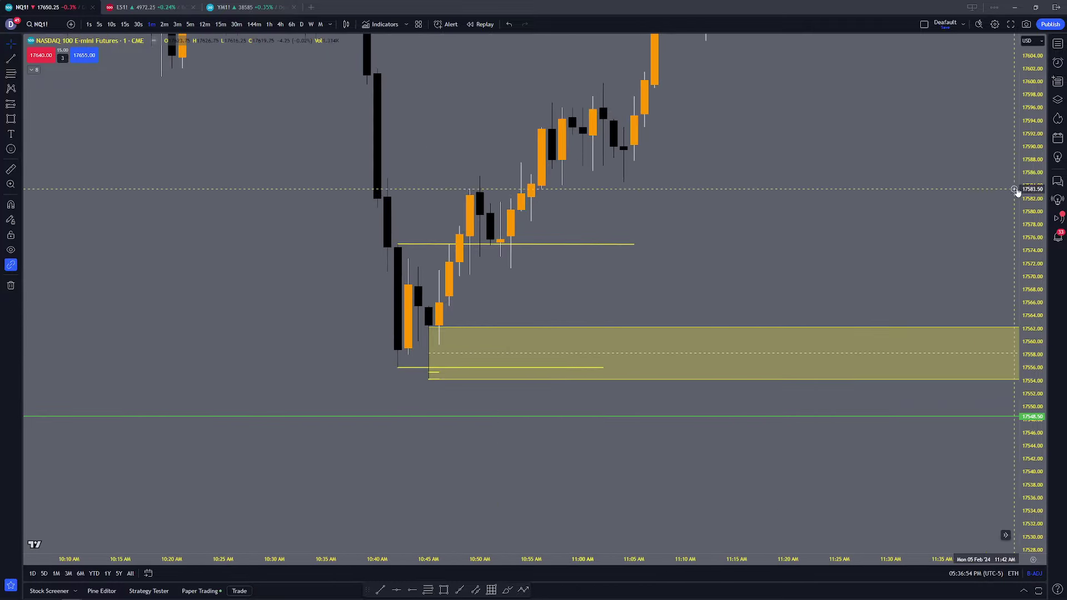
left_click_drag(1026, 191, 1026, 286)
scroll(817, 284, "up", 1)
left_click_drag(682, 286, 524, 284)
left_click_drag(416, 284, 540, 279)
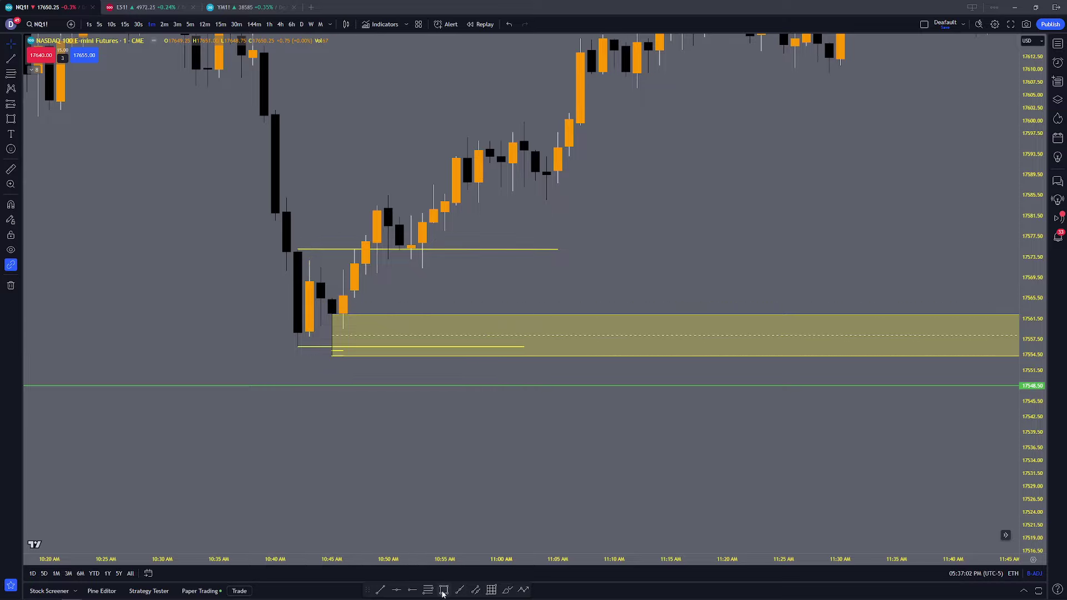
left_click(443, 591)
left_click(299, 257)
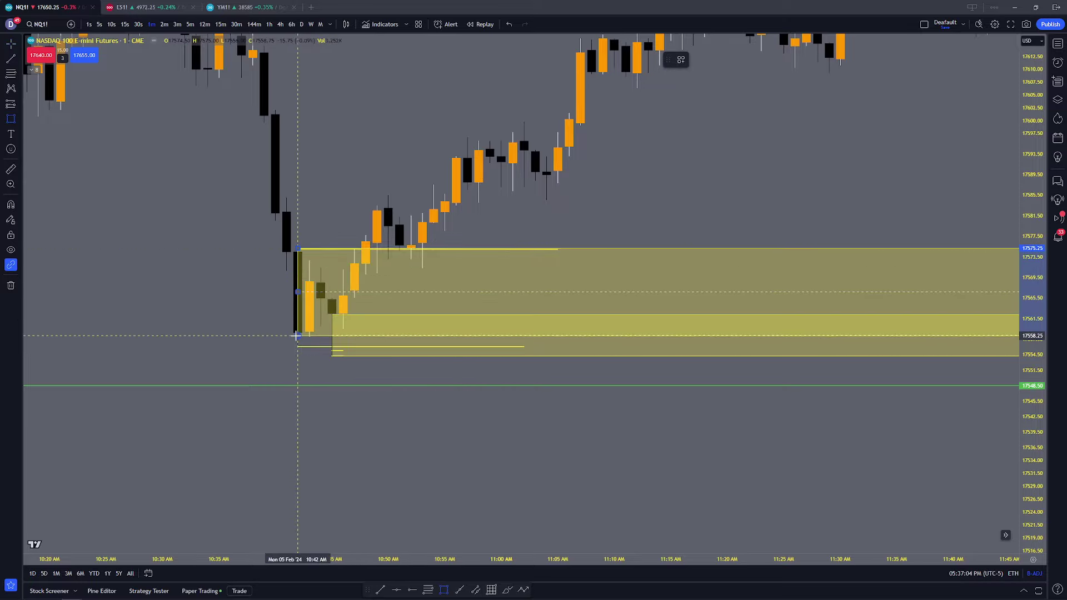
left_click(298, 344)
left_click(272, 316)
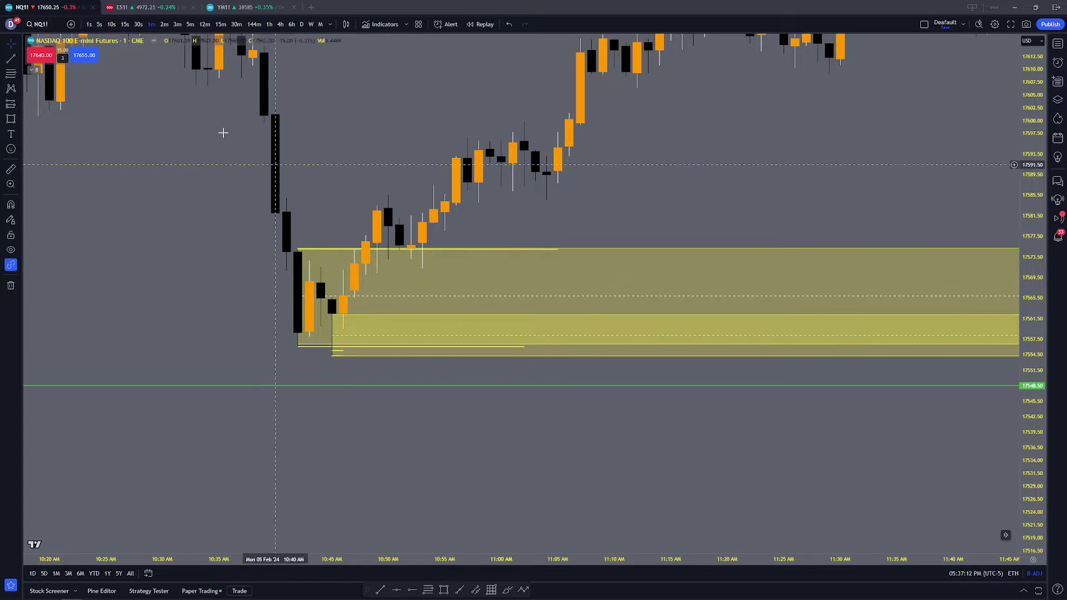
Step: Switch the chart to the 3-minute timeframe and bring the February 5 low and its yellow zones into view
left_click(177, 24)
scroll(389, 314, "down", 10)
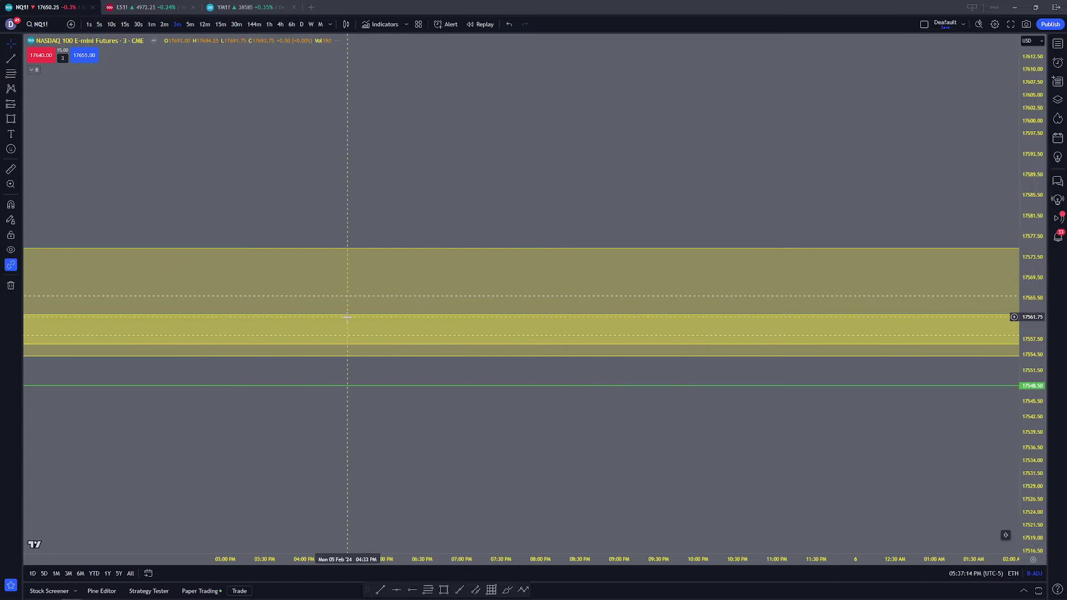
scroll(466, 223, "up", 4)
left_click_drag(439, 210, 638, 214)
scroll(347, 237, "up", 5)
left_click_drag(333, 234, 552, 221)
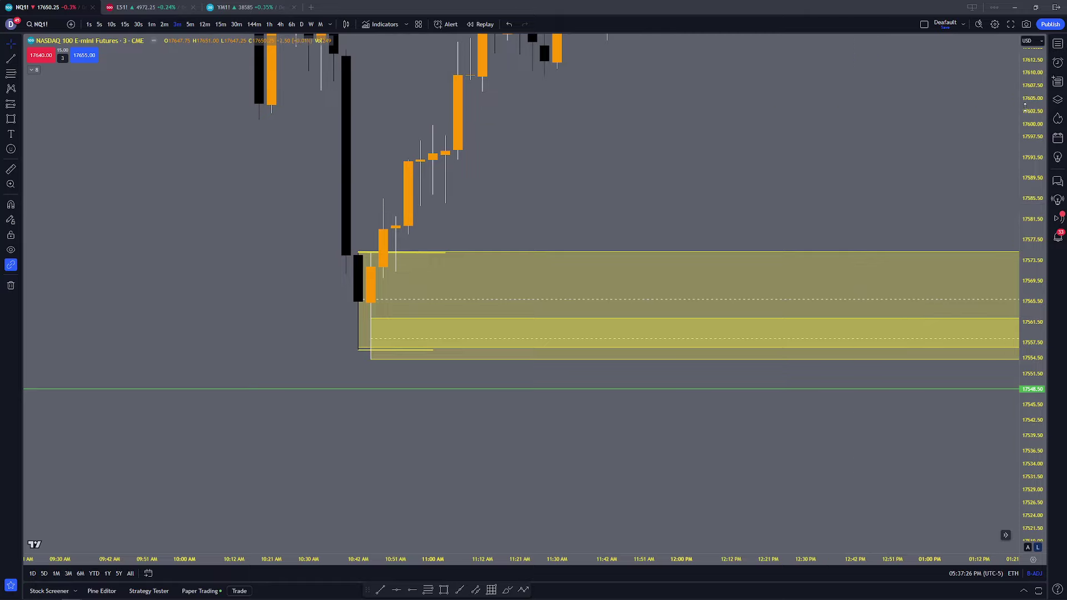
left_click_drag(1032, 205, 1031, 317)
left_click_drag(532, 228, 500, 308)
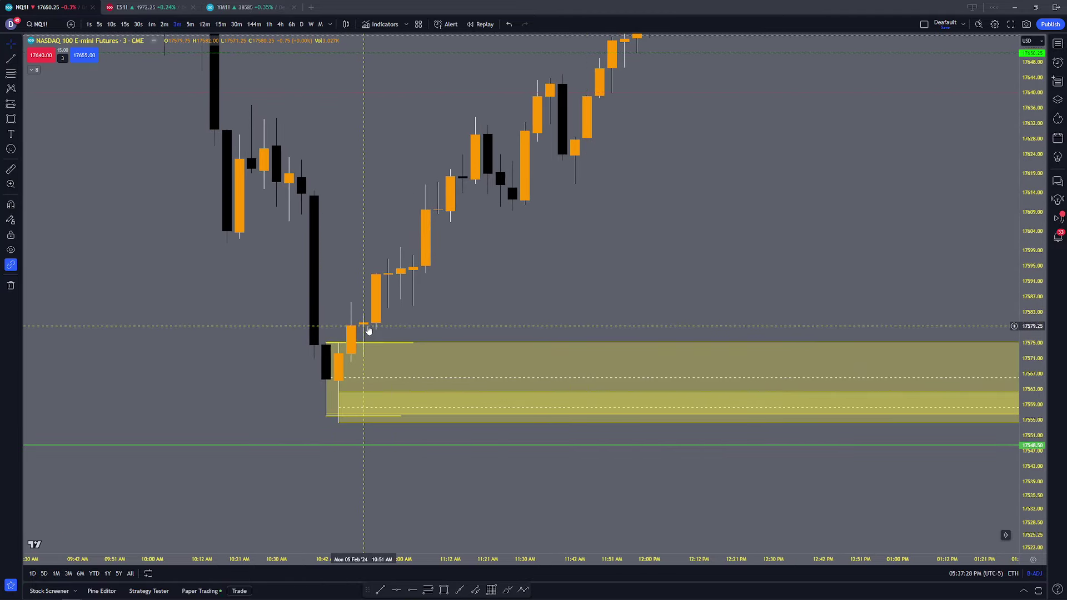
Step: Examine the rally out of the yellow zones through the afternoon of February 5 on the 3-minute chart
left_click_drag(369, 331, 443, 310)
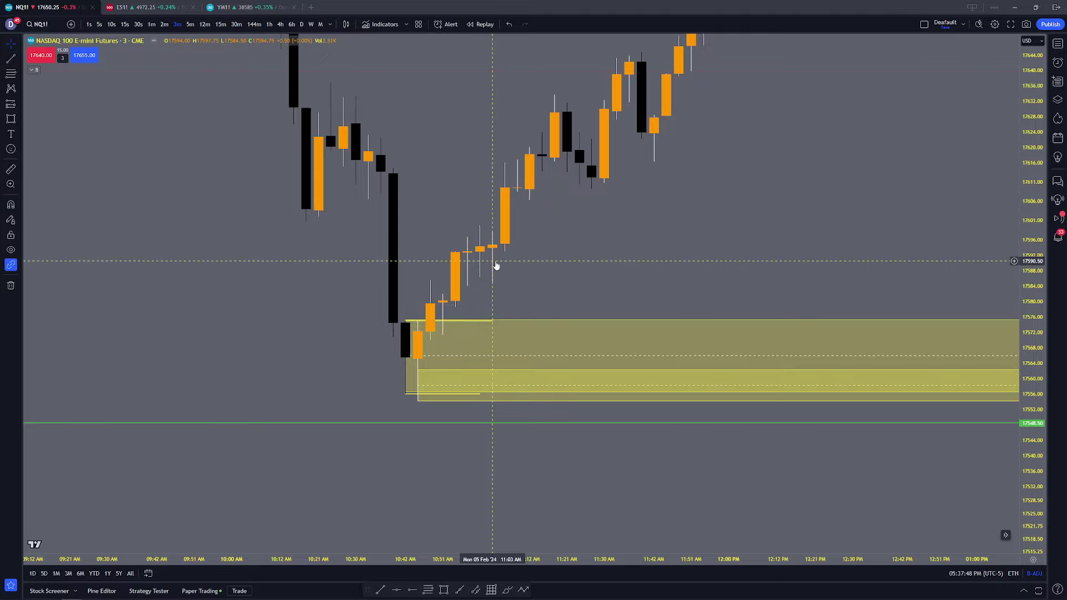
left_click_drag(910, 69, 786, 269)
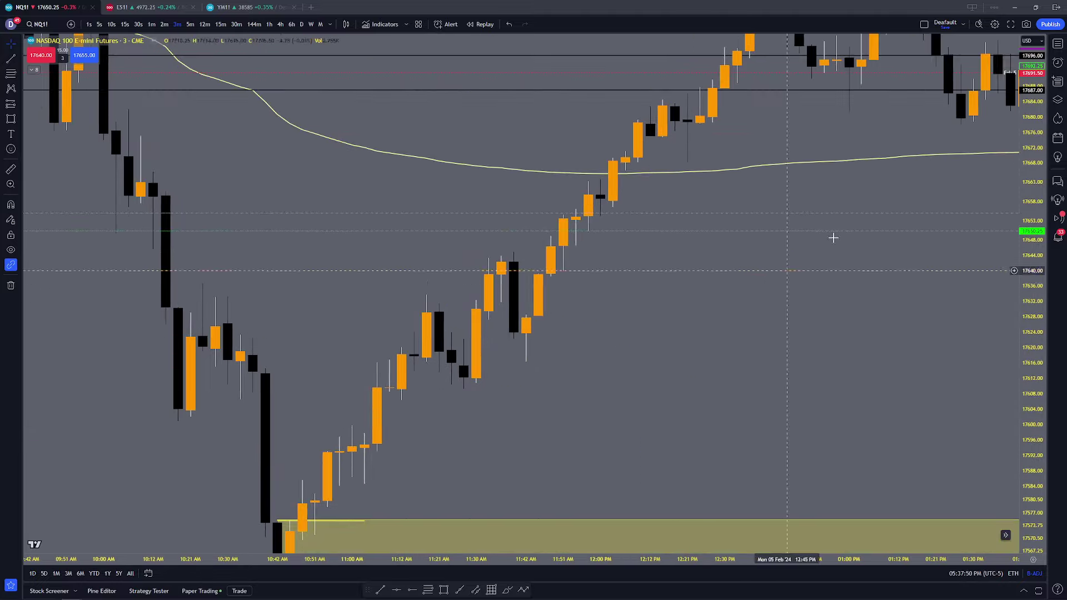
left_click_drag(1032, 183, 1032, 309)
left_click_drag(906, 304, 803, 384)
scroll(802, 385, "down", 2)
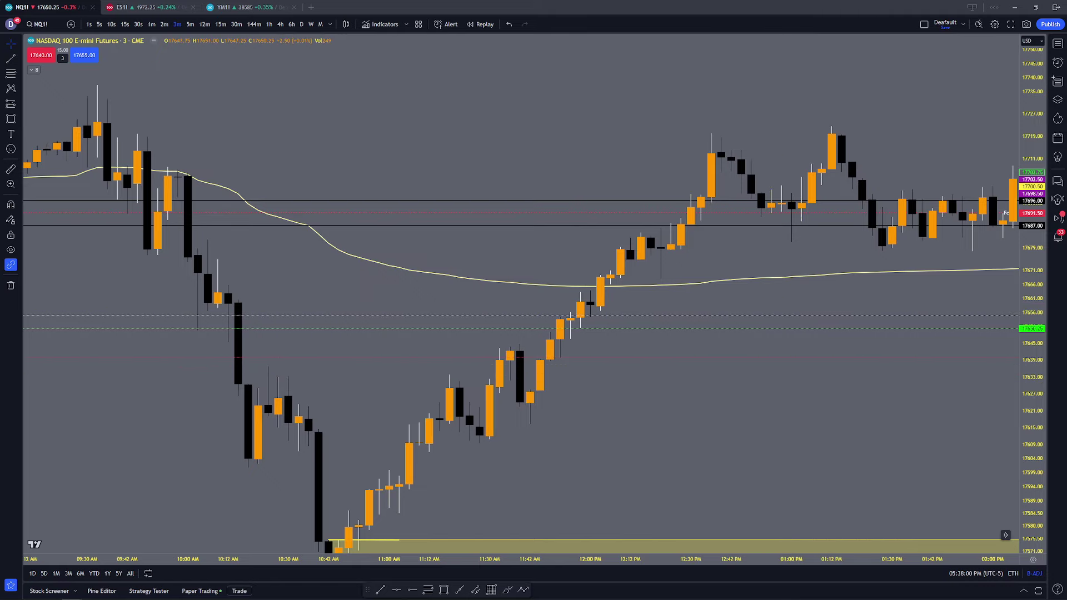
left_click_drag(723, 503, 798, 393)
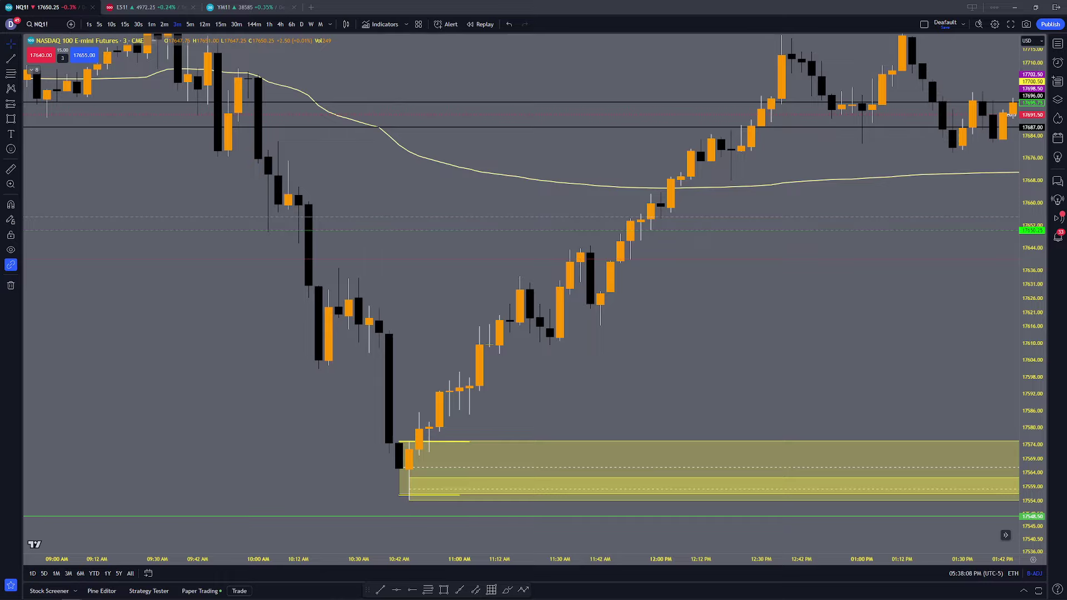
left_click_drag(714, 362, 769, 274)
scroll(609, 258, "down", 1)
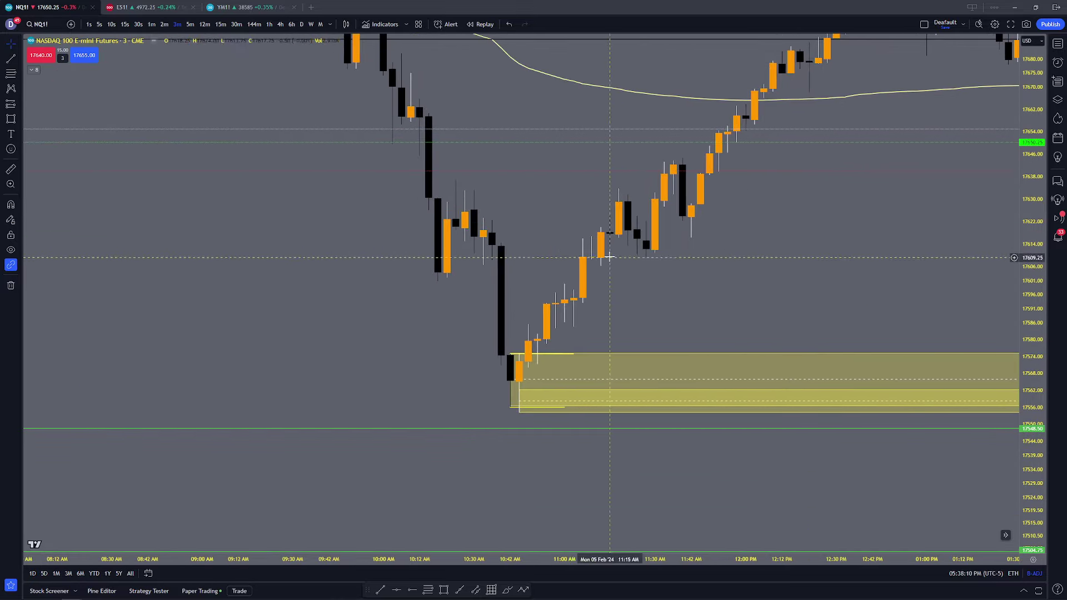
Step: Switch the chart to the 5-second timeframe and examine how price reacts in the yellow zones around 2:18 PM on February 6
left_click(99, 24)
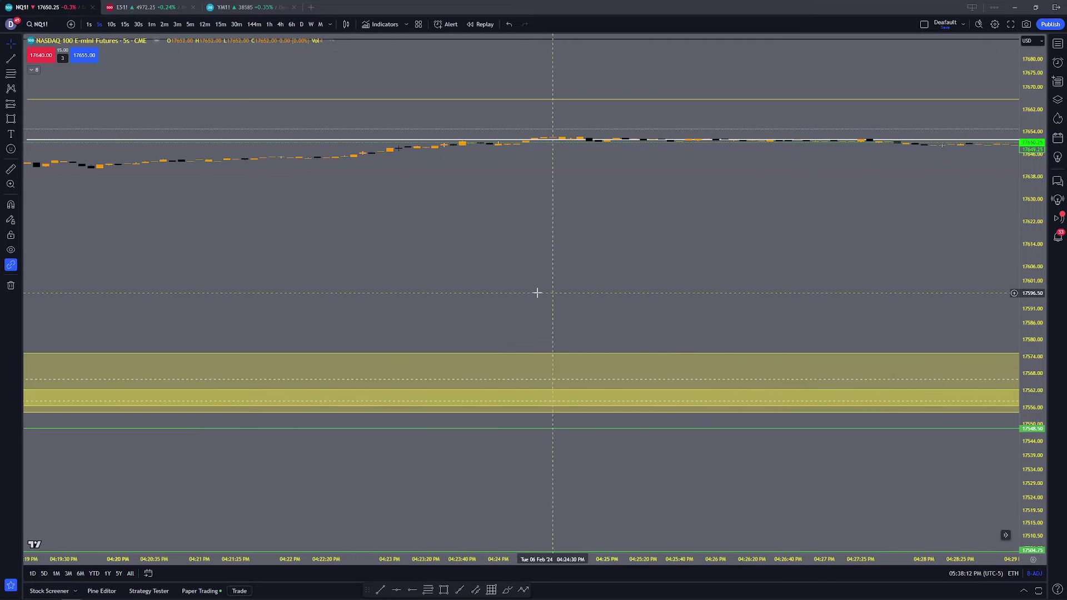
left_click_drag(334, 332, 597, 214)
scroll(500, 226, "up", 3)
left_click_drag(372, 225, 563, 225)
scroll(445, 221, "up", 3)
left_click_drag(431, 219, 585, 319)
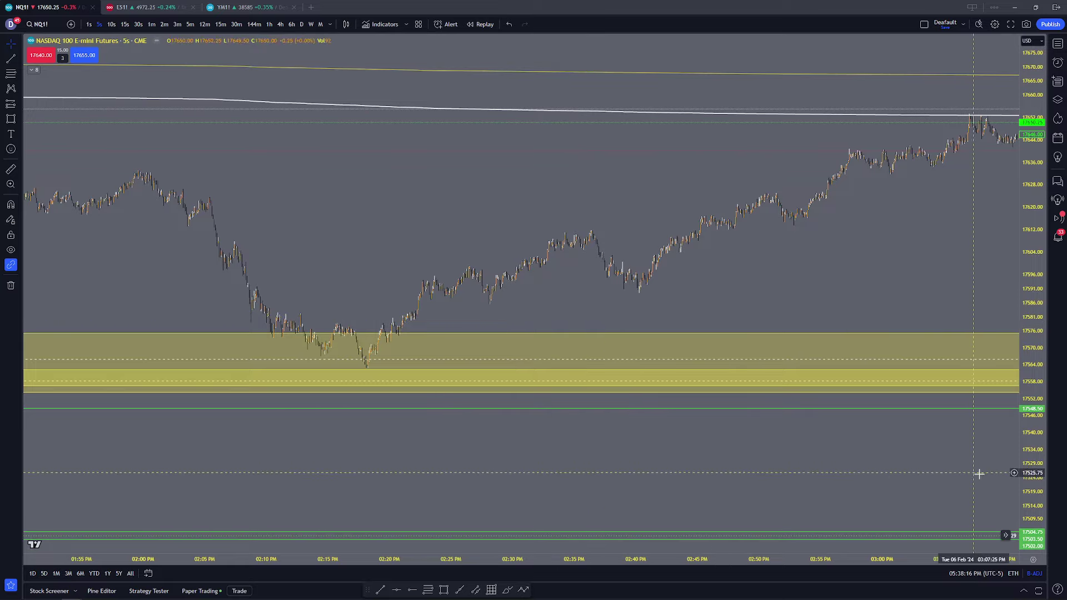
left_click_drag(1031, 474, 1029, 173)
left_click_drag(422, 366, 532, 315)
scroll(519, 316, "up", 4)
left_click_drag(419, 288, 590, 270)
scroll(591, 270, "up", 3)
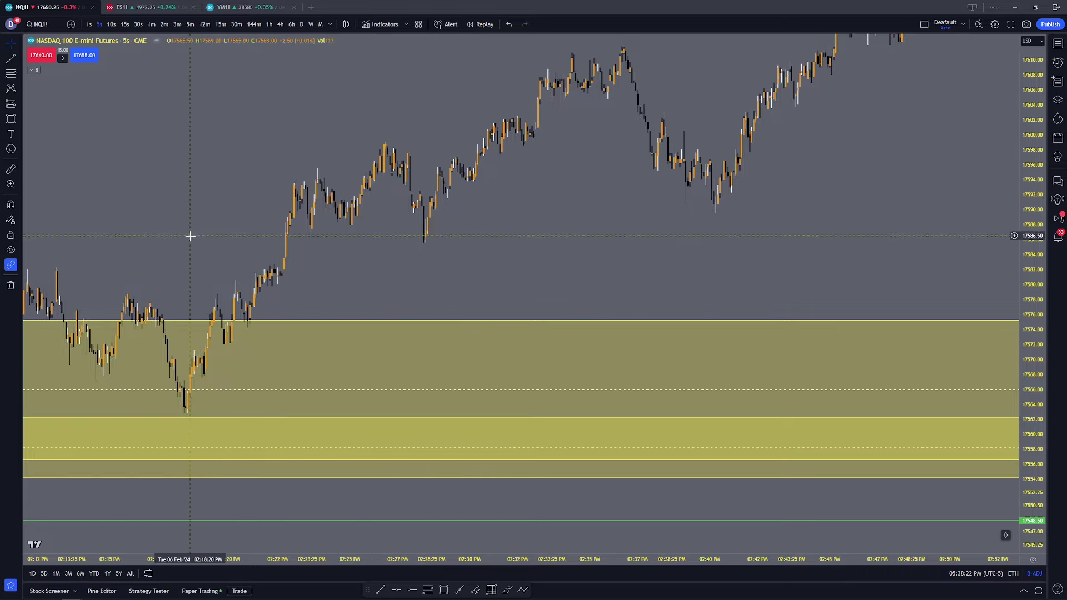
left_click_drag(188, 236, 423, 293)
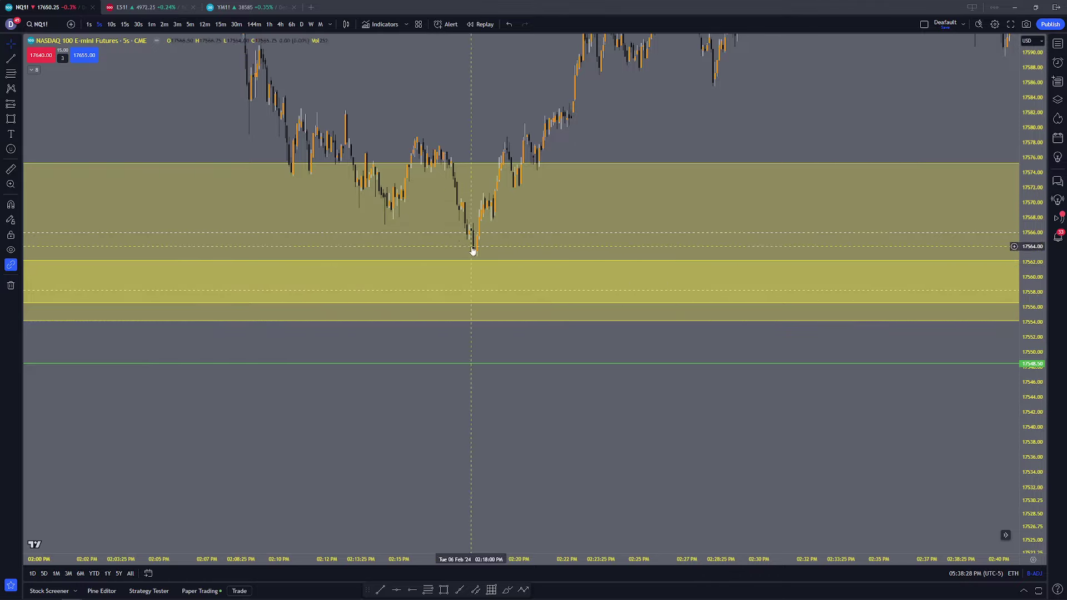
left_click_drag(459, 132, 419, 160)
scroll(419, 159, "up", 1)
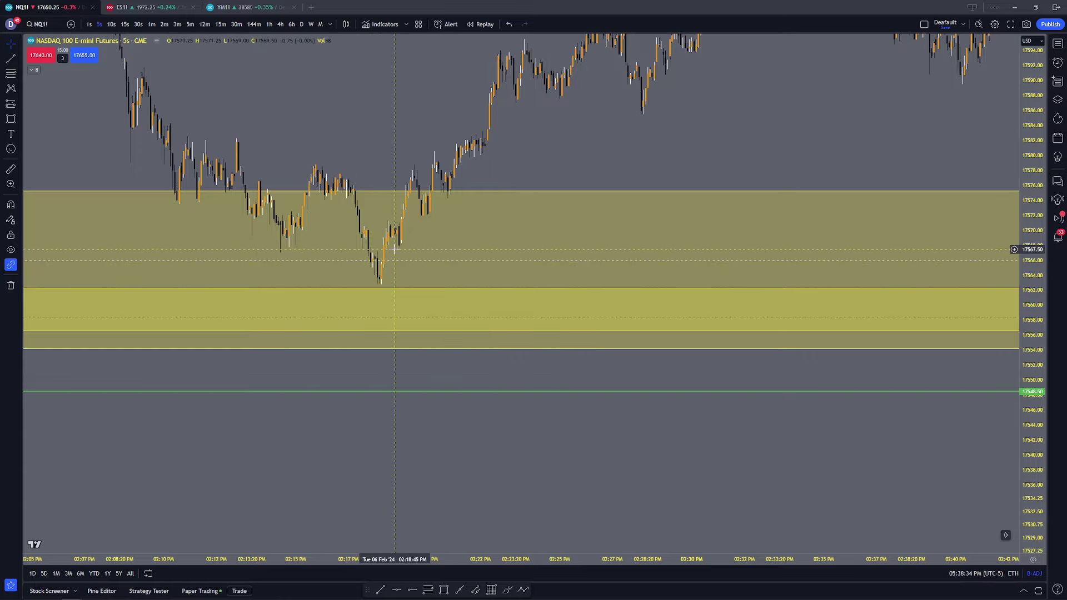
scroll(595, 126, "down", 2)
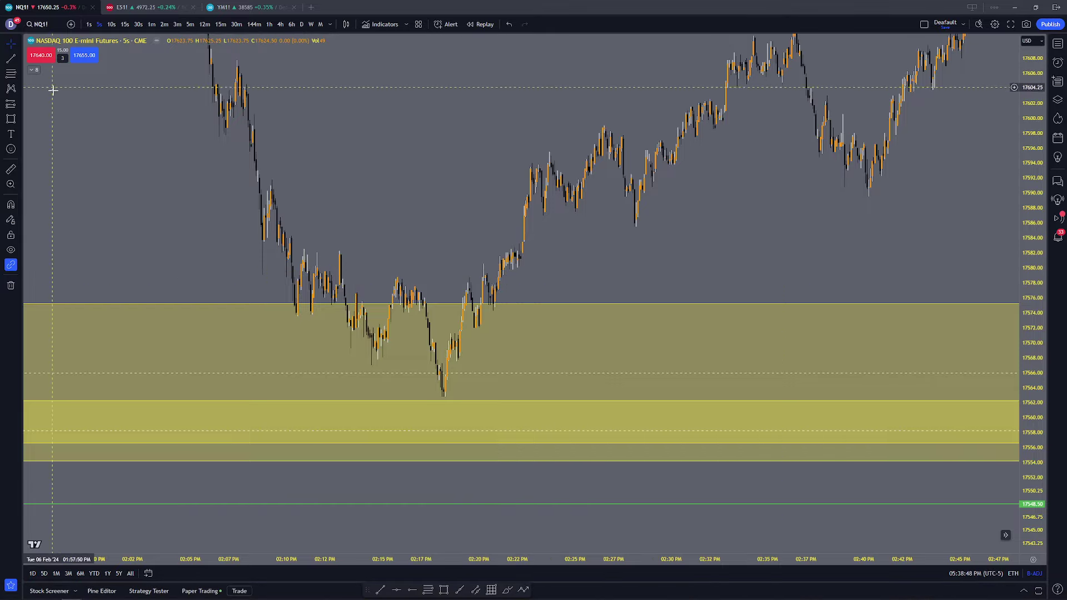
Step: Switch the chart to the 1-minute timeframe and go back to the February 5 low with its yellow zones and Fibonacci projection
left_click(151, 24)
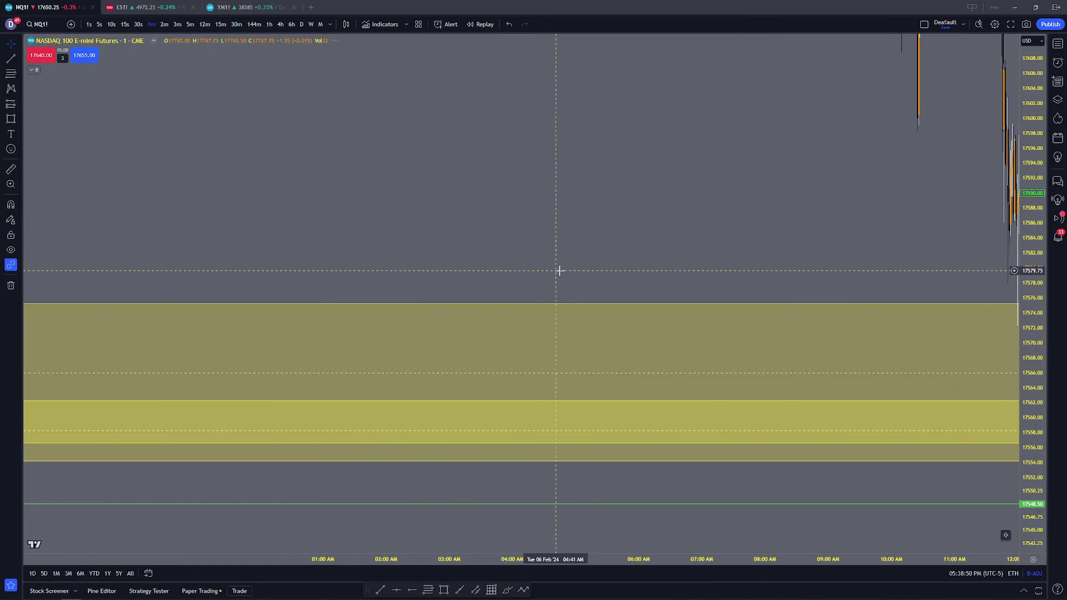
scroll(427, 246, "up", 2)
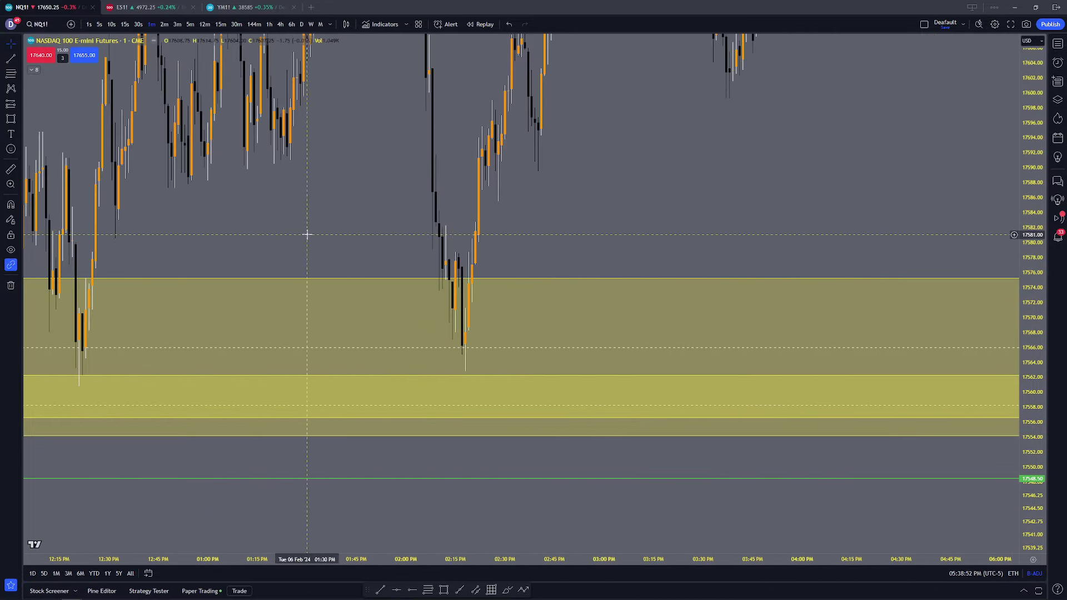
left_click_drag(307, 233, 803, 222)
left_click_drag(1032, 235, 1031, 500)
scroll(716, 252, "down", 8)
scroll(716, 253, "down", 6)
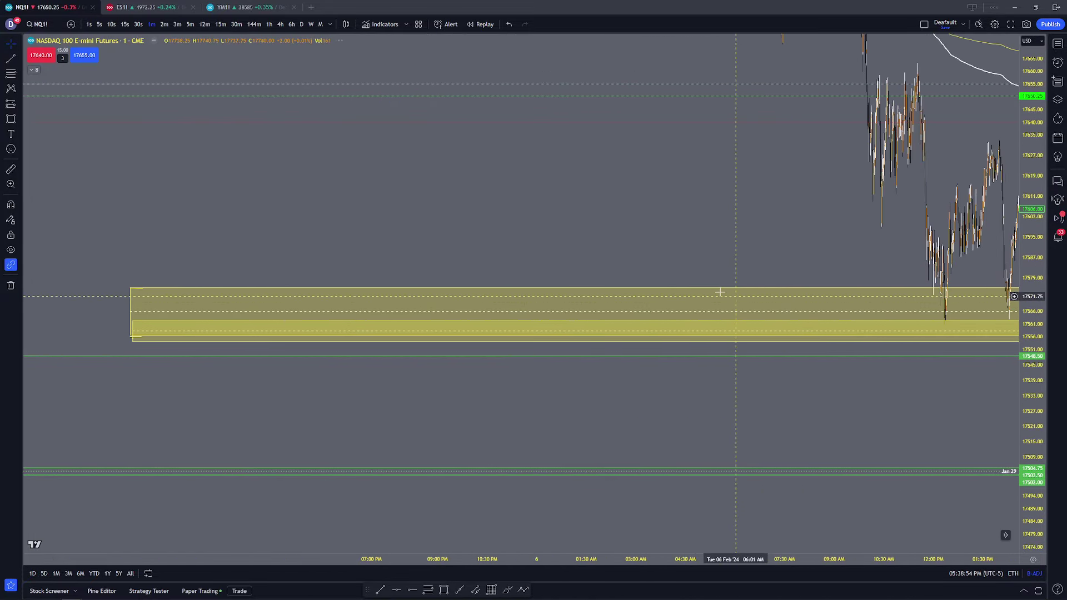
left_click_drag(398, 241, 777, 257)
scroll(360, 232, "up", 4)
left_click_drag(360, 231, 684, 222)
scroll(454, 235, "up", 3)
scroll(453, 235, "left", 10)
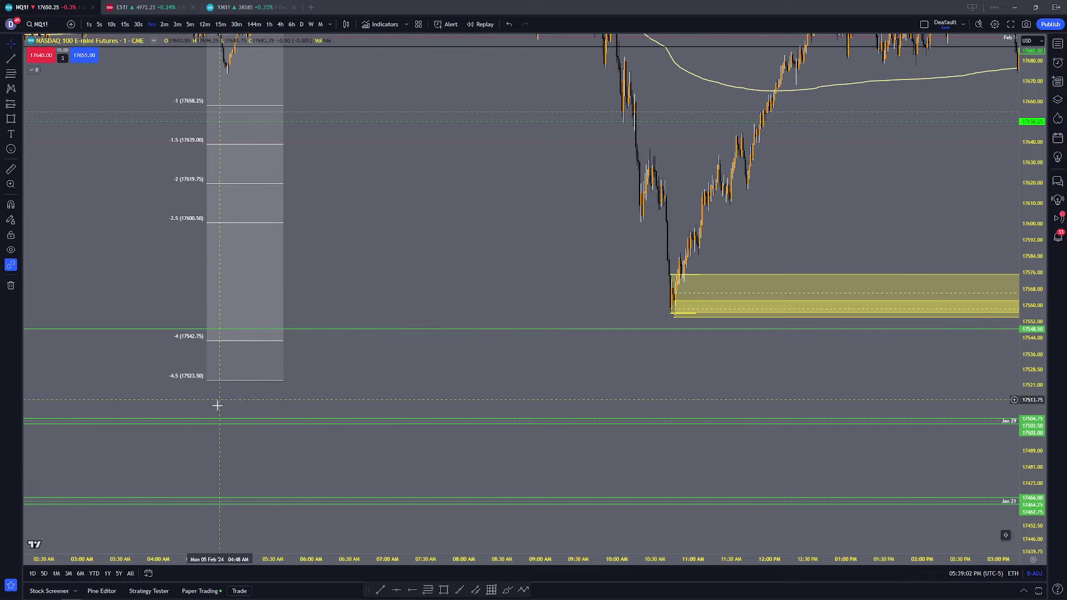
scroll(756, 239, "up", 5)
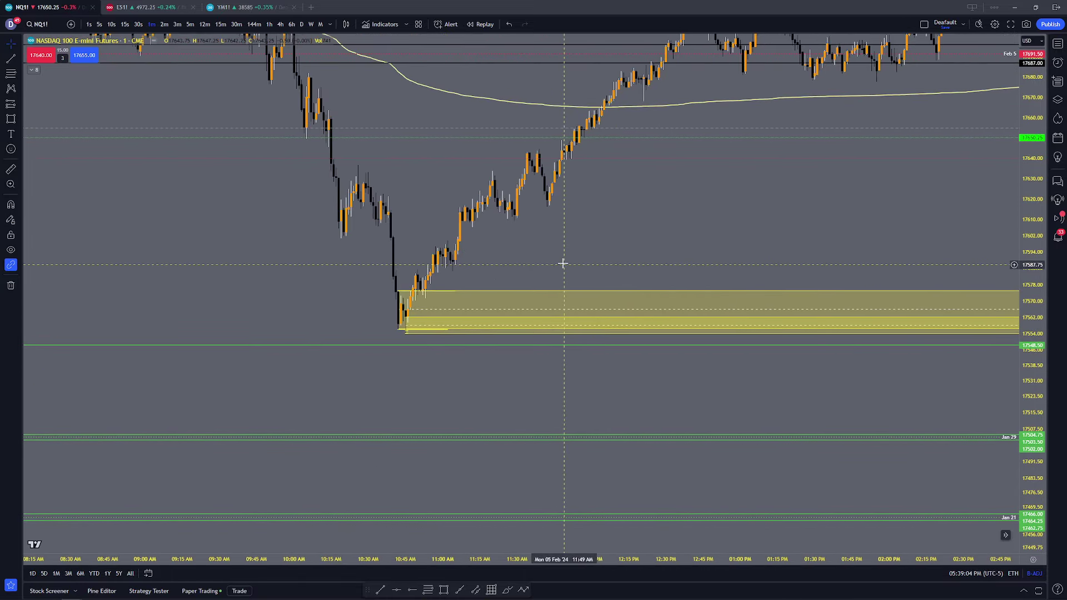
Step: Delete the upper yellow zone at the February 5 low and the short yellow line along its top edge
scroll(563, 263, "up", 2)
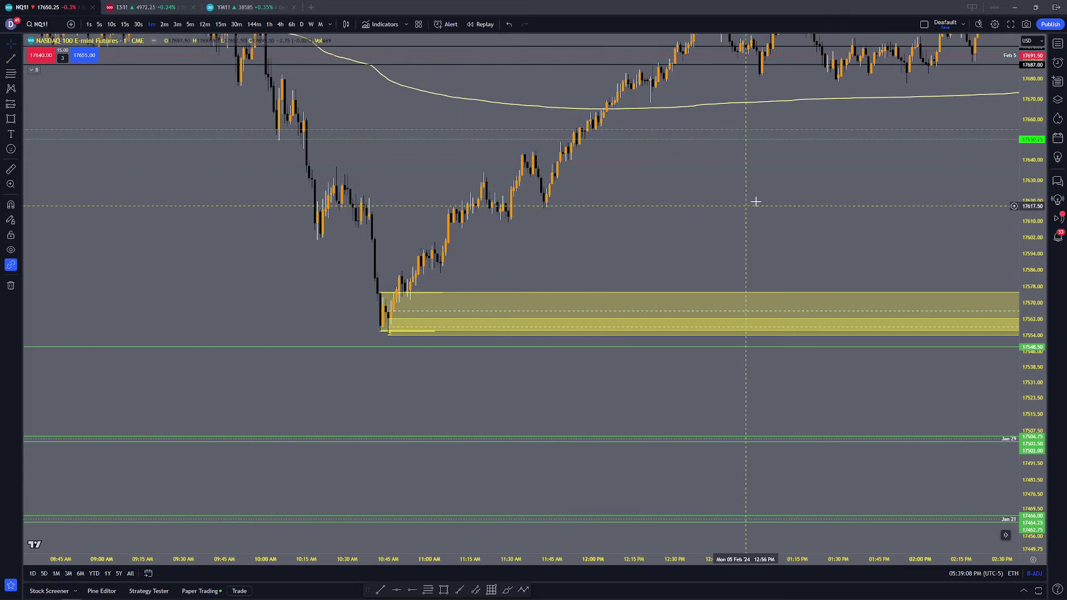
left_click_drag(753, 200, 538, 333)
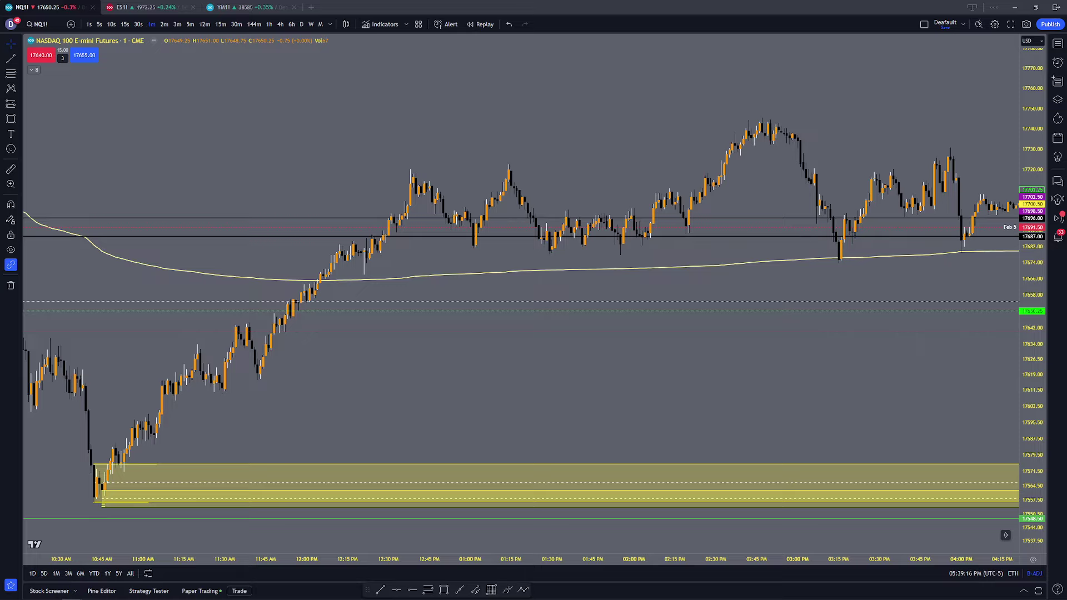
left_click_drag(428, 427, 579, 305)
left_click(579, 307)
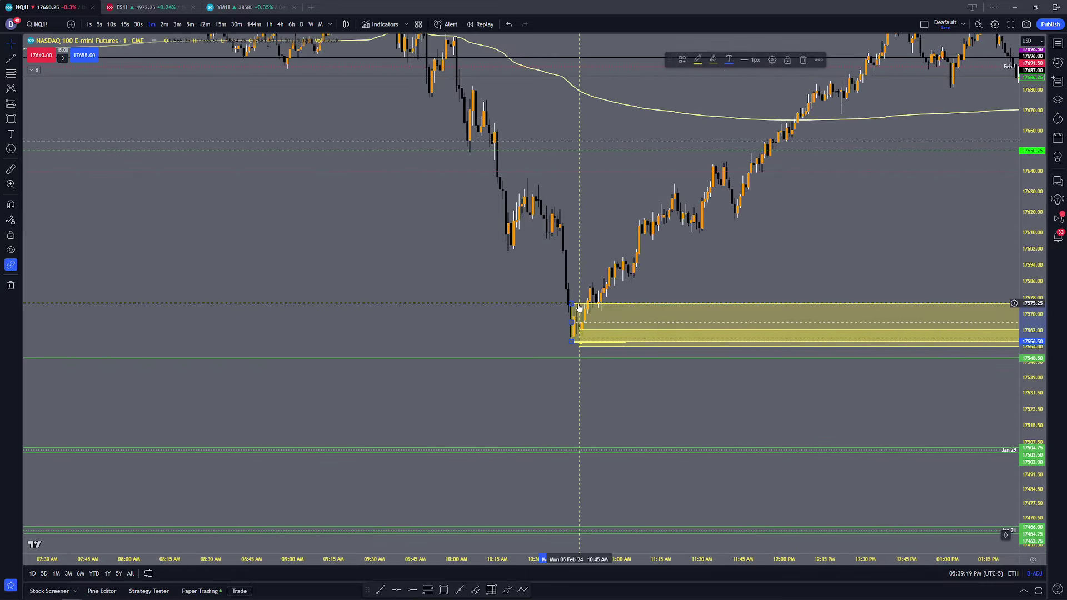
left_click(802, 60)
left_click(578, 304)
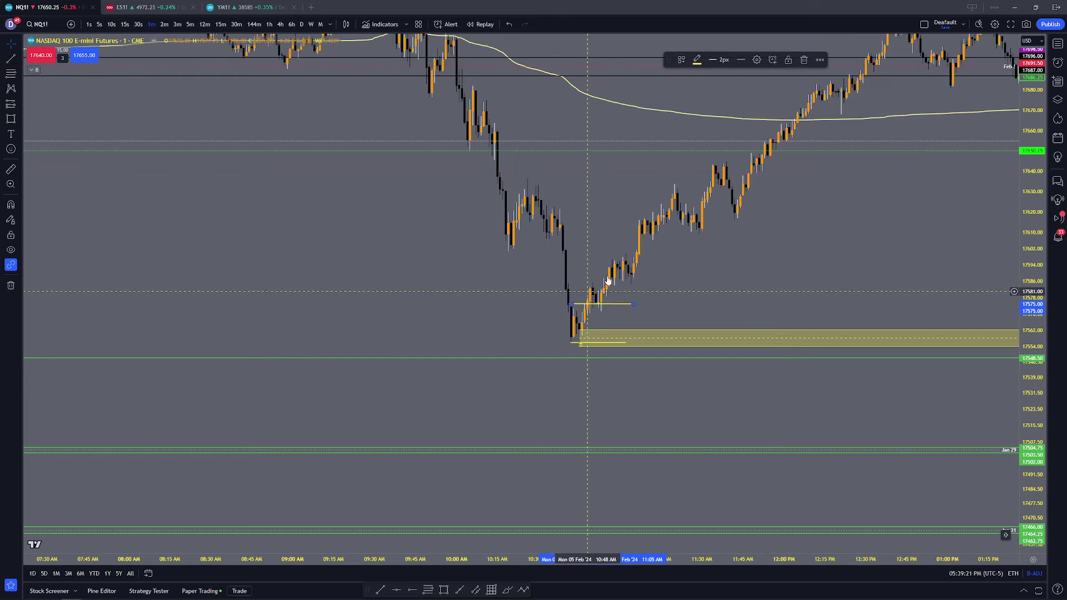
left_click(804, 59)
Step: Delete the remaining yellow zone at the February 5 low and the three short yellow lines beneath it
left_click(579, 334)
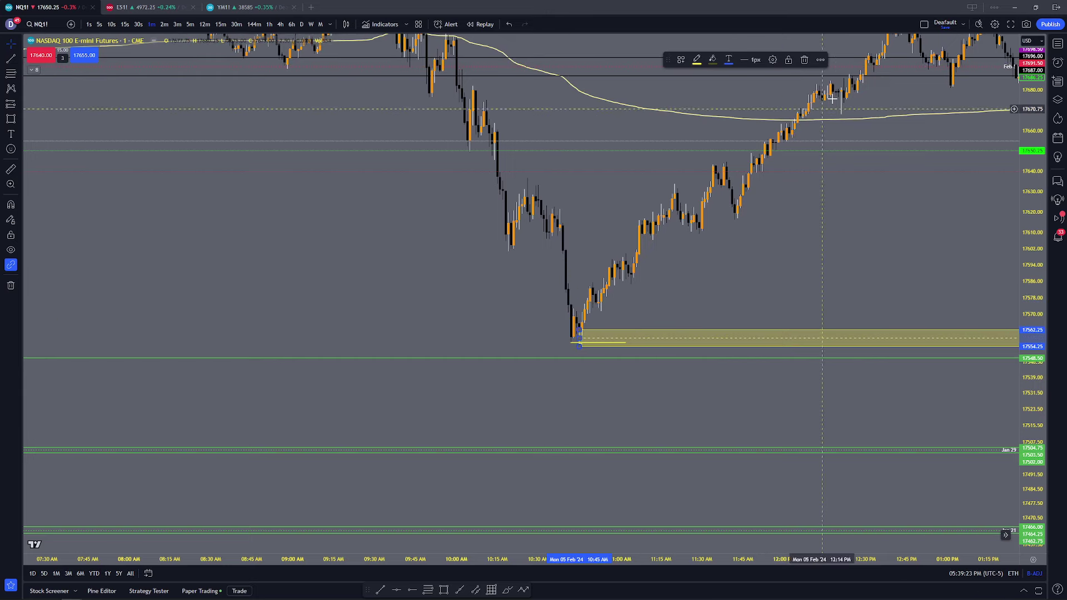
left_click(804, 60)
left_click(588, 344)
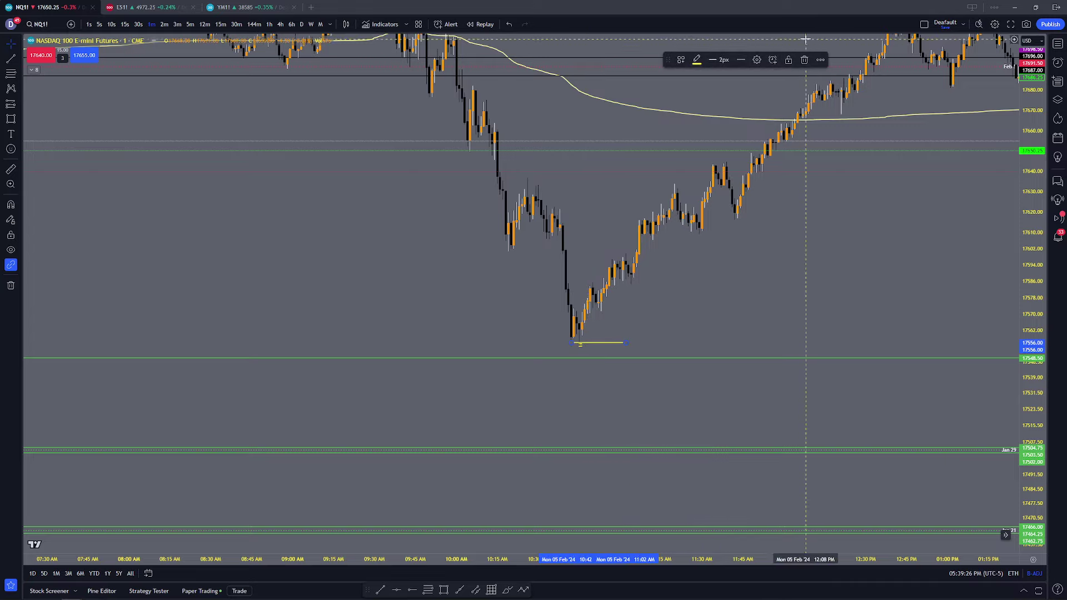
left_click(805, 60)
left_click(581, 346)
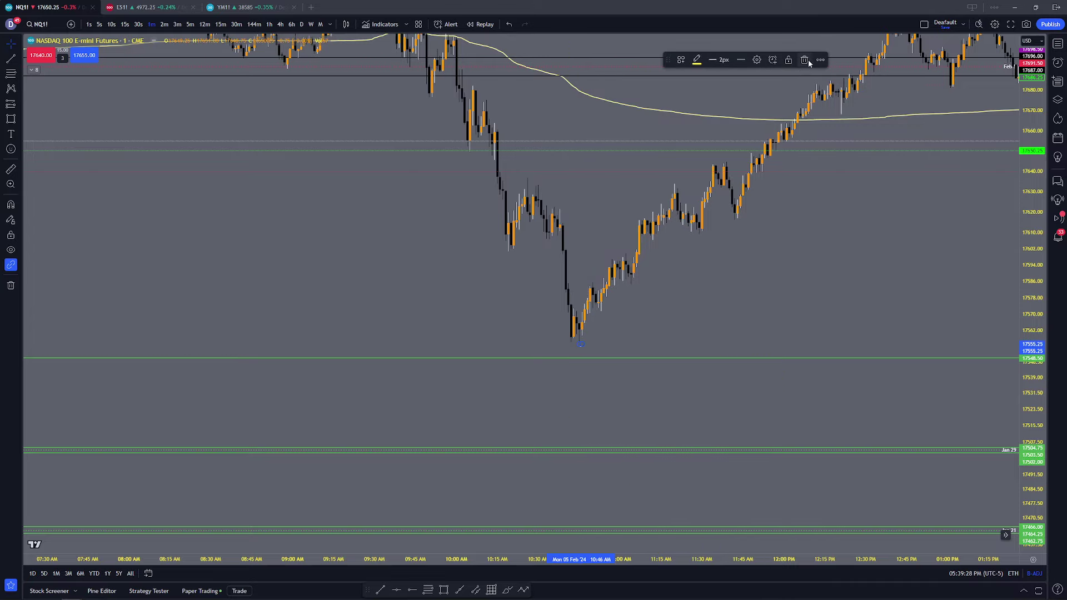
left_click(806, 60)
left_click(582, 346)
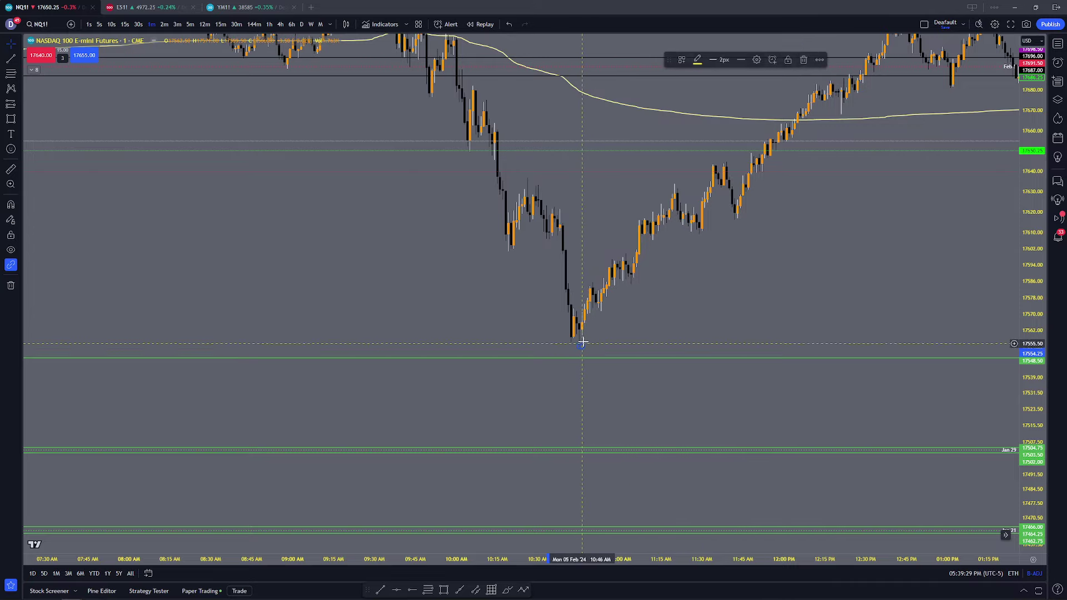
left_click(804, 60)
Step: Circle the February 5 low with the brush and undo the brush markings
scroll(567, 338, "up", 5)
left_click_drag(321, 336, 590, 331)
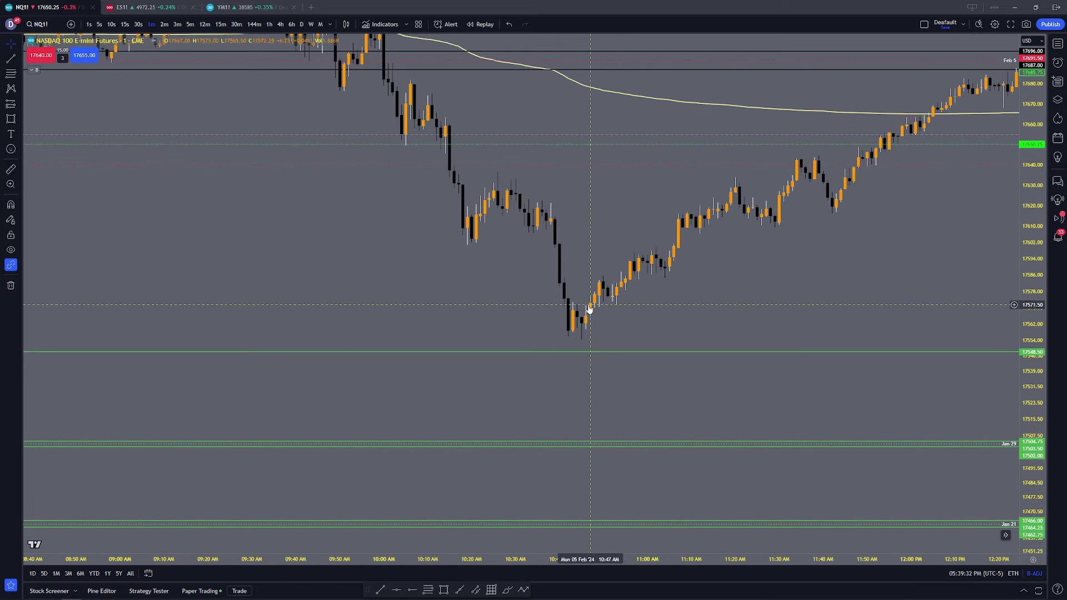
left_click(505, 590)
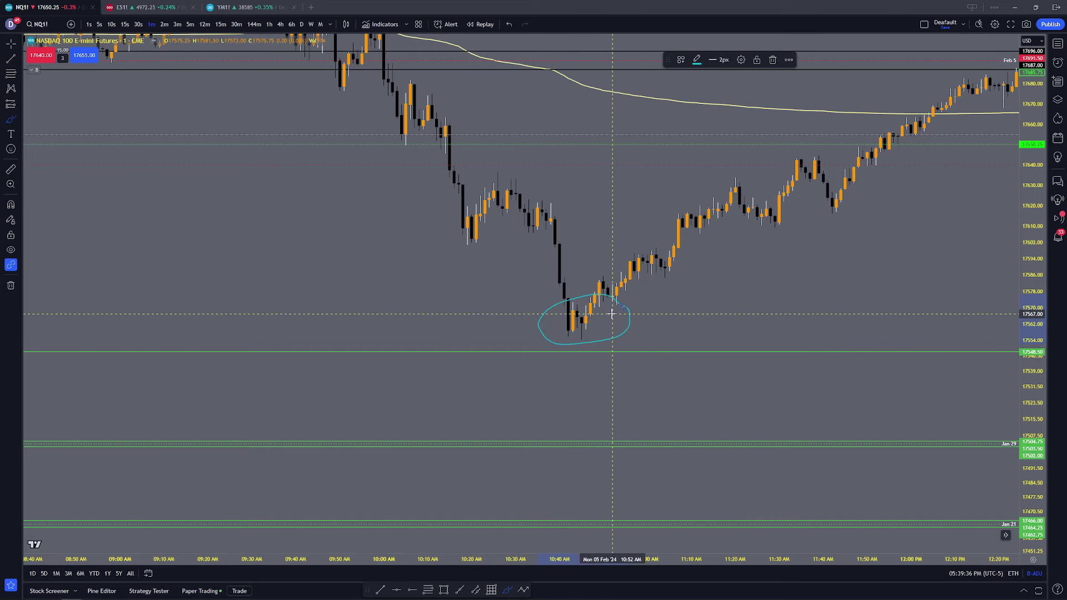
left_click(776, 303)
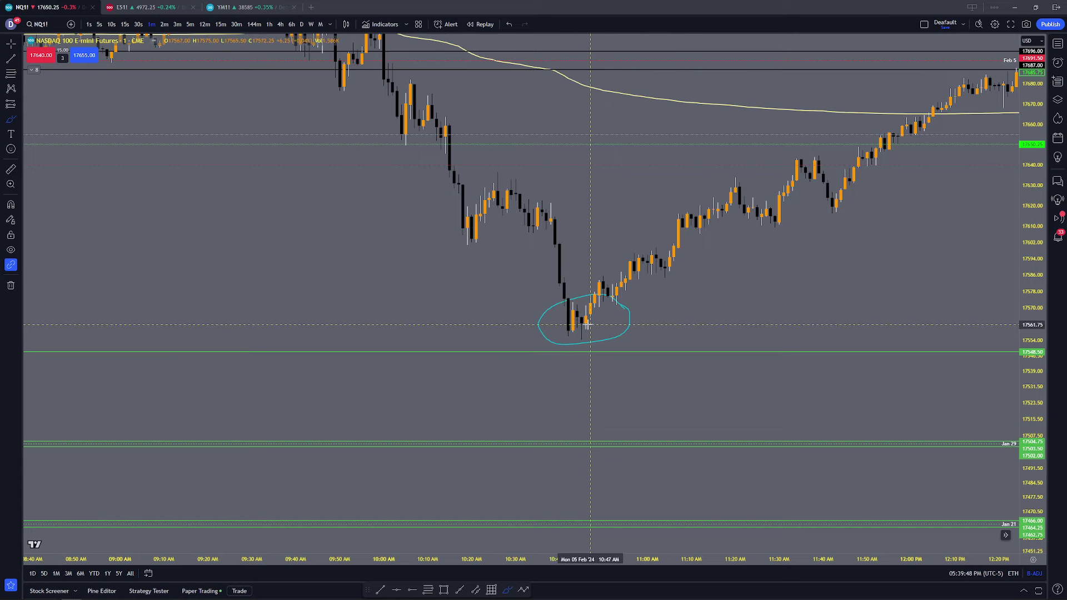
left_click(573, 333)
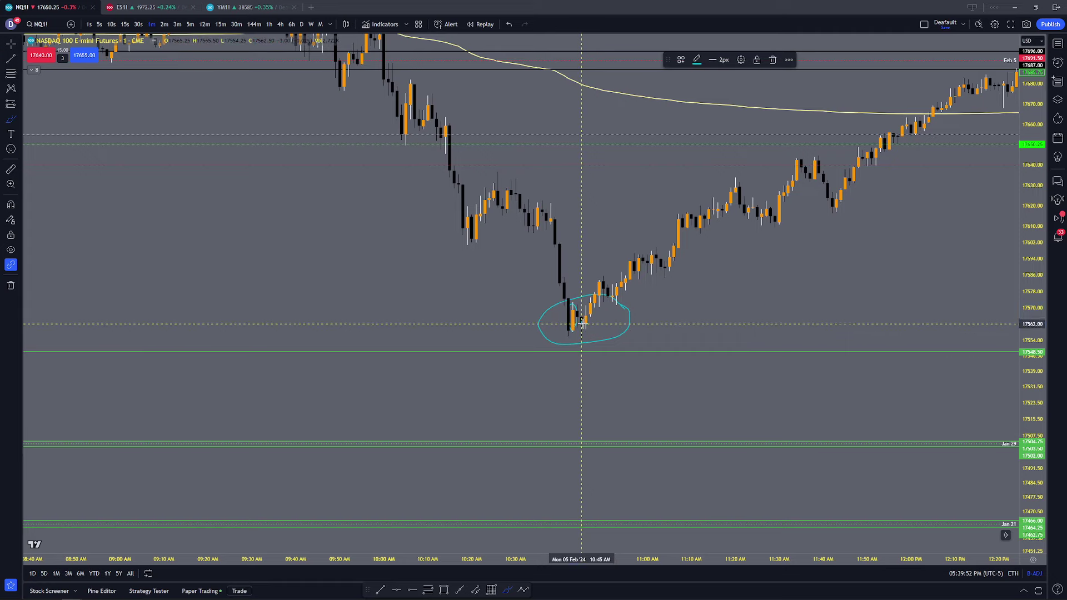
key("ctrl+z")
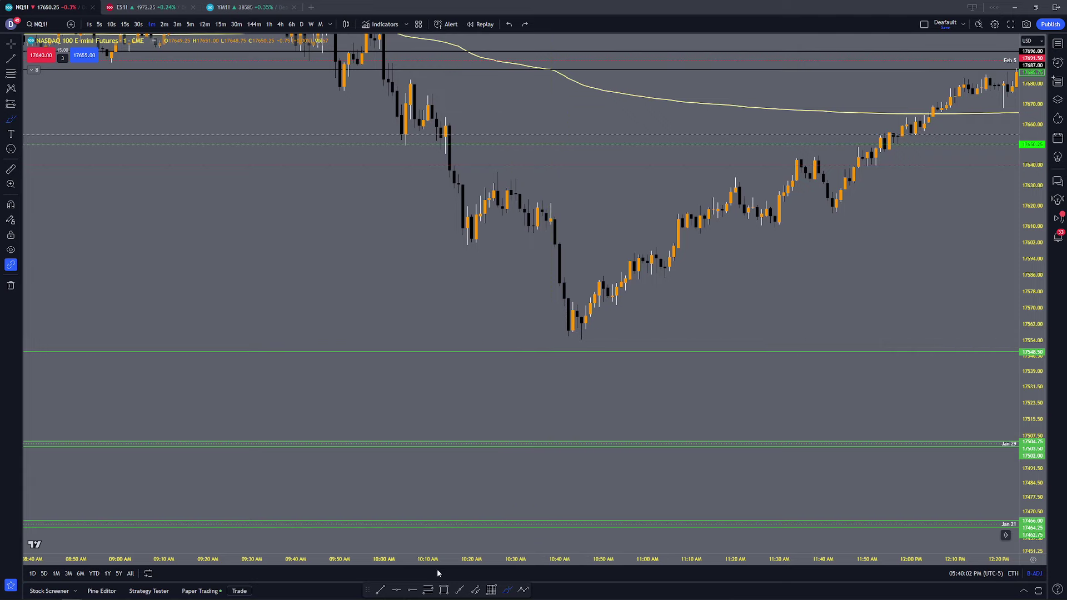
Step: Try to mark a yellow rectangle zone at the February 5 low, just above the green 17548.50 line
left_click(446, 590)
left_click_drag(427, 332, 428, 346)
scroll(356, 336, "down", 2)
scroll(355, 335, "down", 6)
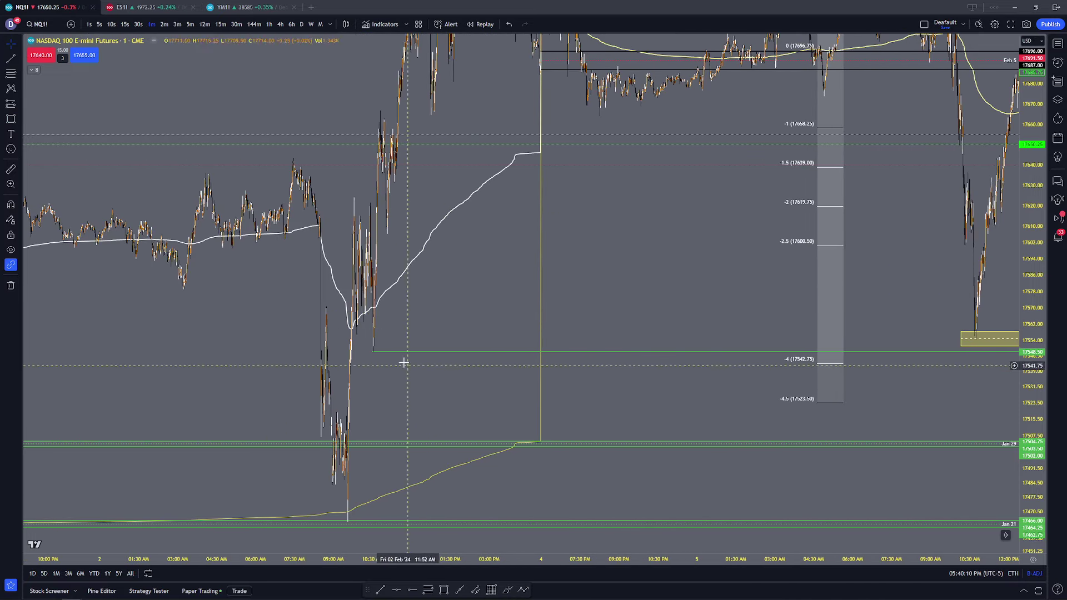
left_click_drag(391, 352, 520, 326)
key("ctrl+z")
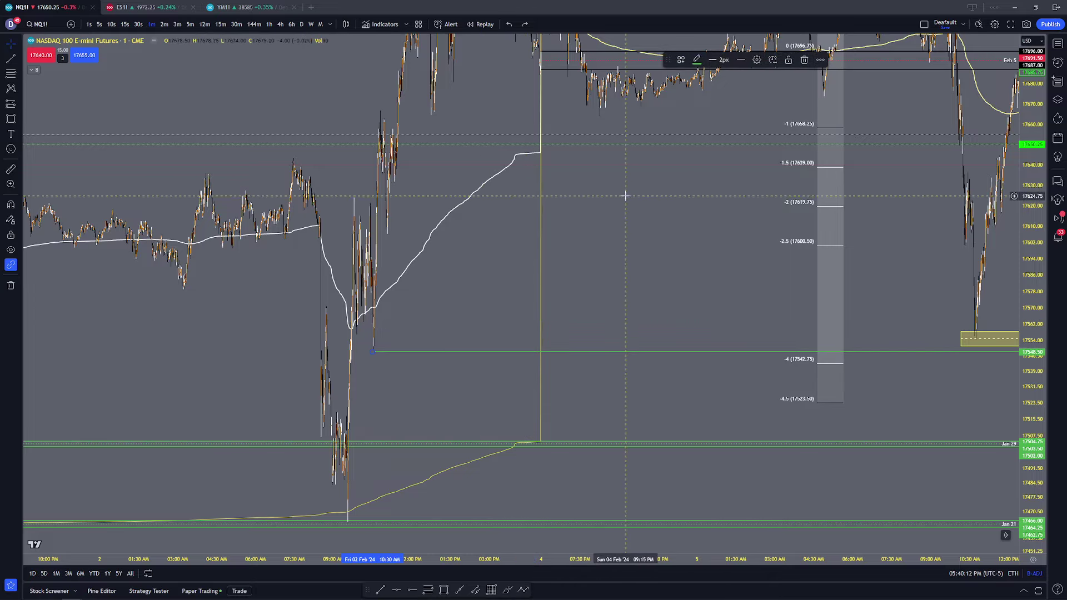
Step: On the 3-minute timeframe, draw a yellow zone at the February 2 low around 10:27 AM, from about 17555.50 down to 17548.50
scroll(405, 305, "up", 2)
left_click_drag(269, 332, 538, 307)
scroll(539, 307, "up", 8)
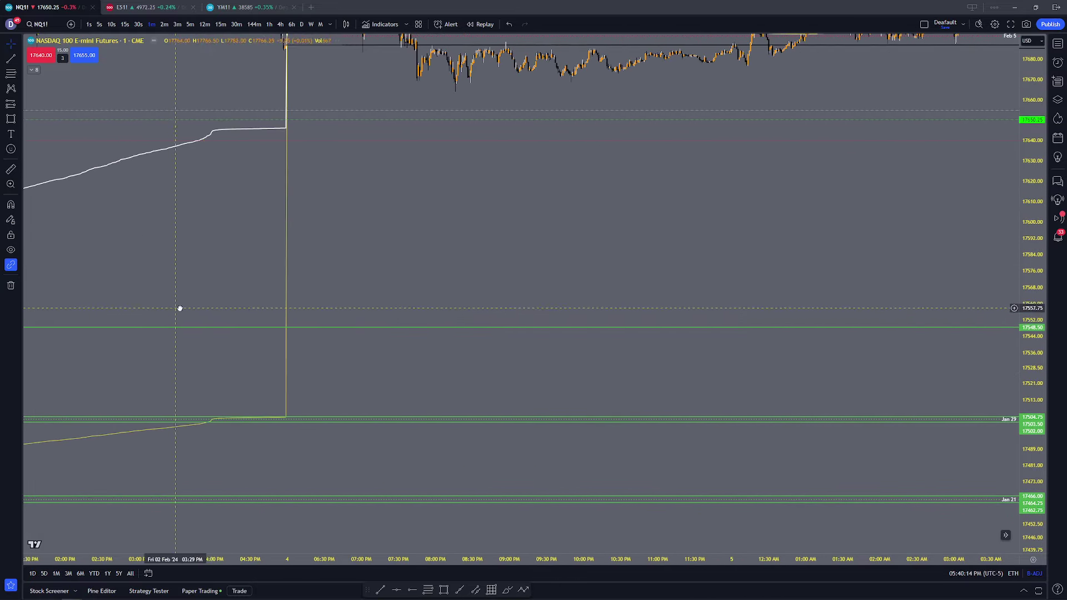
left_click_drag(106, 309, 571, 272)
left_click(176, 25)
scroll(542, 304, "up", 5)
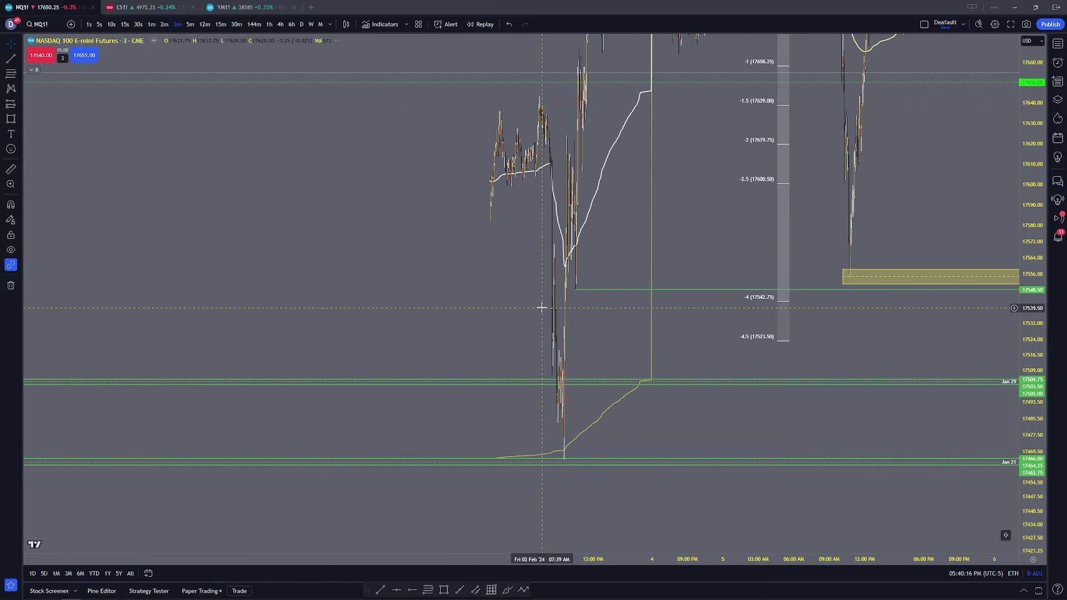
left_click_drag(250, 265, 489, 277)
scroll(333, 248, "up", 3)
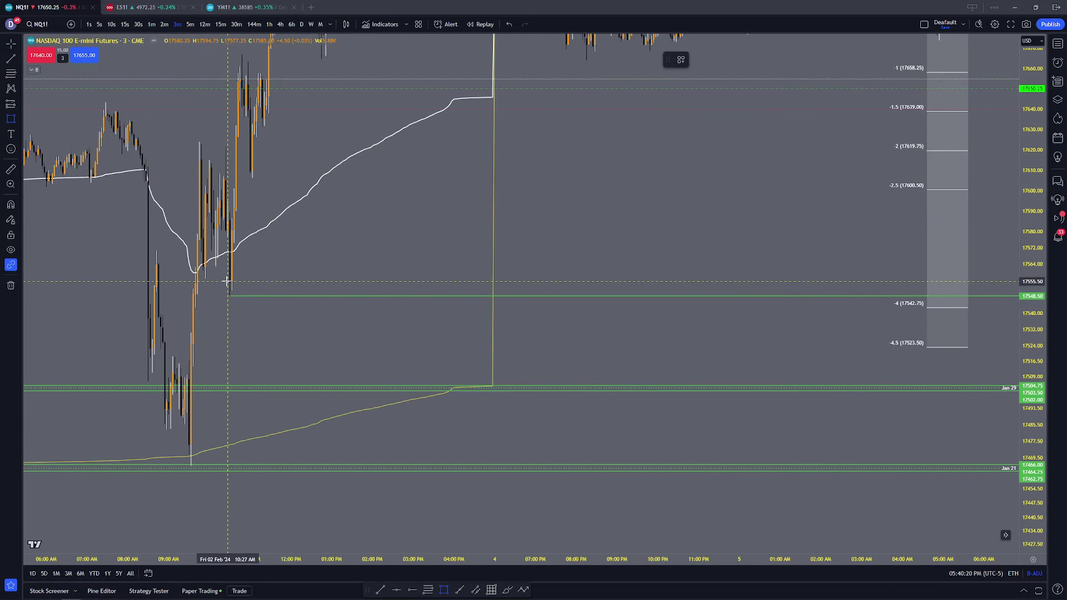
left_click_drag(224, 282, 230, 295)
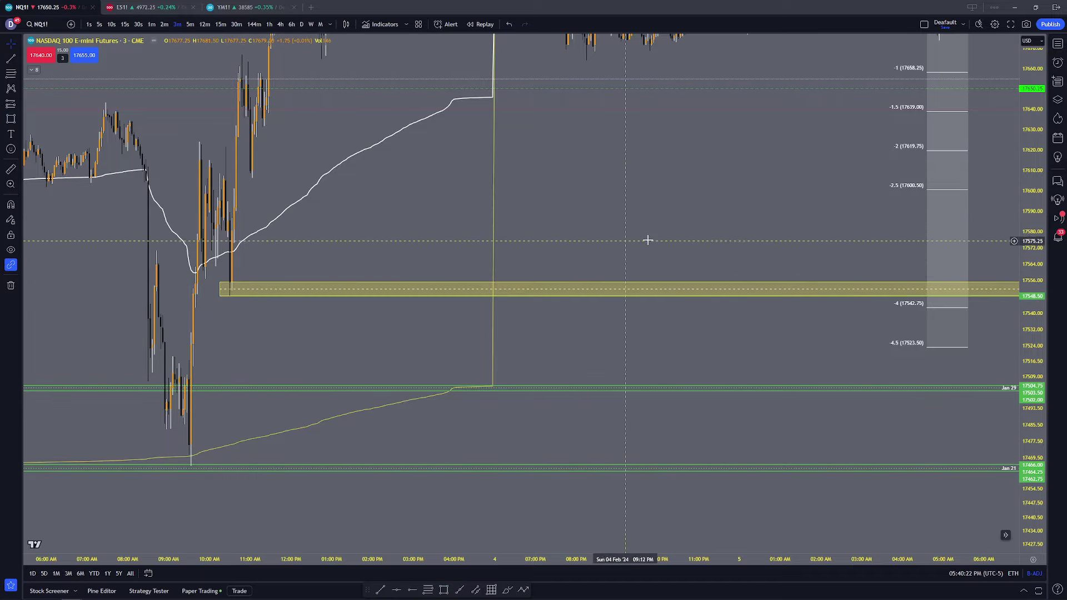
Step: Delete the extra yellow zone that starts at the February 5 low, keeping the one extended from February 2
scroll(604, 270, "right", 5)
left_click_drag(838, 265, 656, 272)
scroll(655, 272, "up", 5)
left_click_drag(501, 270, 860, 234)
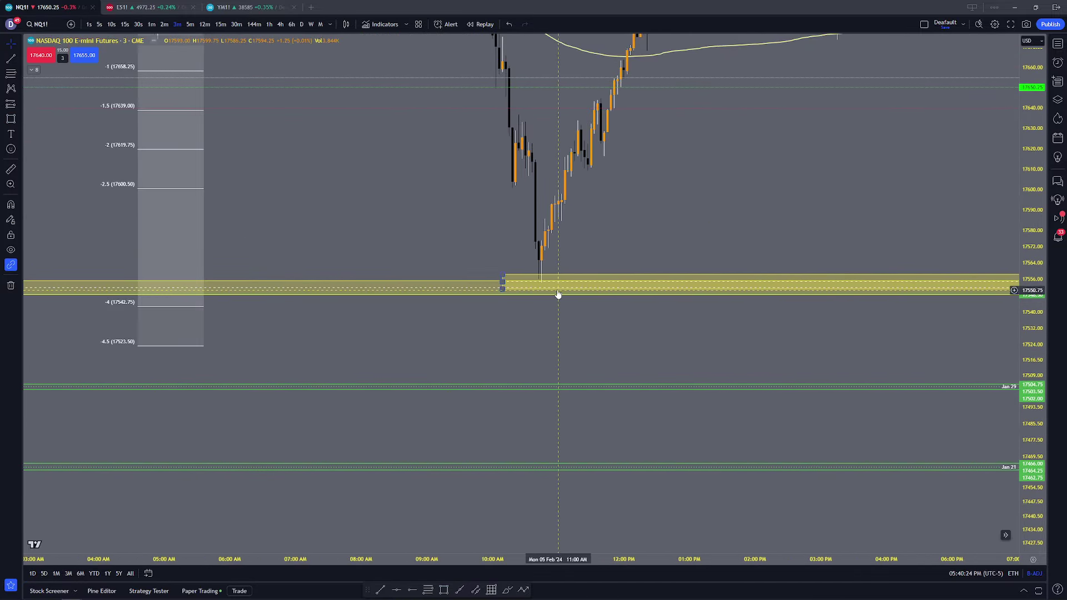
left_click(503, 276)
left_click(804, 60)
scroll(595, 214, "up", 4)
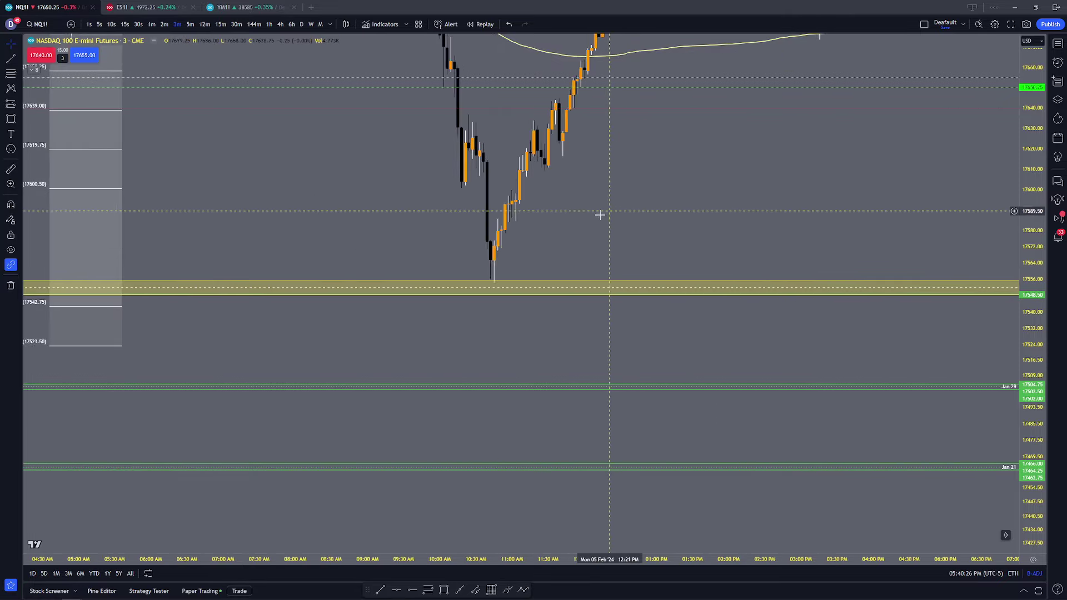
Step: On the 1-minute timeframe, draw a yellow zone from the 10:42 AM candle at the February 5 low, about 17574.75 down to 17556
left_click(150, 25)
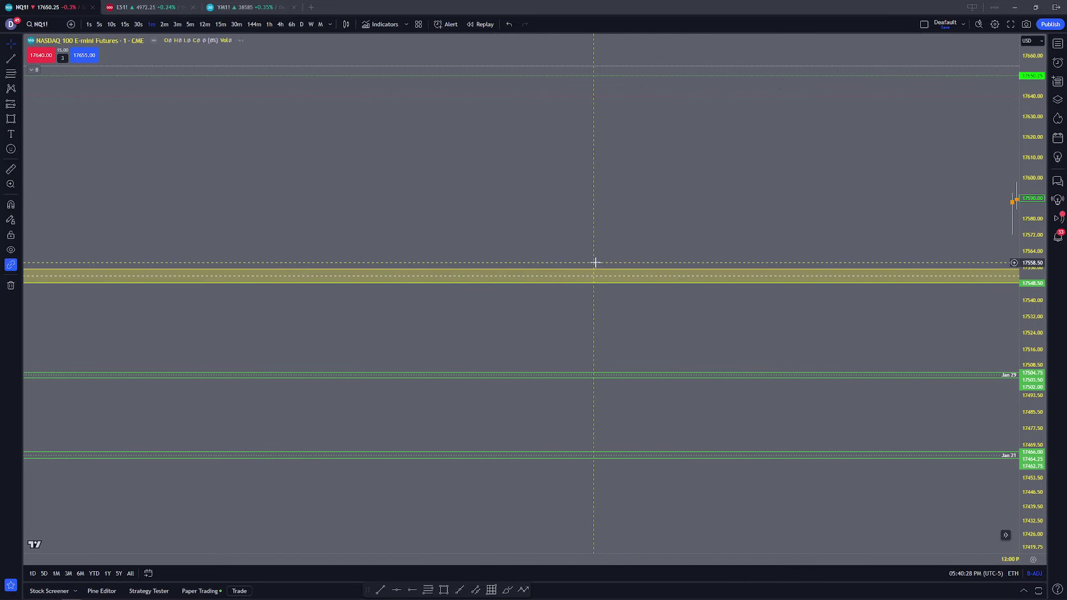
scroll(482, 234, "right", 5)
left_click_drag(810, 256, 283, 266)
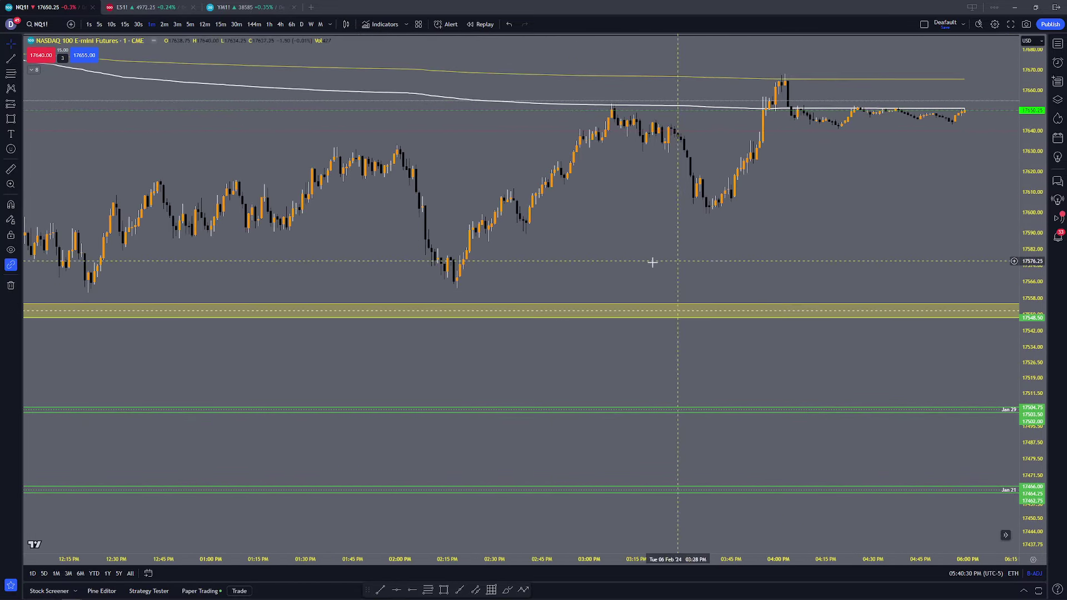
scroll(490, 294, "down", 13)
left_click_drag(467, 253, 881, 222)
left_click_drag(344, 225, 852, 208)
scroll(674, 235, "up", 6)
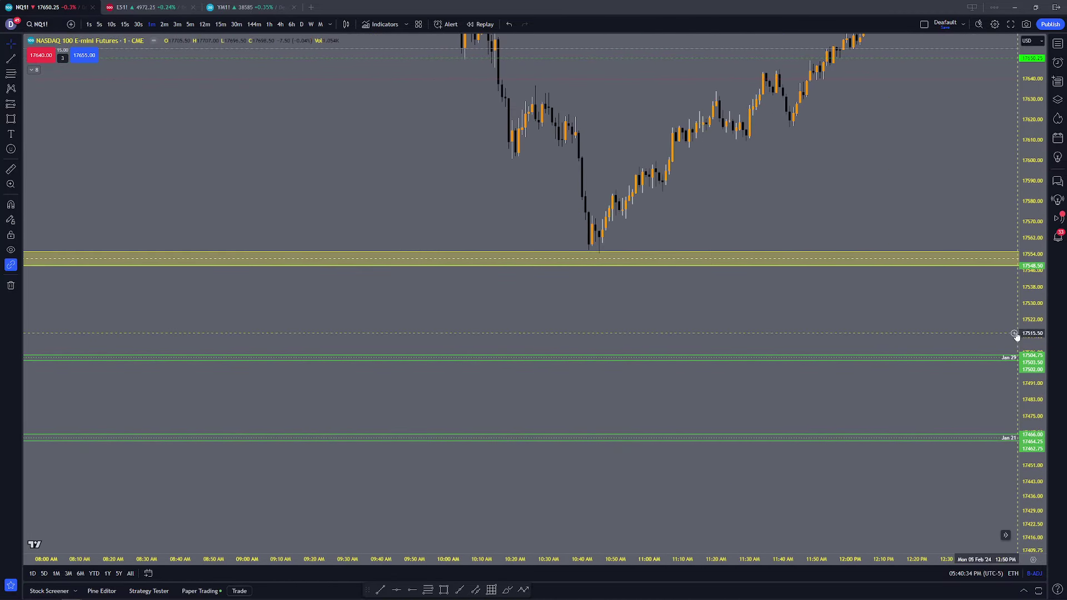
left_click_drag(1028, 333, 1029, 151)
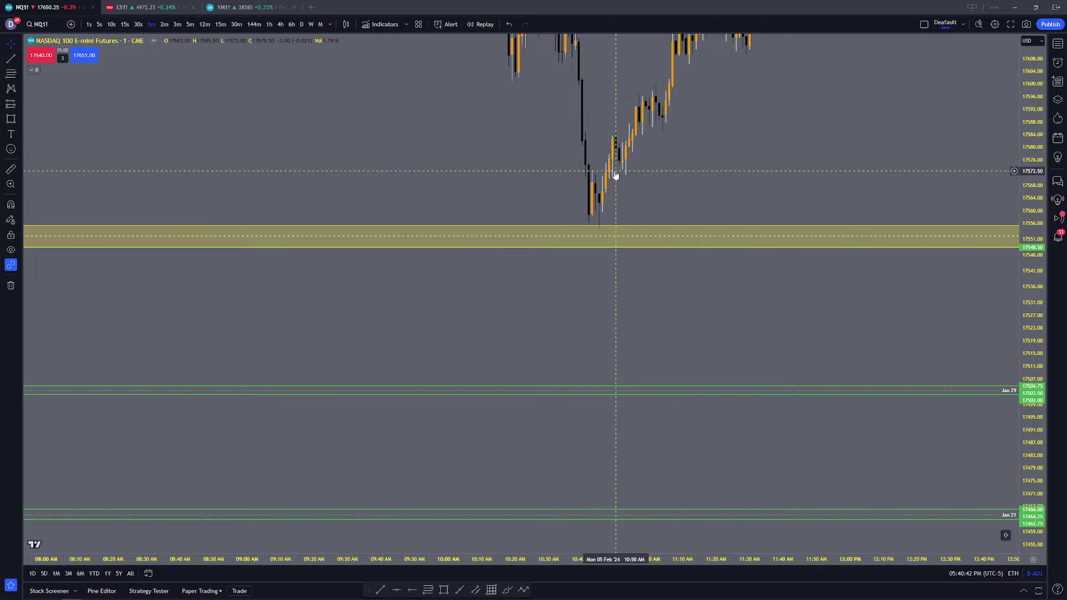
left_click_drag(632, 190, 479, 225)
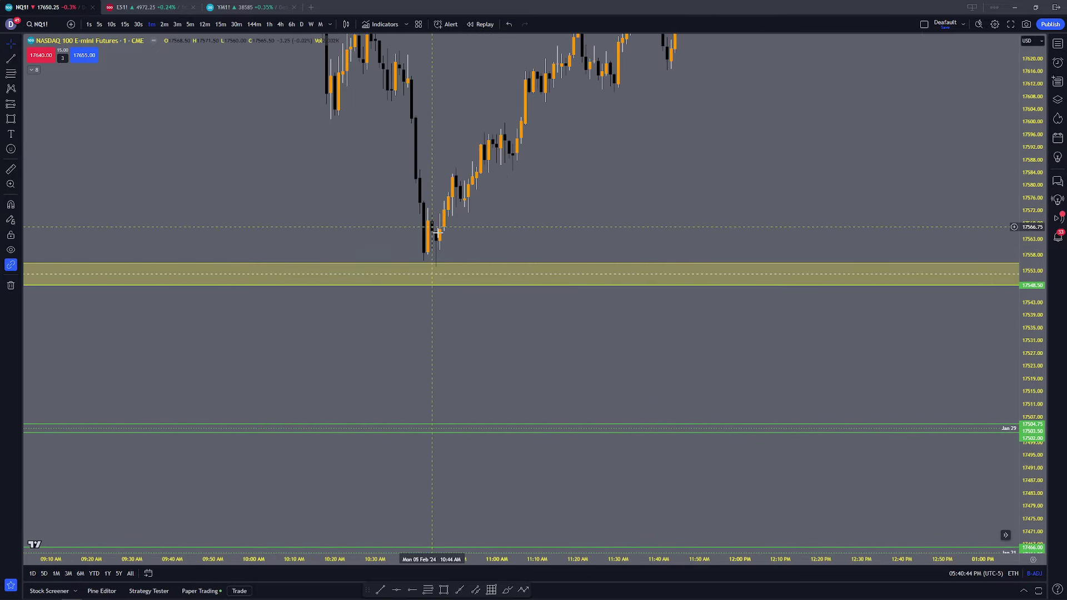
left_click(443, 591)
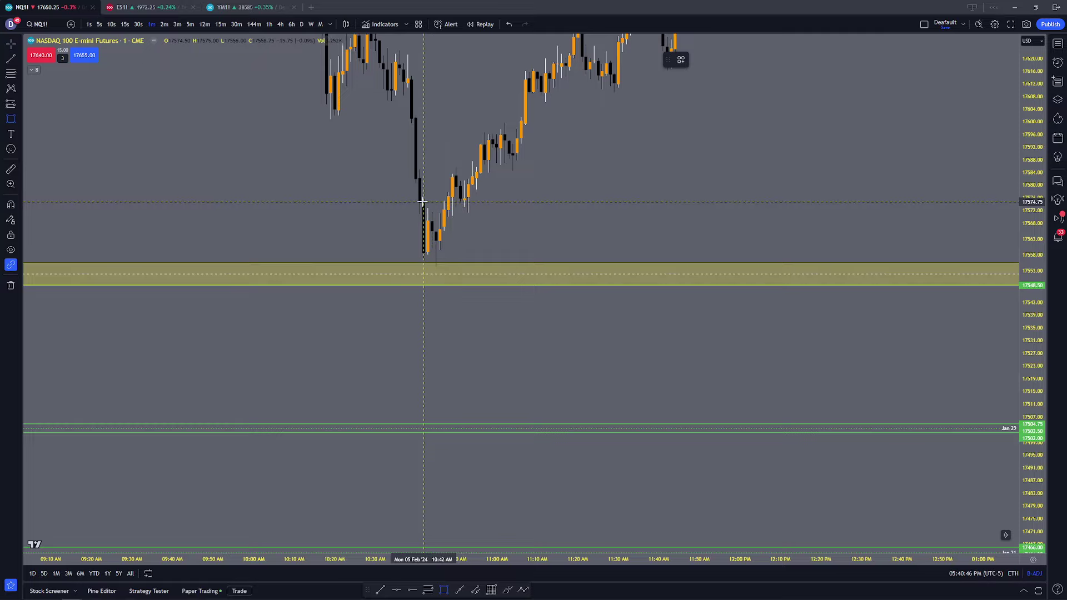
left_click_drag(423, 202, 424, 260)
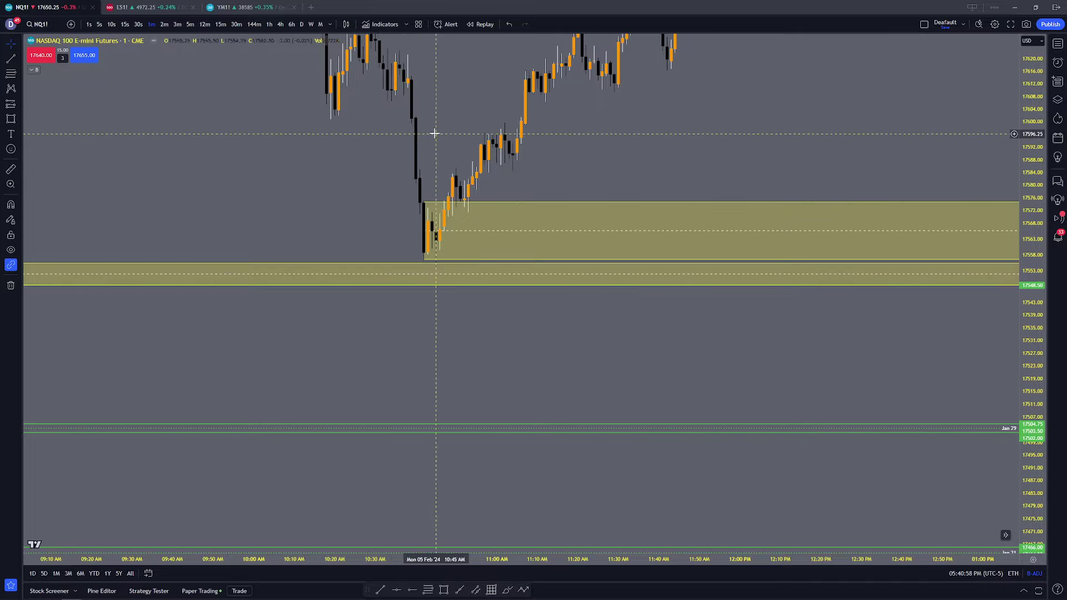
Step: Examine the February 5 rally from both yellow zones, together with the Fibonacci projection and the February 2 low
left_click_drag(466, 92, 454, 185)
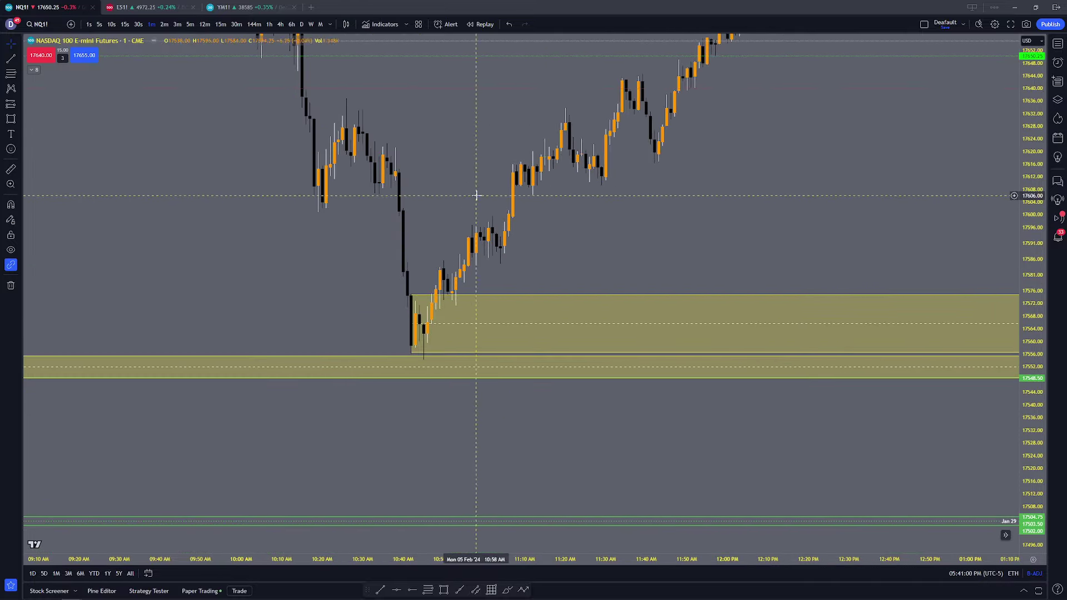
scroll(476, 195, "down", 2)
left_click_drag(1035, 218, 944, 334)
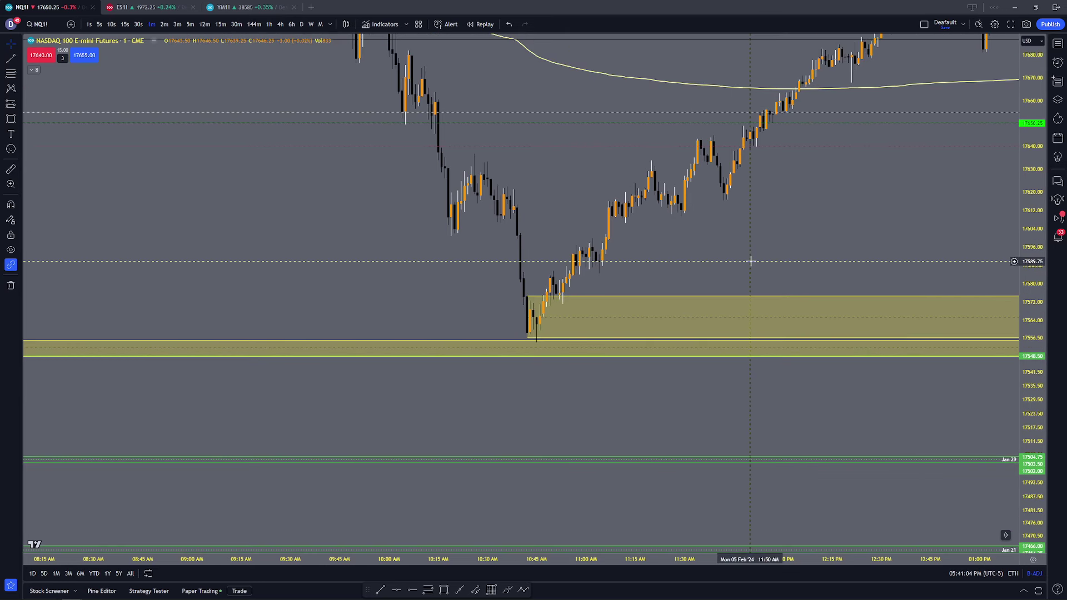
scroll(774, 255, "down", 2)
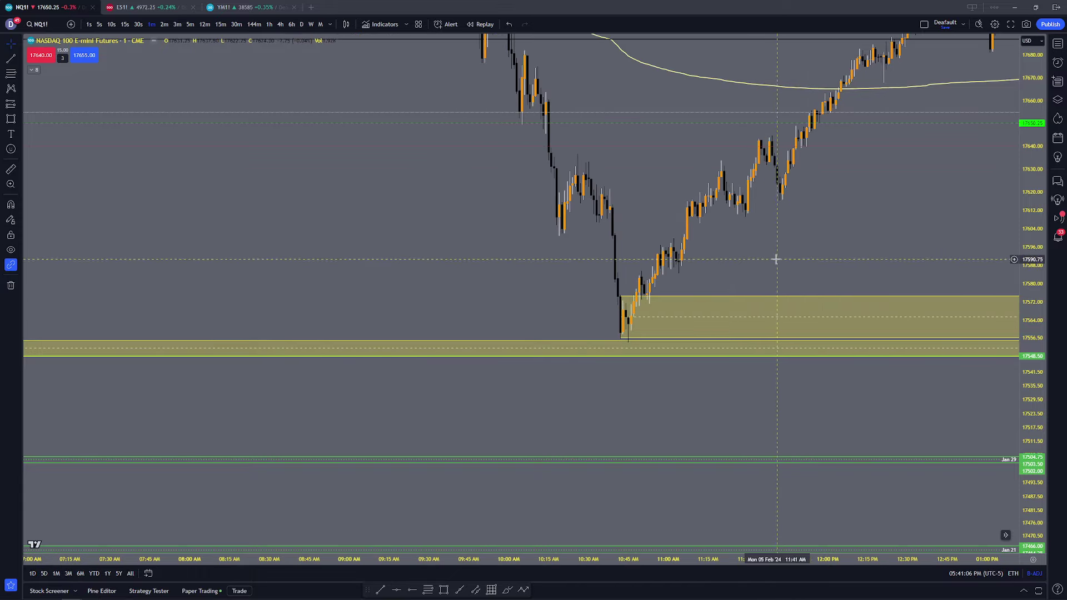
left_click_drag(775, 255, 691, 283)
left_click_drag(1033, 158, 1000, 295)
scroll(467, 314, "down", 8)
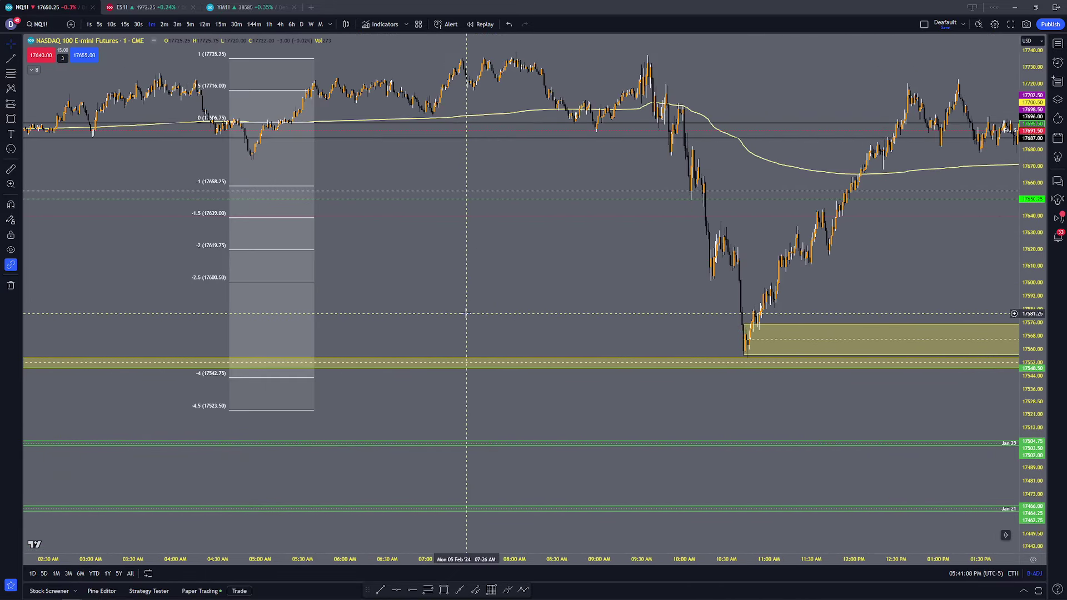
left_click_drag(591, 266, 476, 294)
scroll(475, 295, "down", 5)
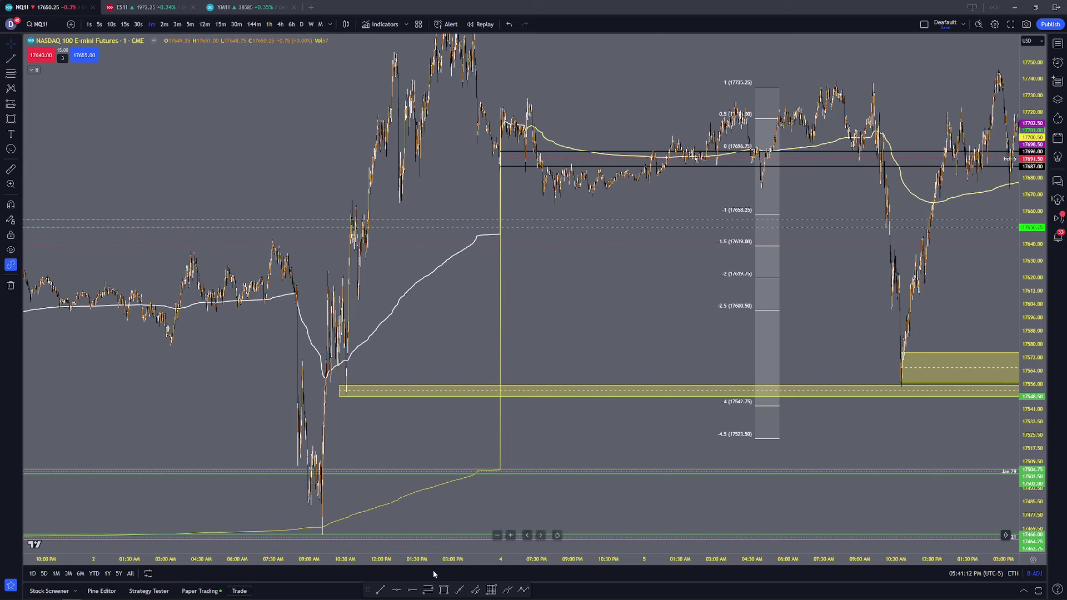
Step: With the brush, circle the February 2 low where the lower yellow zone starts and draw a line up to that day's high
left_click(506, 591)
mouse_move(353, 368)
left_mouse_down()
mouse_move(335, 378)
mouse_move(345, 401)
mouse_move(354, 369)
left_mouse_up()
left_click_drag(1027, 81, 1027, 306)
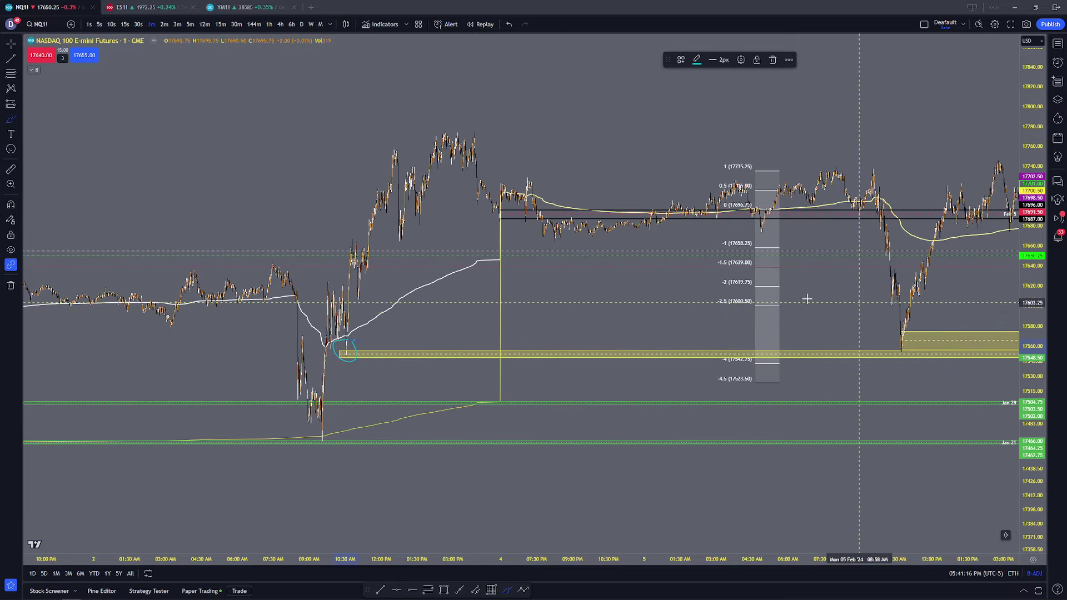
left_click_drag(351, 328, 453, 122)
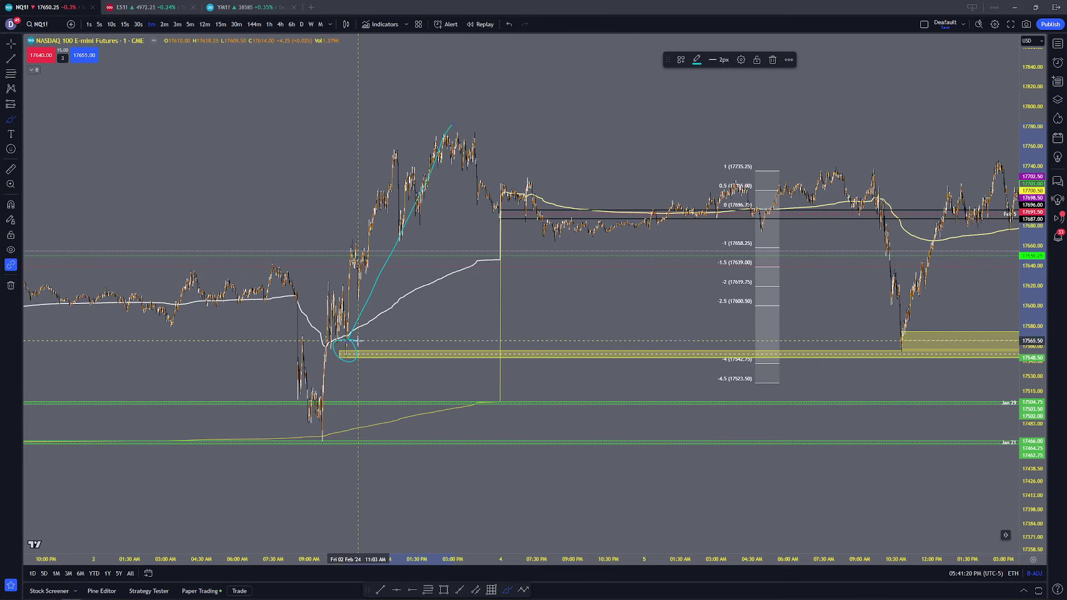
Step: With the brush, circle the February 2 low at the lower yellow zone, that day's bottom near the January 21 level, and the February 5 low
mouse_move(328, 352)
left_mouse_down()
mouse_move(359, 353)
mouse_move(350, 341)
left_mouse_up()
left_click_drag(315, 435, 319, 436)
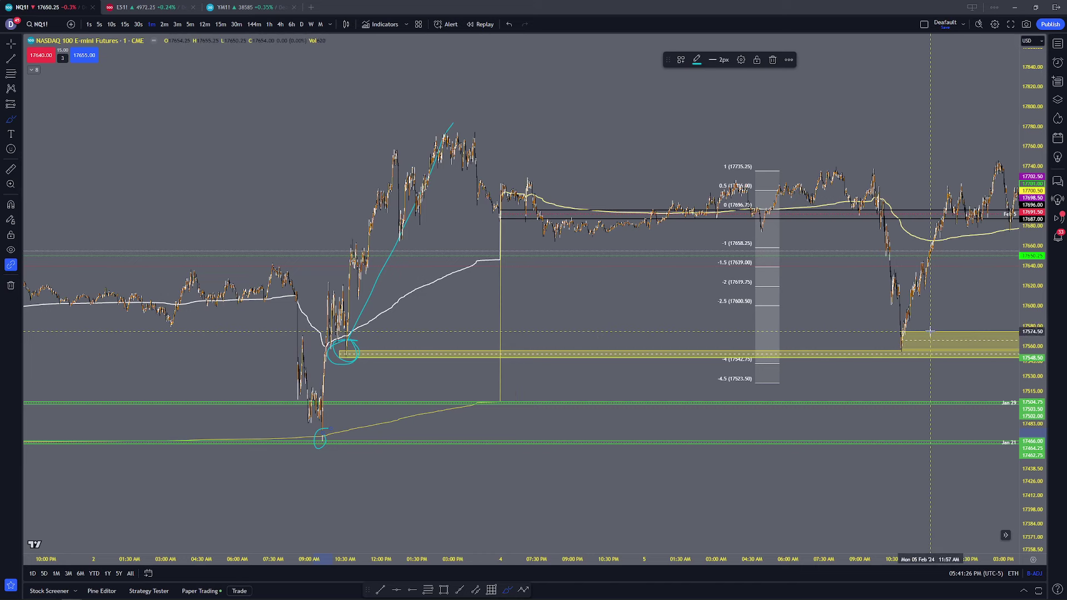
left_click_drag(912, 328, 914, 329)
Step: Circle the two February 6 lows inside the upper yellow zone and trace the February 2 rally again from its low to the high
scroll(864, 538, "down", 3)
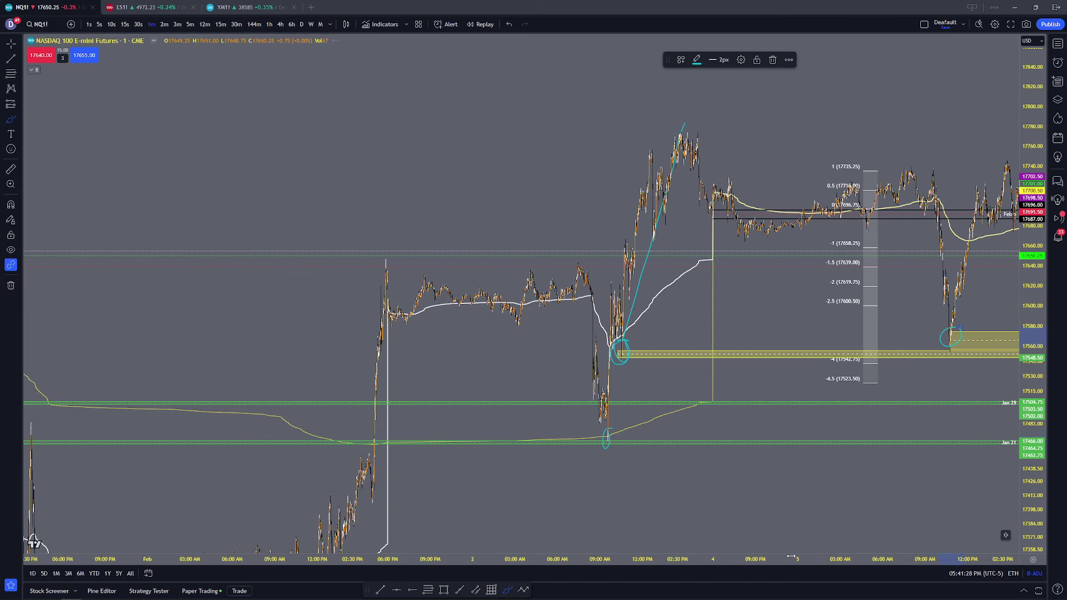
scroll(794, 553, "down", 3)
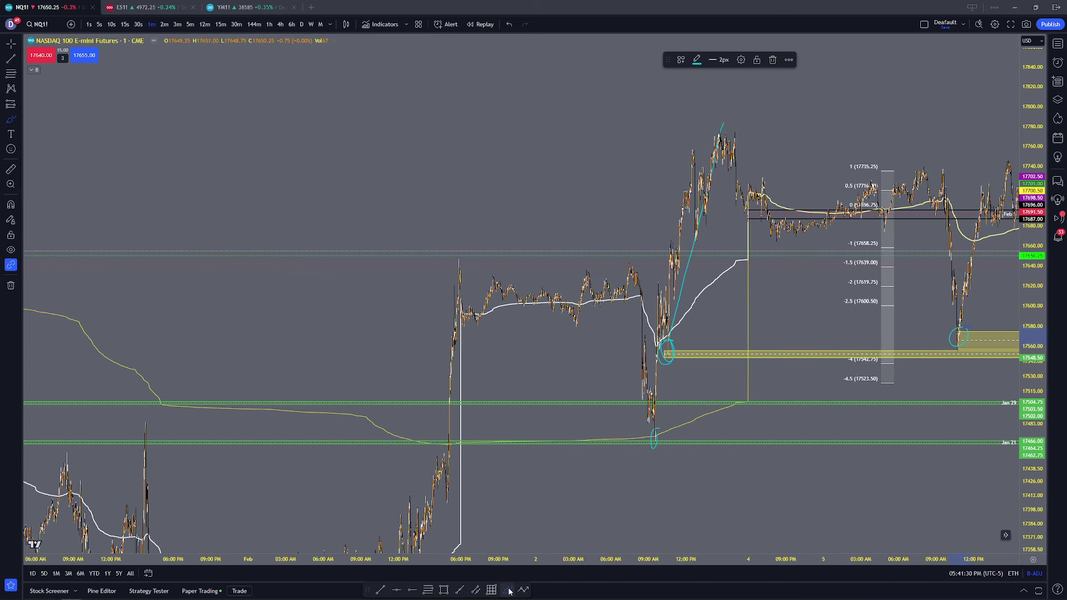
left_click_drag(785, 481, 254, 459)
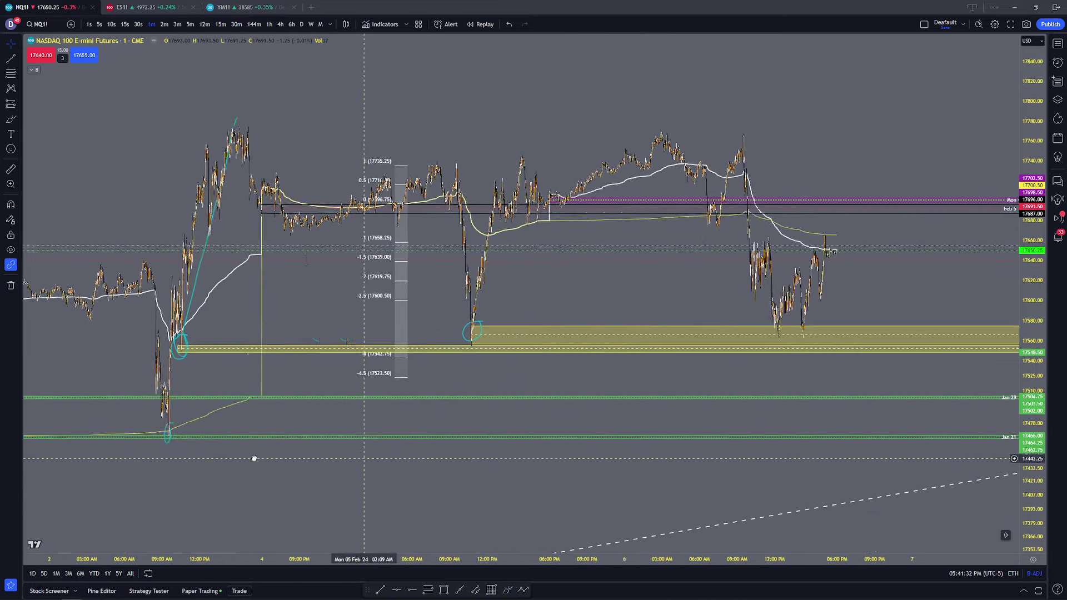
left_click_drag(406, 382, 571, 369)
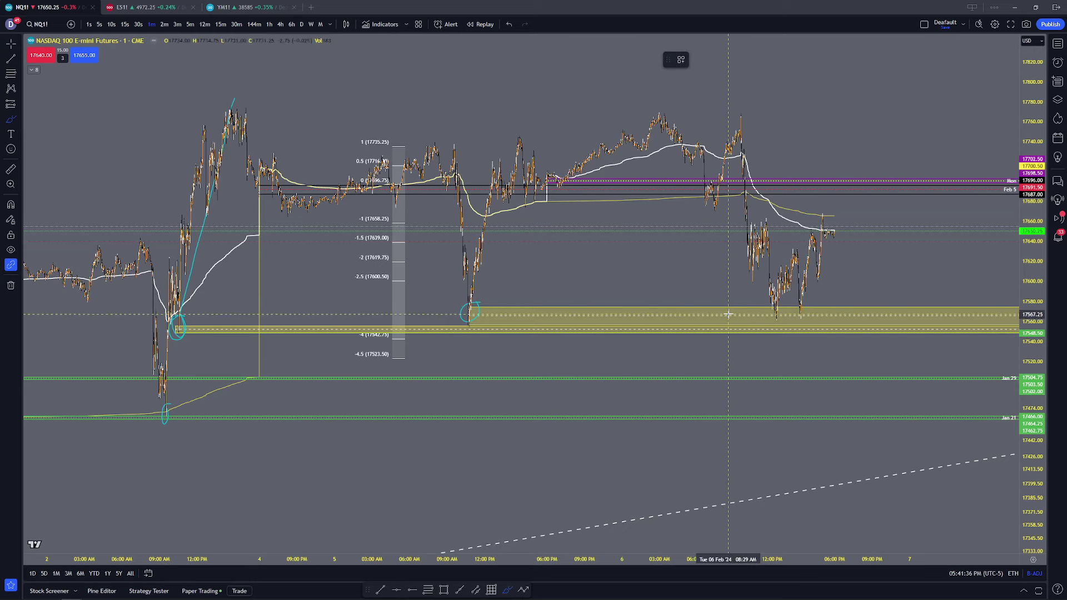
mouse_move(781, 301)
left_mouse_down()
mouse_move(766, 315)
mouse_move(807, 305)
left_mouse_up()
left_click_drag(180, 319, 238, 101)
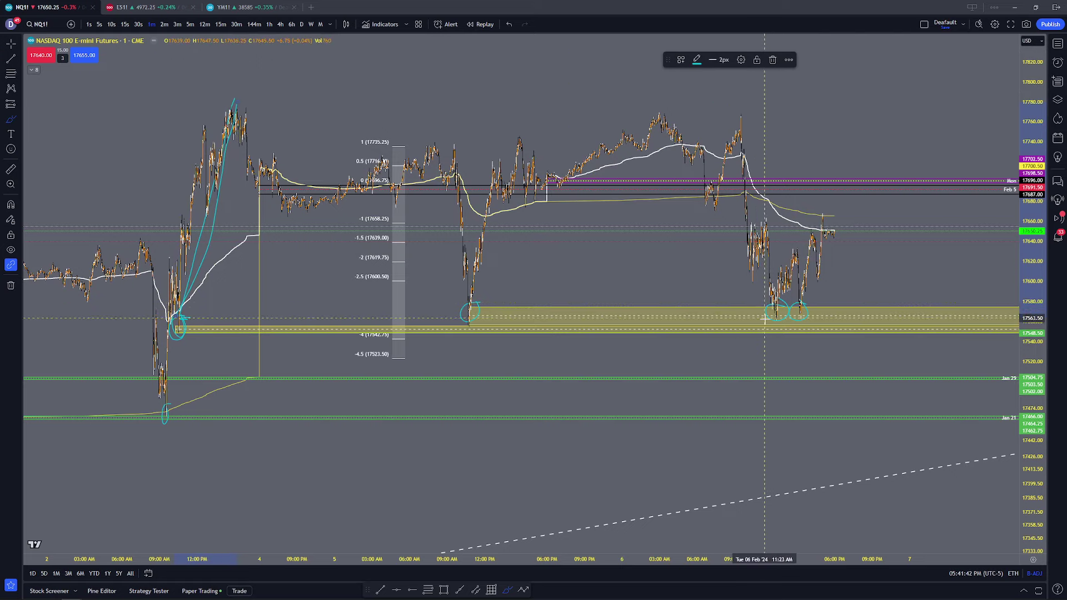
Step: Circle the February 5 low, the first February 6 low and the February 2 bottom once more with the brush
mouse_move(484, 301)
left_mouse_down()
mouse_move(456, 316)
mouse_move(479, 305)
left_mouse_up()
mouse_move(778, 301)
left_mouse_down()
mouse_move(762, 321)
mouse_move(768, 305)
left_mouse_up()
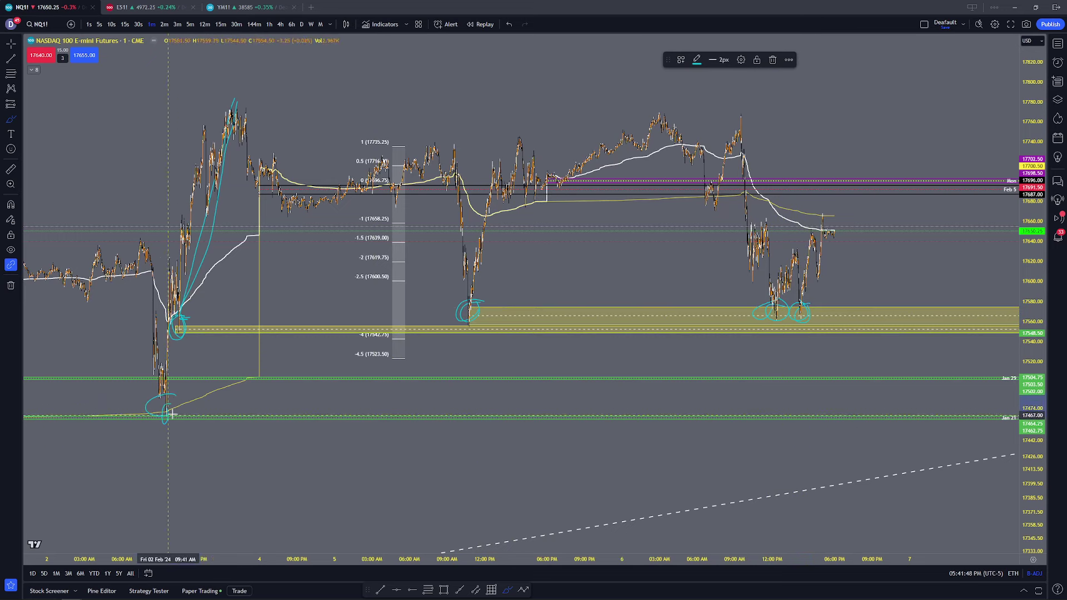
mouse_move(179, 391)
left_mouse_down()
mouse_move(147, 405)
mouse_move(184, 398)
left_mouse_up()
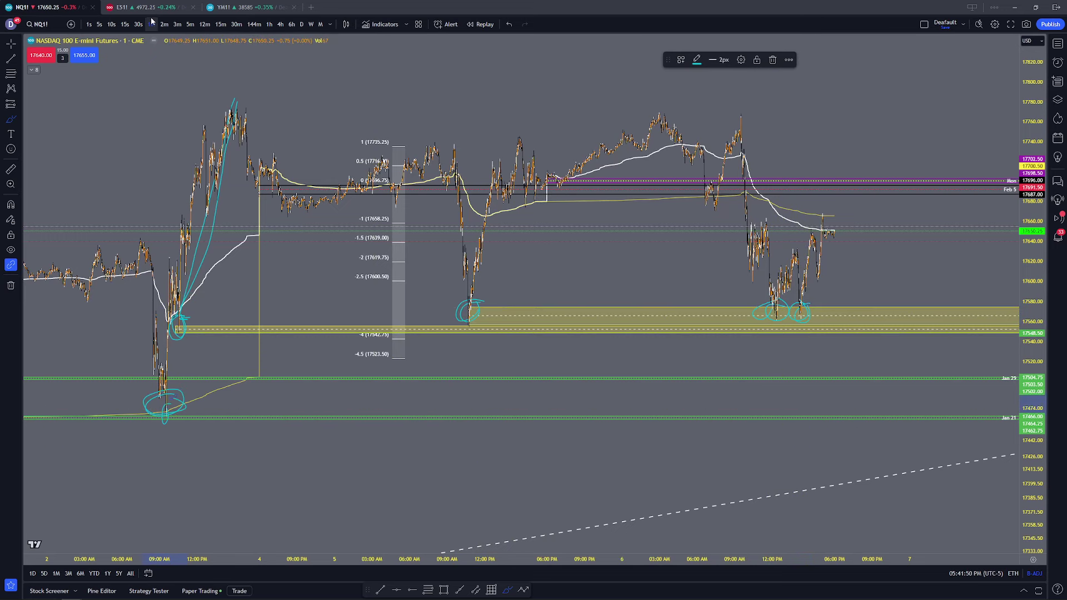
Step: Switch the Nasdaq futures chart to the 15-minute timeframe
left_click(220, 24)
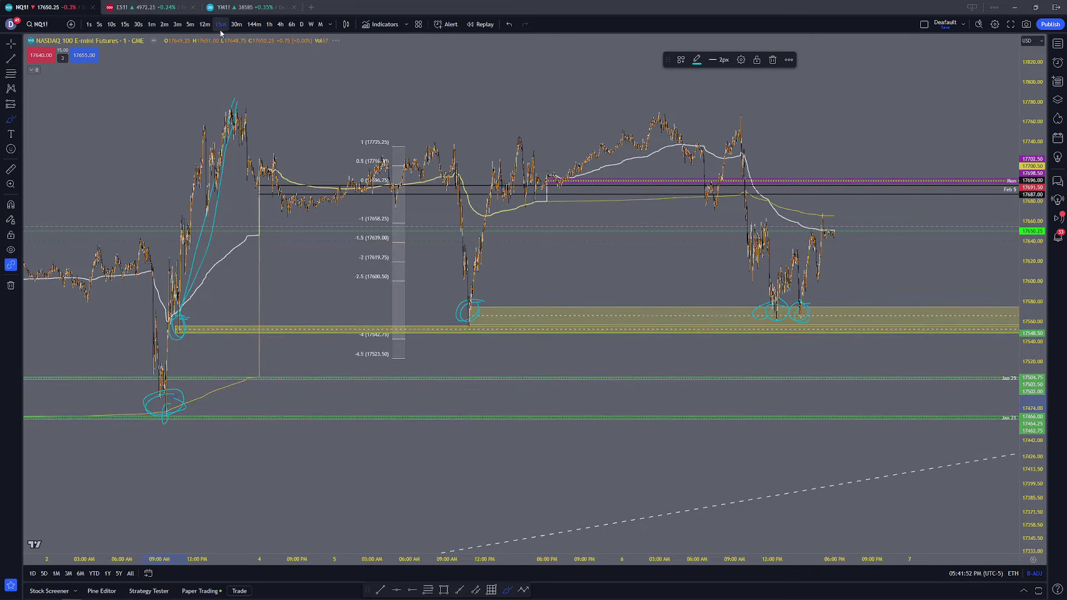
scroll(745, 300, "up", 5)
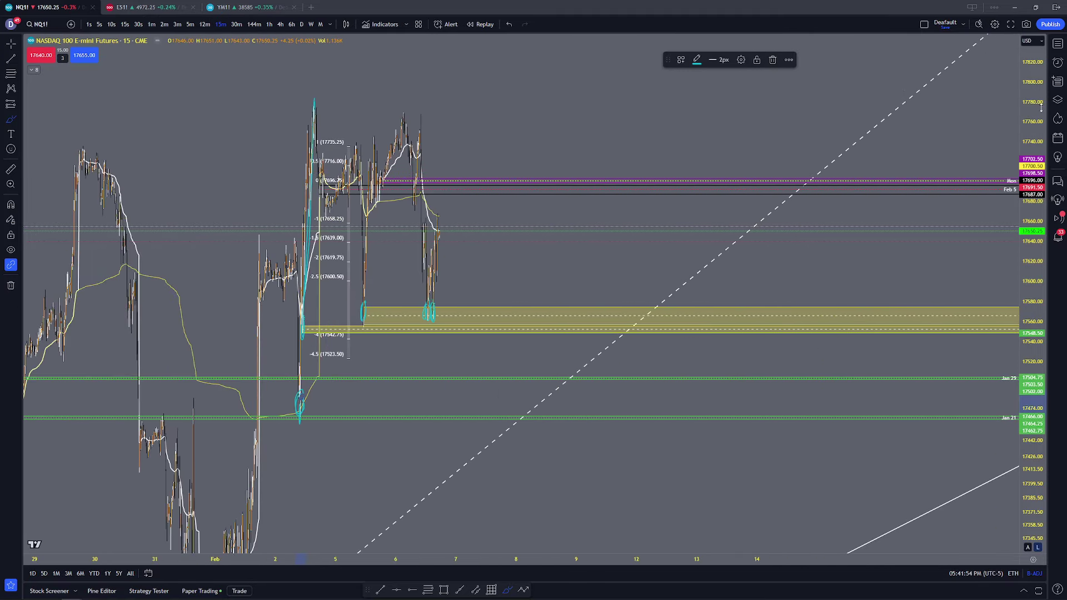
left_click_drag(1041, 107, 660, 278)
scroll(288, 417, "up", 4)
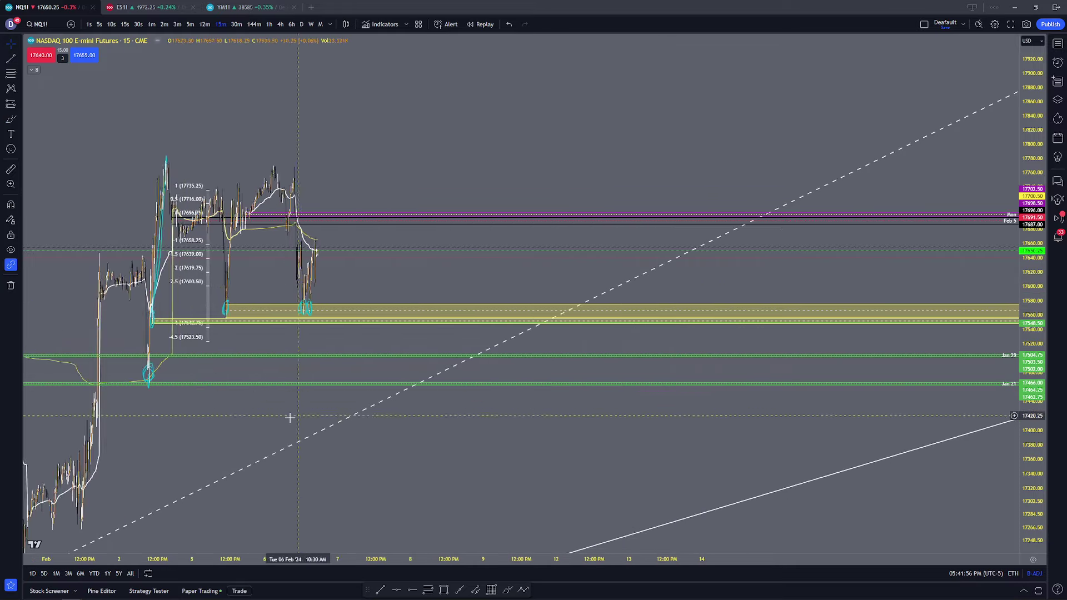
left_click_drag(144, 415, 645, 366)
scroll(452, 361, "up", 6)
left_click_drag(180, 370, 286, 364)
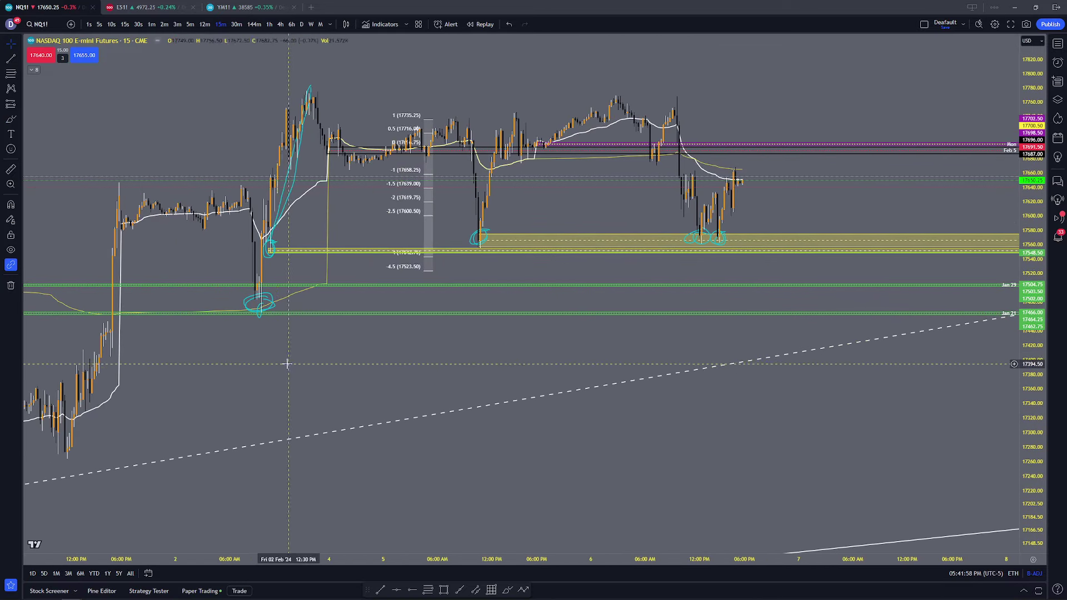
Step: Delete the two brush circles around the February 2 bottom near the January 21 level
left_click(272, 298)
key("Delete")
left_click(260, 307)
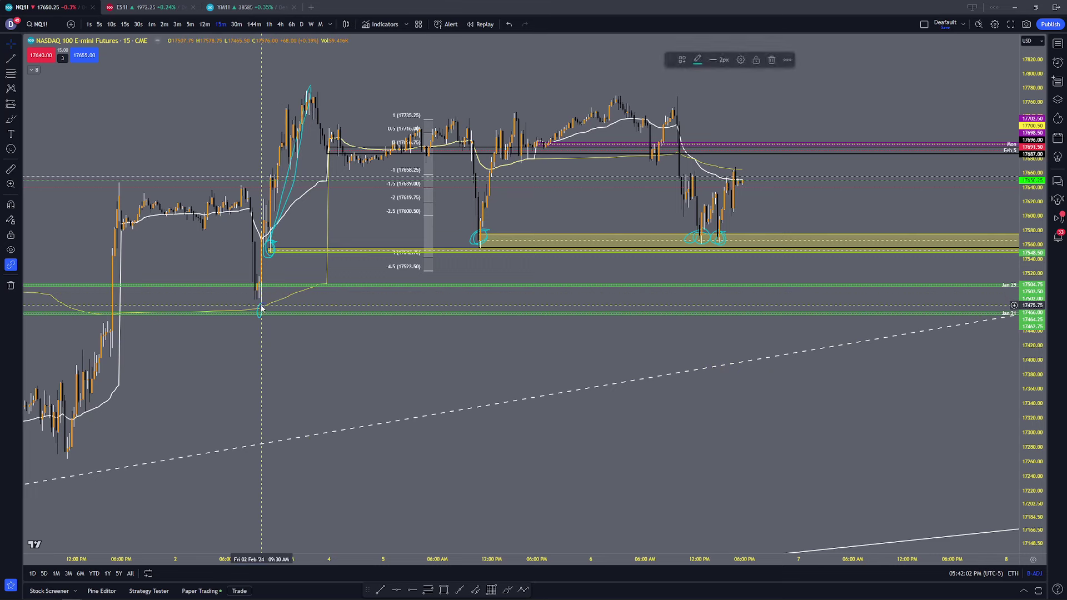
key("Delete")
Step: Delete the brush circles and rally lines at the start of the lower yellow zone, together with that zone
left_click(274, 243)
key("Delete")
left_click(273, 241)
key("Delete")
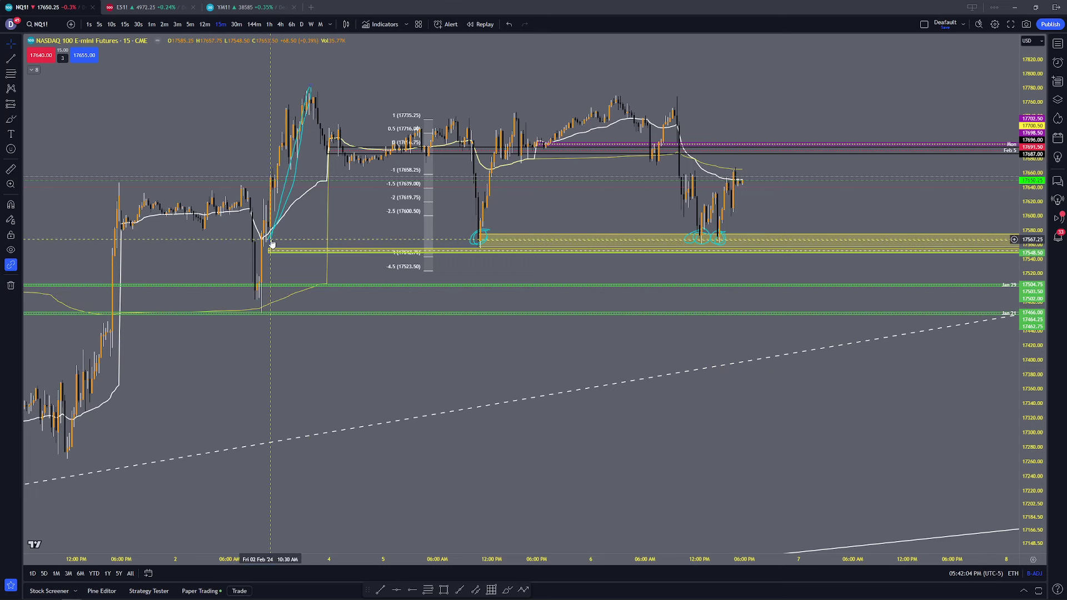
left_click(270, 239)
key("Delete")
left_click(274, 251)
key("Delete")
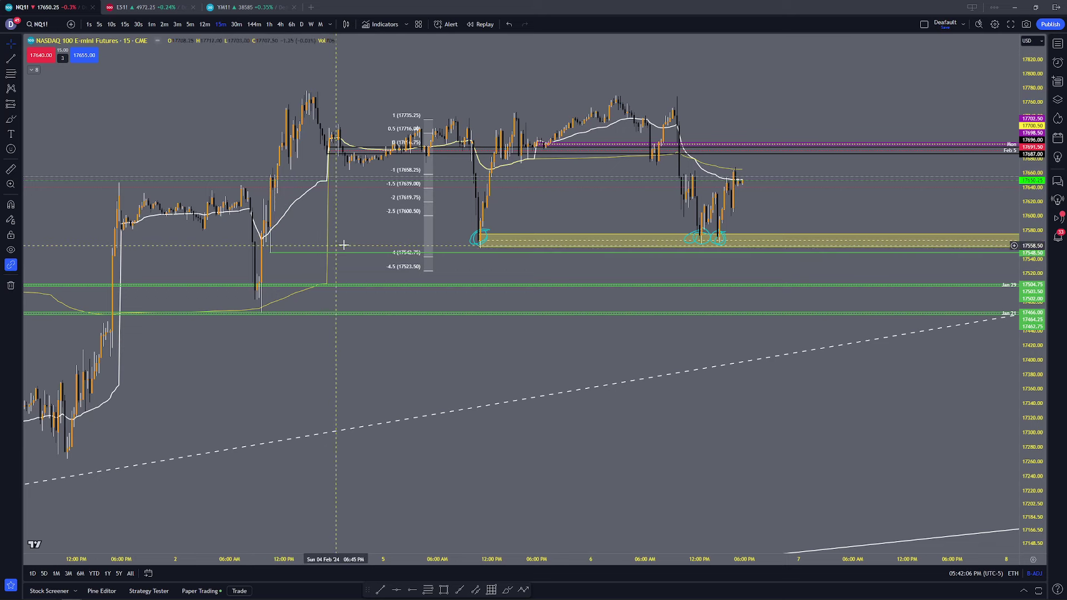
Step: Delete the upper yellow zone with the brush circles at the February 5 and February 6 lows, and remove the Fibonacci projection
left_click(485, 240)
key("Delete")
left_click_drag(484, 231, 696, 239)
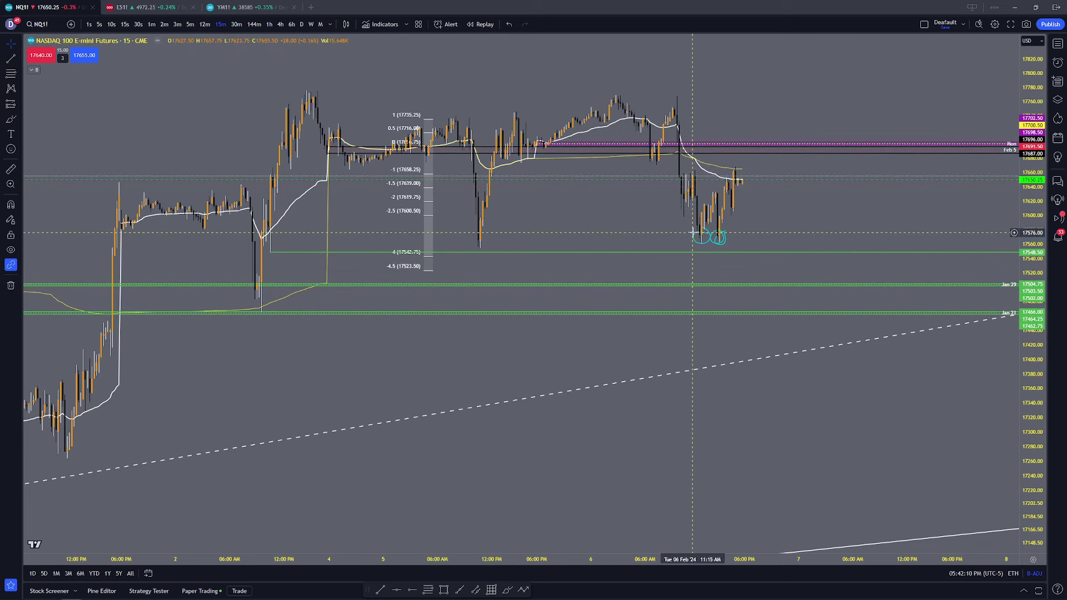
left_click(721, 234)
key("Delete")
left_click(719, 232)
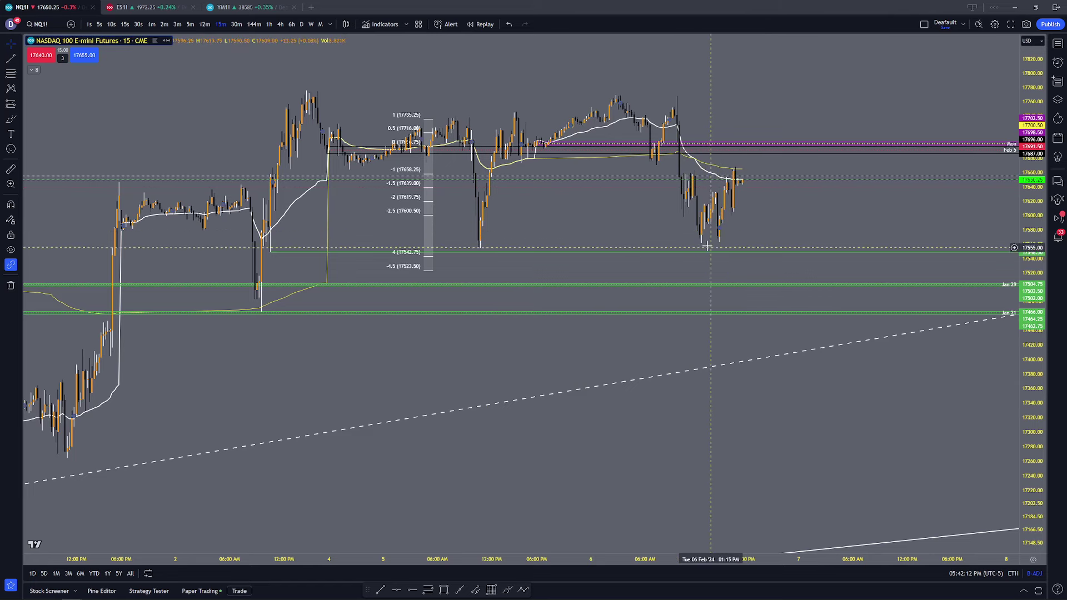
left_click(414, 221)
key("Delete")
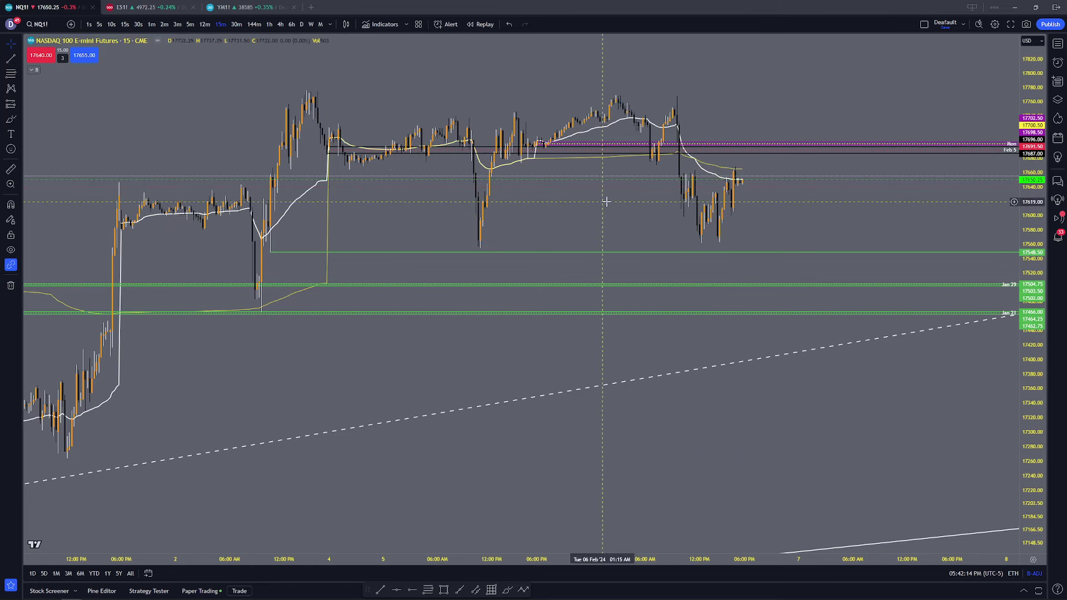
Step: Change the chart symbol to NQH2024, the March 2024 E-mini Nasdaq-100 futures contract
left_click(38, 24)
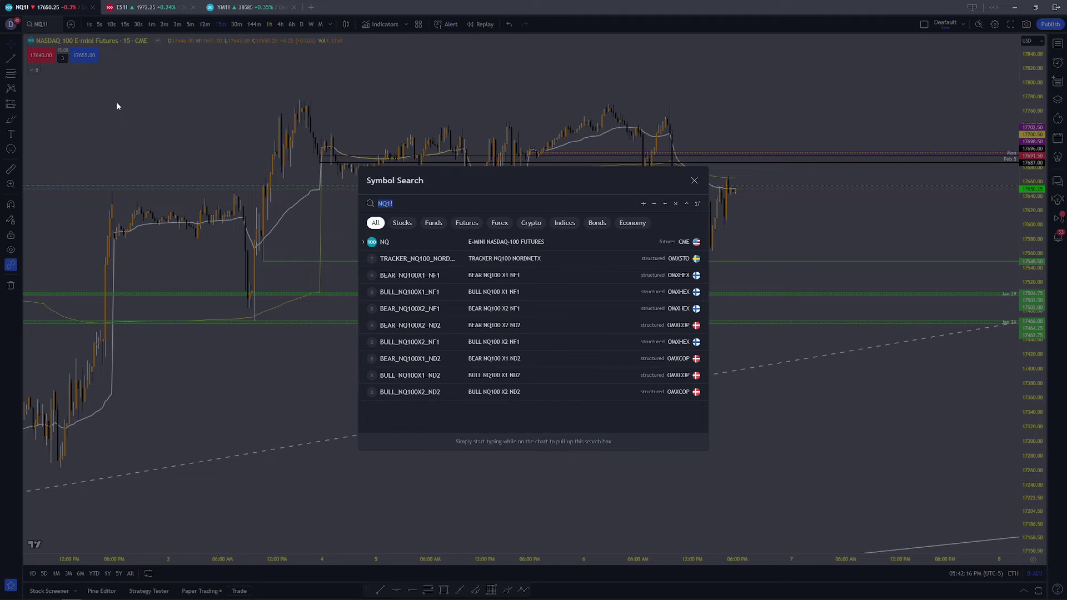
type("NQ")
left_click(363, 242)
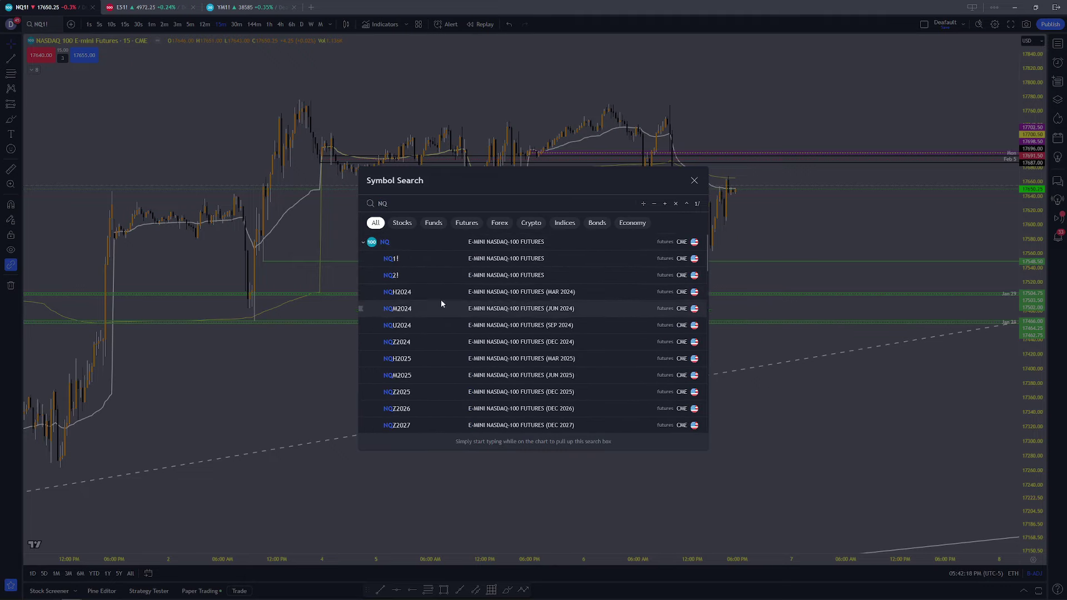
left_click(415, 291)
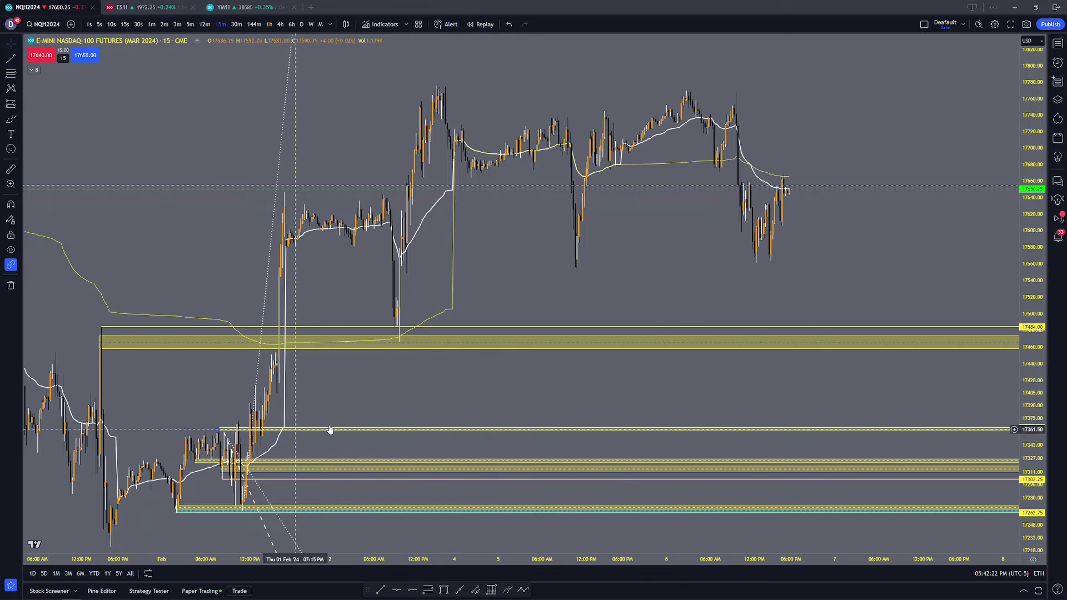
Step: With the brush, circle the February 2 low above the 17484.00 line, mark the preceding range's highs, and trace the rally to the day's high
left_click_drag(535, 297, 536, 268)
scroll(456, 264, "up", 2)
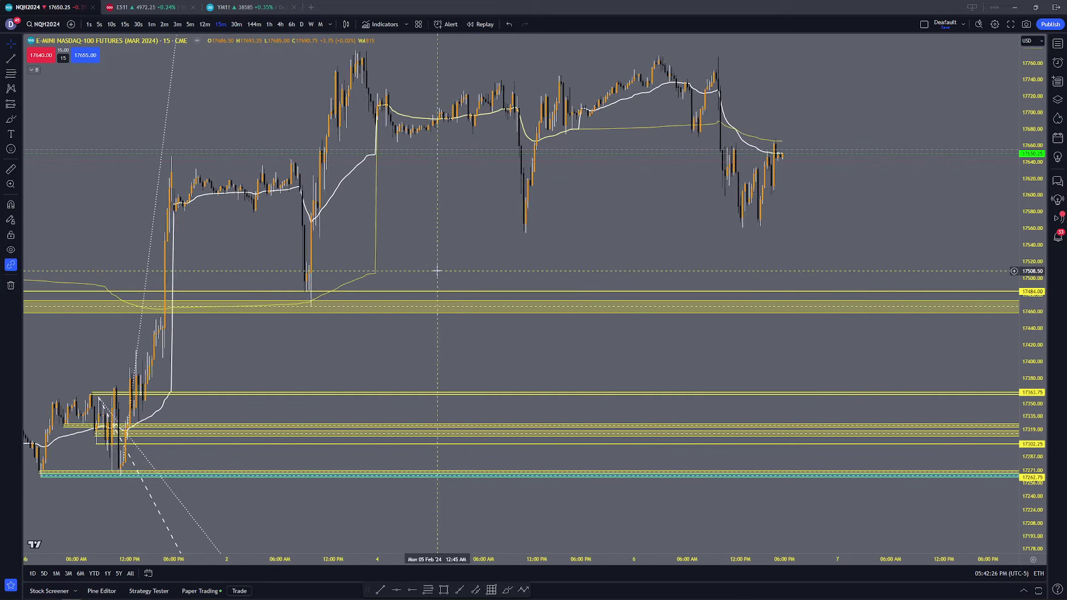
left_click(509, 589)
mouse_move(327, 273)
left_mouse_down()
mouse_move(286, 290)
mouse_move(314, 295)
left_mouse_up()
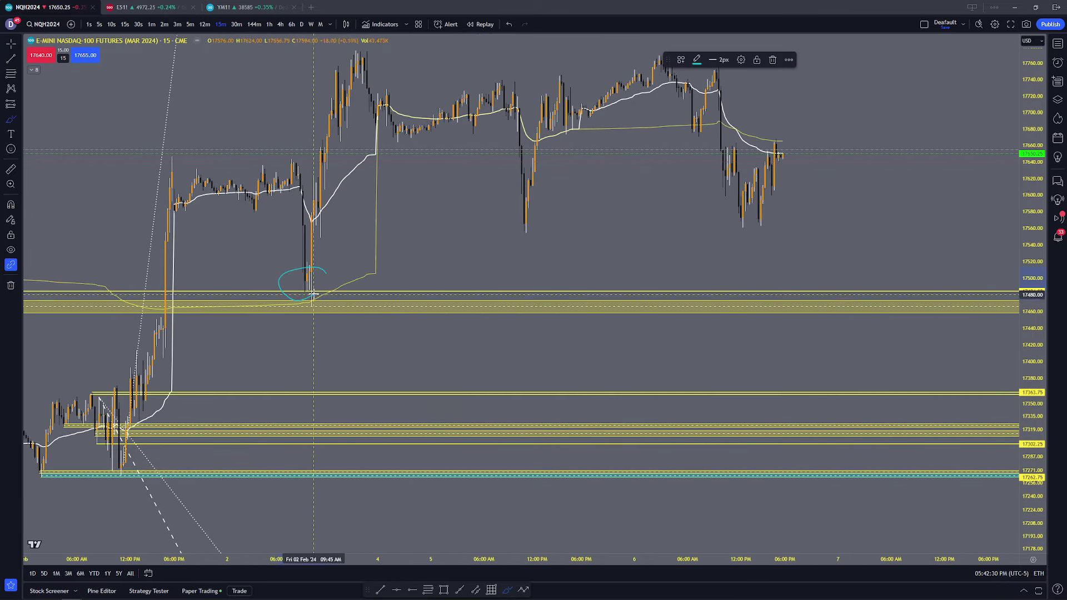
mouse_move(301, 160)
left_mouse_down()
mouse_move(172, 157)
mouse_move(261, 155)
left_mouse_up()
left_click_drag(305, 194, 368, 57)
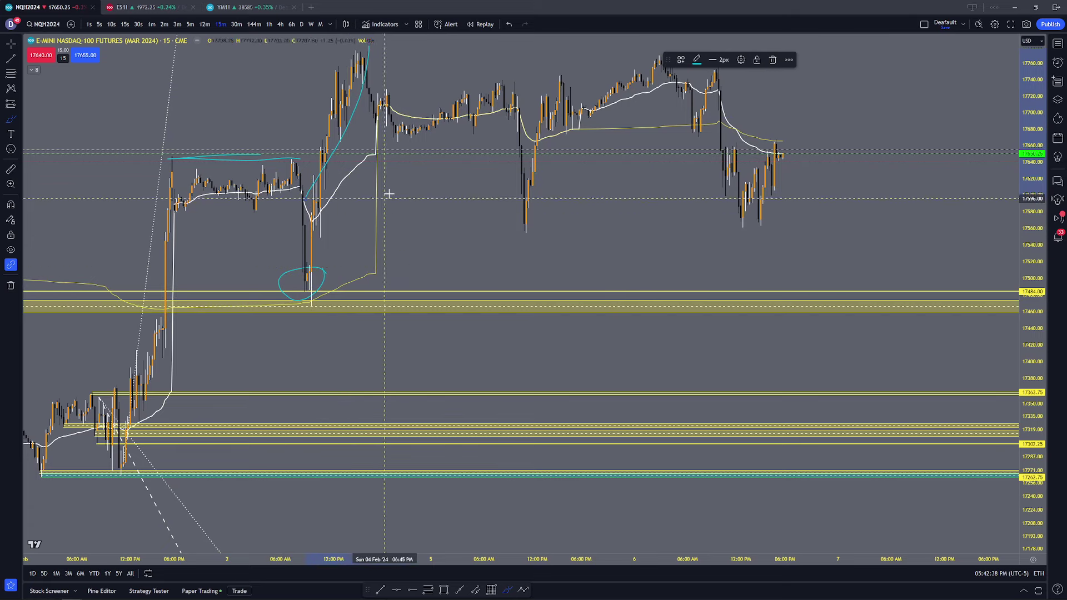
Step: Circle the February 2 high and pullback low, trace the swing to the February 5 morning high, and circle the February 2 and February 1 lows
left_click_drag(1031, 110, 1032, 228)
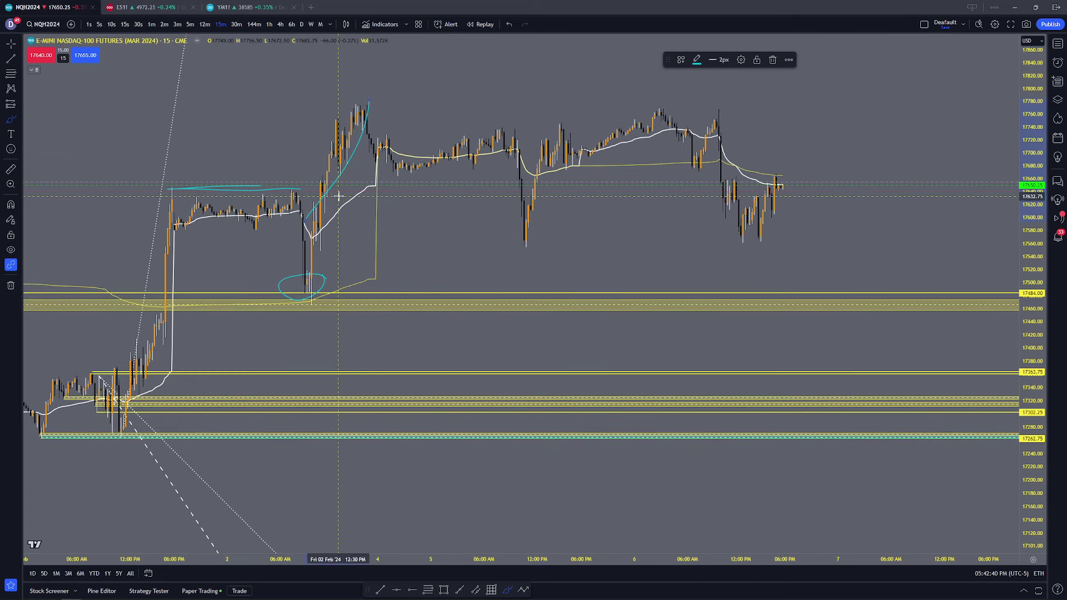
left_click_drag(356, 97, 381, 111)
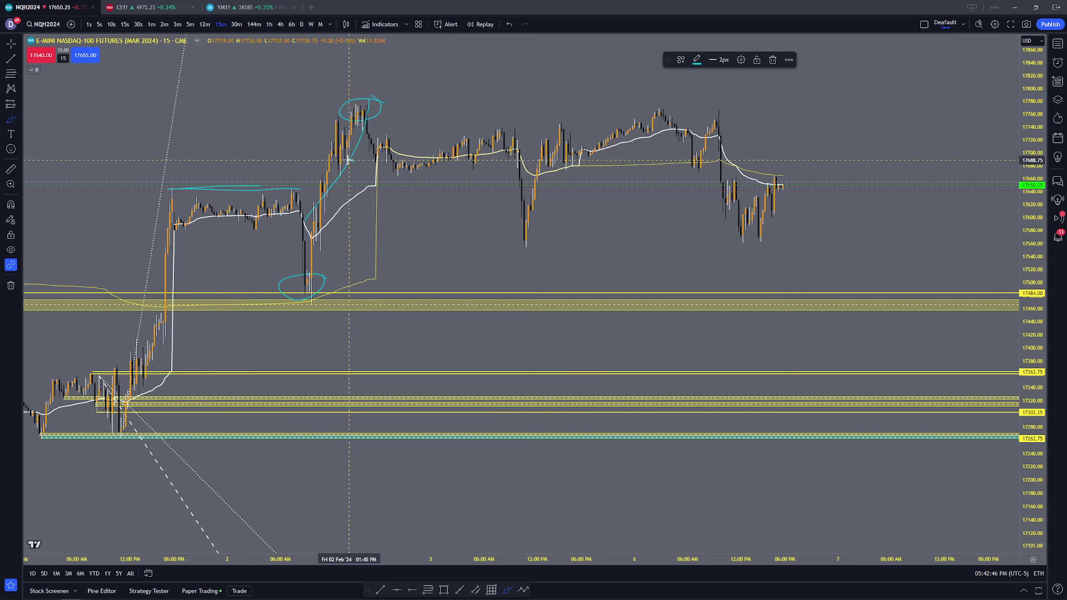
mouse_move(355, 175)
left_mouse_down()
mouse_move(428, 171)
mouse_move(479, 131)
mouse_move(507, 143)
mouse_move(516, 129)
left_mouse_up()
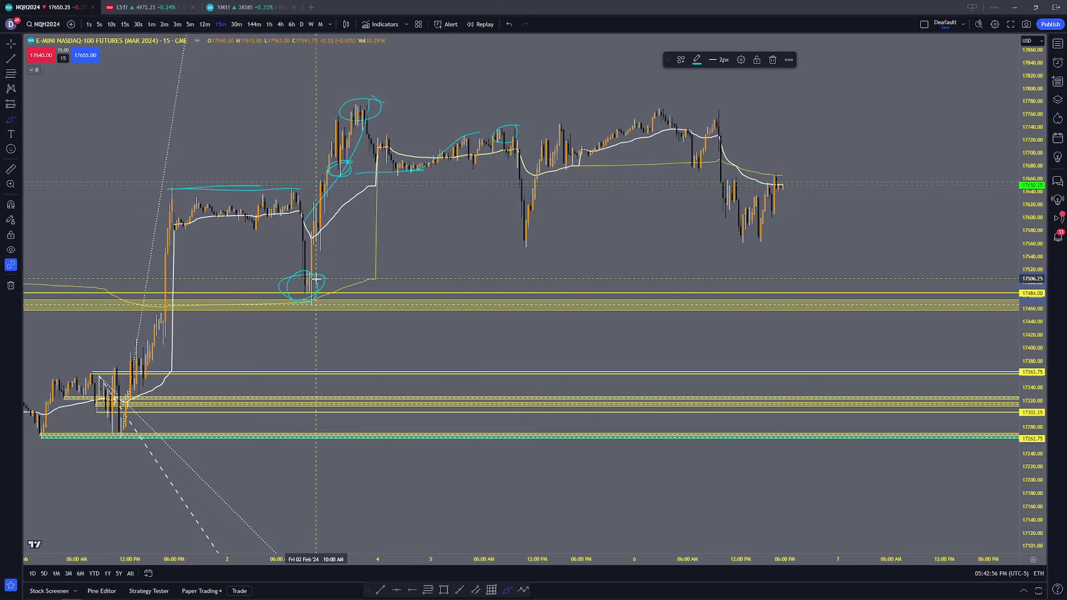
mouse_move(289, 296)
left_mouse_down()
mouse_move(278, 281)
mouse_move(311, 300)
left_mouse_up()
mouse_move(252, 353)
left_mouse_down()
mouse_move(517, 439)
mouse_move(542, 407)
mouse_move(551, 414)
left_mouse_up()
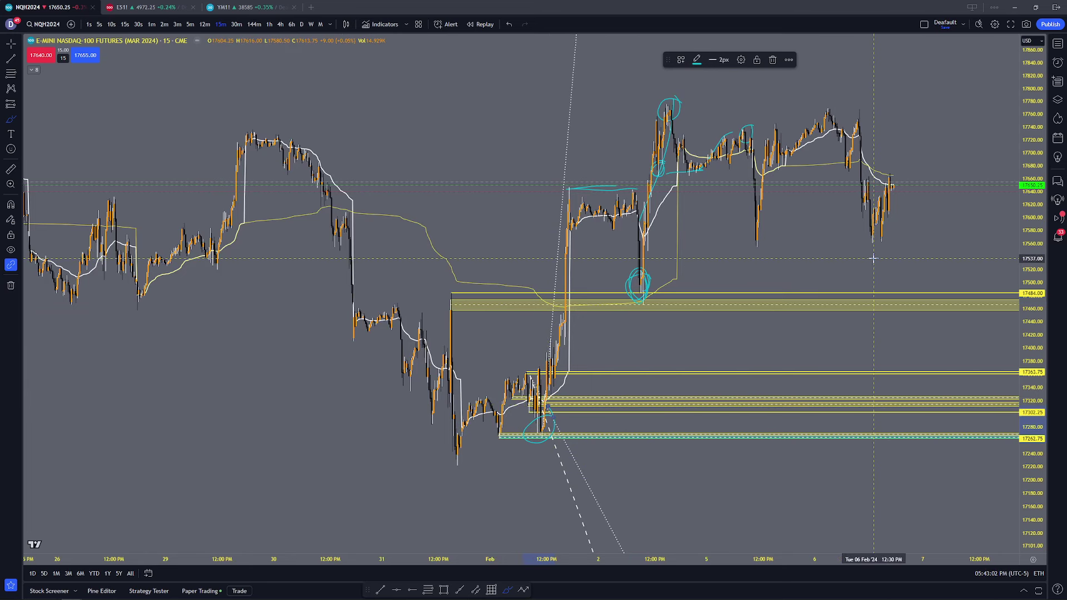
Step: Circle the February 5 pullback low and February 6 high, trace the final push and drop, and outline the whole February 2 to 6 range
scroll(874, 259, "up", 2)
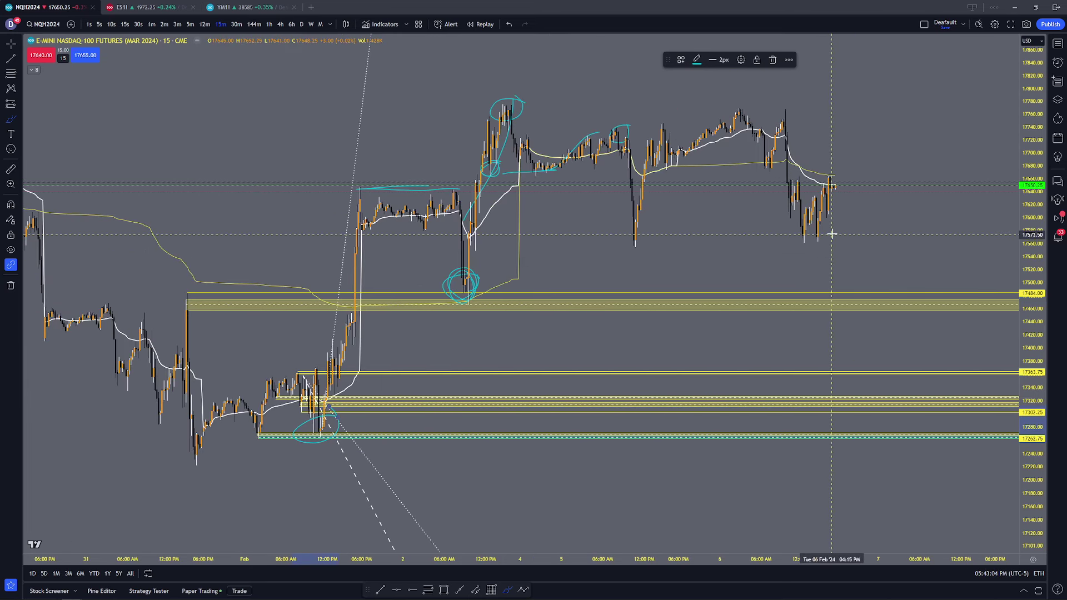
scroll(839, 225, "up", 1)
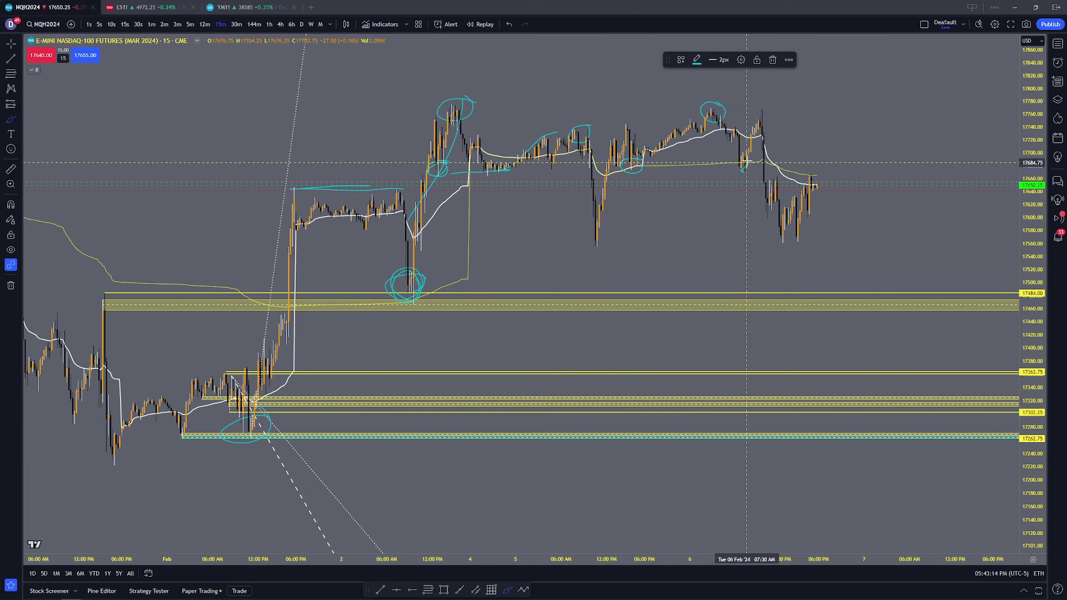
left_click_drag(746, 162, 765, 111)
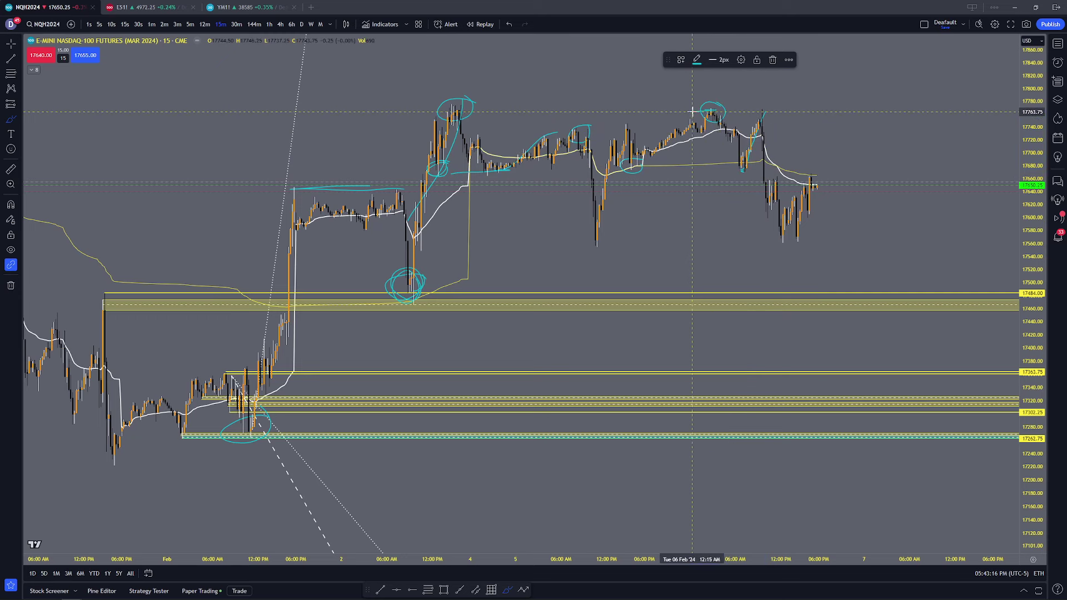
left_click_drag(761, 114, 798, 250)
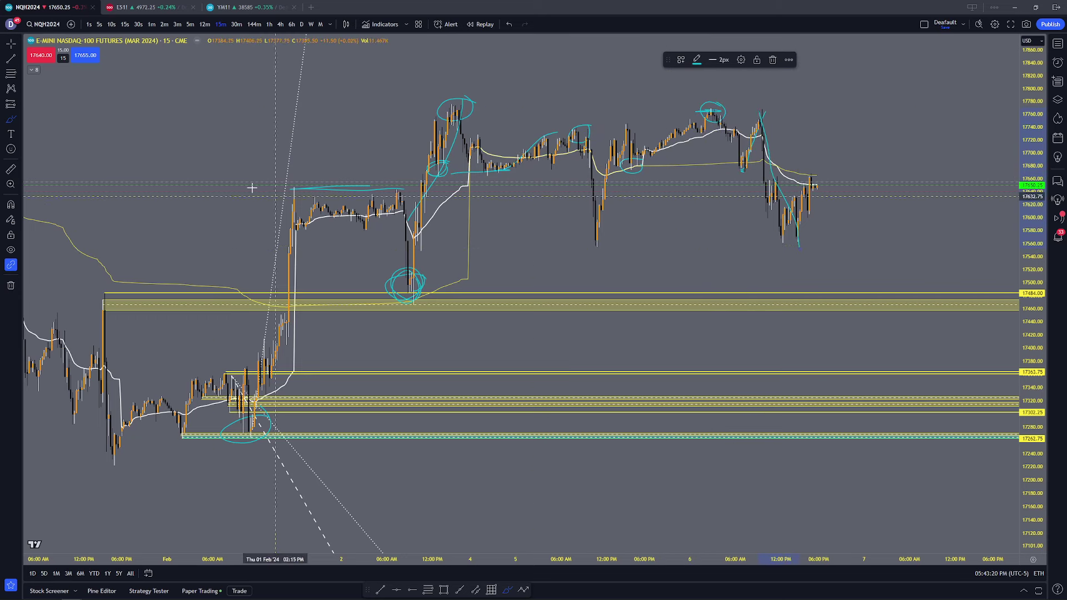
mouse_move(408, 92)
left_mouse_down()
mouse_move(372, 288)
mouse_move(917, 269)
mouse_move(921, 100)
mouse_move(410, 91)
left_mouse_up()
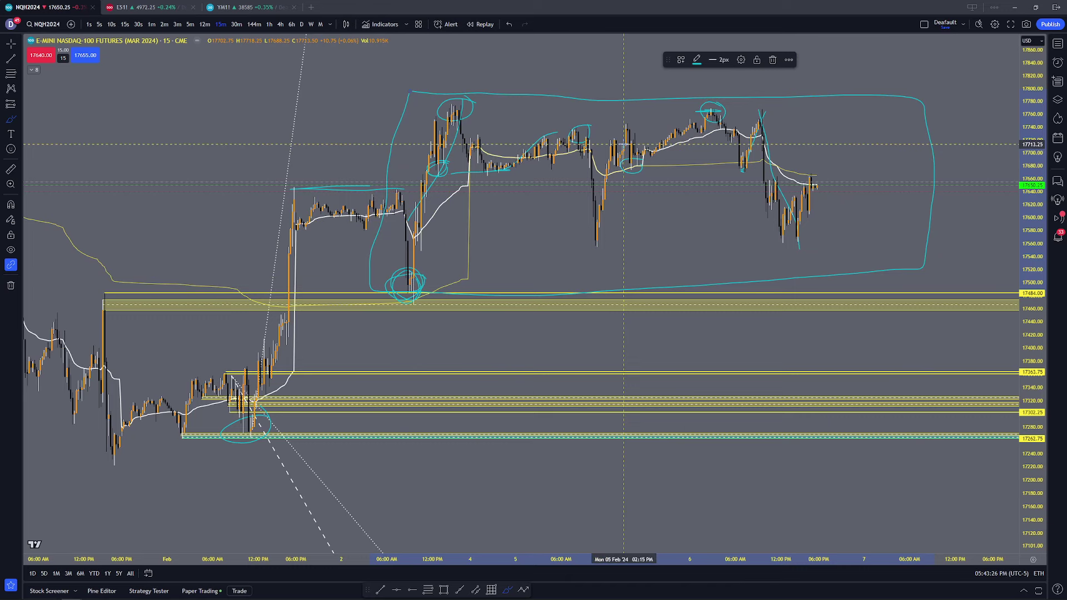
Step: Undo the recent brush marks and price-scale change back to the first circle around the February 2 low
key("ctrl+z")
key("ctrl+z")
key("ctrl+z")
key("ctrl+z")
key("ctrl+z")
key("ctrl+z")
key("ctrl+z")
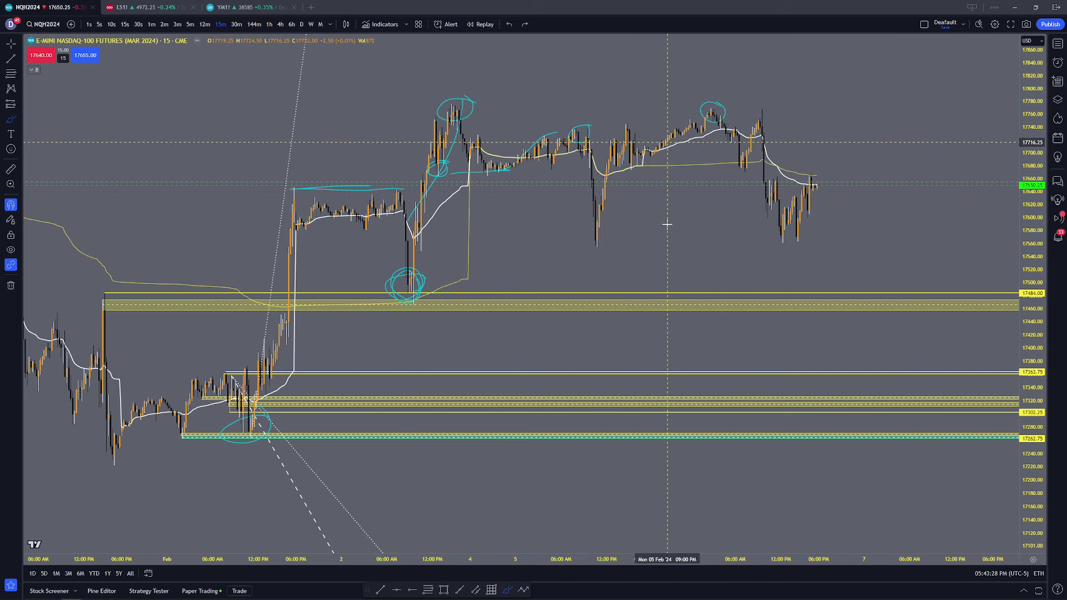
key("ctrl+z")
key("ctrl+z")
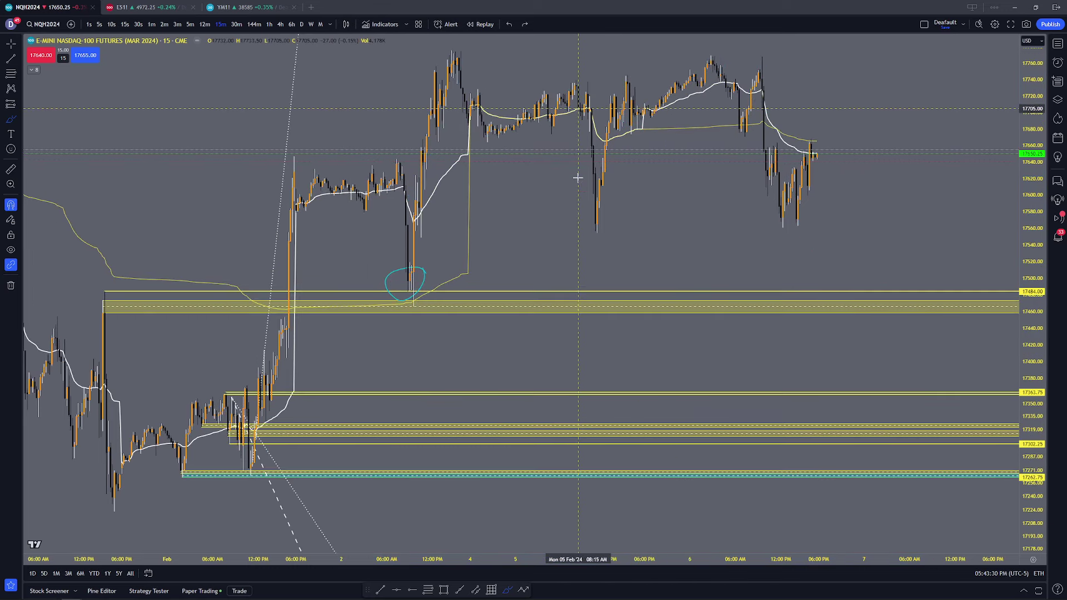
Step: Switch the chart to the 4-hour interval and circle the swing low around February 1 with the brush
left_click(280, 24)
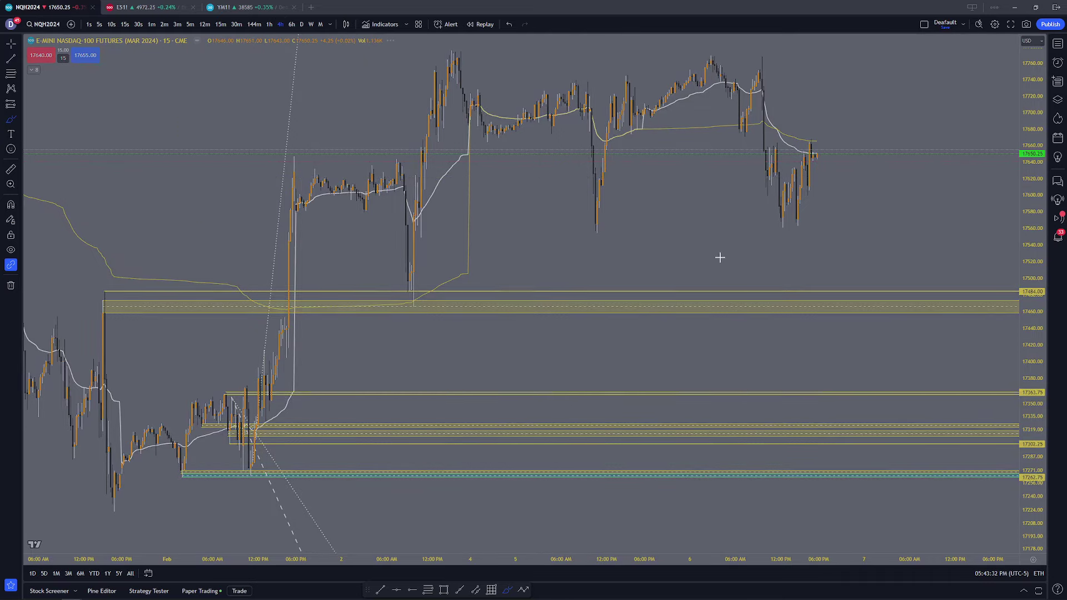
scroll(1008, 170, "up", 5)
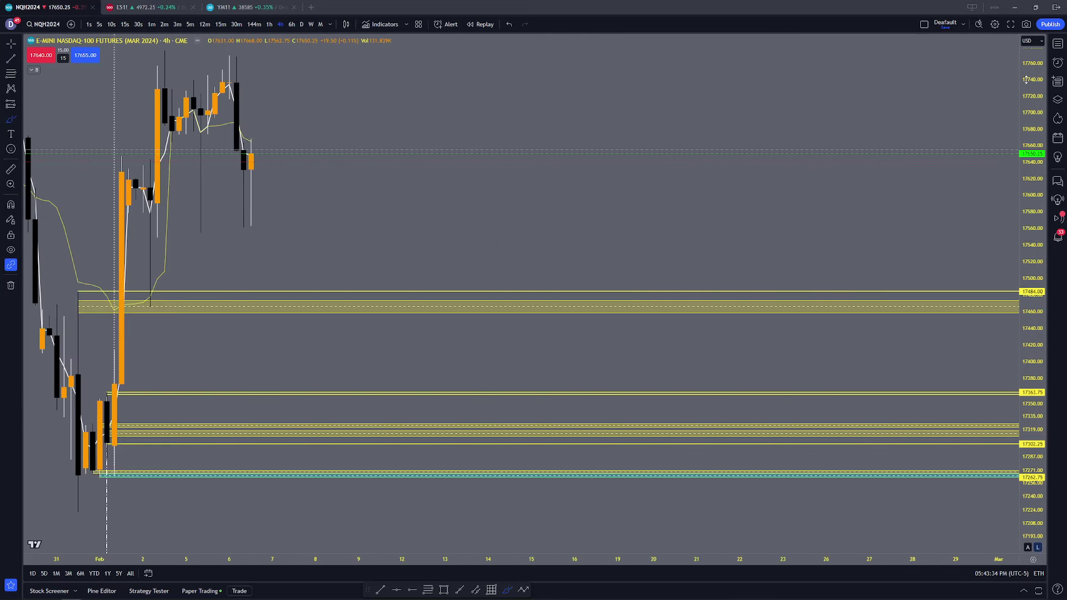
left_click_drag(1026, 80, 1026, 303)
scroll(501, 253, "down", 2)
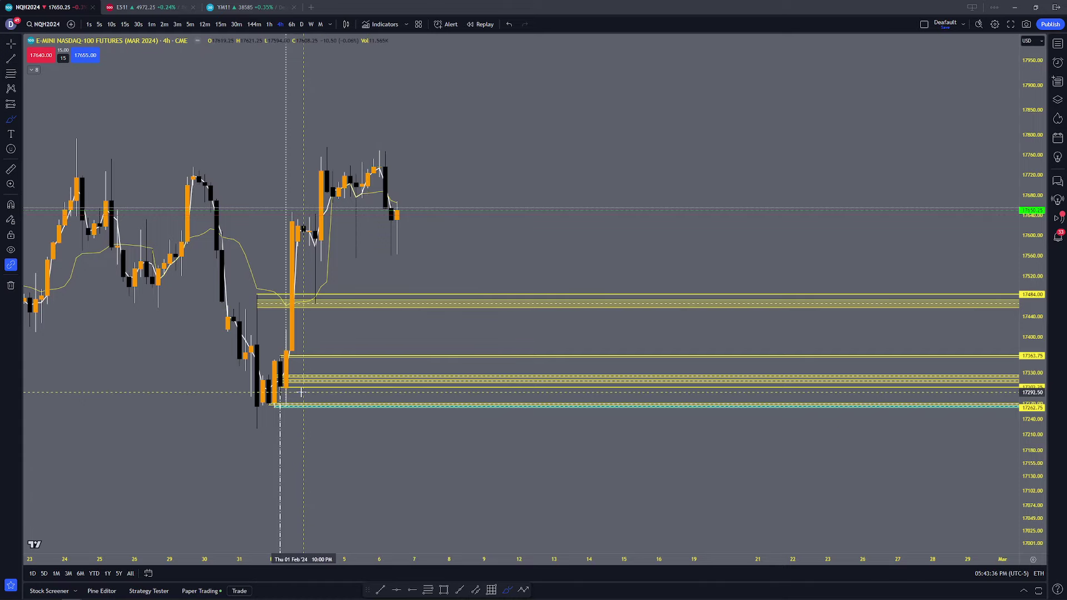
scroll(301, 392, "down", 3)
scroll(360, 398, "up", 1)
mouse_move(445, 388)
left_mouse_down()
mouse_move(389, 421)
mouse_move(445, 383)
left_mouse_up()
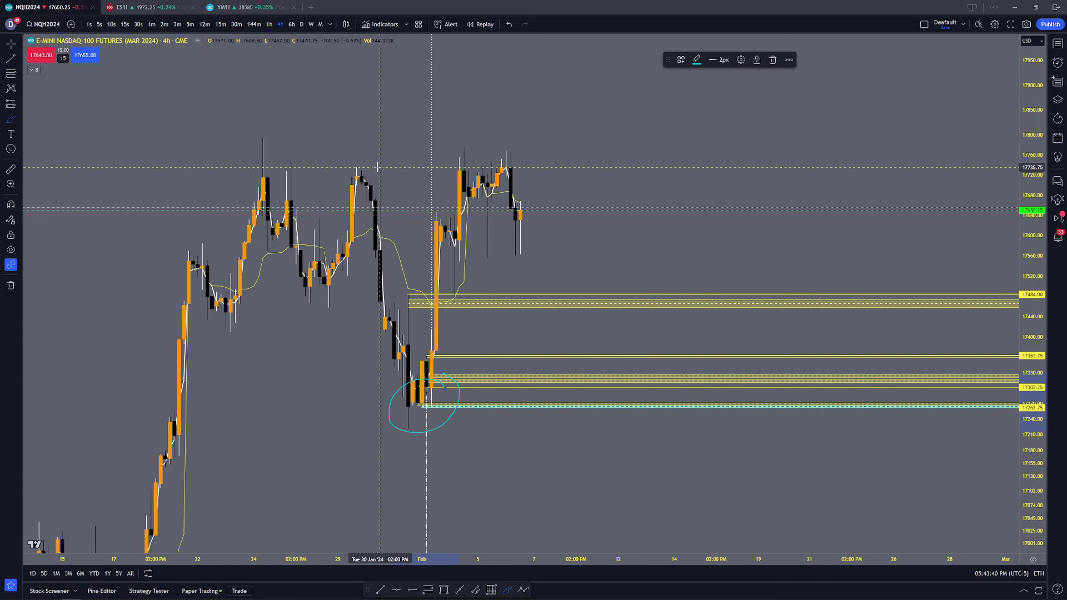
Step: Circle the January 30 and January 24 highs, extend a line from the January 24 high into February, and circle the January 17 low
mouse_move(377, 166)
left_mouse_down()
mouse_move(336, 173)
mouse_move(369, 168)
left_mouse_up()
mouse_move(264, 136)
left_mouse_down()
mouse_move(251, 148)
mouse_move(547, 127)
left_mouse_up()
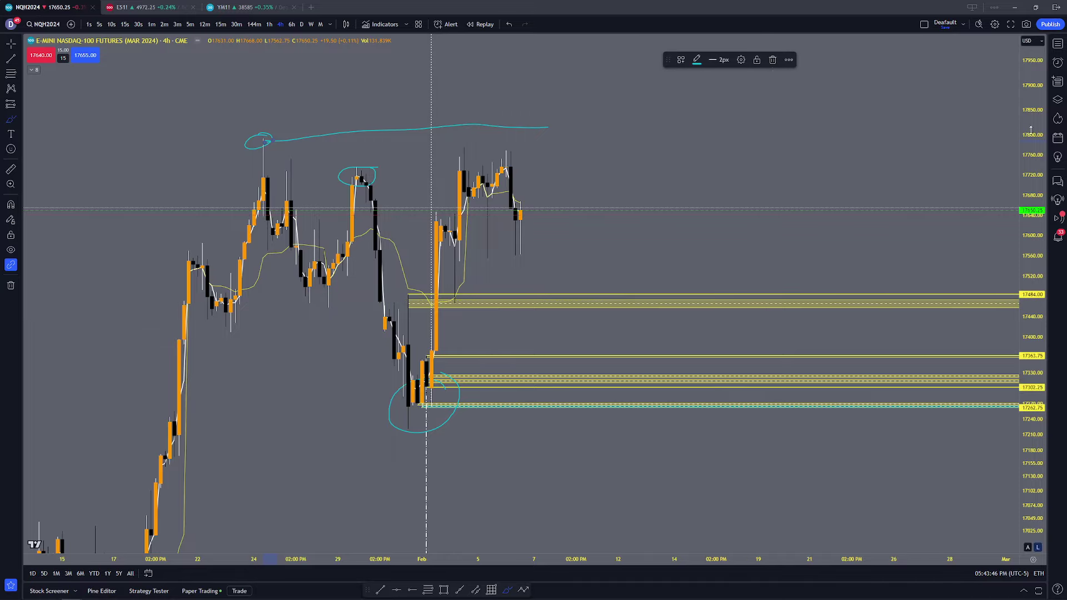
scroll(600, 393, "down", 6)
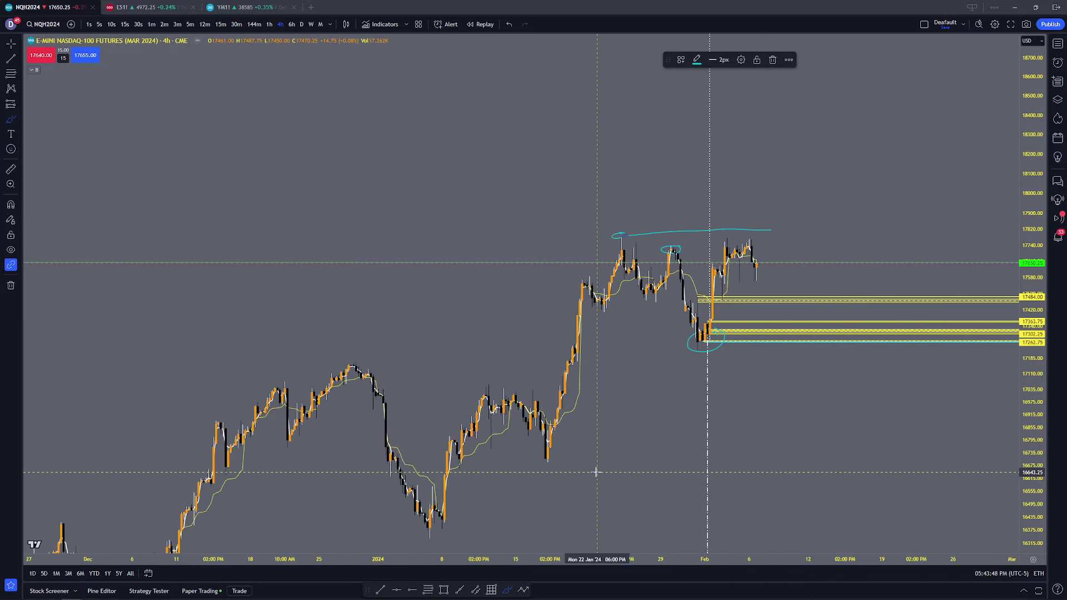
scroll(564, 471, "down", 1)
left_click_drag(1032, 259, 1032, 407)
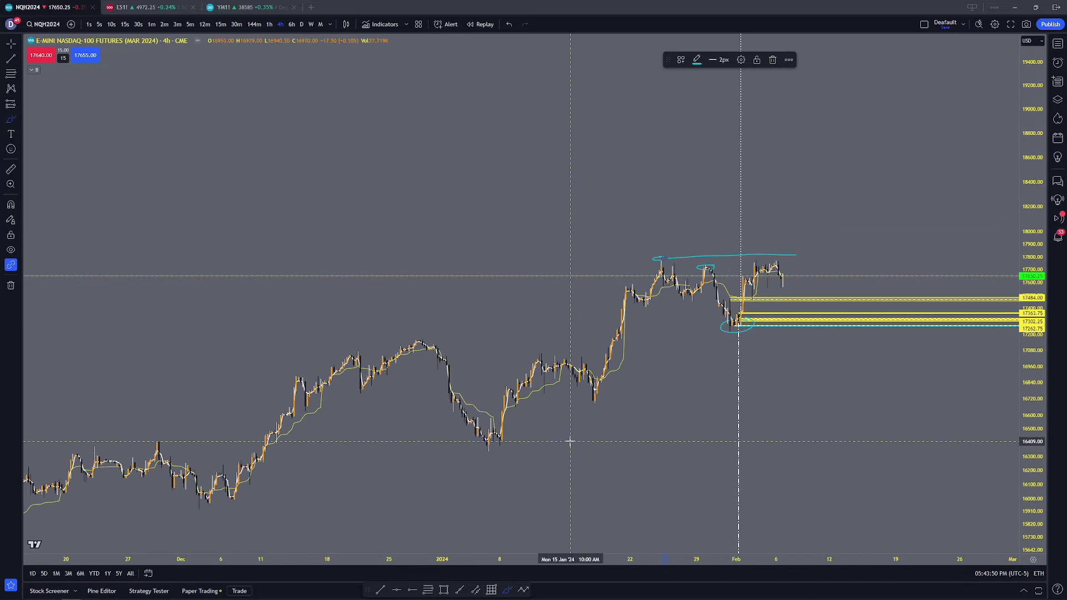
scroll(570, 442, "down", 2)
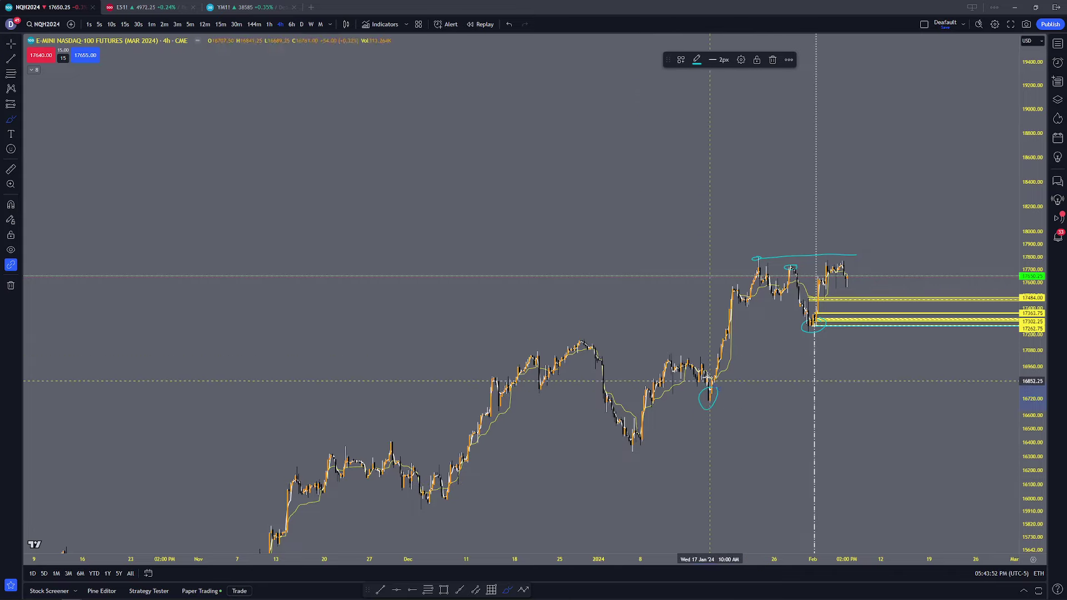
Step: Mark the late December high and trace the swings from the January 17 low through the January 22 high and its pullback to the January 24 high
left_click_drag(599, 339, 557, 341)
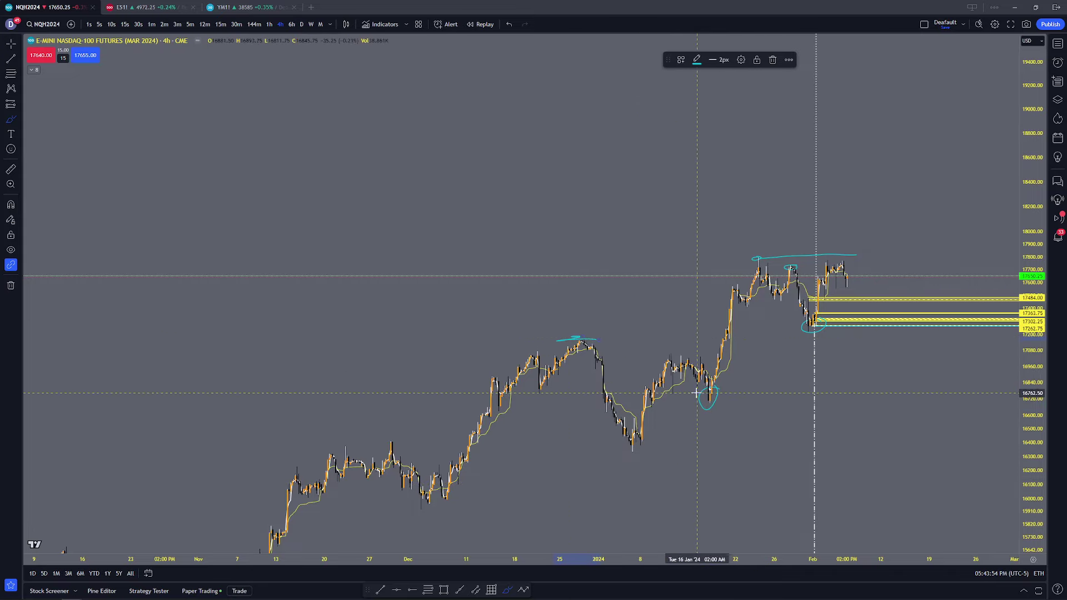
mouse_move(716, 387)
left_mouse_down()
mouse_move(728, 293)
mouse_move(738, 289)
left_mouse_up()
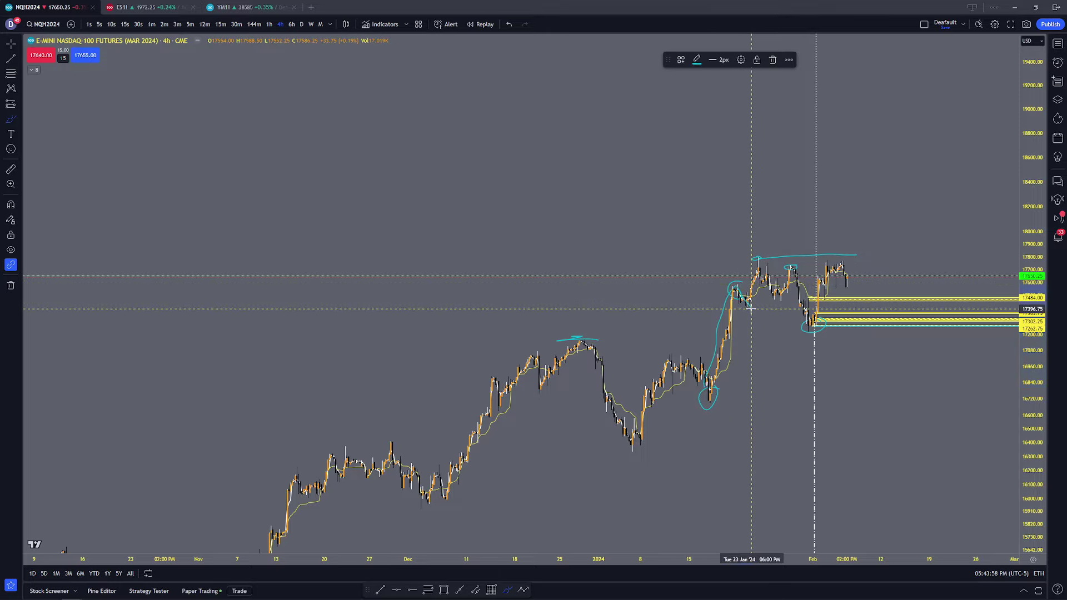
mouse_move(751, 315)
left_mouse_down()
mouse_move(751, 397)
mouse_move(710, 404)
left_mouse_up()
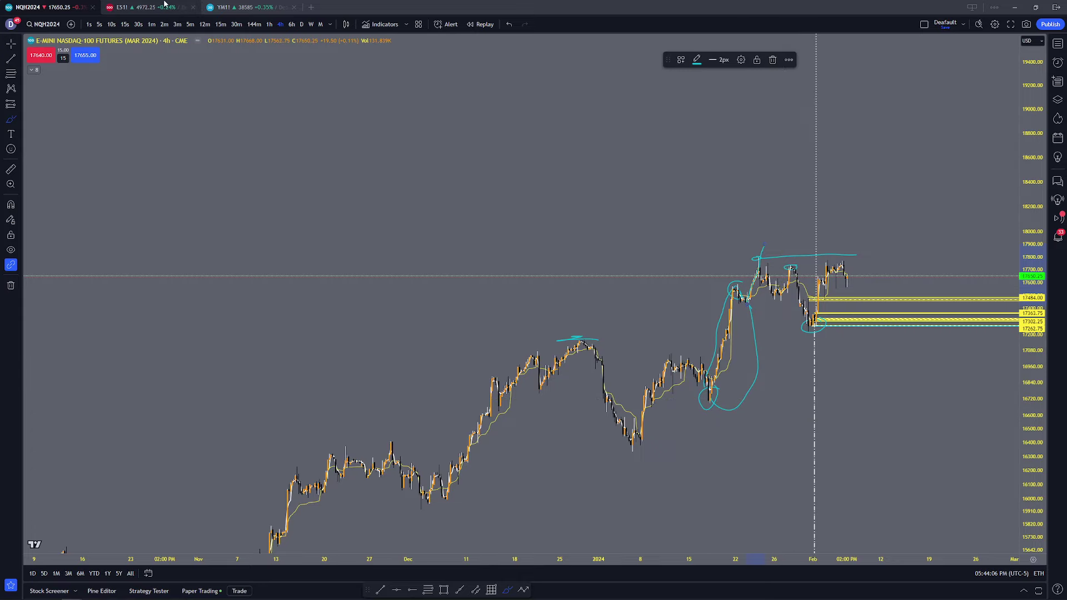
Step: Try the 1-hour interval, then undo it together with the brush marks and price-scale changes made on the 4-hour chart
left_click(269, 24)
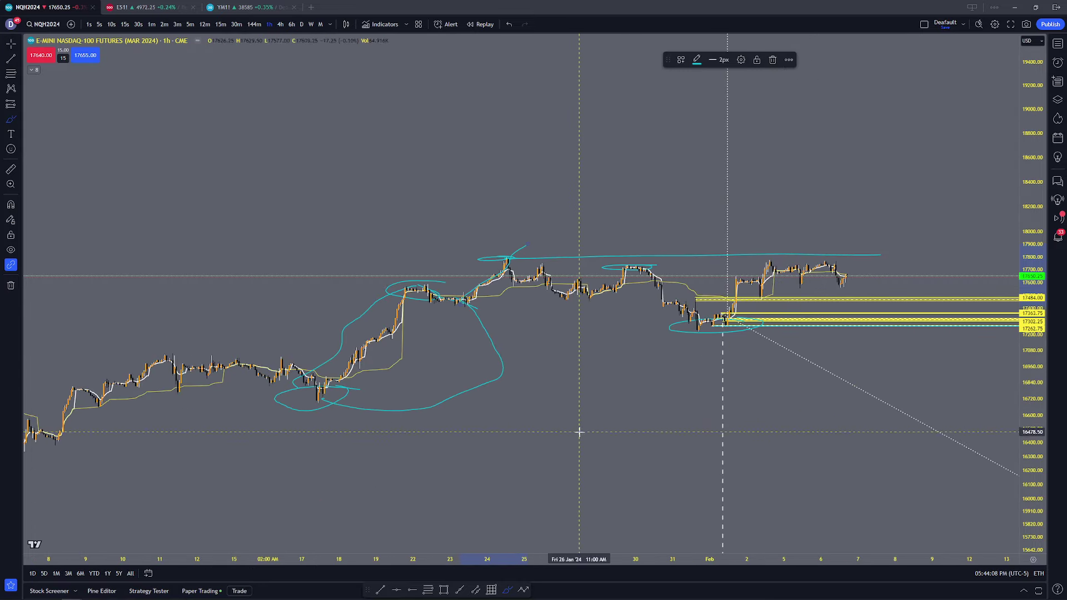
key("ctrl+z")
key("ctrl+z")
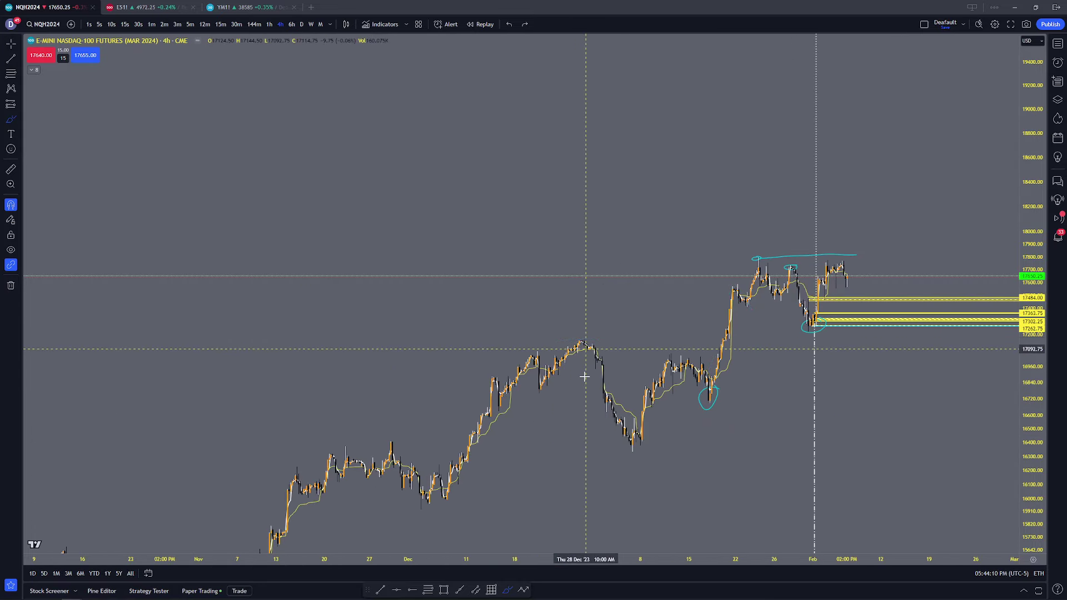
key("ctrl+z")
key("ctrl+z")
key("ctrl+z")
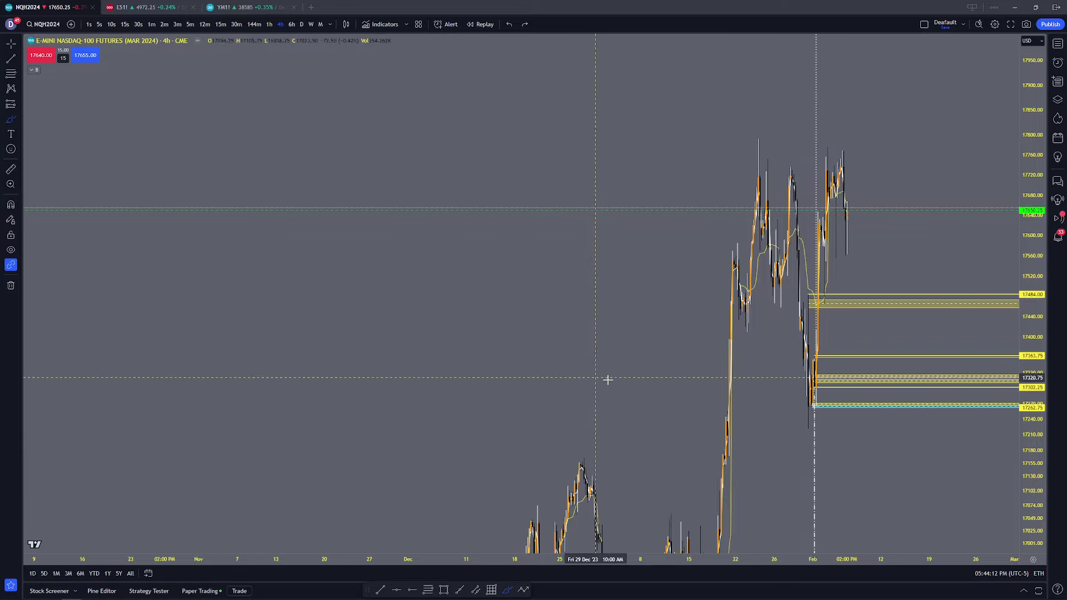
Step: Circle the February 1 low and the January 17 low with the brush on the 4-hour chart
left_click_drag(1031, 267, 1032, 489)
scroll(934, 422, "up", 7)
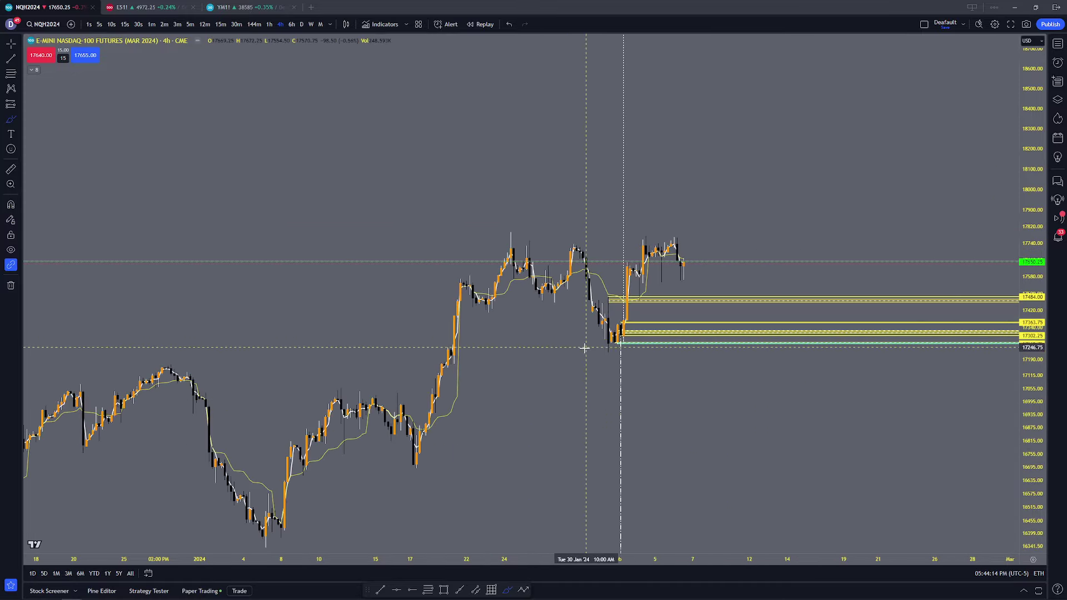
left_click_drag(633, 332, 621, 340)
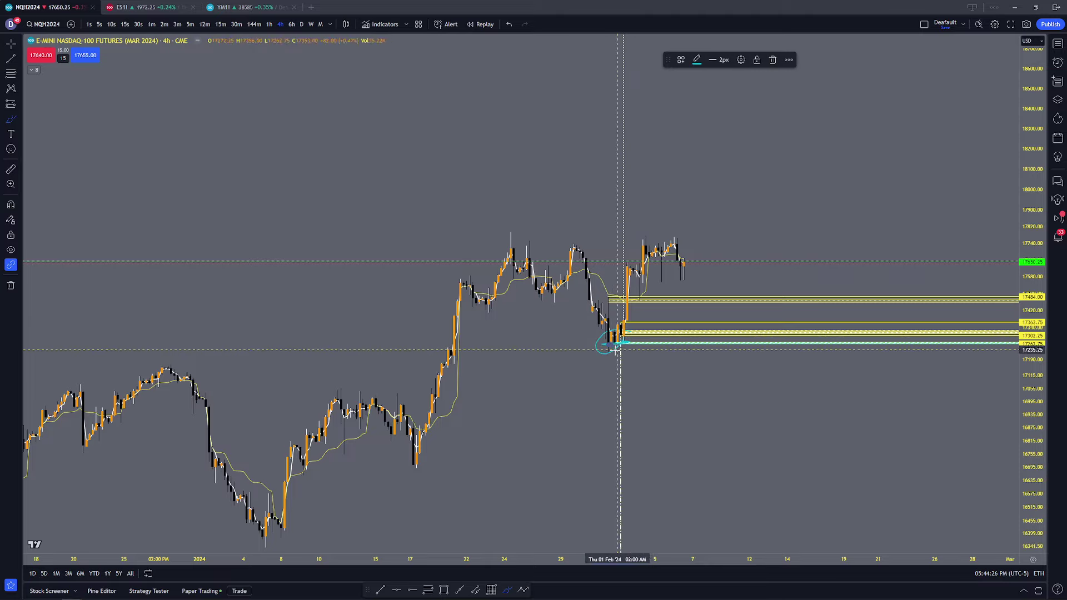
mouse_move(422, 448)
left_mouse_down()
mouse_move(389, 464)
mouse_move(437, 449)
mouse_move(416, 447)
left_mouse_up()
Step: Circle the late December 2023 high with the brush
scroll(416, 448, "down", 3)
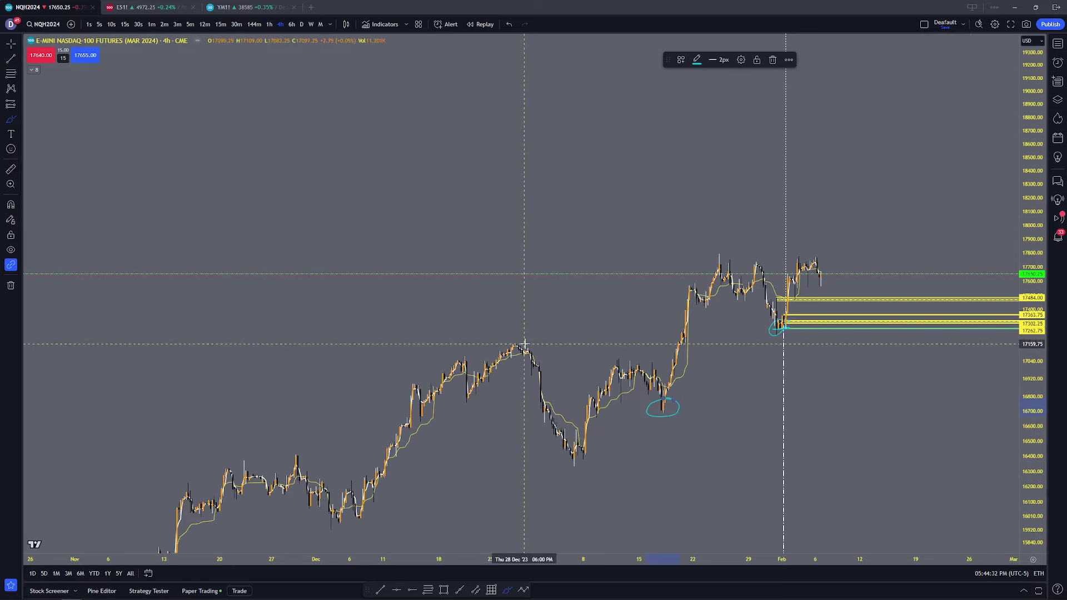
mouse_move(604, 361)
left_mouse_down()
mouse_move(726, 350)
mouse_move(686, 335)
left_mouse_up()
scroll(673, 393, "down", 1)
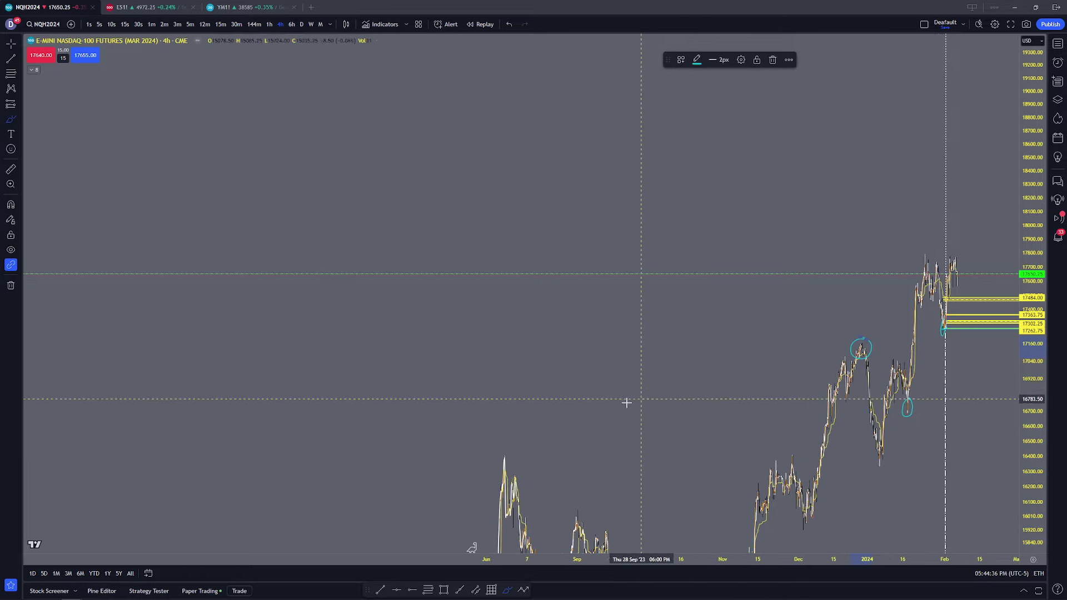
scroll(812, 463, "up", 8)
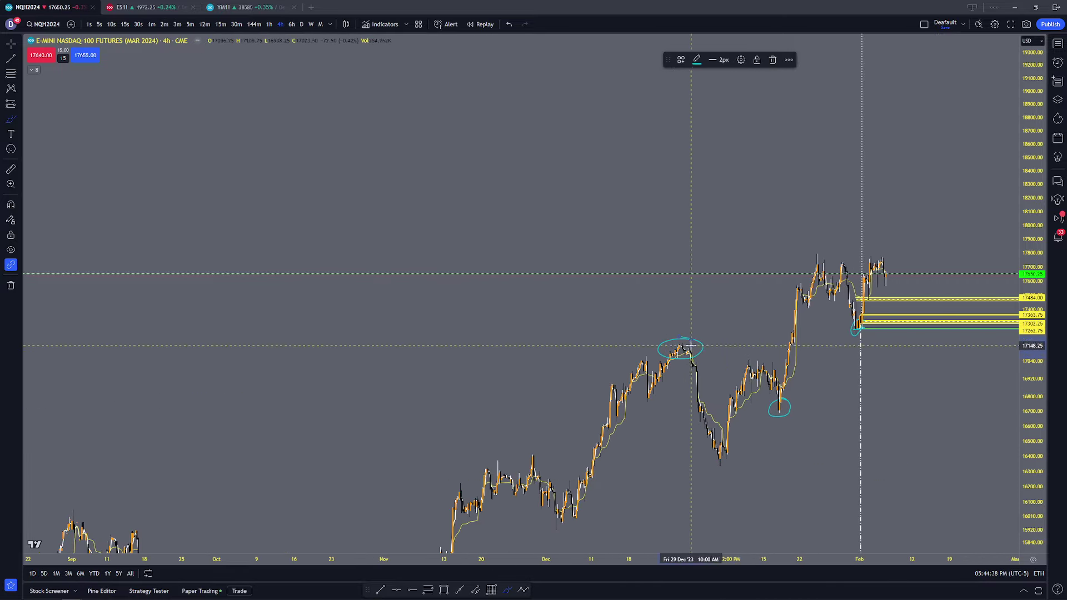
Step: Mark the three December swing lows below the high and trace the early January drop and rebound toward the January 17 low
left_click_drag(626, 410, 648, 395)
left_click_drag(590, 510, 584, 514)
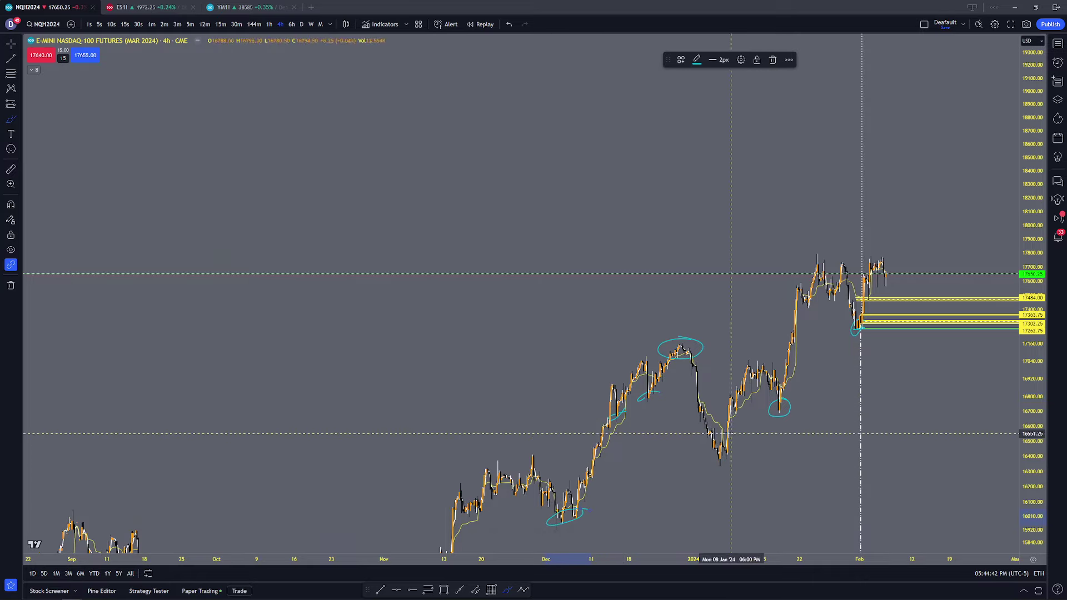
mouse_move(692, 355)
left_mouse_down()
mouse_move(719, 460)
mouse_move(745, 361)
left_mouse_up()
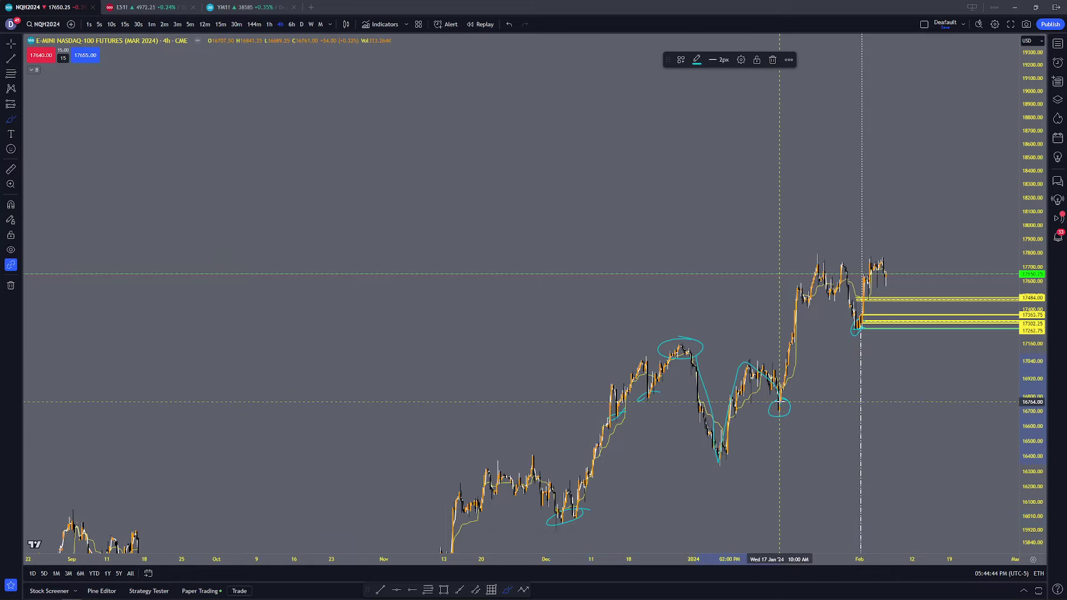
Step: Undo all the brush marks and the price-scale change on the 4-hour chart
key("ctrl+z")
key("ctrl+z")
key("ctrl+z")
key("ctrl+z")
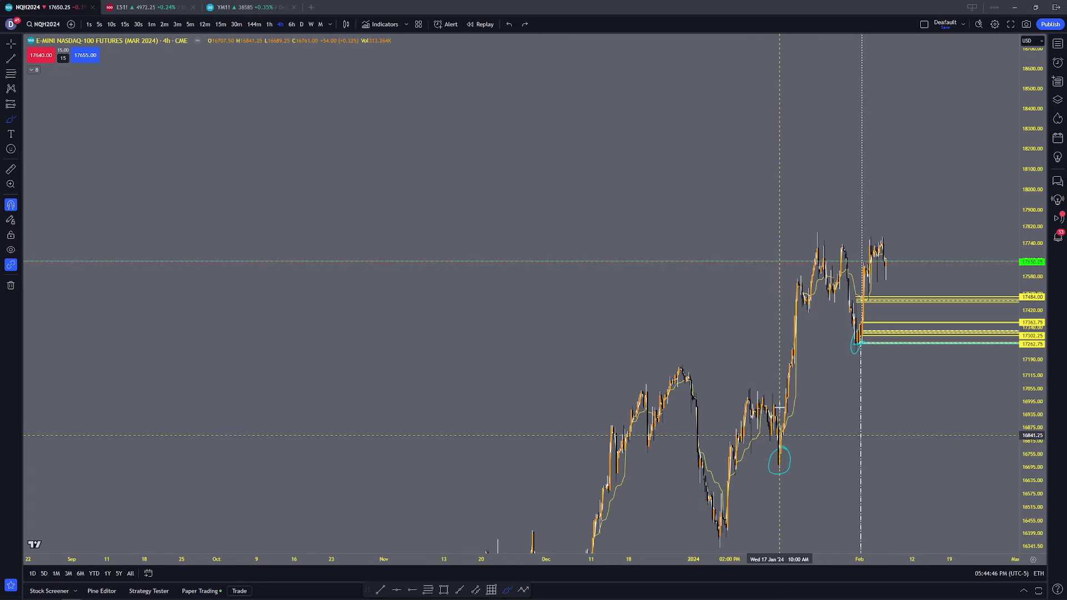
key("ctrl+z")
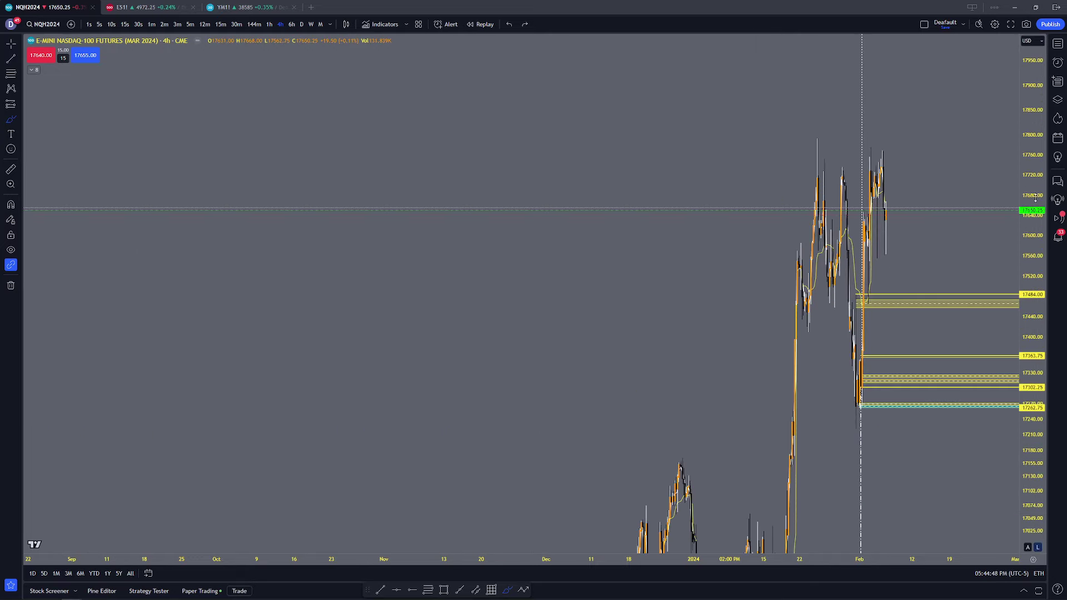
Step: Leave the brush and examine the full NQH2024 4-hour price history back to June
left_click_drag(1029, 180, 1027, 472)
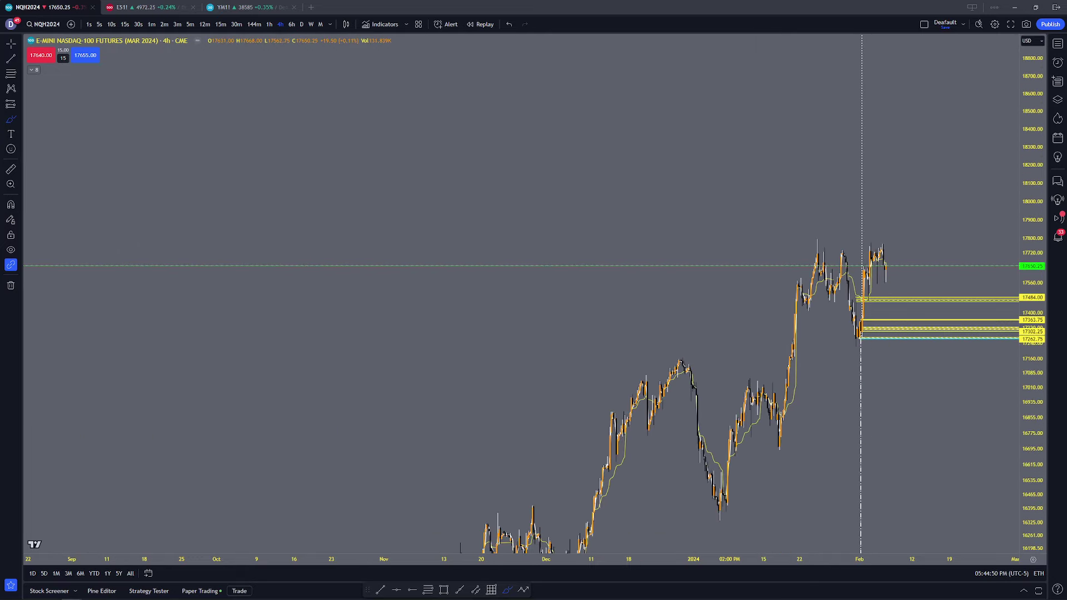
scroll(881, 434, "down", 5)
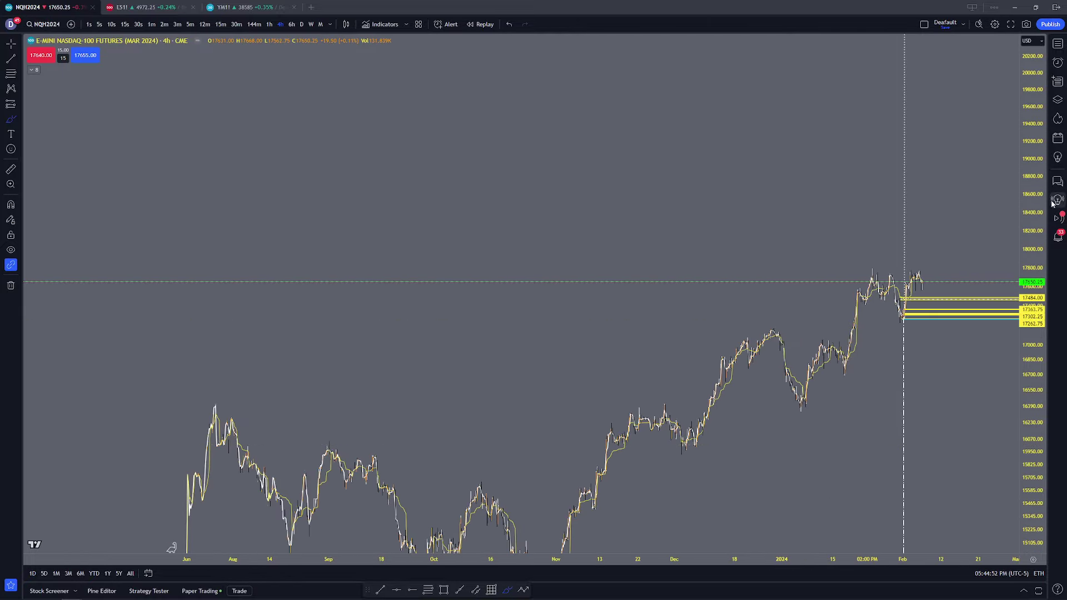
key("Escape")
left_click_drag(727, 459, 725, 341)
scroll(686, 438, "down", 3)
left_click_drag(686, 438, 687, 367)
left_click_drag(1029, 228, 1023, 403)
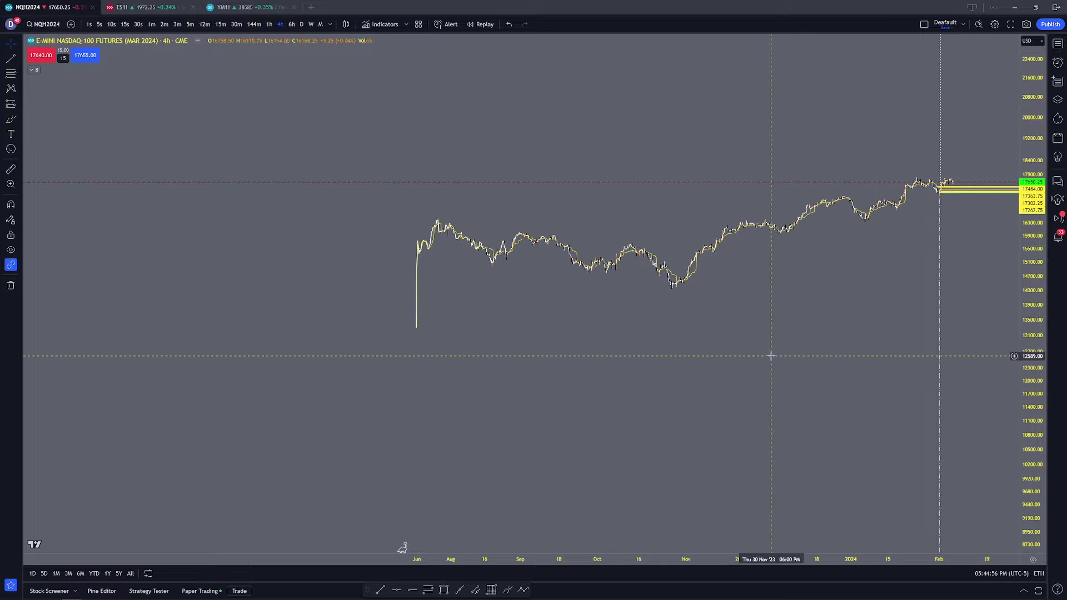
scroll(775, 351, "up", 3)
scroll(794, 338, "down", 3)
scroll(794, 338, "down", 3)
left_click_drag(877, 309, 795, 369)
scroll(622, 367, "up", 3)
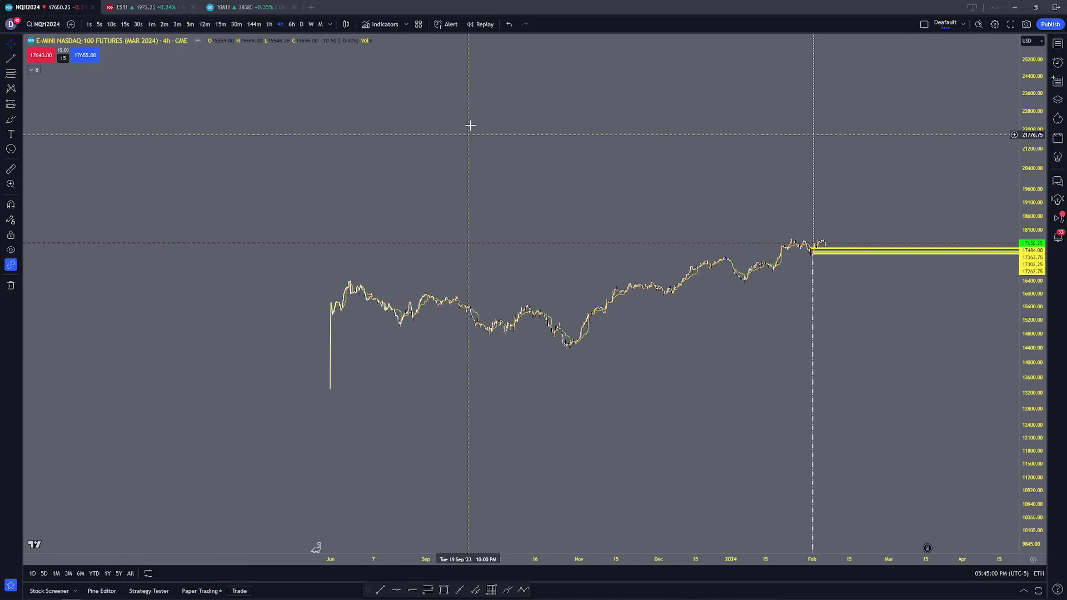
Step: Switch the chart to the continuous Nasdaq contract NQ1! from the watchlist
left_click(37, 26)
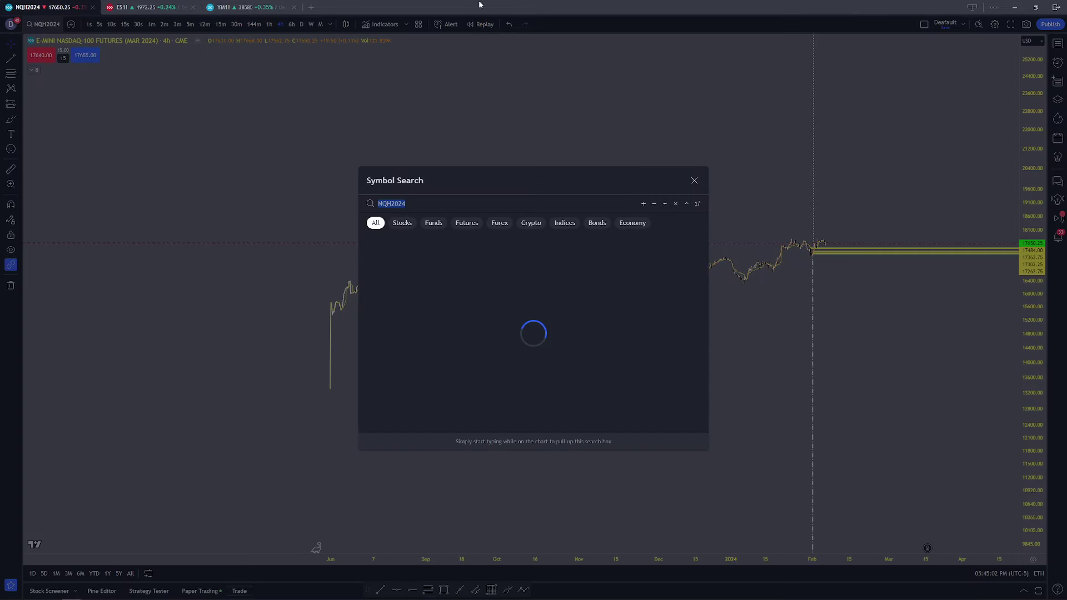
left_click(1057, 37)
left_click(1057, 43)
left_click(986, 101)
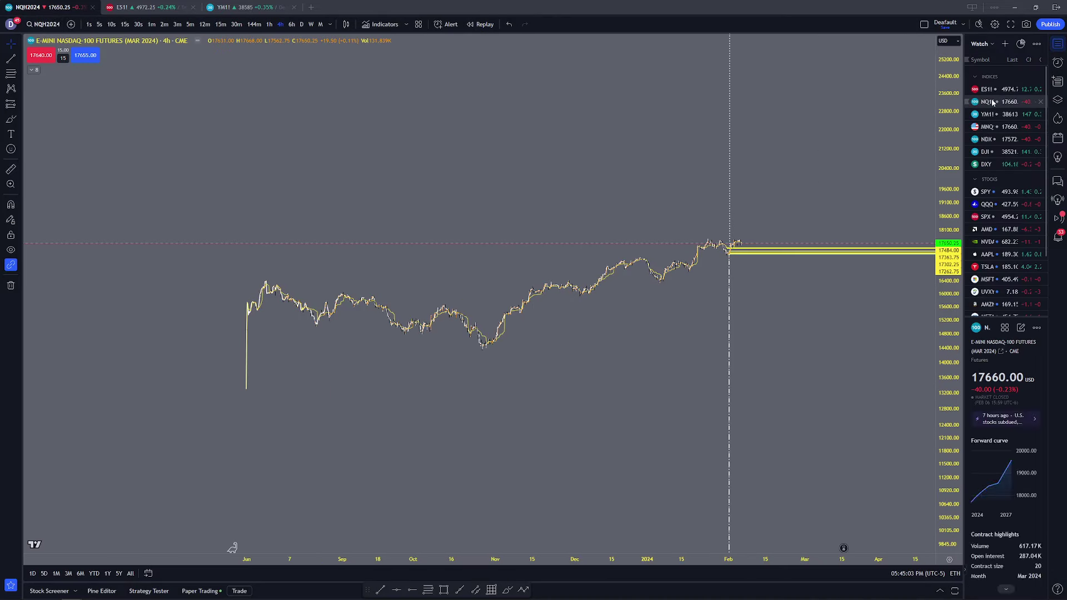
left_click(1058, 43)
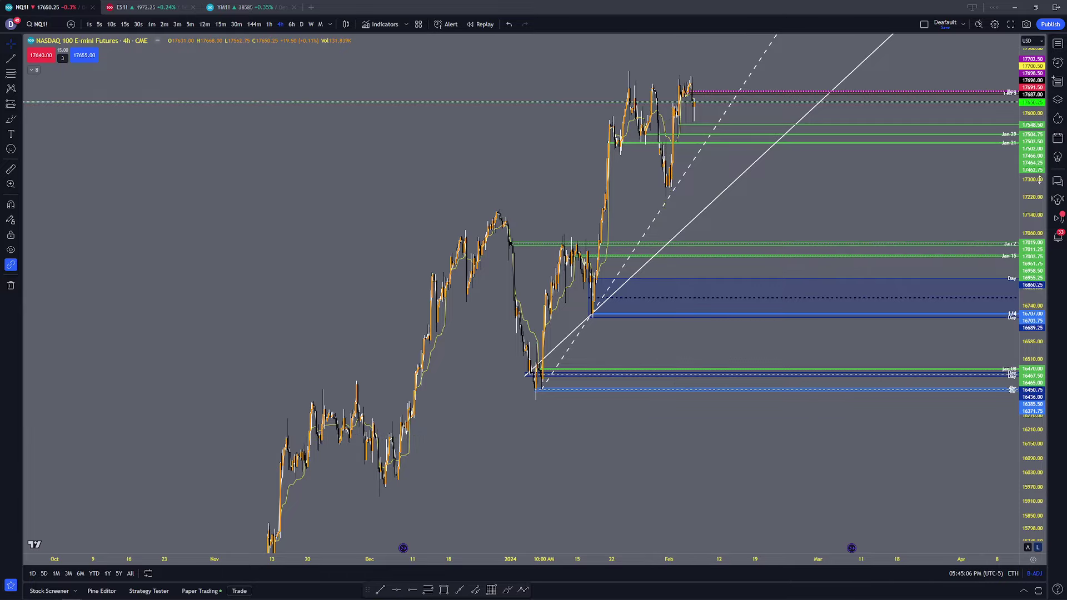
Step: Plot a path through the swing highs and lows from the October 2023 low to the January 2024 high on the 4-hour chart
scroll(588, 431, "up", 4)
scroll(776, 357, "down", 8)
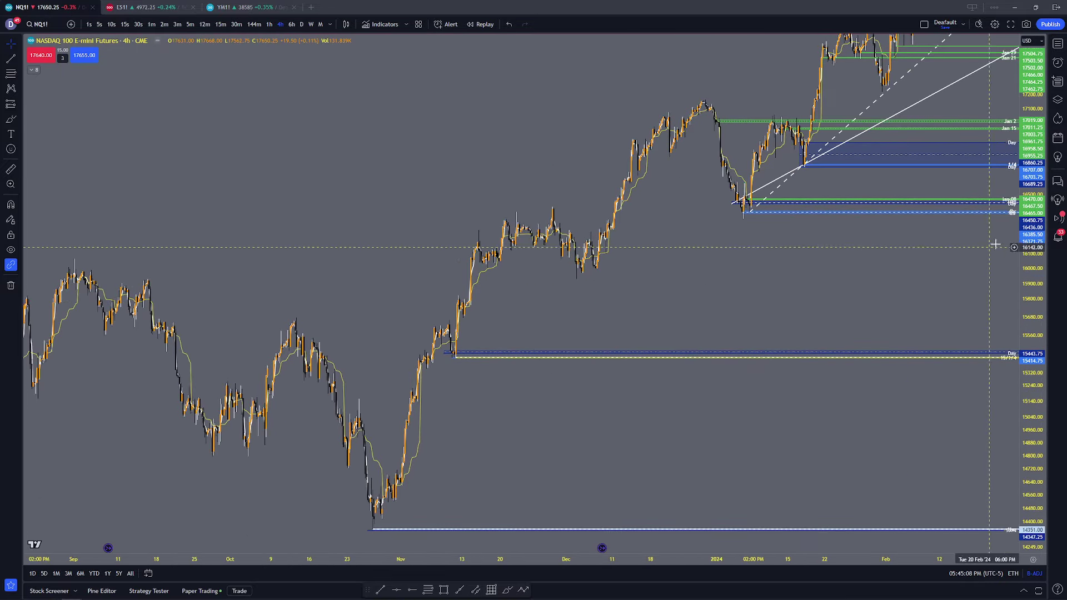
scroll(775, 408, "down", 10)
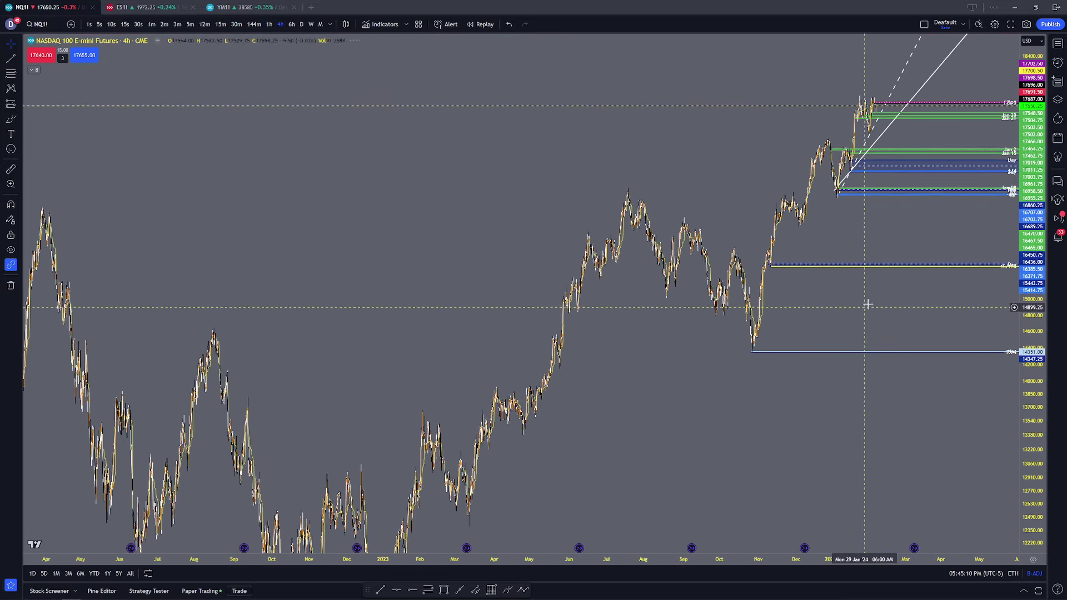
left_click_drag(744, 362, 752, 402)
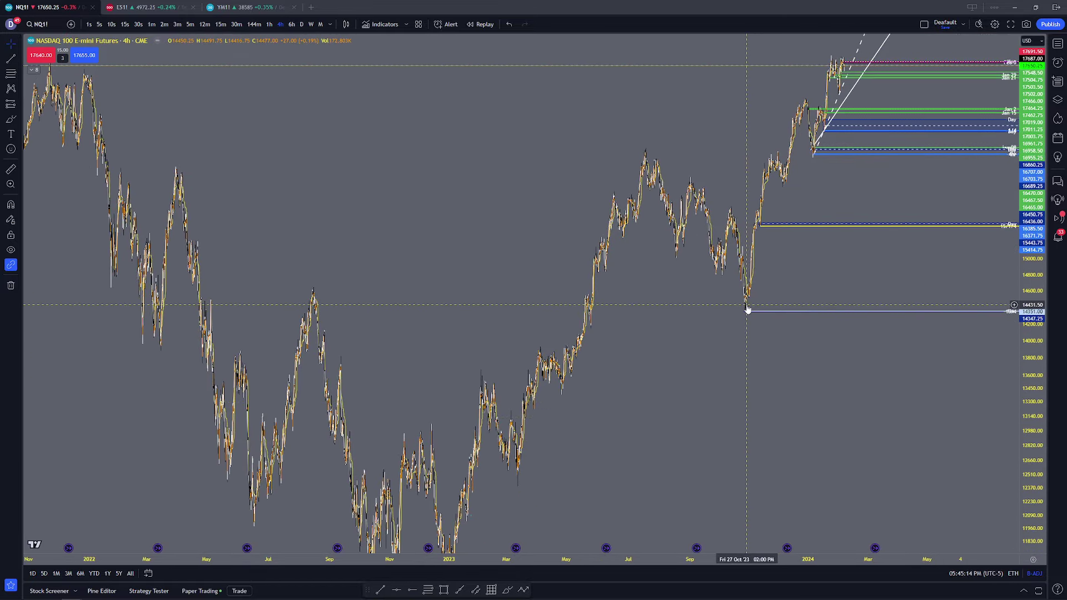
left_click_drag(831, 281, 683, 386)
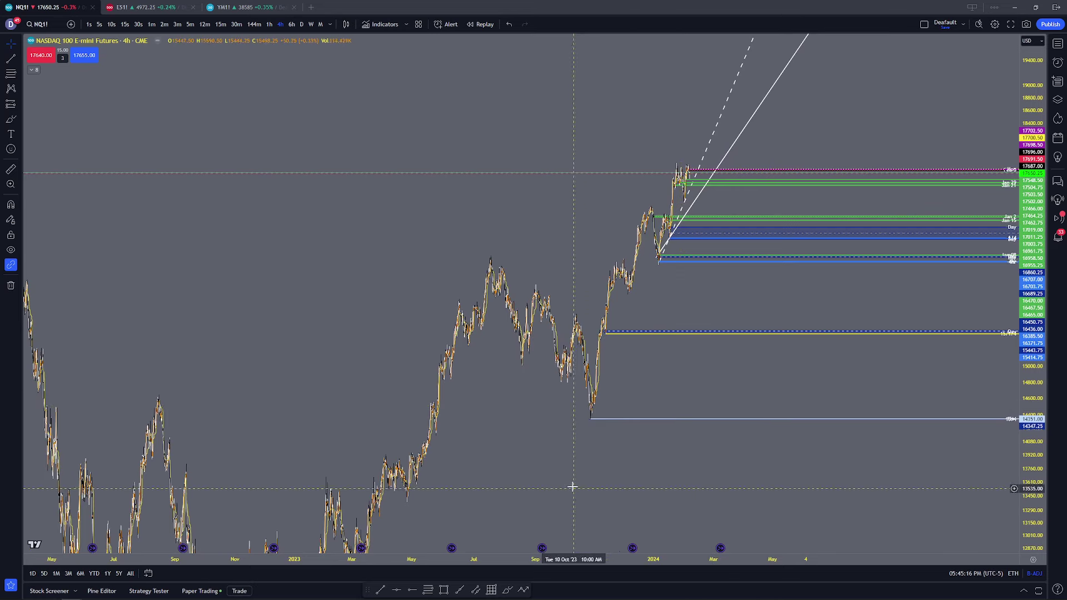
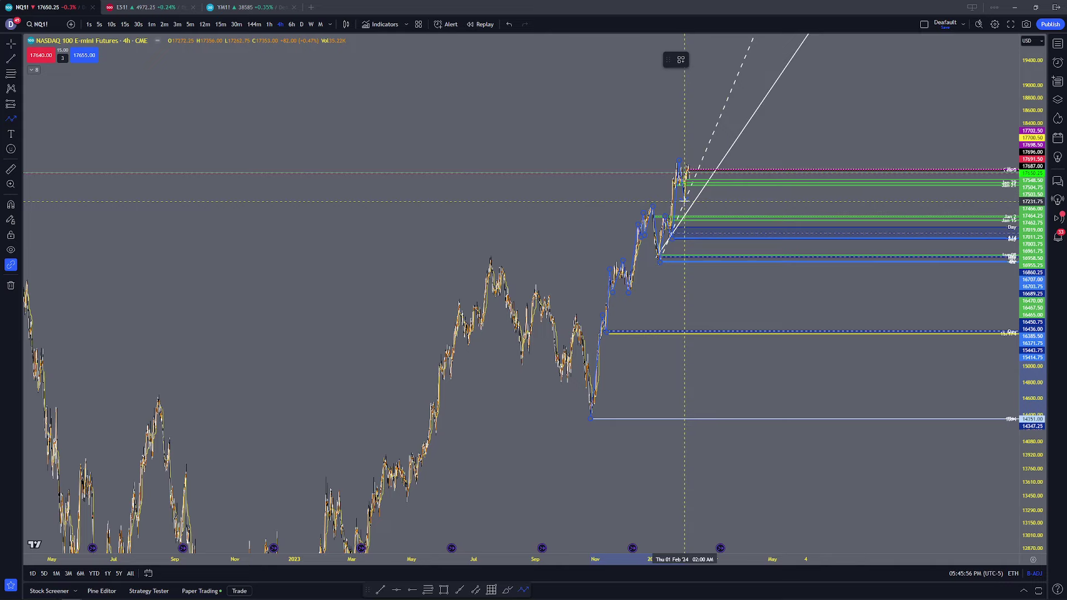
left_click_drag(682, 201, 156, 198)
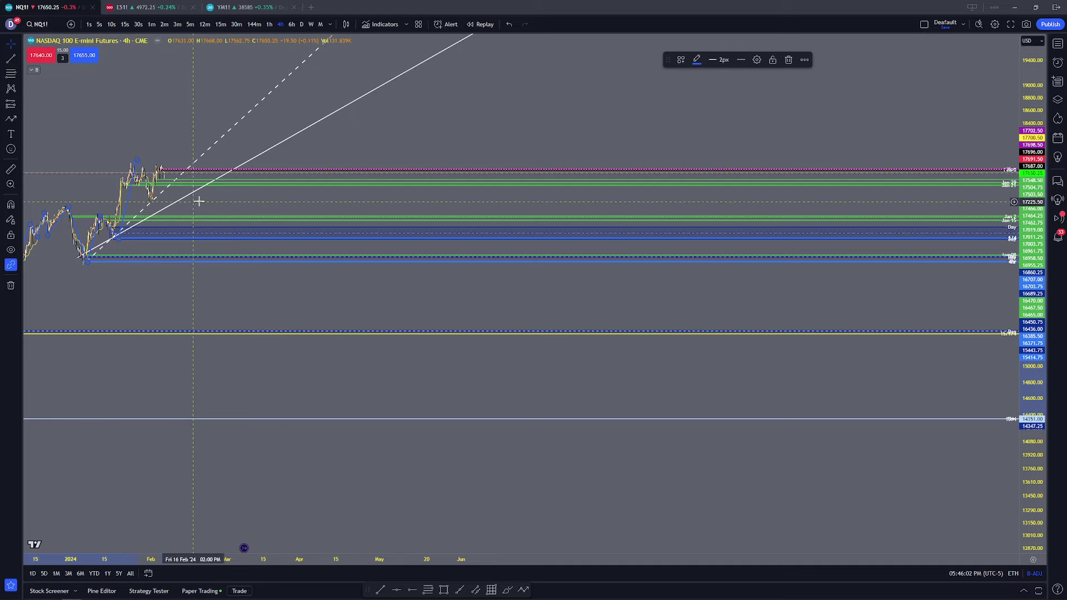
Step: Review the plotted swing path against the support levels and trendlines, and delete the path from the 4-hour chart
left_click_drag(355, 186, 784, 239)
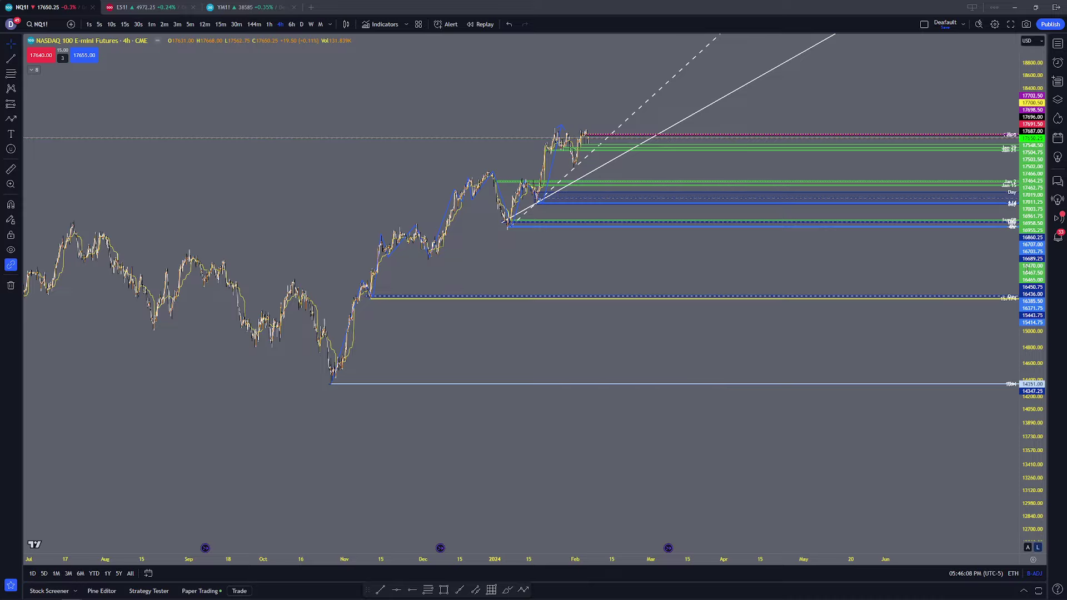
left_click_drag(677, 183, 686, 293)
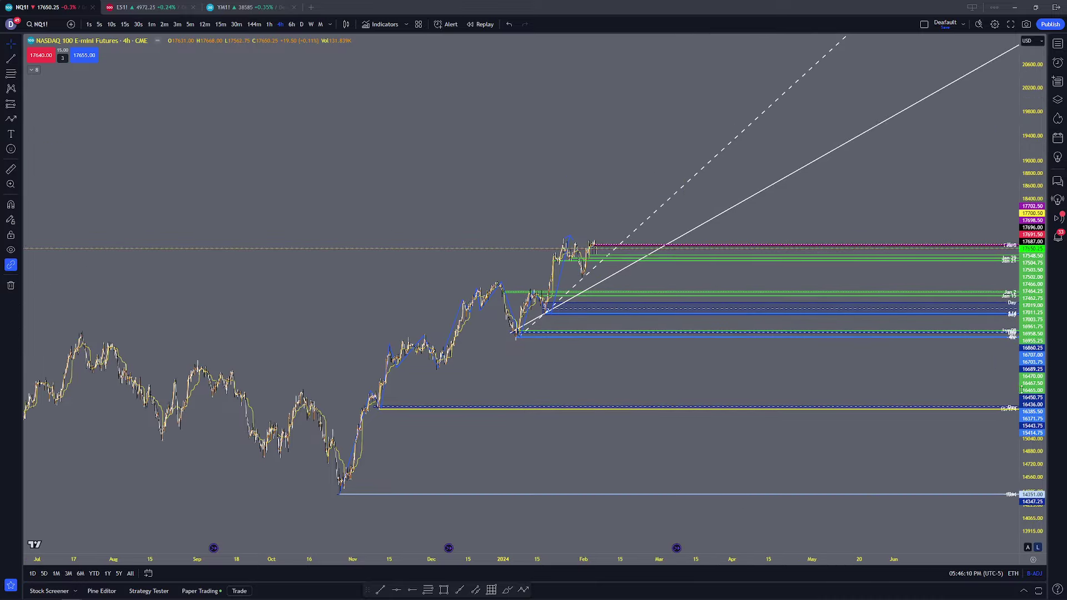
left_click_drag(1032, 437, 1032, 111)
scroll(400, 234, "up", 5)
left_click_drag(227, 290, 497, 336)
scroll(493, 335, "up", 5)
left_click_drag(438, 279, 695, 252)
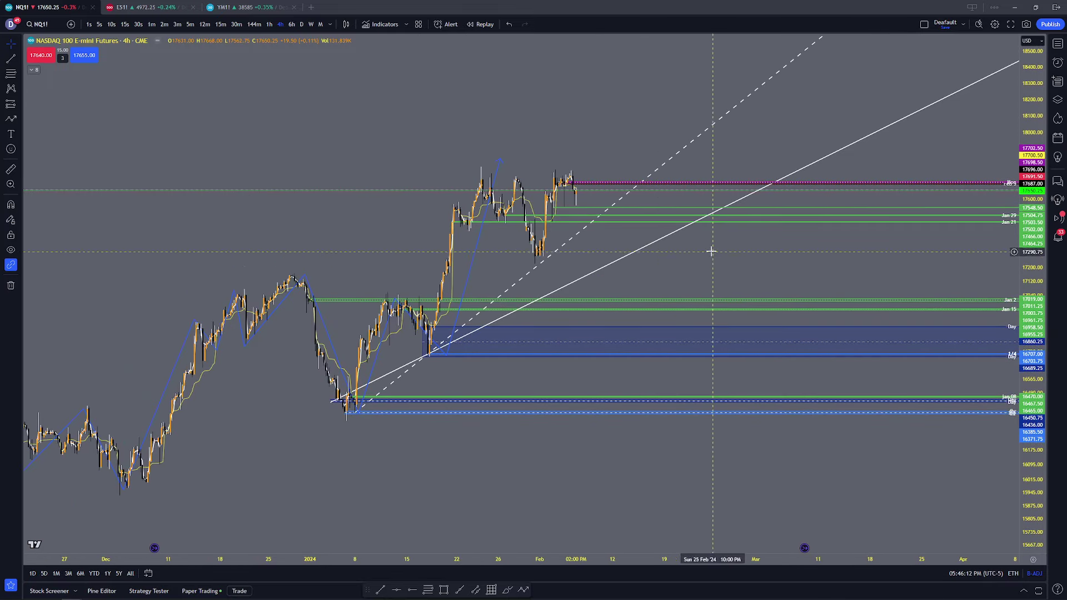
left_click(474, 252)
key("Delete")
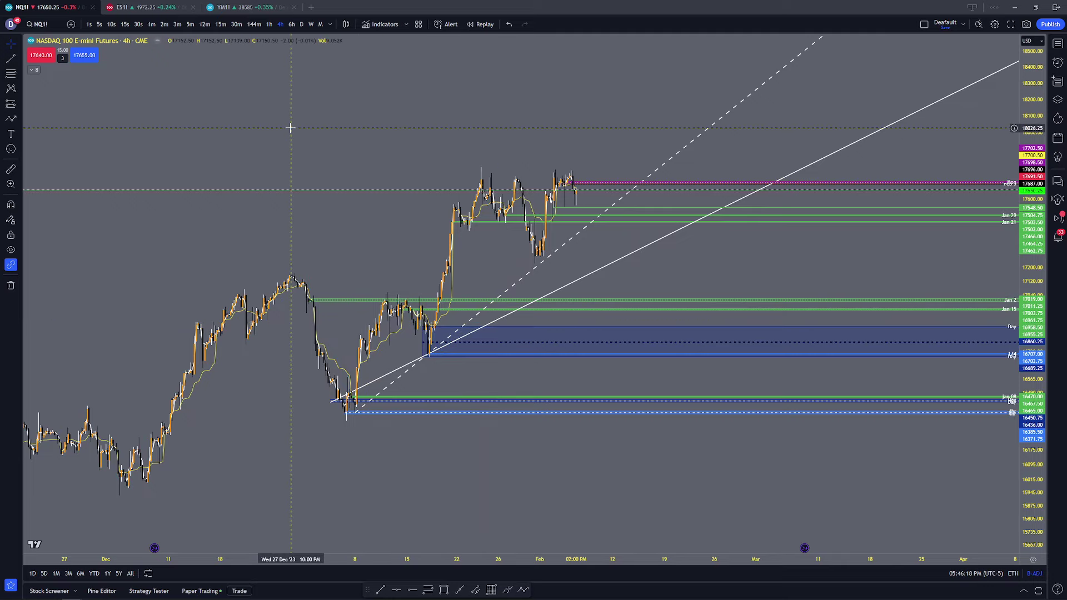
Step: Switch the NQ1! chart to the 15-minute interval and examine the early February price action around the marked levels
left_click(220, 24)
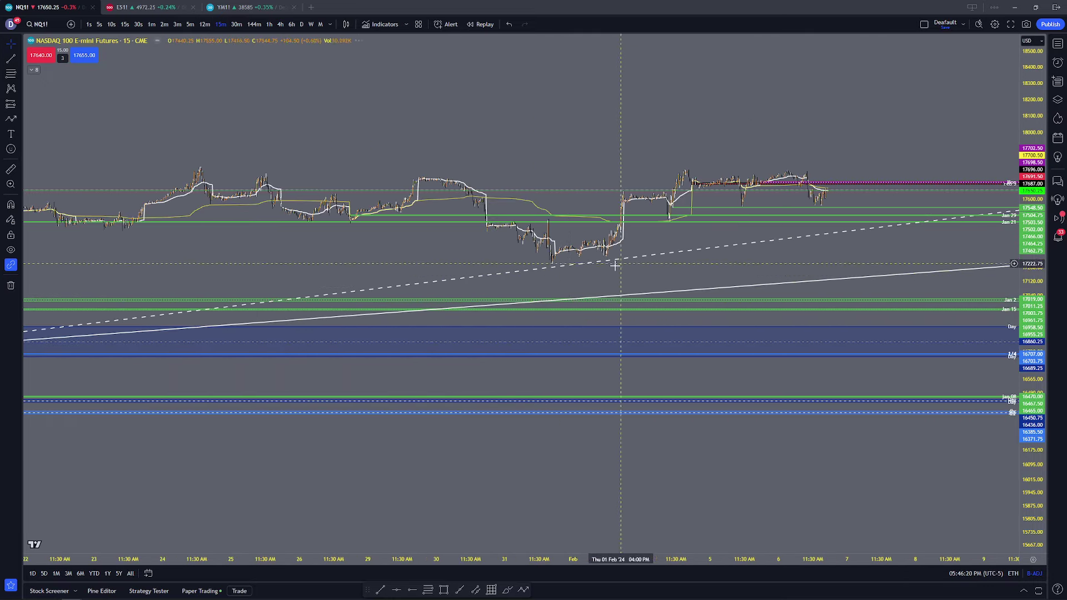
scroll(577, 268, "down", 5)
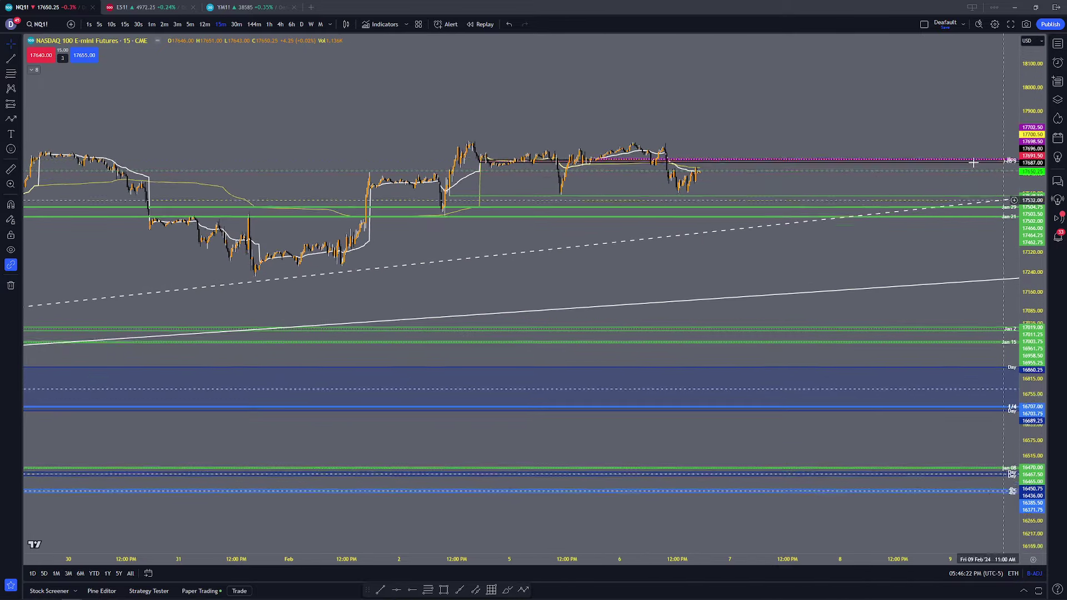
scroll(610, 157, "up", 5)
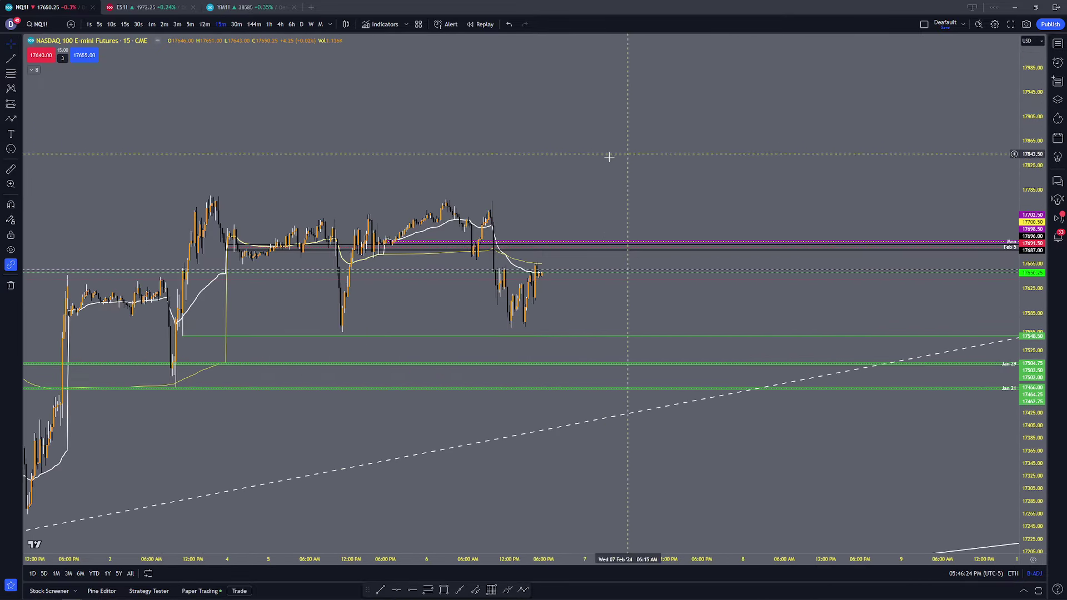
left_click_drag(228, 290, 425, 288)
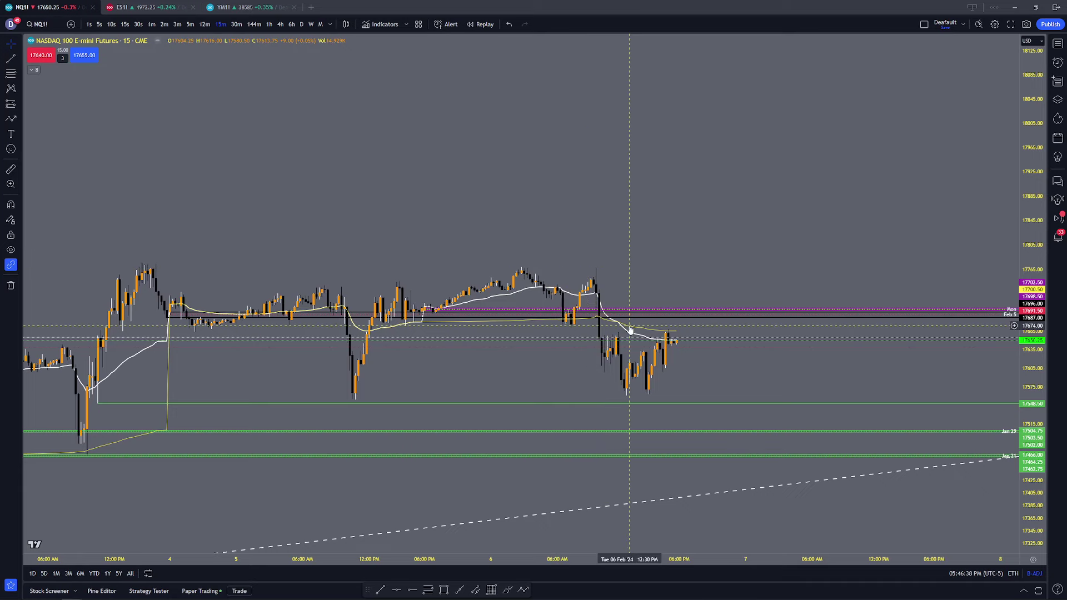
scroll(678, 311, "down", 2)
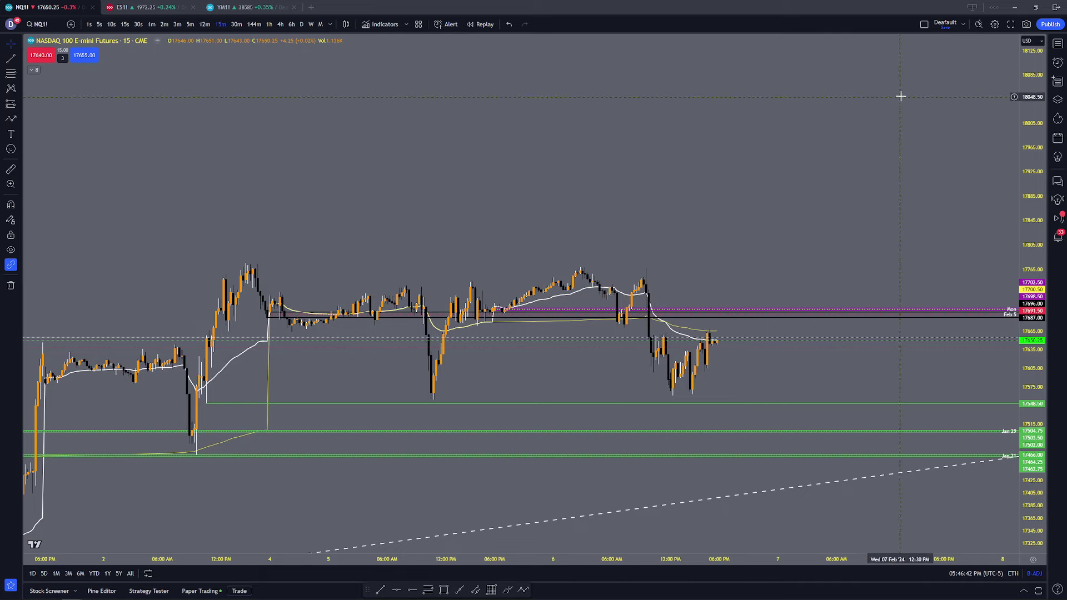
scroll(691, 269, "down", 2)
scroll(719, 199, "up", 1)
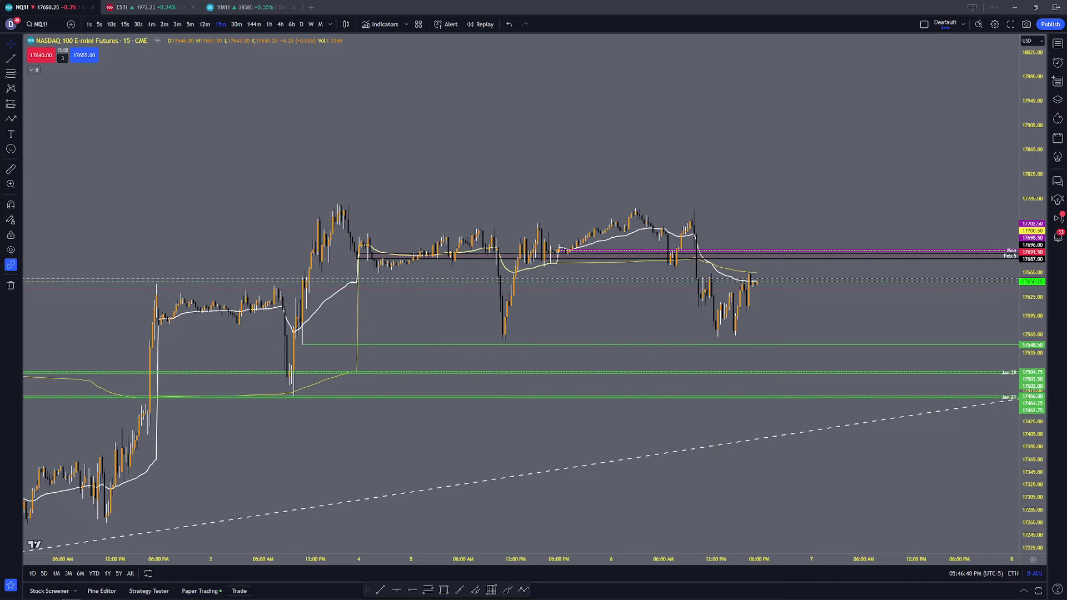
Step: Switch to the ES1! chart tab and show it in a single-chart layout
key("ctrl+Tab")
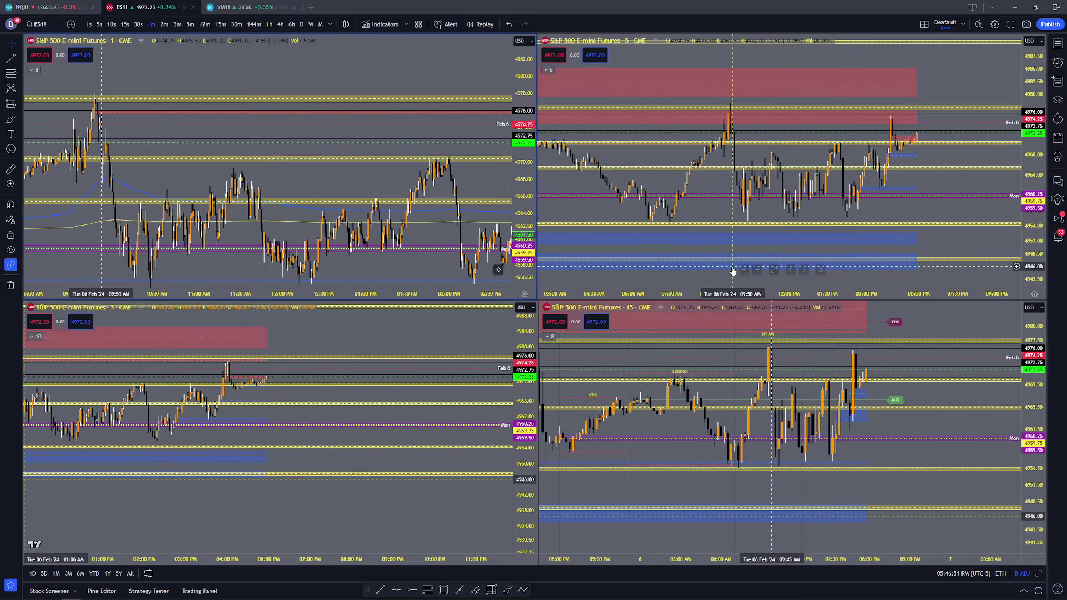
left_click(925, 24)
left_click(937, 44)
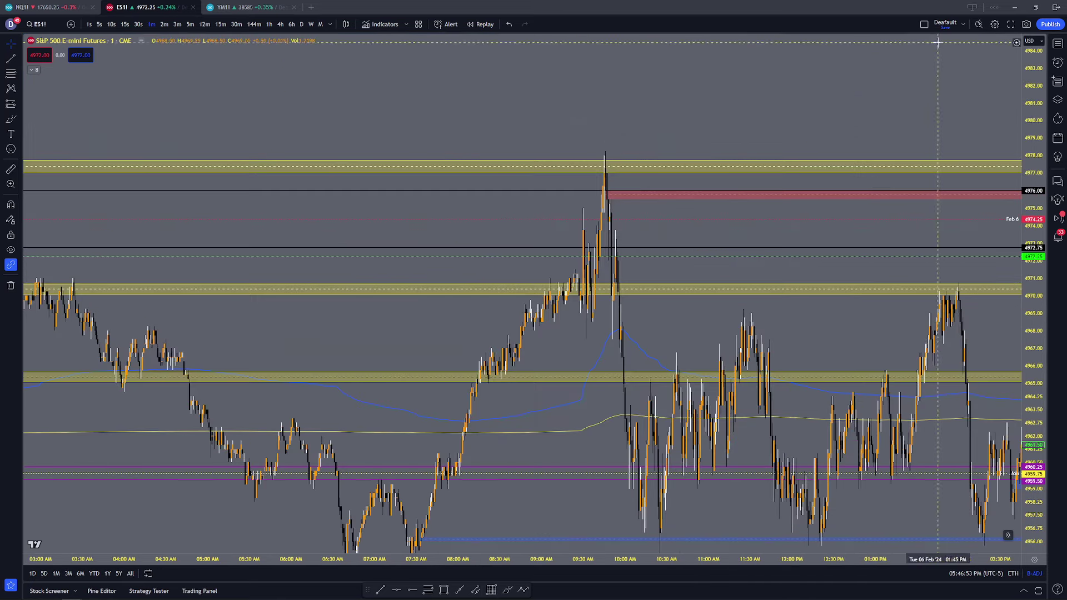
scroll(519, 239, "up", 3)
left_click_drag(273, 243, 436, 225)
scroll(435, 225, "down", 4)
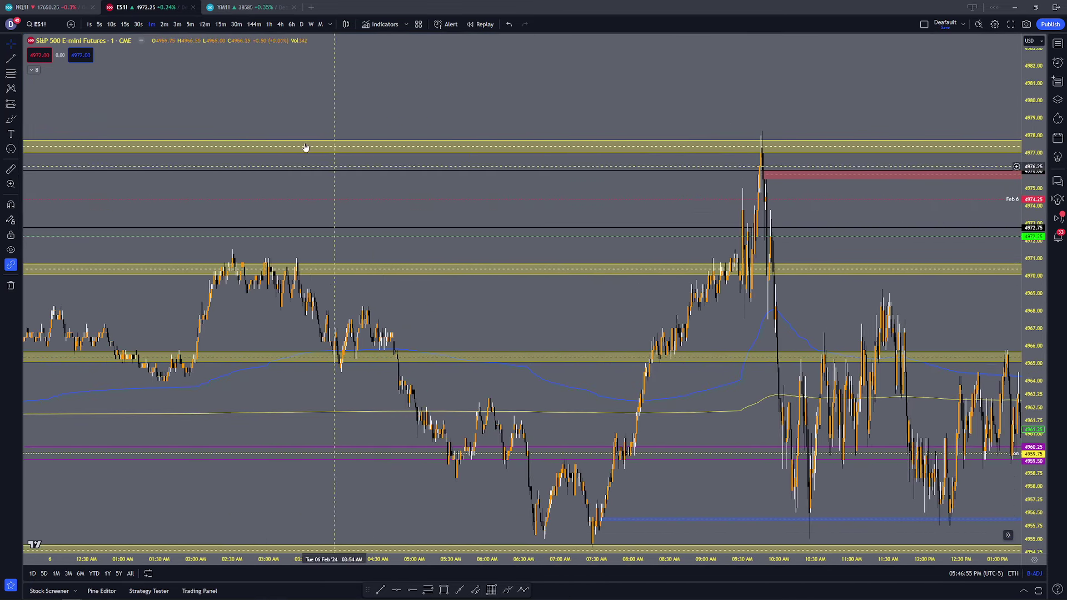
Step: Set the ES1! chart to the 15-minute interval and examine the February 4–6 price action against the marked zones
left_click(220, 25)
scroll(905, 283, "up", 5)
left_click_drag(905, 283, 111, 277)
scroll(471, 239, "up", 5)
left_click_drag(350, 220, 405, 251)
scroll(388, 248, "up", 2)
left_click_drag(287, 236, 408, 252)
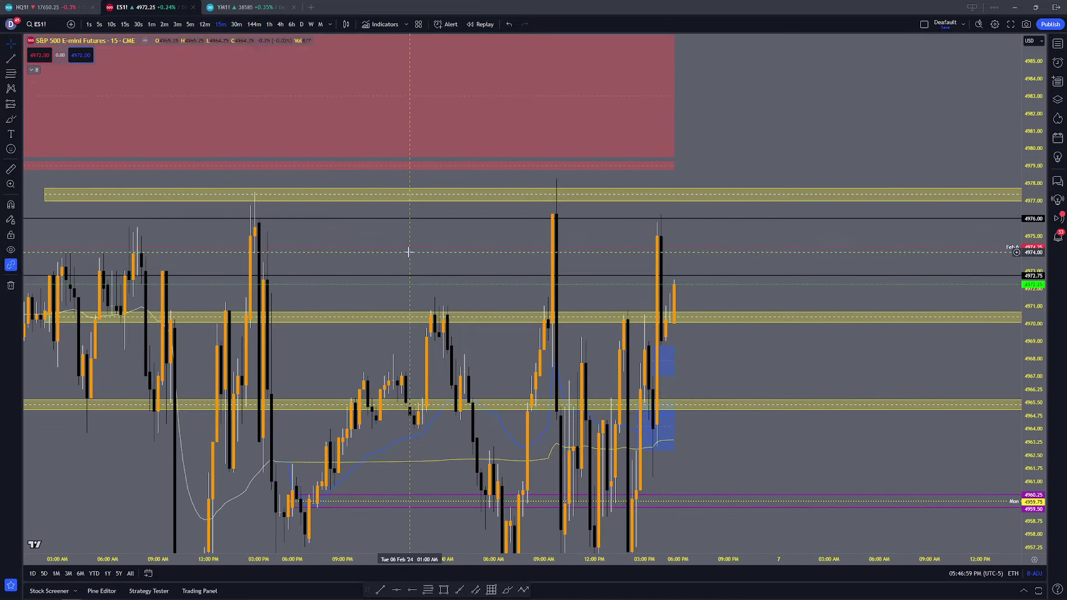
scroll(445, 297, "down", 3)
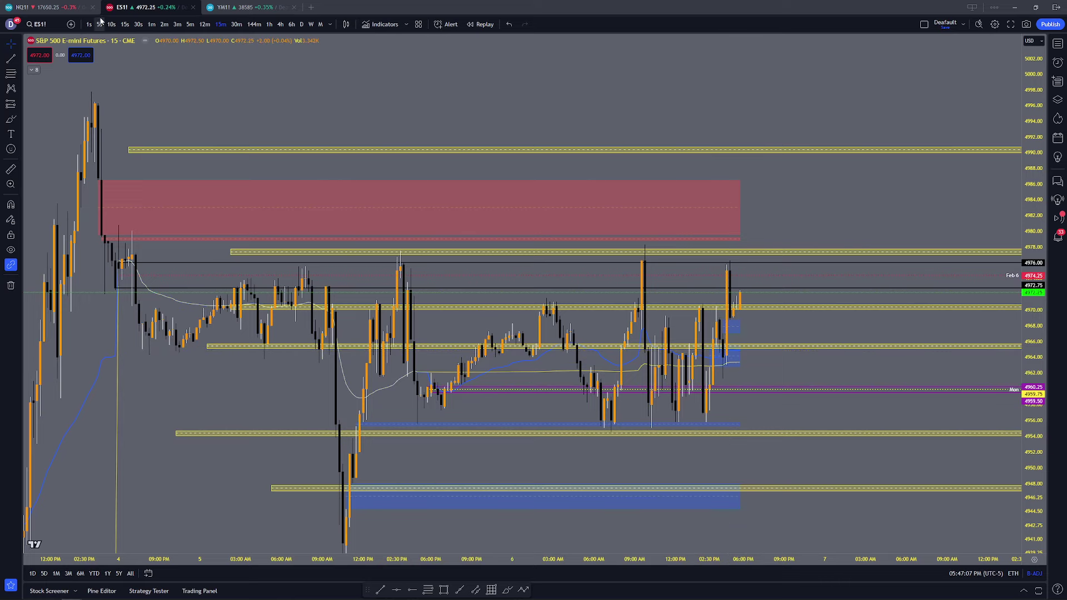
Step: Restore the four-chart grid layout for ES1! and set its first chart to the 1-minute interval
left_click(924, 25)
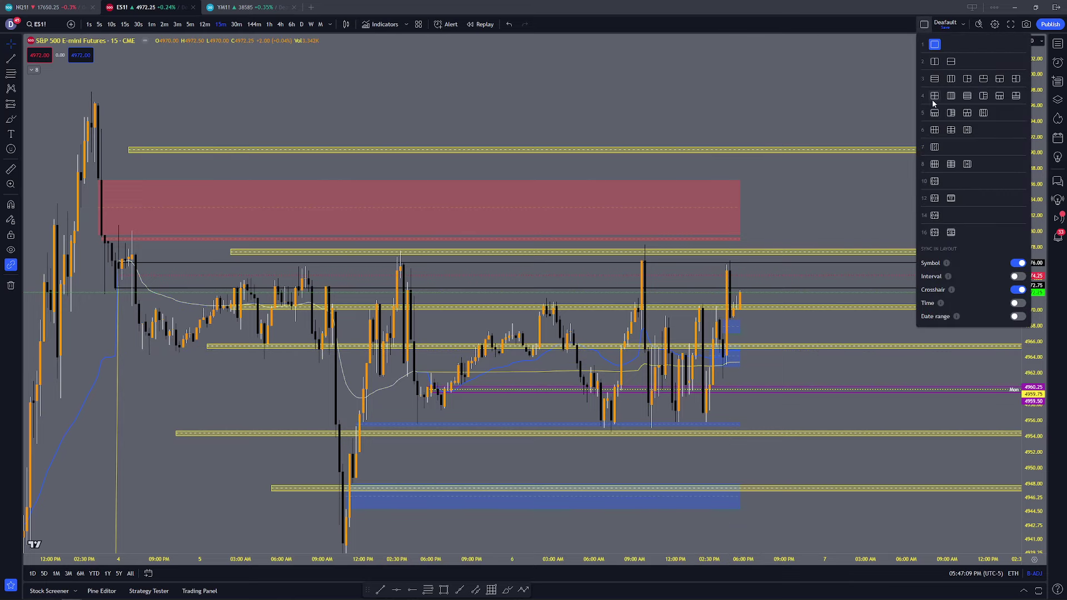
left_click(934, 97)
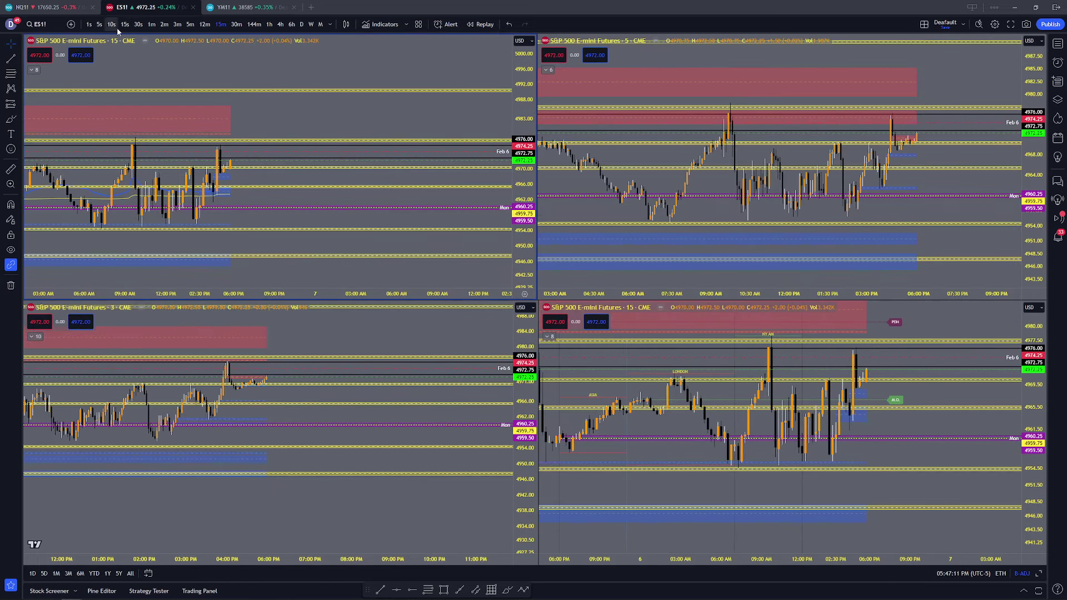
left_click(151, 24)
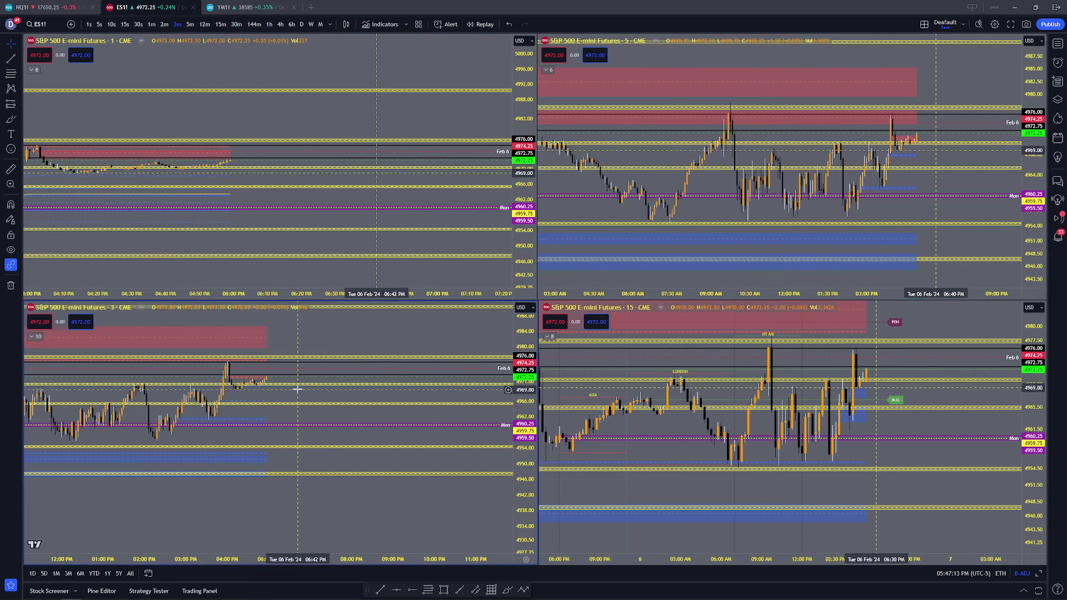
left_click(607, 390)
Step: Return to the NQ1! chart tab and load QQQ from the watchlist, closing the watchlist again
left_click(72, 6)
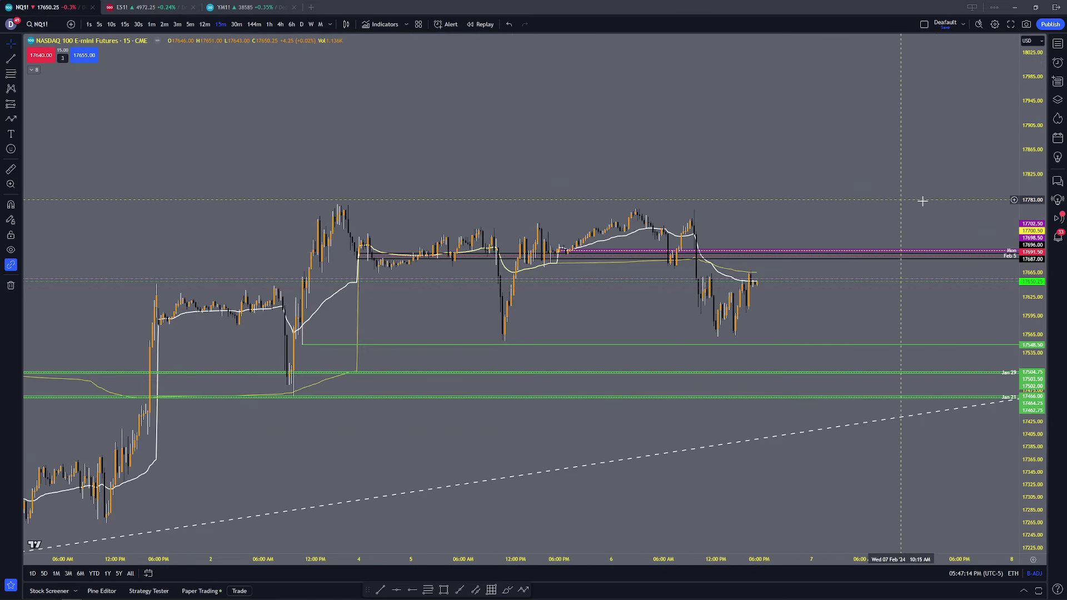
left_click(1057, 43)
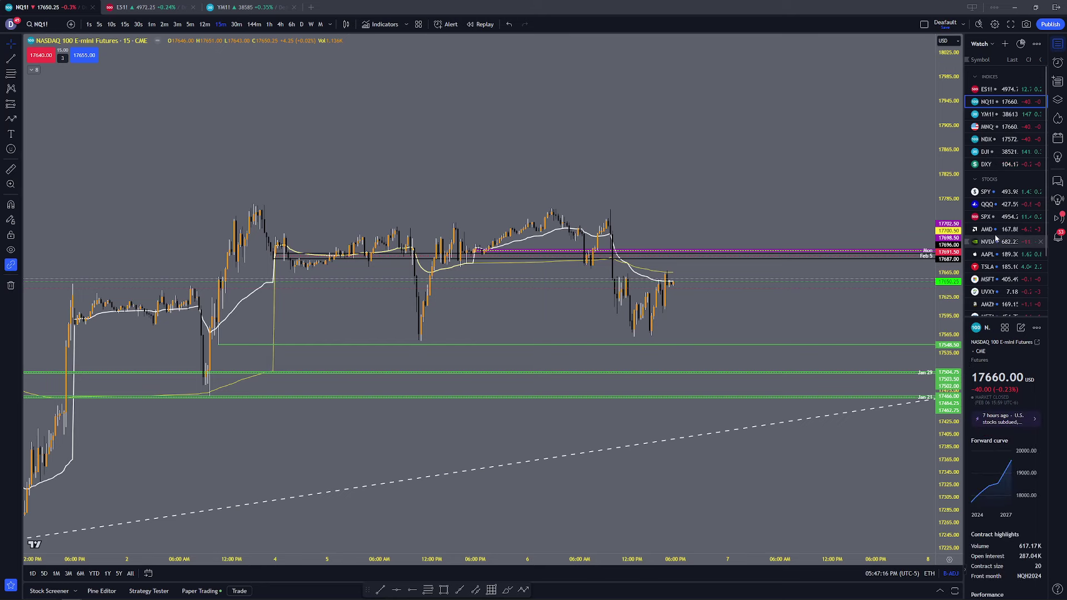
left_click(987, 204)
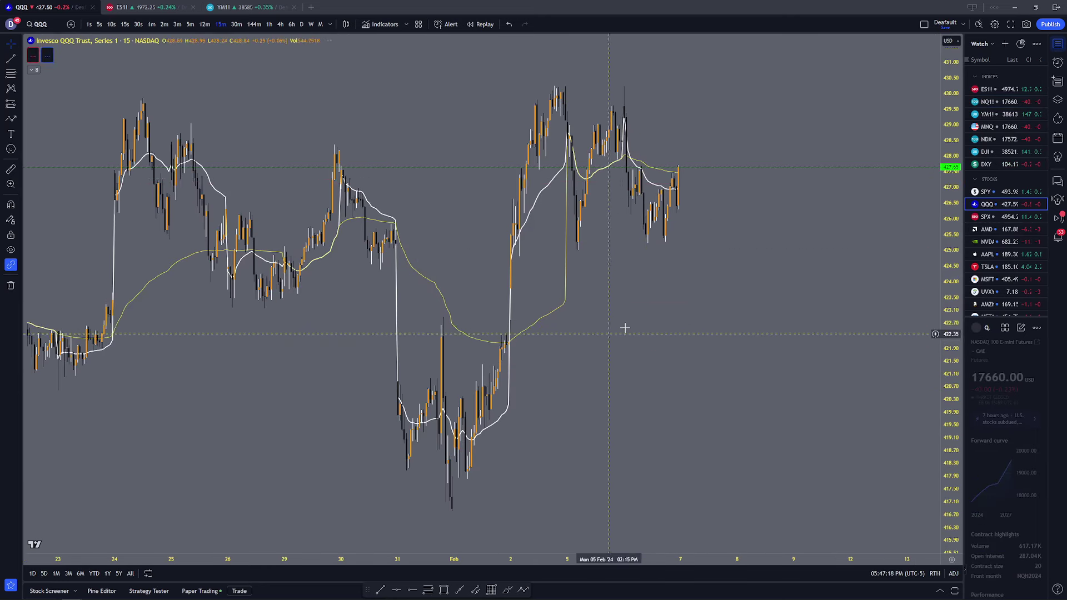
left_click(1060, 43)
left_click(786, 140)
left_click(807, 61)
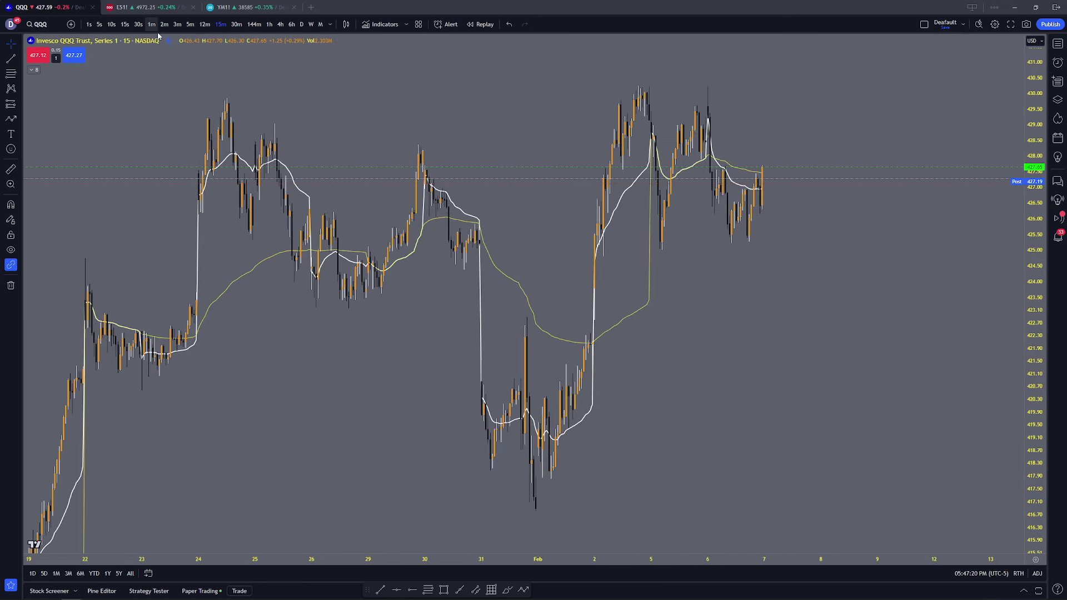
Step: Set the QQQ chart to the 5-minute interval with extended trading hours
left_click(190, 24)
left_click(1018, 573)
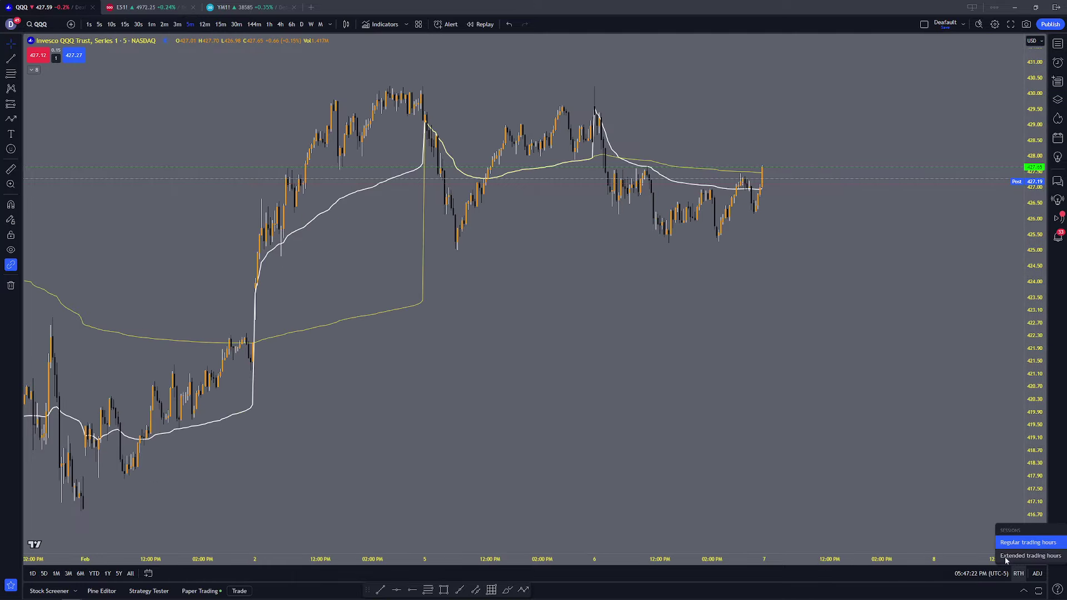
left_click(1020, 557)
Step: Examine the QQQ premarket, regular and after-hours sessions from February 6 back to February 1
left_click_drag(674, 240, 707, 371)
scroll(656, 239, "up", 2)
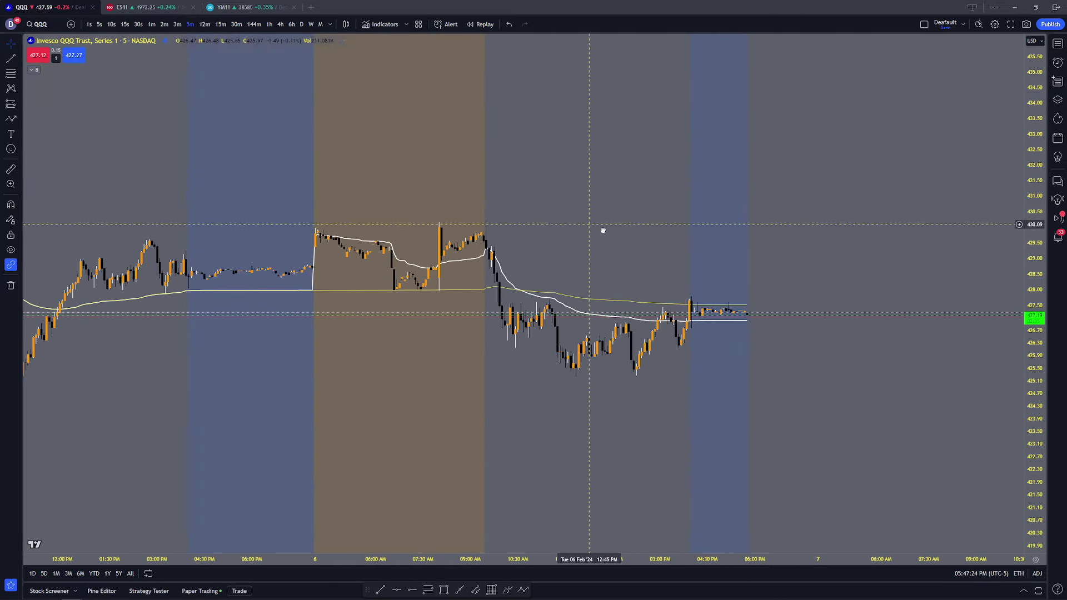
left_click_drag(603, 230, 651, 255)
scroll(558, 307, "down", 2)
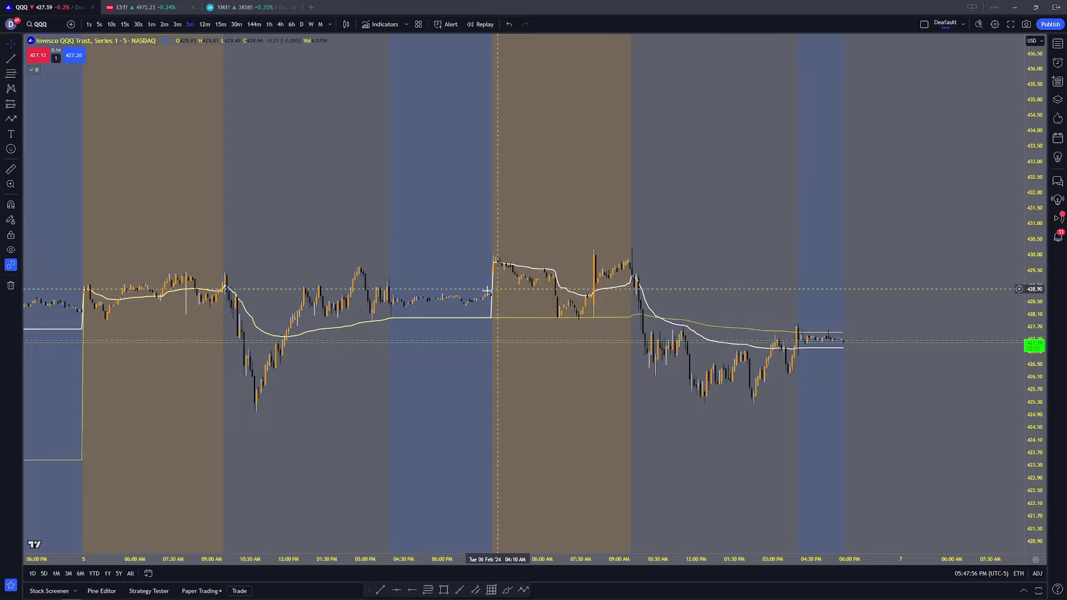
scroll(433, 241, "down", 2)
left_click_drag(435, 241, 588, 229)
scroll(451, 260, "up", 1)
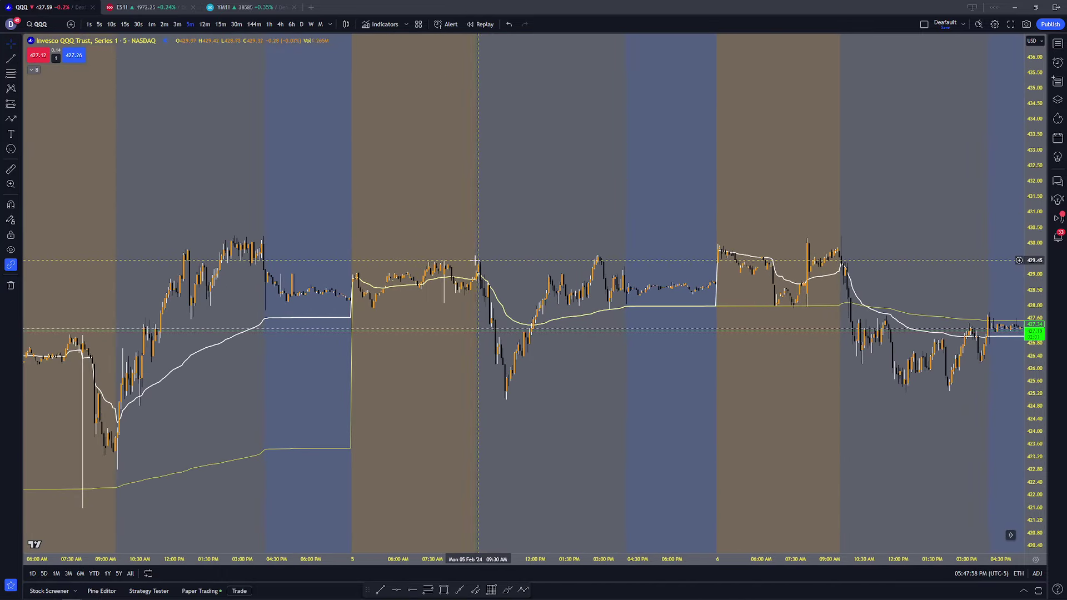
scroll(536, 276, "left", 10)
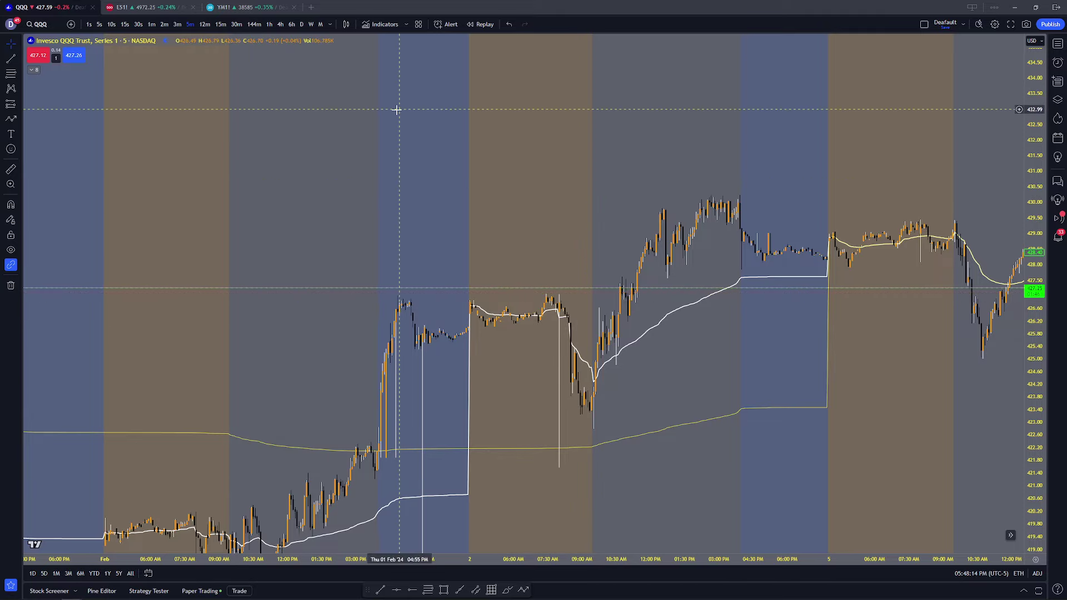
Step: Switch the chart from QQQ back to NQ1! using the watchlist
left_click(1057, 43)
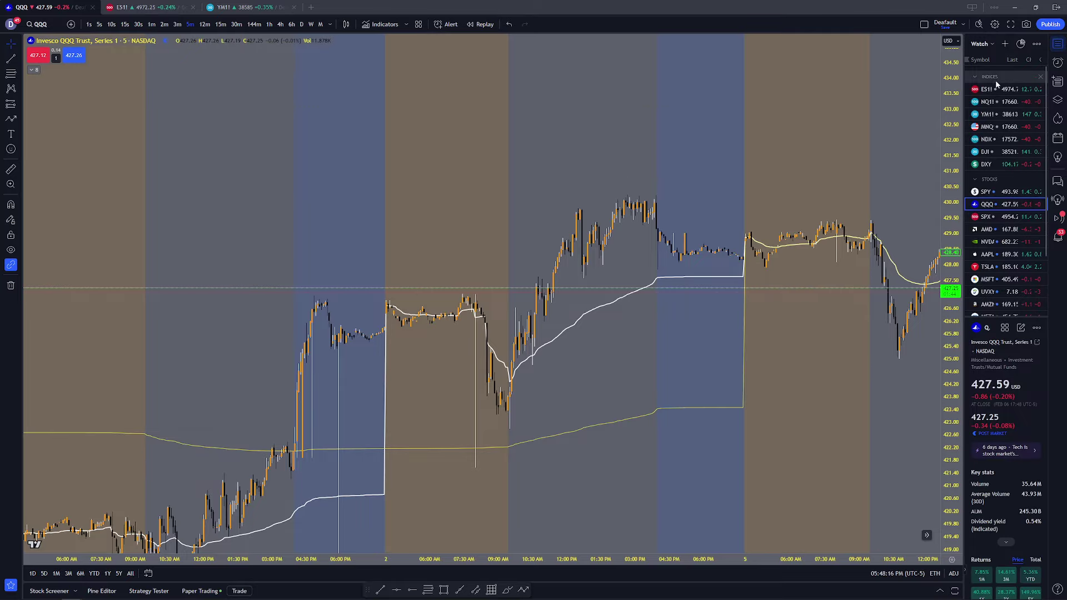
left_click(986, 102)
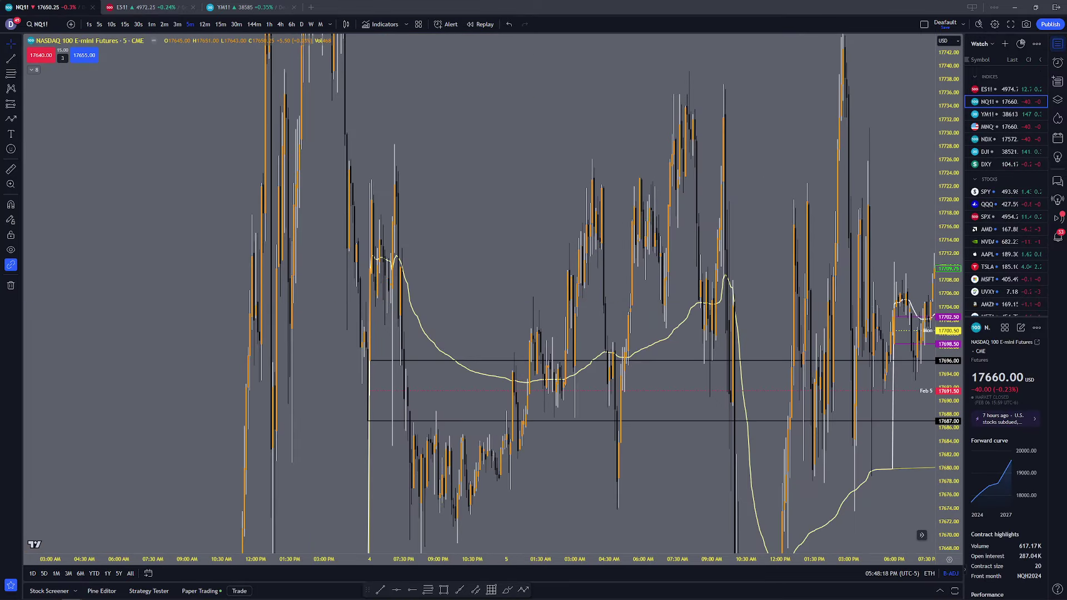
Step: Close the watchlist and inspect the February 6 morning price action on the 5-minute NQ1! chart
left_click(1057, 43)
scroll(704, 317, "up", 6)
left_click_drag(778, 225, 350, 257)
left_click_drag(1014, 176, 361, 226)
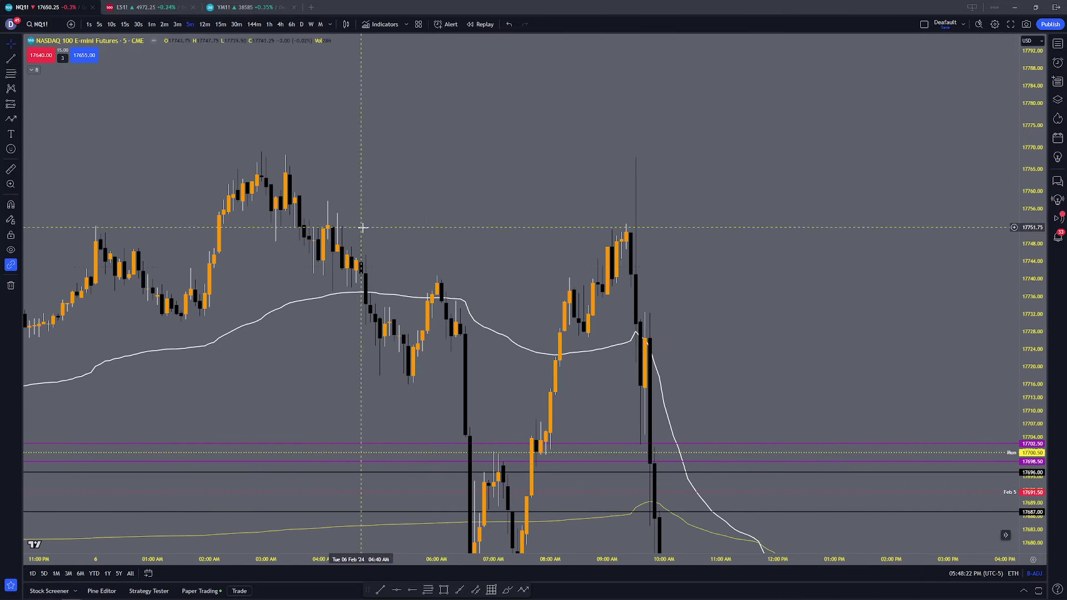
left_click_drag(1020, 230, 989, 357)
Step: Set the NQ1! chart to the 1-minute interval and bring up the February 6 session
left_click(152, 24)
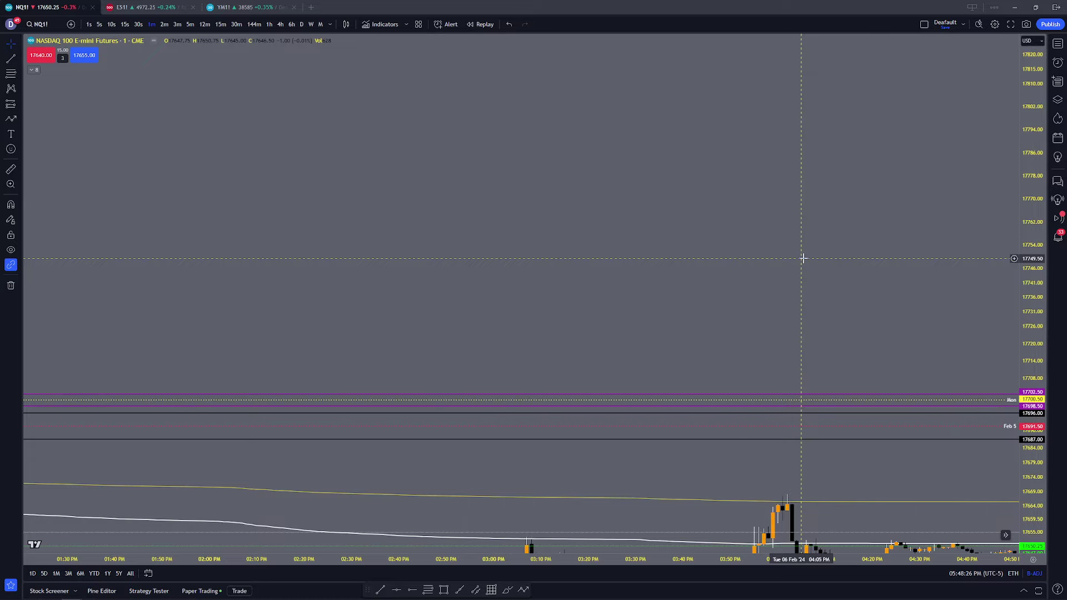
left_click_drag(887, 365, 709, 139)
scroll(841, 436, "down", 5)
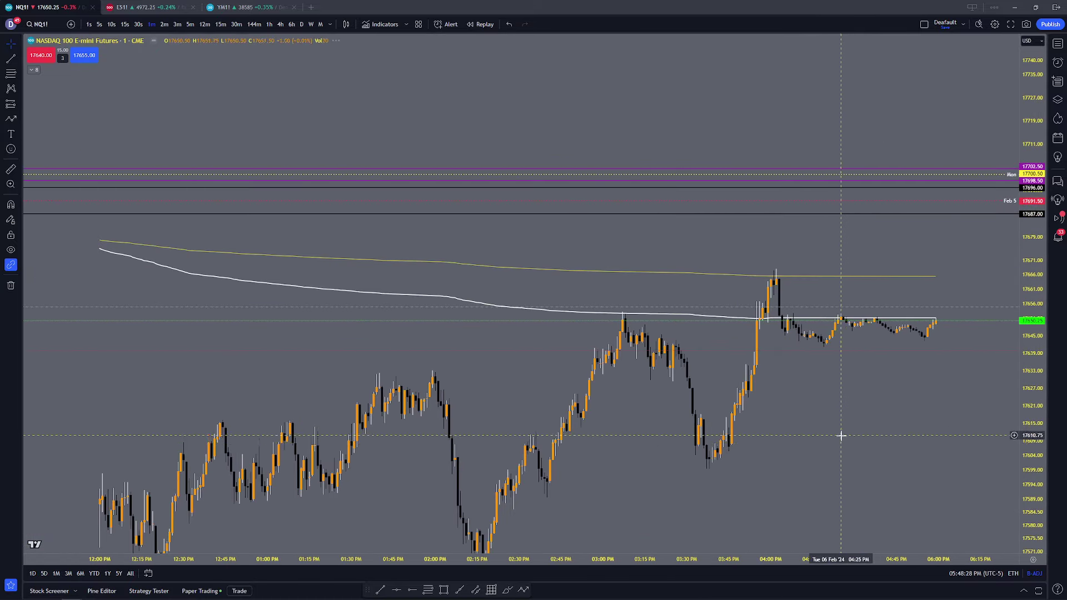
scroll(840, 436, "down", 3)
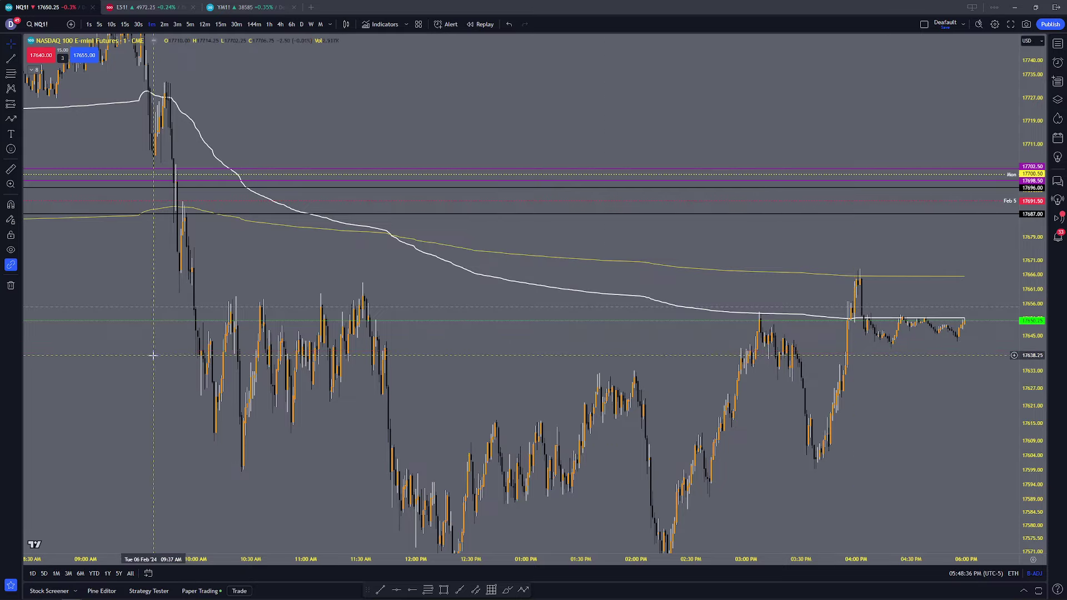
Step: Examine the February 6 NQ1! swings on the 1-minute chart from the premarket hours through the afternoon
left_click_drag(253, 296, 665, 440)
left_click(925, 25)
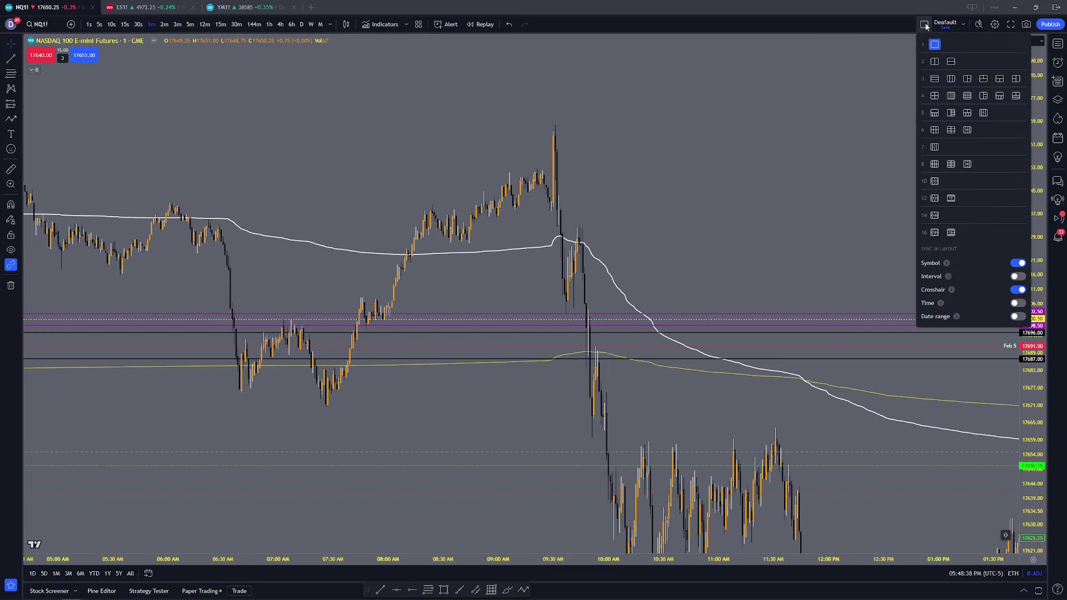
left_click_drag(845, 152, 733, 65)
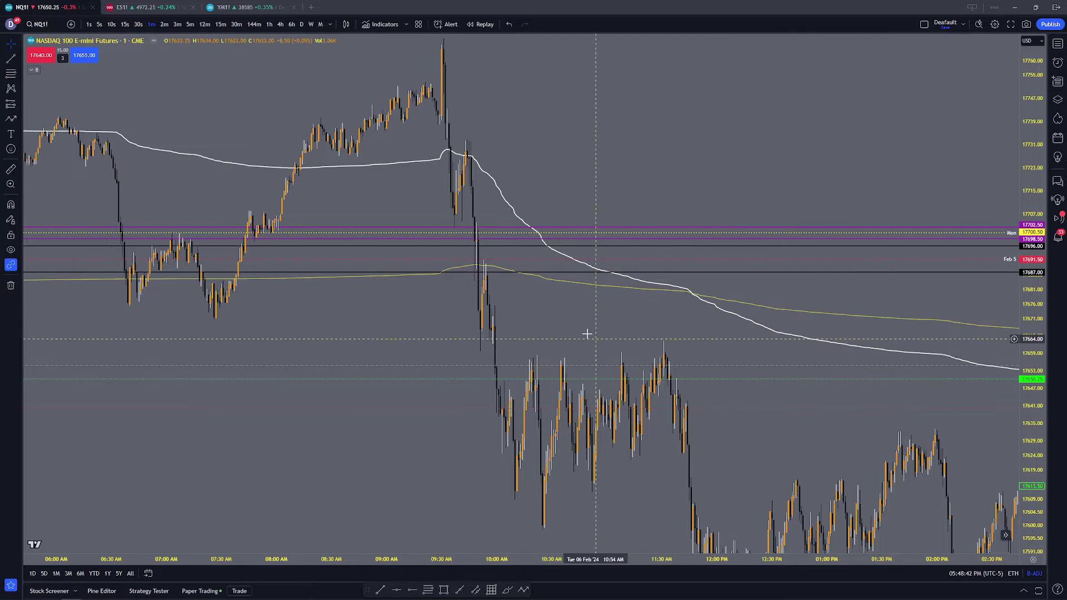
left_click_drag(529, 293, 815, 302)
left_click_drag(1028, 121, 1028, 324)
scroll(811, 339, "down", 4)
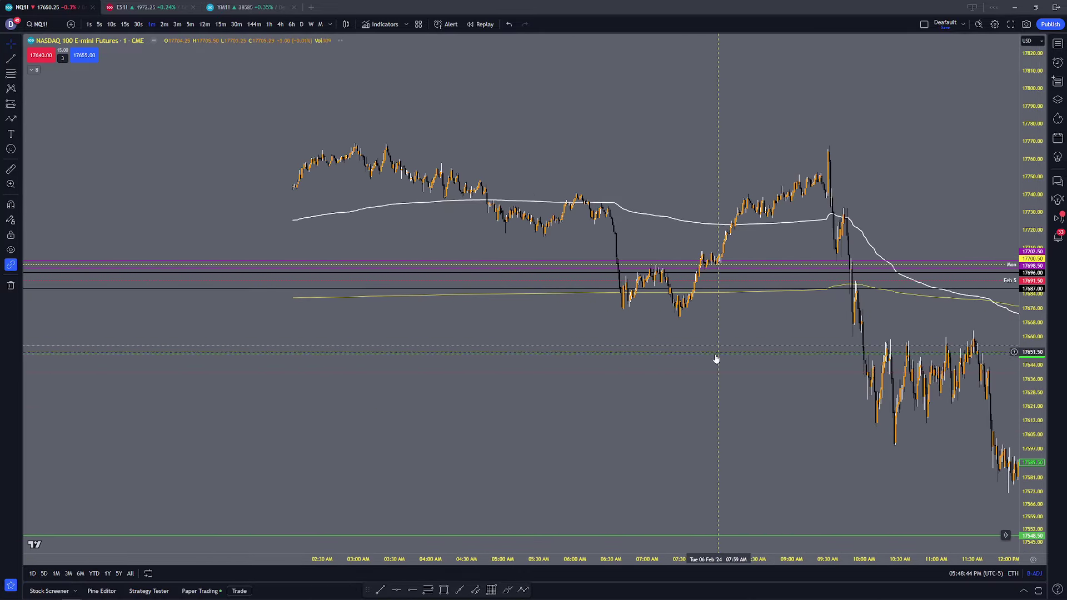
left_click_drag(488, 317, 273, 309)
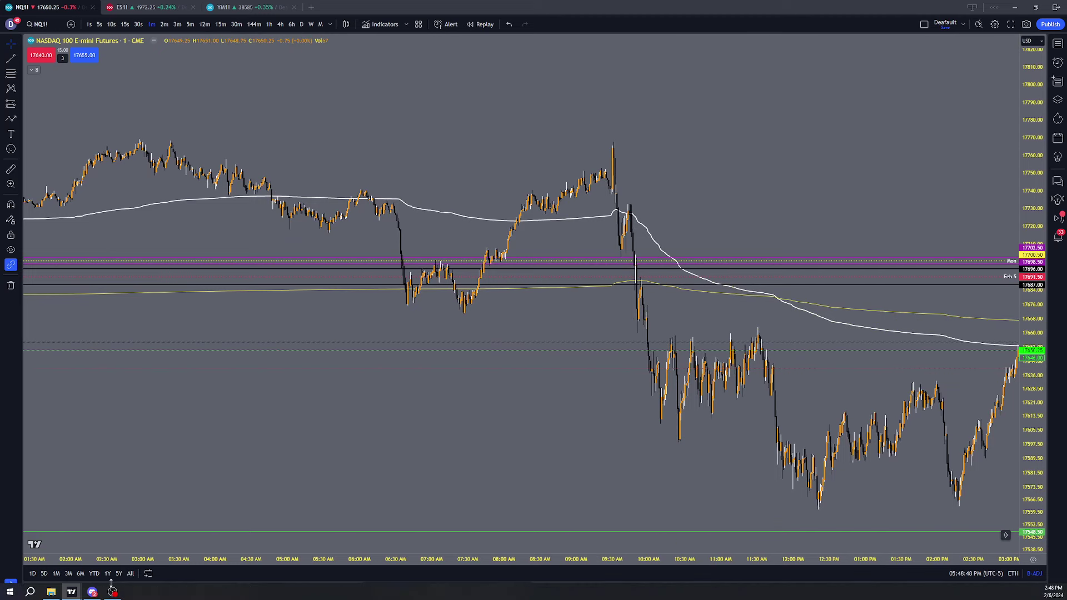
Step: Switch to OBS to bring up its recording controls
left_click(112, 592)
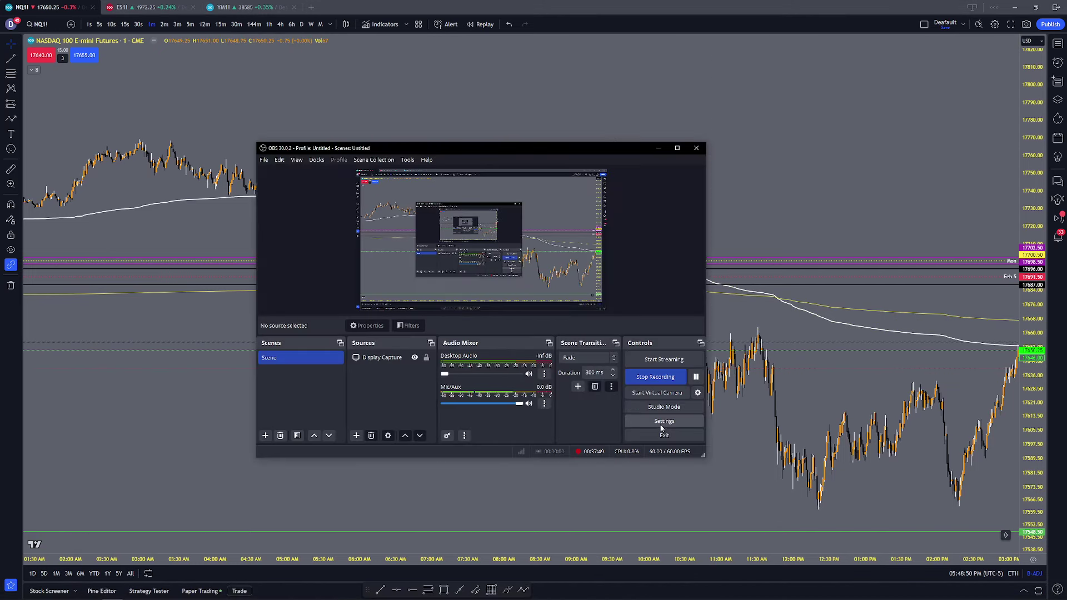